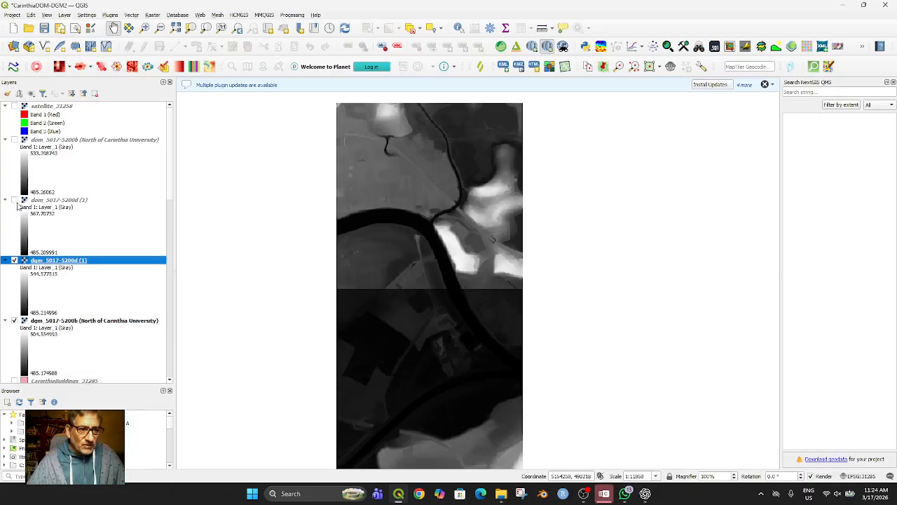
Toggle the visibility of the terrain rasters dgm_5017-5200d (1) and dgm_5017-5200b (North of Carinthia University) to compare their coverage.
{"action": "left_click", "coordinate": [14, 260]}
{"action": "left_click", "coordinate": [14, 260]}
{"action": "left_click", "coordinate": [14, 320]}
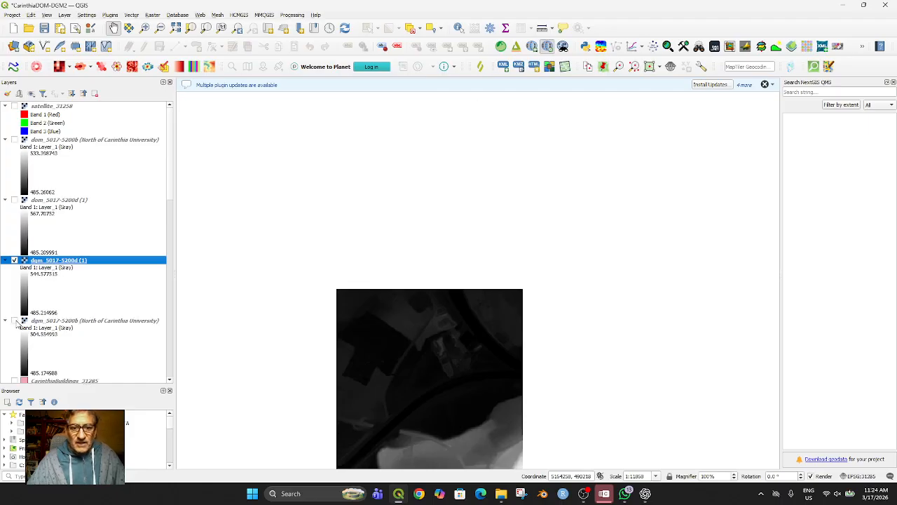
{"action": "left_click", "coordinate": [14, 320]}
{"action": "left_click", "coordinate": [14, 321]}
{"action": "left_click", "coordinate": [14, 320]}
{"action": "left_click", "coordinate": [14, 320]}
{"action": "left_click", "coordinate": [14, 321]}
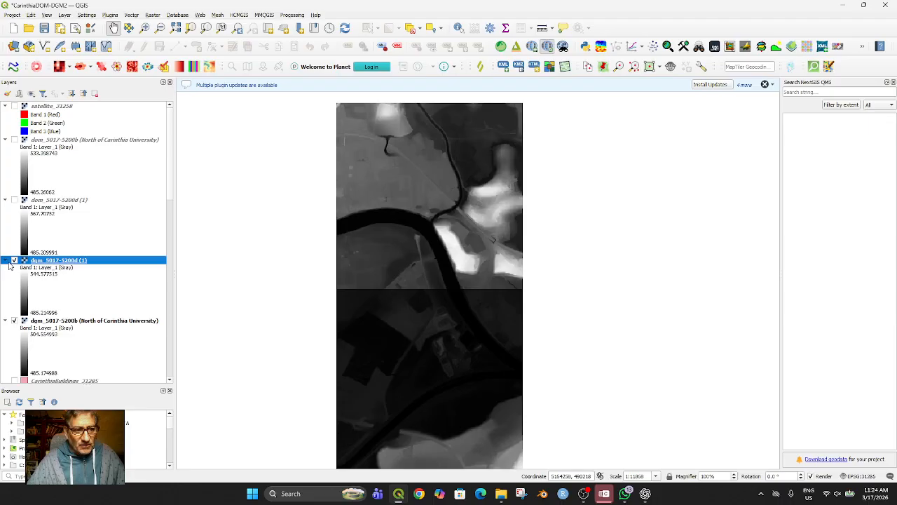
{"action": "left_click", "coordinate": [14, 260]}
{"action": "left_click", "coordinate": [14, 260]}
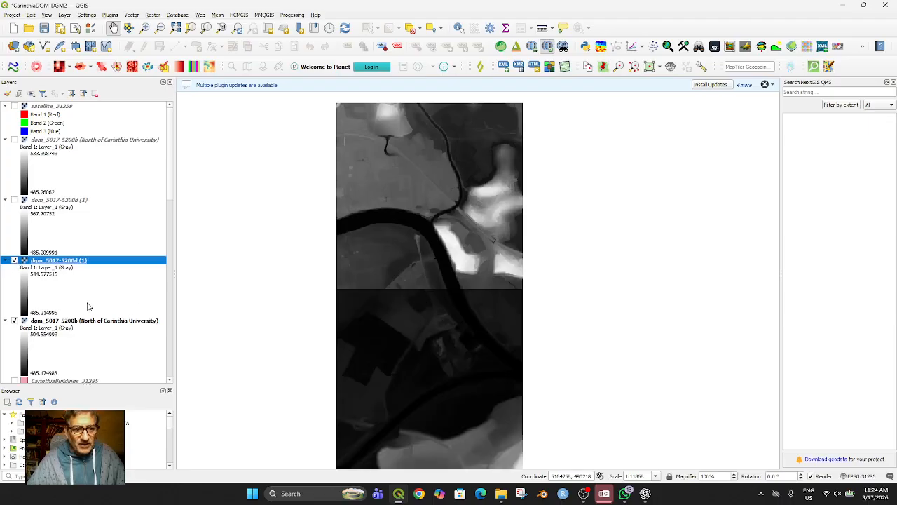
Show the surface rasters dom_5017-5200d (1) and dom_5017-5200b (North of Carinthia University) over the terrain rasters, and hide both again.
{"action": "left_click", "coordinate": [14, 200]}
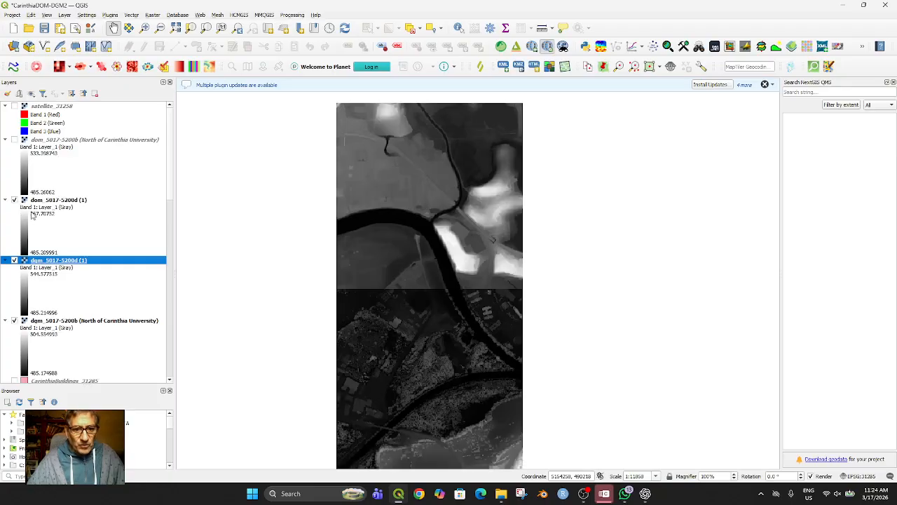
{"action": "left_click", "coordinate": [14, 141]}
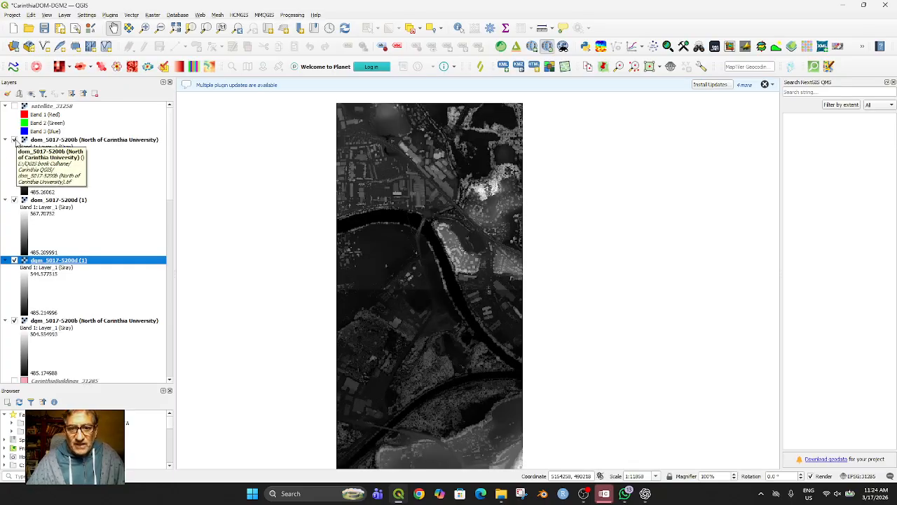
{"action": "left_click", "coordinate": [15, 140]}
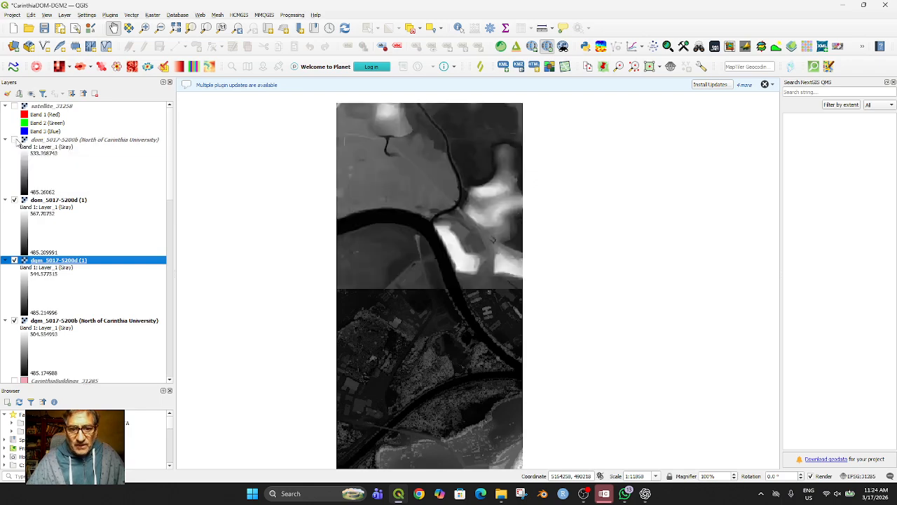
{"action": "left_click", "coordinate": [15, 201]}
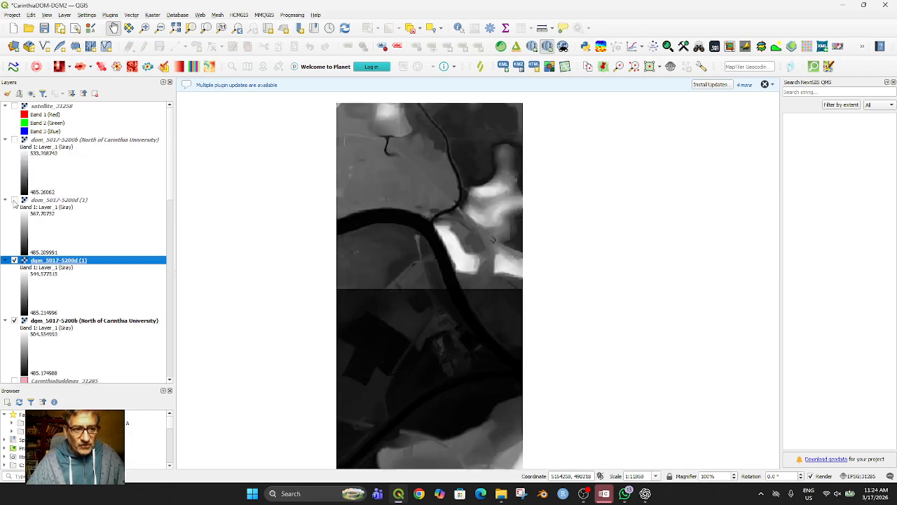
Show the satellite_31258 layer, inspect the campus buildings beside the river up close, and hide the layer again.
{"action": "left_click", "coordinate": [15, 105]}
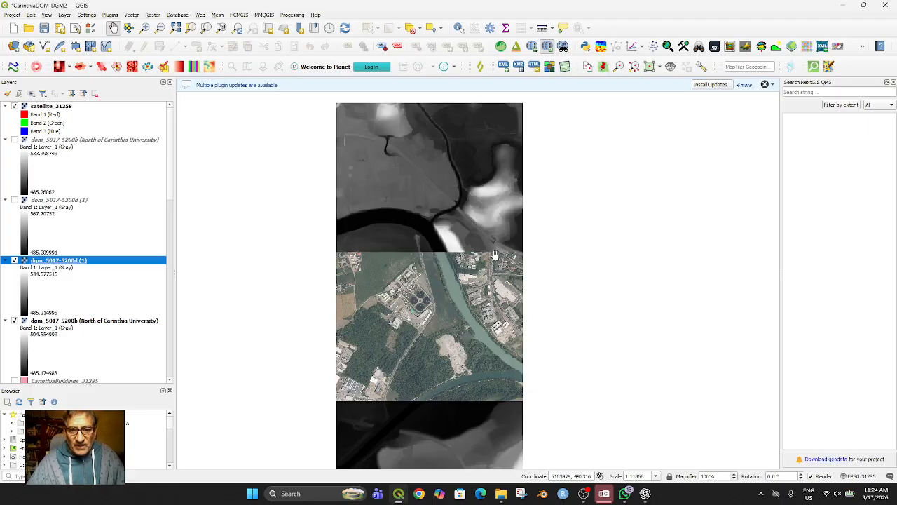
{"action": "scroll", "coordinate": [533, 317], "scroll_direction": "up", "scroll_amount": 3}
{"action": "scroll", "coordinate": [693, 327], "scroll_direction": "down", "scroll_amount": 1}
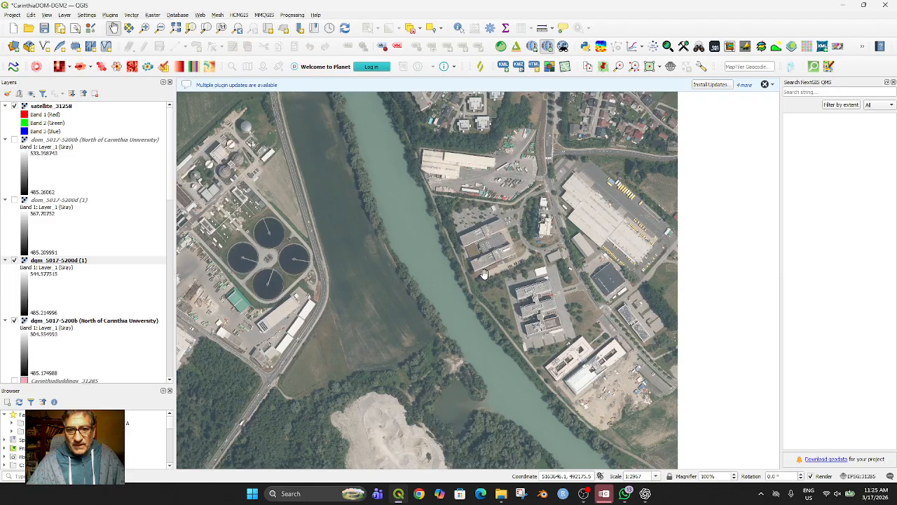
{"action": "scroll", "coordinate": [484, 274], "scroll_direction": "up", "scroll_amount": 1}
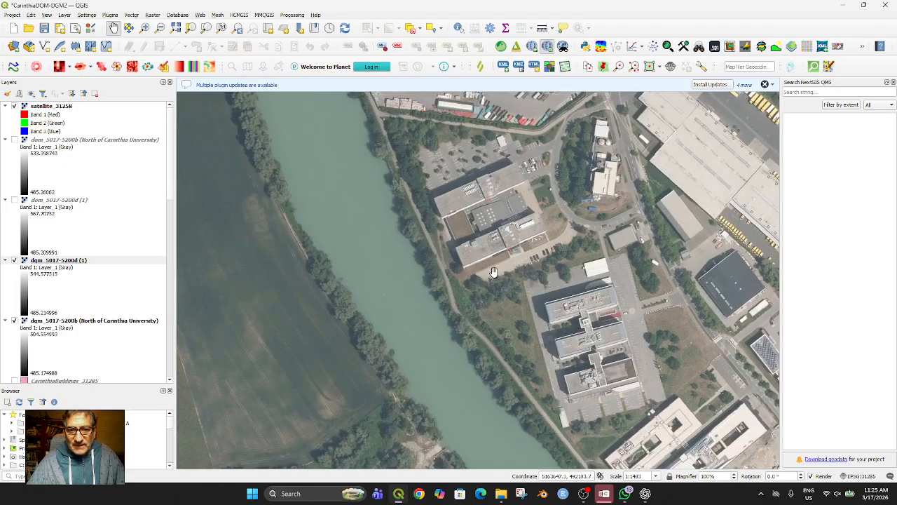
{"action": "scroll", "coordinate": [494, 272], "scroll_direction": "down", "scroll_amount": 3}
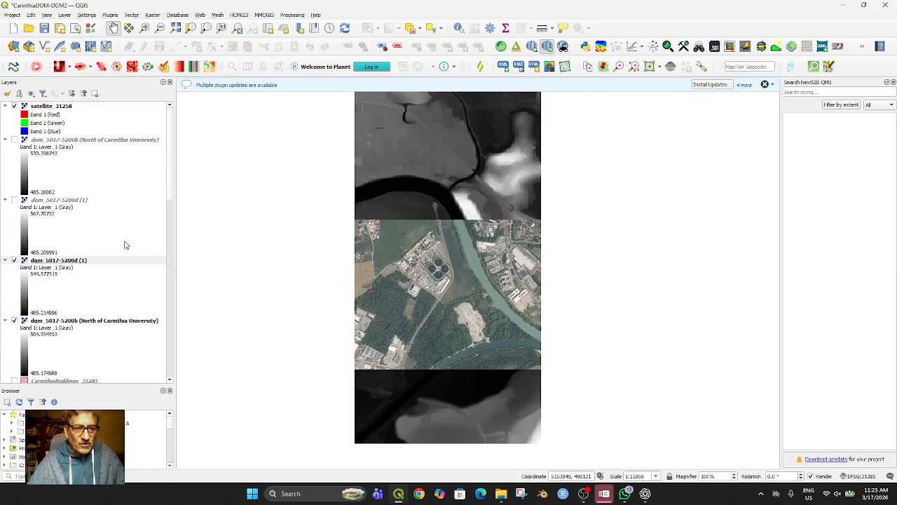
{"action": "left_click", "coordinate": [14, 106]}
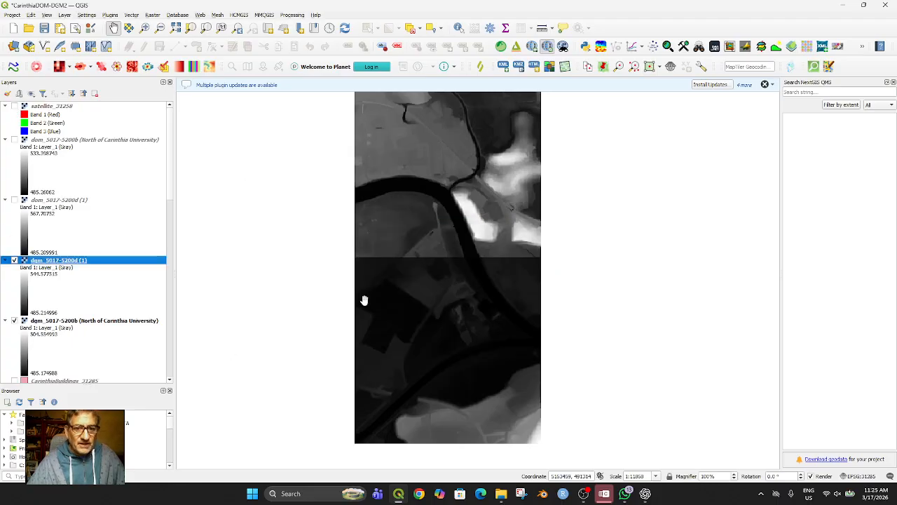
Select the layers dgm_5017-5200d (1) and dgm_5017-5200b (North of Carinthia University) together.
{"action": "left_click", "coordinate": [78, 321], "text": "shift"}
{"action": "left_click", "coordinate": [83, 329]}
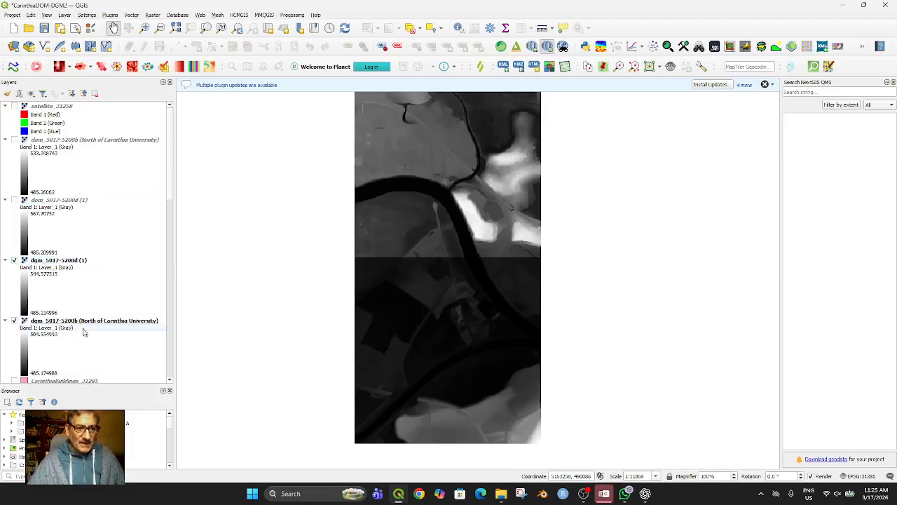
{"action": "left_click", "coordinate": [65, 261]}
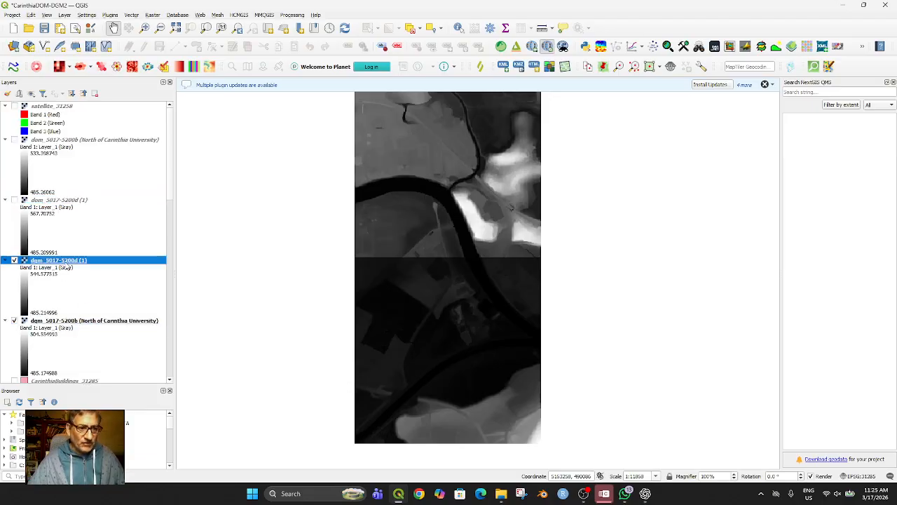
{"action": "left_click", "coordinate": [82, 322], "text": "ctrl"}
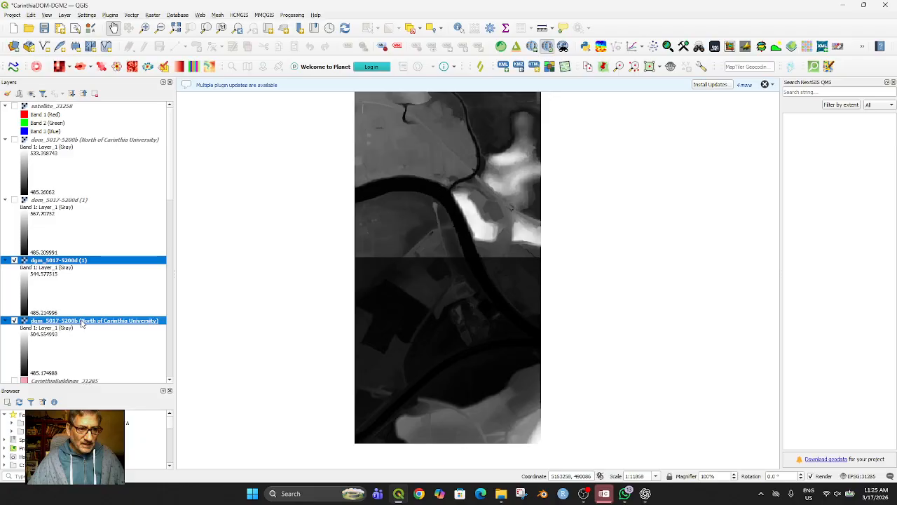
Switch to ChatGPT and read the instructions for merging the two dgm rasters.
{"action": "left_click", "coordinate": [645, 493]}
{"action": "scroll", "coordinate": [742, 332], "scroll_direction": "down", "scroll_amount": 2}
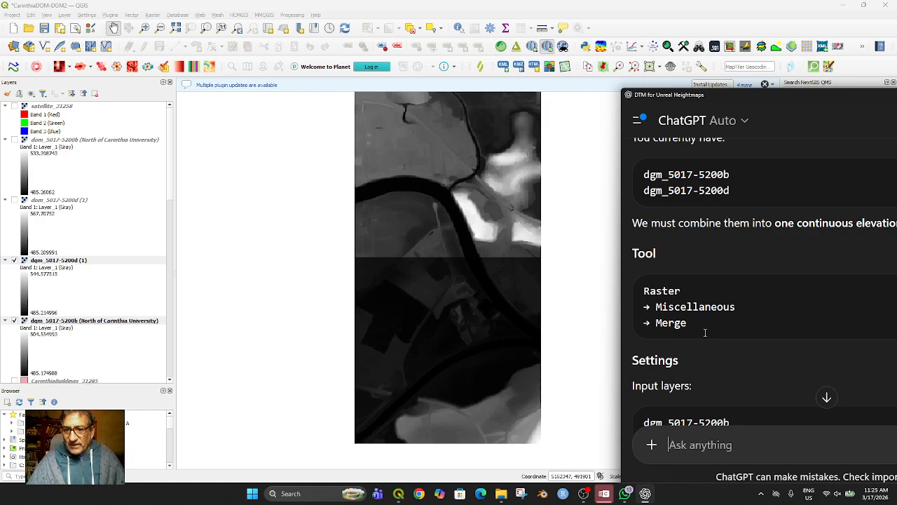
{"action": "scroll", "coordinate": [652, 303], "scroll_direction": "down", "scroll_amount": 2}
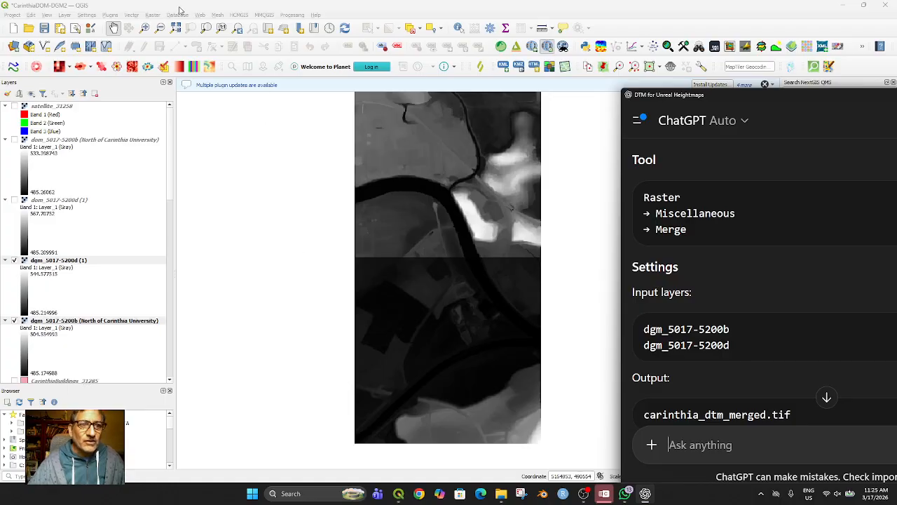
In QGIS, set up a raster Merge of dgm_5017-5200b (North of Carinthia University) and dgm_5017-5200d (1) with Float32 output.
{"action": "left_click", "coordinate": [153, 15]}
{"action": "left_click", "coordinate": [154, 14]}
{"action": "mouse_move", "coordinate": [190, 93]}
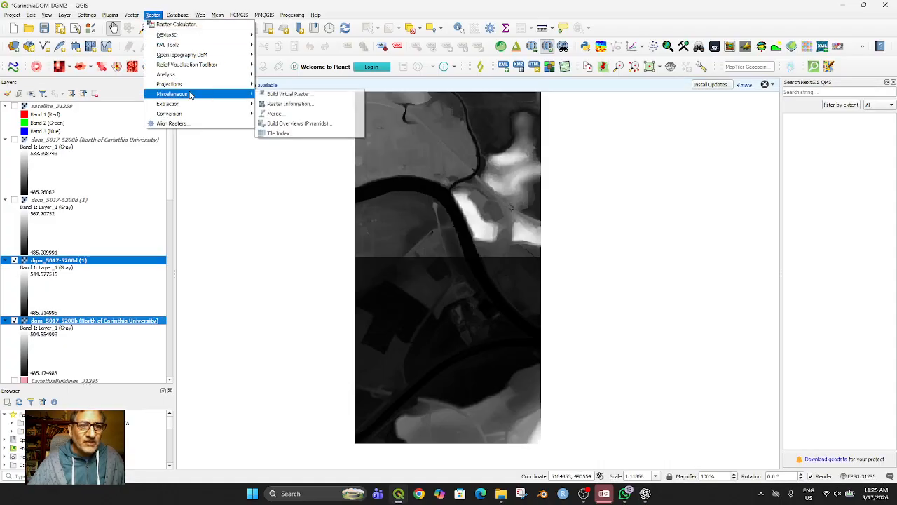
{"action": "left_click", "coordinate": [275, 114]}
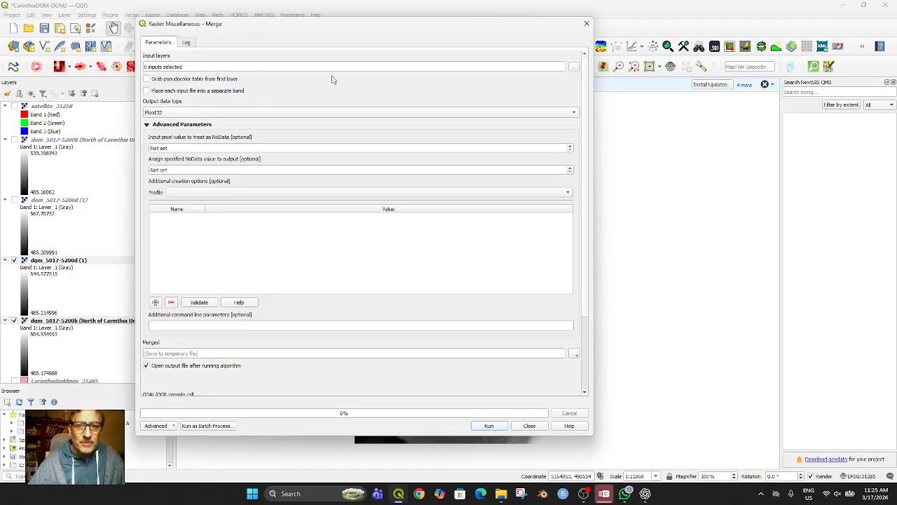
{"action": "left_click", "coordinate": [573, 66]}
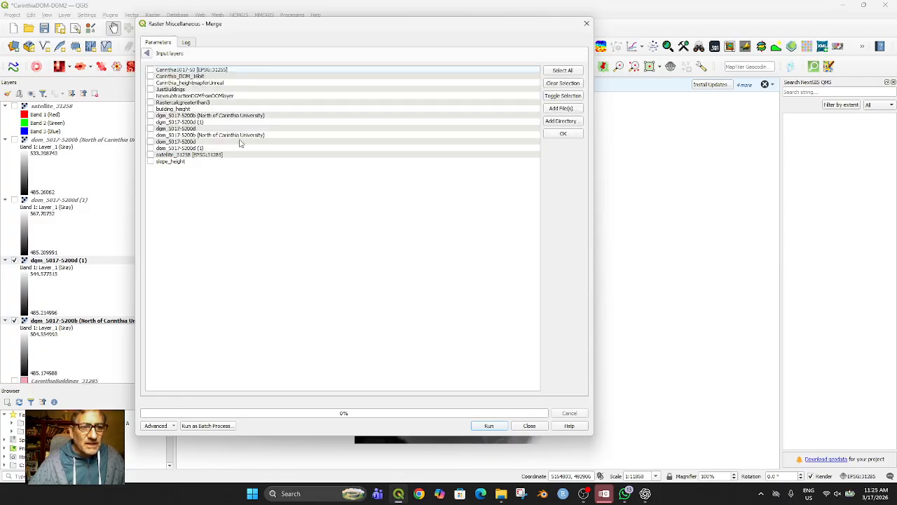
{"action": "left_click_drag", "start_coordinate": [265, 19], "coordinate": [264, 30]}
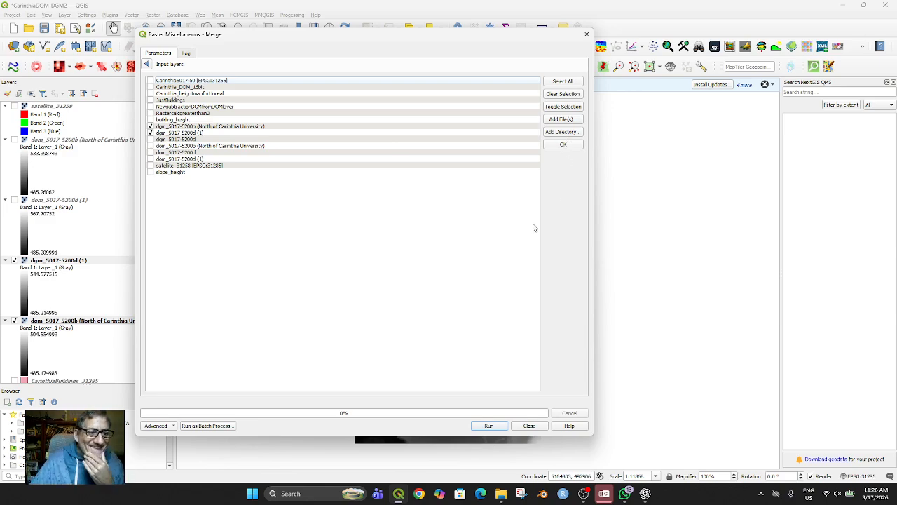
{"action": "left_click", "coordinate": [563, 144]}
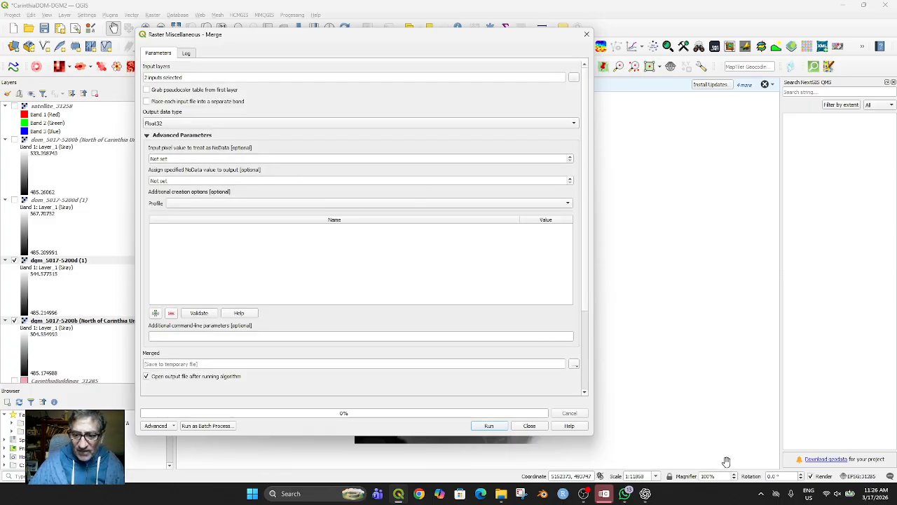
{"action": "left_click", "coordinate": [326, 124]}
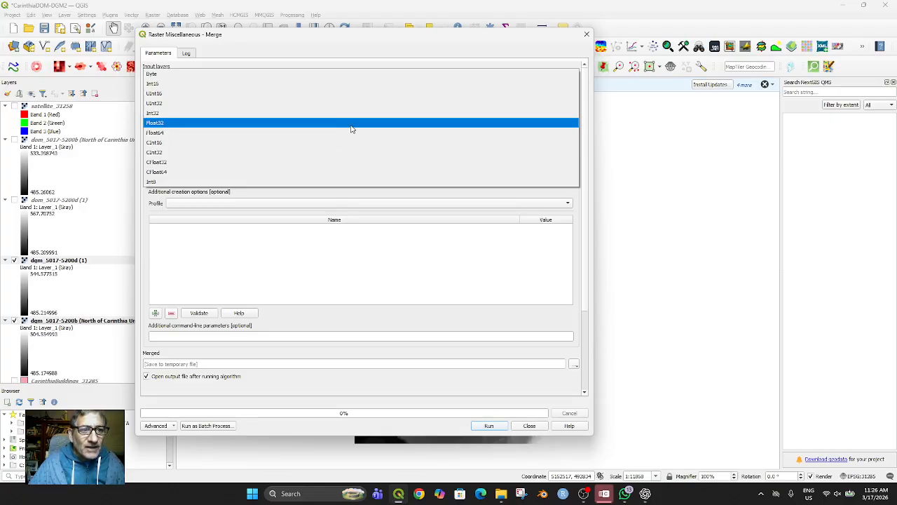
{"action": "left_click", "coordinate": [352, 123]}
Copy the output file name carinthia_dtm_merged.tif from the ChatGPT instructions and return to the Merge dialog.
{"action": "mouse_move", "coordinate": [645, 493]}
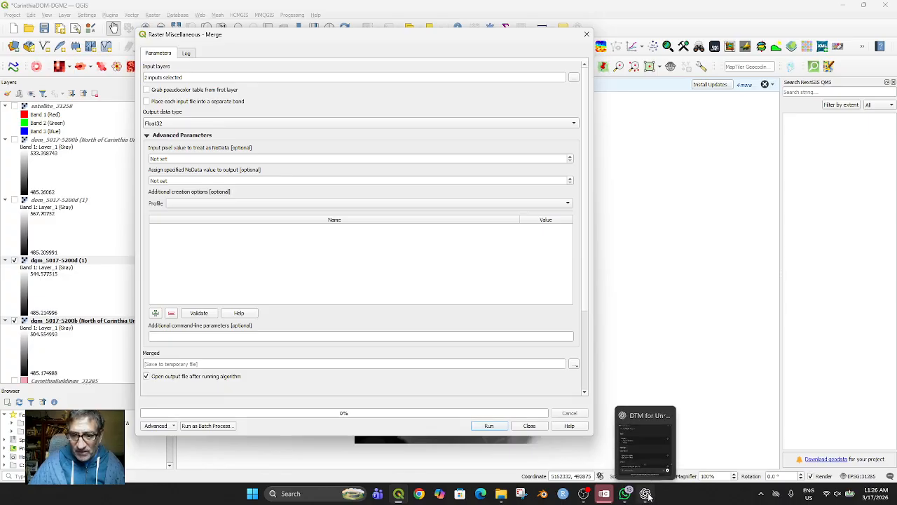
{"action": "left_click", "coordinate": [649, 449]}
{"action": "scroll", "coordinate": [714, 307], "scroll_direction": "down", "scroll_amount": 2}
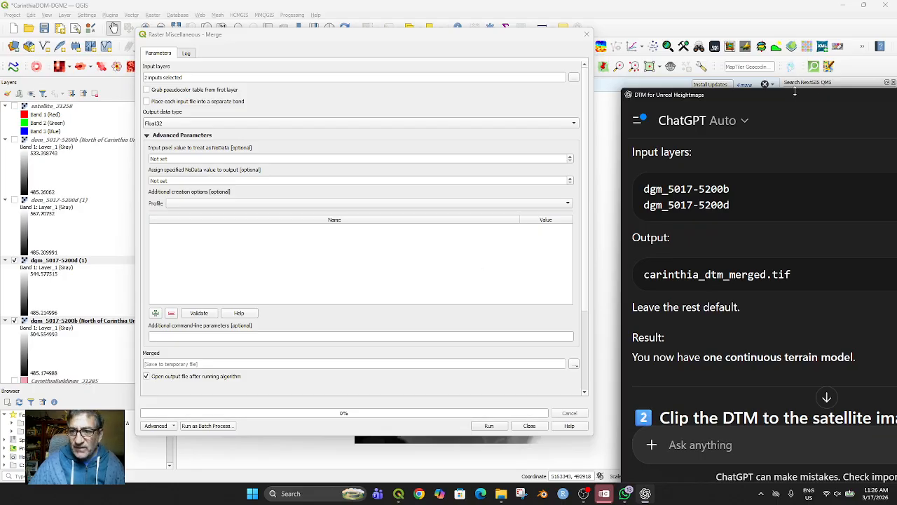
{"action": "left_click_drag", "start_coordinate": [789, 94], "coordinate": [489, 68]}
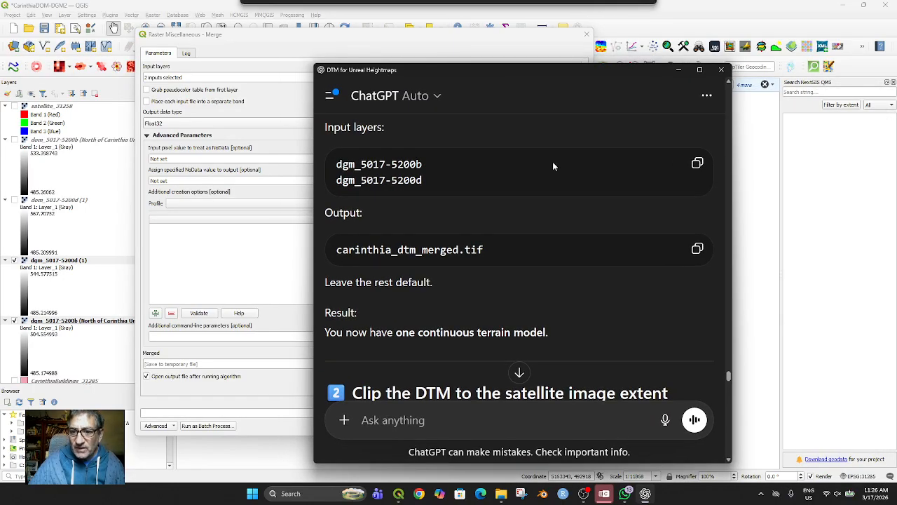
{"action": "left_click", "coordinate": [696, 249]}
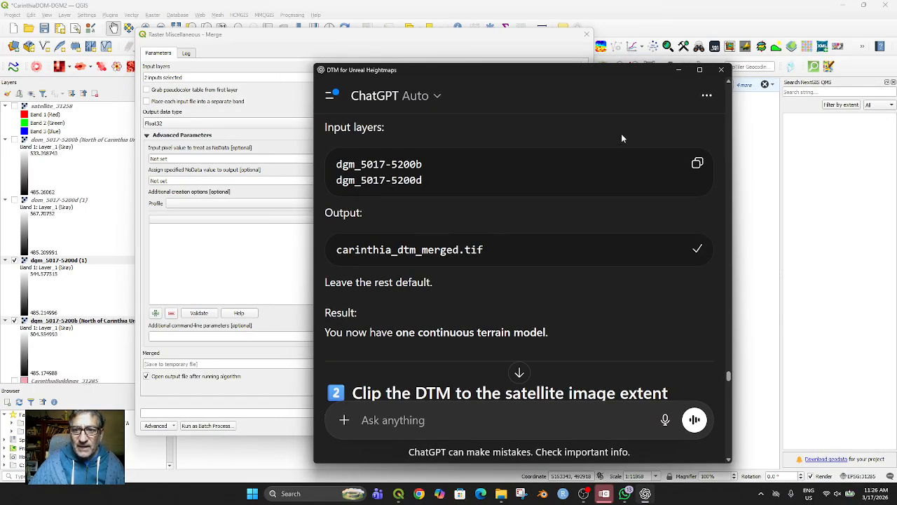
{"action": "left_click", "coordinate": [679, 70]}
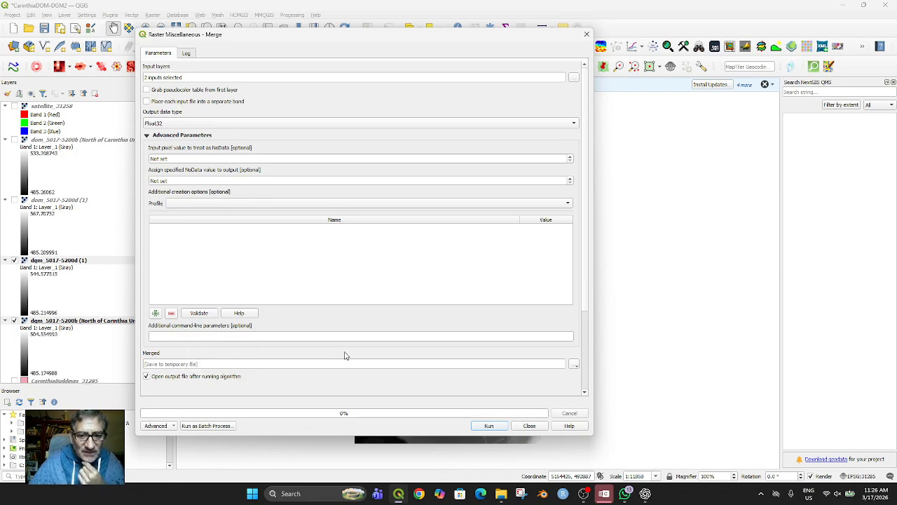
Set the merged output to save as carinthia_dtm_merged.tif in the Carinthia QGIS folder.
{"action": "left_click", "coordinate": [574, 365]}
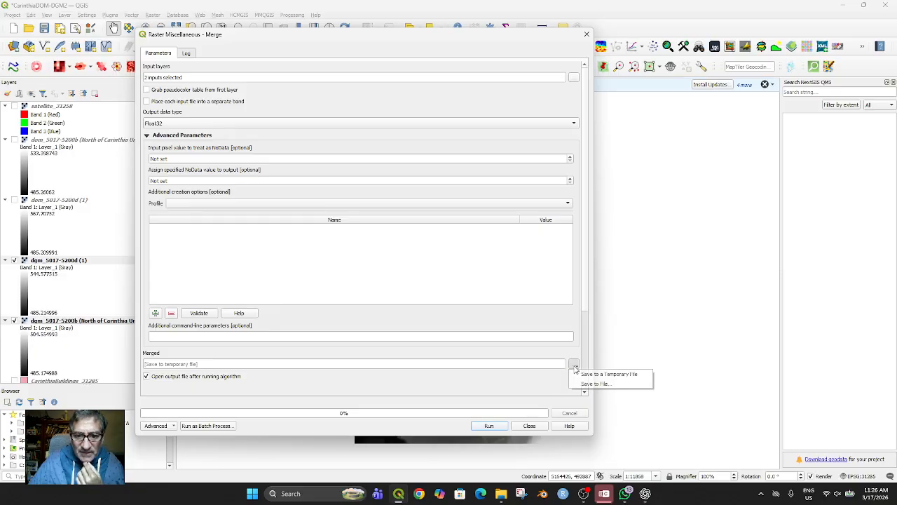
{"action": "left_click", "coordinate": [595, 385]}
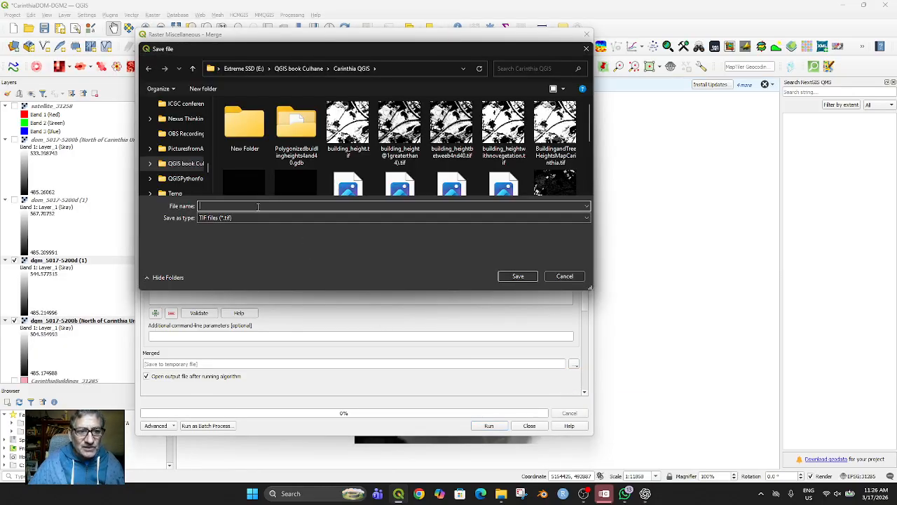
{"action": "key", "text": "ctrl+v"}
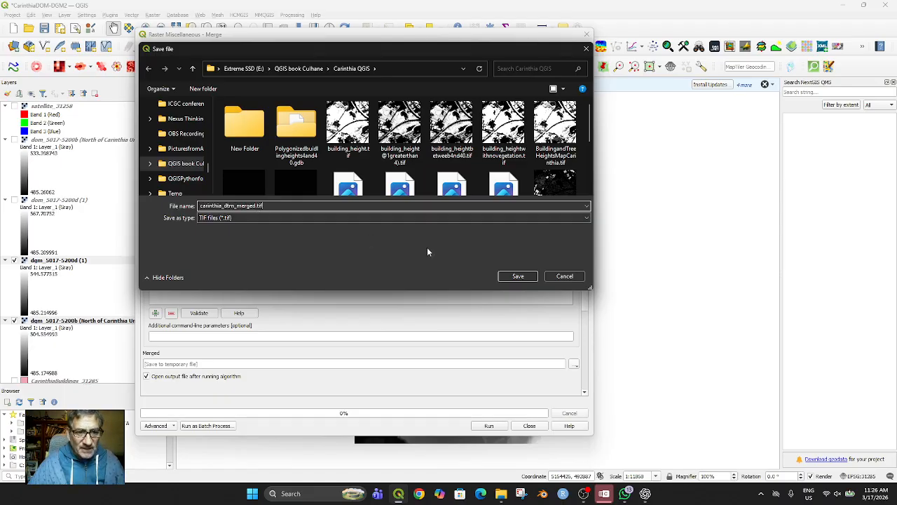
{"action": "left_click", "coordinate": [506, 277]}
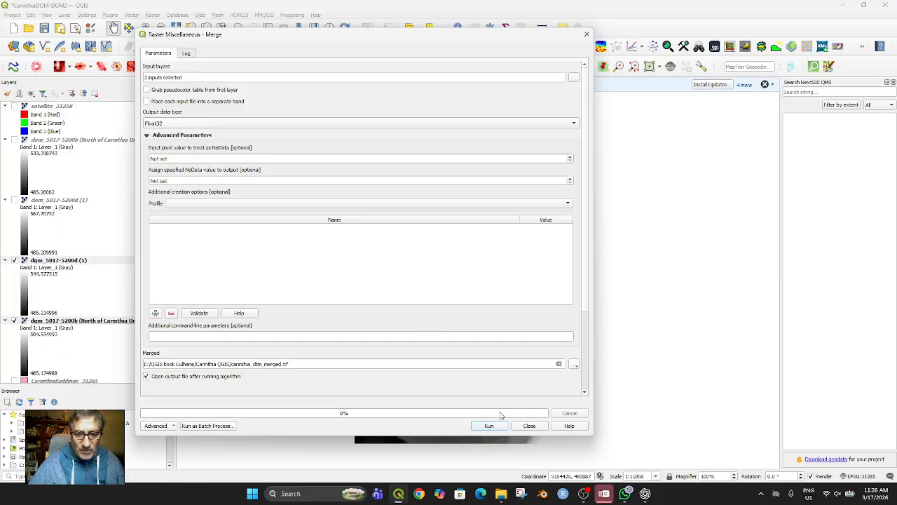
Check the remaining merge instructions in ChatGPT and run the raster merge in QGIS.
{"action": "left_click", "coordinate": [645, 493]}
{"action": "scroll", "coordinate": [561, 345], "scroll_direction": "down", "scroll_amount": 3}
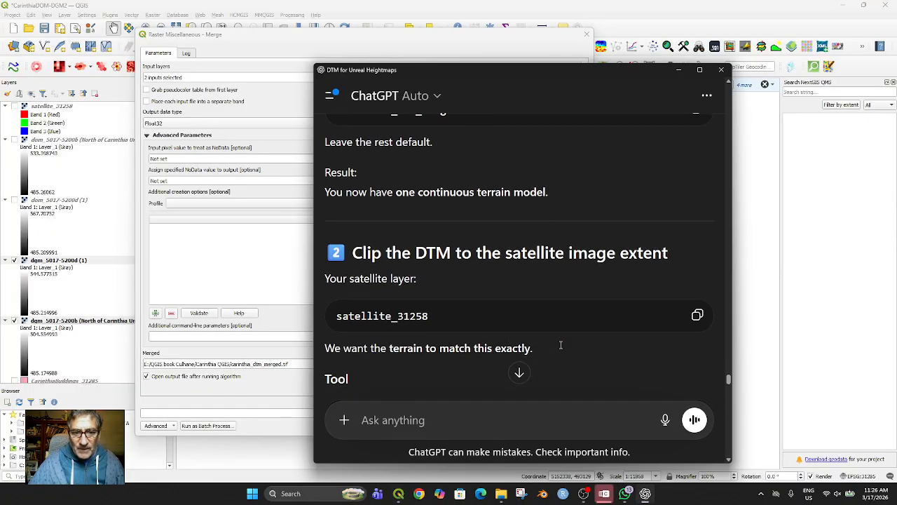
{"action": "left_click_drag", "start_coordinate": [489, 81], "coordinate": [818, 179]}
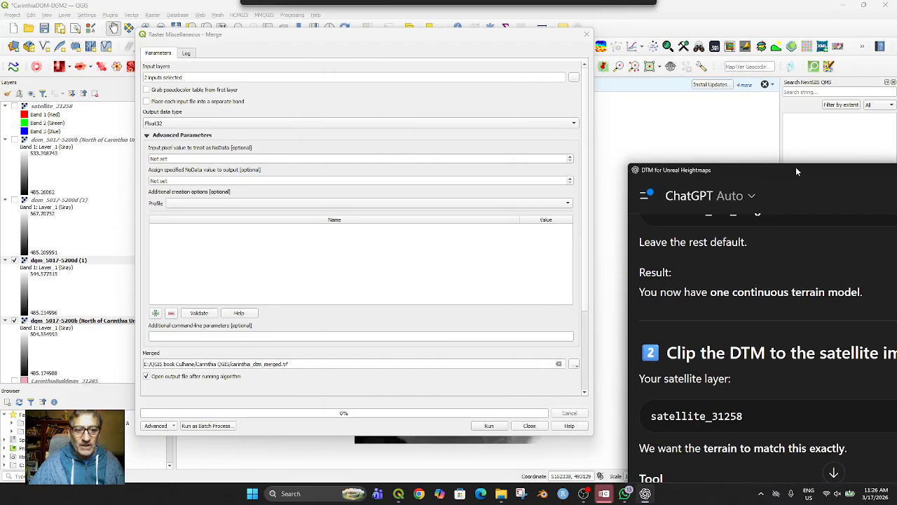
{"action": "left_click", "coordinate": [488, 427]}
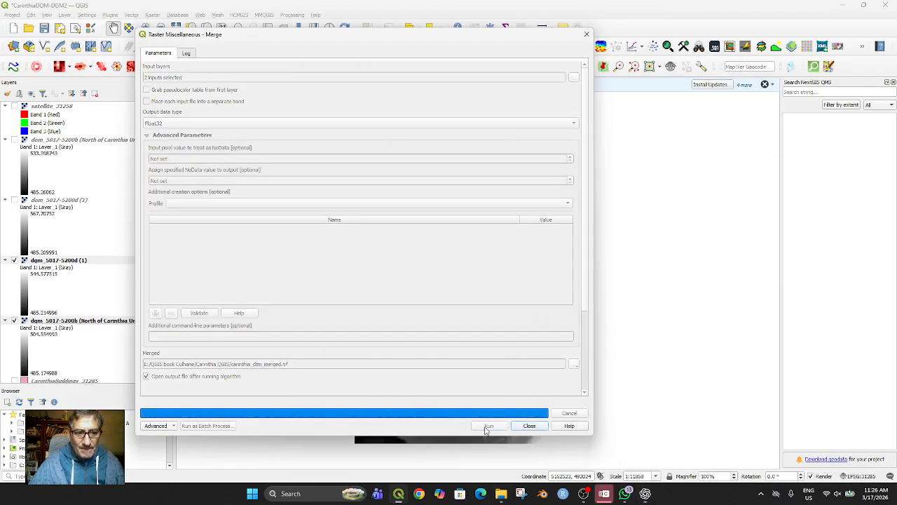
Close the Merge dialog and hide both dgm_5017-5200 source rasters, leaving carinthia_dtm_merged shown.
{"action": "left_click", "coordinate": [529, 426]}
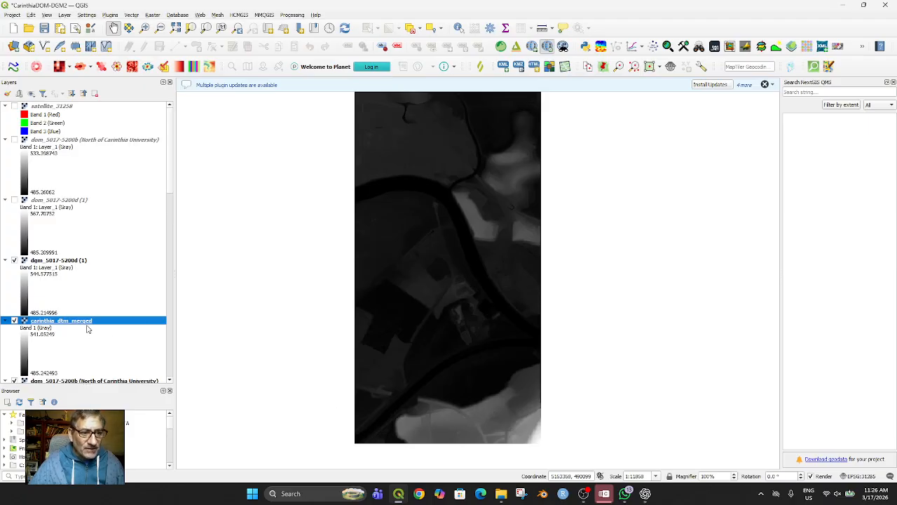
{"action": "left_click", "coordinate": [14, 260]}
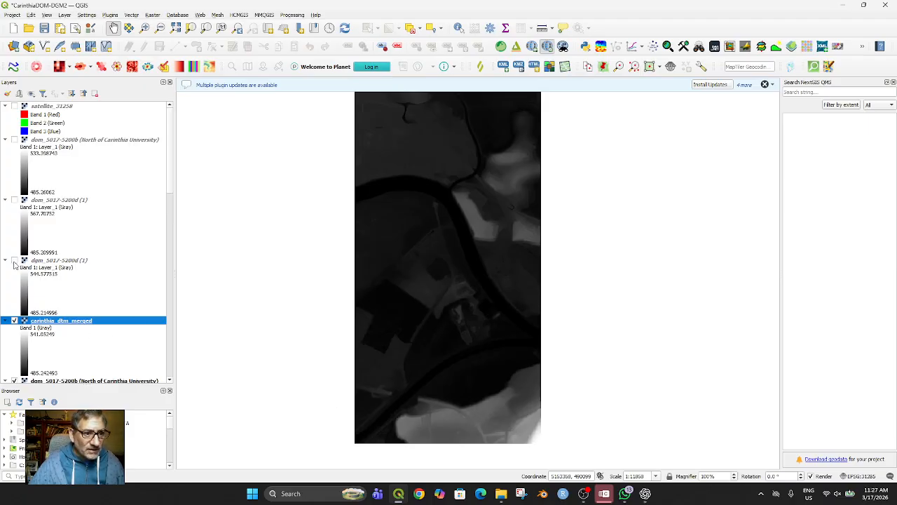
{"action": "scroll", "coordinate": [109, 298], "scroll_direction": "down", "scroll_amount": 3}
{"action": "left_click", "coordinate": [14, 282]}
{"action": "left_click", "coordinate": [14, 222]}
{"action": "left_click", "coordinate": [14, 222]}
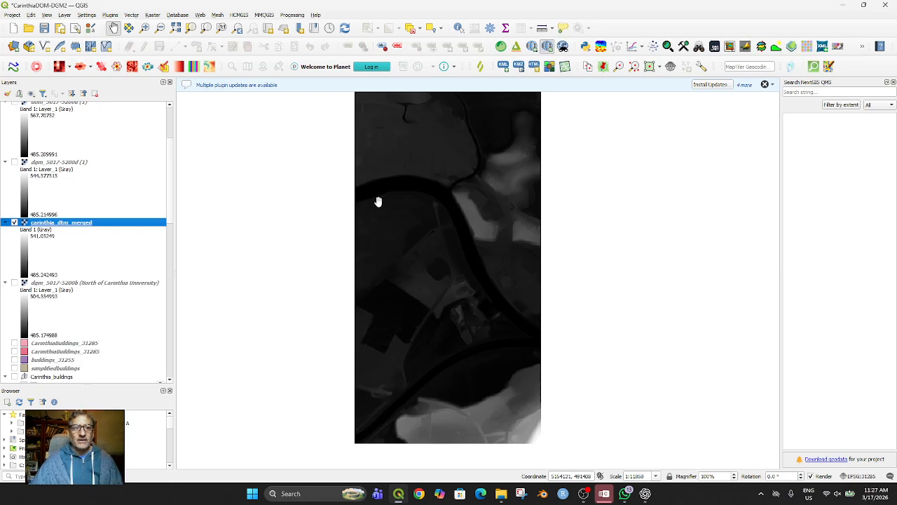
Identify the elevation values at several points across carinthia_dtm_merged, including its bright southeast corner, and close the results.
{"action": "left_click", "coordinate": [459, 27]}
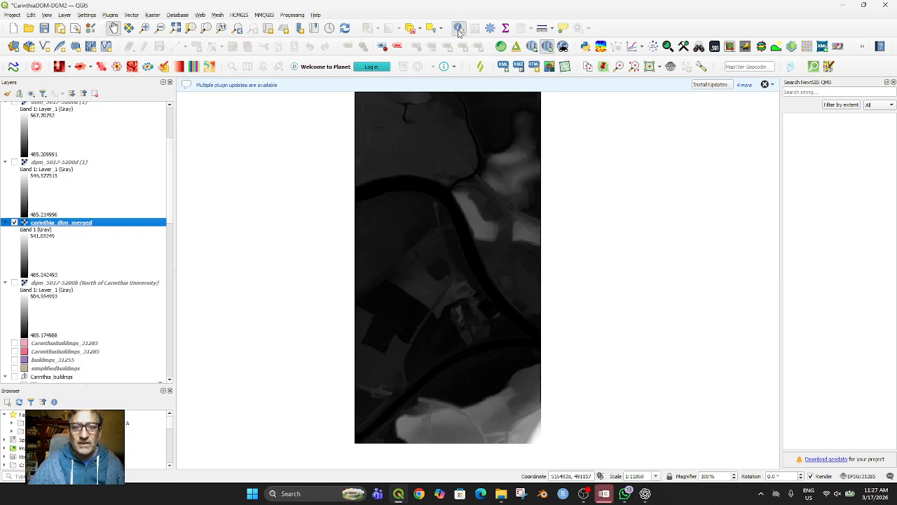
{"action": "left_click", "coordinate": [478, 219]}
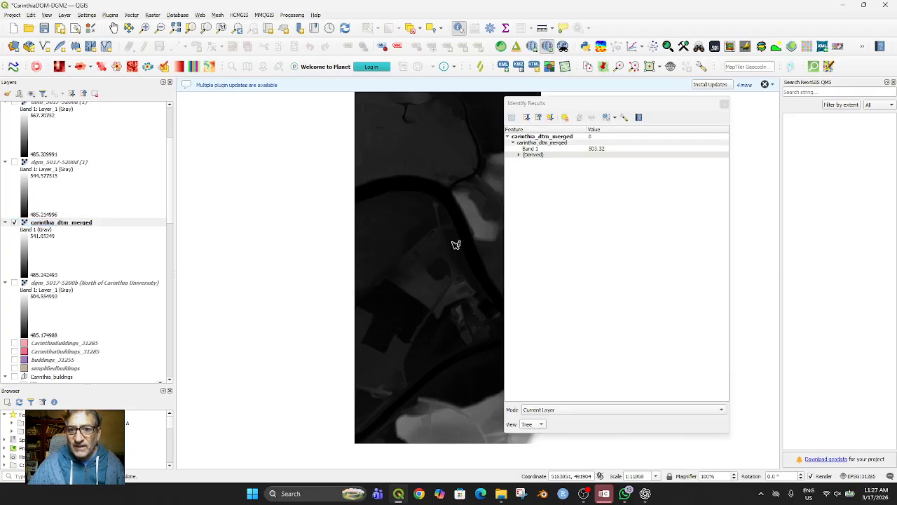
{"action": "left_click", "coordinate": [496, 206]}
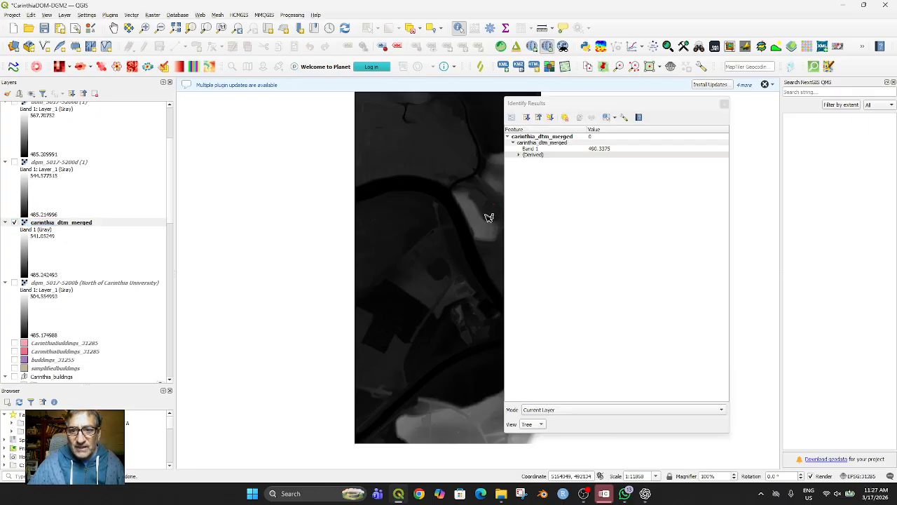
{"action": "scroll", "coordinate": [453, 298], "scroll_direction": "down", "scroll_amount": 1}
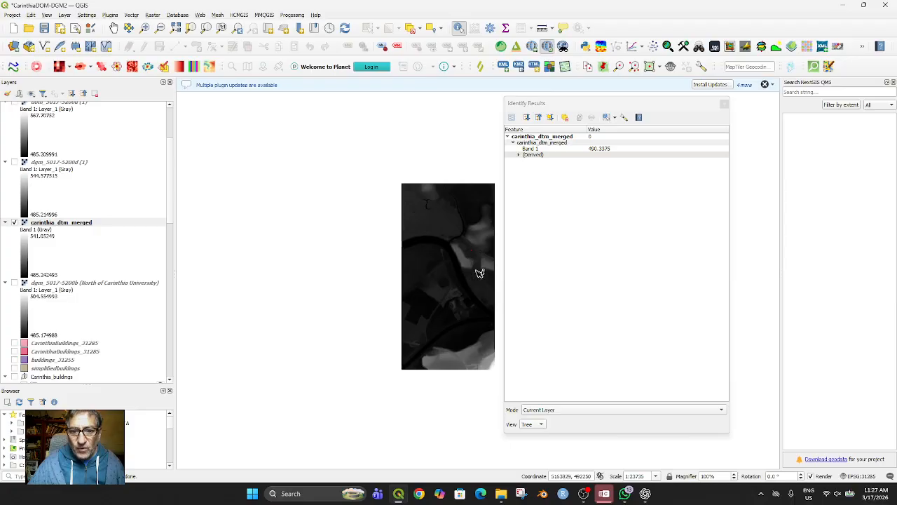
{"action": "left_click", "coordinate": [463, 284]}
{"action": "left_click", "coordinate": [455, 283]}
{"action": "left_click", "coordinate": [446, 280]}
{"action": "left_click", "coordinate": [439, 262]}
{"action": "left_click", "coordinate": [441, 321]}
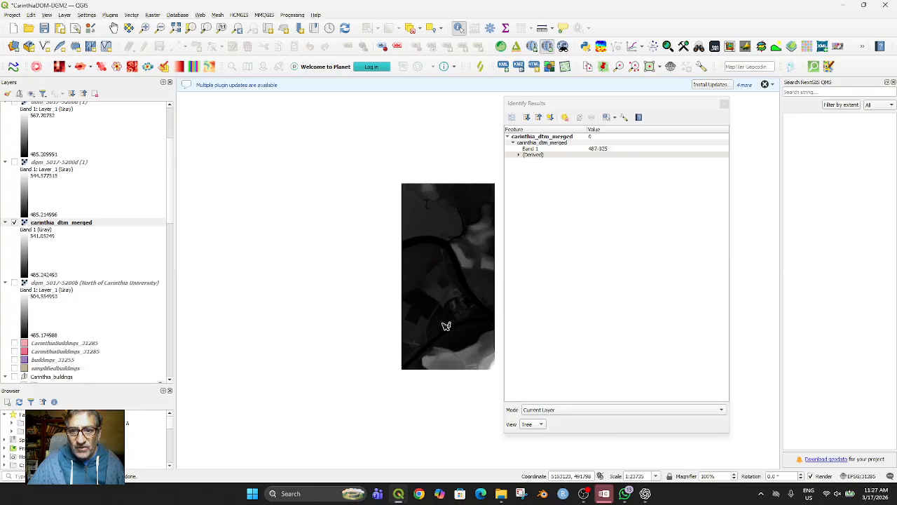
{"action": "left_click", "coordinate": [477, 241]}
{"action": "left_click", "coordinate": [483, 232]}
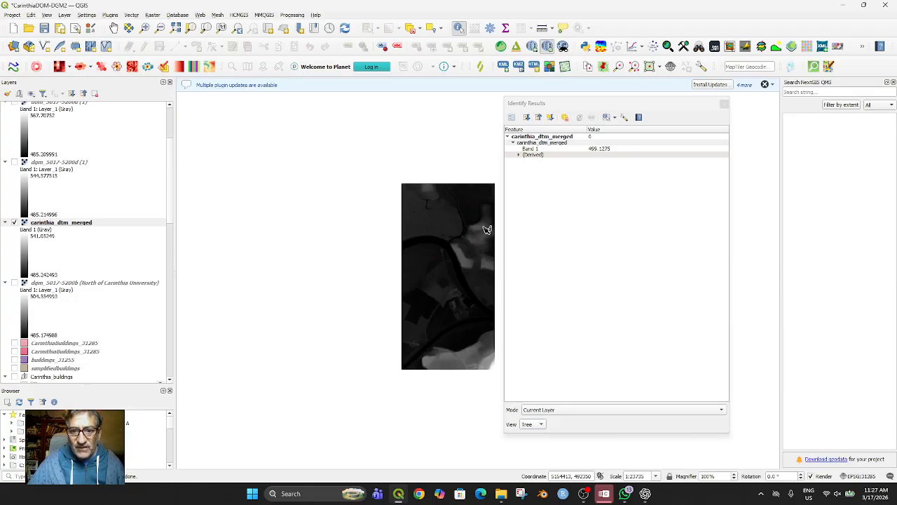
{"action": "left_click", "coordinate": [493, 266]}
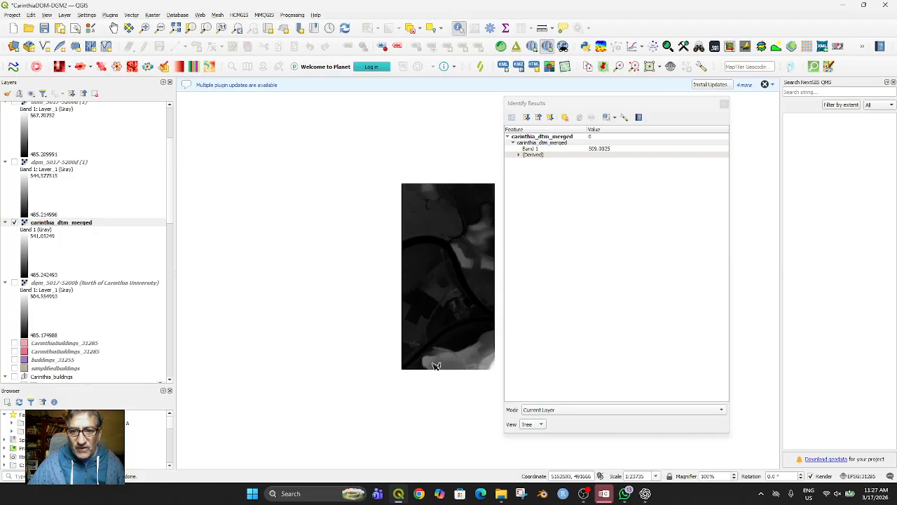
{"action": "left_click", "coordinate": [494, 366]}
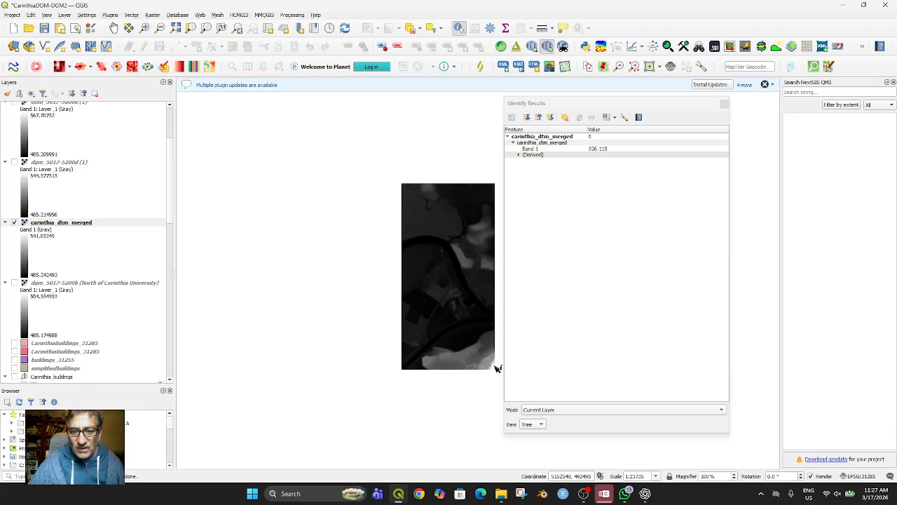
{"action": "left_click", "coordinate": [496, 368]}
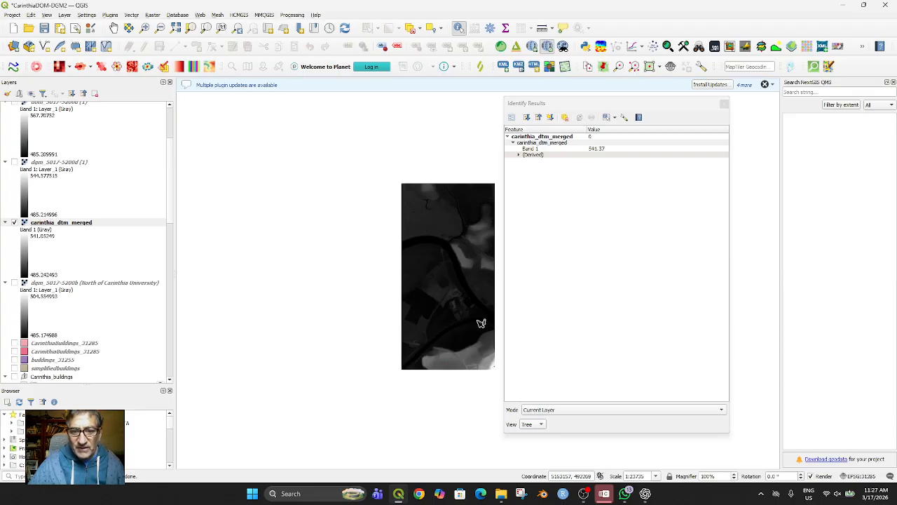
{"action": "left_click", "coordinate": [432, 193]}
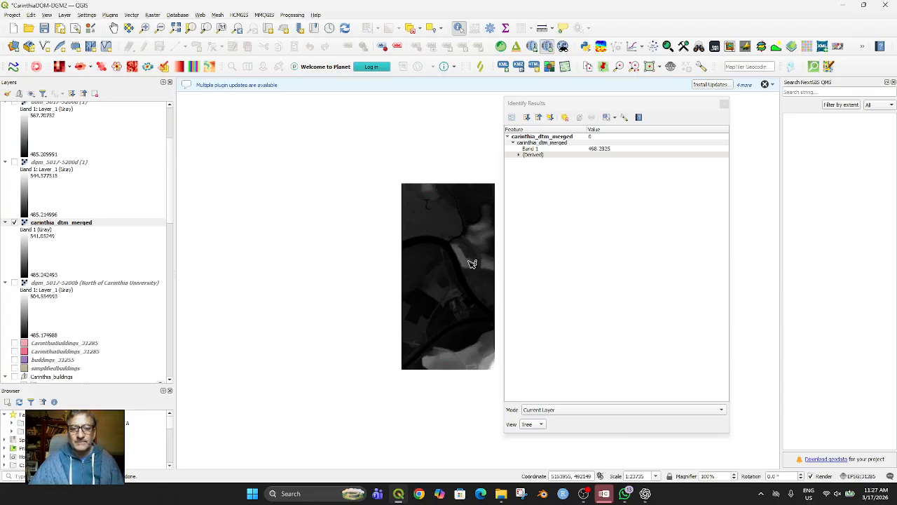
{"action": "left_click", "coordinate": [724, 104]}
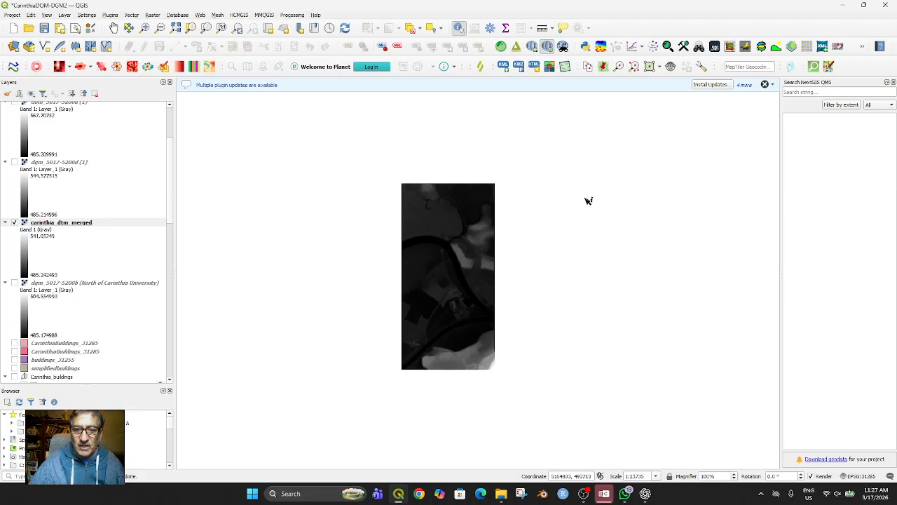
Show the satellite_31258 layer over the merged terrain raster.
{"action": "scroll", "coordinate": [507, 273], "scroll_direction": "up", "scroll_amount": 1}
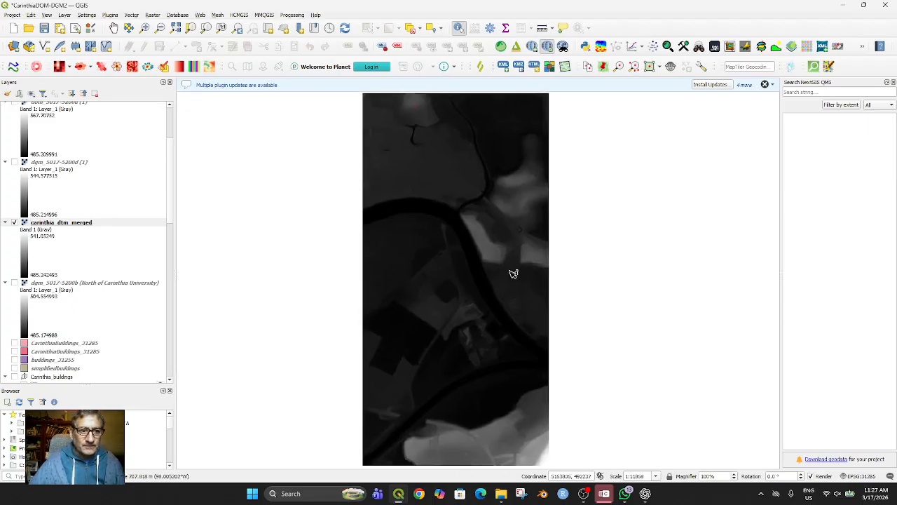
{"action": "scroll", "coordinate": [96, 217], "scroll_direction": "up", "scroll_amount": 3}
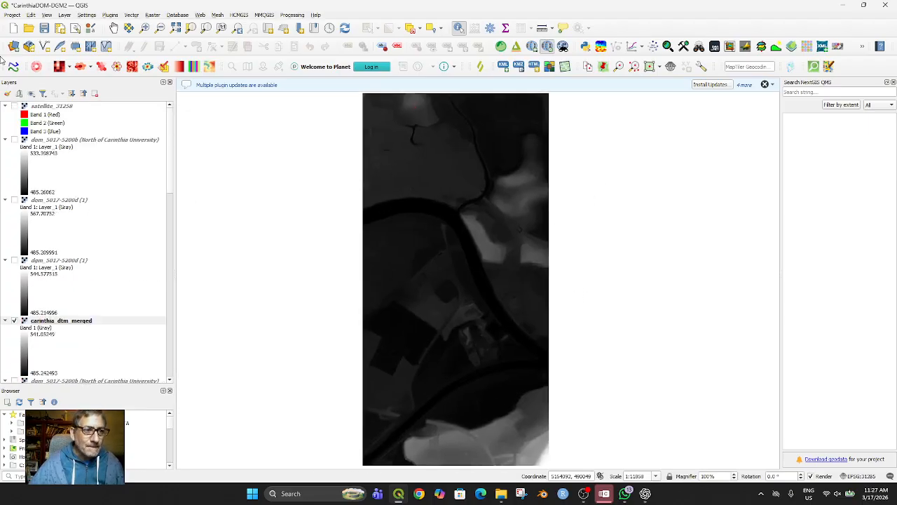
{"action": "left_click", "coordinate": [14, 106]}
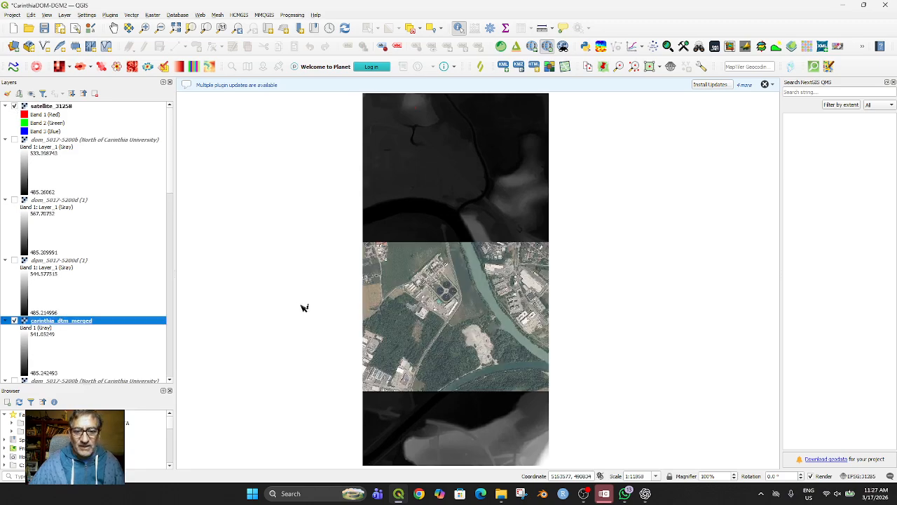
Switch to ChatGPT and read the instructions for clipping the DTM to the satellite_31258 extent.
{"action": "left_click", "coordinate": [645, 493]}
{"action": "scroll", "coordinate": [729, 320], "scroll_direction": "down", "scroll_amount": 1}
{"action": "left_click_drag", "start_coordinate": [783, 170], "coordinate": [709, 60]}
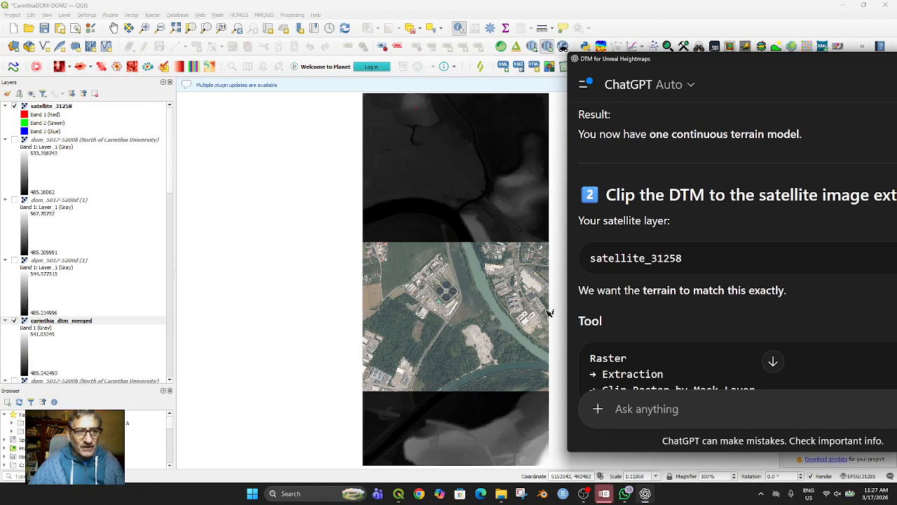
{"action": "scroll", "coordinate": [705, 323], "scroll_direction": "down", "scroll_amount": 2}
{"action": "scroll", "coordinate": [701, 326], "scroll_direction": "down", "scroll_amount": 1}
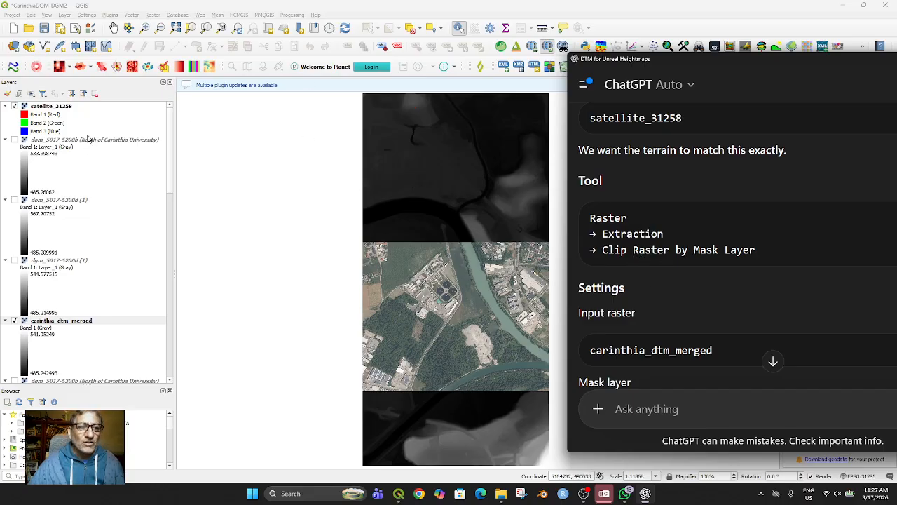
Start Clip Raster by Mask Layer in QGIS with carinthia_dtm_merged as input and check the available mask layers.
{"action": "left_click", "coordinate": [54, 324]}
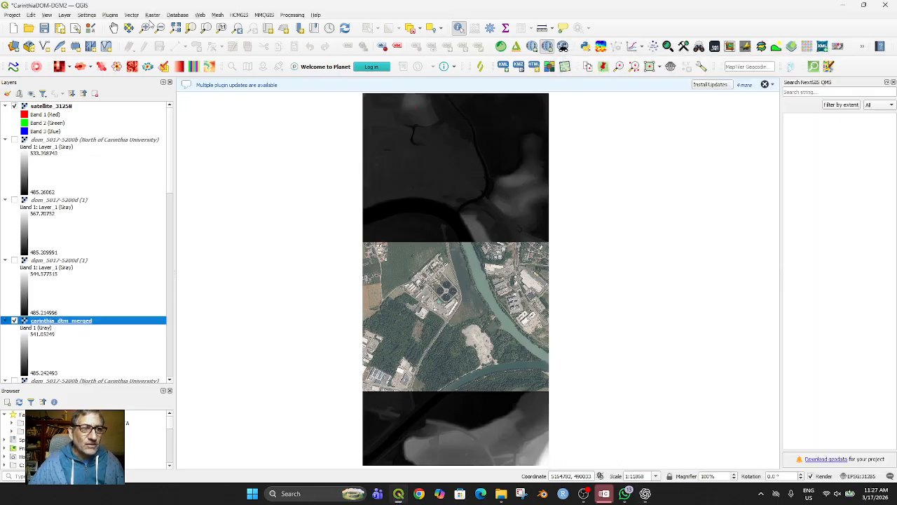
{"action": "left_click", "coordinate": [155, 16]}
{"action": "mouse_move", "coordinate": [163, 96]}
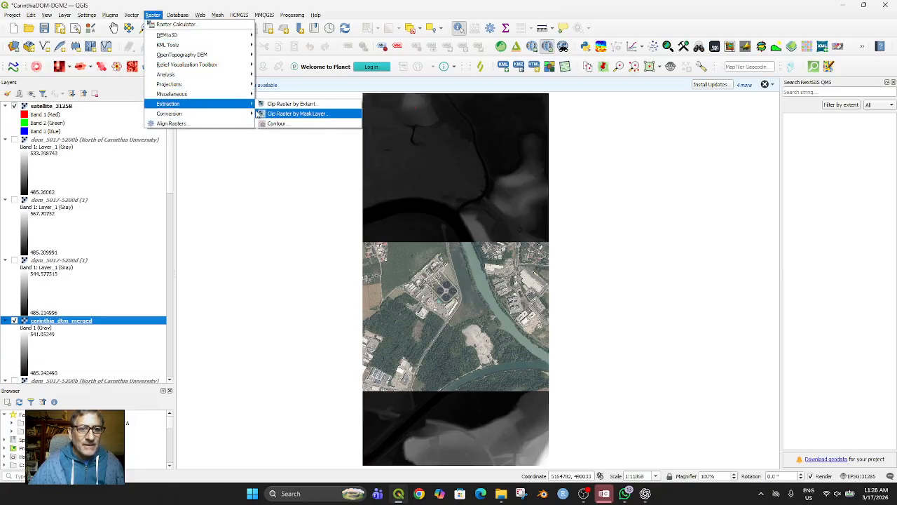
{"action": "left_click", "coordinate": [300, 115]}
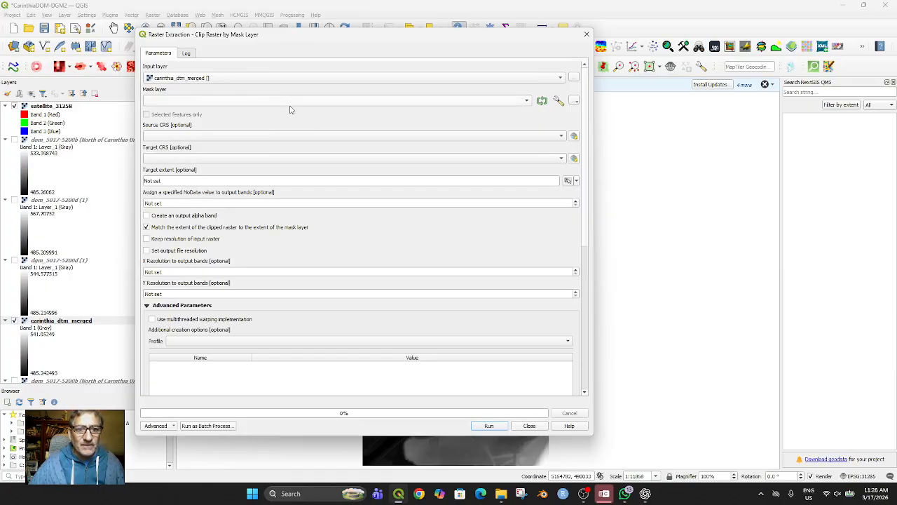
{"action": "left_click", "coordinate": [527, 101]}
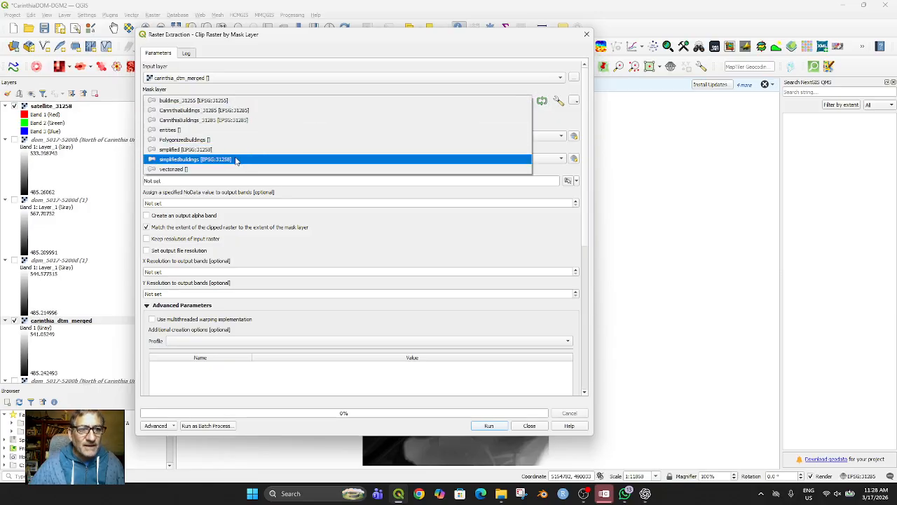
{"action": "key", "text": "Up"}
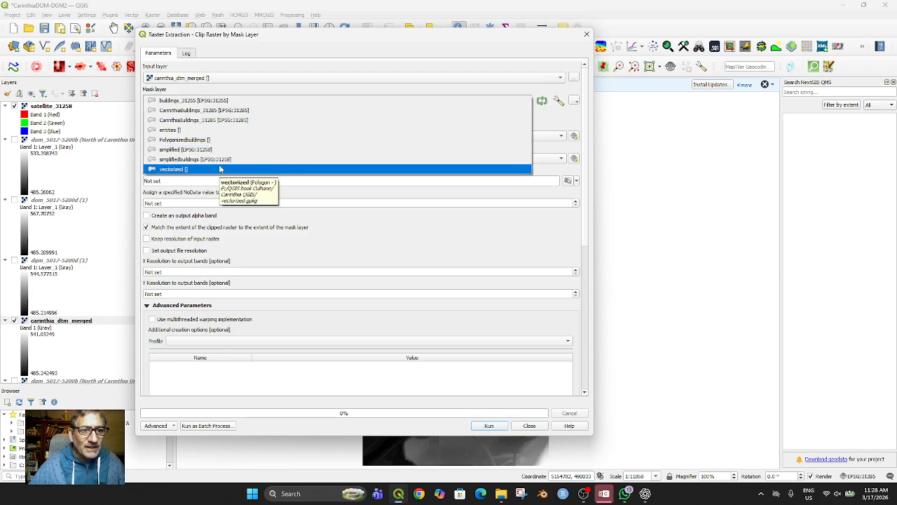
{"action": "left_click", "coordinate": [279, 92]}
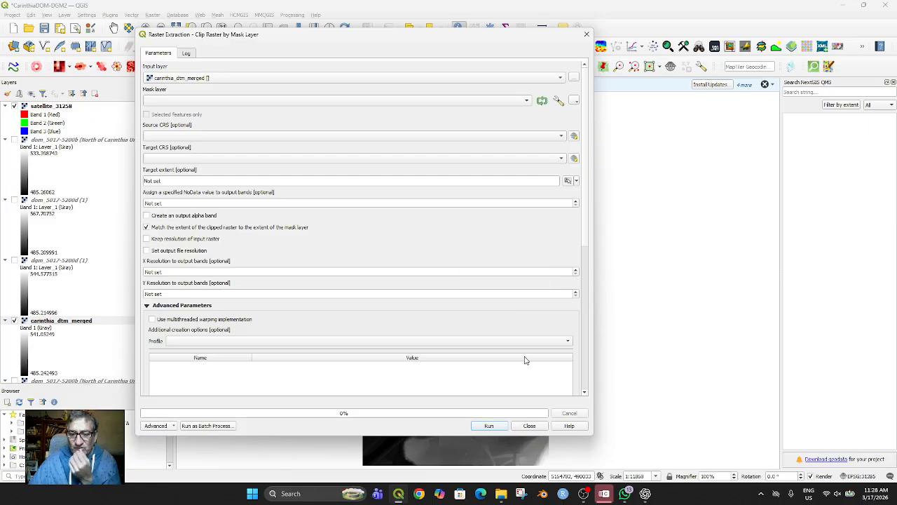
Review ChatGPT's mask layer, extent, resolution and output settings for the clip, and return to the clip dialog.
{"action": "left_click", "coordinate": [645, 493]}
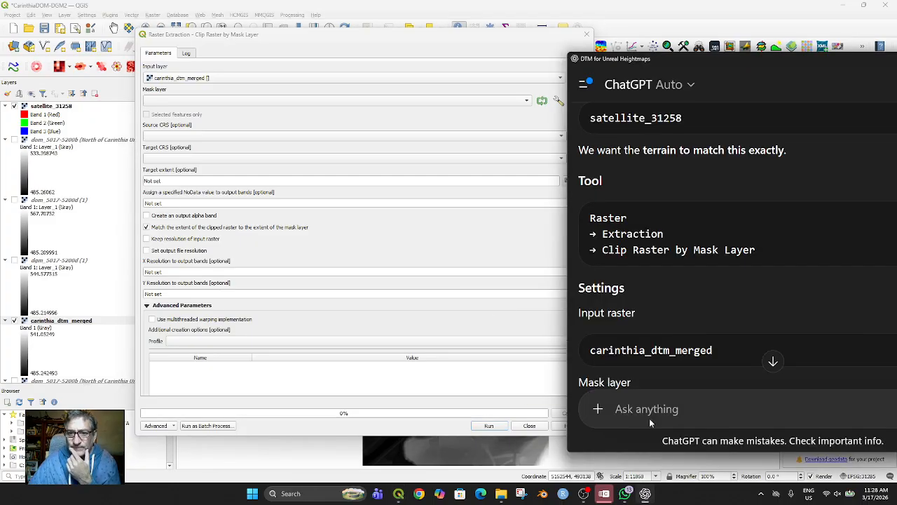
{"action": "scroll", "coordinate": [670, 253], "scroll_direction": "down", "scroll_amount": 1}
{"action": "scroll", "coordinate": [670, 254], "scroll_direction": "down", "scroll_amount": 1}
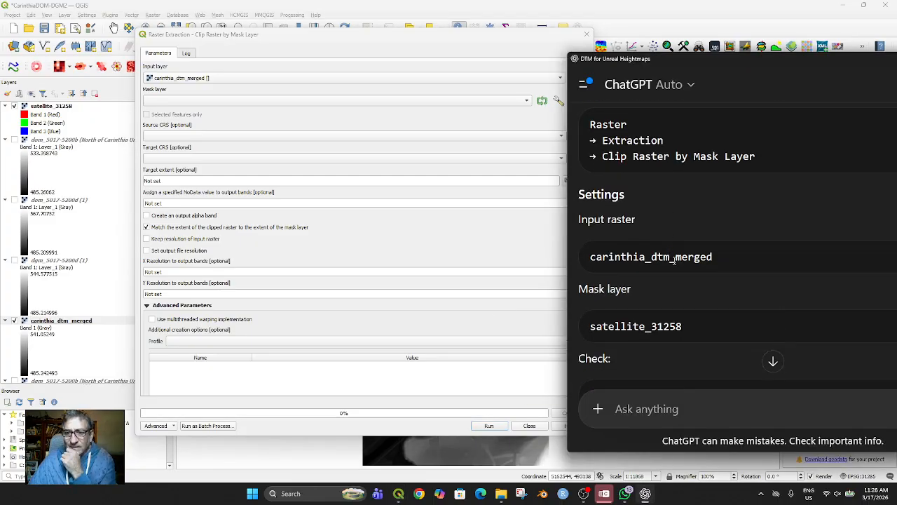
{"action": "scroll", "coordinate": [673, 260], "scroll_direction": "down", "scroll_amount": 4}
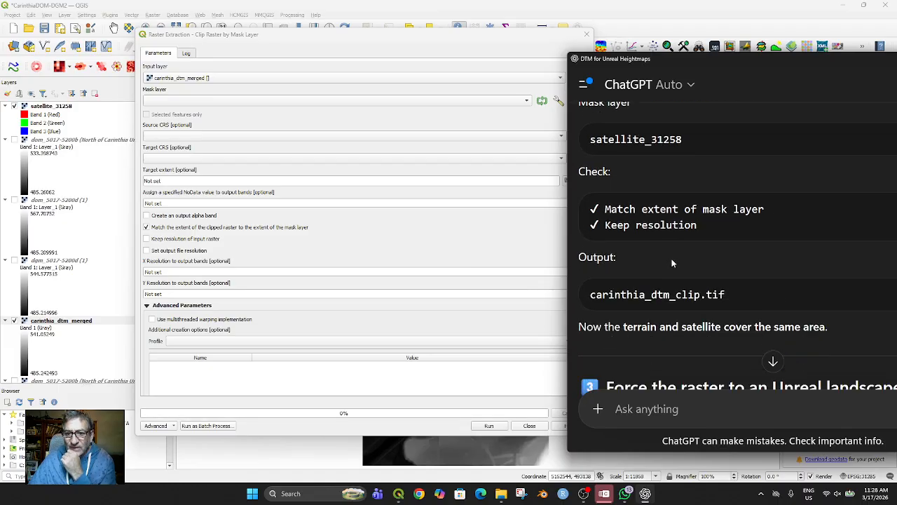
{"action": "scroll", "coordinate": [671, 262], "scroll_direction": "down", "scroll_amount": 3}
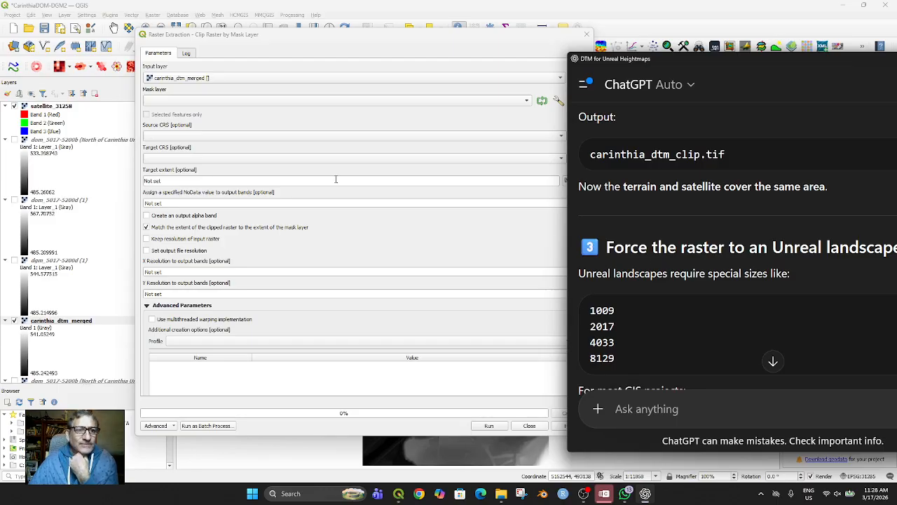
{"action": "left_click", "coordinate": [338, 92]}
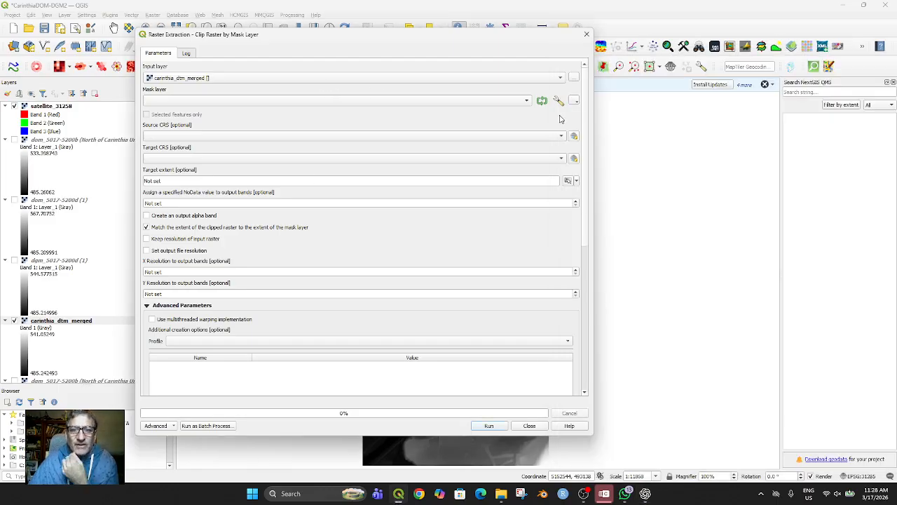
Check the available mask layers and the advanced options for the mask layer.
{"action": "left_click", "coordinate": [442, 99]}
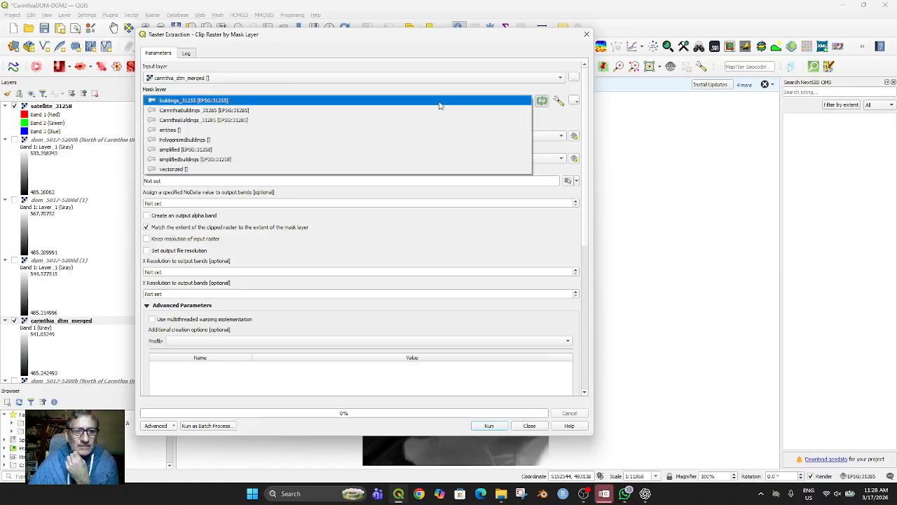
{"action": "left_click", "coordinate": [561, 101]}
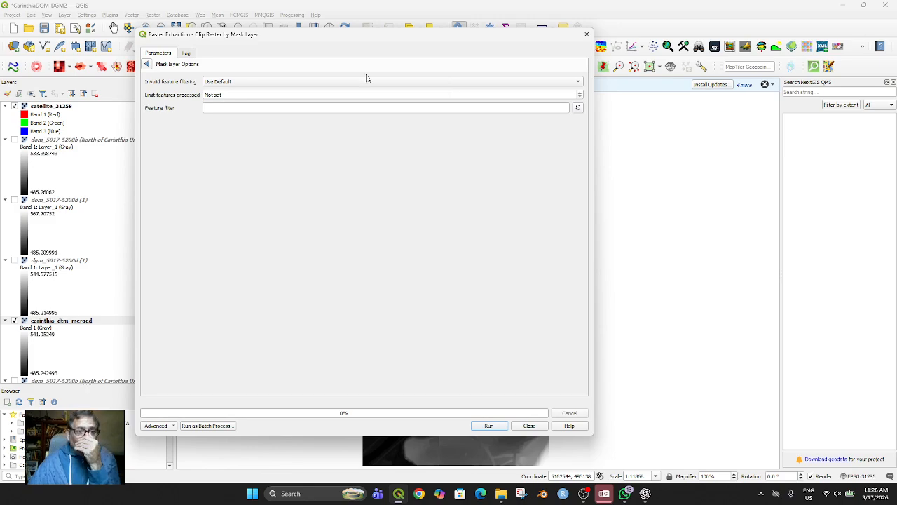
{"action": "left_click", "coordinate": [147, 63]}
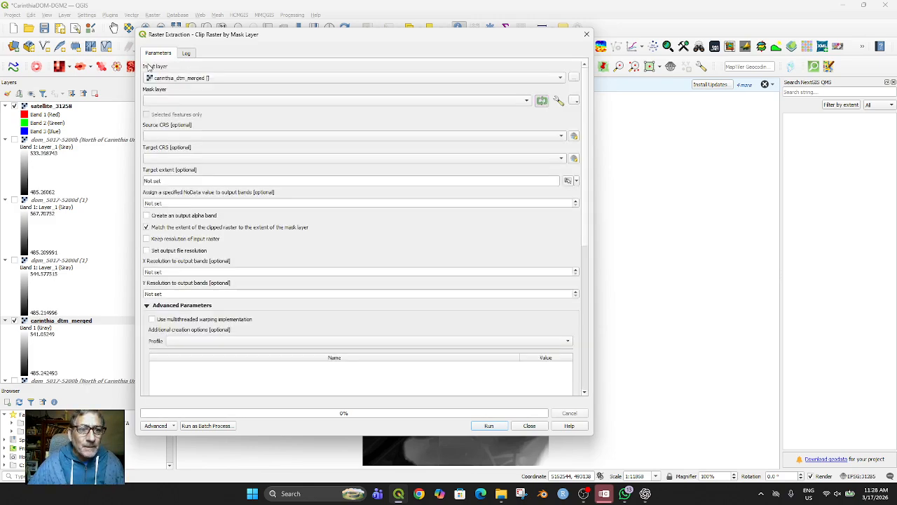
Browse for a mask layer file in the Carinthia QGIS folder on the Extreme SSD (E:) drive.
{"action": "left_click", "coordinate": [575, 101]}
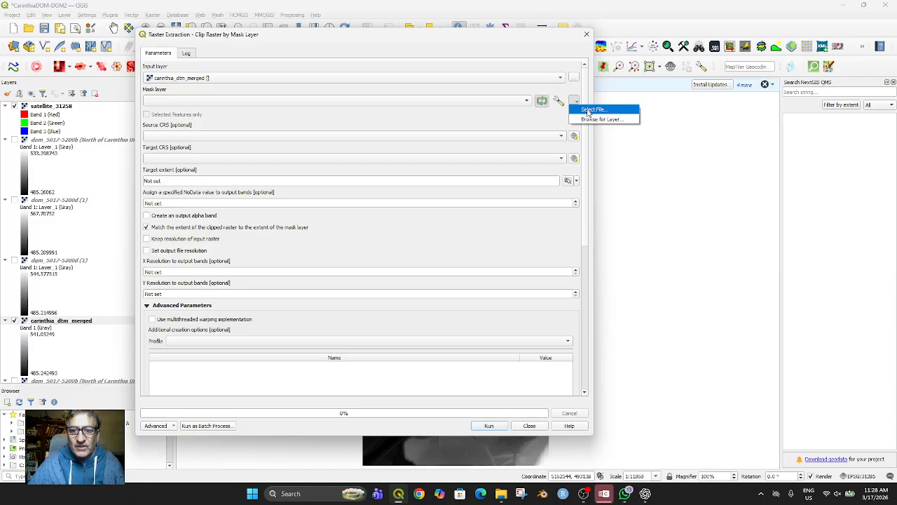
{"action": "left_click", "coordinate": [591, 110]}
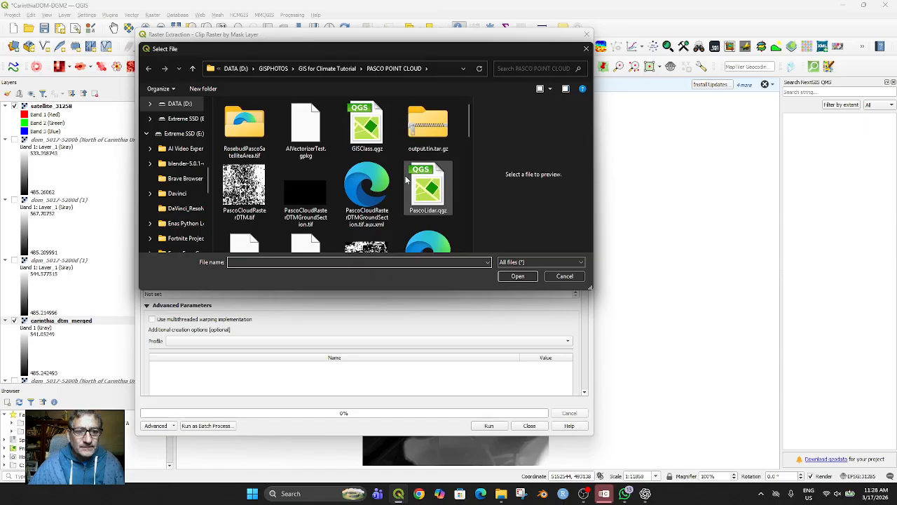
{"action": "scroll", "coordinate": [368, 214], "scroll_direction": "down", "scroll_amount": 6}
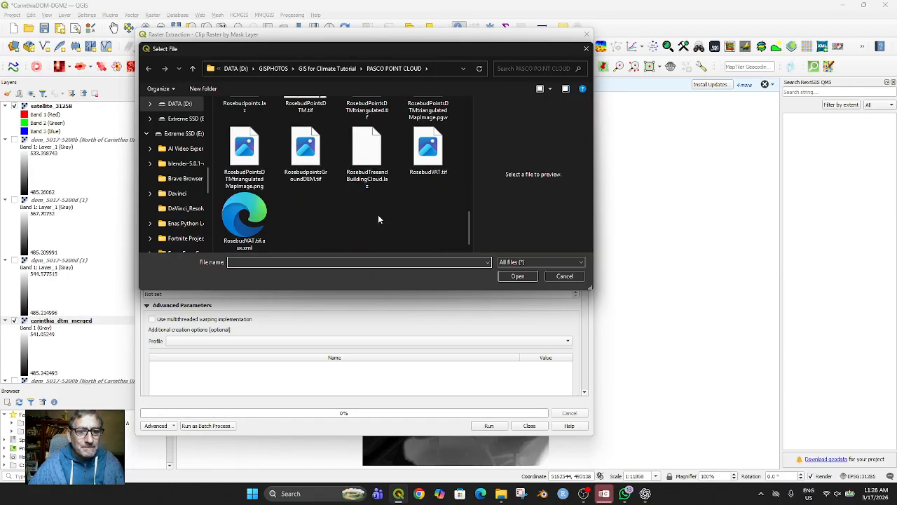
{"action": "scroll", "coordinate": [377, 214], "scroll_direction": "up", "scroll_amount": 3}
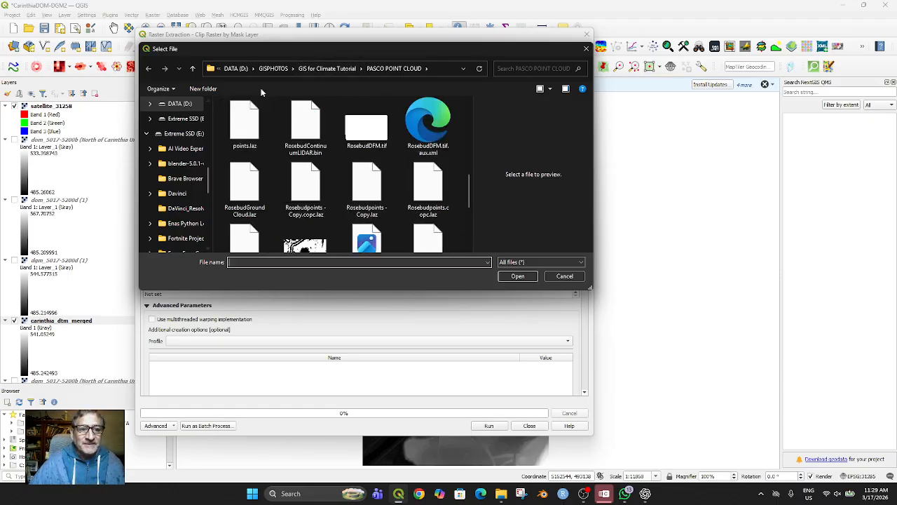
{"action": "scroll", "coordinate": [182, 209], "scroll_direction": "down", "scroll_amount": 6}
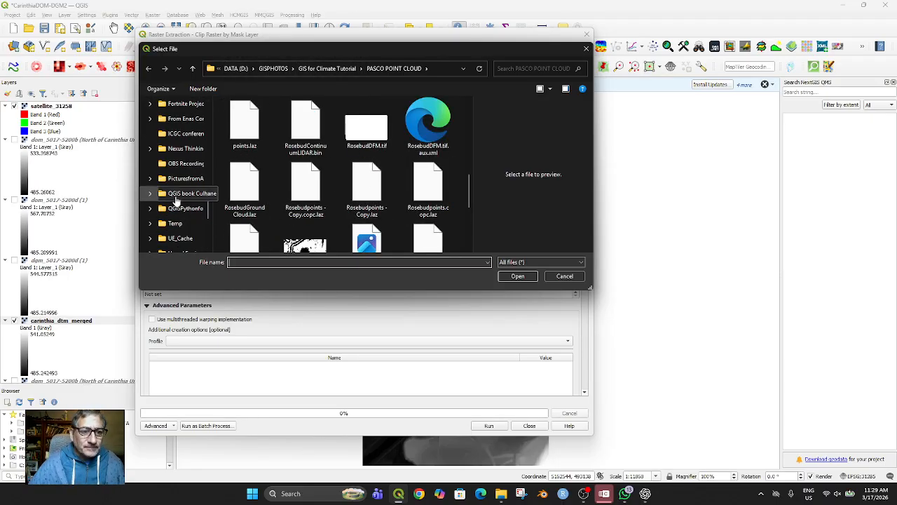
{"action": "scroll", "coordinate": [177, 209], "scroll_direction": "up", "scroll_amount": 1}
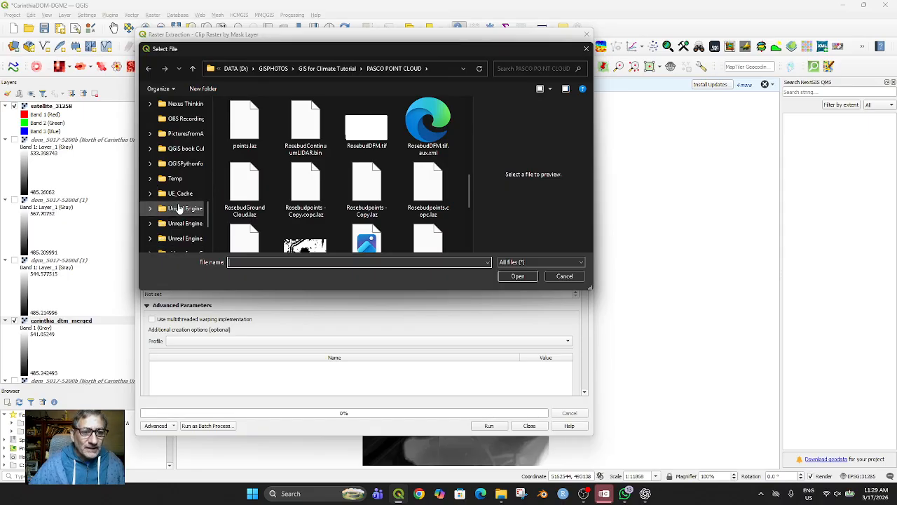
{"action": "left_click", "coordinate": [187, 150]}
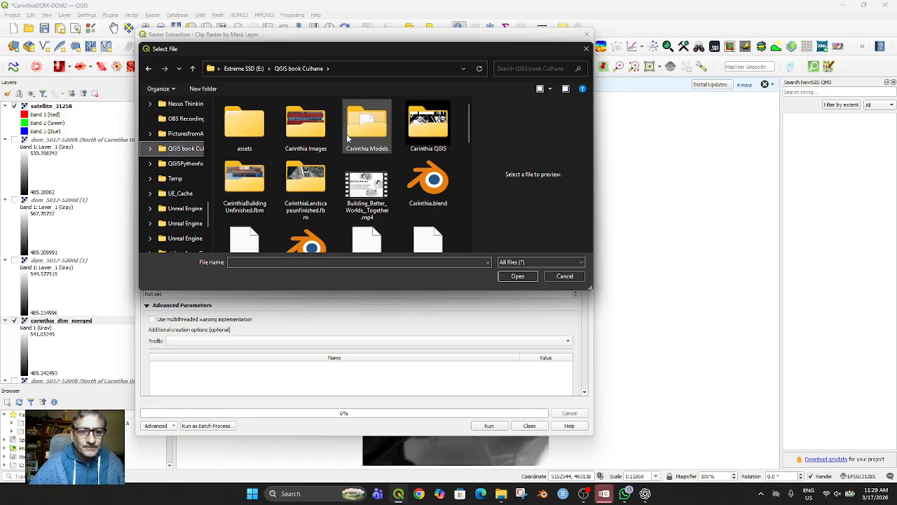
{"action": "double_click", "coordinate": [316, 126]}
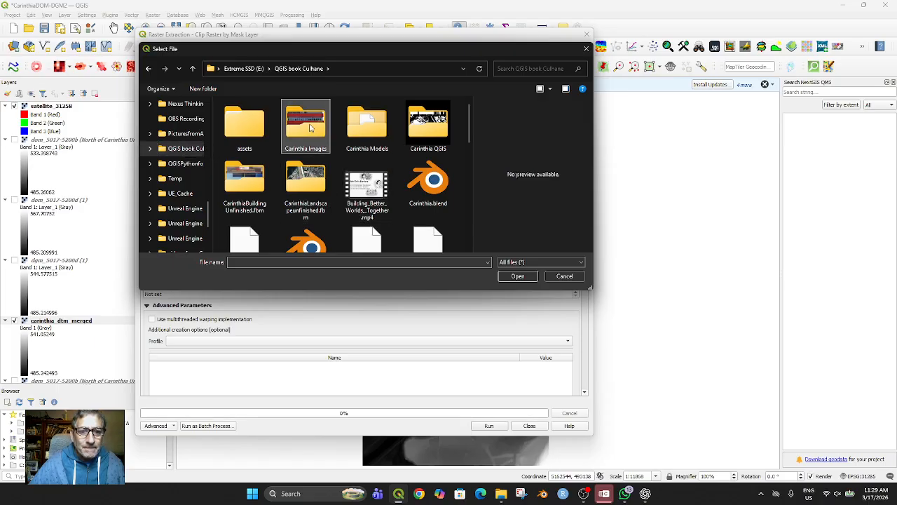
{"action": "left_click", "coordinate": [282, 68]}
{"action": "double_click", "coordinate": [434, 141]}
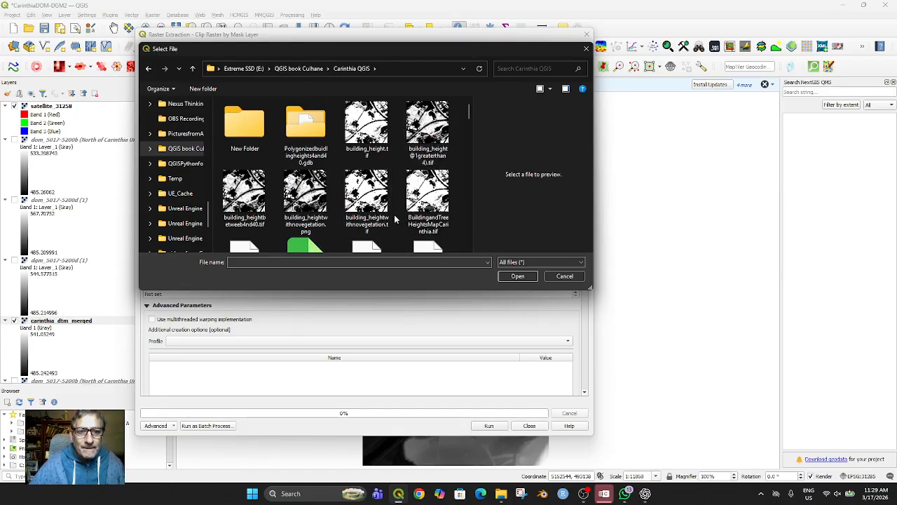
Load satellite_31258.tif from the Carinthia QGIS folder as the mask layer.
{"action": "scroll", "coordinate": [393, 214], "scroll_direction": "down", "scroll_amount": 3}
{"action": "scroll", "coordinate": [400, 216], "scroll_direction": "down", "scroll_amount": 15}
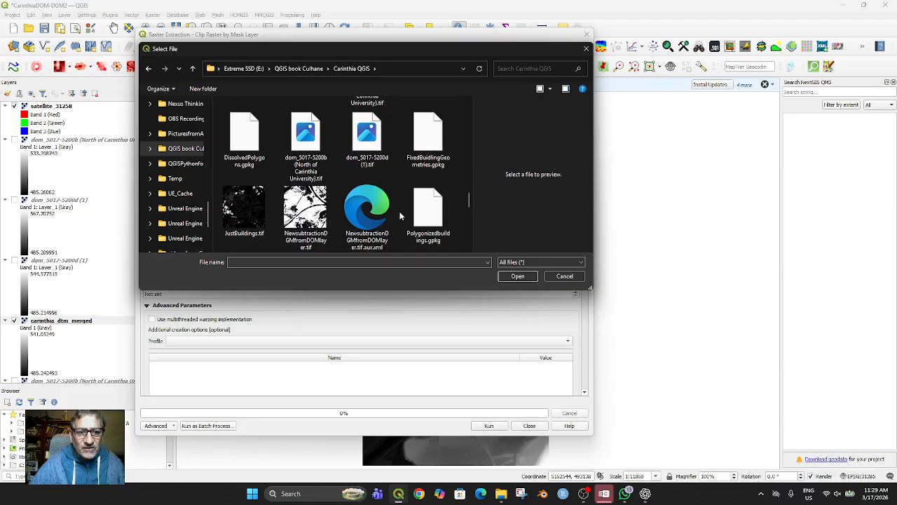
{"action": "scroll", "coordinate": [399, 213], "scroll_direction": "up", "scroll_amount": 3}
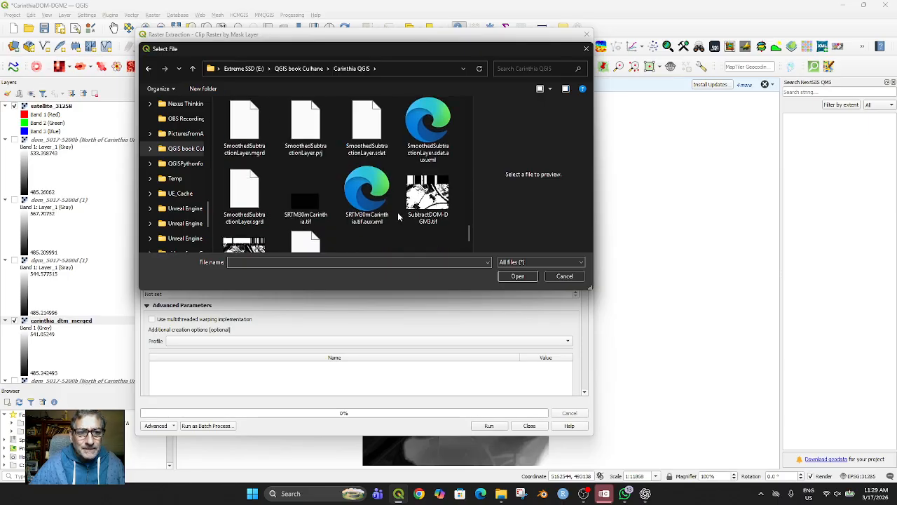
{"action": "scroll", "coordinate": [395, 219], "scroll_direction": "up", "scroll_amount": 3}
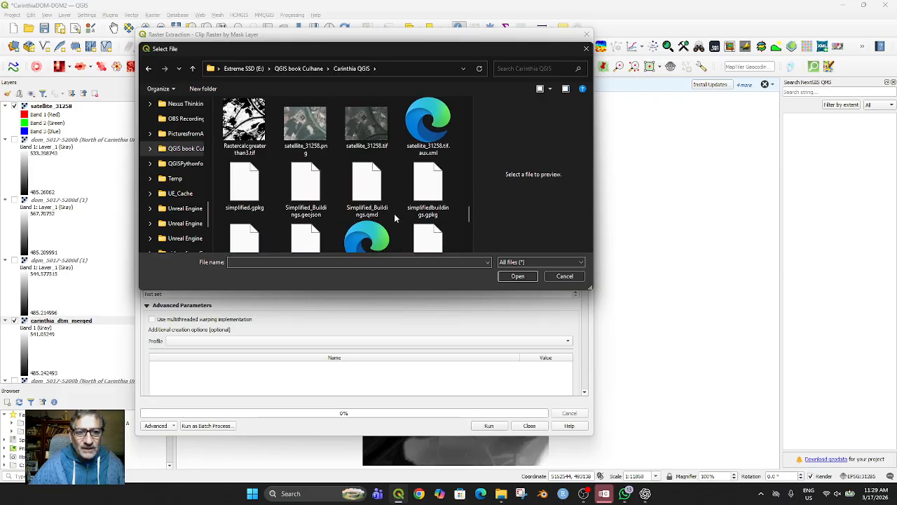
{"action": "left_click", "coordinate": [363, 129]}
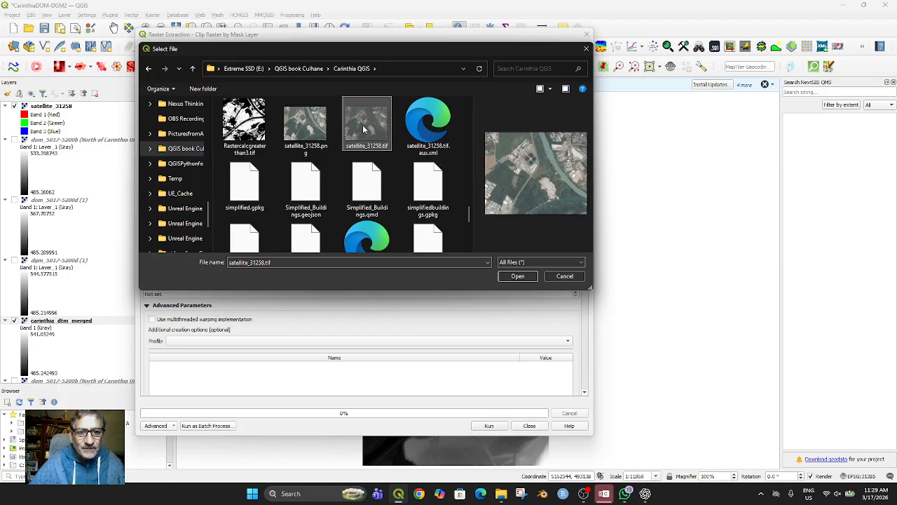
{"action": "left_click", "coordinate": [517, 275]}
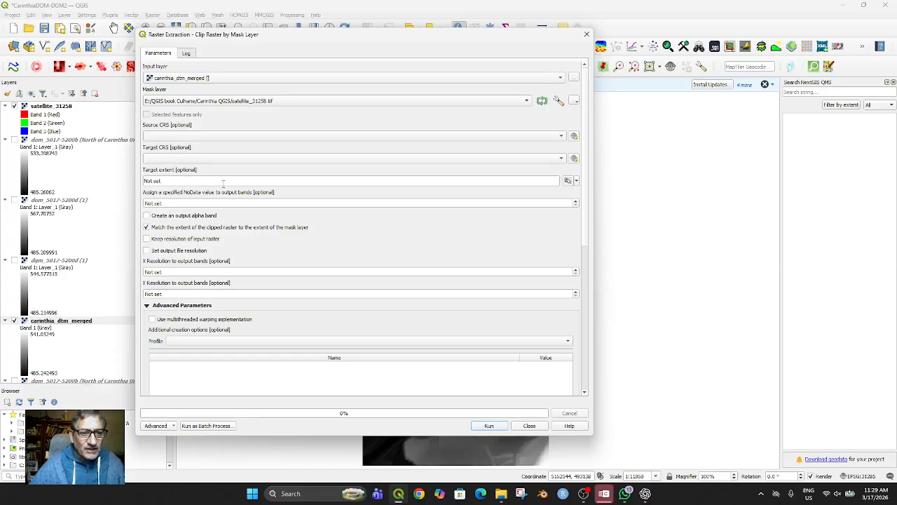
Review the target extent choices and the remaining clip settings through to the output file and GDAL/OGR console call.
{"action": "left_click", "coordinate": [577, 181]}
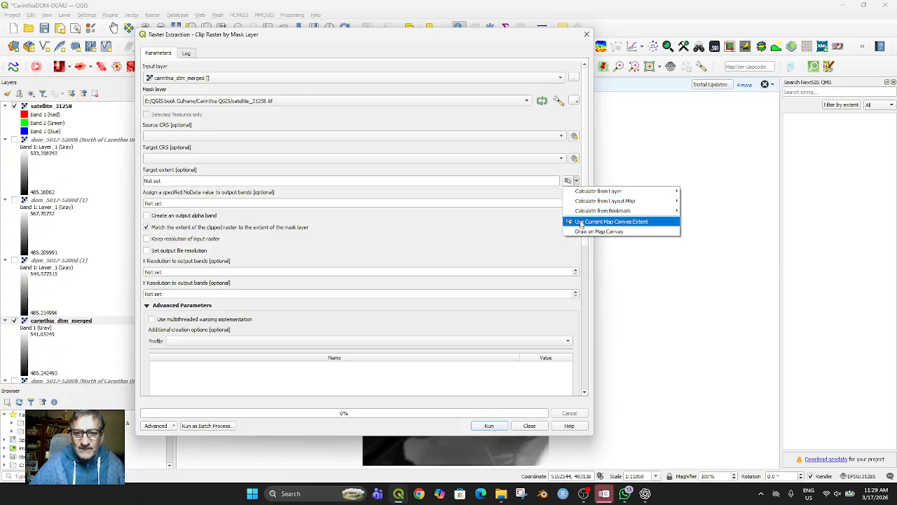
{"action": "left_click", "coordinate": [263, 126]}
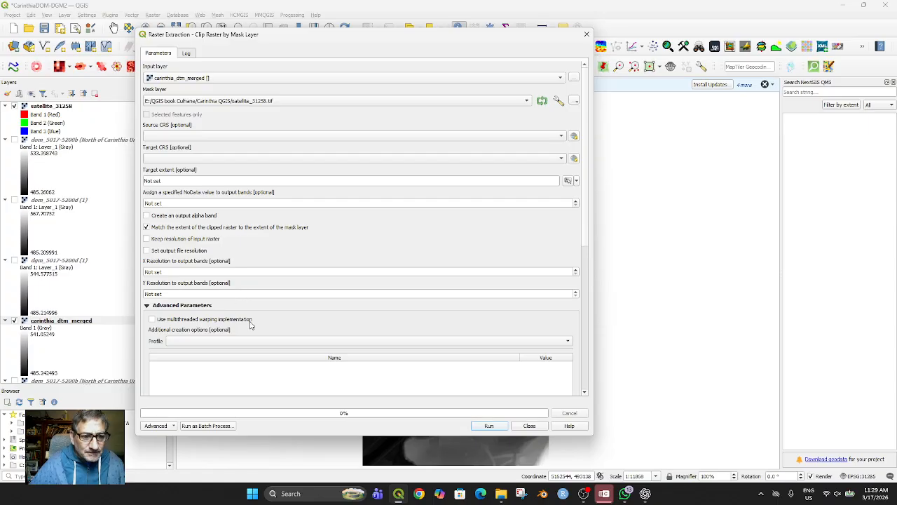
{"action": "scroll", "coordinate": [253, 316], "scroll_direction": "down", "scroll_amount": 5}
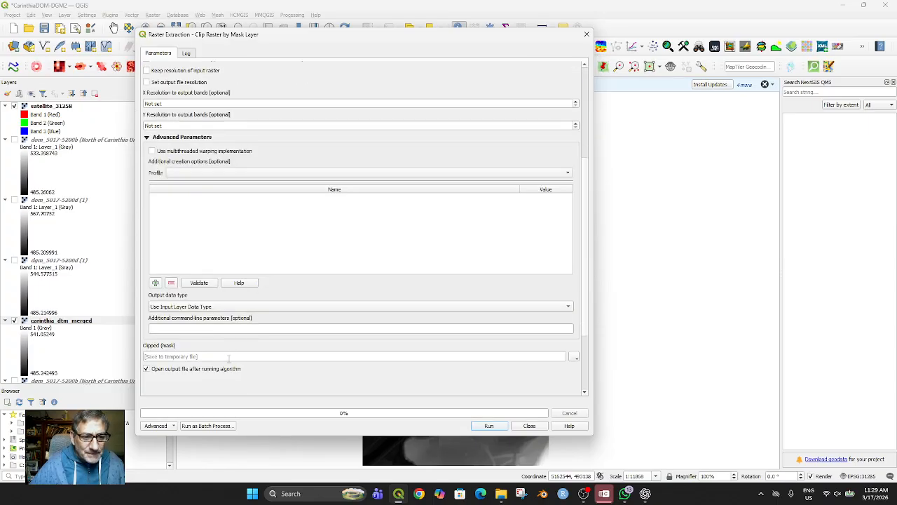
{"action": "scroll", "coordinate": [300, 364], "scroll_direction": "down", "scroll_amount": 3}
{"action": "scroll", "coordinate": [303, 362], "scroll_direction": "up", "scroll_amount": 1}
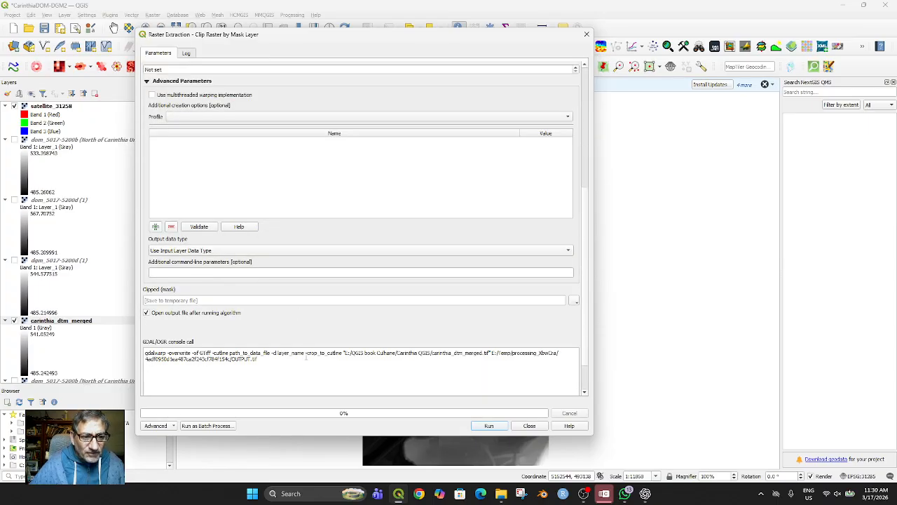
Set the clipped output to be saved as the TIF file DGMmergedandclipped in the Carinthia QGIS folder.
{"action": "left_click", "coordinate": [575, 304]}
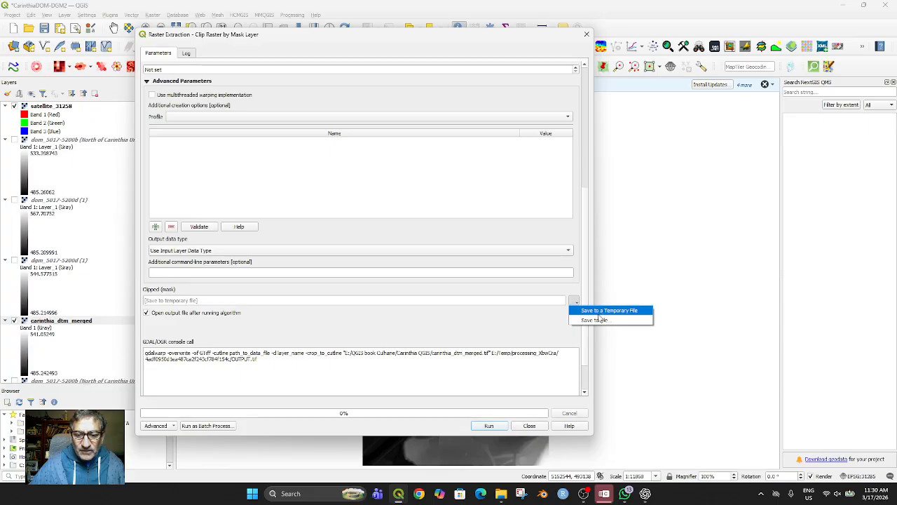
{"action": "left_click", "coordinate": [597, 321]}
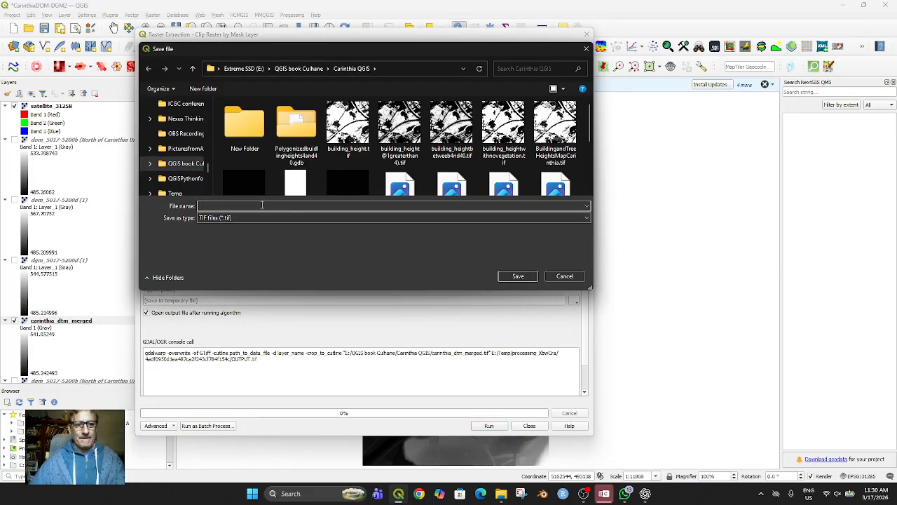
{"action": "type", "text": "Cli"}
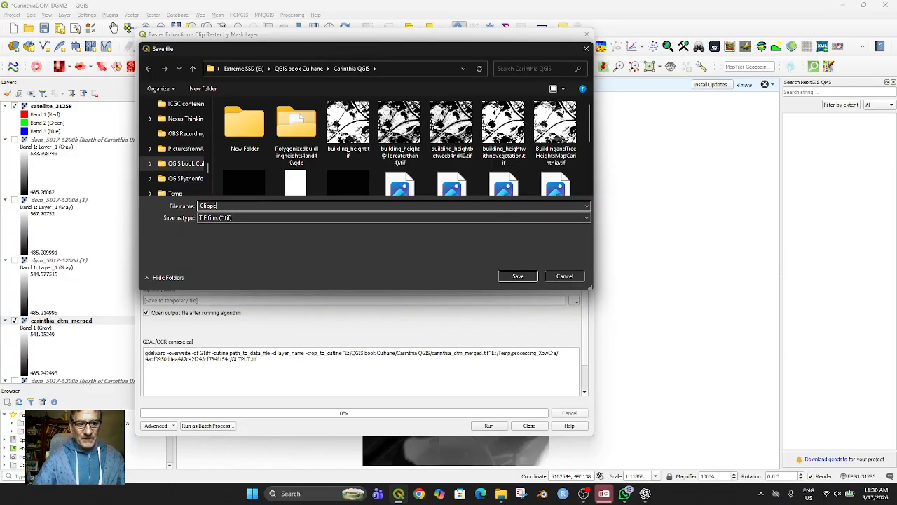
{"action": "key", "text": "BackSpace"}
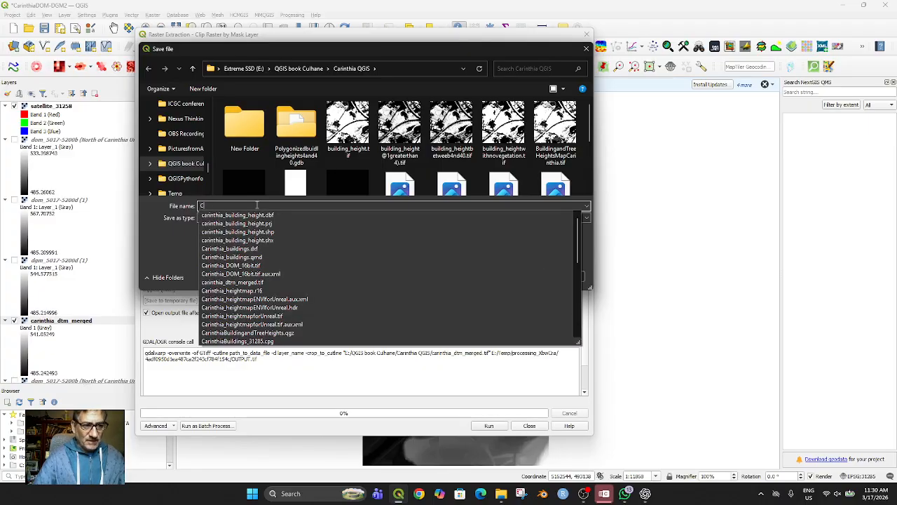
{"action": "key", "text": "BackSpace"}
{"action": "type", "text": "DG"}
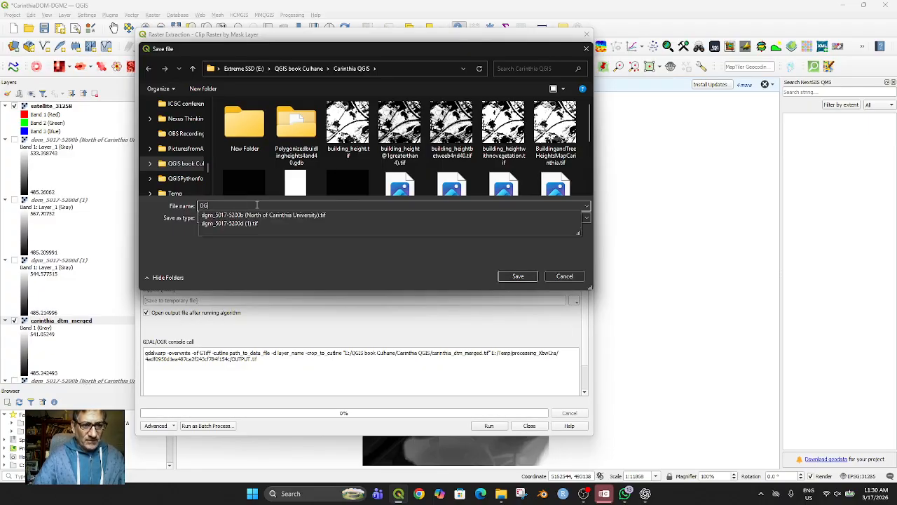
{"action": "key", "text": "BackSpace"}
{"action": "key", "text": "BackSpace"}
{"action": "type", "text": "DGMmergedandclipped"}
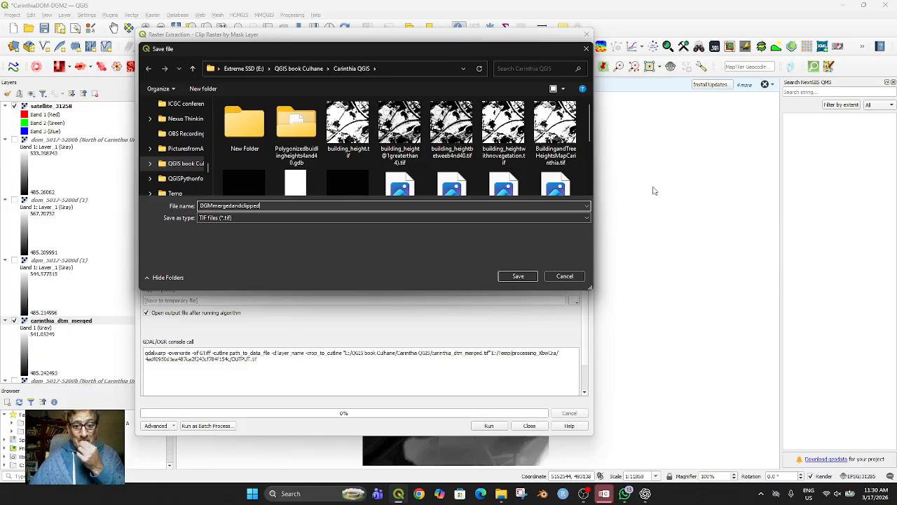
{"action": "left_click", "coordinate": [519, 275]}
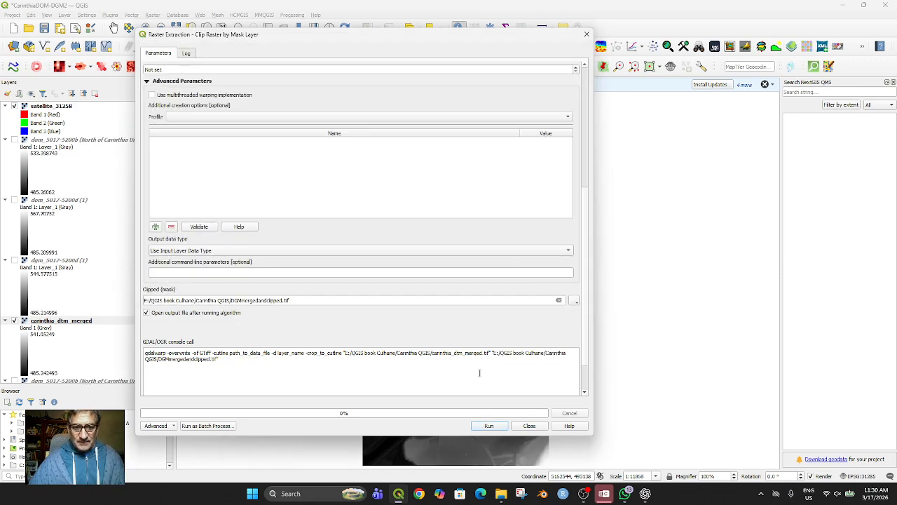
Try to run the clip, reselect satellite_31258.tif as the mask layer, and try running it again.
{"action": "left_click", "coordinate": [487, 427]}
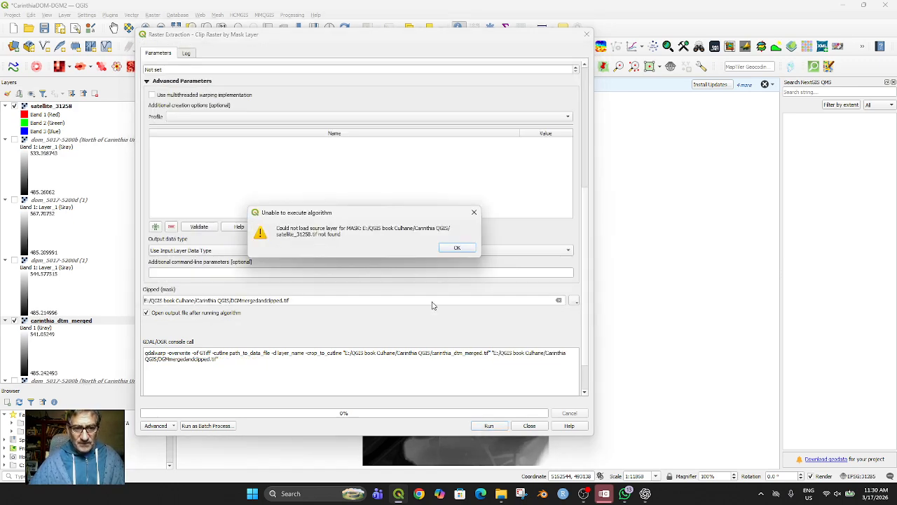
{"action": "left_click", "coordinate": [457, 248]}
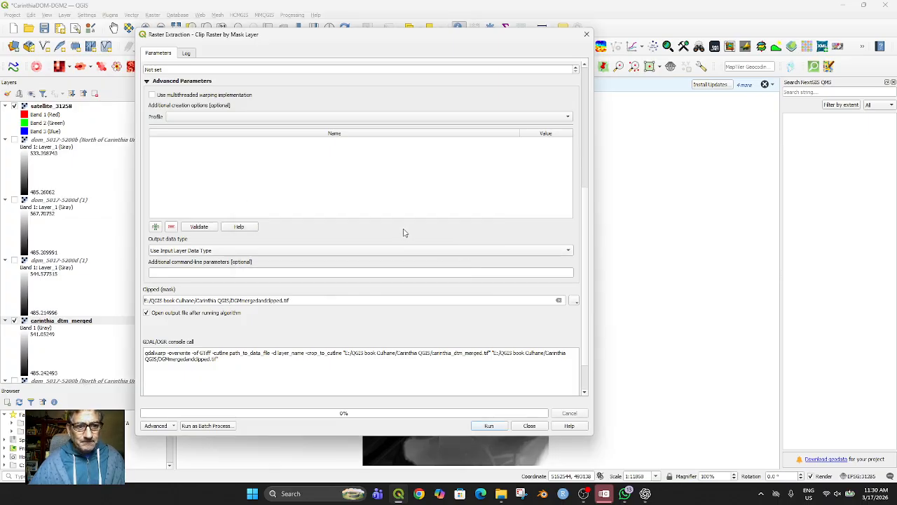
{"action": "scroll", "coordinate": [380, 210], "scroll_direction": "up", "scroll_amount": 4}
{"action": "scroll", "coordinate": [379, 199], "scroll_direction": "up", "scroll_amount": 3}
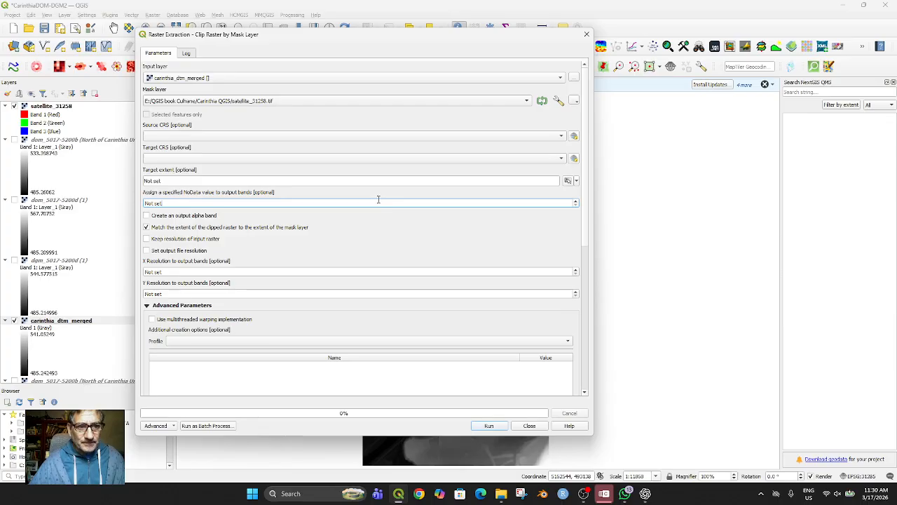
{"action": "left_click", "coordinate": [307, 100]}
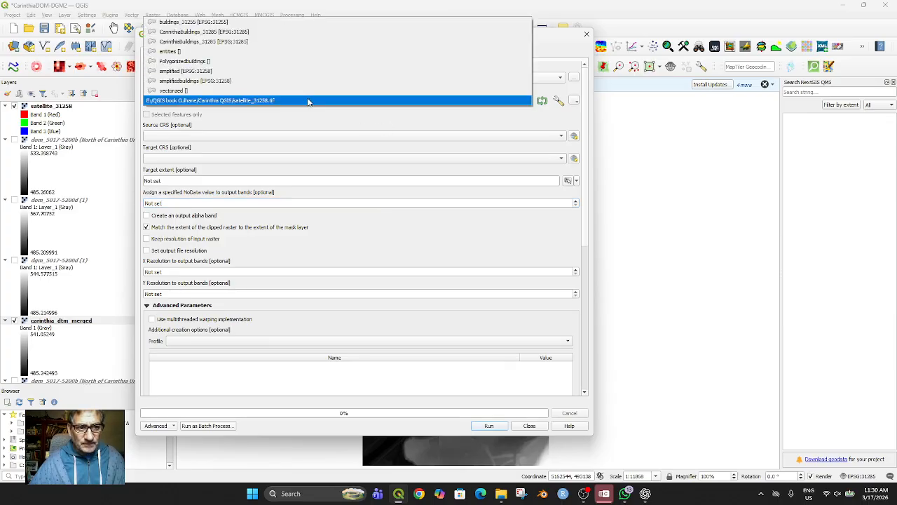
{"action": "left_click", "coordinate": [307, 100]}
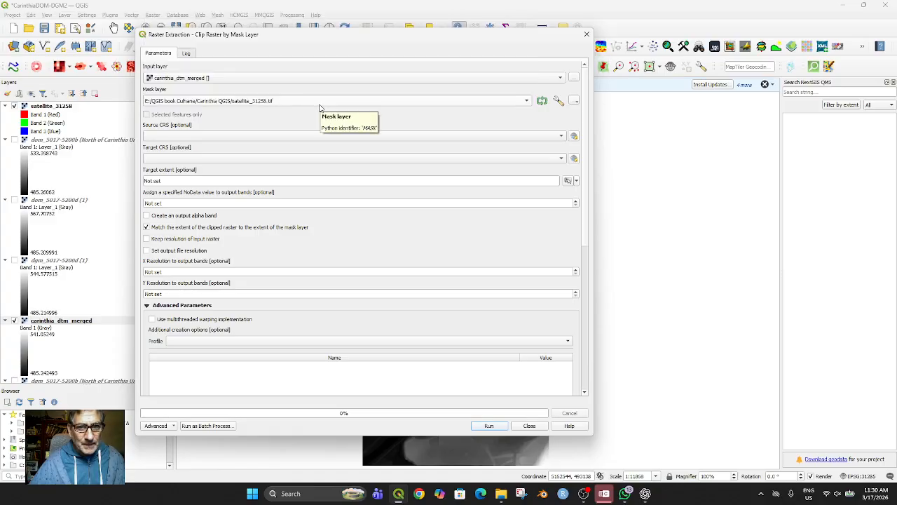
{"action": "left_click", "coordinate": [489, 426]}
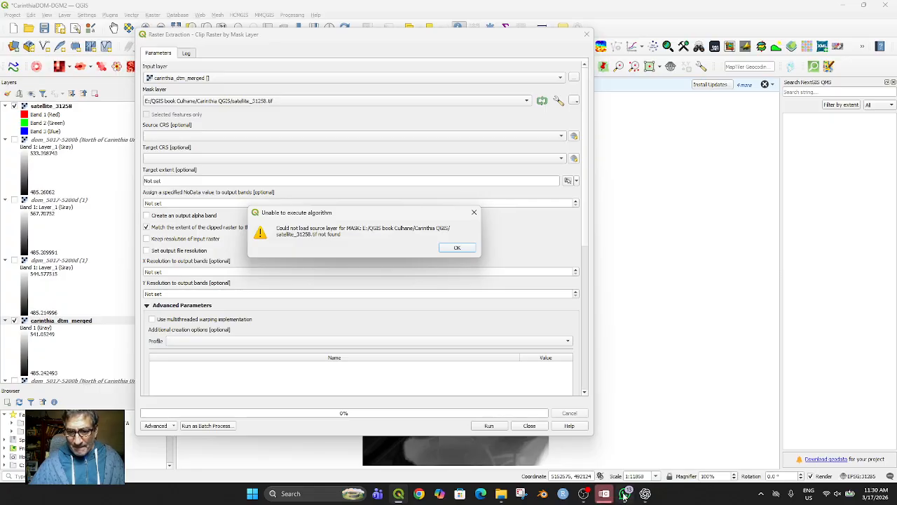
{"action": "mouse_move", "coordinate": [646, 494]}
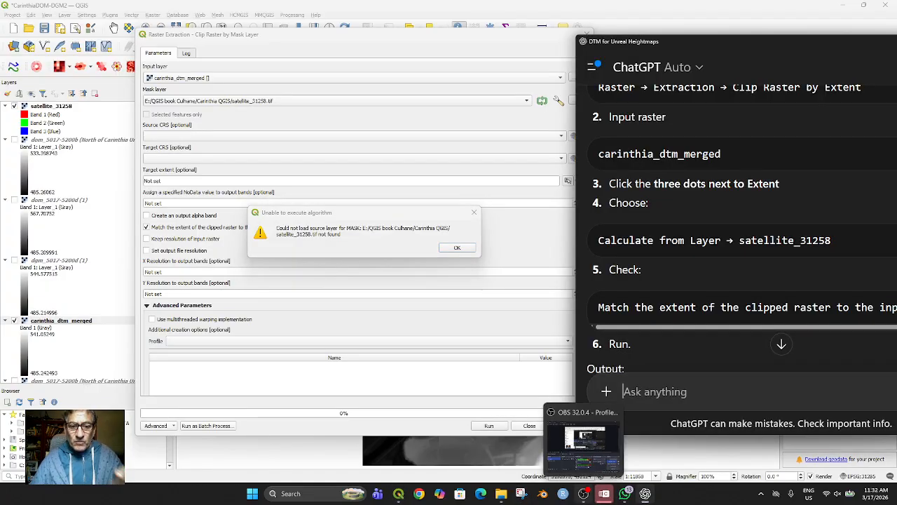
Dismiss the mask layer error and close the Clip Raster by Mask Layer tool.
{"action": "left_click", "coordinate": [448, 249]}
{"action": "left_click", "coordinate": [448, 250]}
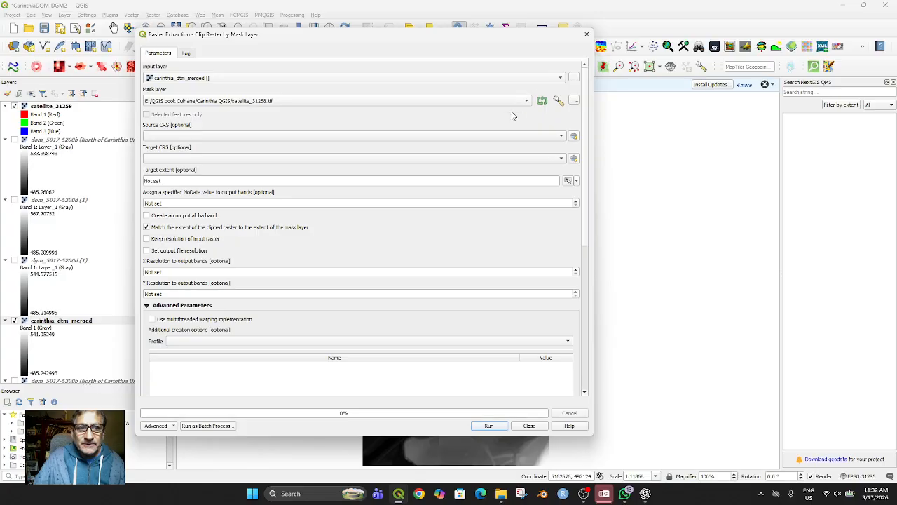
{"action": "left_click", "coordinate": [587, 36]}
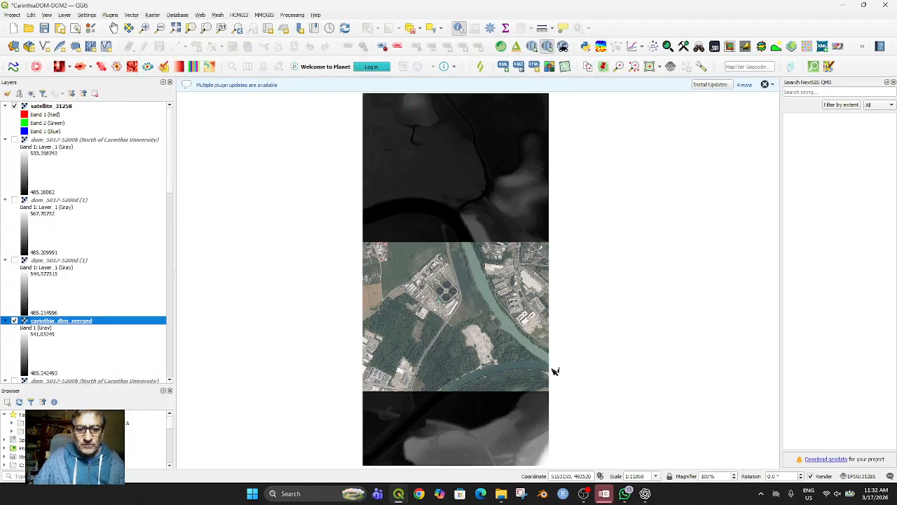
{"action": "left_click_drag", "start_coordinate": [516, 313], "coordinate": [518, 319]}
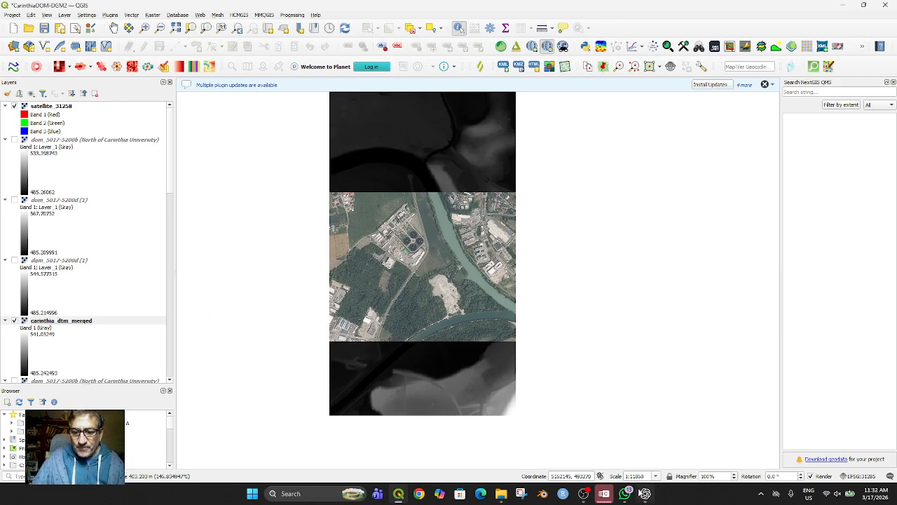
Consult ChatGPT's clip-by-extent solution and open Clip Raster by Extent with carinthia_dtm_merged as the input layer.
{"action": "left_click", "coordinate": [646, 497]}
{"action": "scroll", "coordinate": [659, 288], "scroll_direction": "up", "scroll_amount": 5}
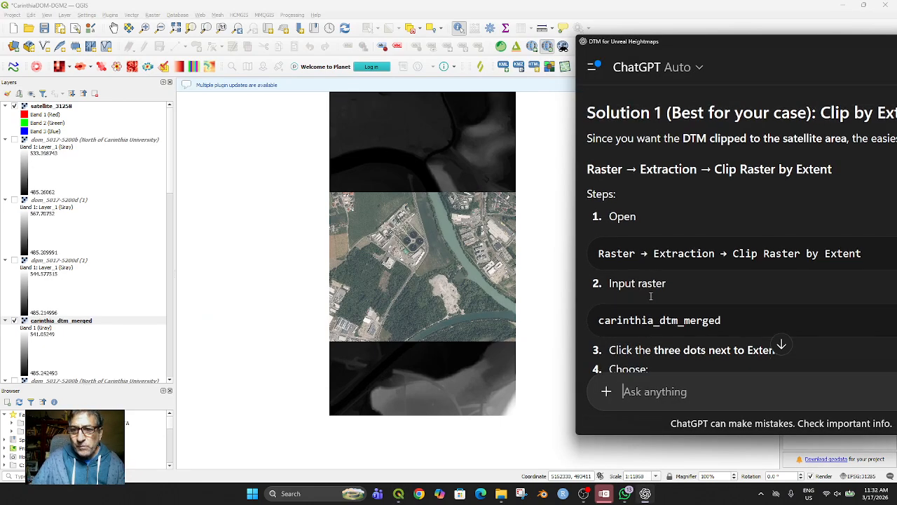
{"action": "scroll", "coordinate": [648, 300], "scroll_direction": "down", "scroll_amount": 2}
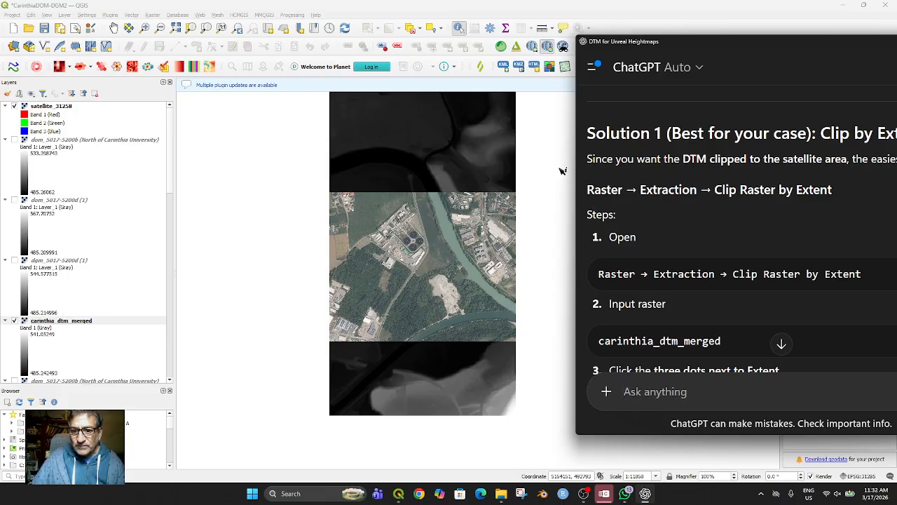
{"action": "left_click", "coordinate": [156, 16]}
{"action": "mouse_move", "coordinate": [184, 103]}
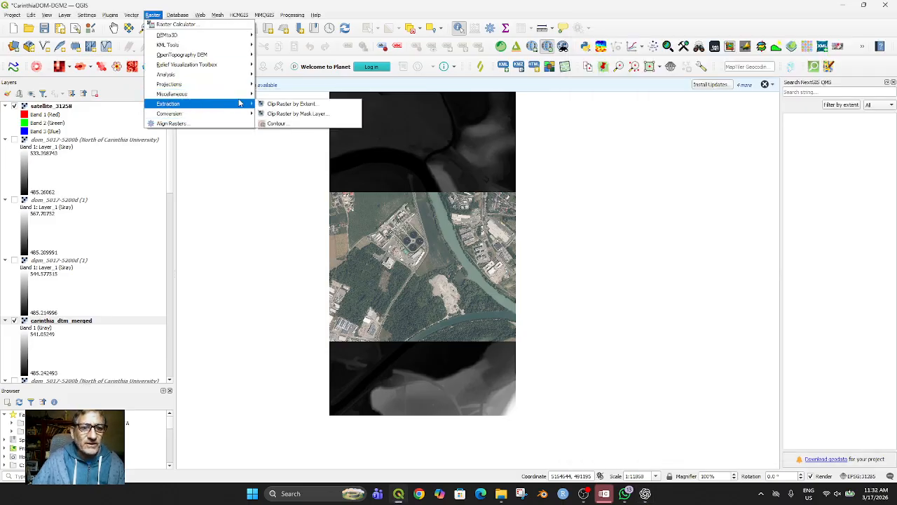
{"action": "left_click", "coordinate": [293, 105]}
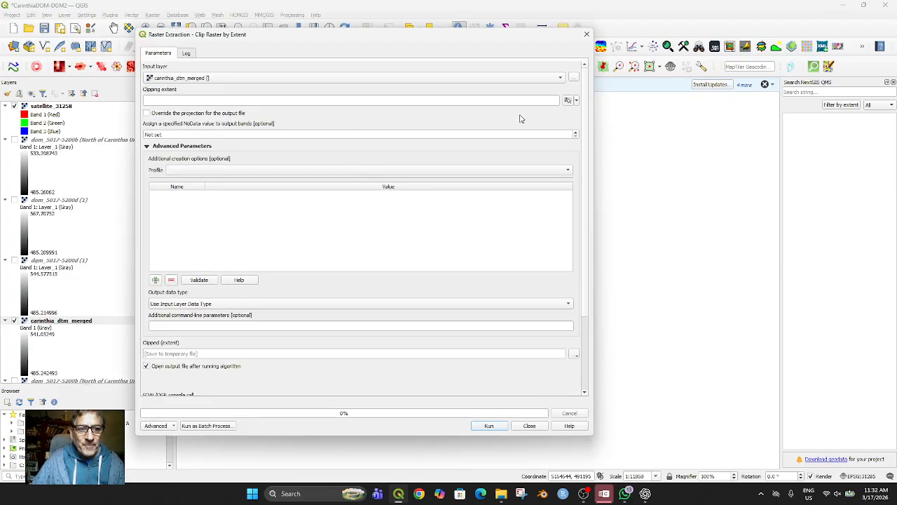
Check ChatGPT's extent instruction and set the clipping extent by calculating it from the satellite_31258 layer.
{"action": "left_click", "coordinate": [567, 101]}
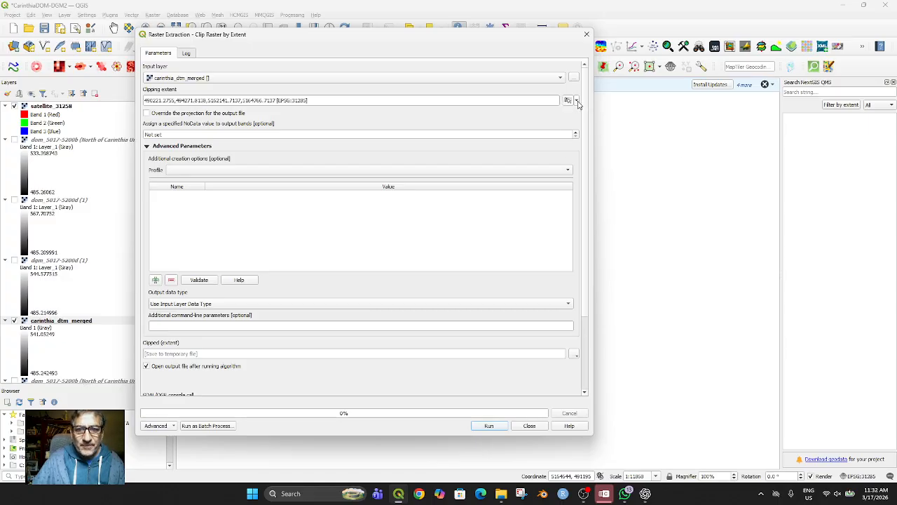
{"action": "left_click", "coordinate": [576, 101]}
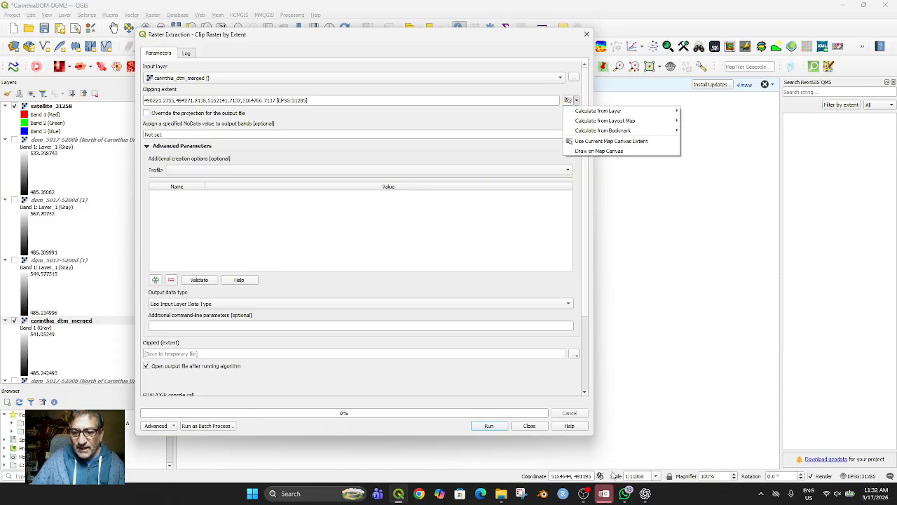
{"action": "mouse_move", "coordinate": [645, 494]}
{"action": "left_click", "coordinate": [653, 459]}
{"action": "scroll", "coordinate": [712, 319], "scroll_direction": "down", "scroll_amount": 5}
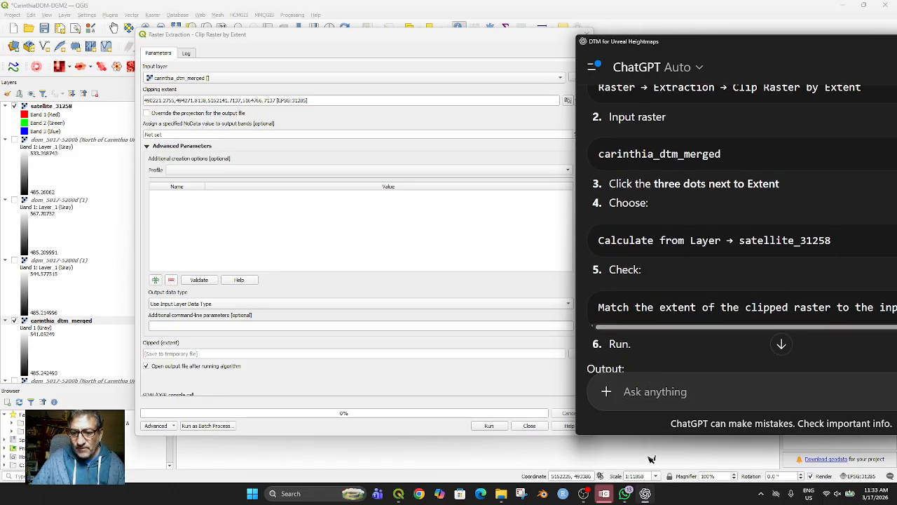
{"action": "mouse_move", "coordinate": [645, 494]}
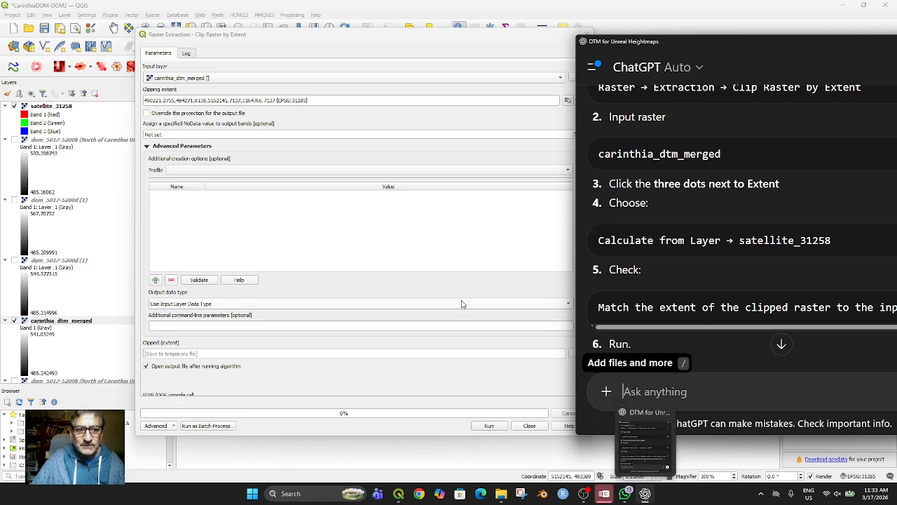
{"action": "left_click", "coordinate": [403, 126]}
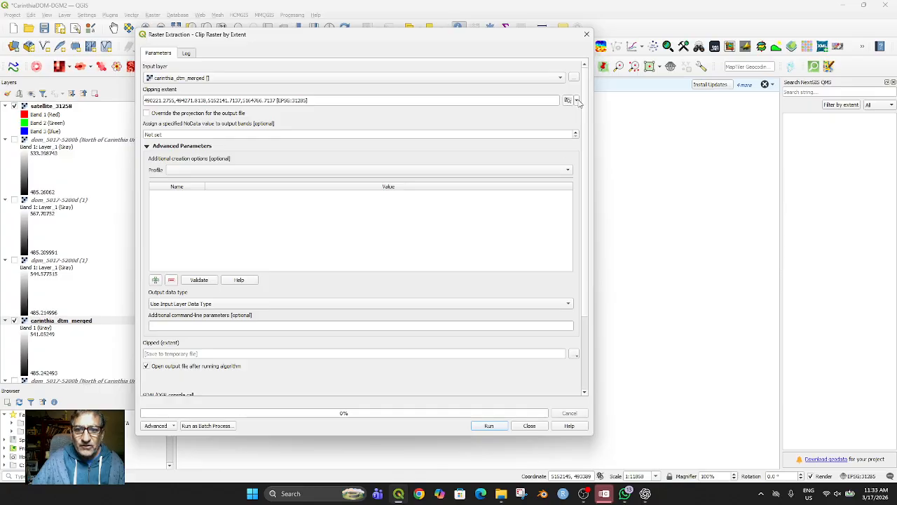
{"action": "left_click", "coordinate": [577, 100]}
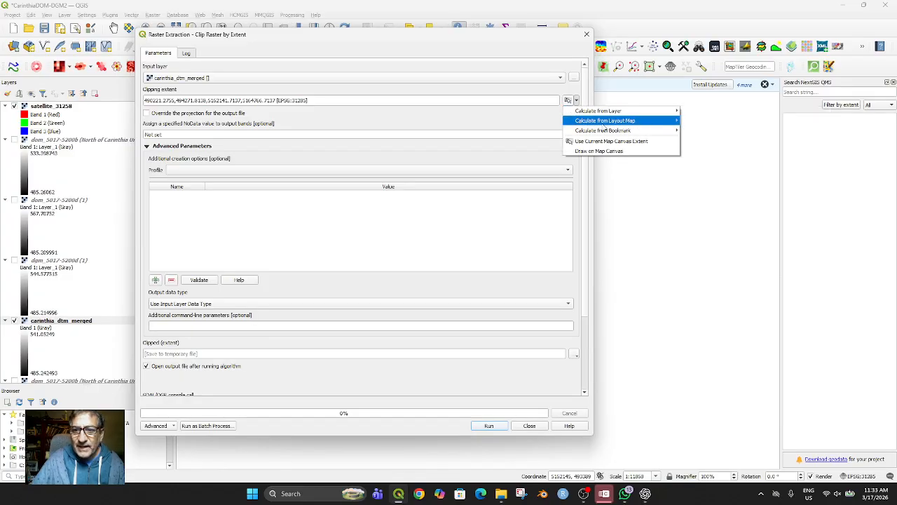
{"action": "mouse_move", "coordinate": [661, 114]}
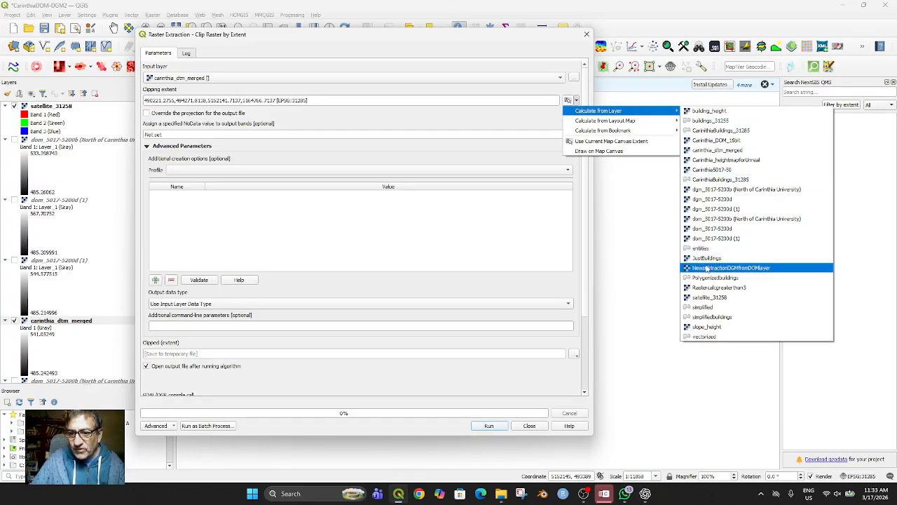
{"action": "left_click", "coordinate": [712, 298]}
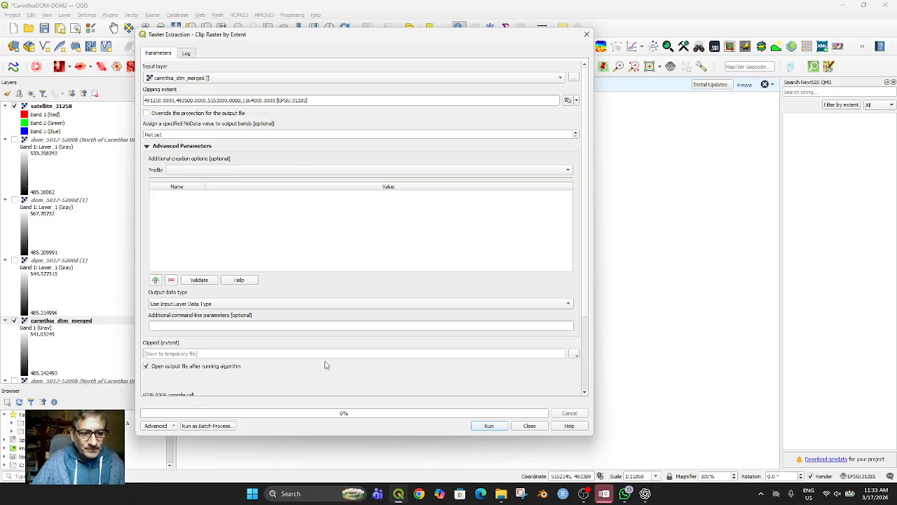
{"action": "left_click", "coordinate": [574, 355]}
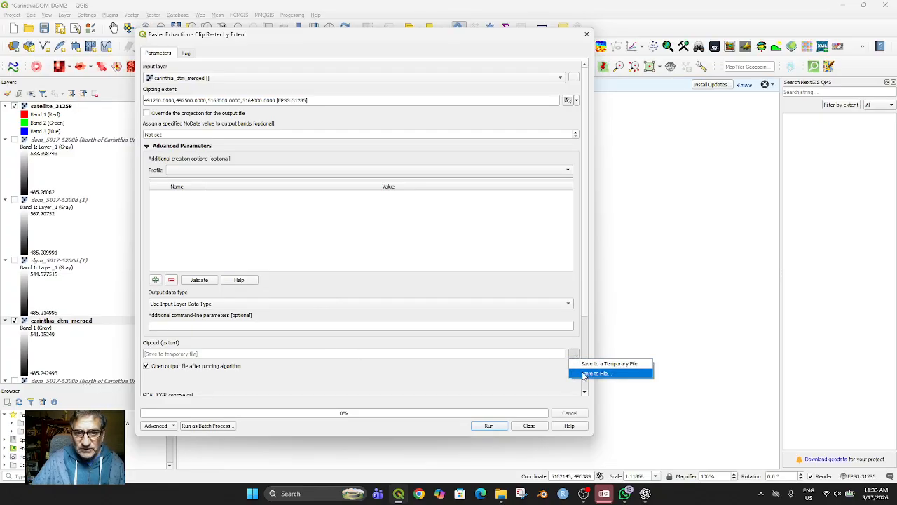
{"action": "left_click", "coordinate": [584, 375]}
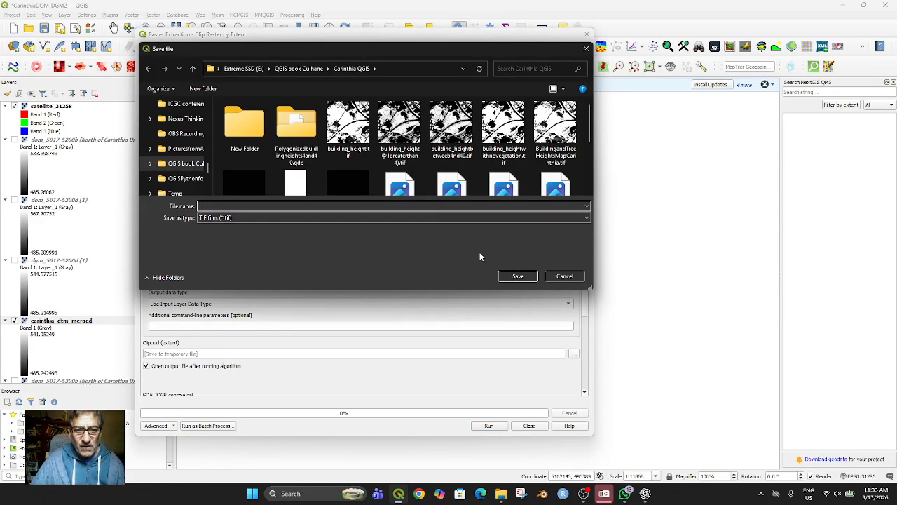
{"action": "scroll", "coordinate": [458, 164], "scroll_direction": "down", "scroll_amount": 3}
{"action": "scroll", "coordinate": [459, 163], "scroll_direction": "up", "scroll_amount": 1}
{"action": "scroll", "coordinate": [460, 164], "scroll_direction": "down", "scroll_amount": 1}
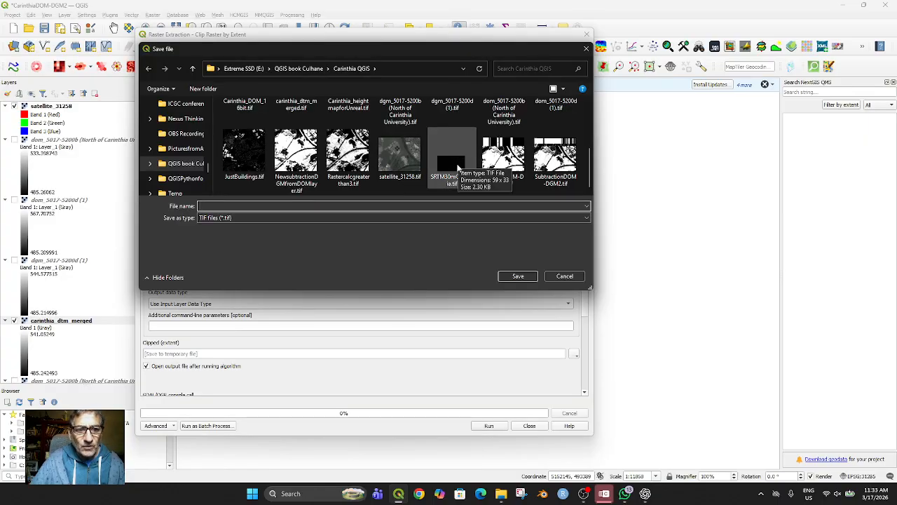
{"action": "scroll", "coordinate": [457, 169], "scroll_direction": "up", "scroll_amount": 1}
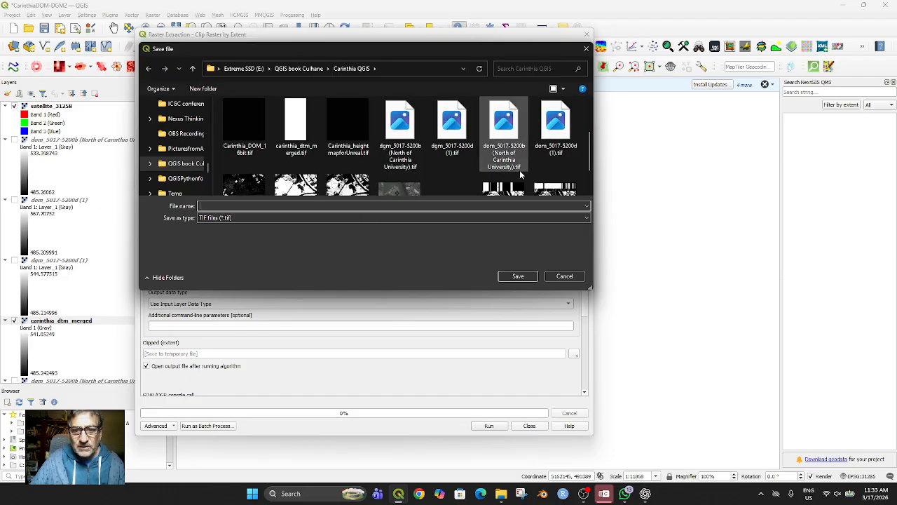
{"action": "scroll", "coordinate": [521, 172], "scroll_direction": "up", "scroll_amount": 1}
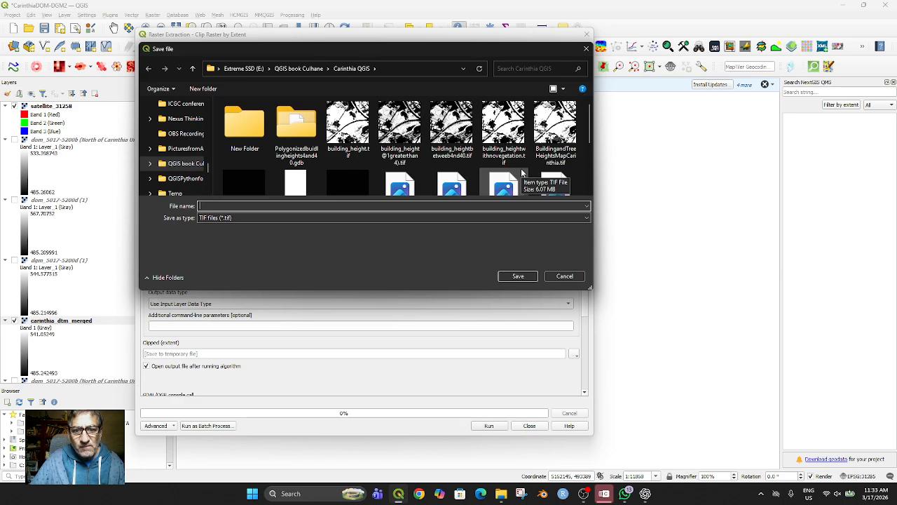
{"action": "scroll", "coordinate": [522, 172], "scroll_direction": "down", "scroll_amount": 2}
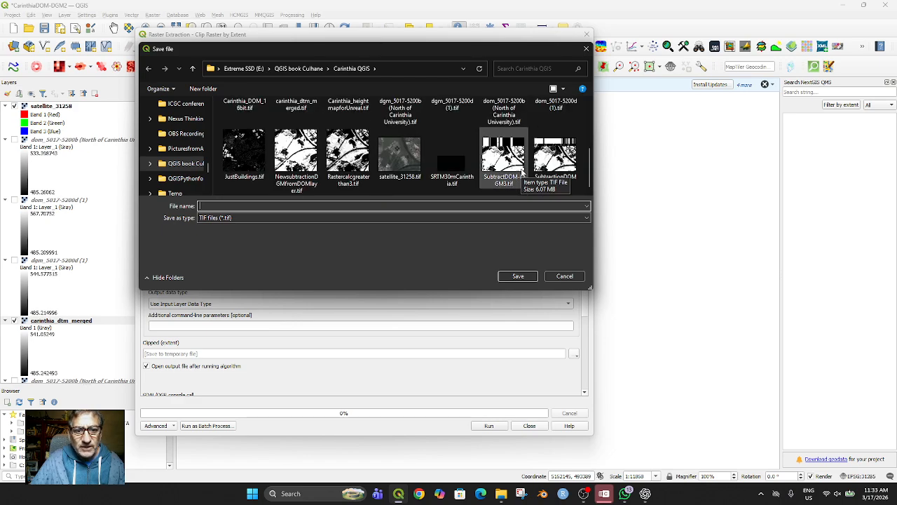
{"action": "left_click", "coordinate": [565, 276]}
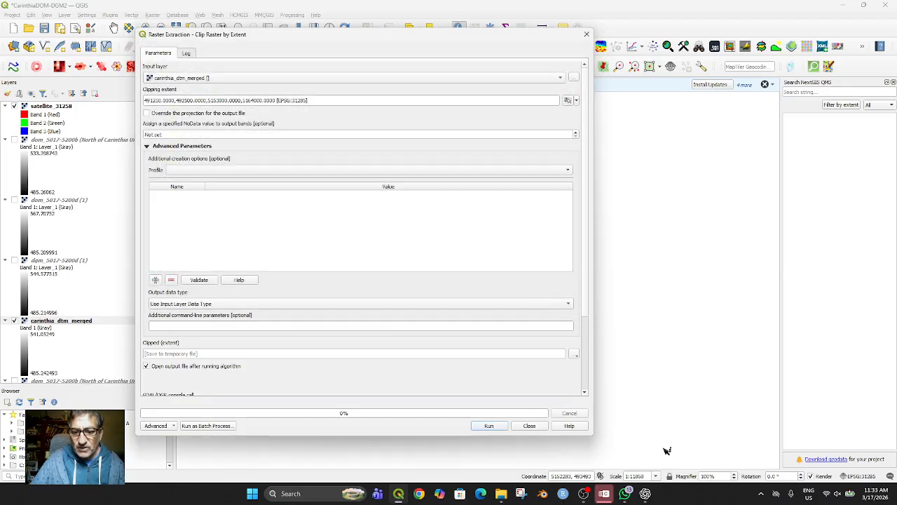
Read ChatGPT's remaining clip instructions through to the output name and recalculate the clipping extent from the satellite_31258 layer.
{"action": "left_click", "coordinate": [645, 494]}
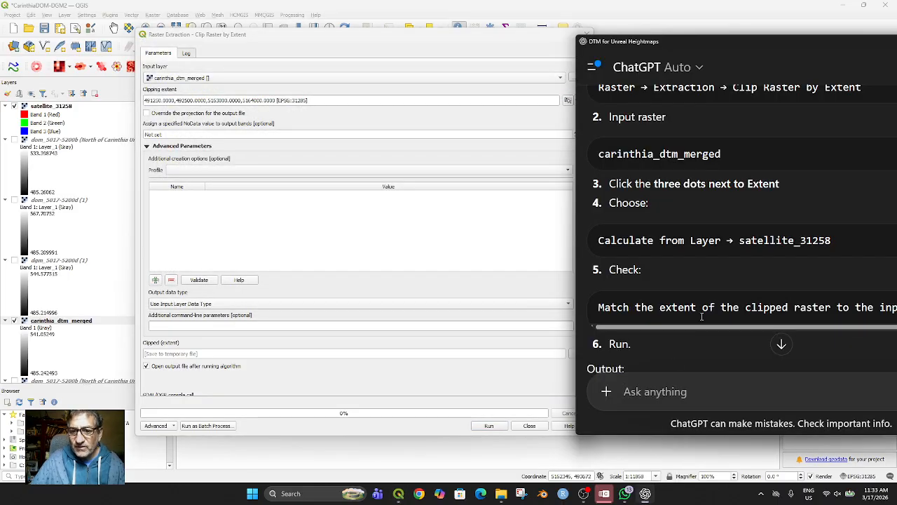
{"action": "left_click_drag", "start_coordinate": [773, 43], "coordinate": [636, 31]}
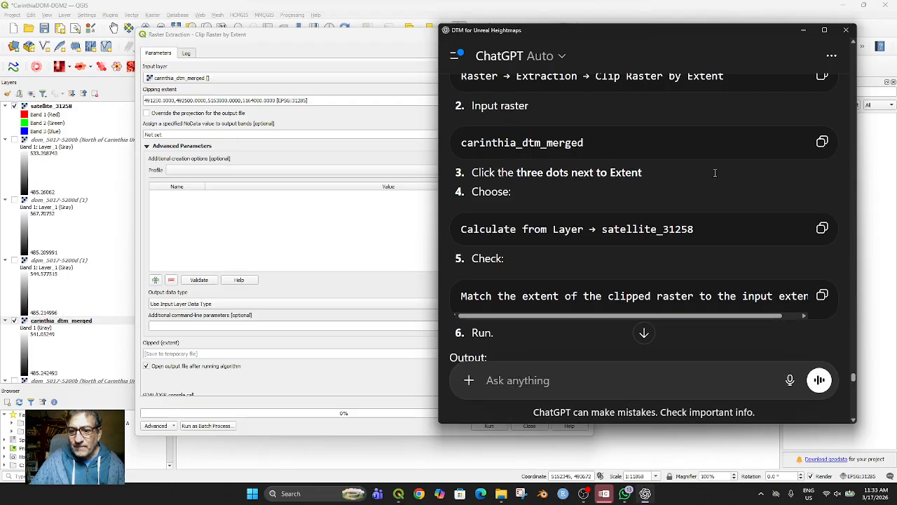
{"action": "scroll", "coordinate": [717, 175], "scroll_direction": "down", "scroll_amount": 3}
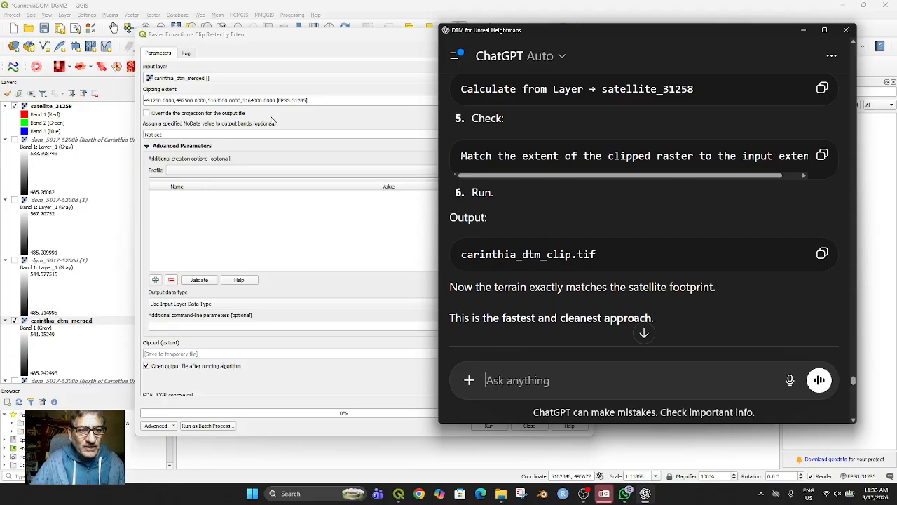
{"action": "left_click", "coordinate": [342, 90]}
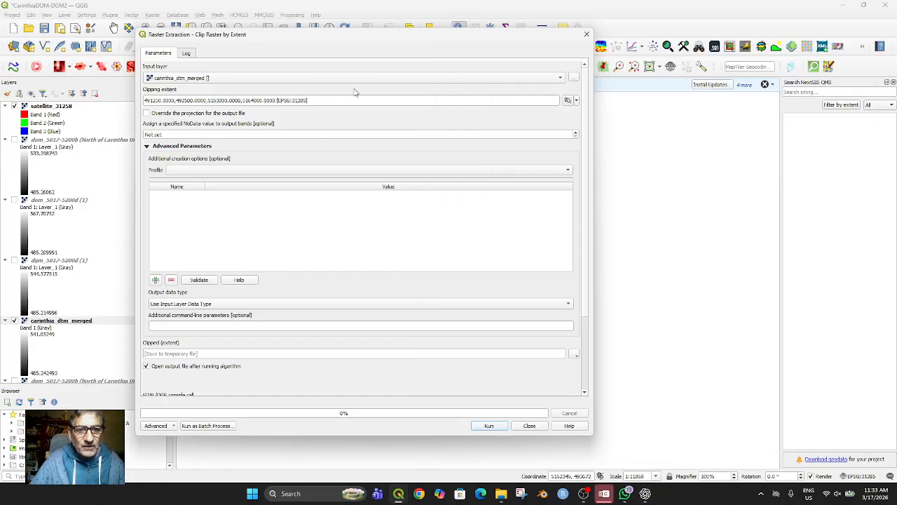
{"action": "left_click", "coordinate": [577, 101]}
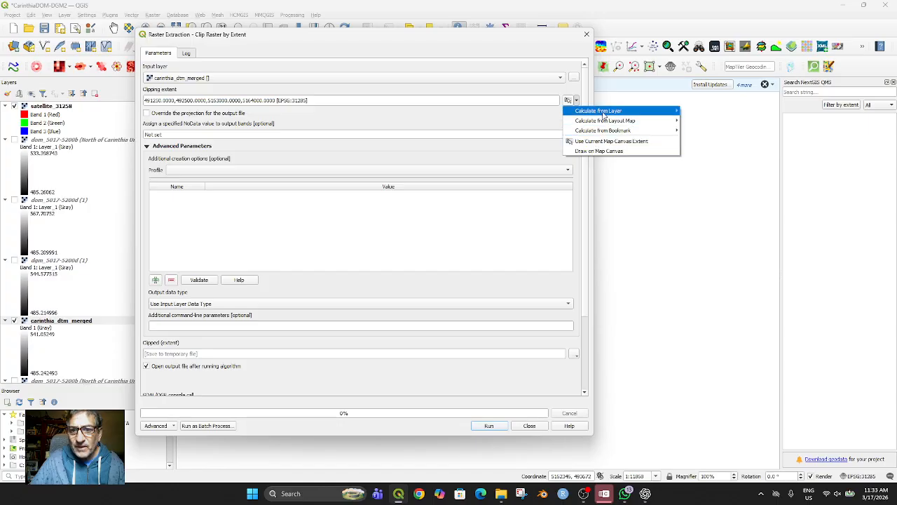
{"action": "mouse_move", "coordinate": [602, 113]}
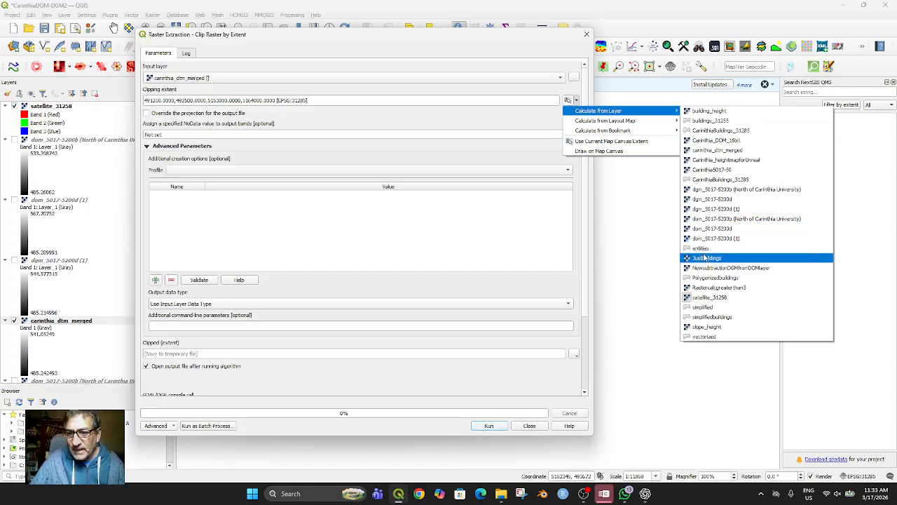
{"action": "left_click", "coordinate": [702, 297]}
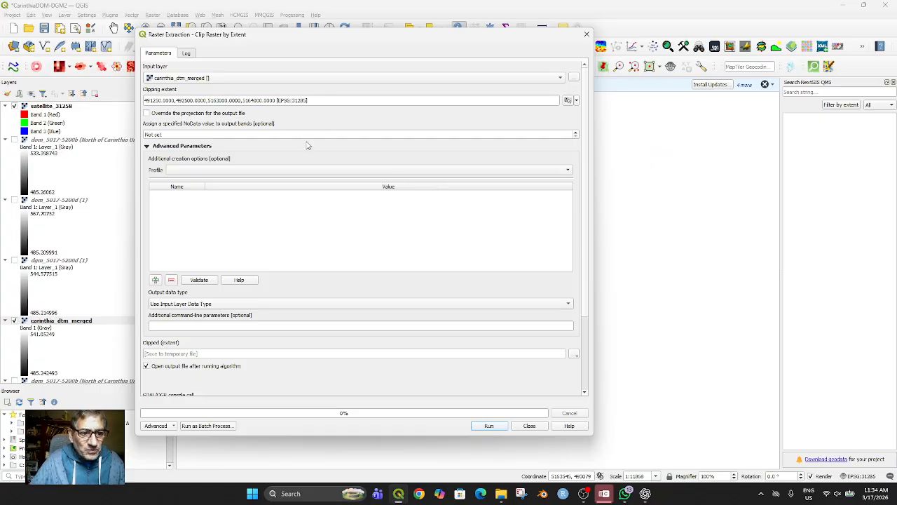
Review the clip settings from the NoData value through to the output file and GDAL/OGR console call.
{"action": "scroll", "coordinate": [302, 269], "scroll_direction": "down", "scroll_amount": 2}
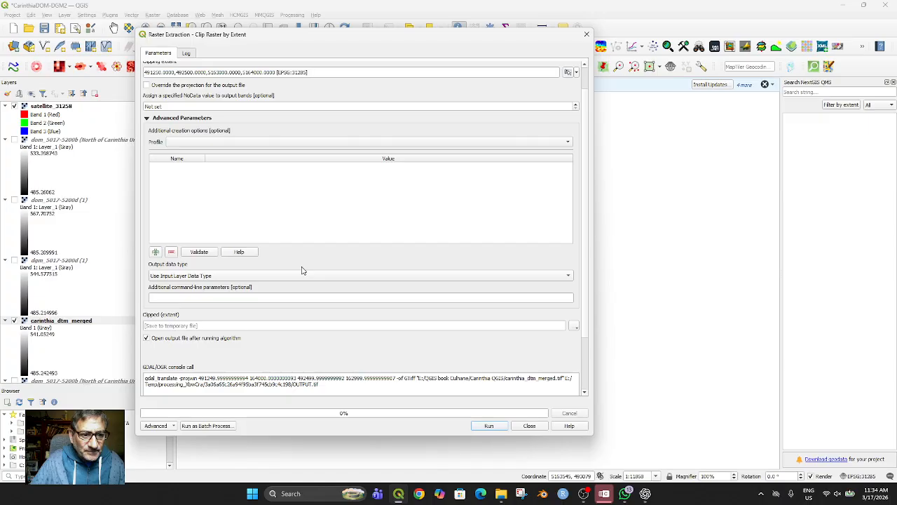
{"action": "scroll", "coordinate": [302, 270], "scroll_direction": "up", "scroll_amount": 2}
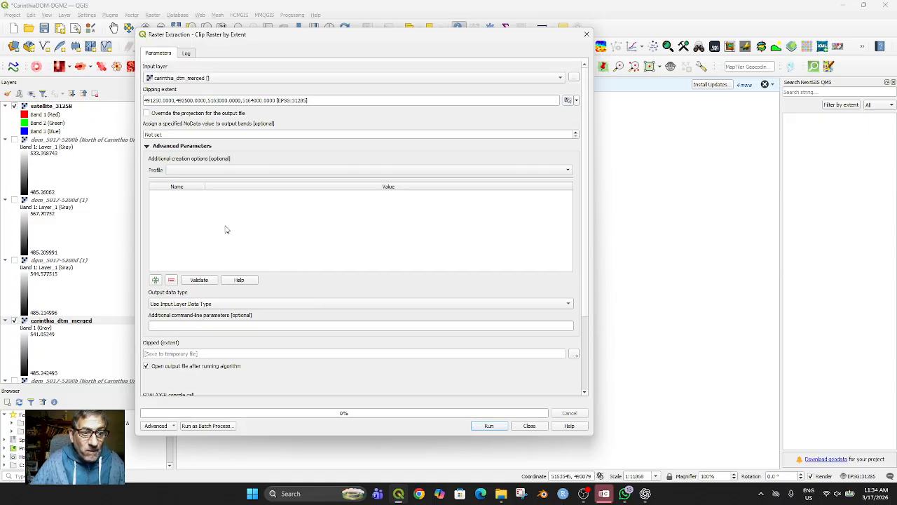
{"action": "left_click", "coordinate": [235, 136]}
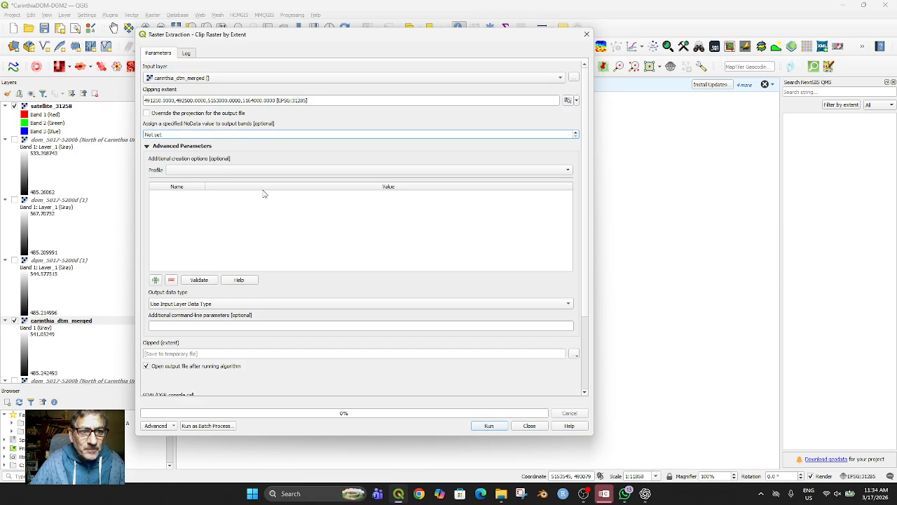
{"action": "scroll", "coordinate": [287, 268], "scroll_direction": "down", "scroll_amount": 3}
{"action": "scroll", "coordinate": [283, 258], "scroll_direction": "up", "scroll_amount": 2}
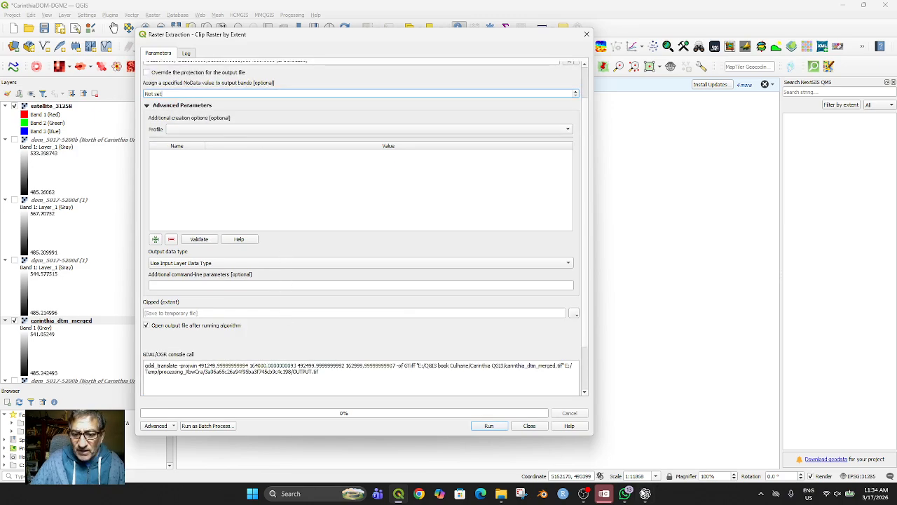
Copy the output name from ChatGPT's instructions and enter carinthia_dtm_clip.tif as the clipped output.
{"action": "left_click", "coordinate": [645, 494]}
{"action": "scroll", "coordinate": [692, 310], "scroll_direction": "down", "scroll_amount": 2}
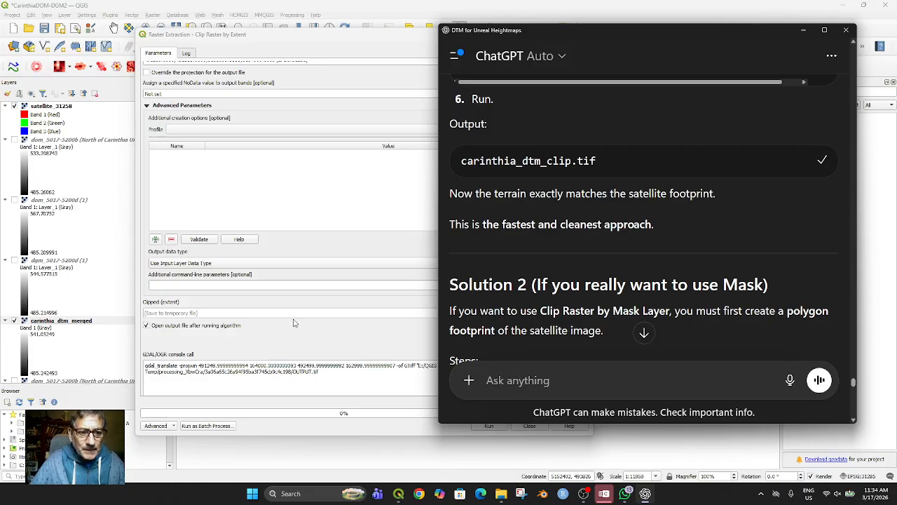
{"action": "left_click", "coordinate": [260, 311]}
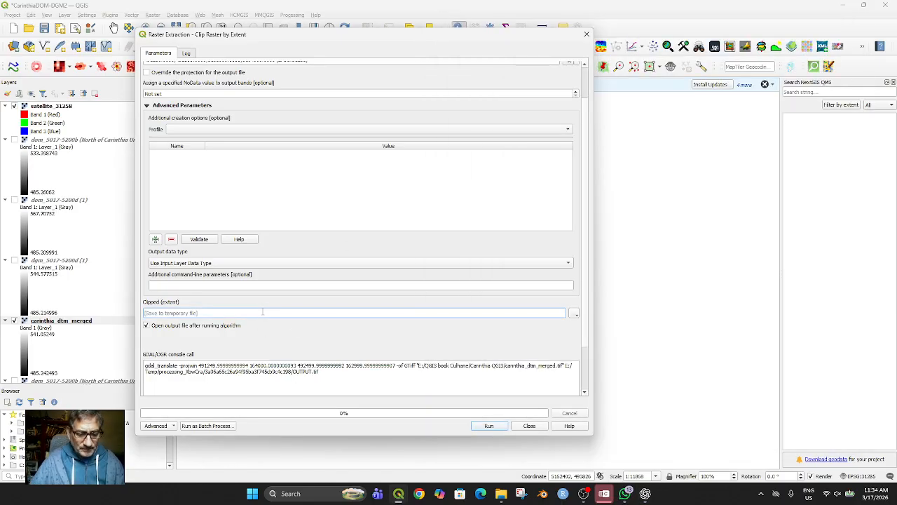
{"action": "type", "text": "carinthia_dtm_clip.tif"}
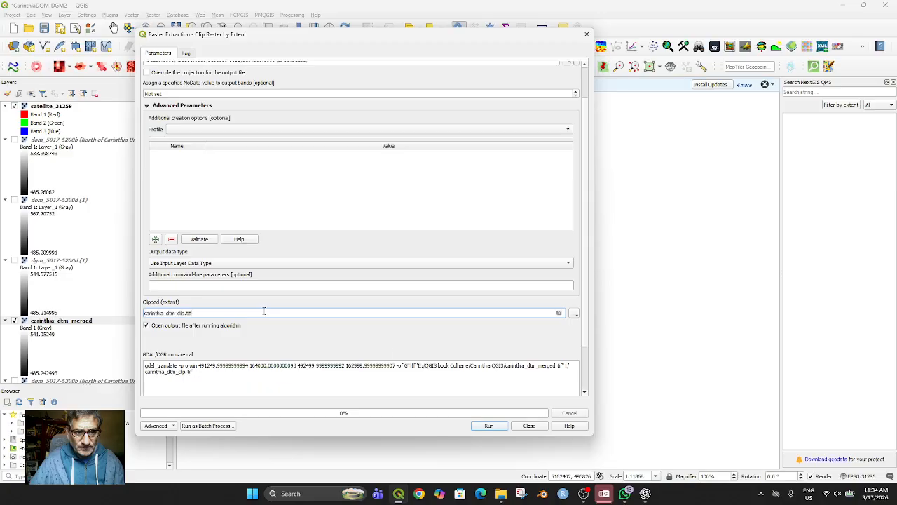
Save the clip output as carinthia_dtm_clip.tif in the Carinthia QGIS folder and run the clip.
{"action": "left_click", "coordinate": [575, 312]}
{"action": "left_click", "coordinate": [581, 335]}
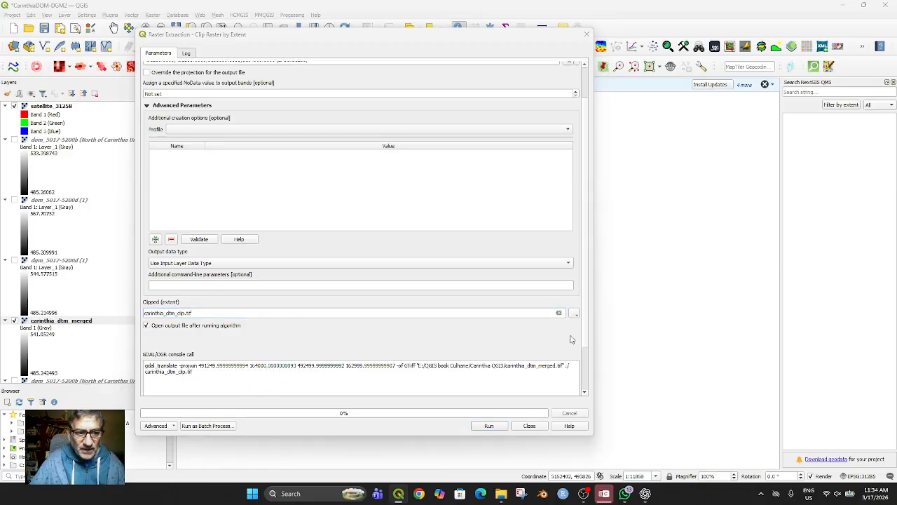
{"action": "type", "text": "carinthia_dtm_clip.tif"}
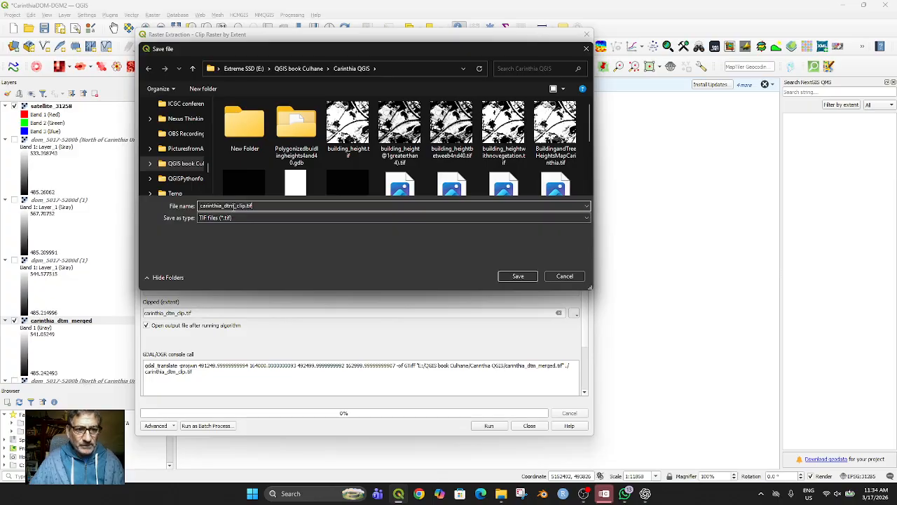
{"action": "left_click", "coordinate": [517, 276]}
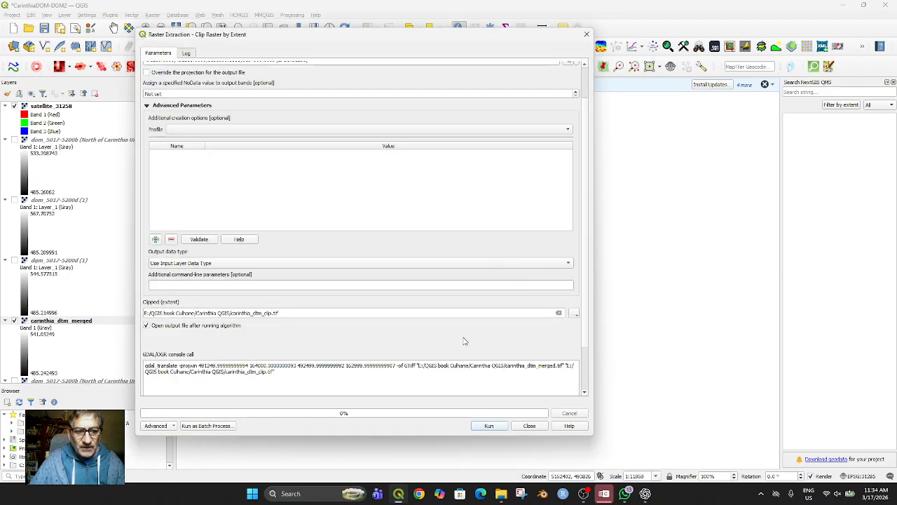
{"action": "left_click", "coordinate": [486, 426]}
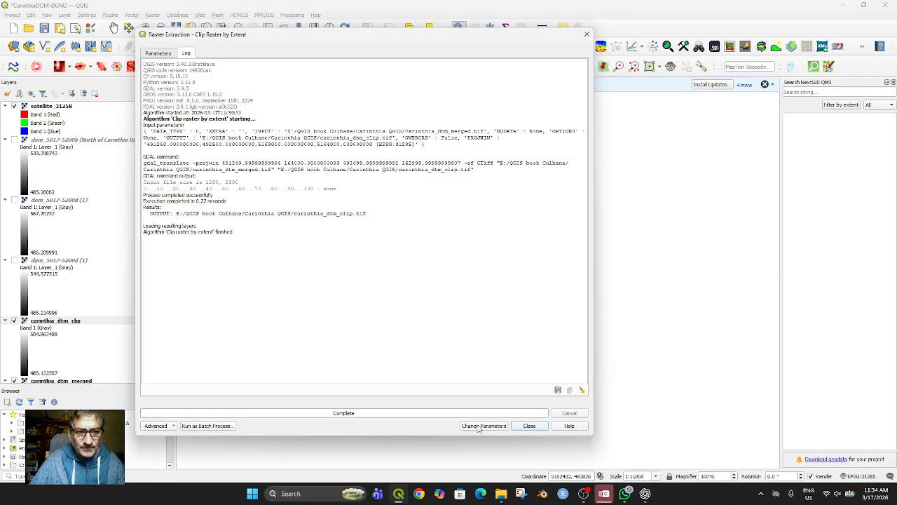
{"action": "left_click", "coordinate": [524, 426]}
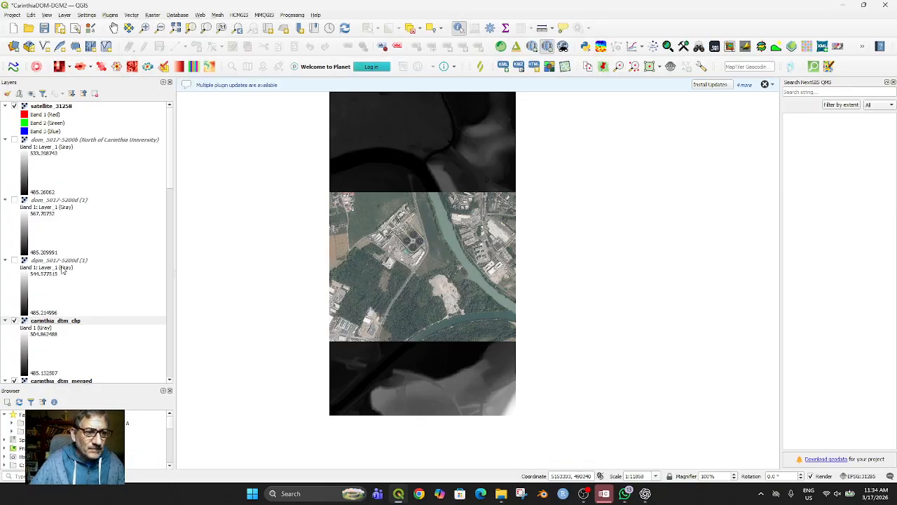
Hide the carinthia_dtm_merged layer, keeping carinthia_dtm_clip shown.
{"action": "scroll", "coordinate": [101, 329], "scroll_direction": "down", "scroll_amount": 2}
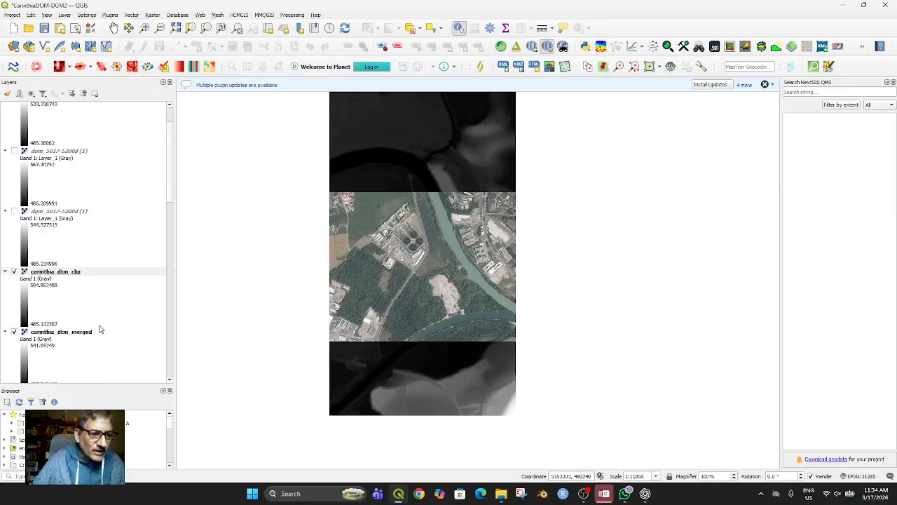
{"action": "left_click", "coordinate": [14, 334]}
{"action": "left_click", "coordinate": [14, 332]}
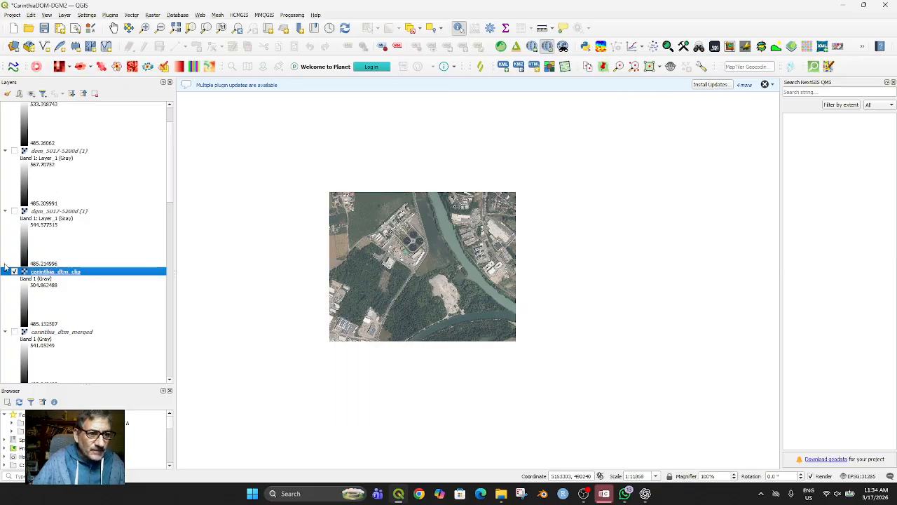
Compare the clipped DTM's footprint with the satellite image by toggling the visibility of satellite_31258.
{"action": "scroll", "coordinate": [47, 375], "scroll_direction": "down", "scroll_amount": 4}
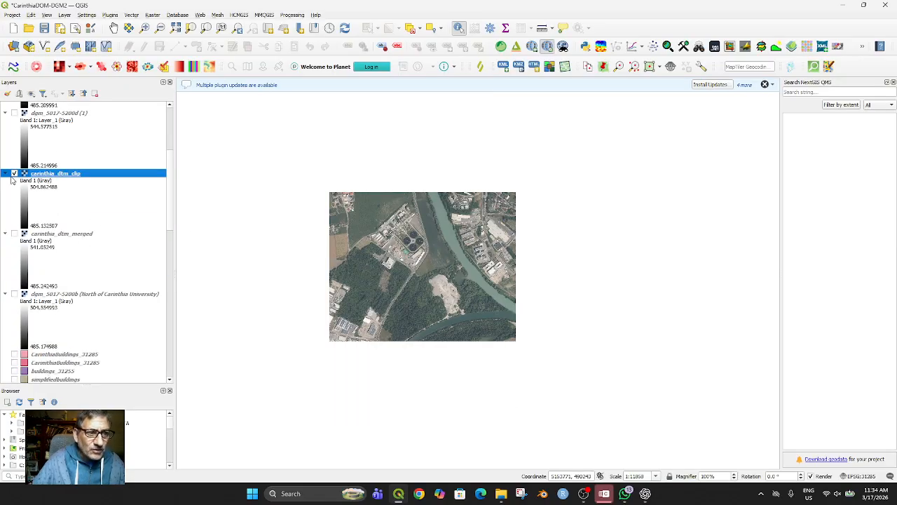
{"action": "scroll", "coordinate": [14, 181], "scroll_direction": "up", "scroll_amount": 6}
{"action": "left_click", "coordinate": [14, 106]}
{"action": "left_click", "coordinate": [14, 105]}
{"action": "left_click", "coordinate": [14, 106]}
{"action": "left_click", "coordinate": [14, 106]}
{"action": "left_click", "coordinate": [14, 105]}
{"action": "left_click", "coordinate": [14, 106]}
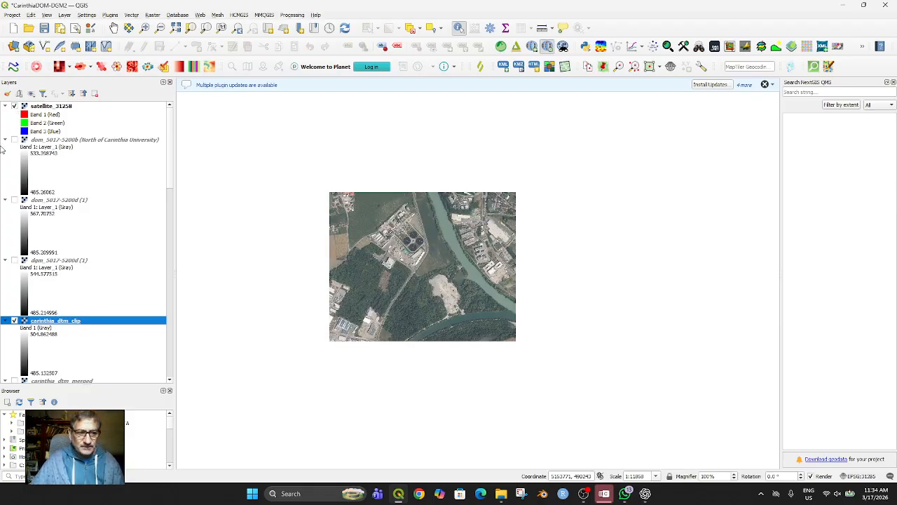
Hide satellite_31258 and show the surface tiles dom_5017-5200d (1) and dom_5017-5200b (North of Carinthia University), leaving dgm_5017-5200d (1) hidden.
{"action": "left_click", "coordinate": [14, 200]}
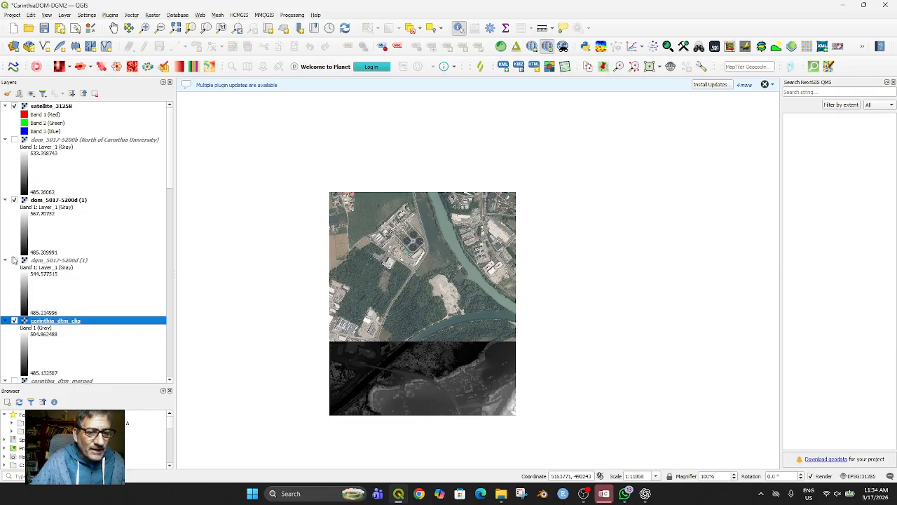
{"action": "left_click", "coordinate": [14, 260]}
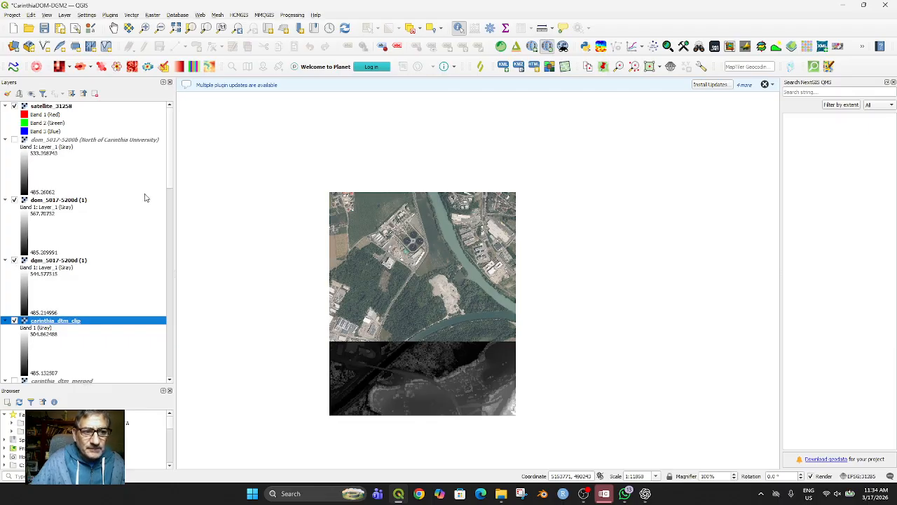
{"action": "left_click", "coordinate": [14, 106]}
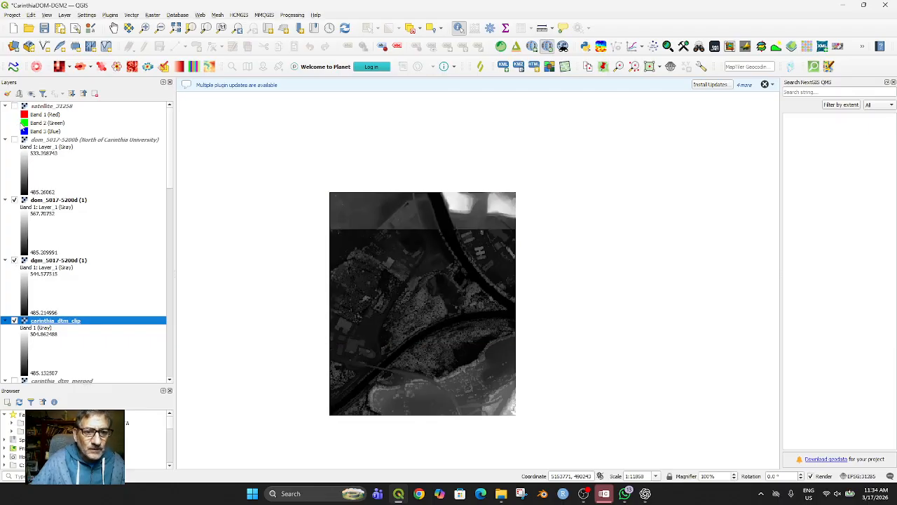
{"action": "left_click", "coordinate": [15, 200]}
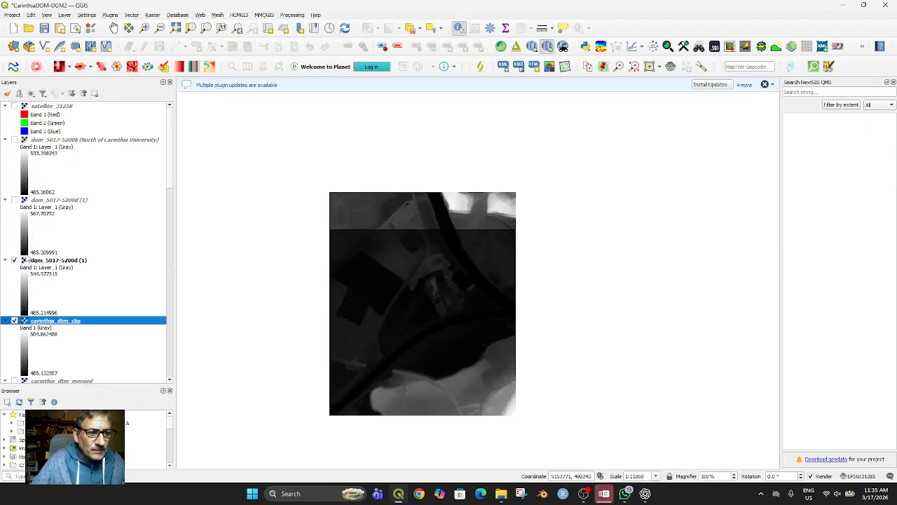
{"action": "left_click", "coordinate": [14, 260]}
{"action": "left_click", "coordinate": [15, 201]}
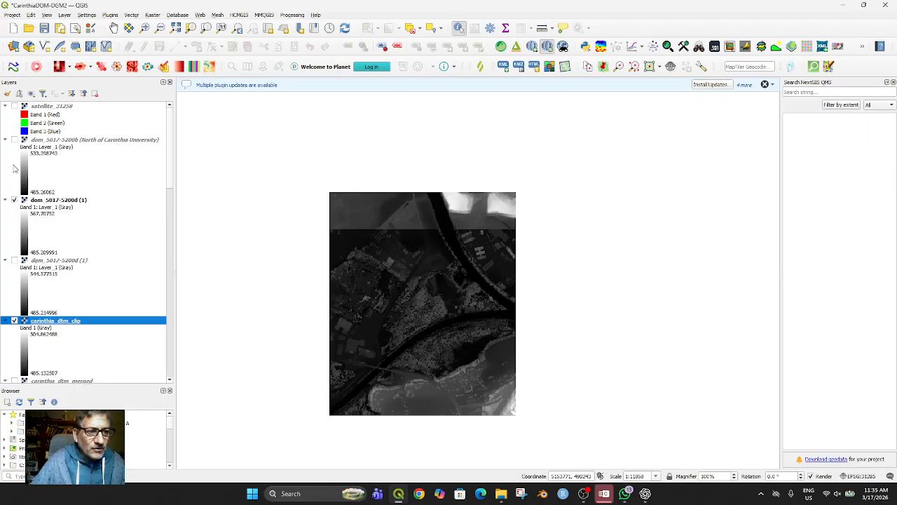
{"action": "left_click", "coordinate": [15, 140]}
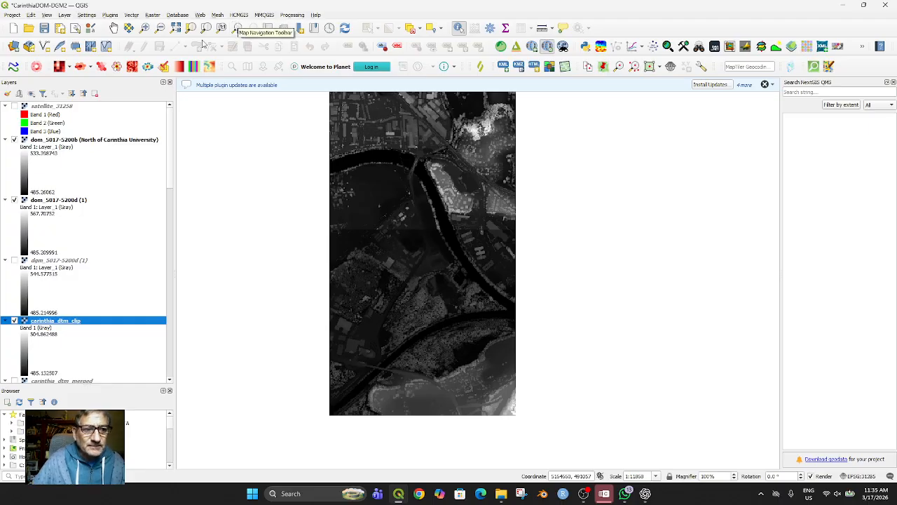
{"action": "left_click", "coordinate": [154, 16]}
{"action": "mouse_move", "coordinate": [185, 104]}
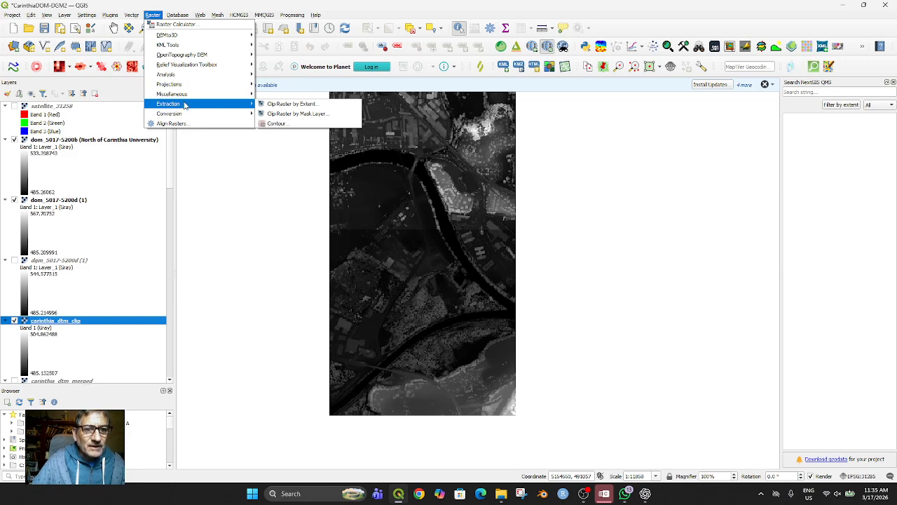
{"action": "left_click", "coordinate": [309, 104]}
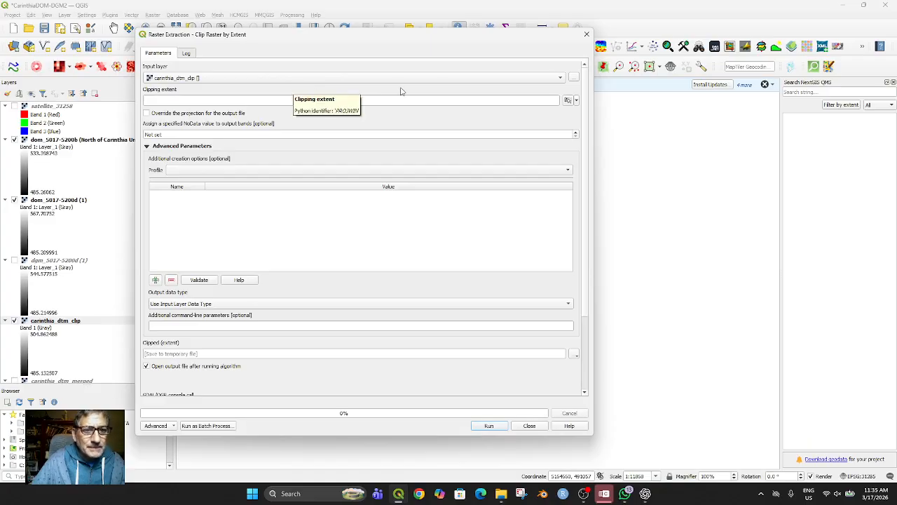
{"action": "left_click", "coordinate": [587, 34]}
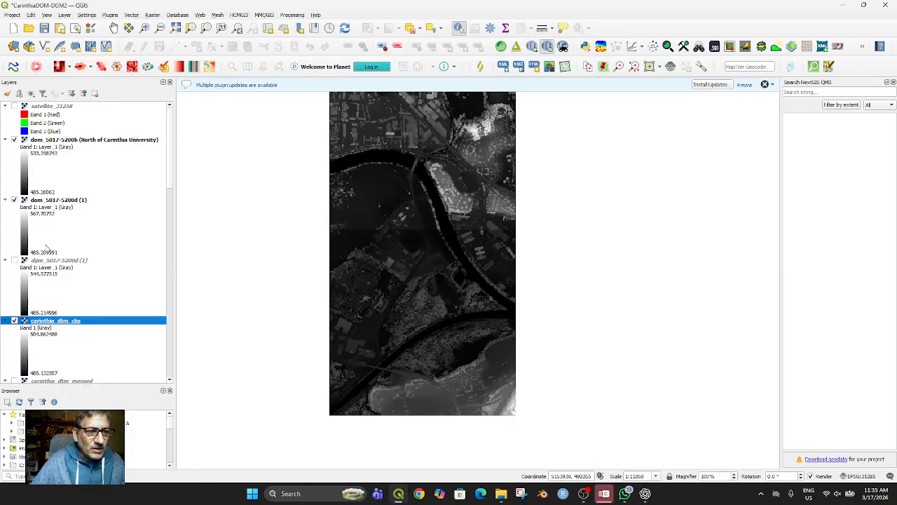
{"action": "left_click", "coordinate": [63, 206]}
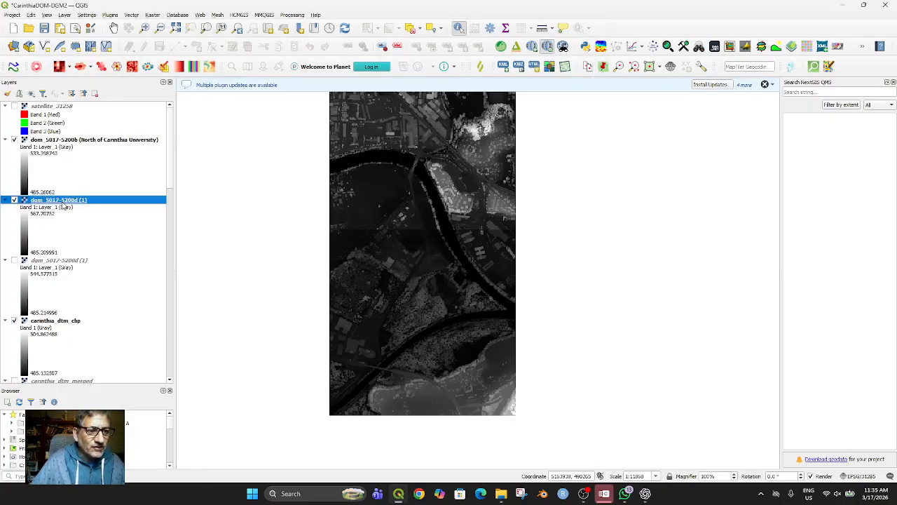
{"action": "left_click", "coordinate": [69, 142], "text": "ctrl"}
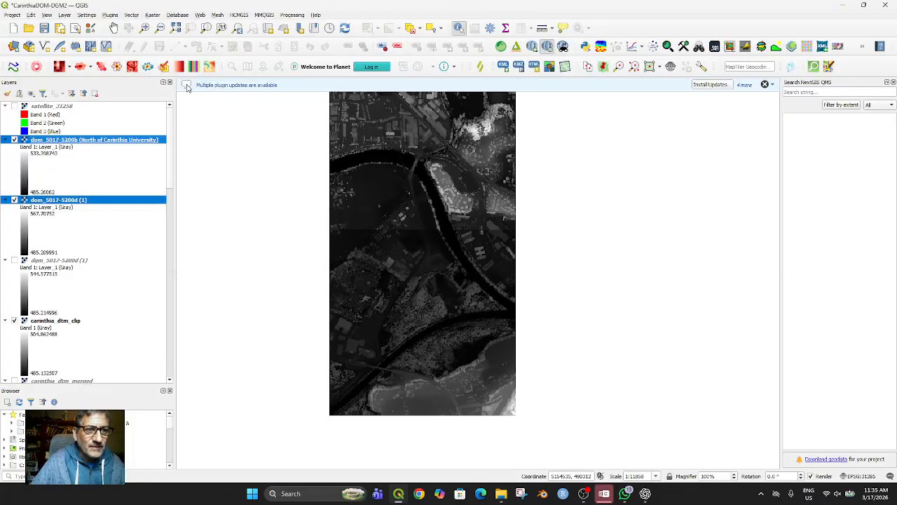
{"action": "left_click", "coordinate": [153, 15]}
{"action": "mouse_move", "coordinate": [236, 98]}
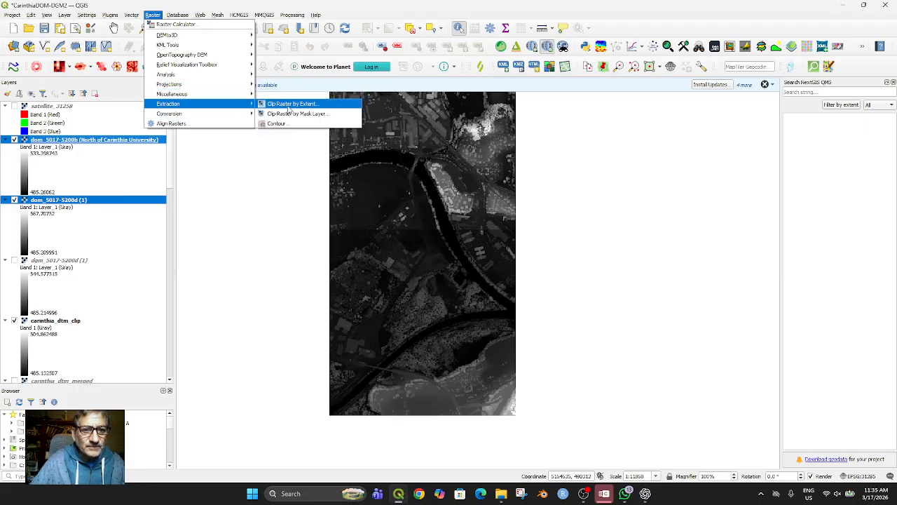
{"action": "left_click", "coordinate": [284, 104]}
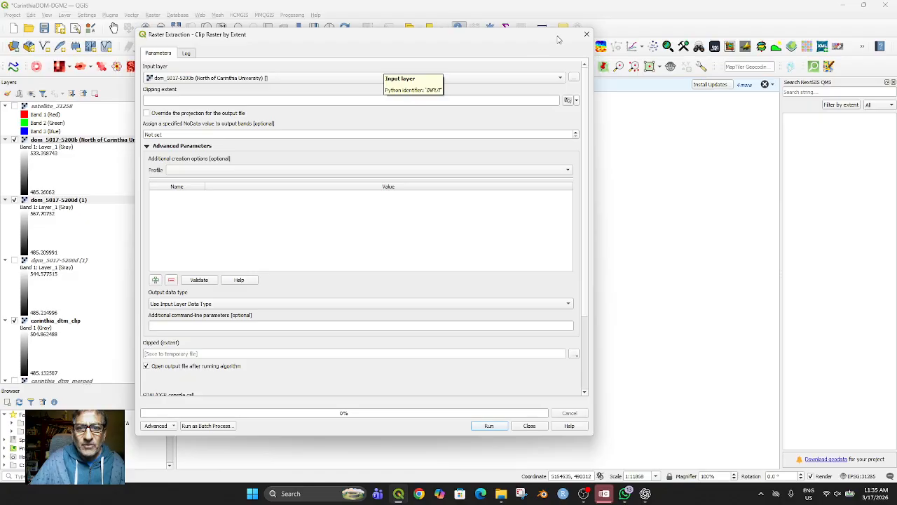
{"action": "left_click", "coordinate": [587, 34]}
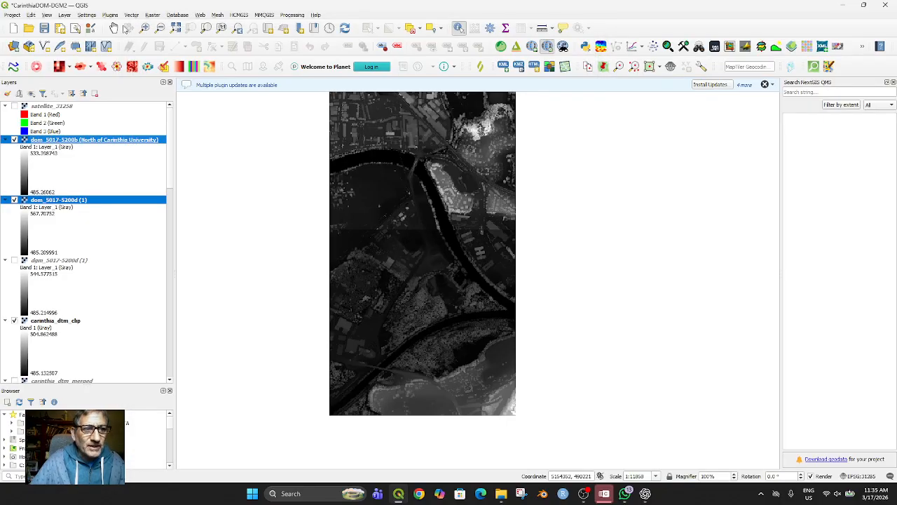
Merge dom_5017-5200b (North of Carinthia University) and dom_5017-5200d (1) into a temporary Float32 raster.
{"action": "left_click", "coordinate": [153, 15]}
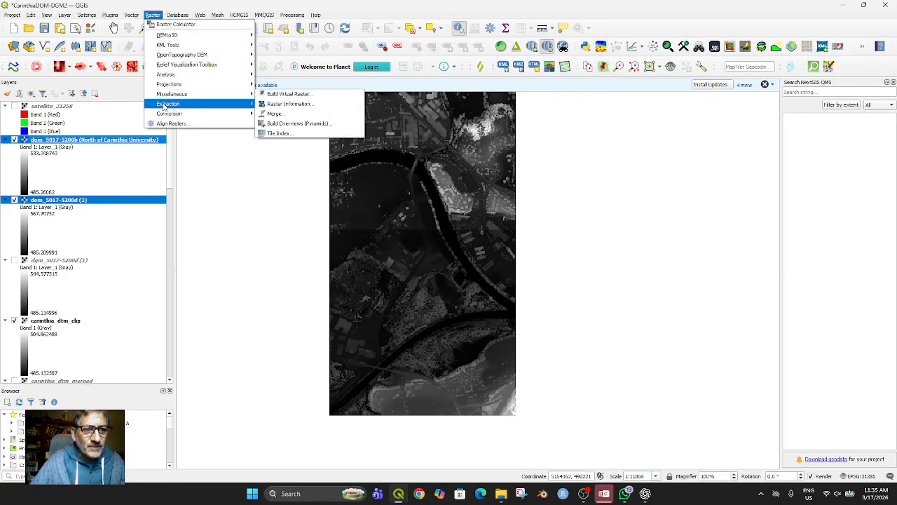
{"action": "mouse_move", "coordinate": [172, 116]}
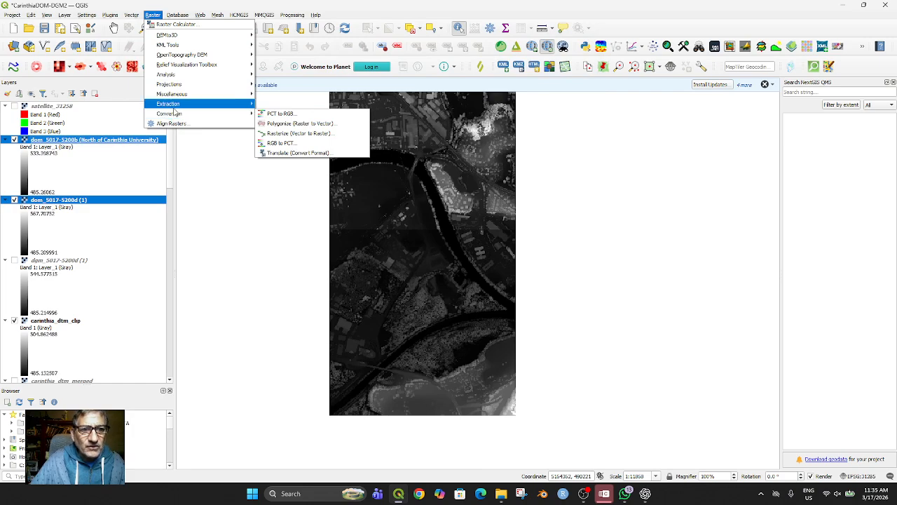
{"action": "mouse_move", "coordinate": [191, 98]}
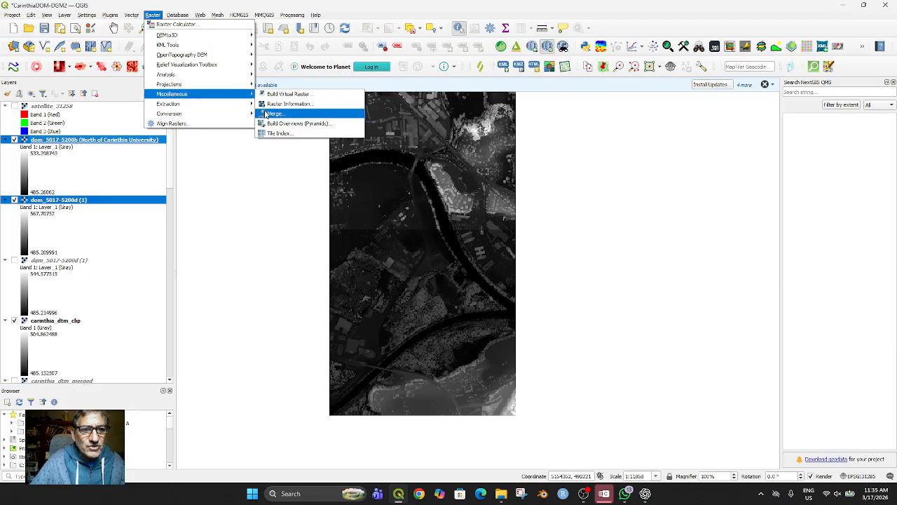
{"action": "left_click", "coordinate": [267, 114]}
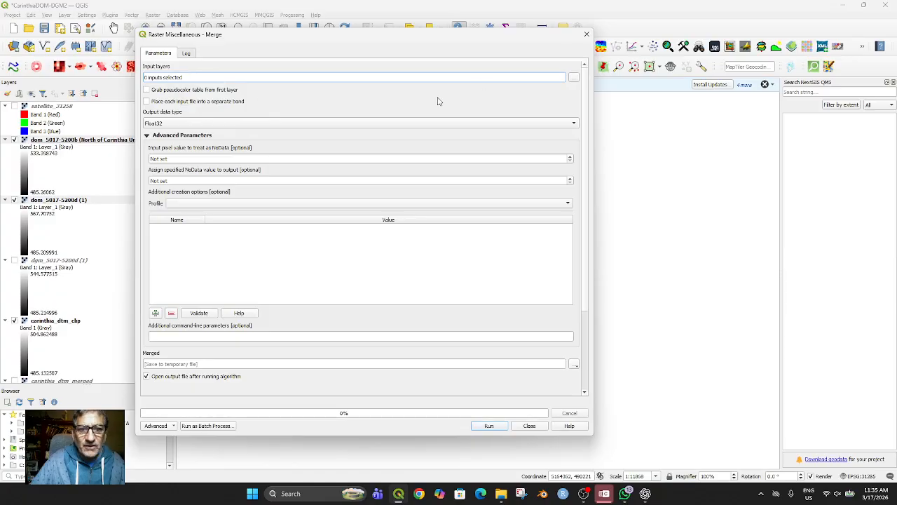
{"action": "left_click", "coordinate": [574, 78]}
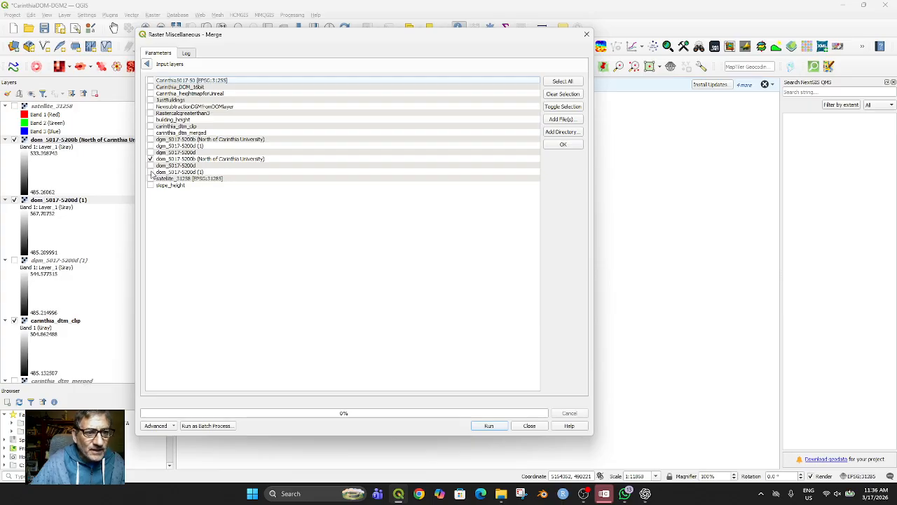
{"action": "left_click", "coordinate": [489, 426]}
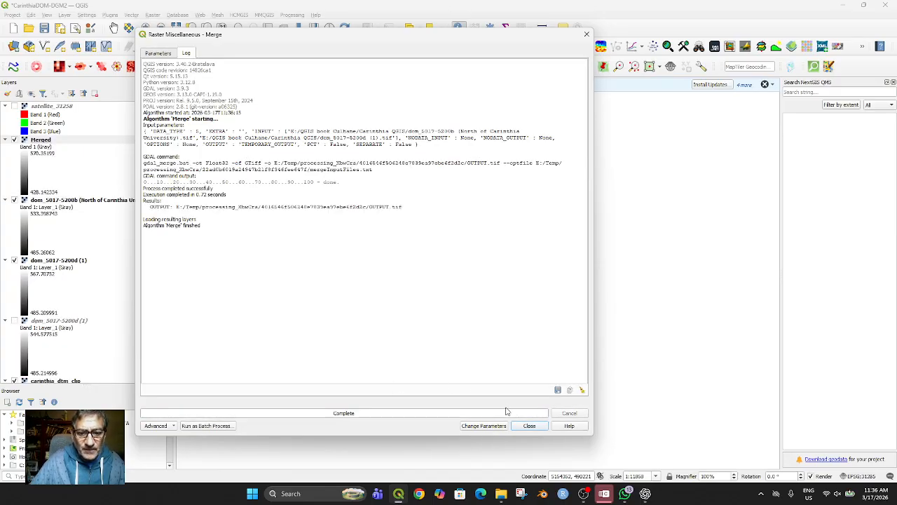
{"action": "left_click", "coordinate": [529, 426]}
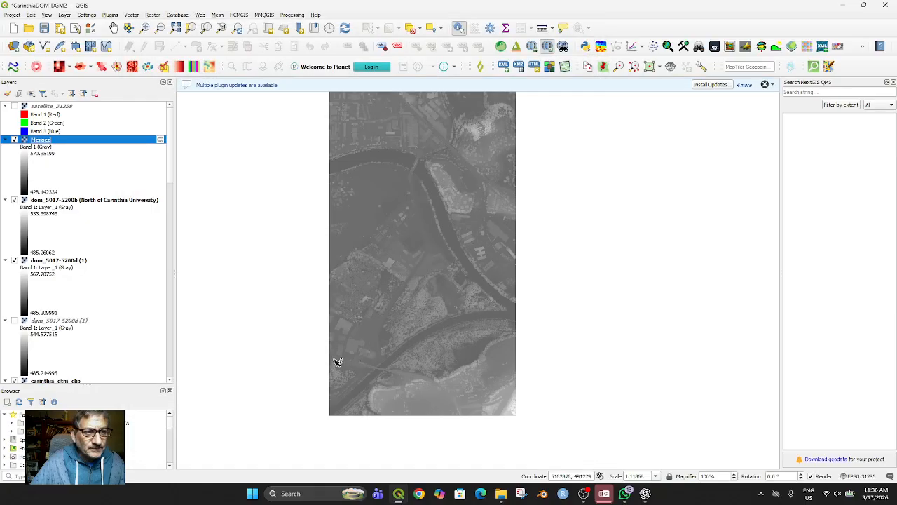
Rename the Merged layer to CarinthiaDOMsMerged.
{"action": "right_click", "coordinate": [44, 143]}
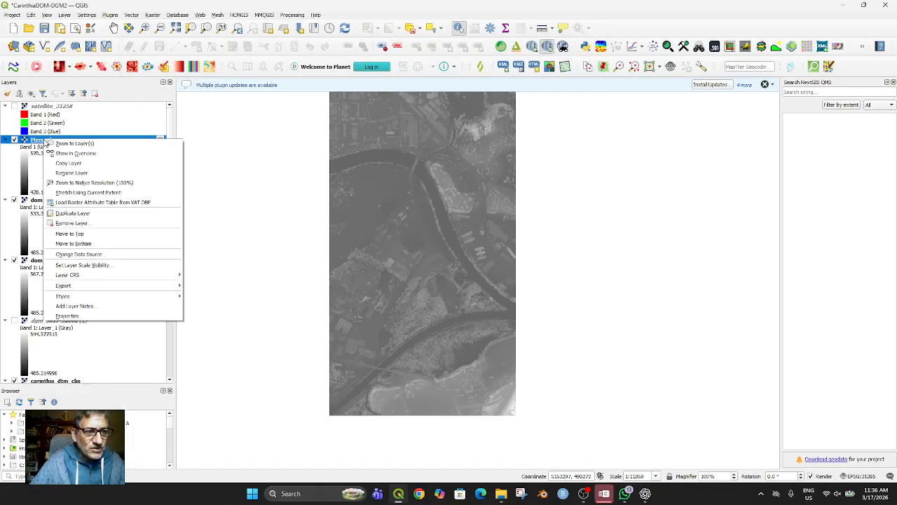
{"action": "mouse_move", "coordinate": [91, 298]}
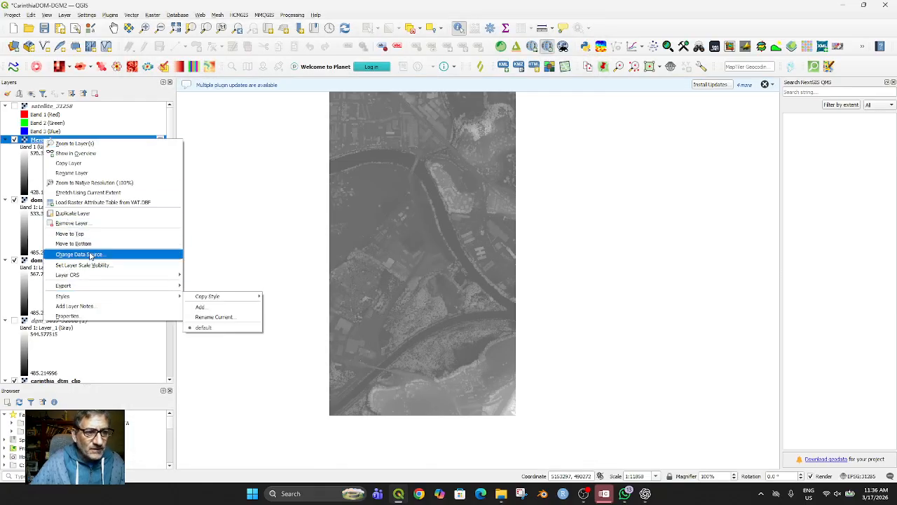
{"action": "left_click", "coordinate": [78, 176]}
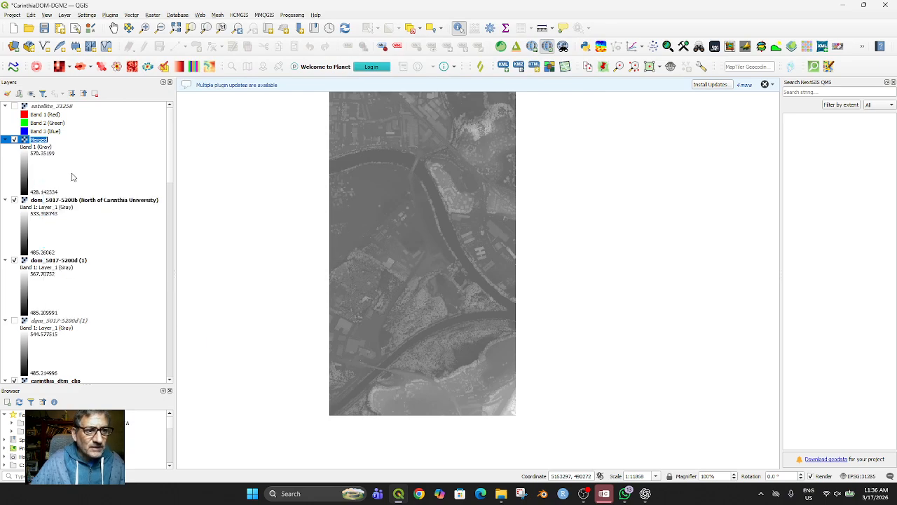
{"action": "left_click", "coordinate": [32, 139]}
{"action": "type", "text": "DO"}
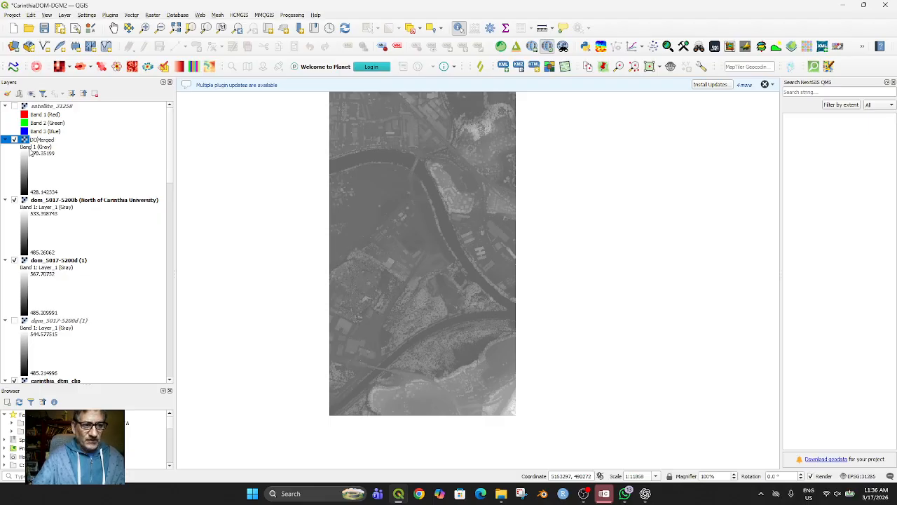
{"action": "type", "text": "Carin"}
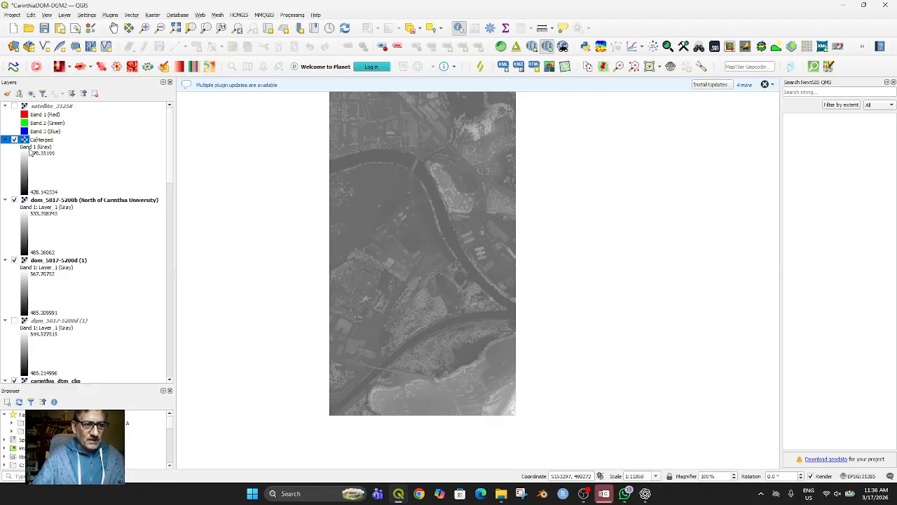
{"action": "key", "text": "BackSpace"}
{"action": "key", "text": "BackSpace"}
{"action": "key", "text": "BackSpace"}
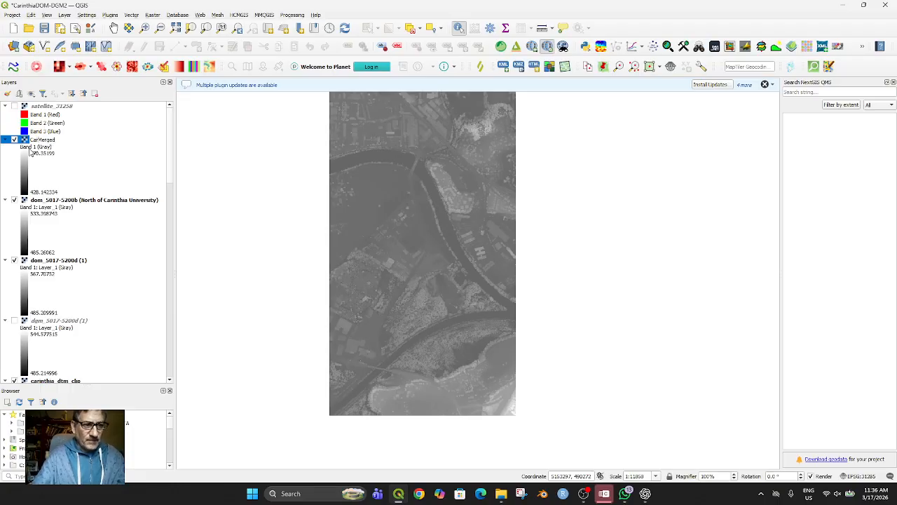
{"action": "type", "text": "rinthiaDOMs"}
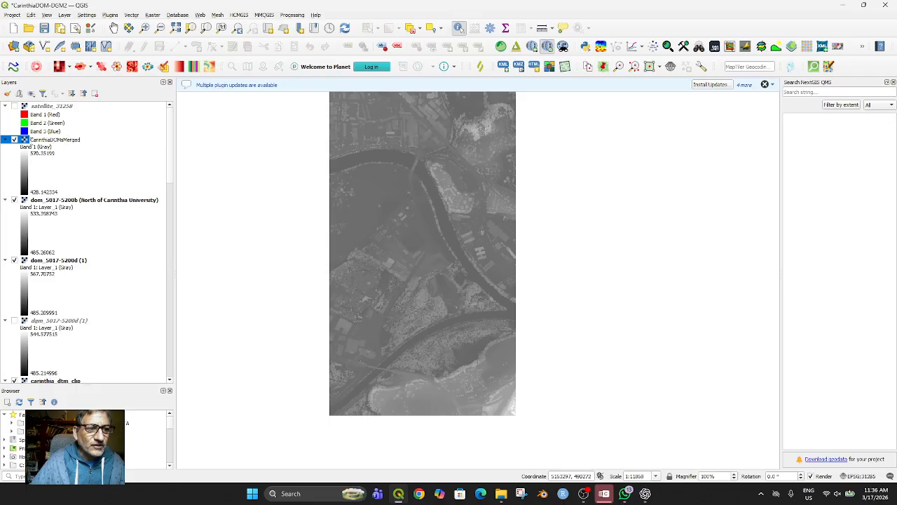
{"action": "left_click", "coordinate": [59, 141]}
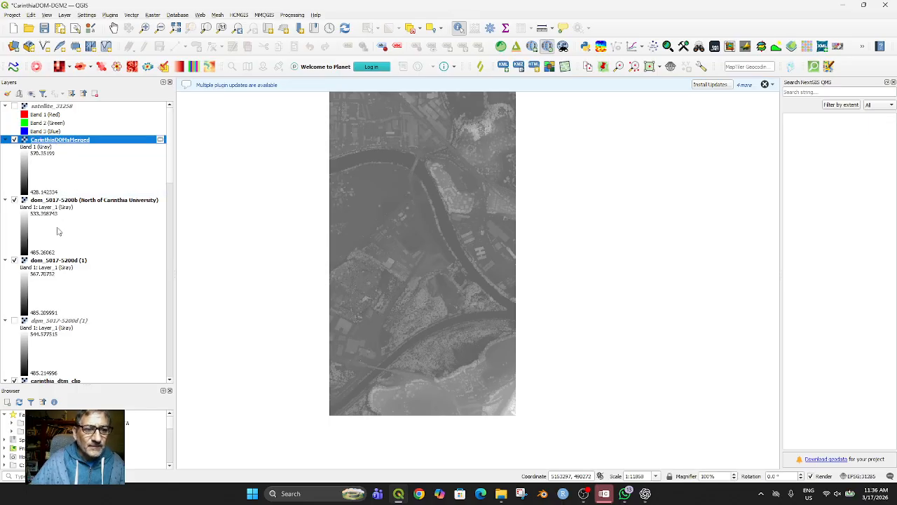
Hide the source surface tiles dom_5017-5200d (1) and dom_5017-5200b (North of Carinthia University), keeping CarinthiaDOMsMerged shown.
{"action": "left_click", "coordinate": [14, 260]}
{"action": "left_click", "coordinate": [14, 200]}
{"action": "scroll", "coordinate": [38, 314], "scroll_direction": "down", "scroll_amount": 3}
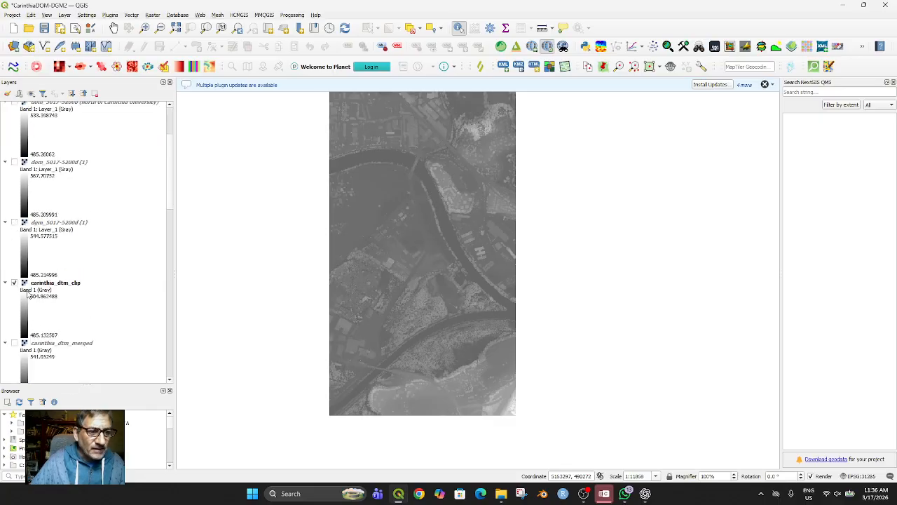
{"action": "scroll", "coordinate": [79, 266], "scroll_direction": "up", "scroll_amount": 5}
{"action": "scroll", "coordinate": [65, 279], "scroll_direction": "down", "scroll_amount": 3}
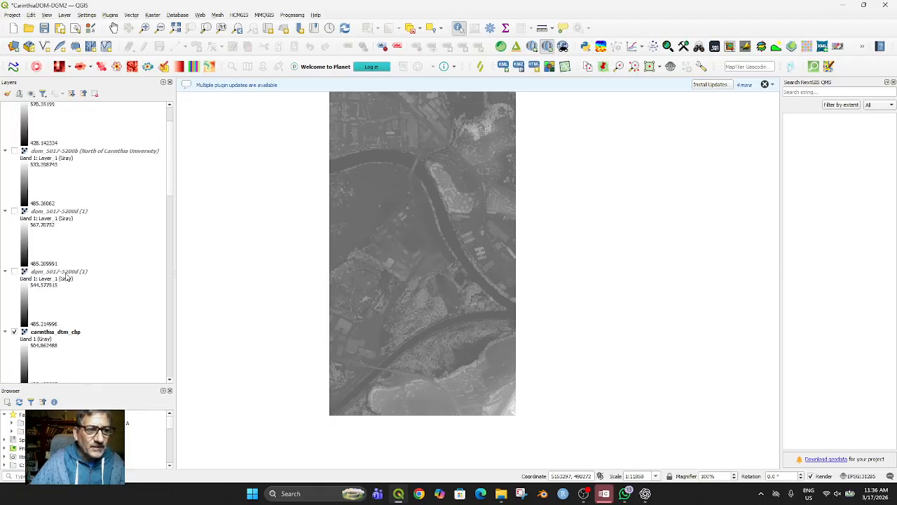
{"action": "scroll", "coordinate": [46, 218], "scroll_direction": "up", "scroll_amount": 2}
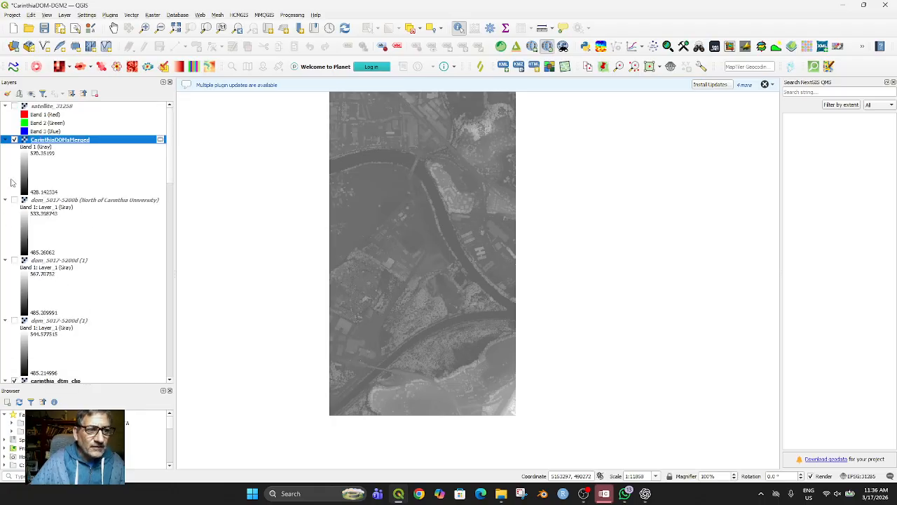
Compare the extent of CarinthiaDOMsMerged with carinthia_dtm_clip and satellite_31258 by toggling layer visibility.
{"action": "left_click", "coordinate": [15, 140]}
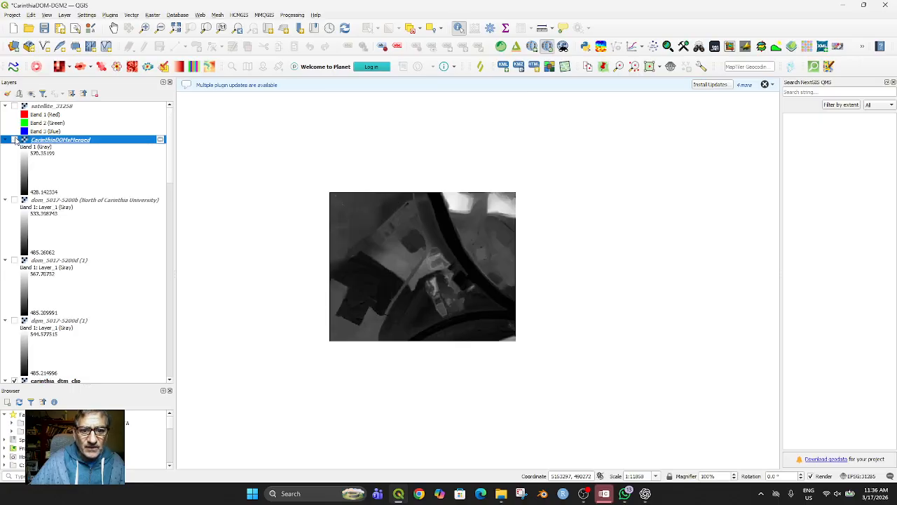
{"action": "left_click", "coordinate": [15, 140]}
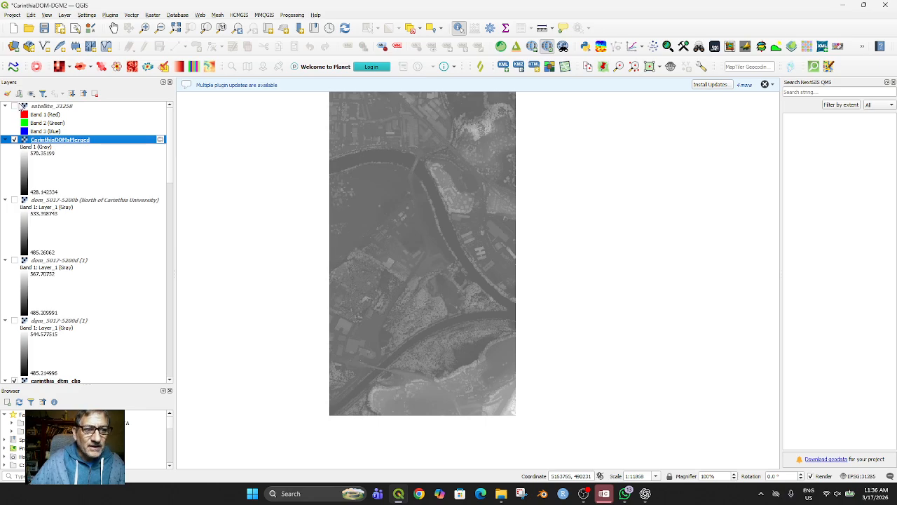
{"action": "left_click", "coordinate": [13, 106]}
{"action": "left_click", "coordinate": [13, 106]}
{"action": "left_click", "coordinate": [12, 105]}
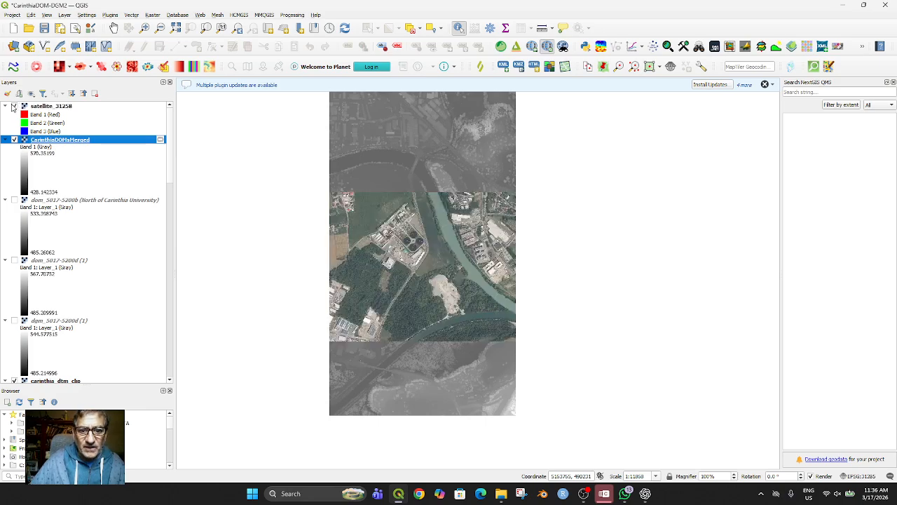
{"action": "left_click", "coordinate": [13, 105]}
{"action": "left_click", "coordinate": [12, 106]}
{"action": "left_click", "coordinate": [12, 106]}
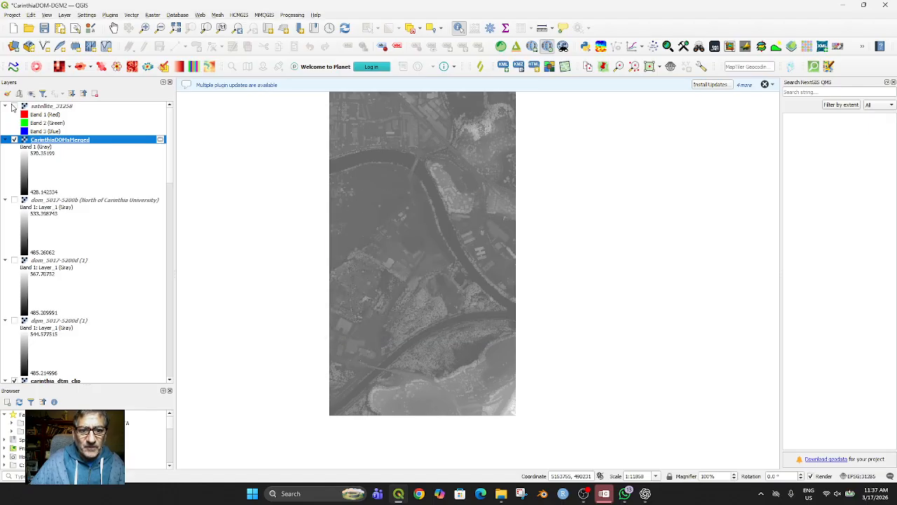
Set up Clip Raster by Extent for CarinthiaDOMsMerged, calculating the clipping extent from the satellite_31258 layer.
{"action": "left_click", "coordinate": [153, 15]}
{"action": "mouse_move", "coordinate": [231, 107]}
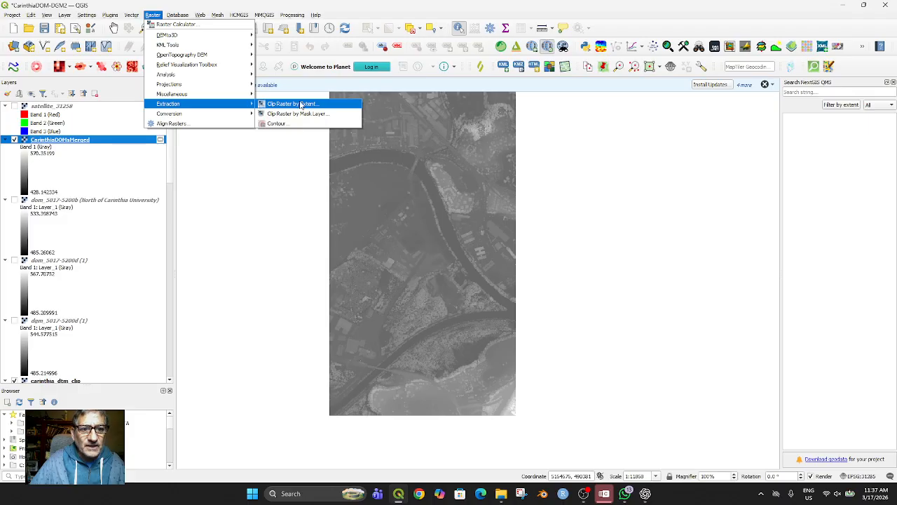
{"action": "left_click", "coordinate": [302, 105]}
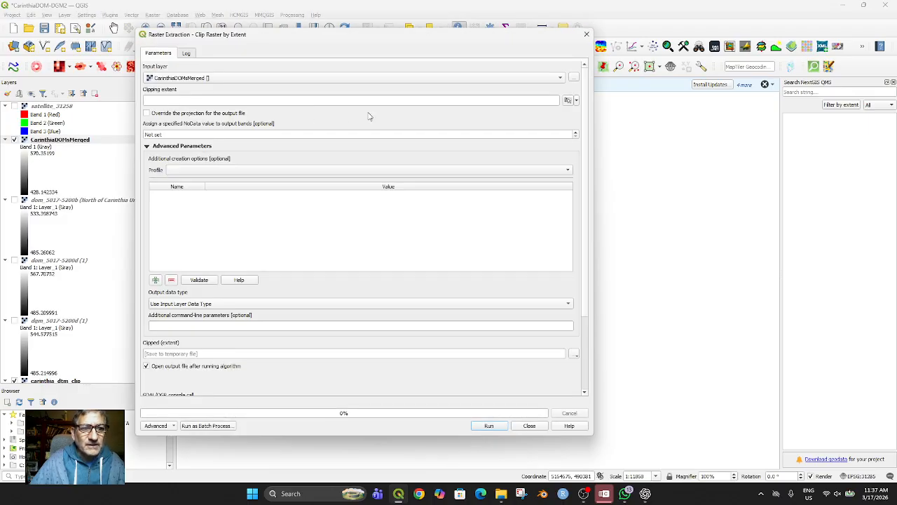
{"action": "left_click", "coordinate": [576, 100]}
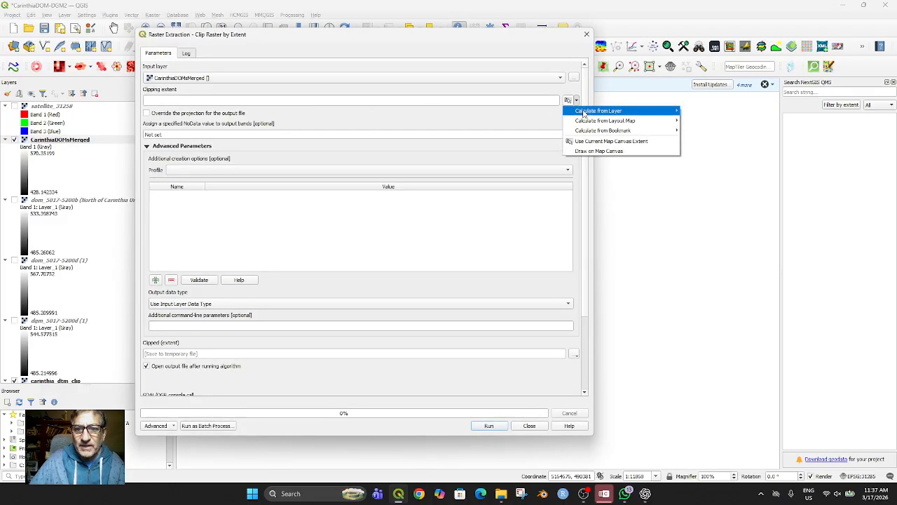
{"action": "mouse_move", "coordinate": [584, 112]}
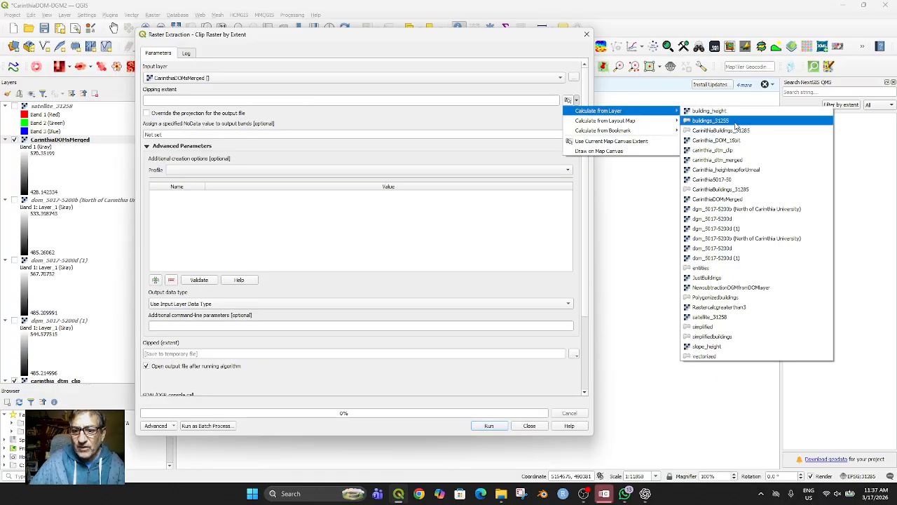
{"action": "left_click", "coordinate": [714, 316]}
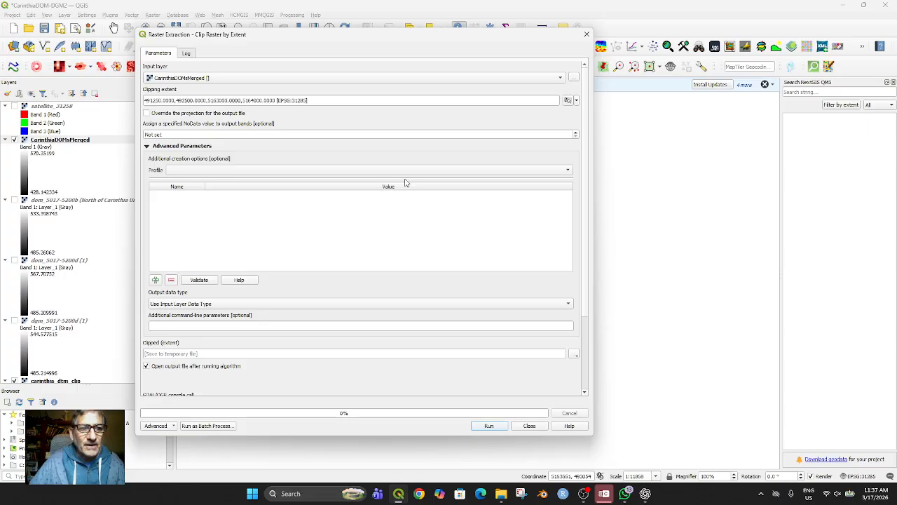
{"action": "scroll", "coordinate": [407, 280], "scroll_direction": "down", "scroll_amount": 4}
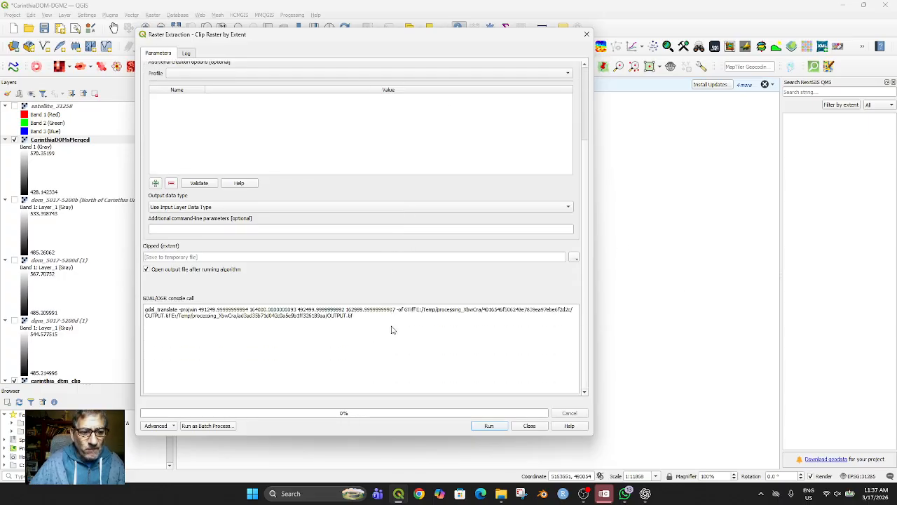
Set the clipped output to Carinthia_dsm_clip.tif in the Carinthia QGIS folder and run the clip.
{"action": "left_click", "coordinate": [251, 256]}
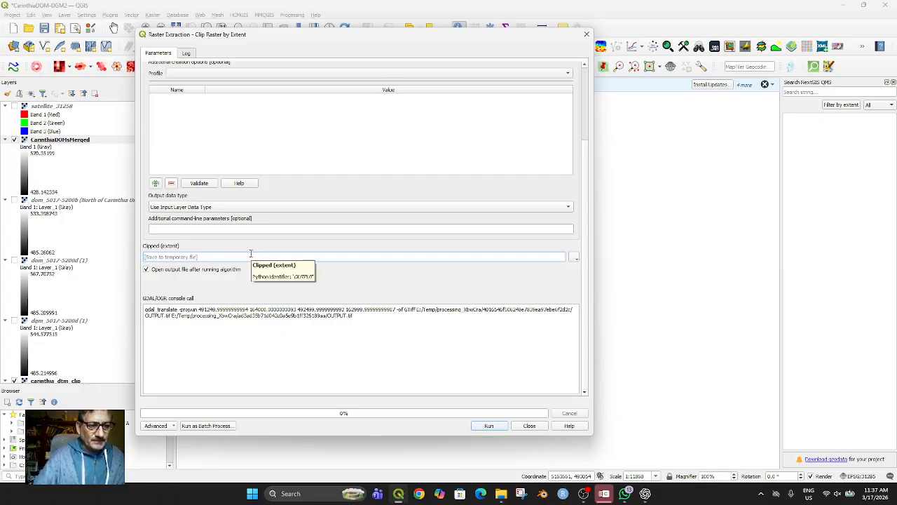
{"action": "type", "text": "Carinthia_dsm_clip"}
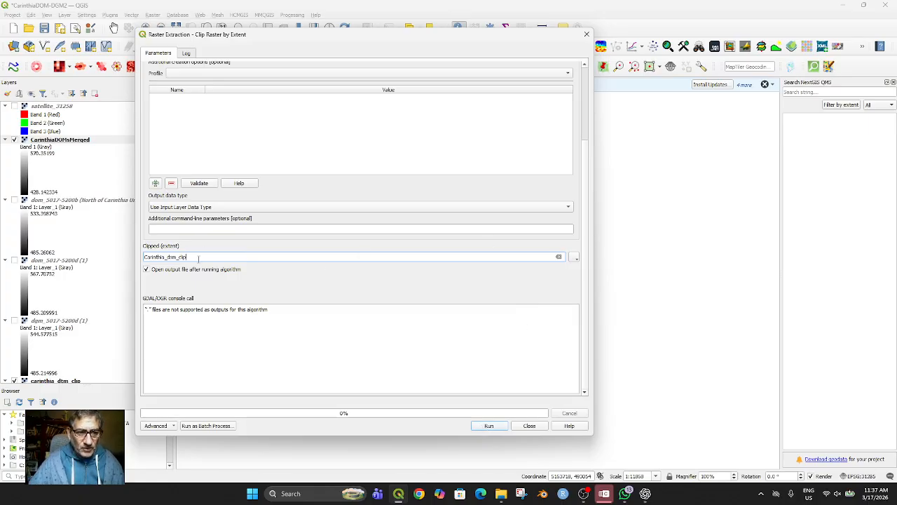
{"action": "double_click", "coordinate": [198, 258]}
{"action": "key", "text": "ctrl+c"}
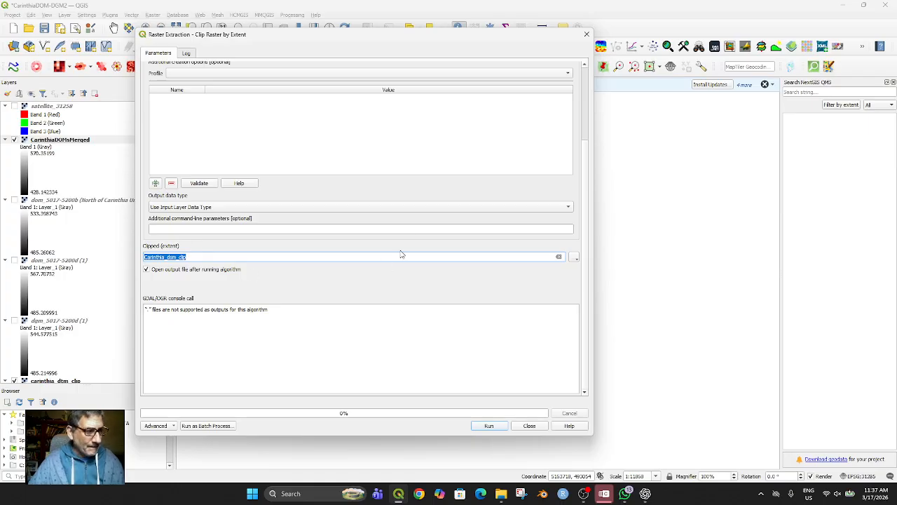
{"action": "left_click", "coordinate": [575, 257]}
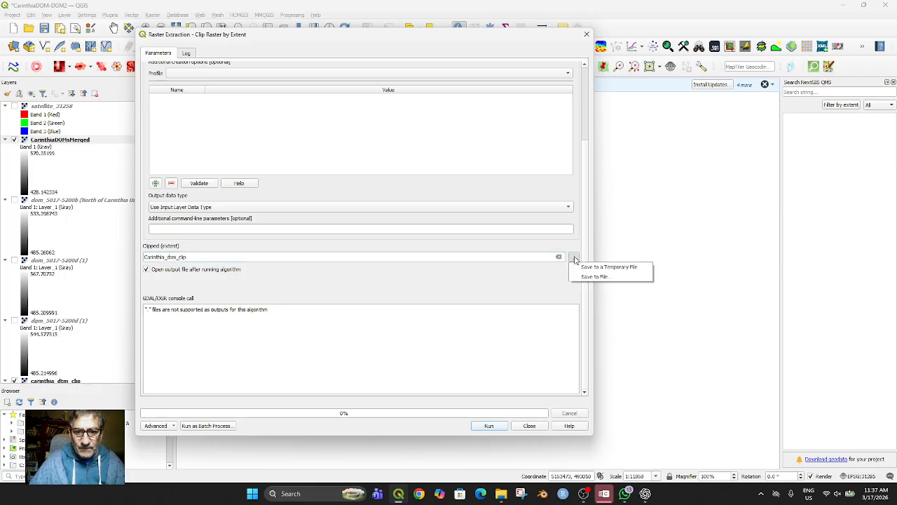
{"action": "left_click", "coordinate": [601, 276]}
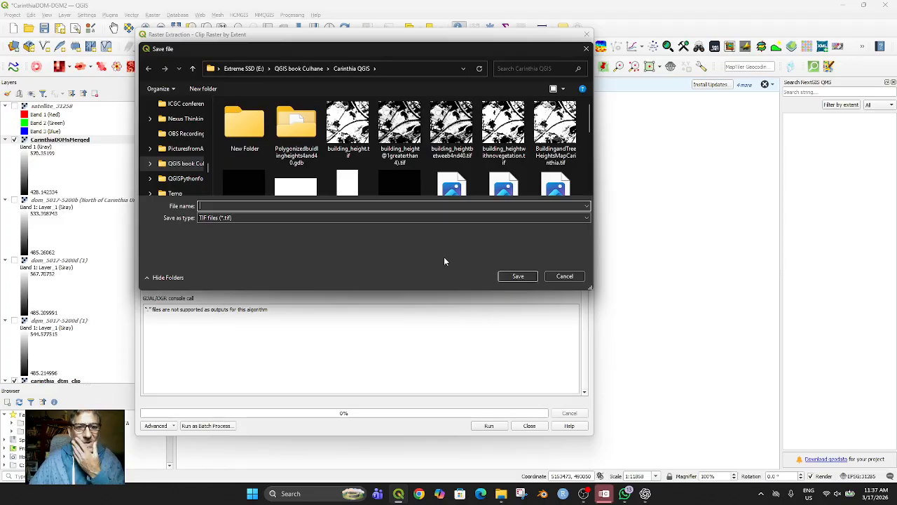
{"action": "key", "text": "ctrl+v"}
{"action": "left_click", "coordinate": [517, 277]}
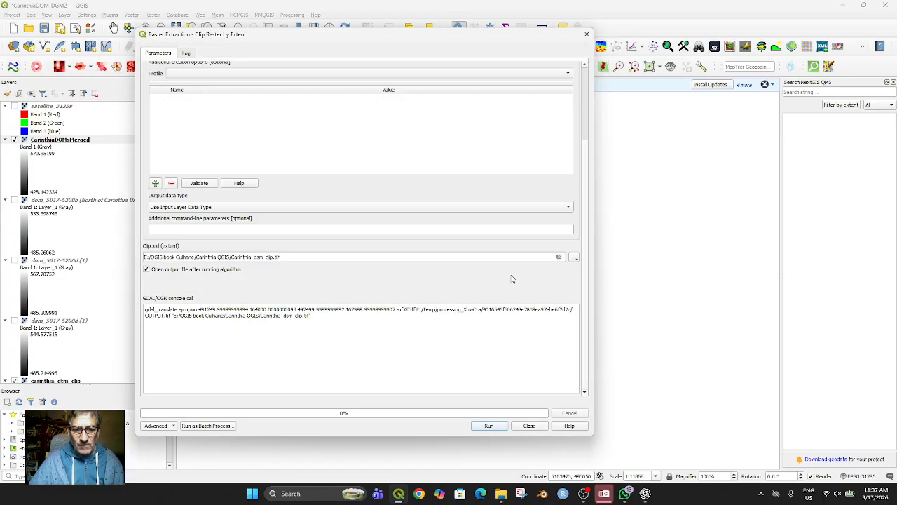
{"action": "left_click", "coordinate": [491, 425]}
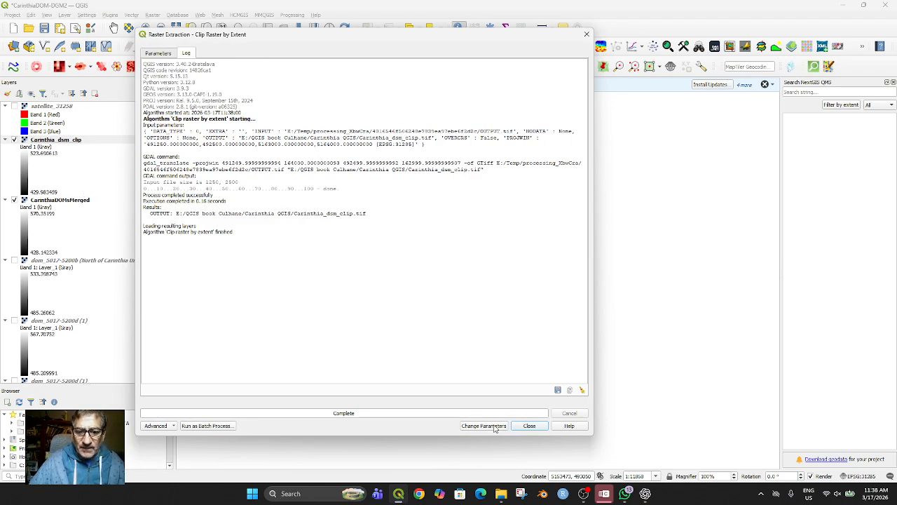
{"action": "left_click", "coordinate": [522, 426]}
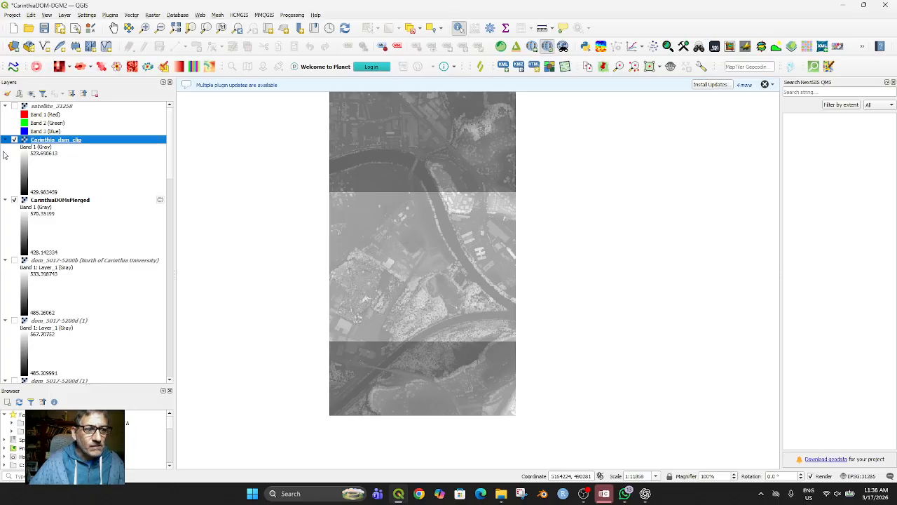
Hide CarinthiaDOMsMerged and move carinthia_dtm_clip directly below Carinthia_dsm_clip in the layer order.
{"action": "left_click", "coordinate": [15, 201]}
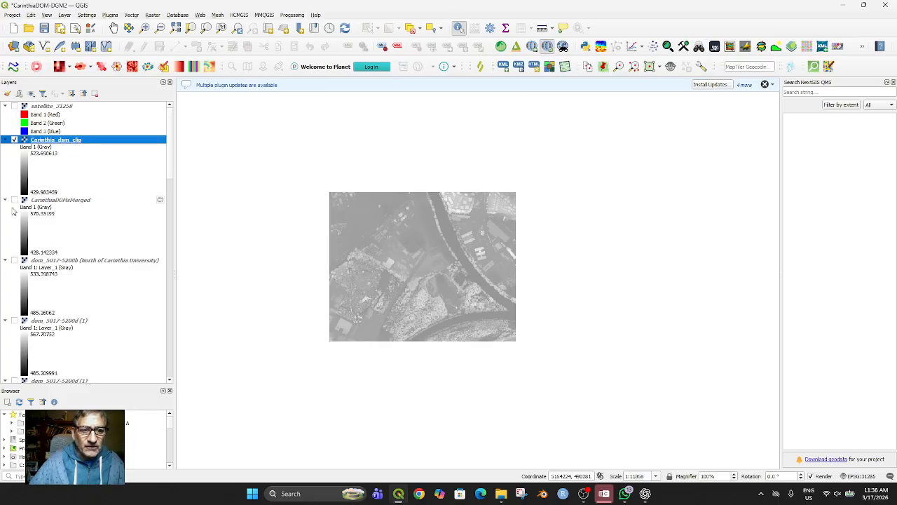
{"action": "scroll", "coordinate": [38, 309], "scroll_direction": "down", "scroll_amount": 2}
{"action": "scroll", "coordinate": [36, 316], "scroll_direction": "up", "scroll_amount": 2}
{"action": "scroll", "coordinate": [56, 309], "scroll_direction": "down", "scroll_amount": 3}
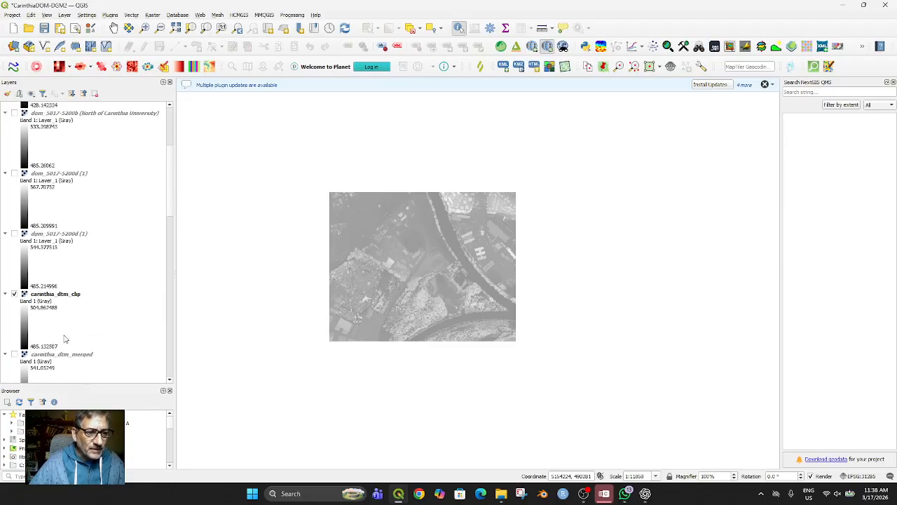
{"action": "left_click_drag", "start_coordinate": [40, 299], "coordinate": [33, 192]}
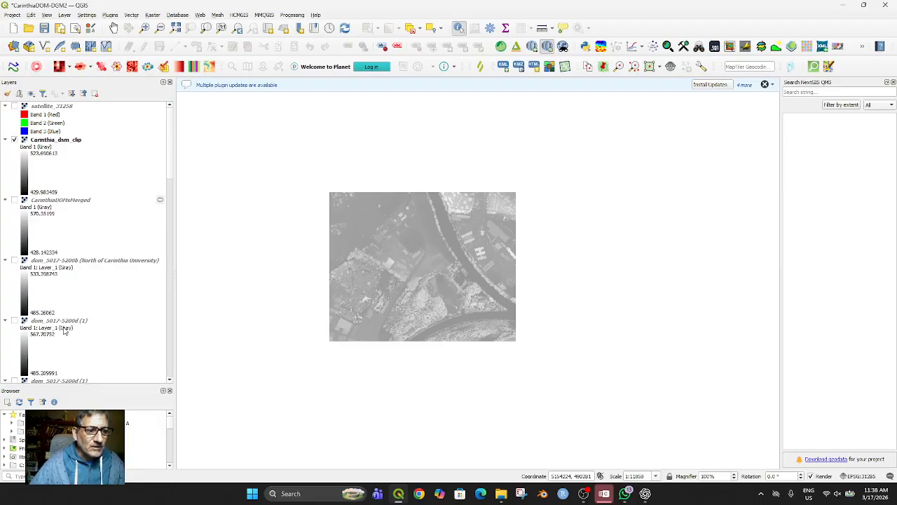
{"action": "scroll", "coordinate": [64, 330], "scroll_direction": "down", "scroll_amount": 3}
{"action": "left_click_drag", "start_coordinate": [43, 297], "coordinate": [57, 205]}
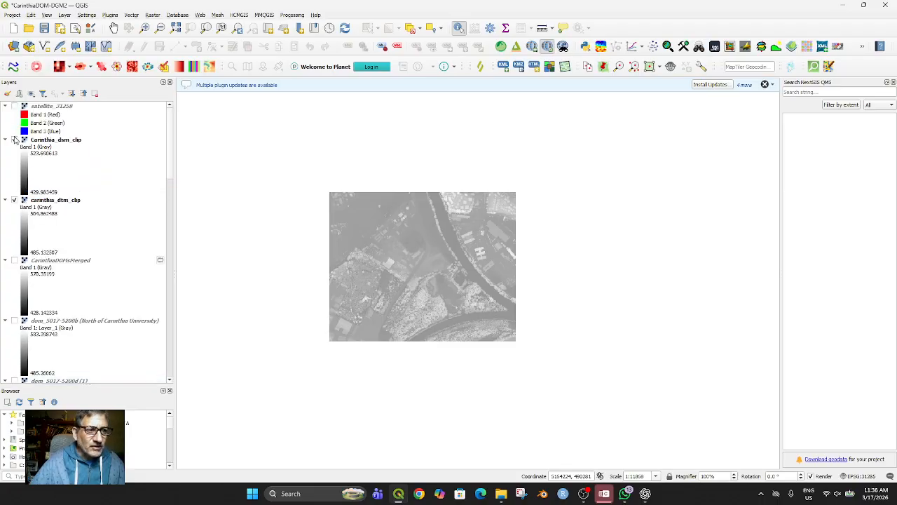
Compare the footprints of Carinthia_dsm_clip, carinthia_dtm_clip and satellite_31258 by toggling the visibility of the surface and satellite layers.
{"action": "left_click", "coordinate": [14, 140]}
{"action": "left_click", "coordinate": [14, 140]}
{"action": "left_click", "coordinate": [14, 140]}
{"action": "left_click", "coordinate": [14, 140]}
{"action": "left_click", "coordinate": [14, 106]}
{"action": "left_click", "coordinate": [15, 106]}
{"action": "left_click", "coordinate": [15, 106]}
{"action": "left_click", "coordinate": [15, 106]}
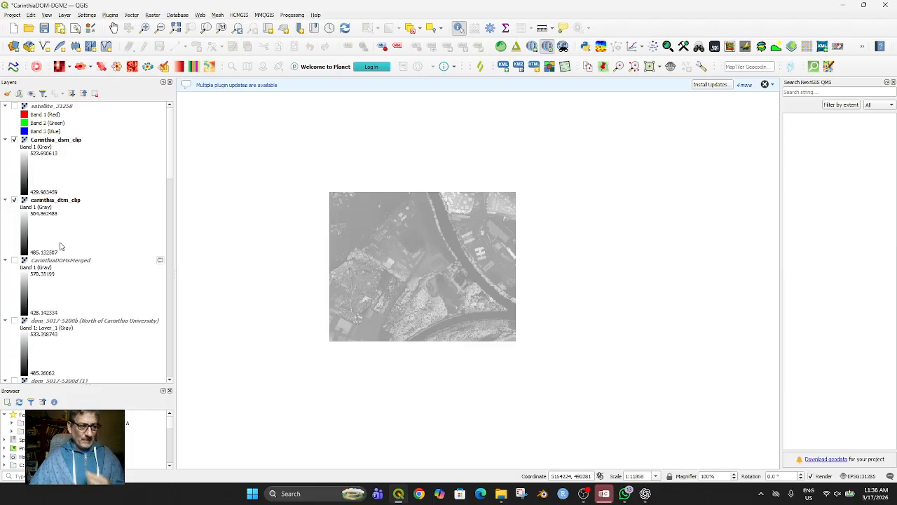
Save the CarinthiaDOM-DGM2 project.
{"action": "left_click", "coordinate": [44, 28]}
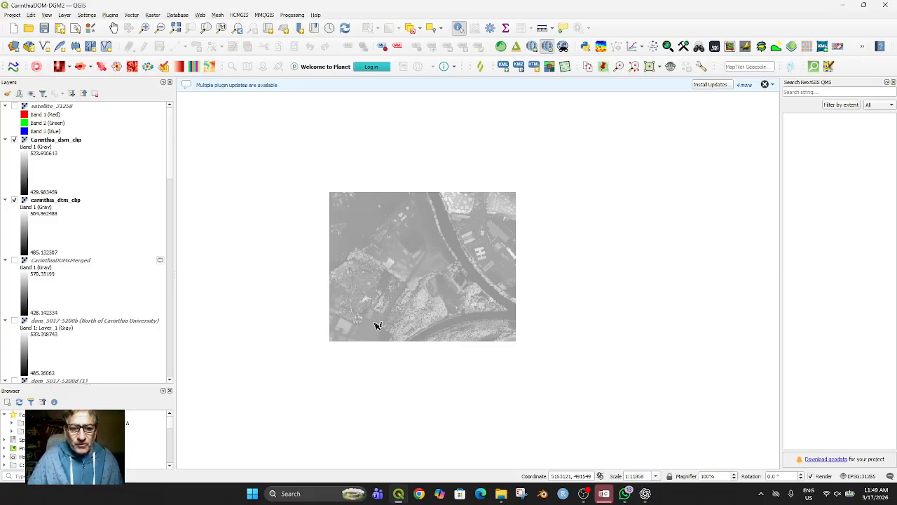
Identify the pixel values of the active layer dgm_5017-5200d (1) at several points around the river and the nearby buildings.
{"action": "left_click", "coordinate": [440, 377]}
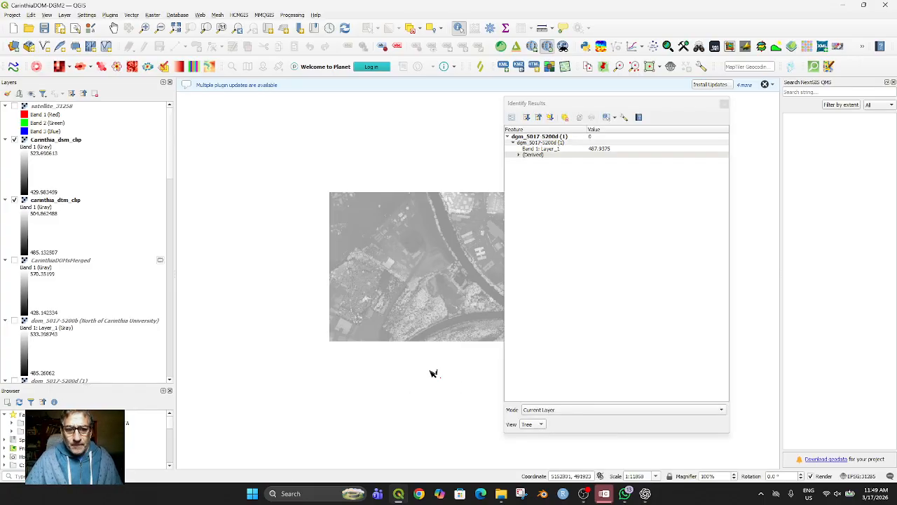
{"action": "left_click", "coordinate": [725, 104]}
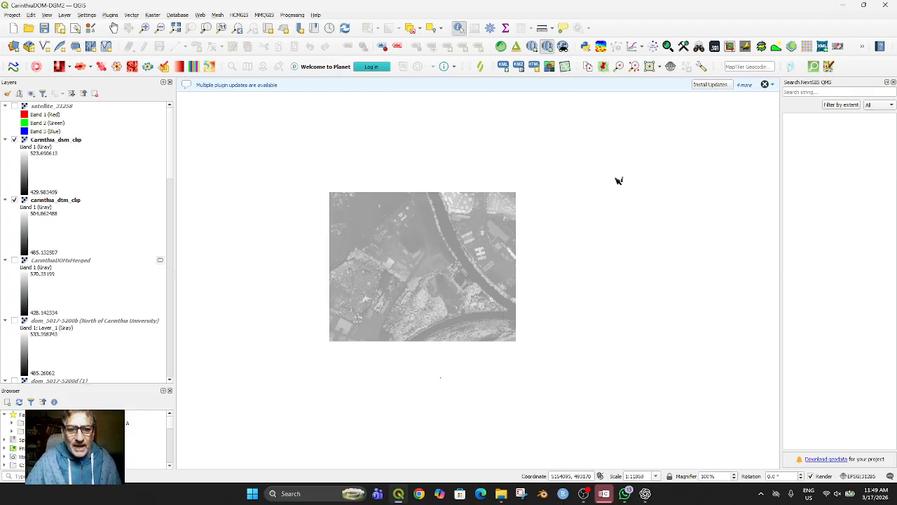
{"action": "left_click", "coordinate": [464, 214]}
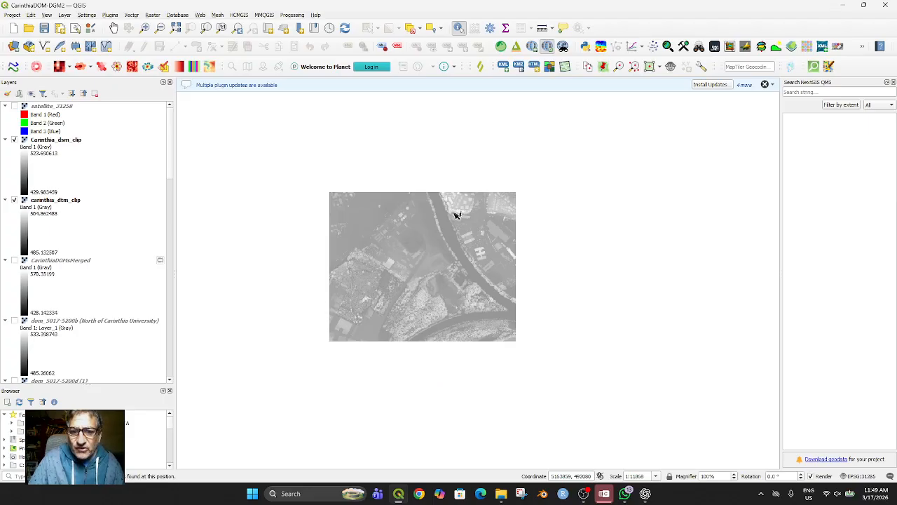
{"action": "left_click", "coordinate": [469, 241]}
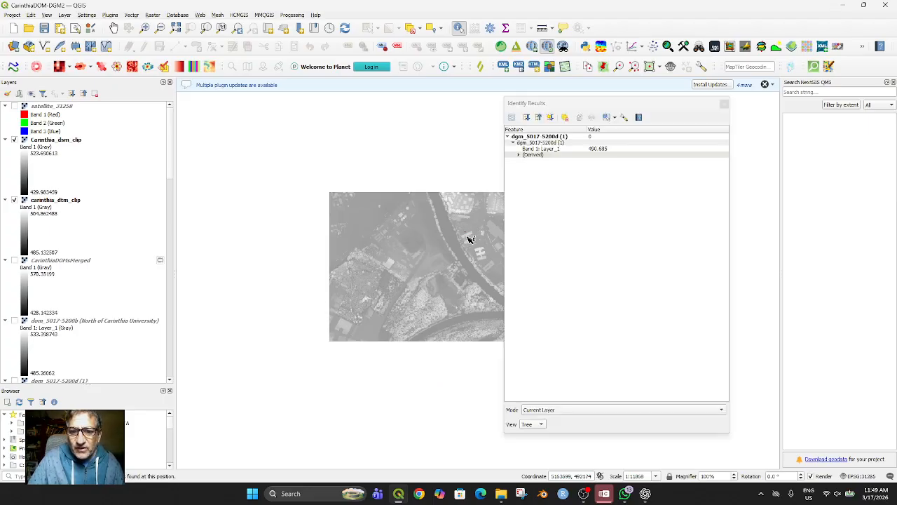
{"action": "left_click", "coordinate": [458, 250]}
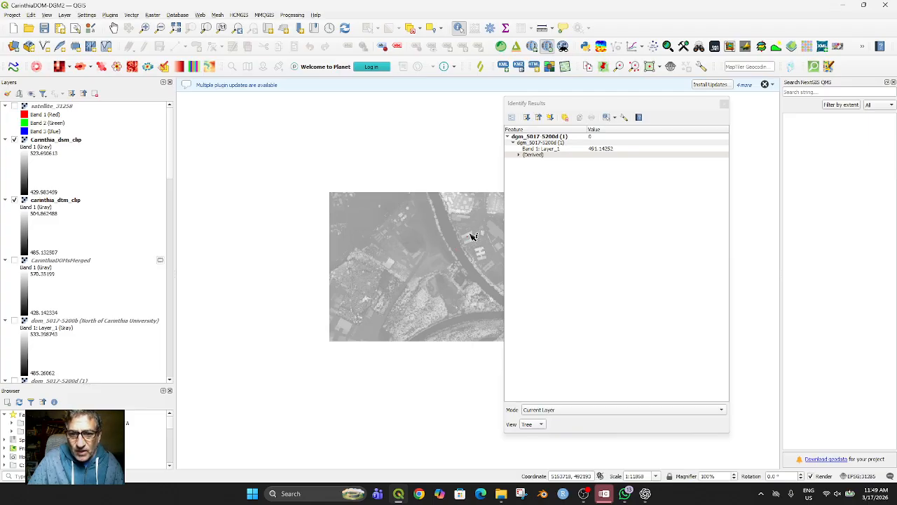
{"action": "left_click", "coordinate": [459, 246]}
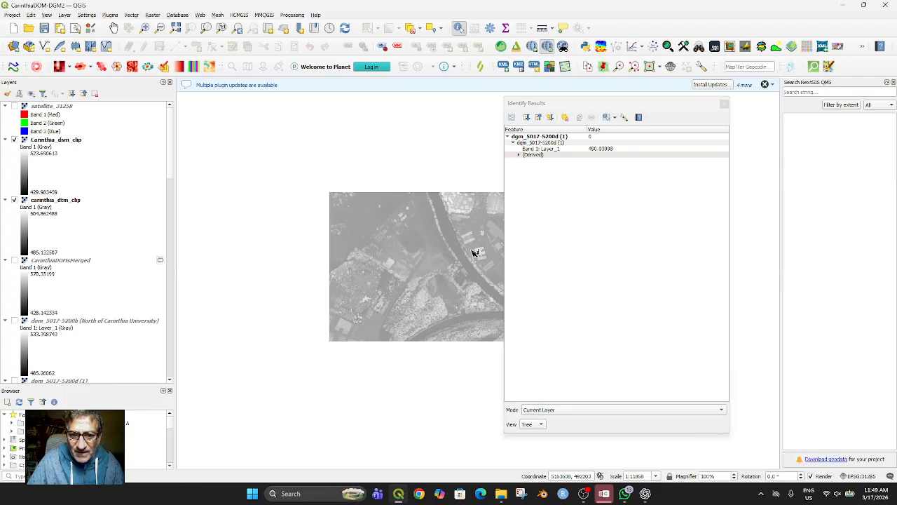
{"action": "left_click", "coordinate": [476, 257]}
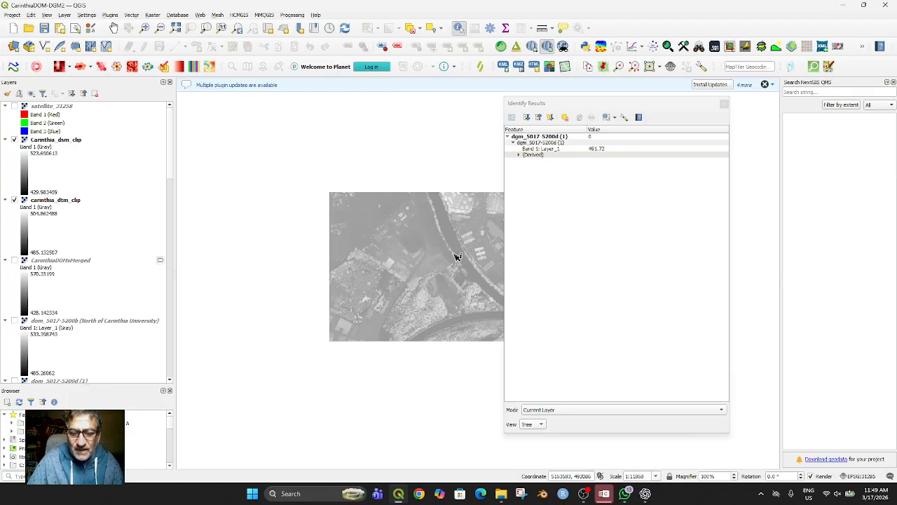
{"action": "left_click", "coordinate": [724, 103]}
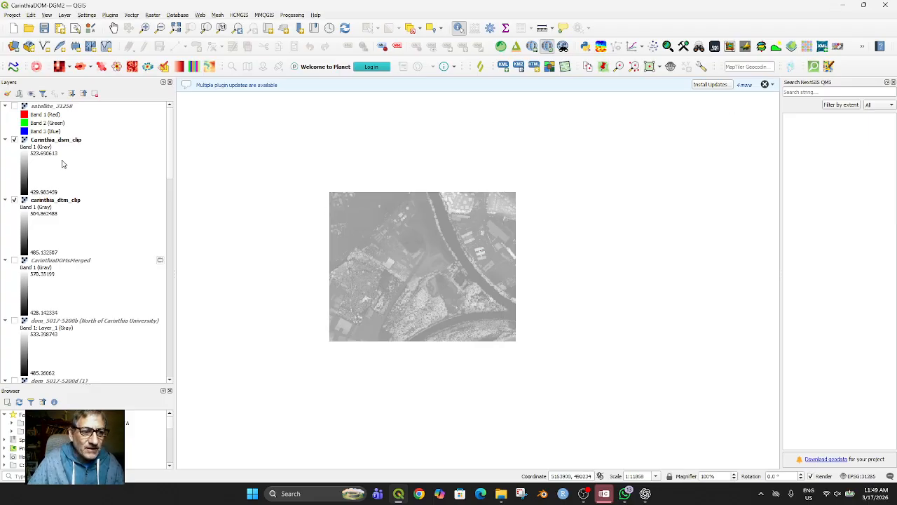
Hide Carinthia_dsm_clip and identify the carinthia_dtm_clip elevations at several points around the river and the nearby buildings.
{"action": "left_click", "coordinate": [14, 140]}
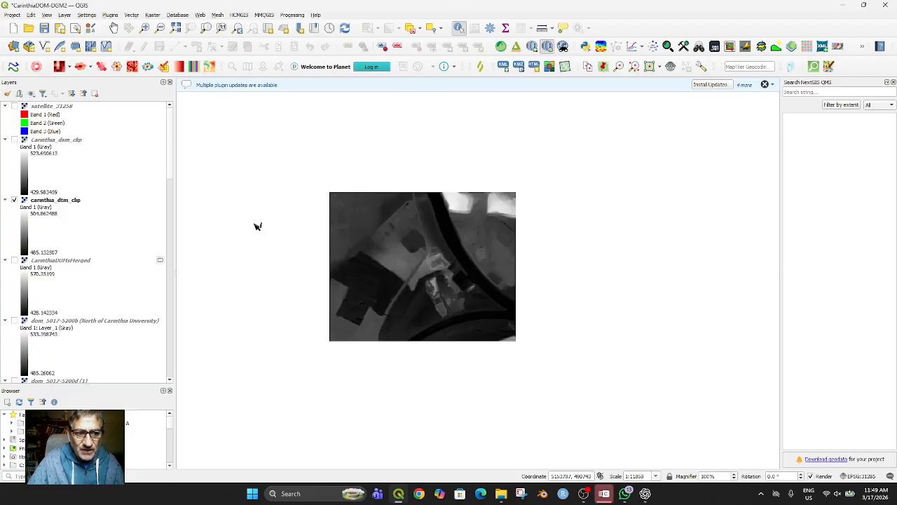
{"action": "left_click", "coordinate": [61, 204]}
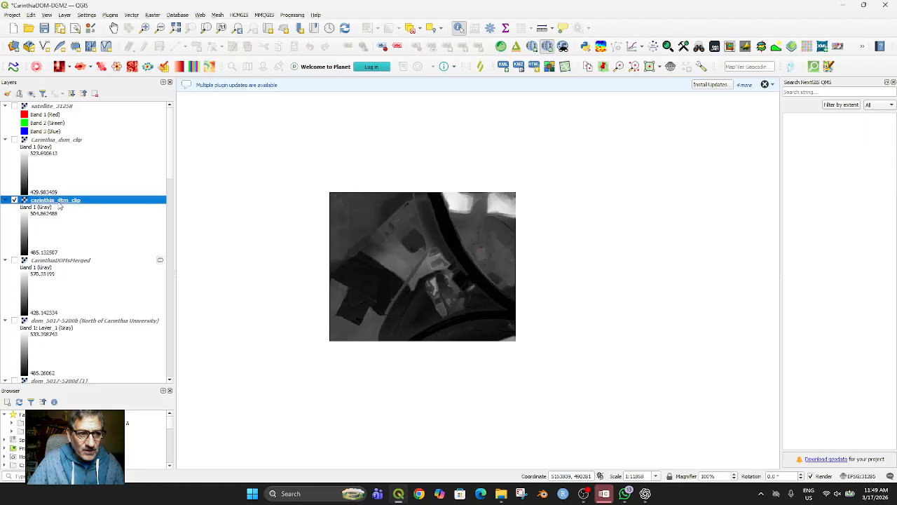
{"action": "left_click", "coordinate": [459, 244]}
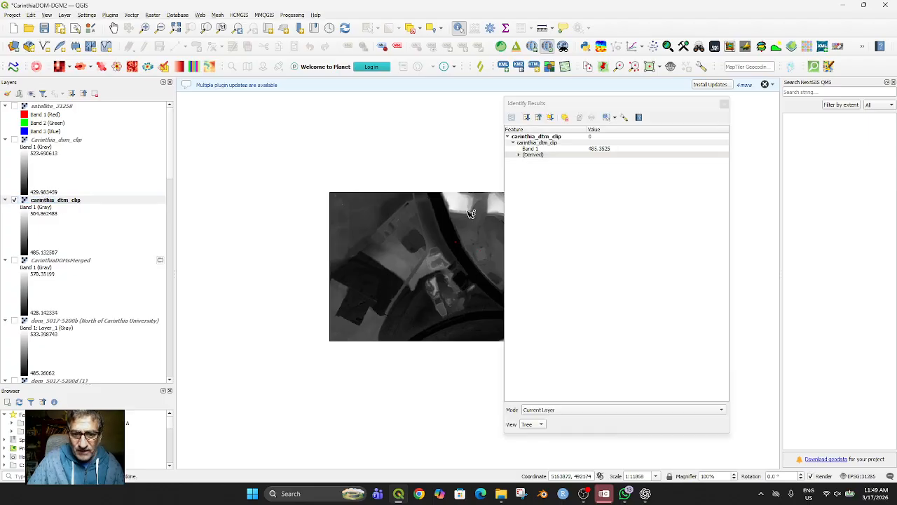
{"action": "left_click", "coordinate": [467, 209]}
{"action": "left_click", "coordinate": [476, 234]}
{"action": "left_click", "coordinate": [467, 231]}
{"action": "left_click", "coordinate": [468, 237]}
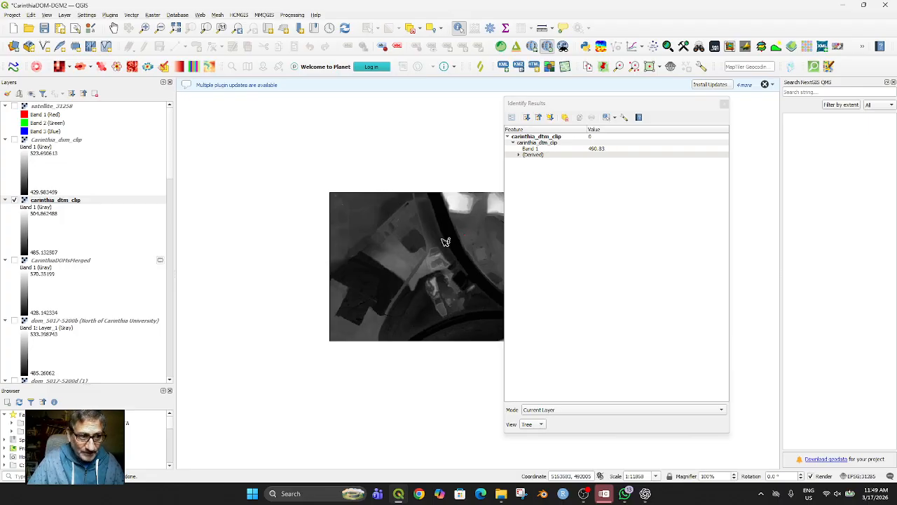
Show Carinthia_dsm_clip again and identify its elevations around the buildings east of the river.
{"action": "left_click", "coordinate": [14, 140]}
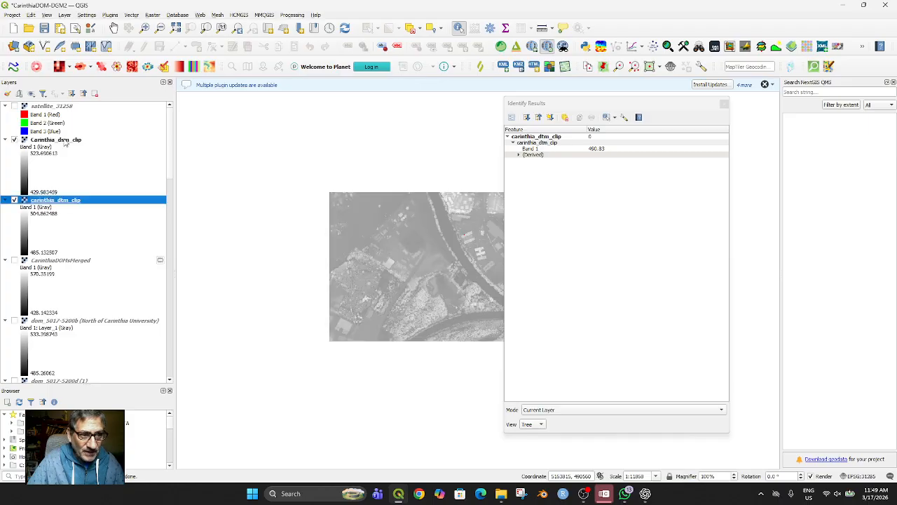
{"action": "left_click", "coordinate": [65, 140]}
{"action": "left_click", "coordinate": [471, 245]}
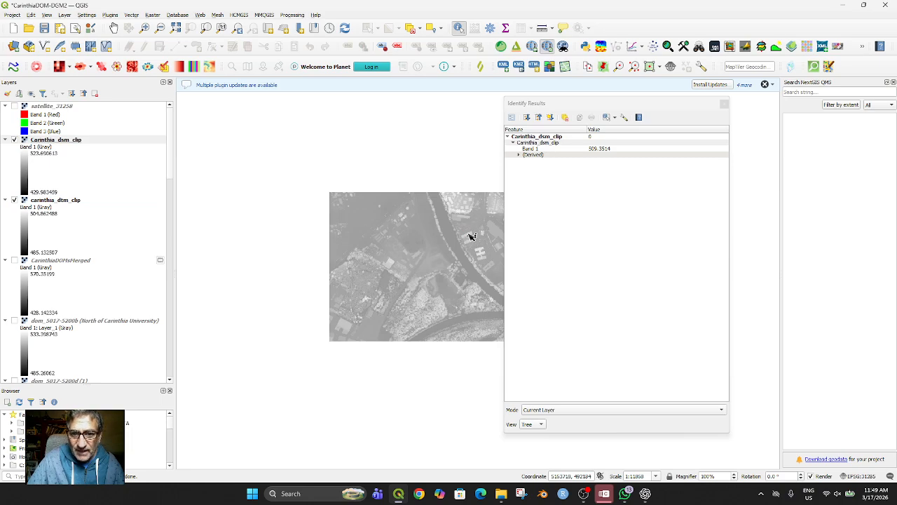
{"action": "left_click", "coordinate": [459, 261]}
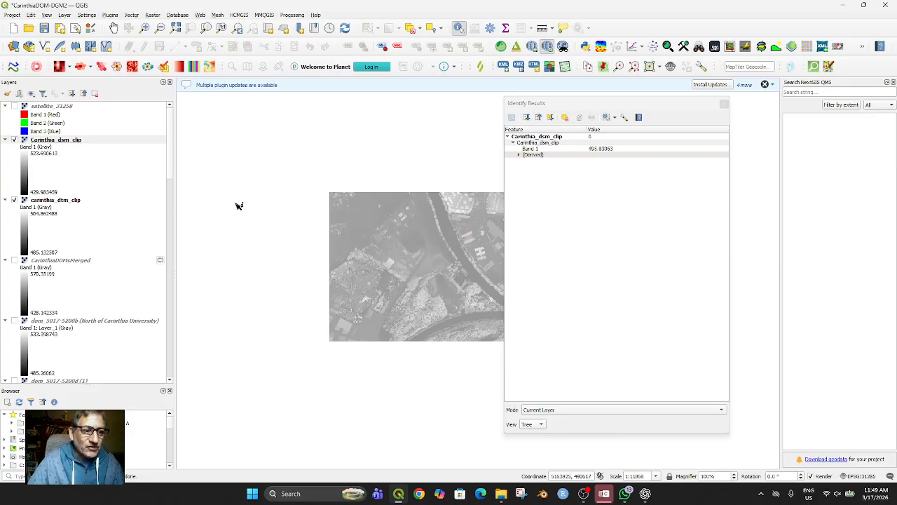
{"action": "left_click", "coordinate": [724, 104]}
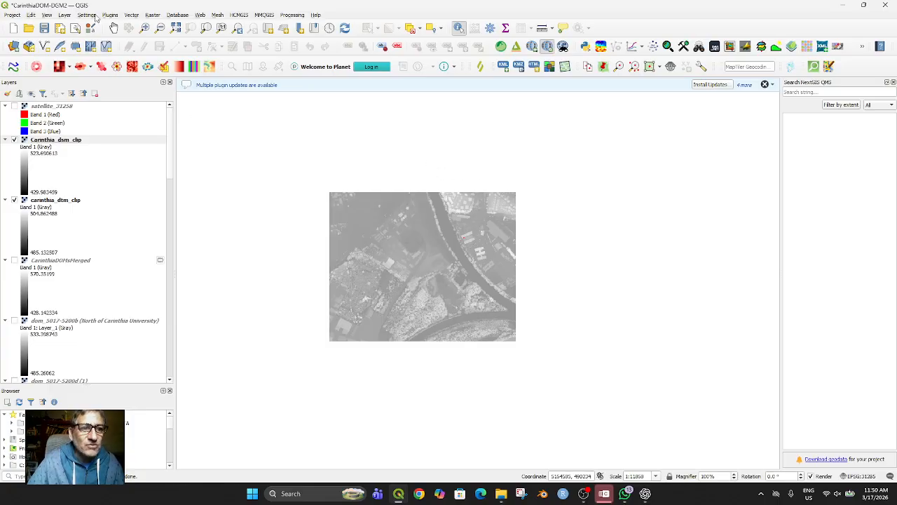
Build the Raster Calculator expression "Carinthia_dsm_clip@1" - "carinthia_dtm_clip@1".
{"action": "left_click", "coordinate": [152, 15]}
{"action": "left_click", "coordinate": [173, 25]}
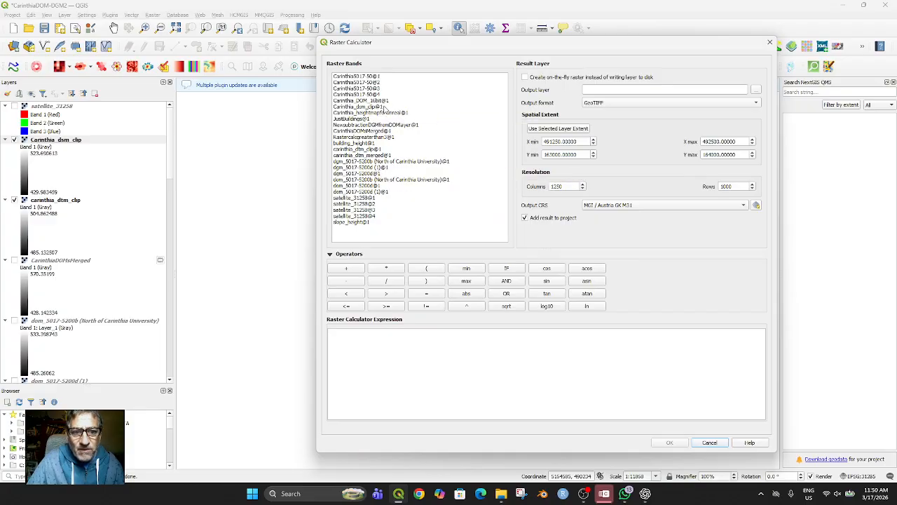
{"action": "left_click", "coordinate": [372, 107]}
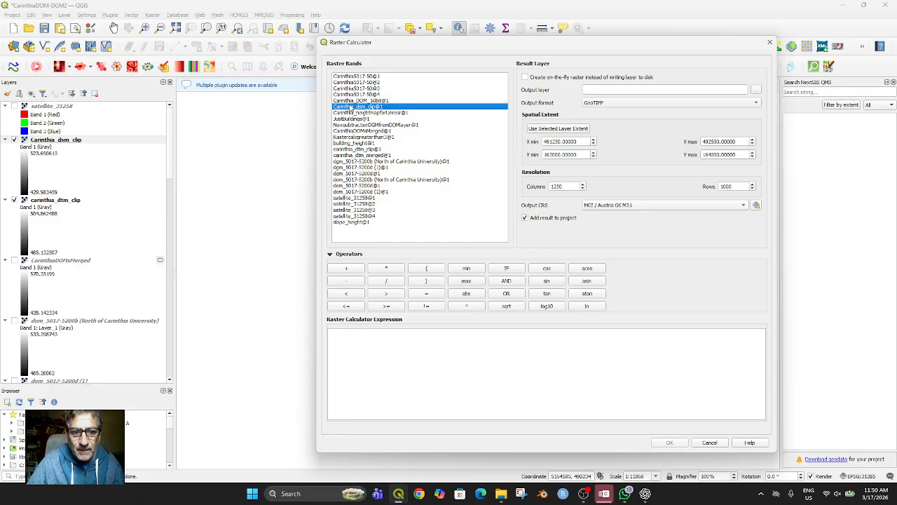
{"action": "double_click", "coordinate": [350, 106]}
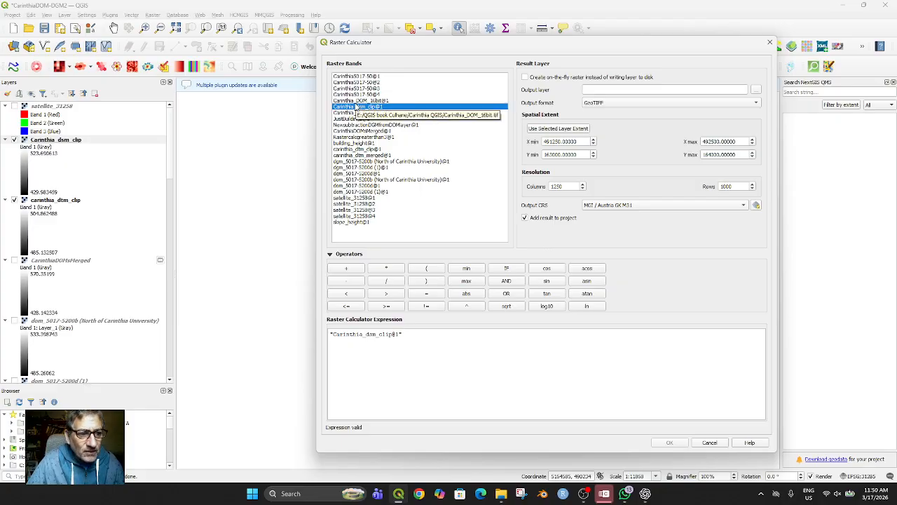
{"action": "double_click", "coordinate": [363, 150]}
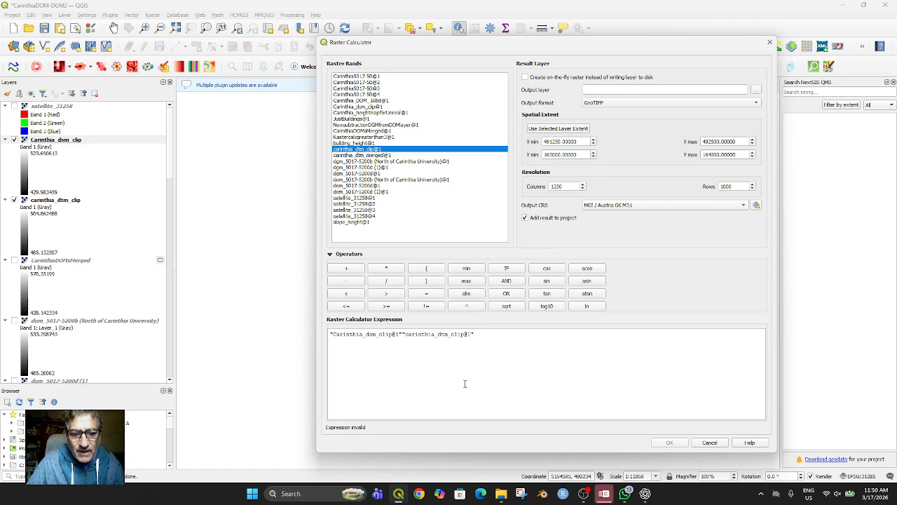
{"action": "left_click", "coordinate": [402, 336]}
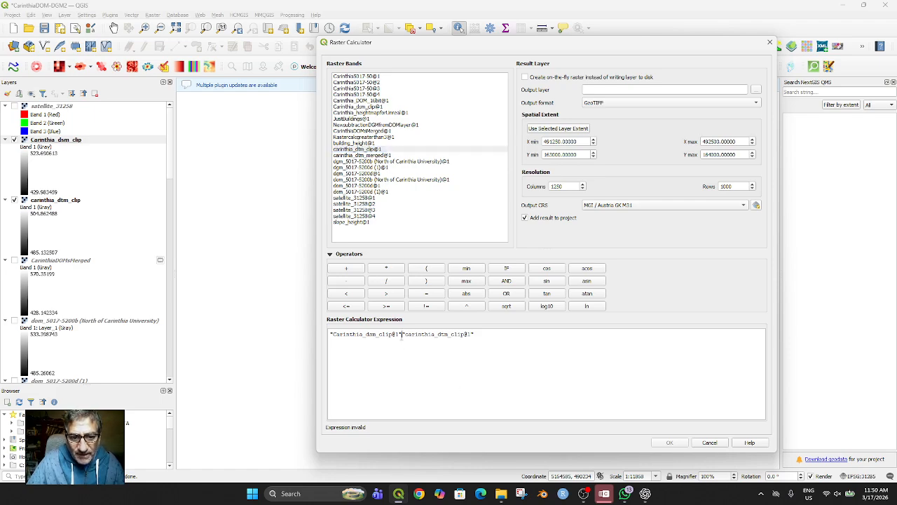
{"action": "left_click", "coordinate": [348, 283]}
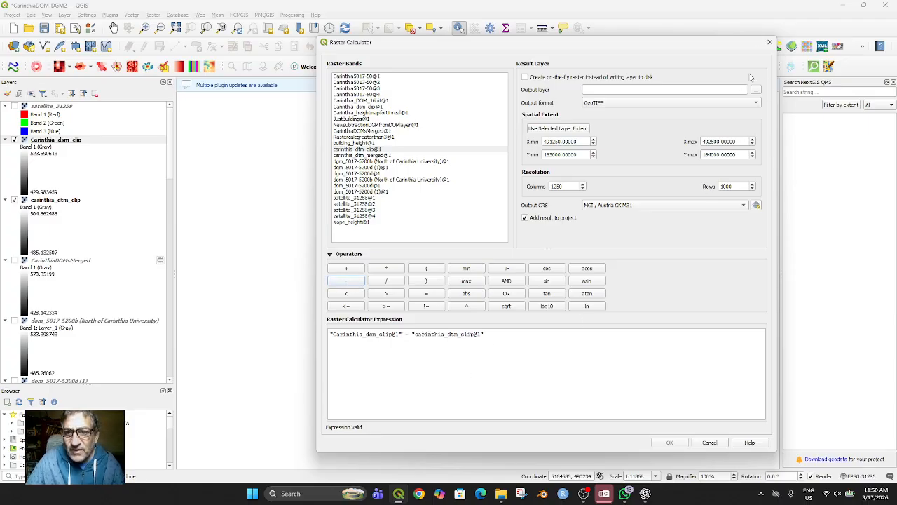
Set the output layer to CarinthiaDSM-DTMclippedforHEIGHTS in the Carinthia QGIS folder and run the raster calculation.
{"action": "left_click", "coordinate": [756, 91]}
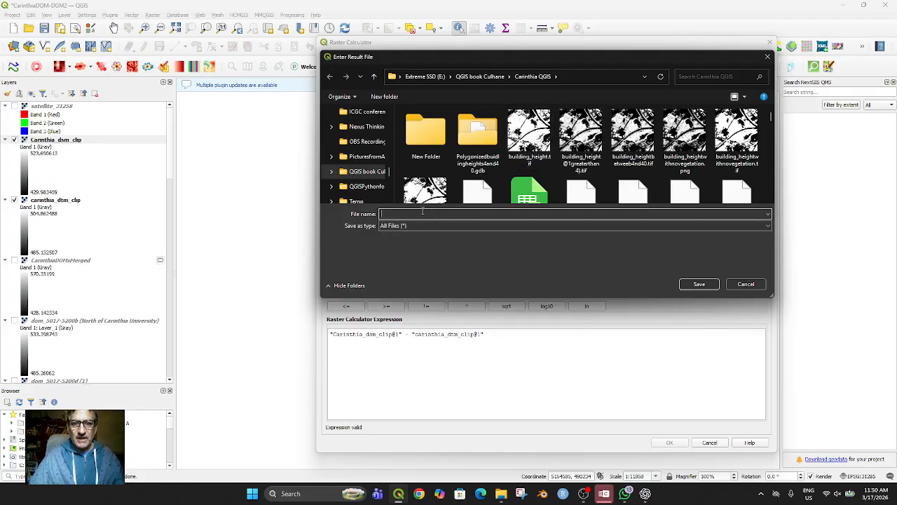
{"action": "type", "text": "c"}
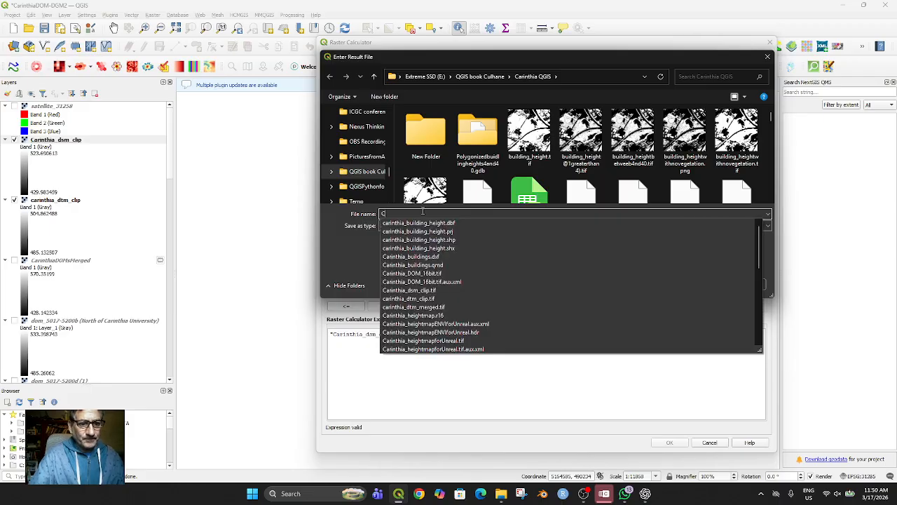
{"action": "type", "text": "arinthiaDSM-DTMclippedforHEIGHTS"}
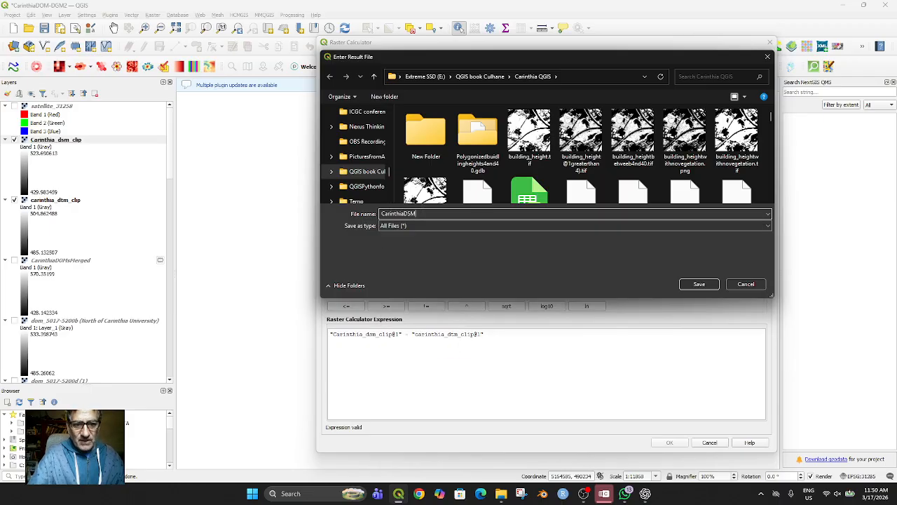
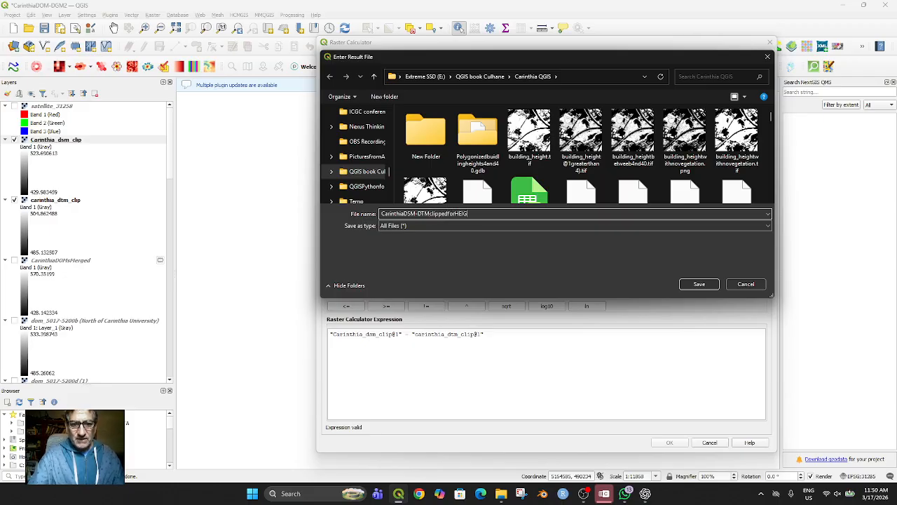
{"action": "left_click", "coordinate": [699, 284]}
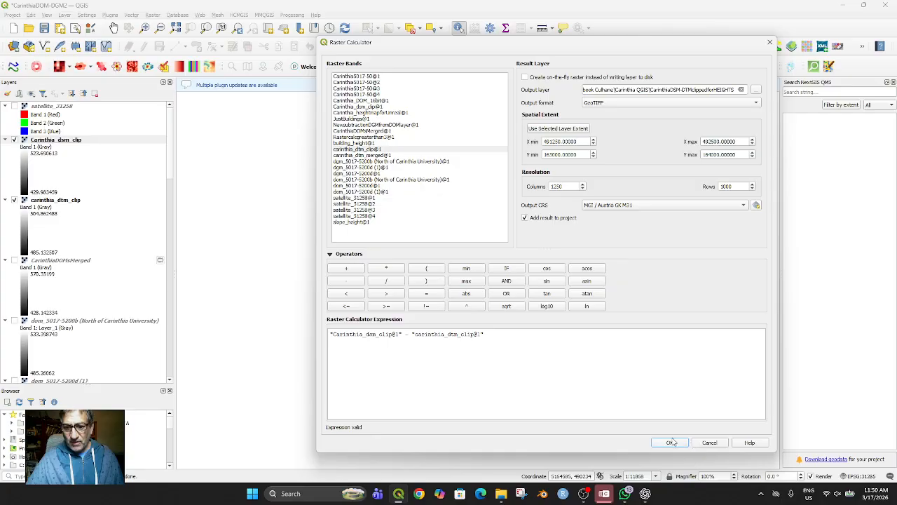
{"action": "left_click", "coordinate": [670, 443]}
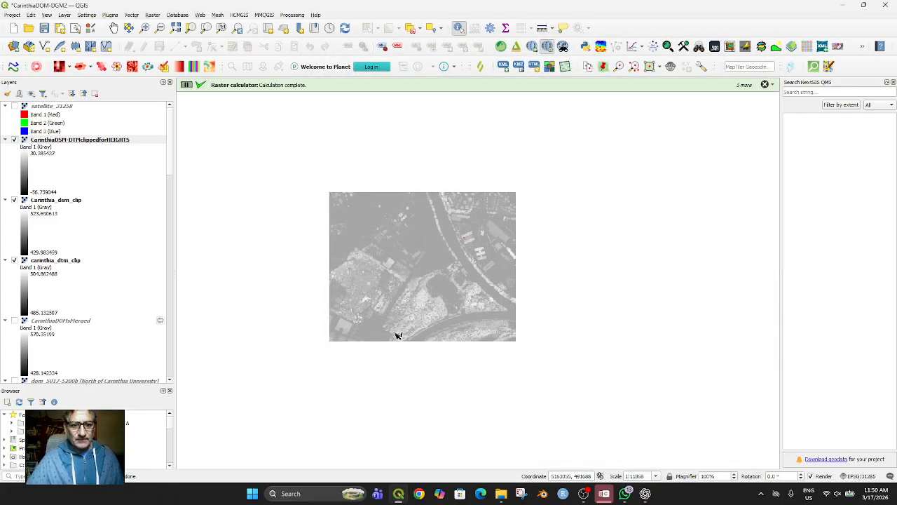
Hide Carinthia_dsm_clip and carinthia_dtm_clip, and identify the CarinthiaDSM-DTMclippedforHEIGHTS values at a building and the river beside it.
{"action": "left_click", "coordinate": [14, 200]}
{"action": "left_click", "coordinate": [14, 260]}
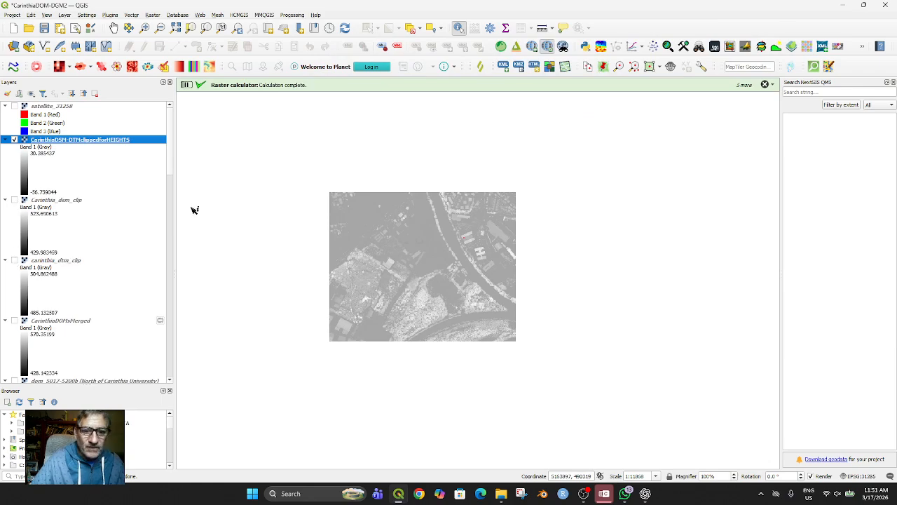
{"action": "scroll", "coordinate": [421, 293], "scroll_direction": "up", "scroll_amount": 3}
{"action": "scroll", "coordinate": [459, 278], "scroll_direction": "down", "scroll_amount": 1}
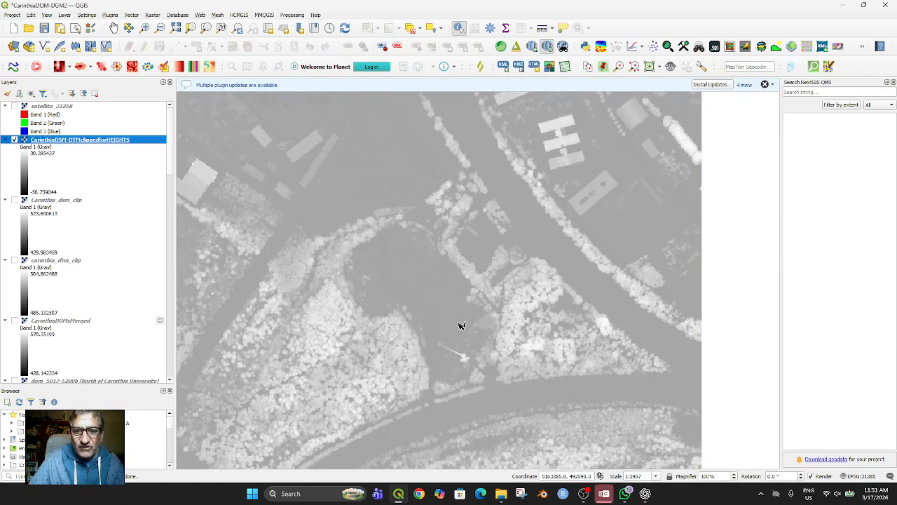
{"action": "left_click", "coordinate": [560, 129]}
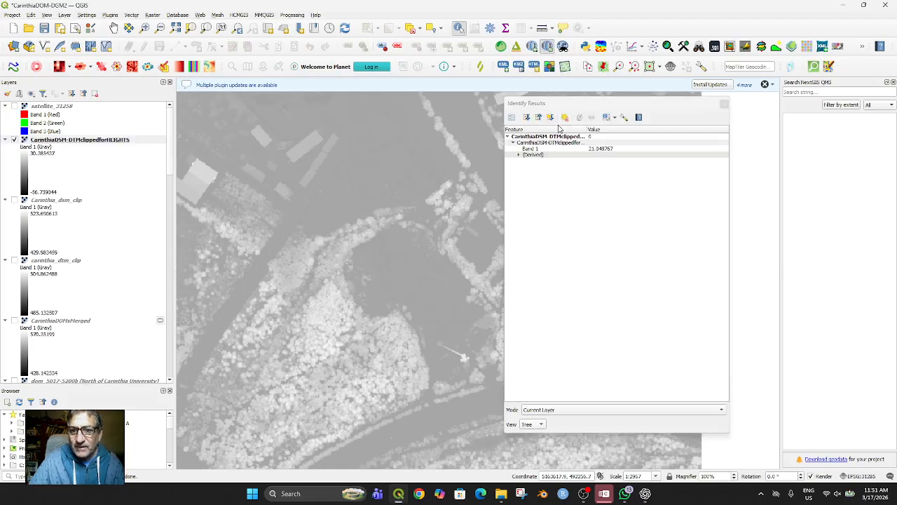
{"action": "left_click", "coordinate": [494, 151]}
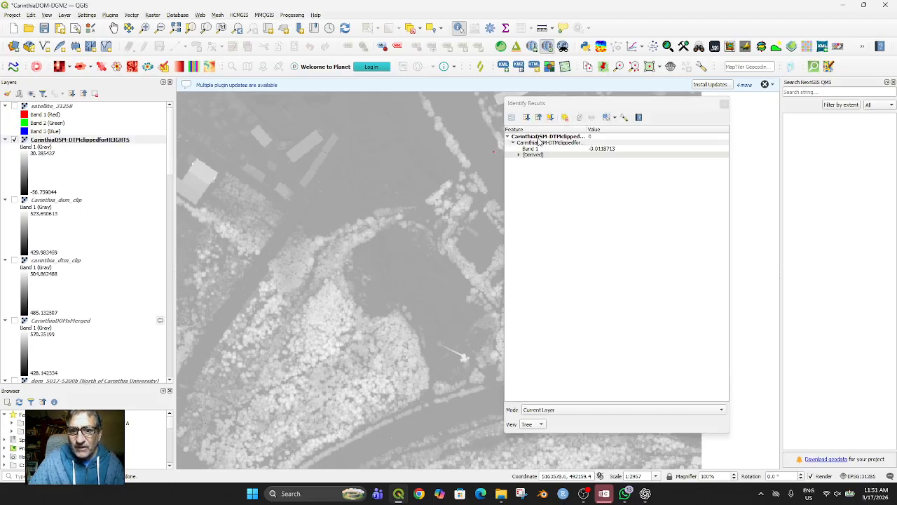
{"action": "left_click", "coordinate": [724, 104]}
Identify the height values of CarinthiaDSM-DTMclippedforHEIGHTS at the next building to the north and in the adjacent river.
{"action": "left_click_drag", "start_coordinate": [588, 200], "coordinate": [595, 316]}
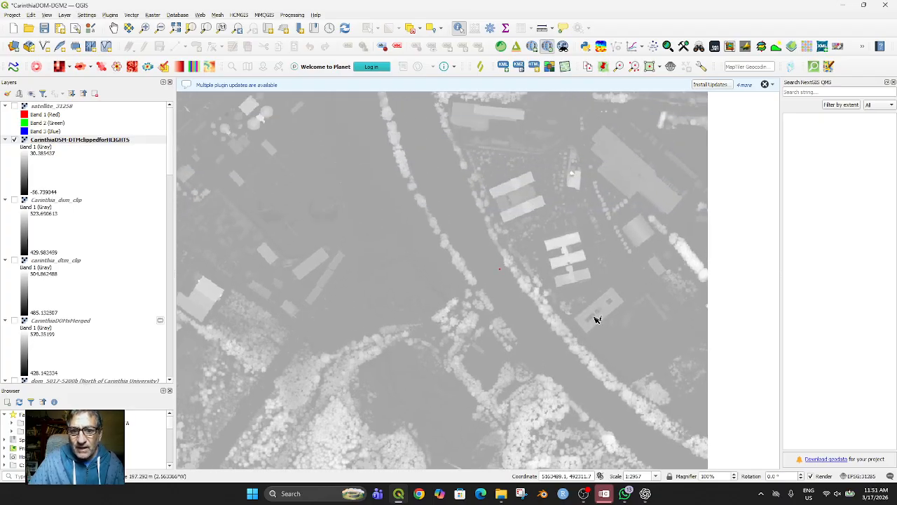
{"action": "left_click", "coordinate": [526, 183]}
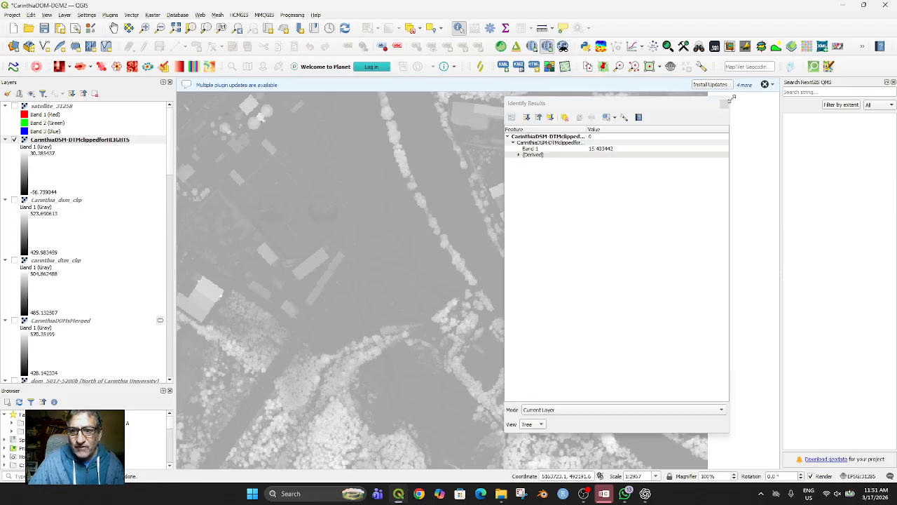
{"action": "left_click", "coordinate": [724, 103]}
{"action": "left_click", "coordinate": [451, 187]}
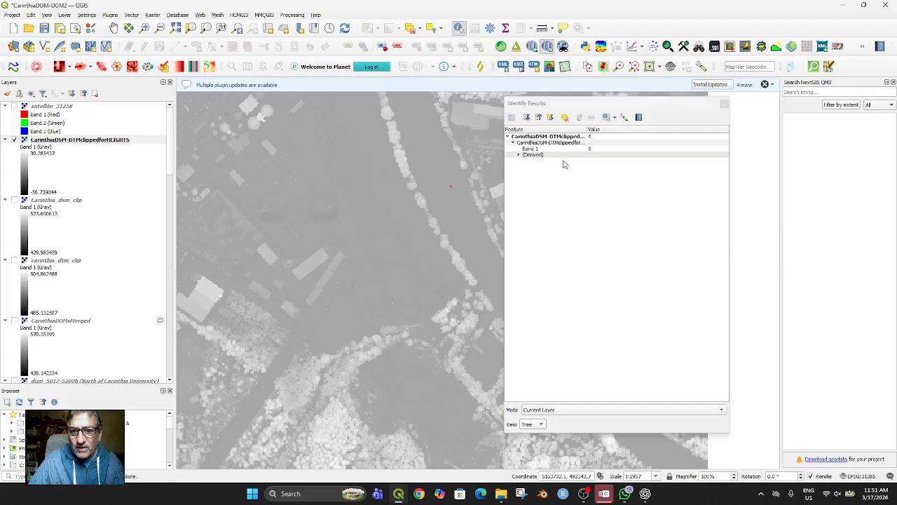
Identify CarinthiaDSM-DTMclippedforHEIGHTS values in the river, at the northernmost long building and at the bright structure northeast of the river.
{"action": "left_click", "coordinate": [725, 103]}
{"action": "left_click", "coordinate": [414, 138]}
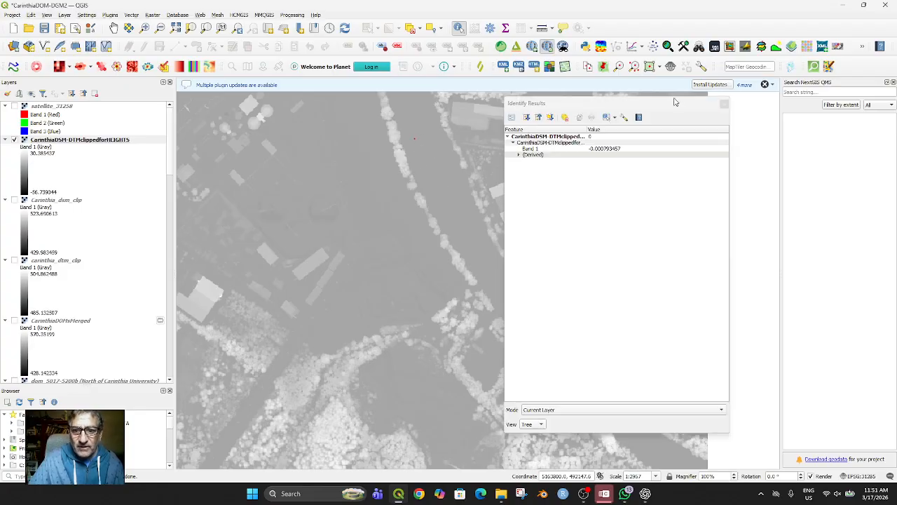
{"action": "left_click", "coordinate": [724, 104]}
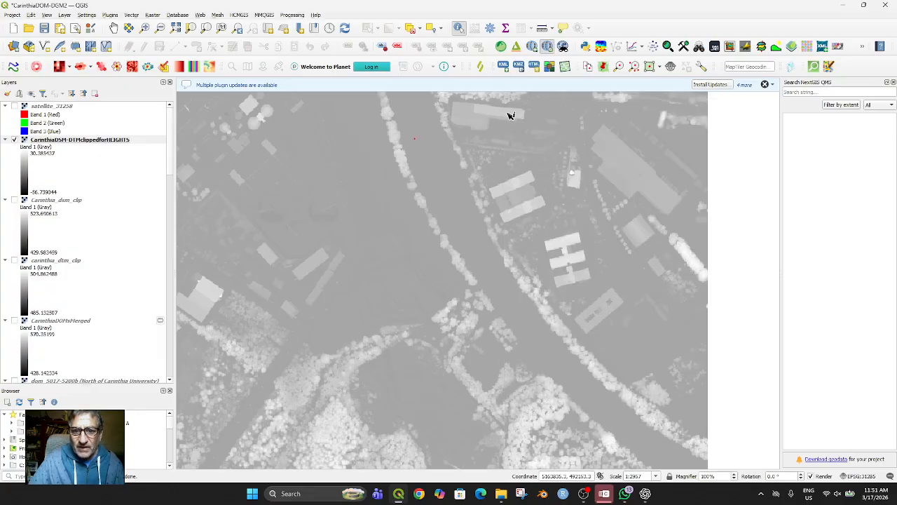
{"action": "left_click", "coordinate": [511, 116]}
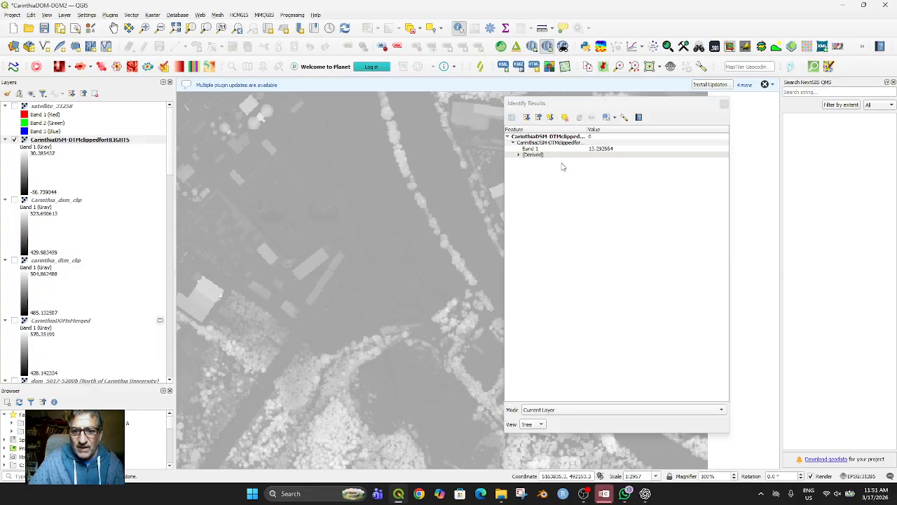
{"action": "left_click", "coordinate": [725, 104]}
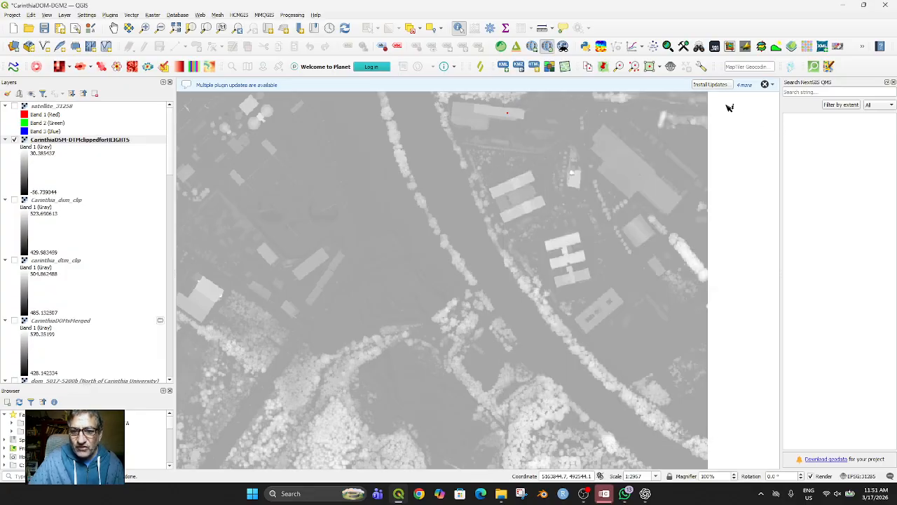
{"action": "left_click", "coordinate": [574, 176]}
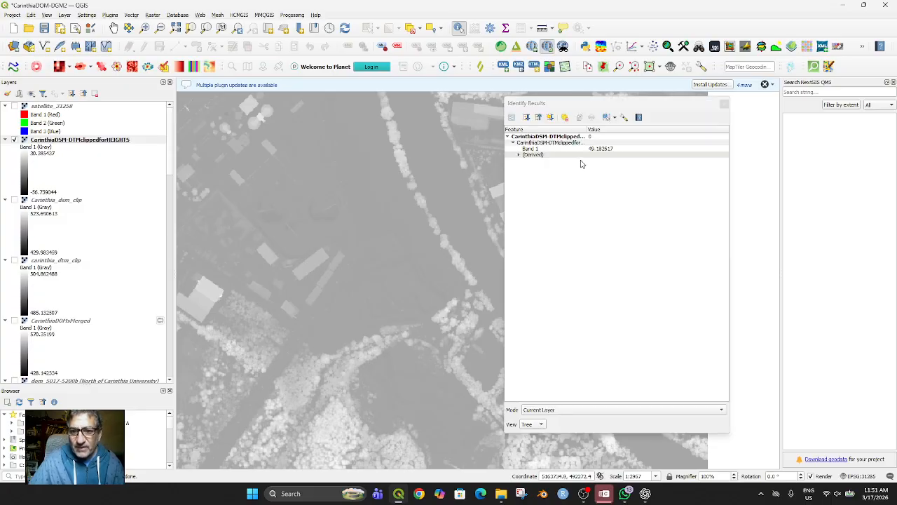
{"action": "left_click", "coordinate": [724, 104]}
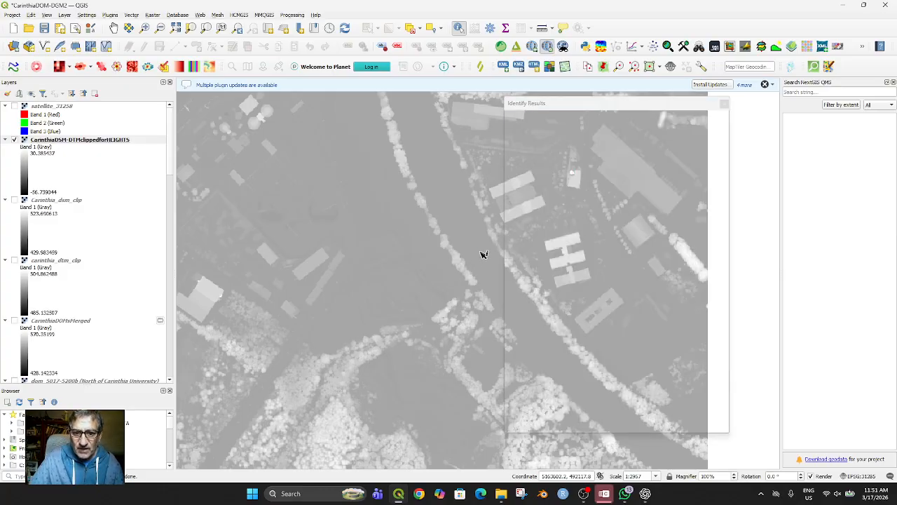
Identify the height values in the middle of the river, in the southwestern forest, at the small tree clump and along the western bank's trees.
{"action": "left_click", "coordinate": [481, 252]}
{"action": "left_click", "coordinate": [726, 106]}
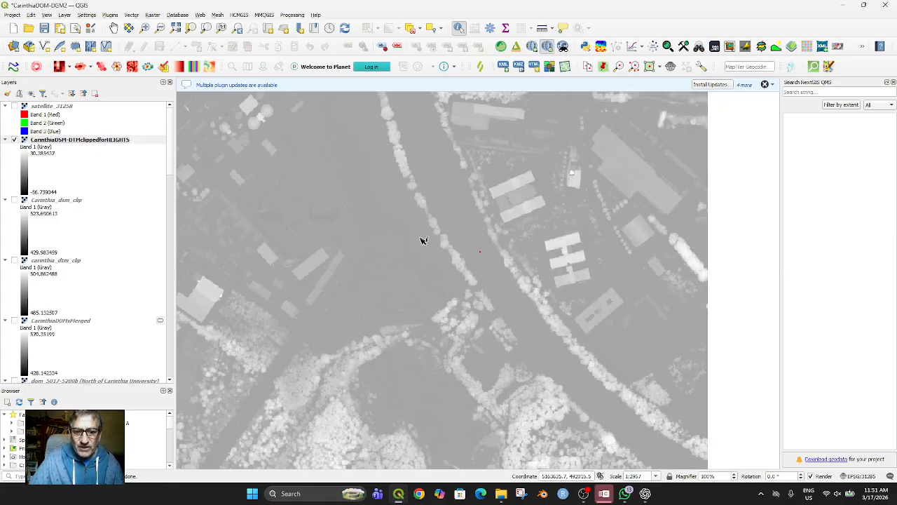
{"action": "left_click", "coordinate": [332, 430]}
{"action": "left_click", "coordinate": [724, 104]}
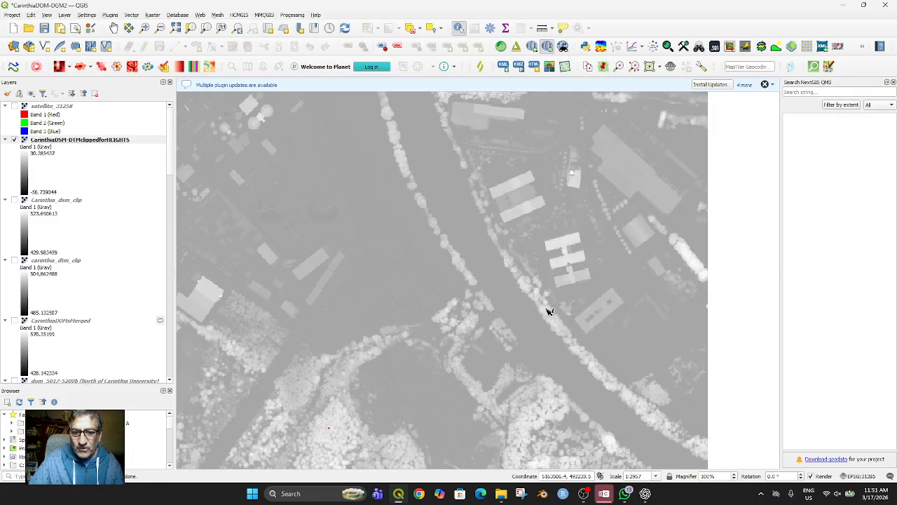
{"action": "left_click", "coordinate": [504, 325]}
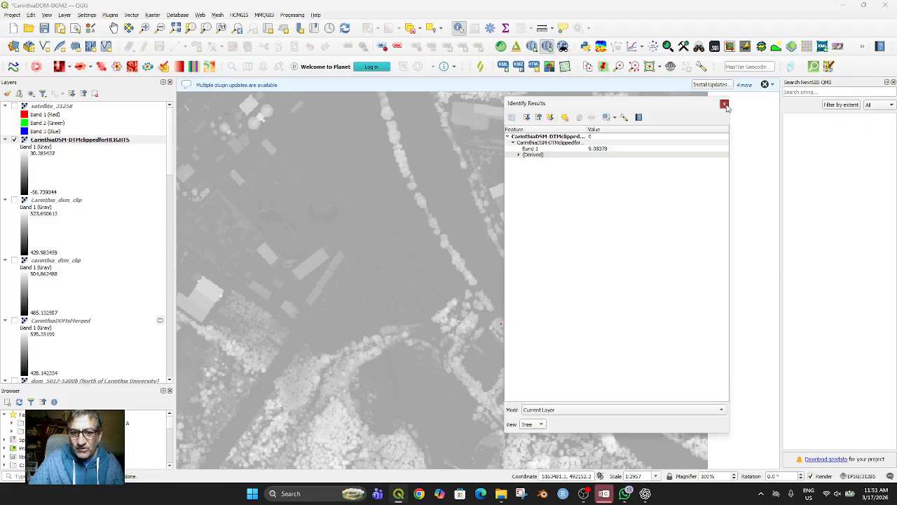
{"action": "left_click", "coordinate": [724, 105]}
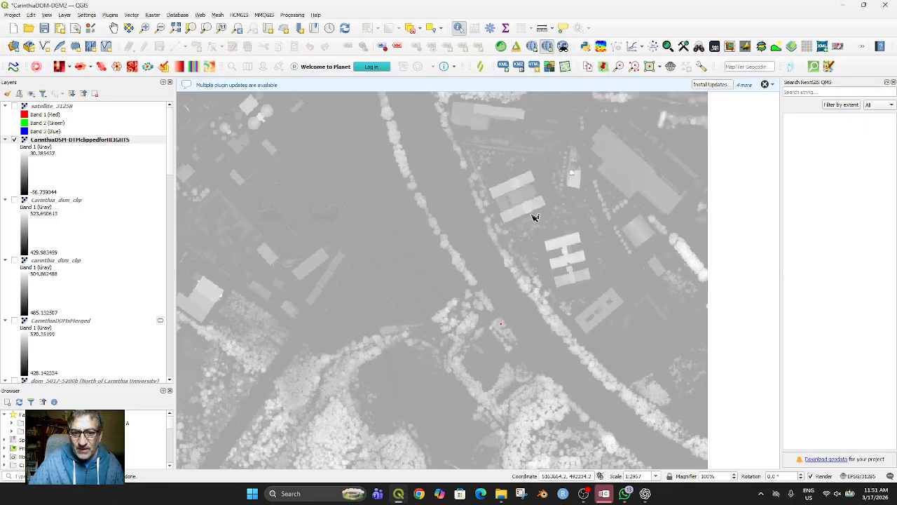
{"action": "left_click", "coordinate": [461, 261]}
{"action": "left_click", "coordinate": [725, 104]}
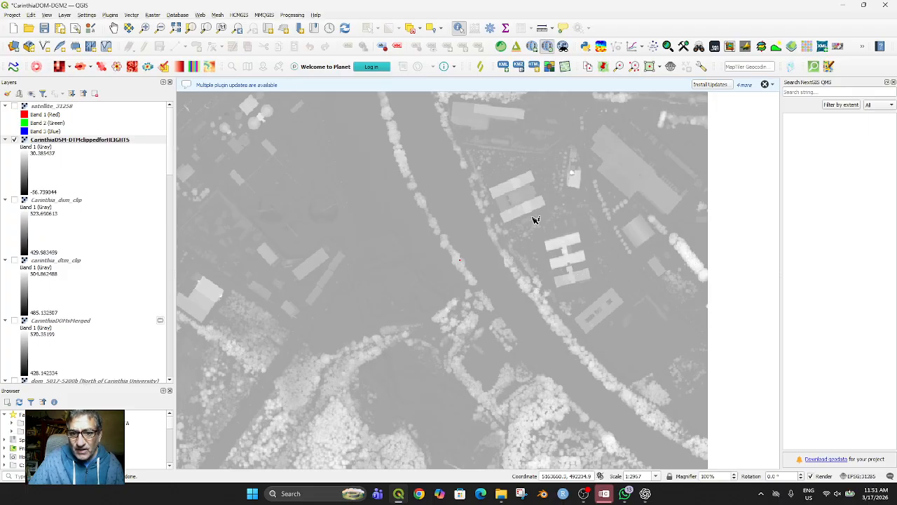
Identify the height values at the small trees east of the two-wing riverside building and at the low structure south of it.
{"action": "left_click", "coordinate": [564, 190]}
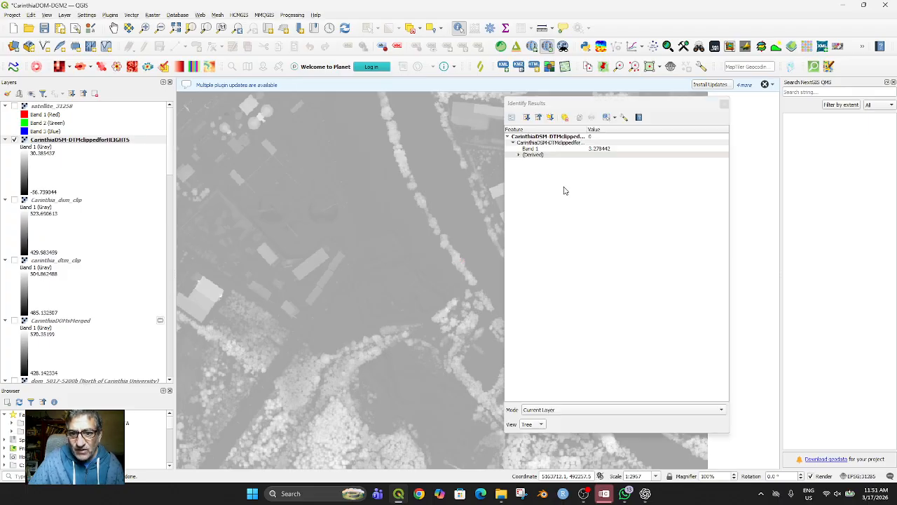
{"action": "left_click", "coordinate": [724, 104]}
{"action": "scroll", "coordinate": [603, 188], "scroll_direction": "up", "scroll_amount": 2}
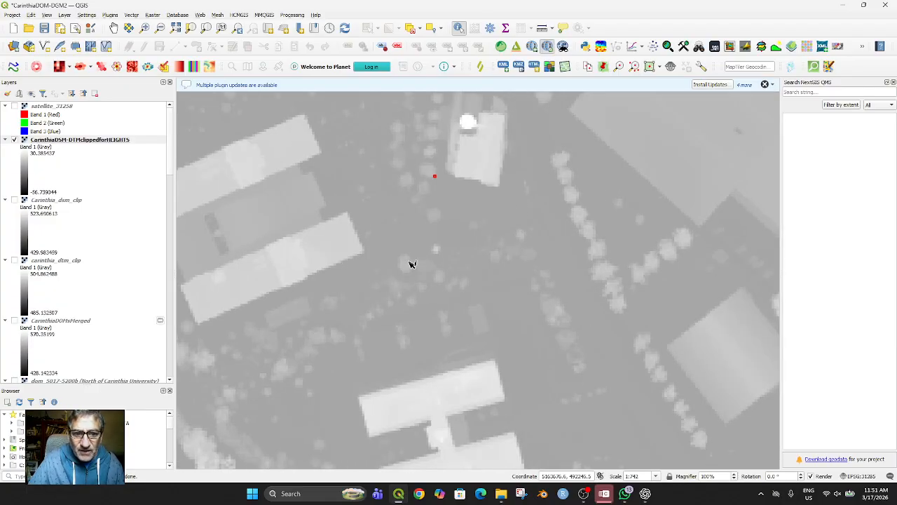
{"action": "left_click", "coordinate": [408, 262]}
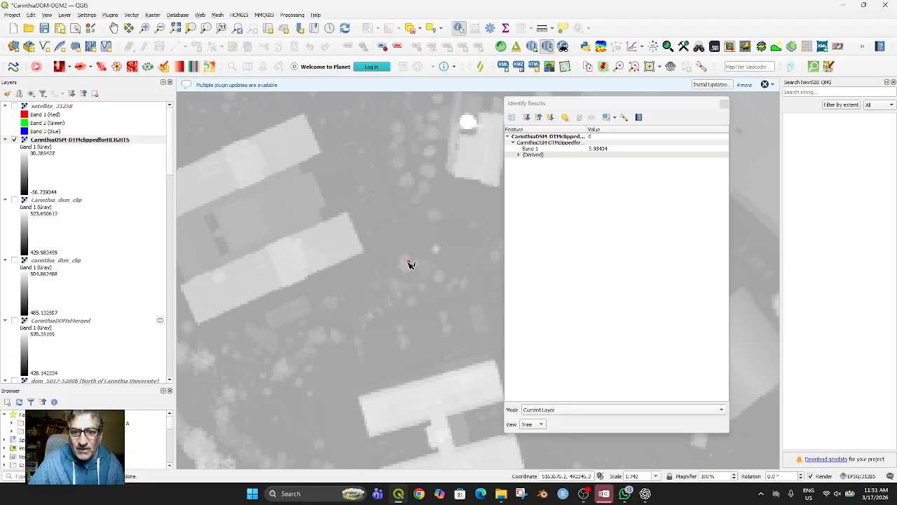
{"action": "left_click", "coordinate": [724, 103]}
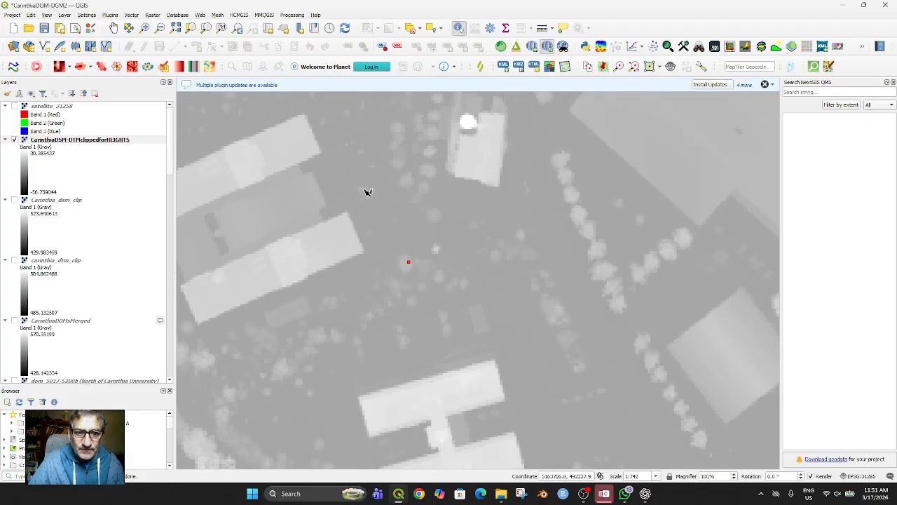
{"action": "left_click", "coordinate": [363, 190]}
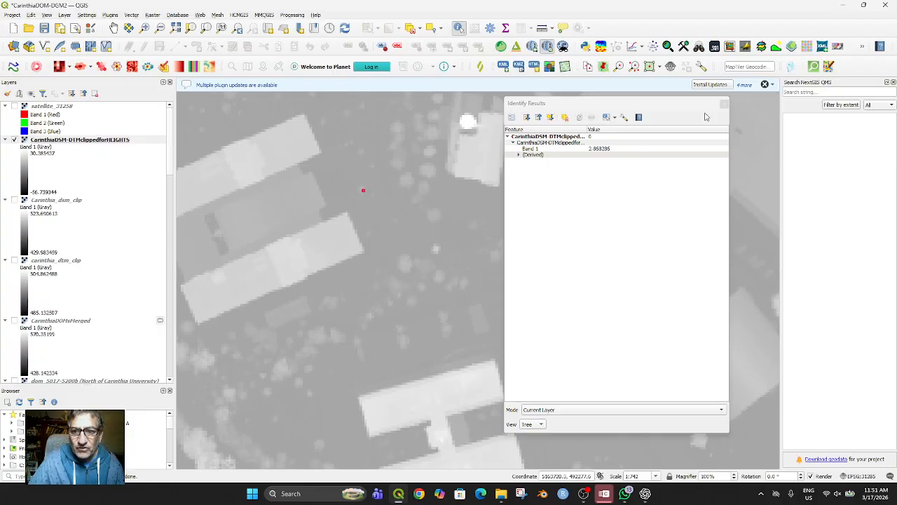
{"action": "left_click", "coordinate": [724, 104]}
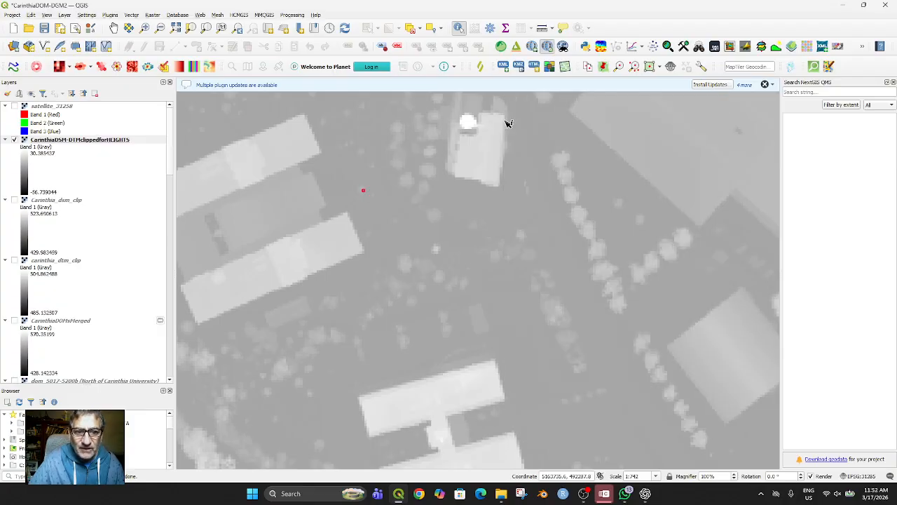
{"action": "left_click", "coordinate": [287, 313]}
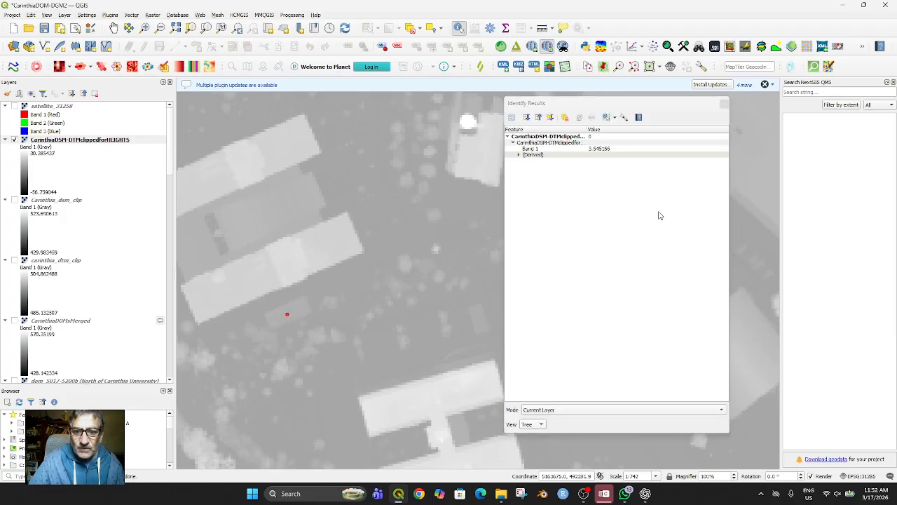
{"action": "left_click", "coordinate": [724, 104]}
Identify the height values across the two-wing riverside building, covering its northern wing, lower central roof and dark courtyard gaps.
{"action": "left_click_drag", "start_coordinate": [503, 214], "coordinate": [633, 183]}
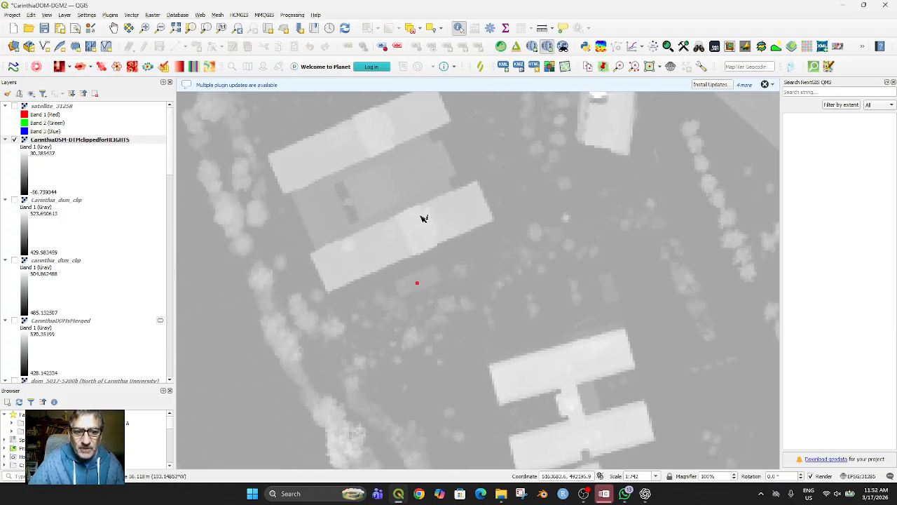
{"action": "left_click", "coordinate": [317, 219]}
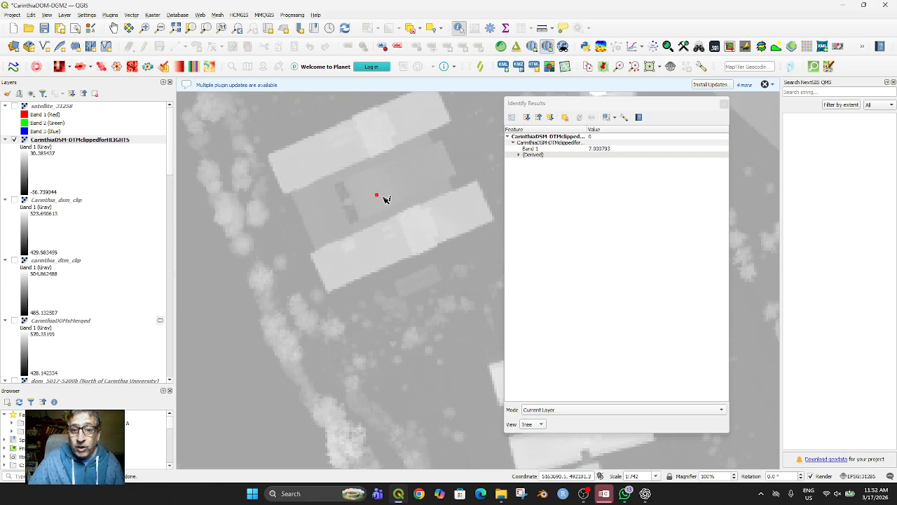
{"action": "left_click", "coordinate": [414, 118]}
{"action": "left_click", "coordinate": [419, 173]}
{"action": "left_click", "coordinate": [431, 168]}
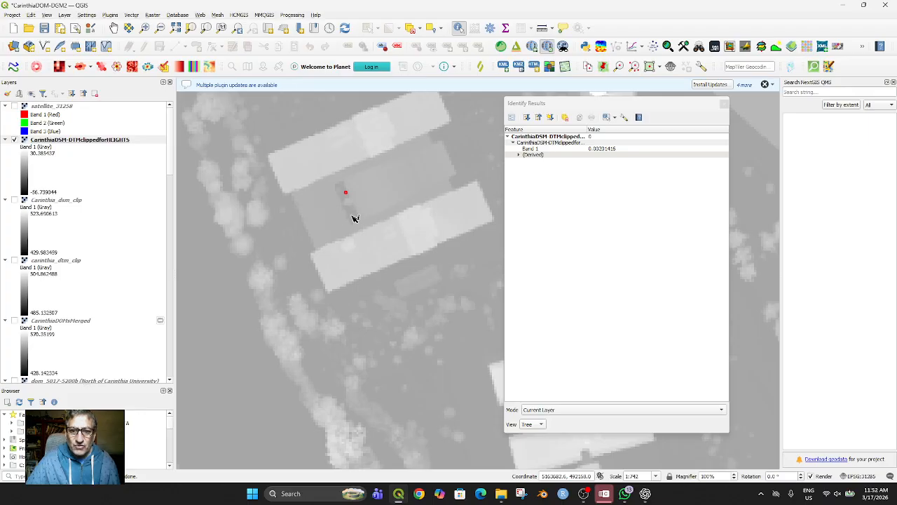
{"action": "left_click", "coordinate": [344, 192]}
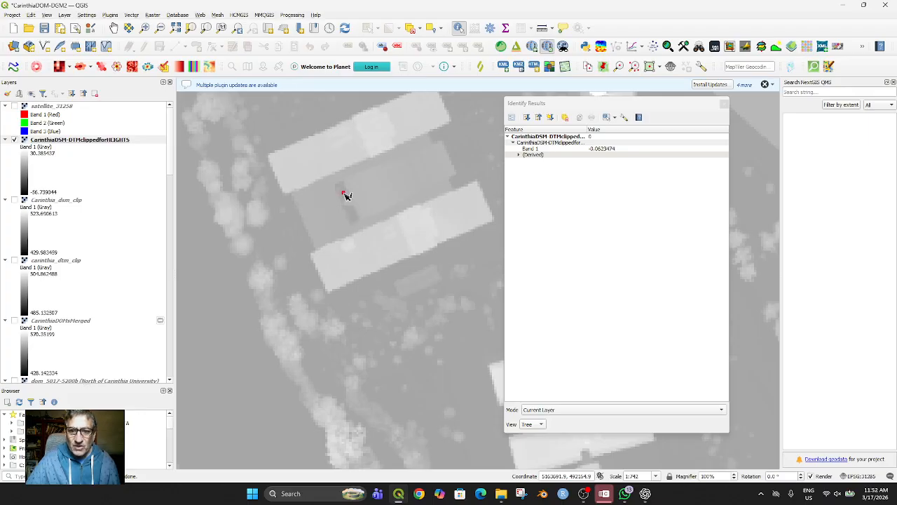
{"action": "left_click", "coordinate": [351, 214]}
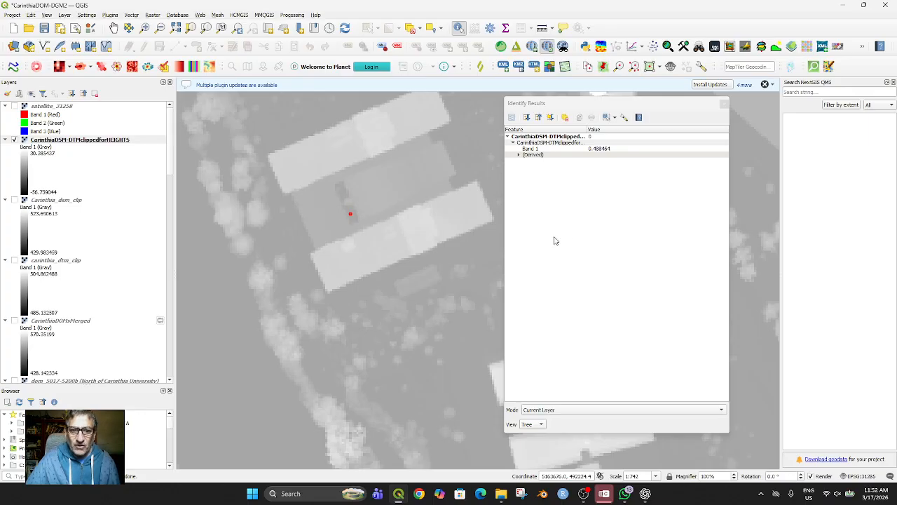
{"action": "left_click", "coordinate": [724, 104]}
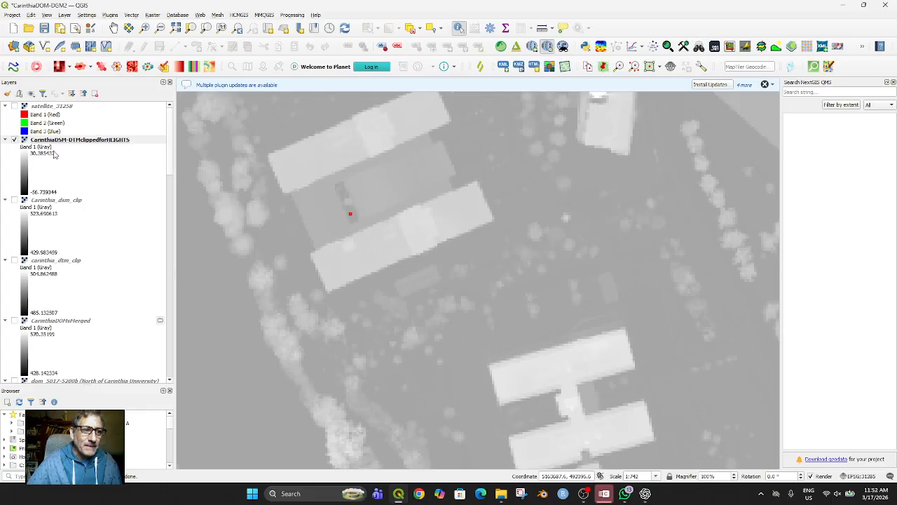
Show the satellite_31258 layer and identify its band values on the southern wing and central roof of the riverside building.
{"action": "left_click", "coordinate": [14, 105]}
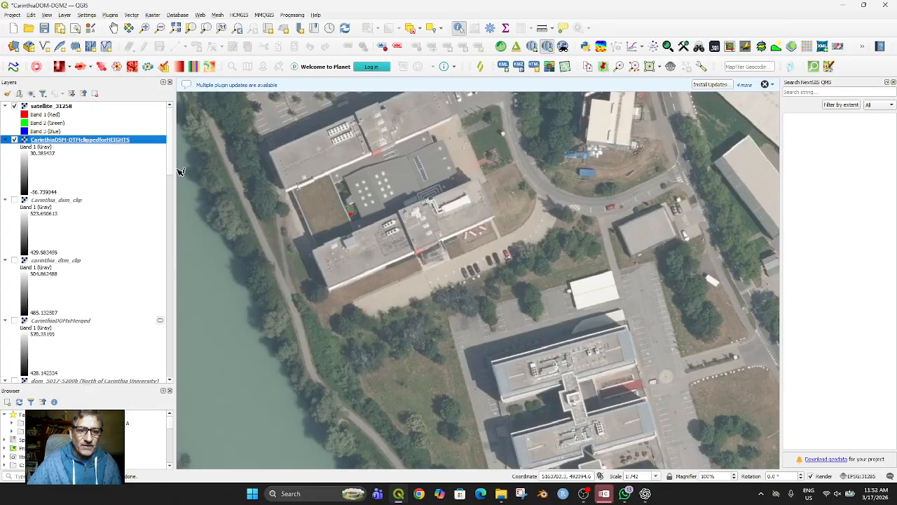
{"action": "left_click", "coordinate": [59, 106]}
{"action": "left_click", "coordinate": [456, 218]}
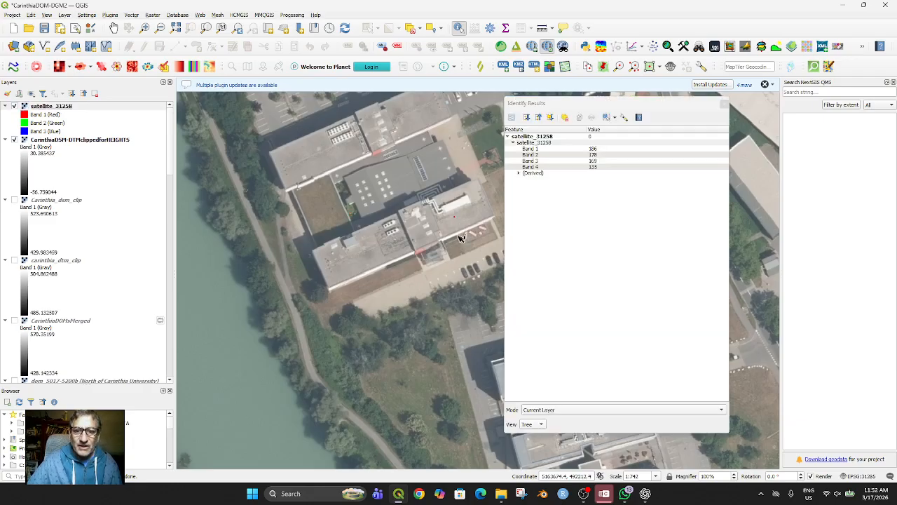
{"action": "left_click", "coordinate": [432, 161]}
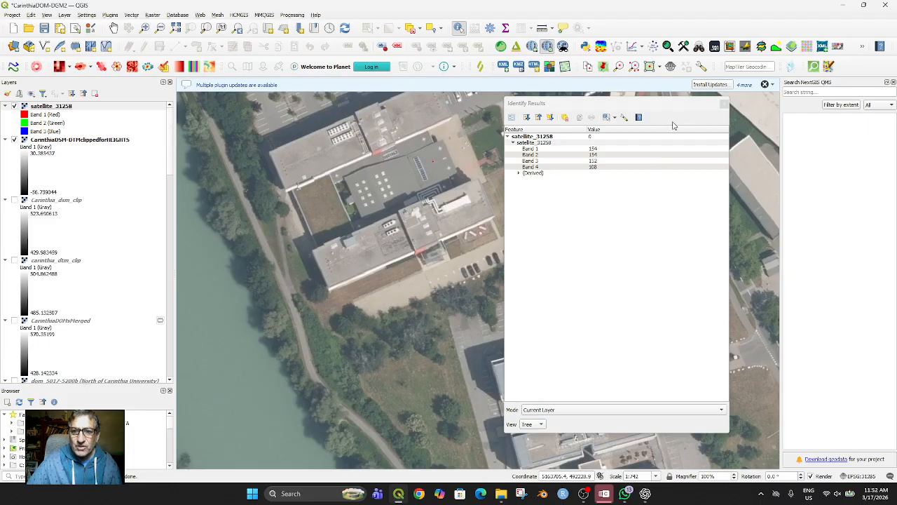
{"action": "left_click", "coordinate": [724, 103]}
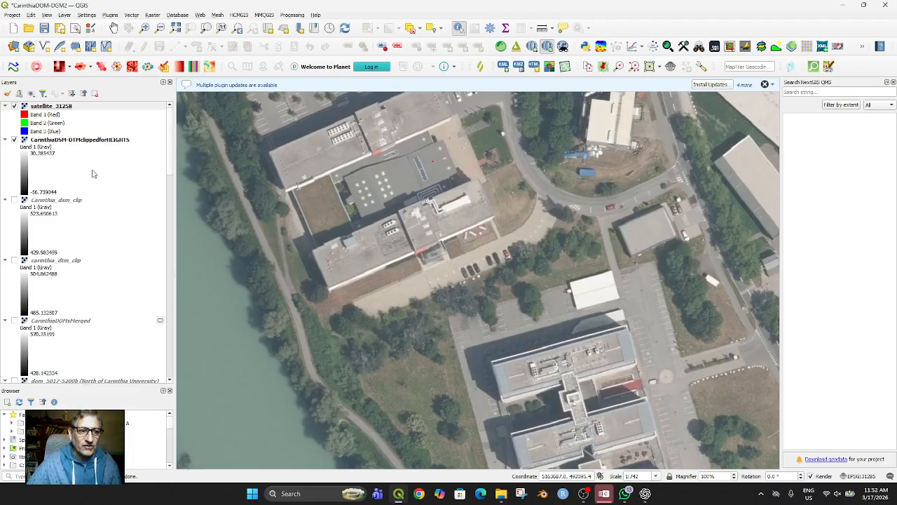
Identify CarinthiaDSM-DTMclippedforHEIGHTS values under the satellite image on the building's central roof and the eastern part of its southern wing.
{"action": "left_click", "coordinate": [66, 141]}
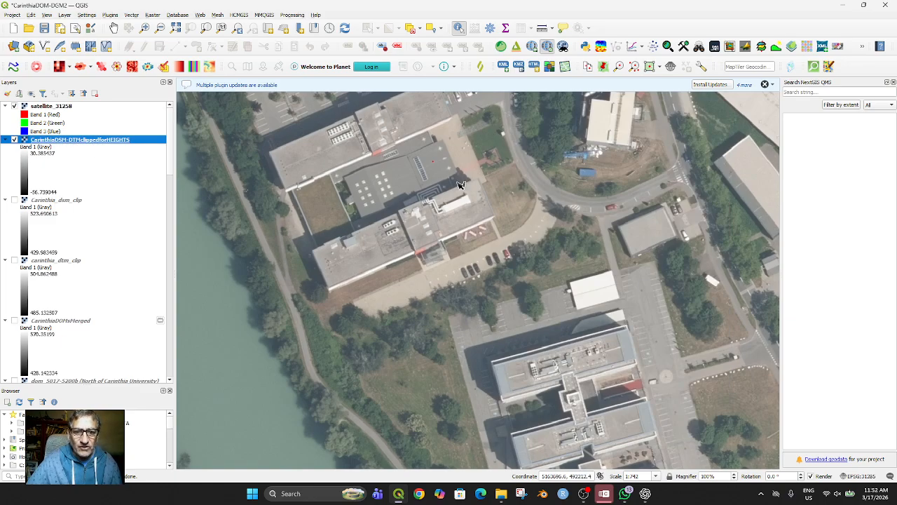
{"action": "left_click", "coordinate": [436, 173]}
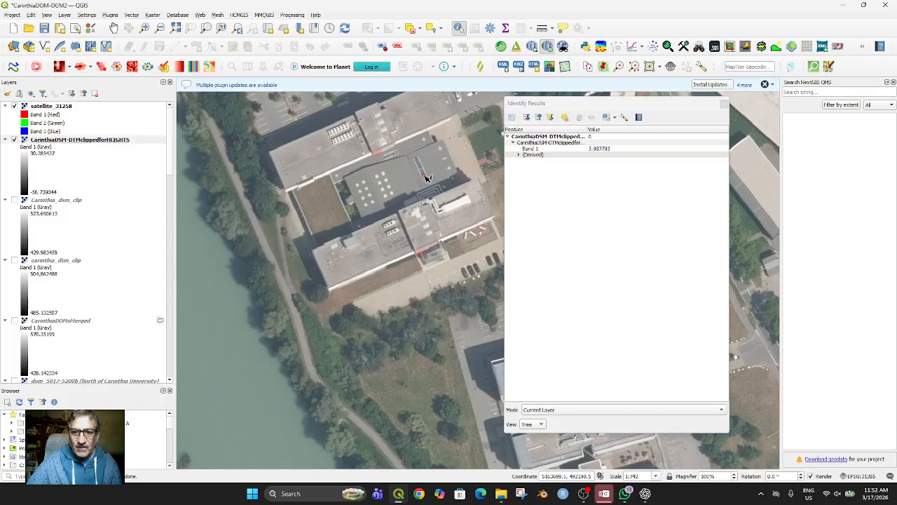
{"action": "left_click", "coordinate": [456, 206]}
{"action": "left_click", "coordinate": [458, 217]}
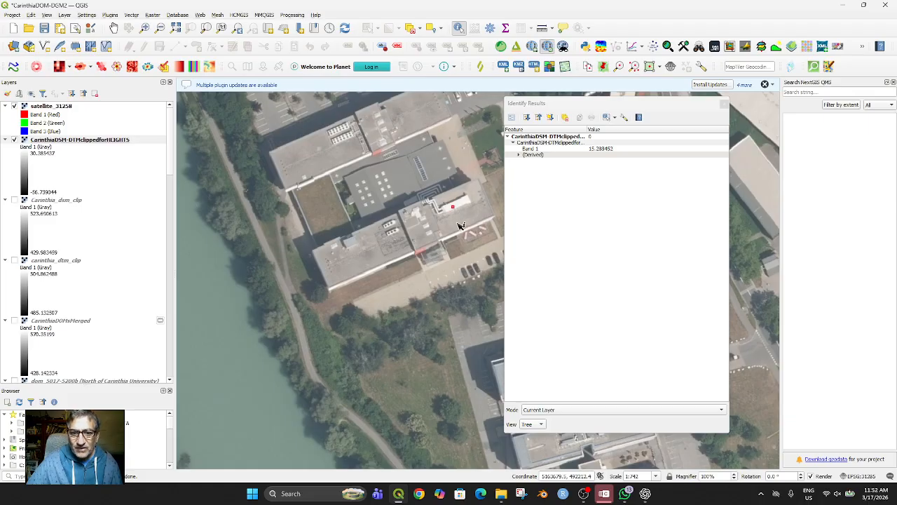
{"action": "left_click", "coordinate": [475, 216]}
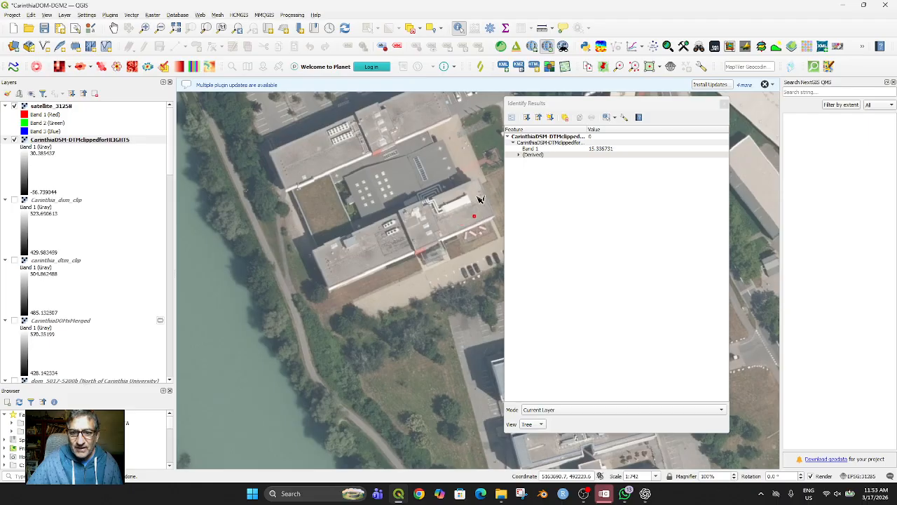
{"action": "left_click", "coordinate": [475, 197]}
{"action": "left_click", "coordinate": [469, 190]}
Identify the height values at several points on the middle section of the southern wing's roof, including its southern edge.
{"action": "left_click", "coordinate": [415, 211]}
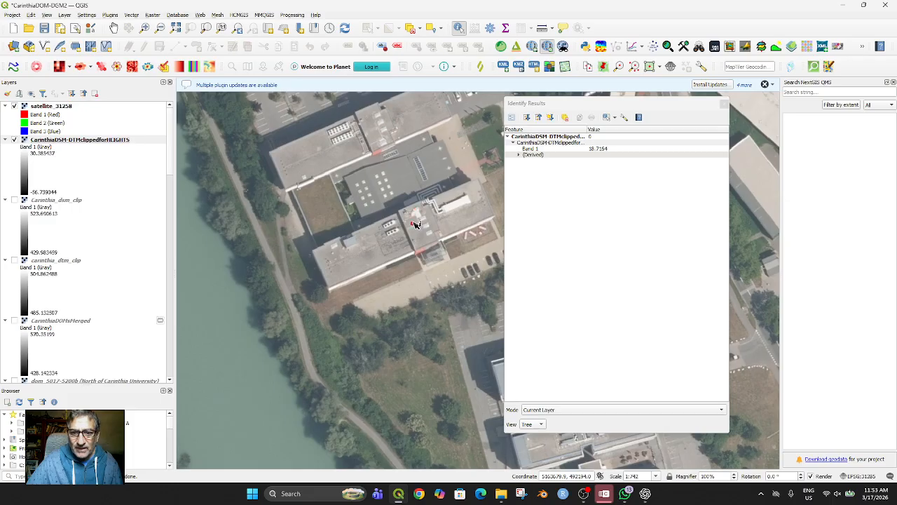
{"action": "left_click", "coordinate": [420, 239]}
{"action": "left_click", "coordinate": [426, 208]}
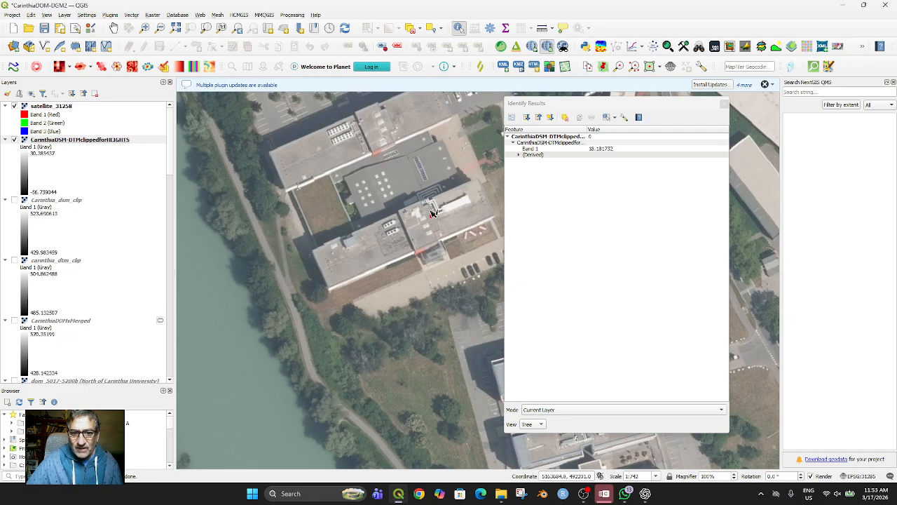
{"action": "left_click", "coordinate": [420, 240]}
{"action": "left_click", "coordinate": [425, 240]}
{"action": "left_click", "coordinate": [430, 233]}
{"action": "left_click", "coordinate": [435, 223]}
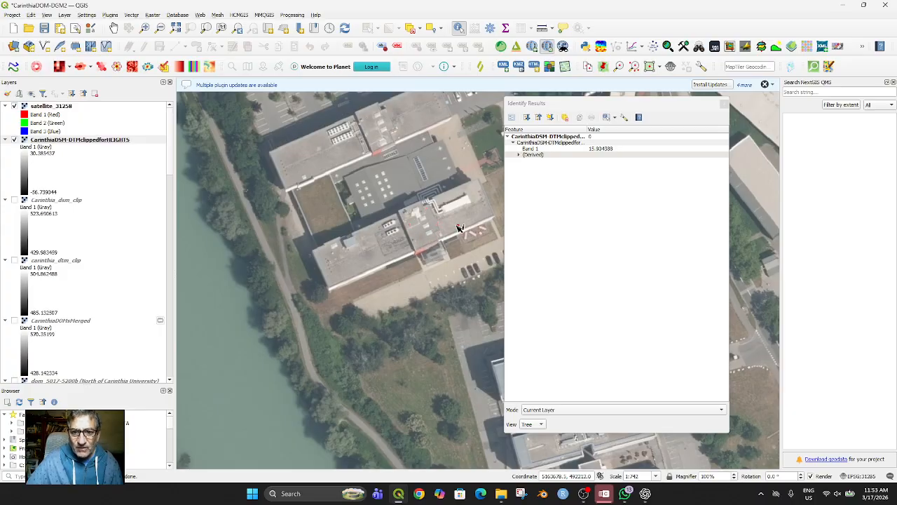
Identify the height values at several points on the eastern section of the building's northern wing roof.
{"action": "left_click", "coordinate": [370, 133]}
{"action": "left_click", "coordinate": [374, 111]}
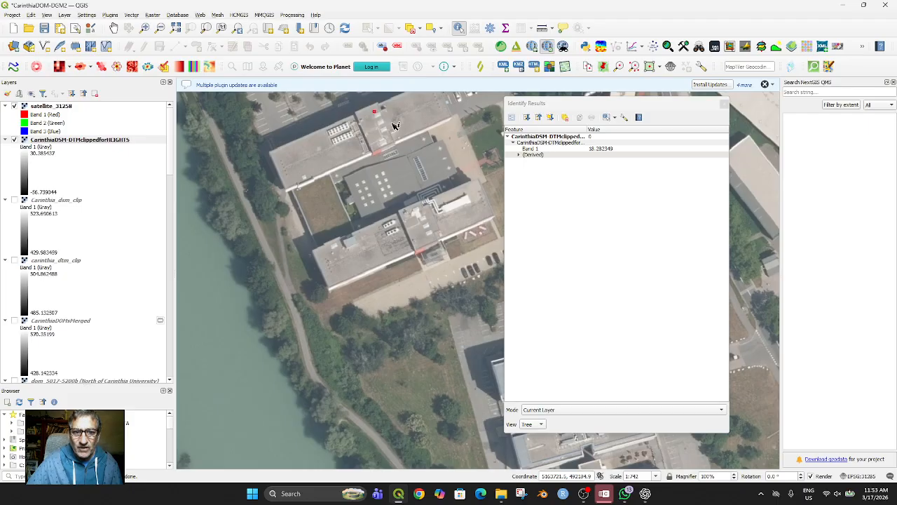
{"action": "left_click", "coordinate": [384, 126]}
{"action": "left_click", "coordinate": [418, 126]}
{"action": "left_click", "coordinate": [417, 109]}
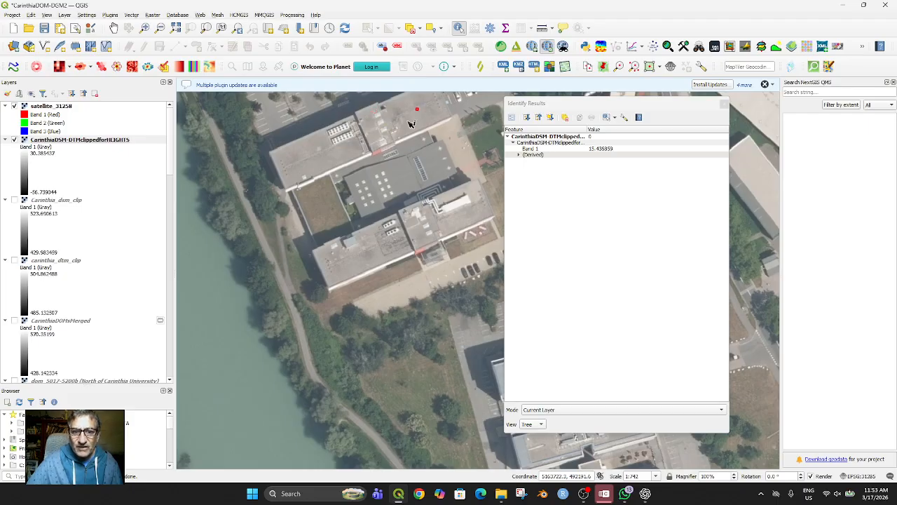
Identify the height values on the dark low roof between the building's two wings.
{"action": "left_click", "coordinate": [401, 173]}
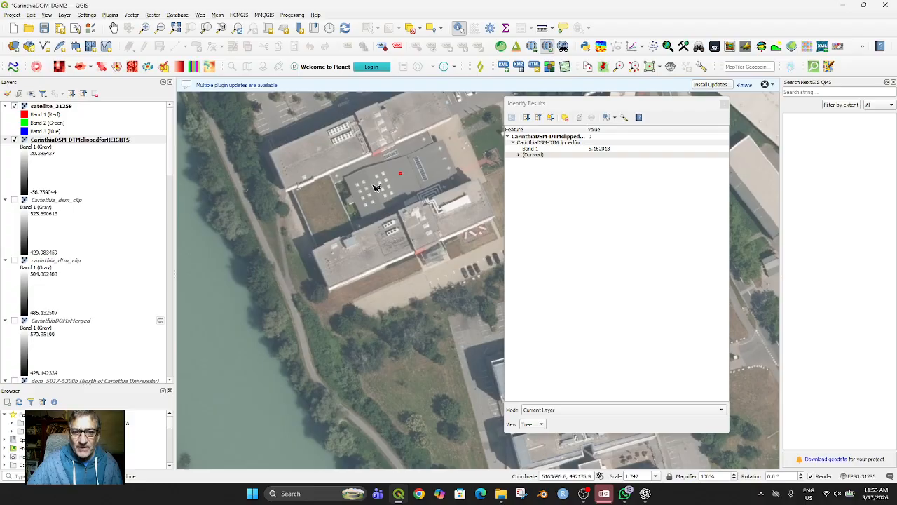
{"action": "left_click", "coordinate": [407, 178]}
{"action": "left_click", "coordinate": [408, 170]}
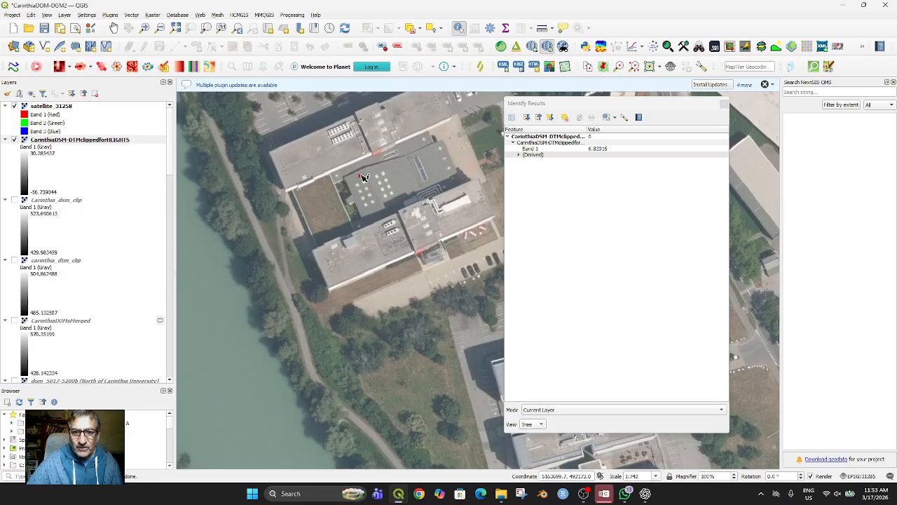
Identify the height values along the narrow planted gap between the low central roof and the brown rectangular courtyard area.
{"action": "left_click", "coordinate": [348, 214]}
{"action": "scroll", "coordinate": [350, 215], "scroll_direction": "up", "scroll_amount": 1}
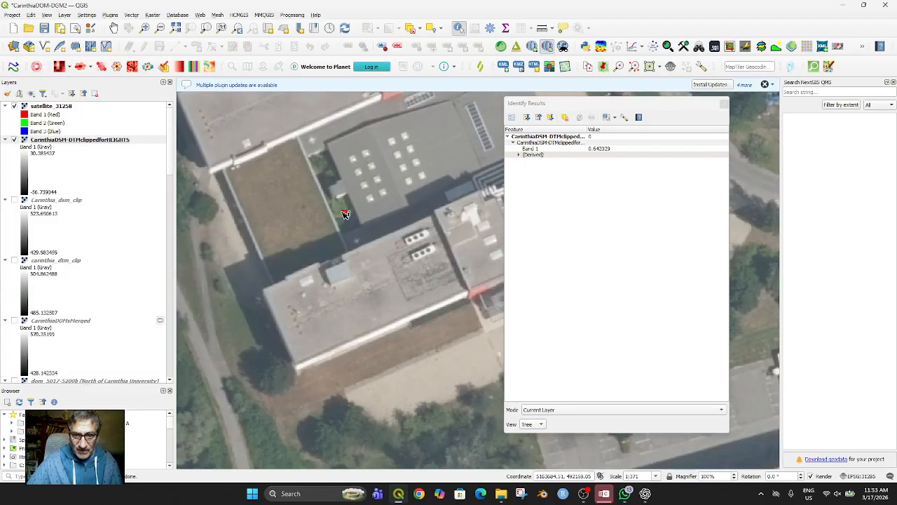
{"action": "left_click", "coordinate": [323, 175]}
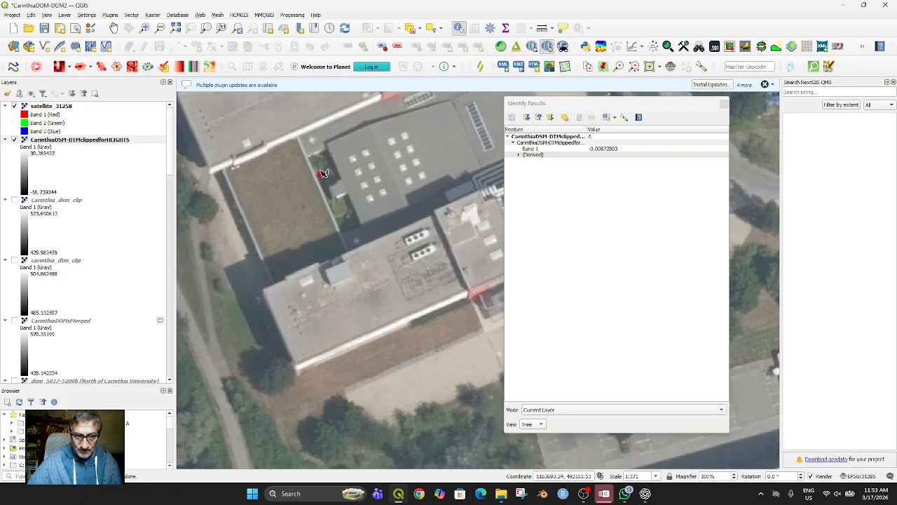
{"action": "left_click", "coordinate": [316, 170]}
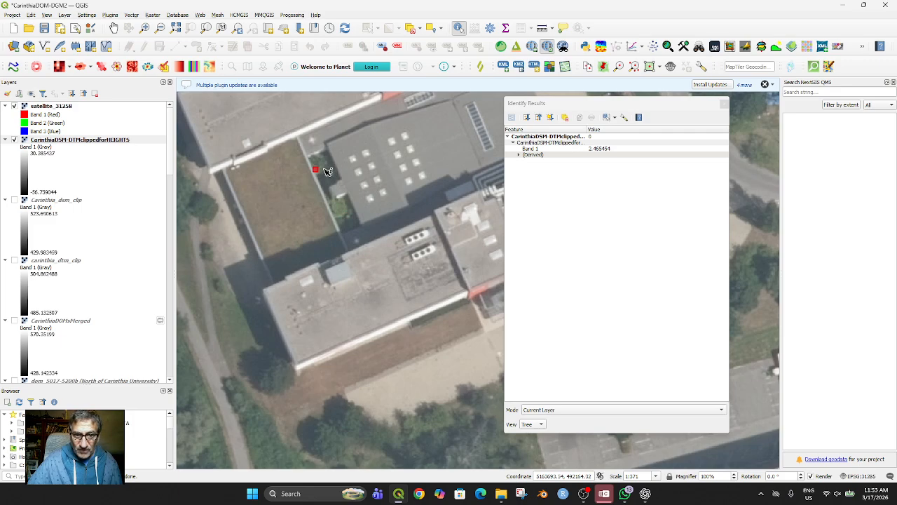
{"action": "left_click", "coordinate": [331, 169]}
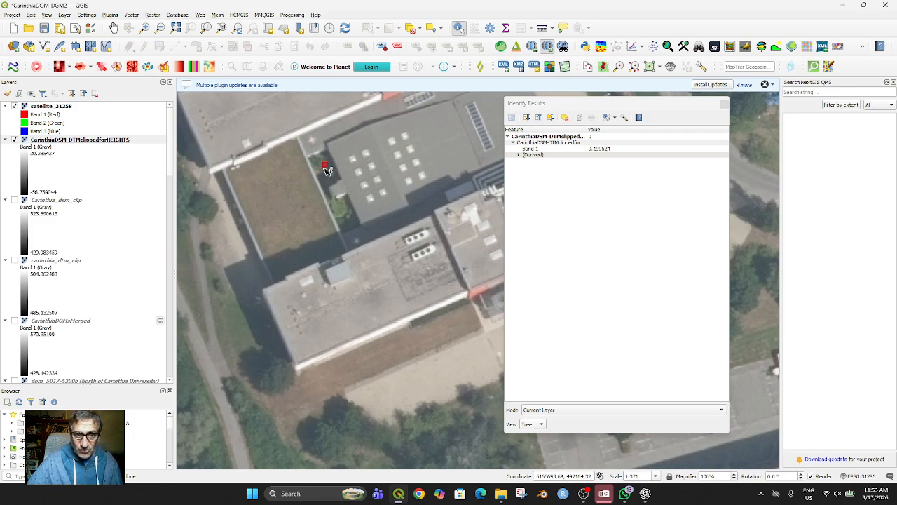
{"action": "left_click", "coordinate": [341, 211]}
{"action": "left_click", "coordinate": [335, 207]}
{"action": "left_click", "coordinate": [343, 222]}
{"action": "left_click", "coordinate": [341, 221]}
Identify the height values on the brown courtyard area and the ground and paths west of the building, then dismiss the results.
{"action": "left_click", "coordinate": [306, 208]}
{"action": "left_click", "coordinate": [230, 236]}
{"action": "left_click_drag", "start_coordinate": [248, 252], "coordinate": [314, 250]}
{"action": "left_click", "coordinate": [265, 199]}
{"action": "left_click", "coordinate": [270, 279]}
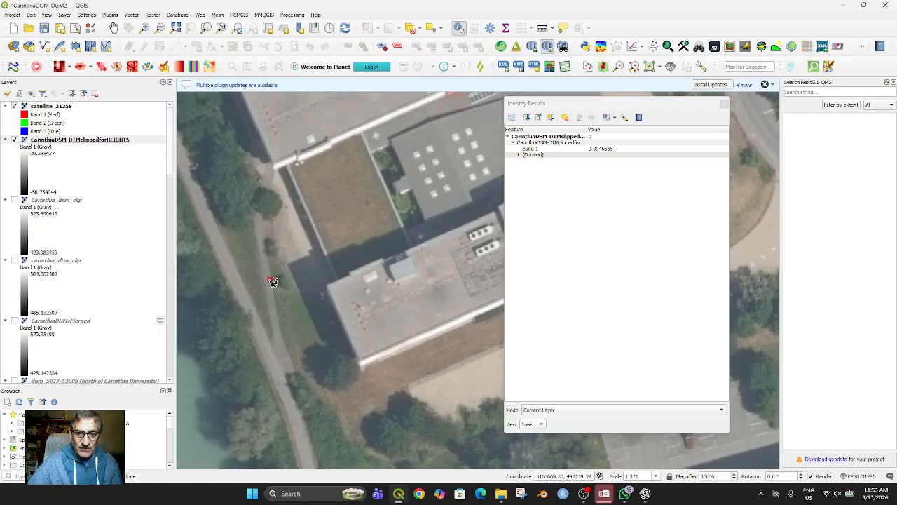
{"action": "left_click", "coordinate": [236, 284]}
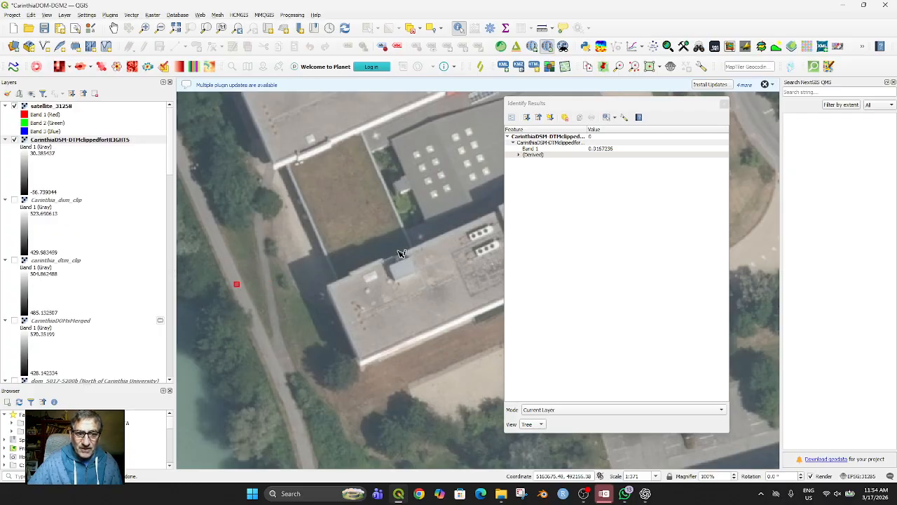
{"action": "scroll", "coordinate": [299, 341], "scroll_direction": "down", "scroll_amount": 1}
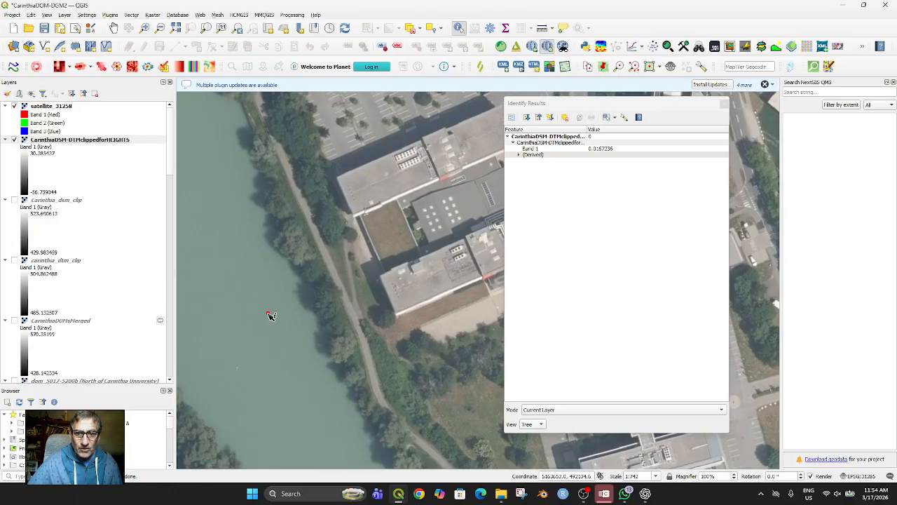
{"action": "left_click", "coordinate": [724, 104]}
Compare the satellite_31258 image with the heights raster over the full extent by hiding and reshowing the satellite layer.
{"action": "scroll", "coordinate": [489, 292], "scroll_direction": "down", "scroll_amount": 3}
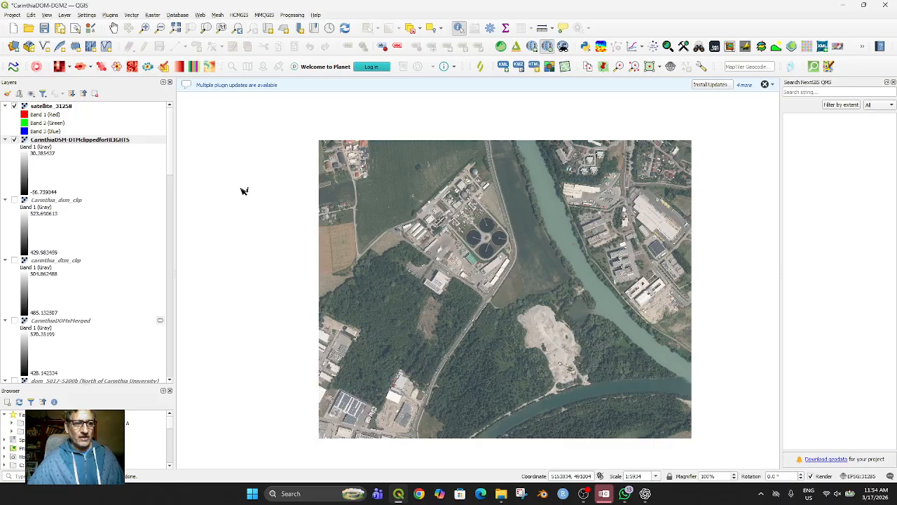
{"action": "left_click", "coordinate": [14, 106]}
{"action": "left_click", "coordinate": [14, 106]}
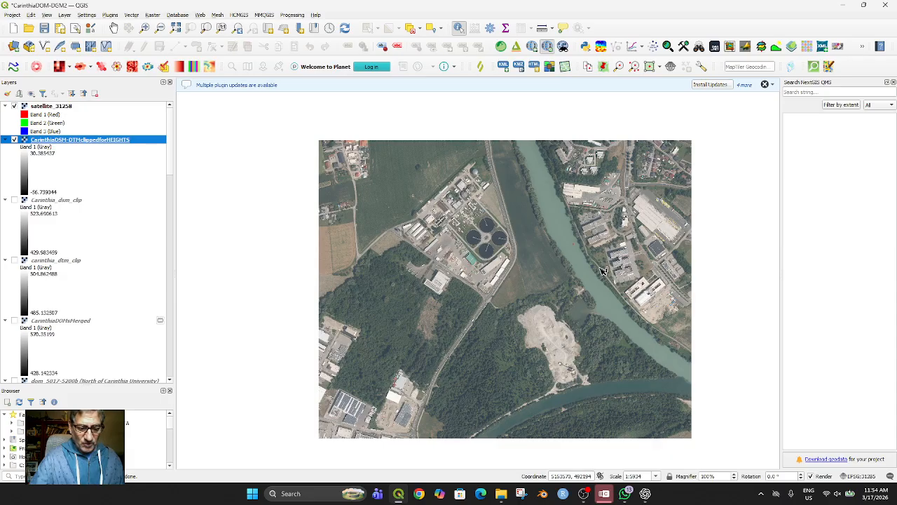
Identify the height value at the chimney of the industrial plant inside the loop road east of the two-wing building.
{"action": "scroll", "coordinate": [571, 280], "scroll_direction": "up", "scroll_amount": 2}
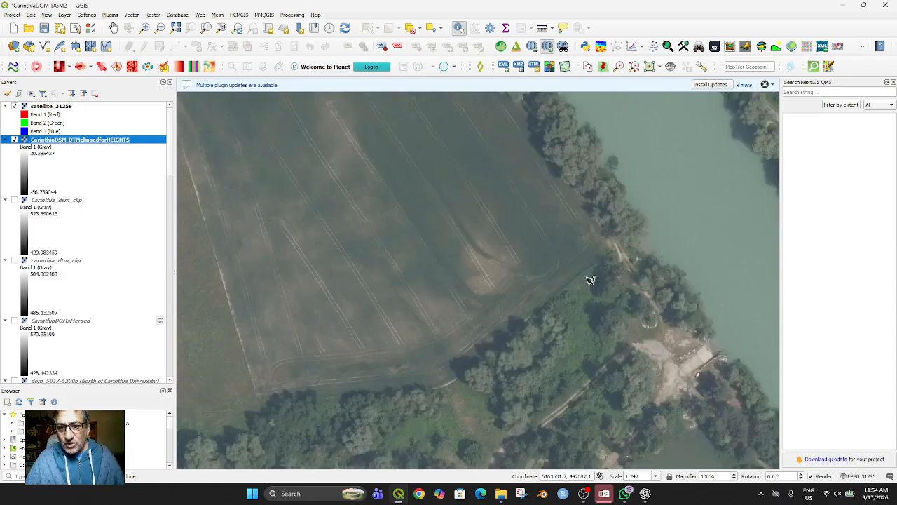
{"action": "scroll", "coordinate": [587, 280], "scroll_direction": "up", "scroll_amount": 1}
{"action": "left_click_drag", "start_coordinate": [621, 270], "coordinate": [422, 393]}
{"action": "left_click_drag", "start_coordinate": [554, 296], "coordinate": [423, 427]}
{"action": "left_click_drag", "start_coordinate": [547, 276], "coordinate": [535, 377]}
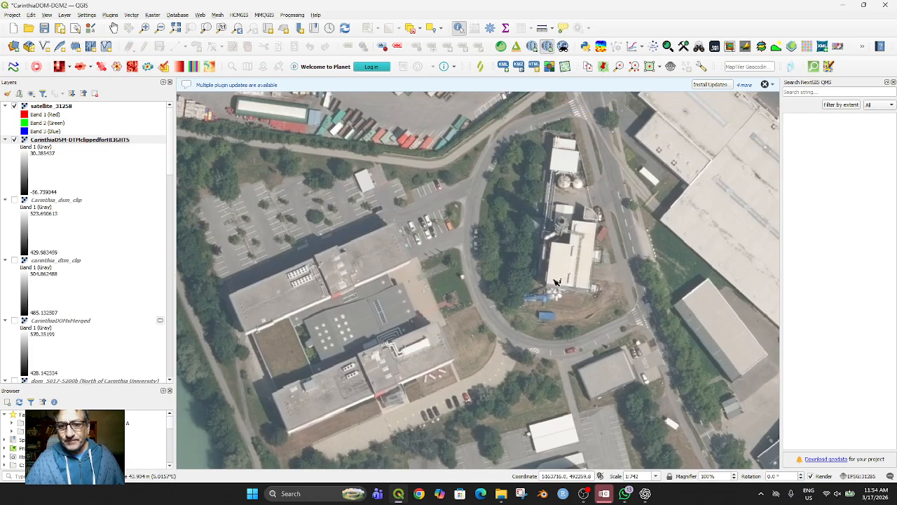
{"action": "left_click", "coordinate": [563, 223]}
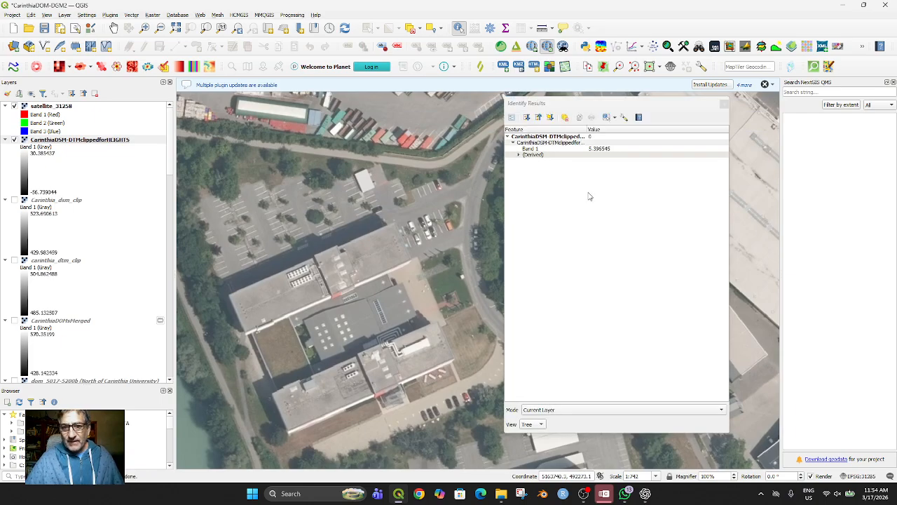
{"action": "left_click", "coordinate": [724, 103]}
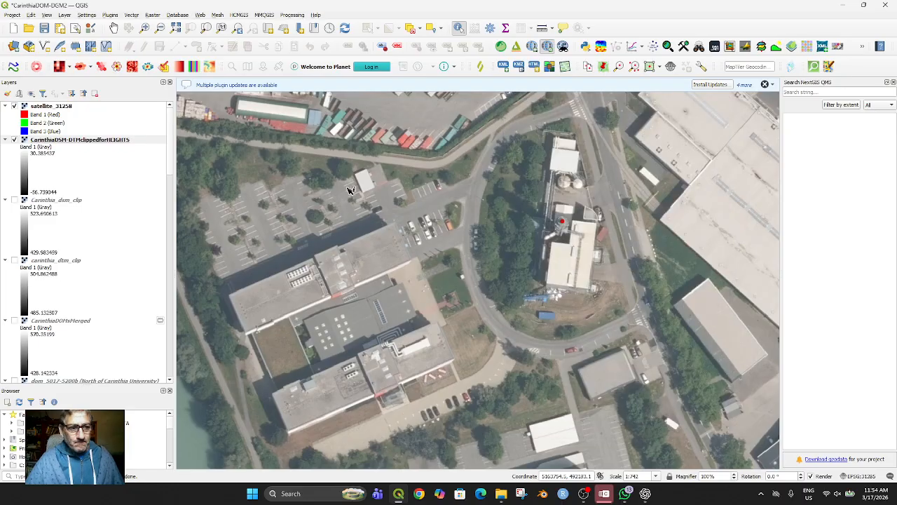
Select the CarinthiaDSM-DTMclippedforHEIGHTS layer and identify its values just south of the plant chimney and at the chimney's opening.
{"action": "left_click", "coordinate": [63, 142]}
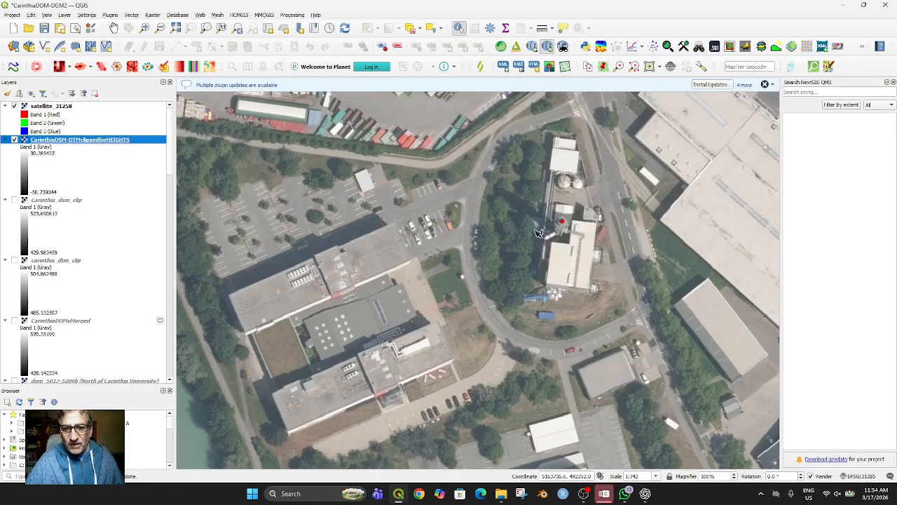
{"action": "left_click", "coordinate": [563, 226]}
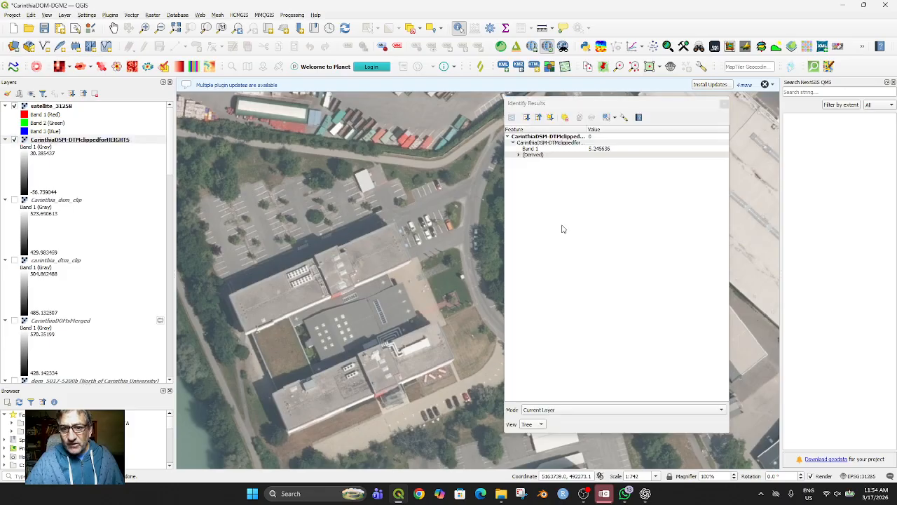
{"action": "left_click", "coordinate": [724, 103]}
{"action": "scroll", "coordinate": [519, 272], "scroll_direction": "up", "scroll_amount": 2}
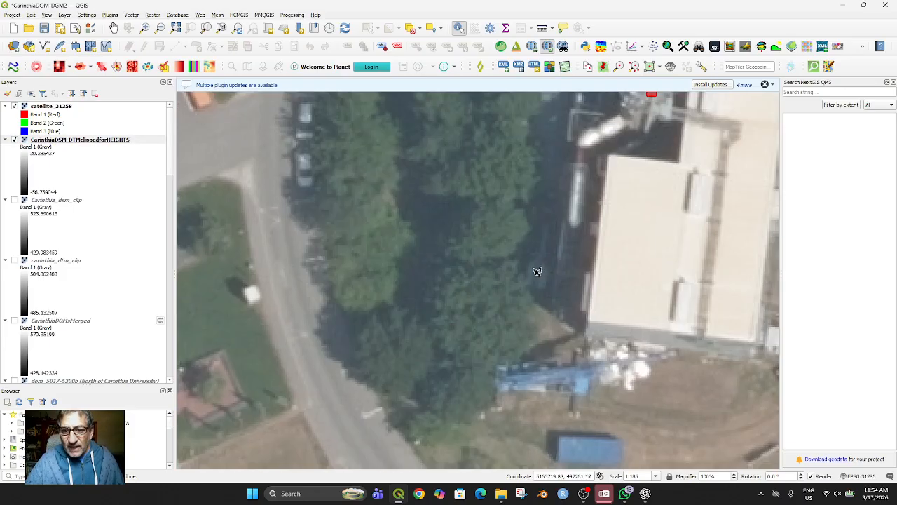
{"action": "left_click_drag", "start_coordinate": [610, 254], "coordinate": [551, 388]}
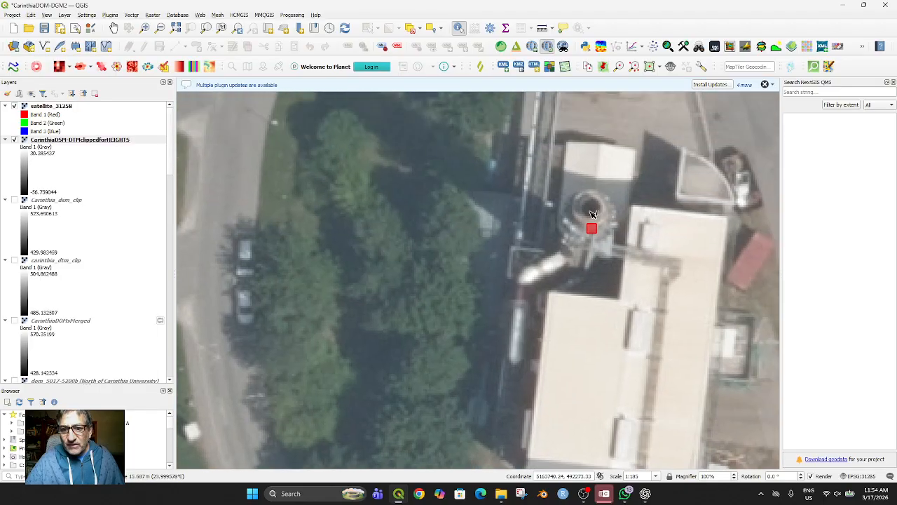
{"action": "left_click", "coordinate": [590, 213]}
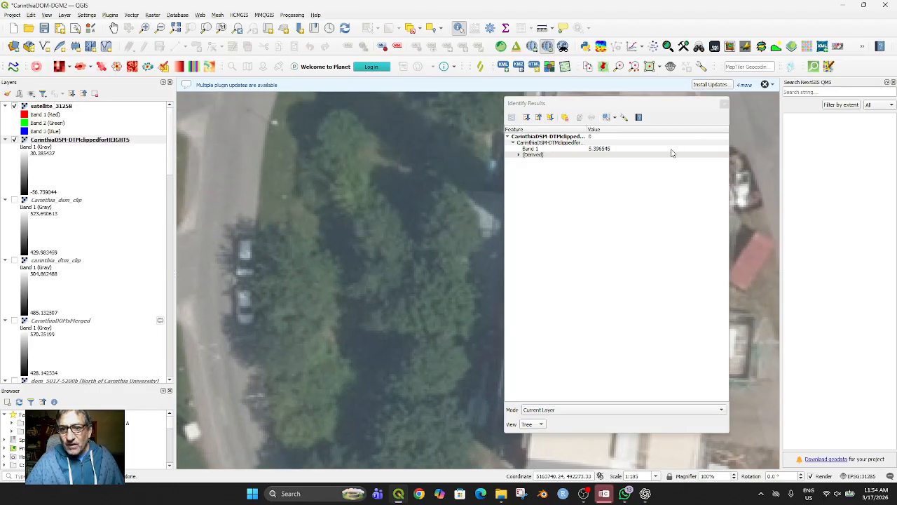
{"action": "left_click", "coordinate": [724, 103]}
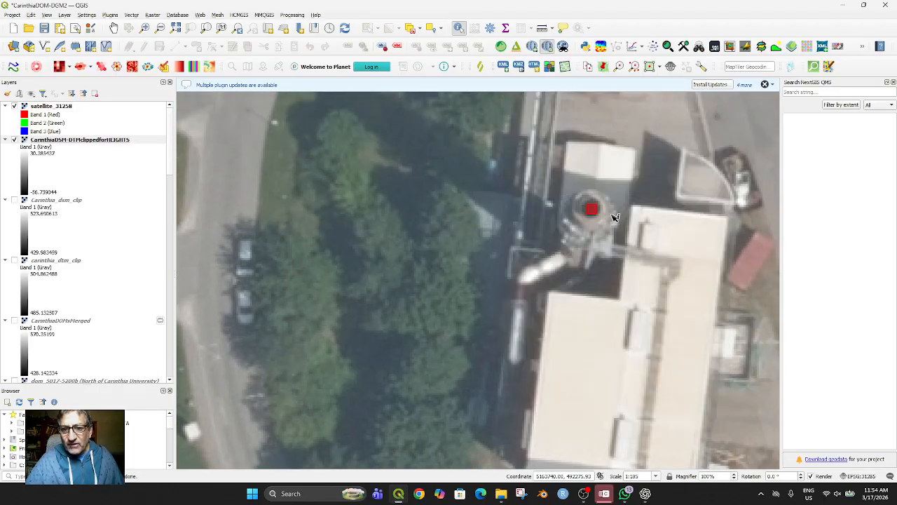
Hide satellite_31258, identify the height value of the bright round chimney spot in the raster, and show the satellite layer again.
{"action": "left_click", "coordinate": [14, 106]}
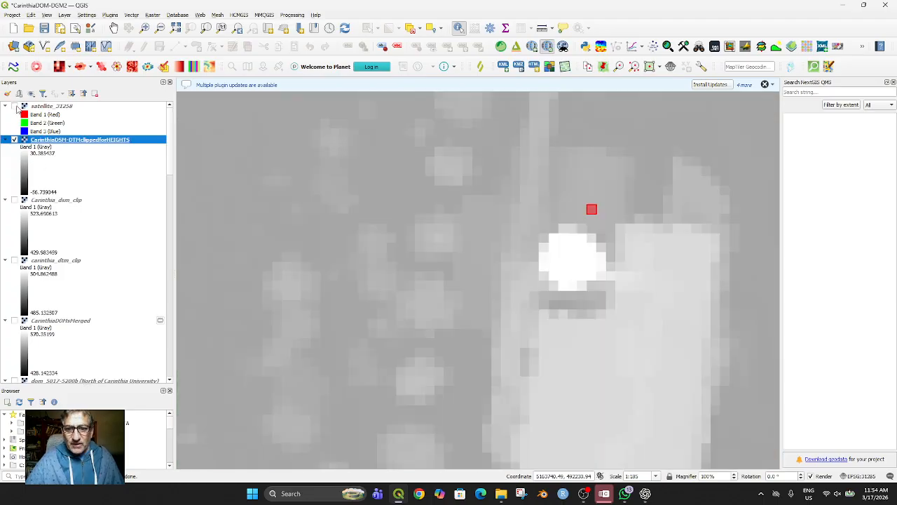
{"action": "left_click", "coordinate": [574, 261]}
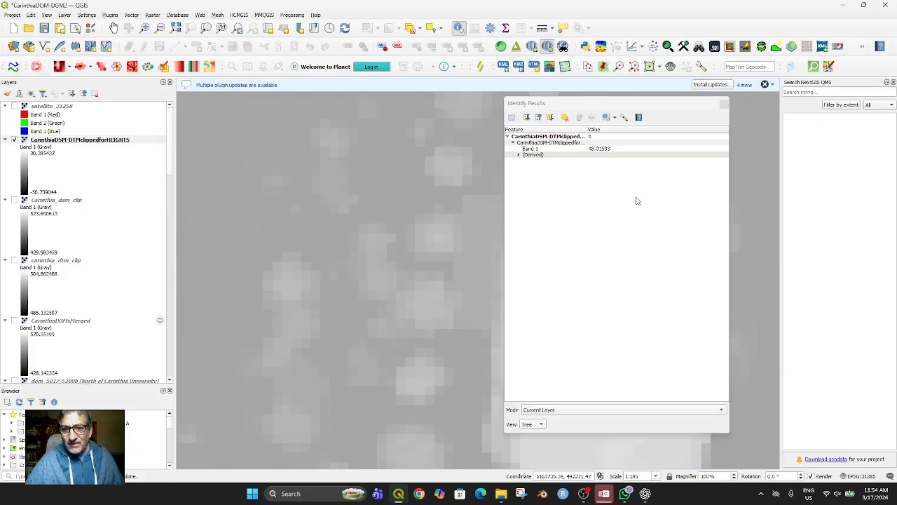
{"action": "left_click", "coordinate": [724, 103]}
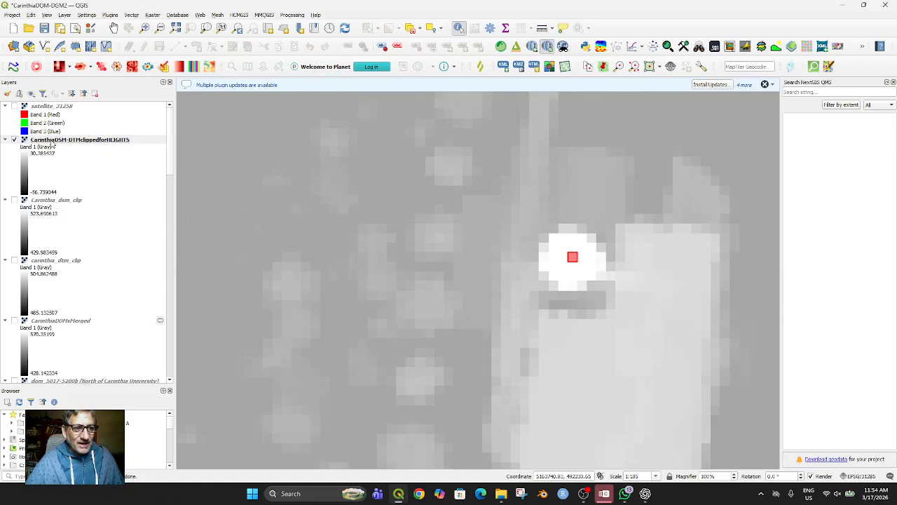
{"action": "left_click", "coordinate": [14, 107]}
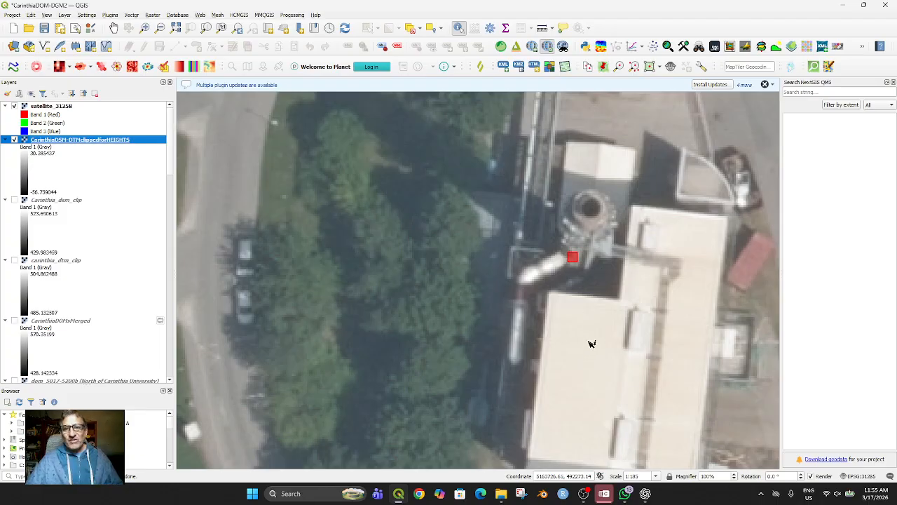
Identify the height values over the satellite image at the chimney's southern base, the adjoining plant roof's northern edge and the chimney opening.
{"action": "scroll", "coordinate": [590, 347], "scroll_direction": "down", "scroll_amount": 3}
{"action": "left_click_drag", "start_coordinate": [577, 379], "coordinate": [547, 363]}
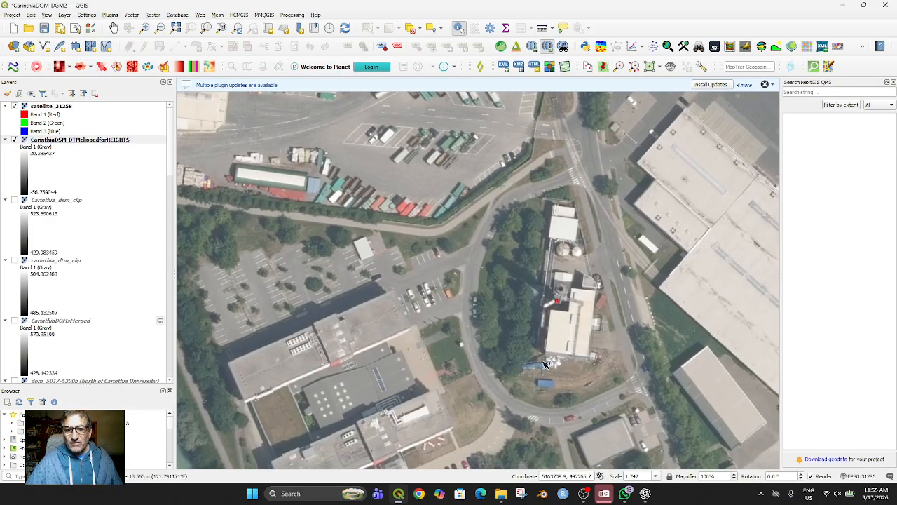
{"action": "scroll", "coordinate": [559, 310], "scroll_direction": "down", "scroll_amount": 1}
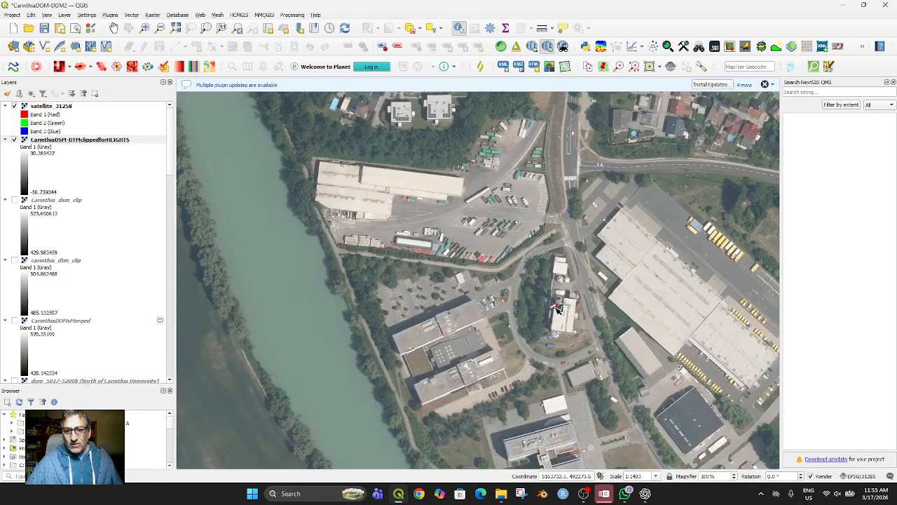
{"action": "scroll", "coordinate": [561, 312], "scroll_direction": "up", "scroll_amount": 2}
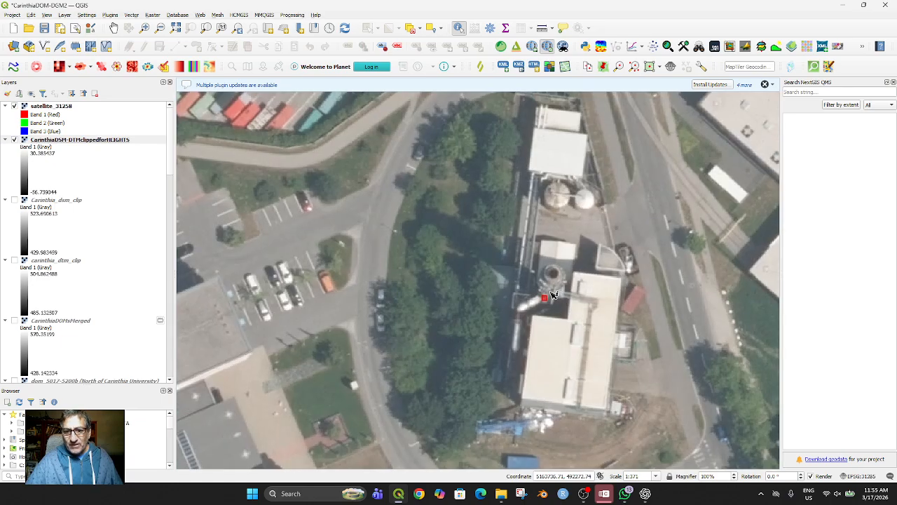
{"action": "left_click", "coordinate": [553, 293]}
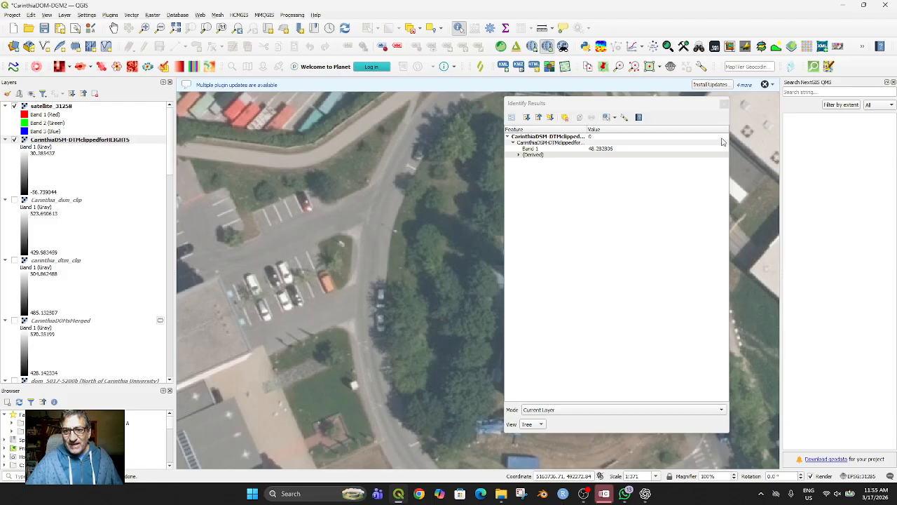
{"action": "left_click", "coordinate": [724, 103]}
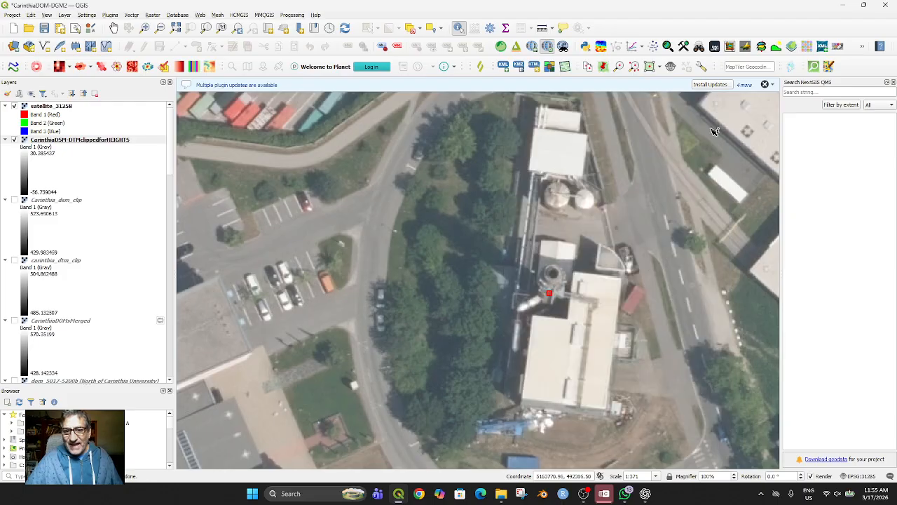
{"action": "left_click", "coordinate": [559, 316]}
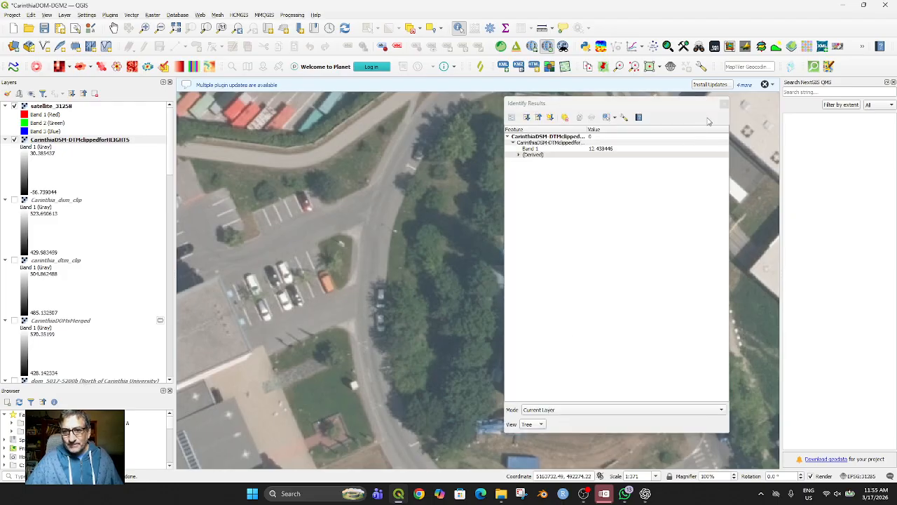
{"action": "left_click", "coordinate": [724, 103]}
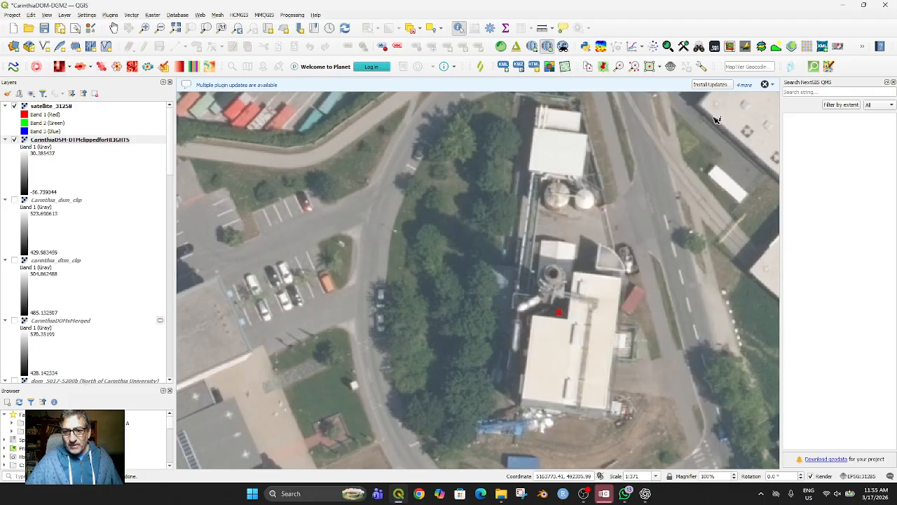
{"action": "left_click", "coordinate": [560, 276]}
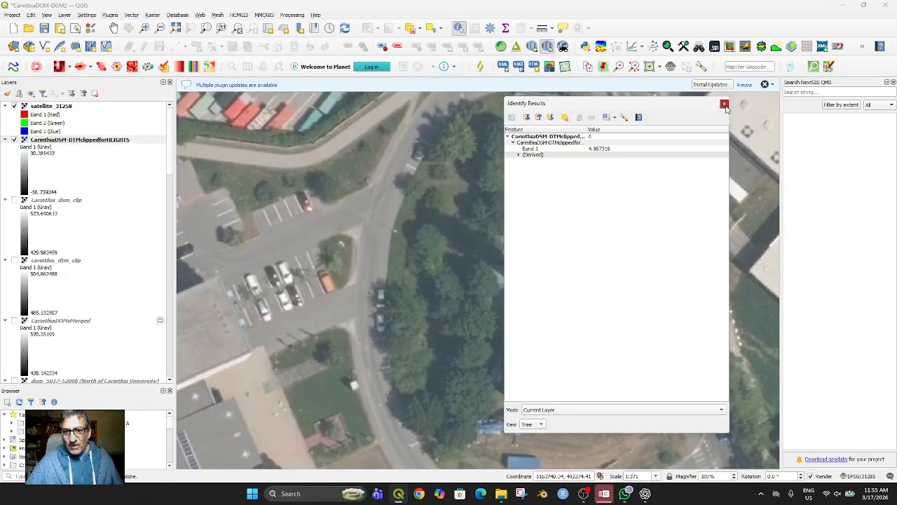
Identify the height values over the satellite image just northwest of the chimney opening, at the chimney's southern base, and at the duct to its southwest.
{"action": "left_click", "coordinate": [724, 103]}
{"action": "left_click", "coordinate": [549, 265]}
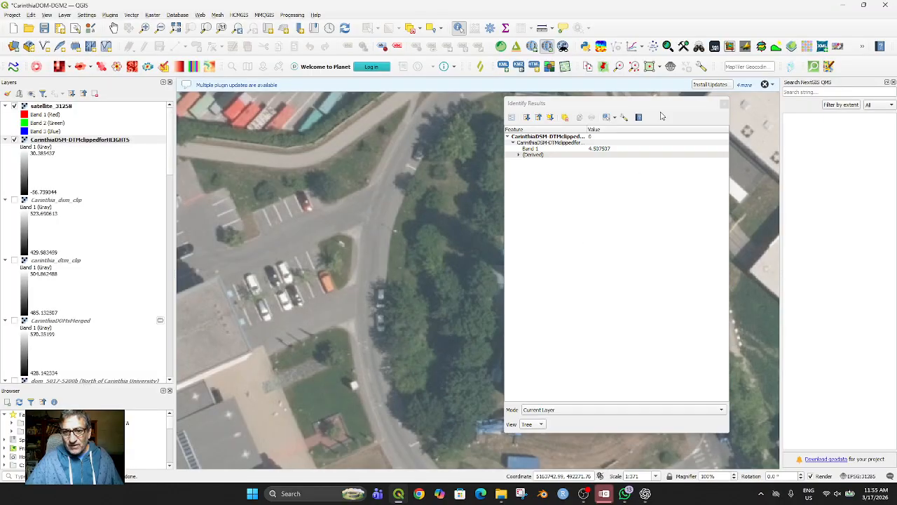
{"action": "left_click", "coordinate": [720, 106]}
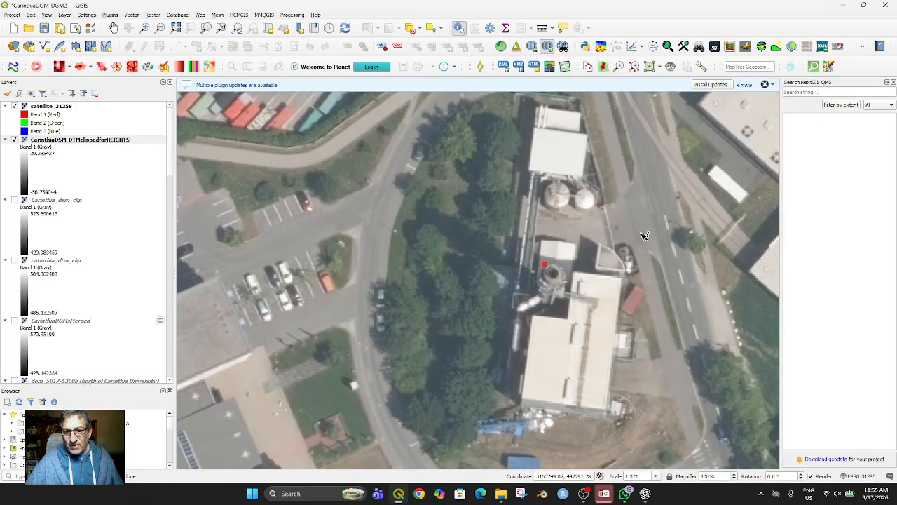
{"action": "left_click", "coordinate": [553, 296]}
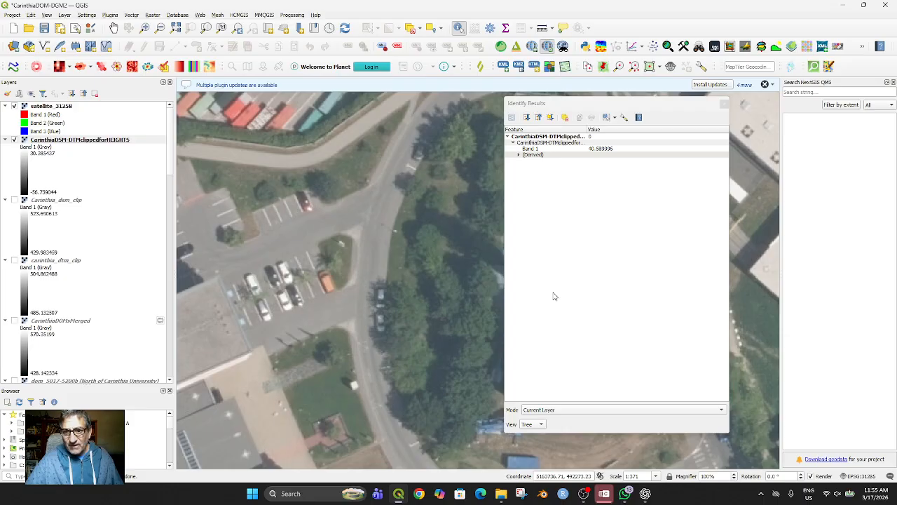
{"action": "left_click", "coordinate": [724, 104]}
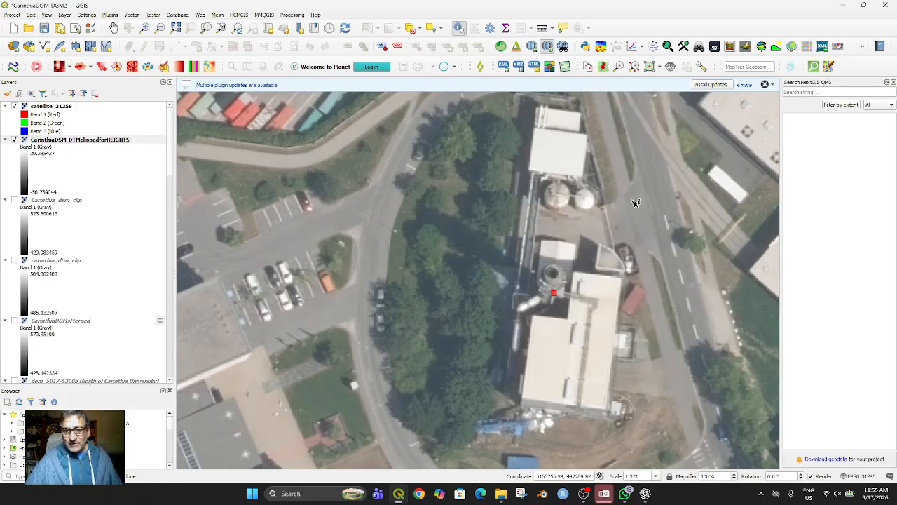
{"action": "left_click", "coordinate": [540, 306]}
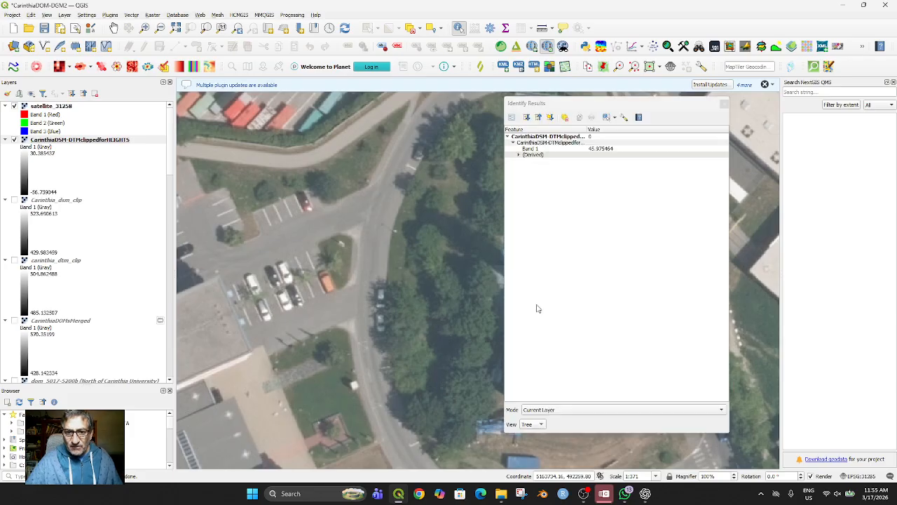
{"action": "left_click", "coordinate": [724, 104]}
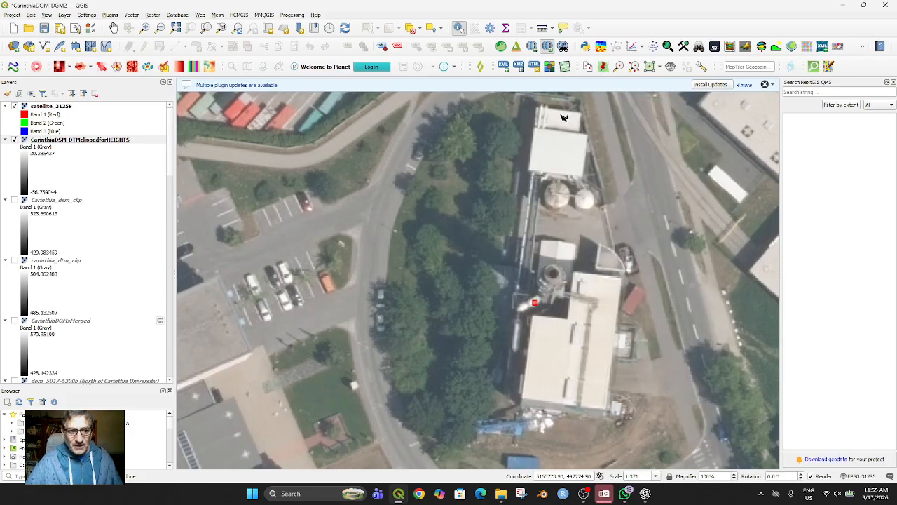
Hide satellite_31258 and identify the height values at the southern edge and the interior of the bright chimney spot in the raster.
{"action": "left_click", "coordinate": [14, 106]}
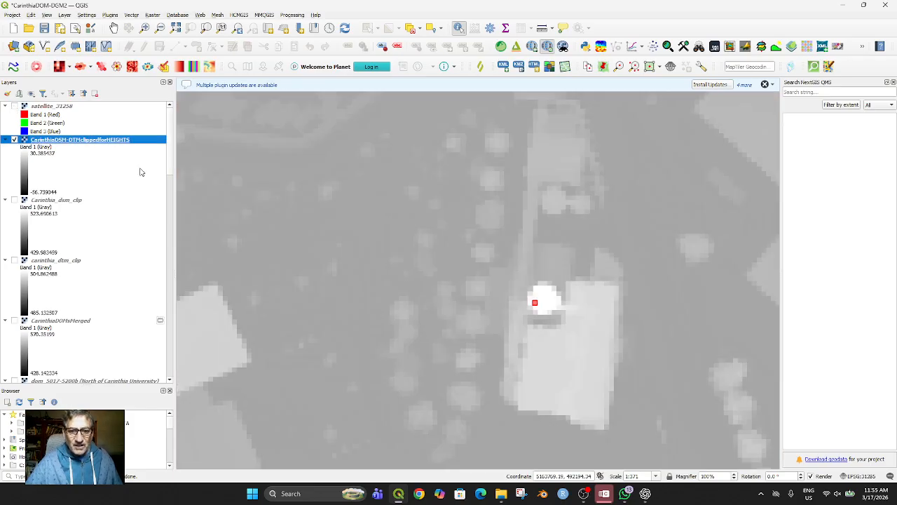
{"action": "left_click", "coordinate": [550, 312]}
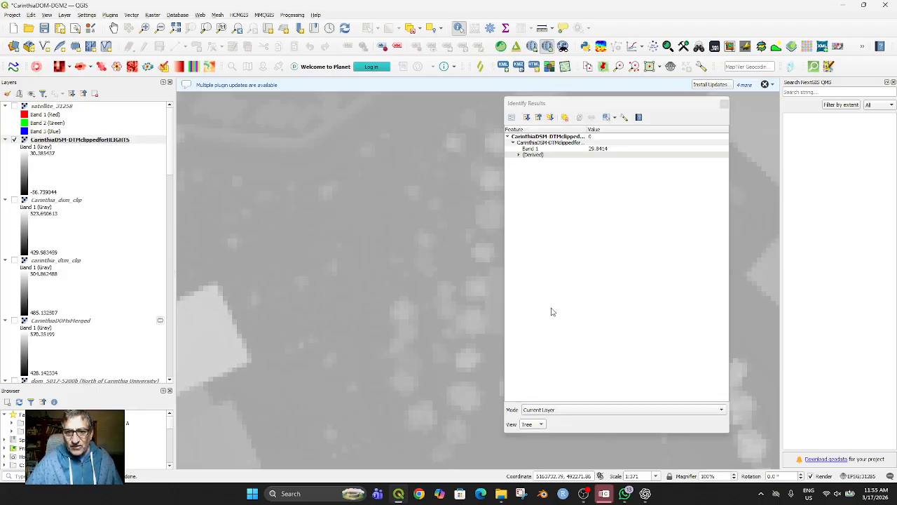
{"action": "left_click", "coordinate": [724, 104]}
{"action": "left_click", "coordinate": [550, 303]}
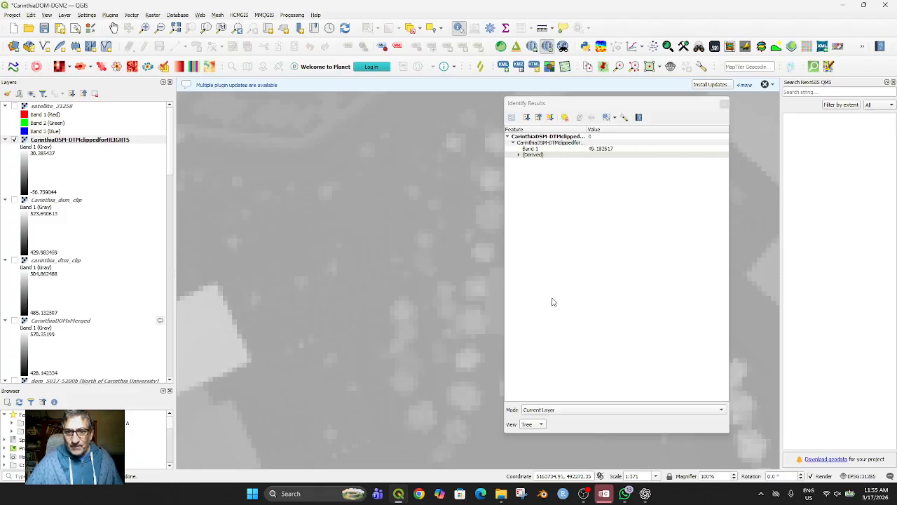
{"action": "left_click", "coordinate": [725, 104]}
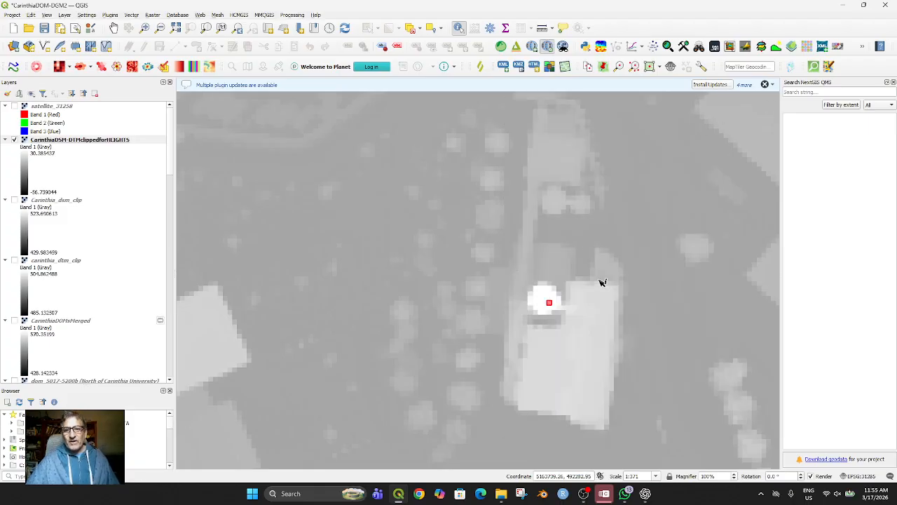
Identify the height value at the western silo north of the chimney and show satellite_31258 again.
{"action": "left_click", "coordinate": [563, 205]}
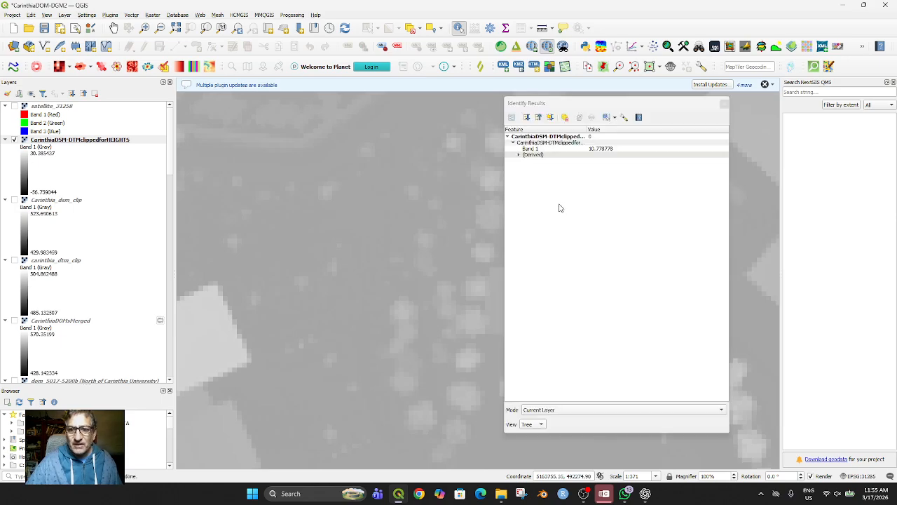
{"action": "left_click", "coordinate": [725, 103]}
{"action": "left_click", "coordinate": [14, 106]}
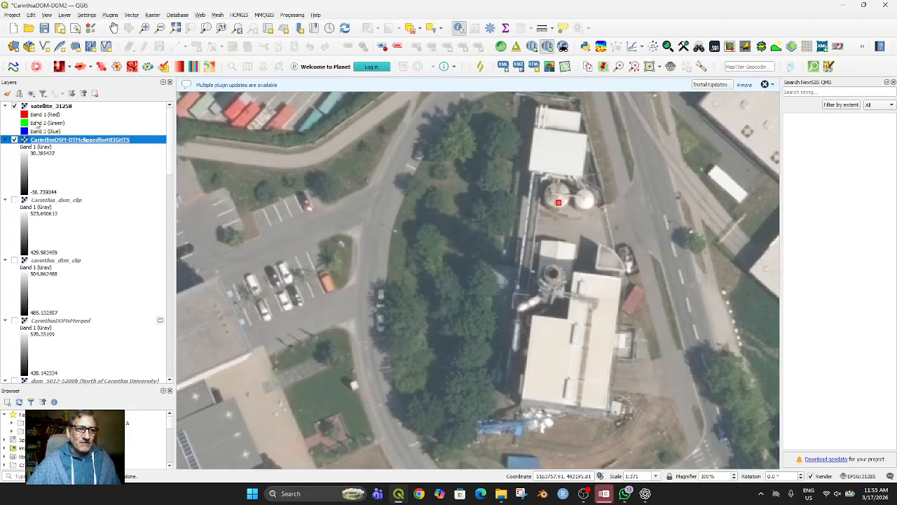
Compare CarinthiaDSM-DTMclippedforHEIGHTS with Carinthia_dsm_clip over the full clipped area, and leave only carinthia_dtm_clip visible.
{"action": "scroll", "coordinate": [434, 250], "scroll_direction": "down", "scroll_amount": 4}
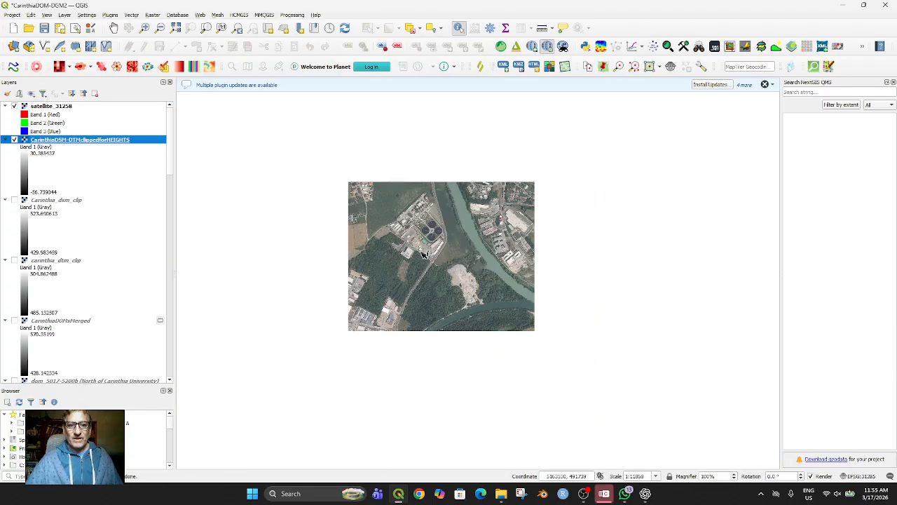
{"action": "scroll", "coordinate": [415, 257], "scroll_direction": "down", "scroll_amount": 1}
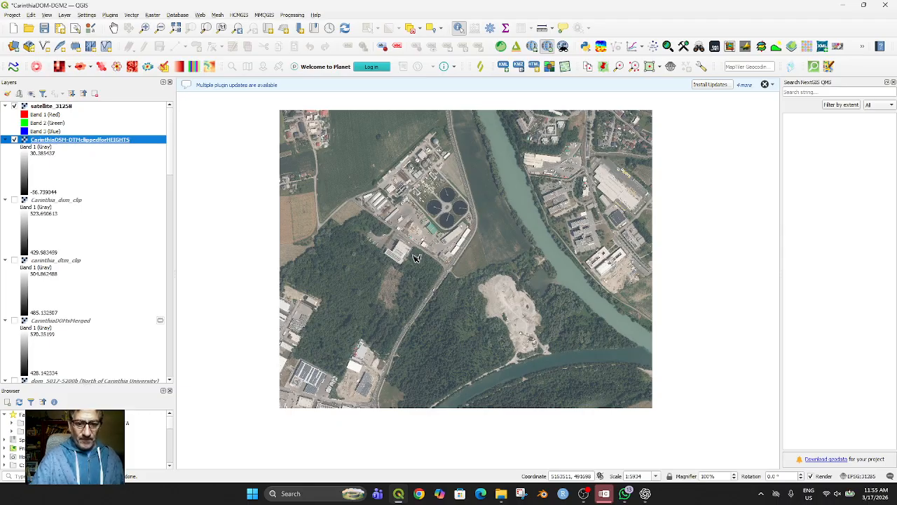
{"action": "left_click", "coordinate": [14, 139]}
{"action": "left_click", "coordinate": [15, 199]}
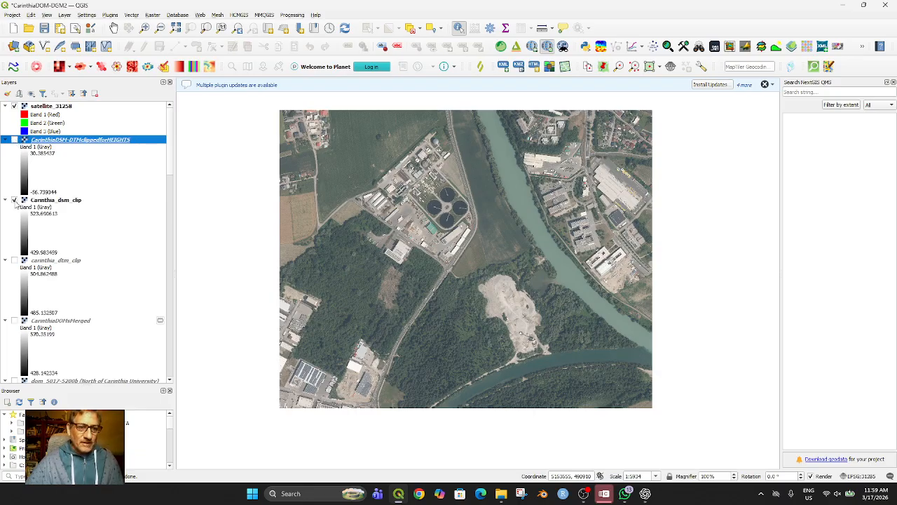
{"action": "left_click", "coordinate": [15, 105]}
{"action": "left_click", "coordinate": [14, 139]}
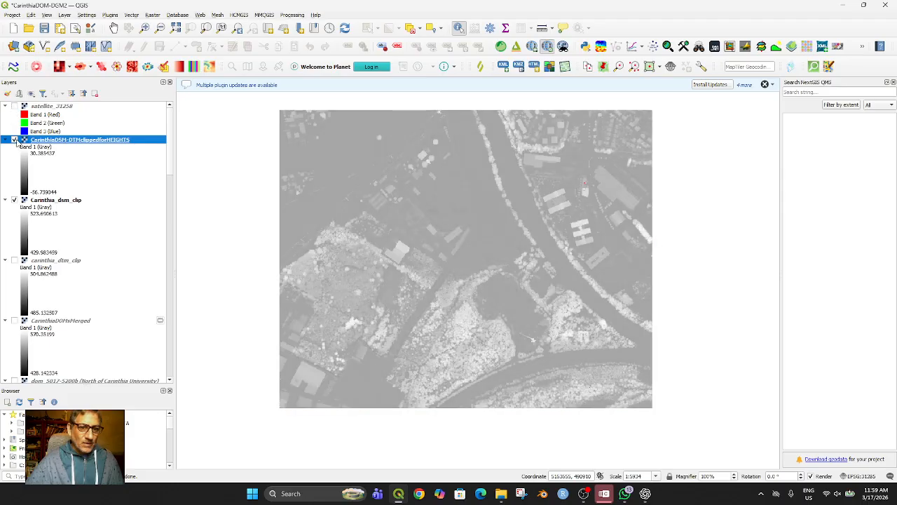
{"action": "left_click", "coordinate": [15, 139]}
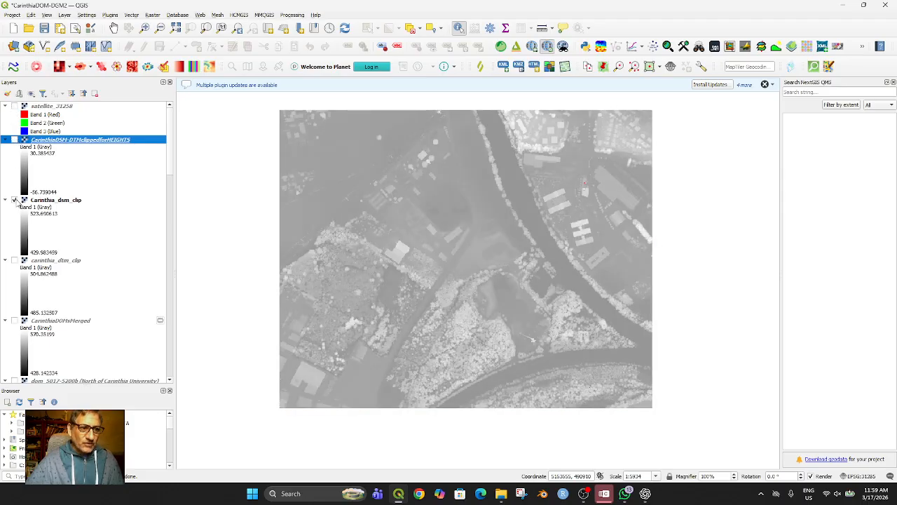
{"action": "left_click", "coordinate": [14, 260]}
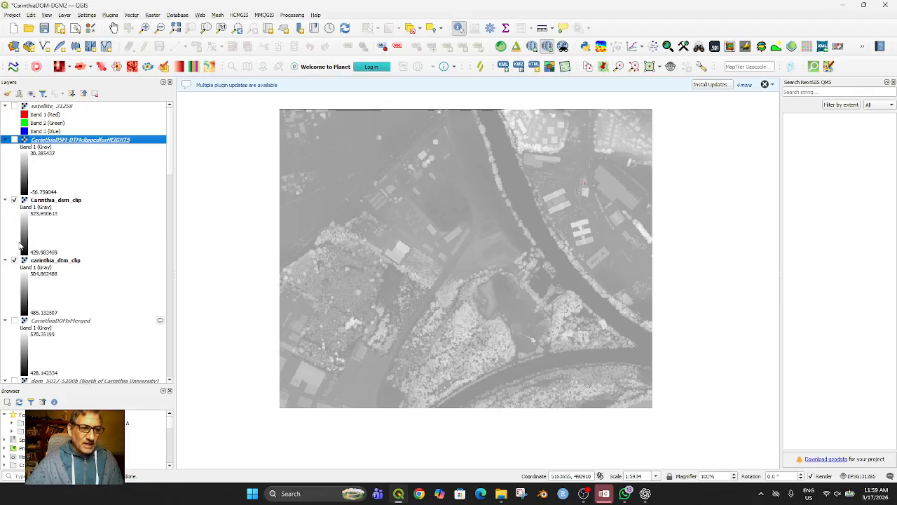
{"action": "left_click", "coordinate": [14, 200]}
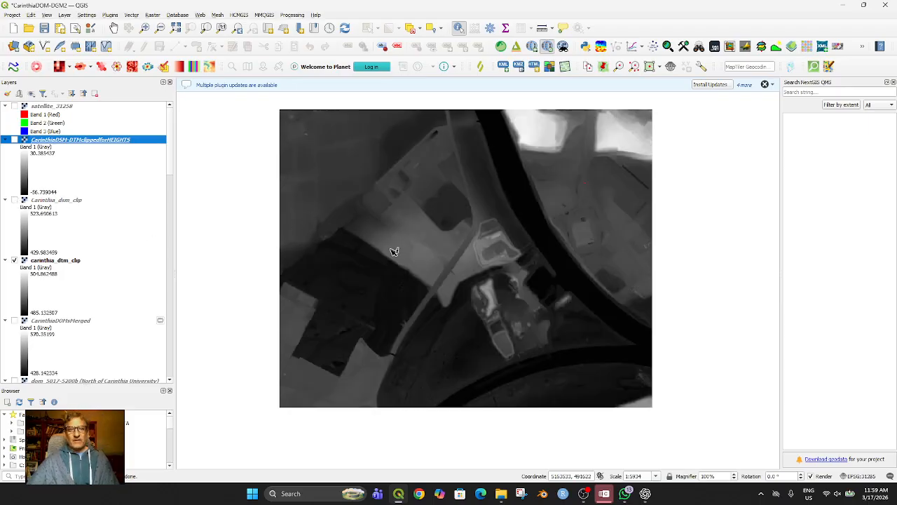
Open the Warp (Reproject) tool and examine its parameters from the input layer down to the output settings.
{"action": "left_click", "coordinate": [152, 14]}
{"action": "mouse_move", "coordinate": [207, 86]}
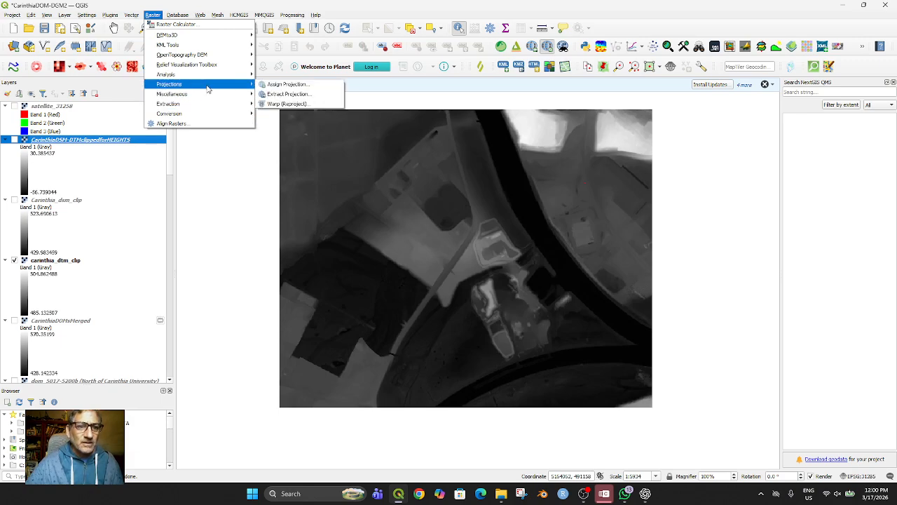
{"action": "left_click", "coordinate": [289, 106]}
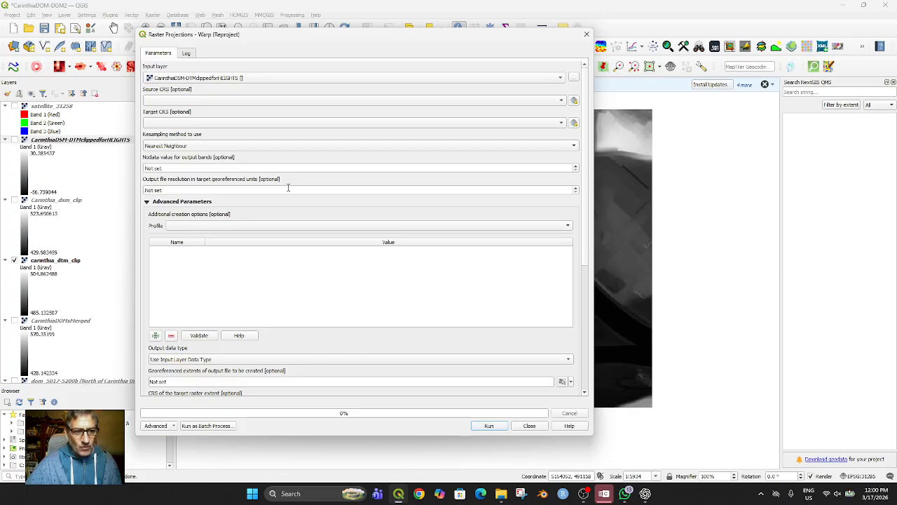
{"action": "scroll", "coordinate": [365, 335], "scroll_direction": "down", "scroll_amount": 2}
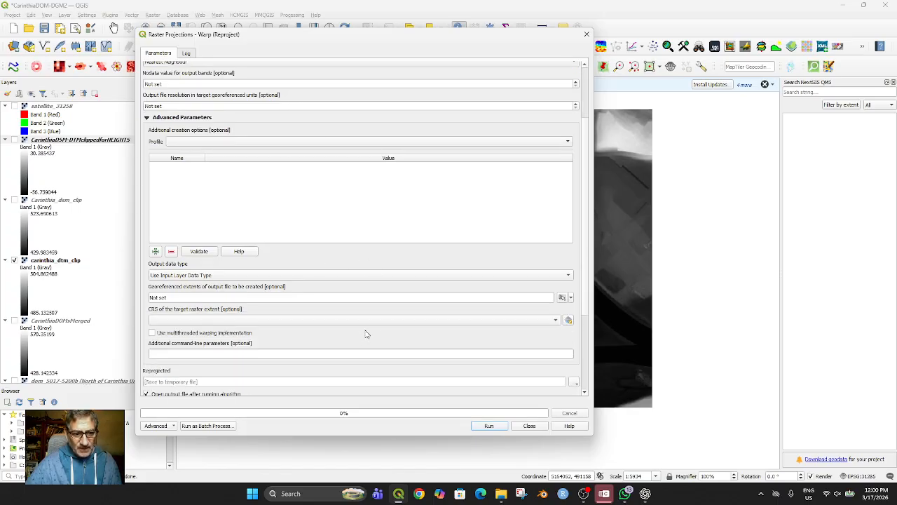
{"action": "scroll", "coordinate": [365, 334], "scroll_direction": "down", "scroll_amount": 2}
{"action": "scroll", "coordinate": [365, 335], "scroll_direction": "up", "scroll_amount": 2}
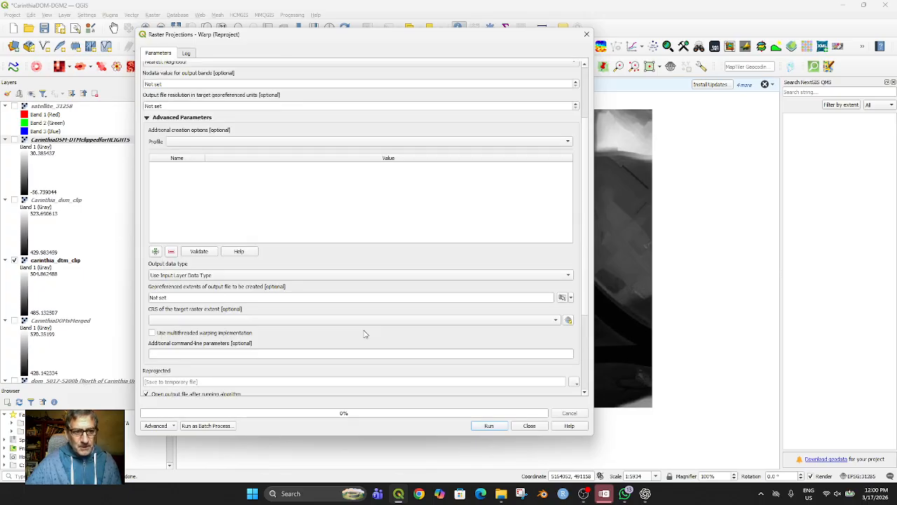
{"action": "scroll", "coordinate": [364, 335], "scroll_direction": "up", "scroll_amount": 3}
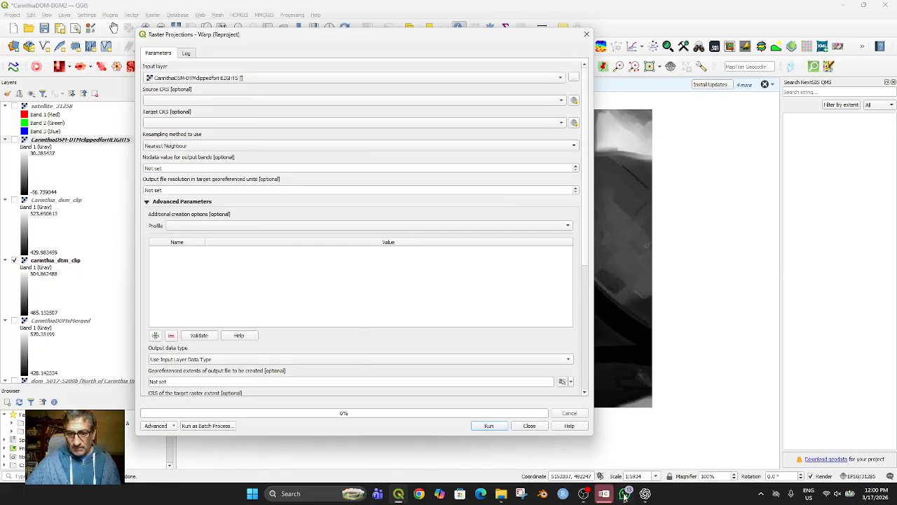
Read the recommended Warp settings in the ChatGPT conversation and look for matching width and height options in the Warp parameters.
{"action": "left_click", "coordinate": [642, 495]}
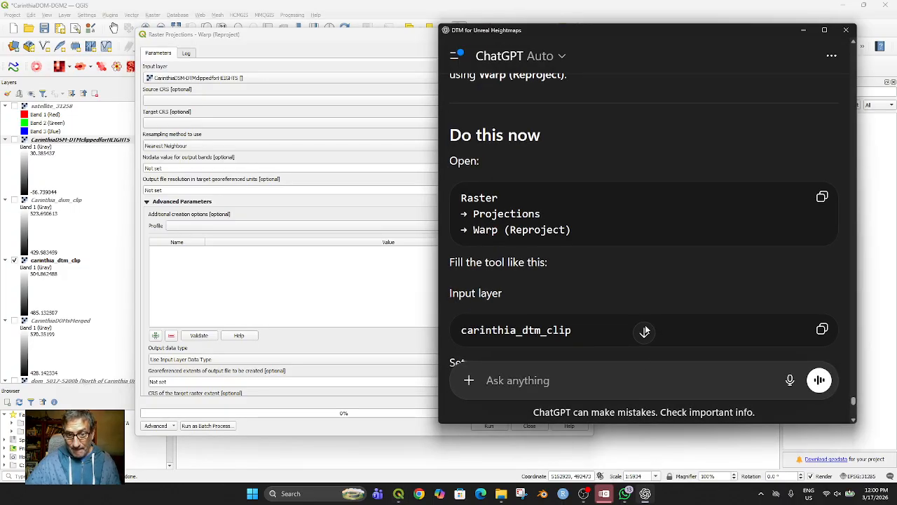
{"action": "scroll", "coordinate": [636, 304], "scroll_direction": "down", "scroll_amount": 2}
{"action": "scroll", "coordinate": [636, 305], "scroll_direction": "down", "scroll_amount": 1}
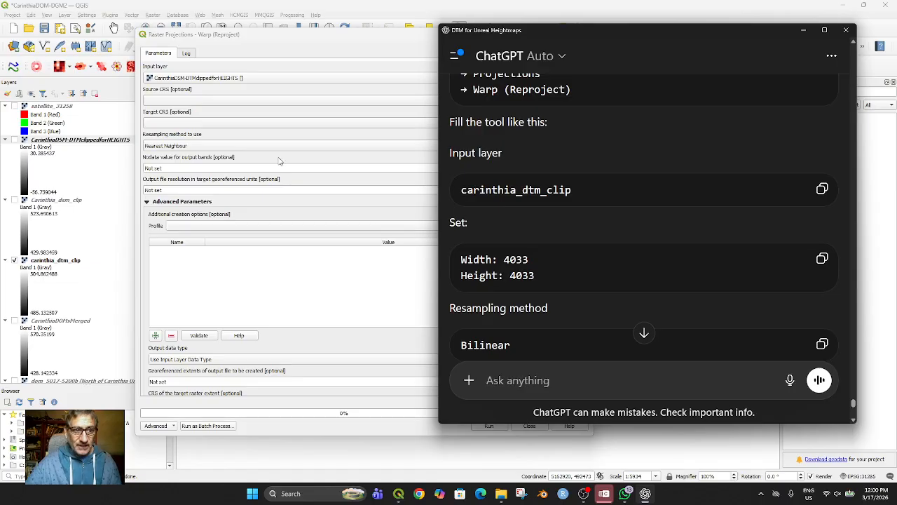
{"action": "left_click", "coordinate": [270, 68]}
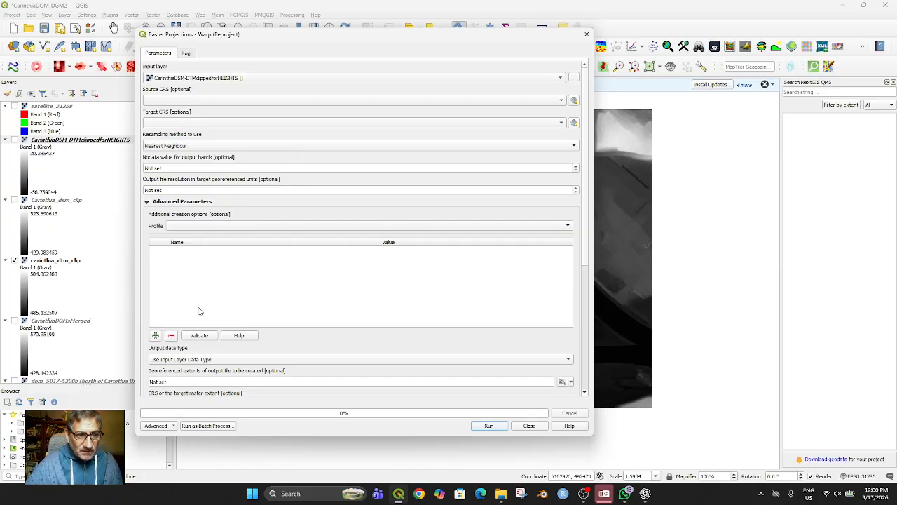
{"action": "scroll", "coordinate": [159, 335], "scroll_direction": "down", "scroll_amount": 10}
{"action": "scroll", "coordinate": [240, 334], "scroll_direction": "up", "scroll_amount": 3}
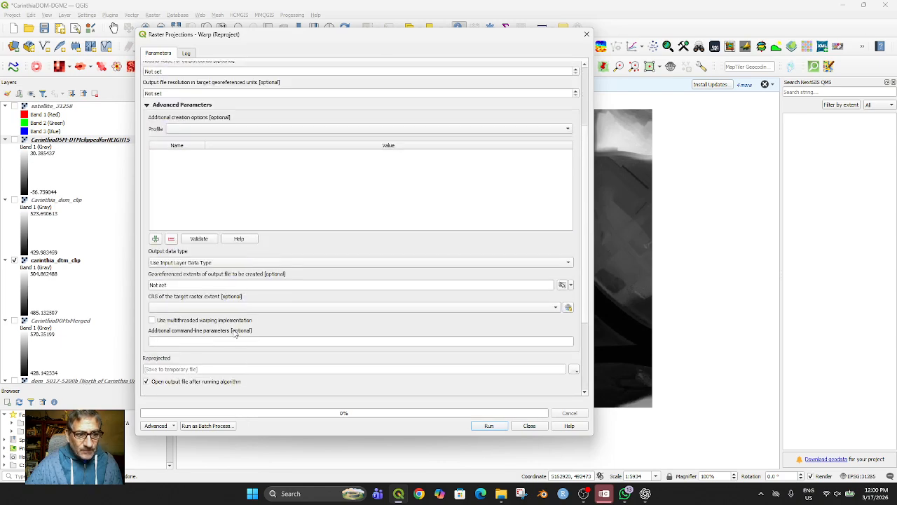
{"action": "scroll", "coordinate": [235, 335], "scroll_direction": "up", "scroll_amount": 5}
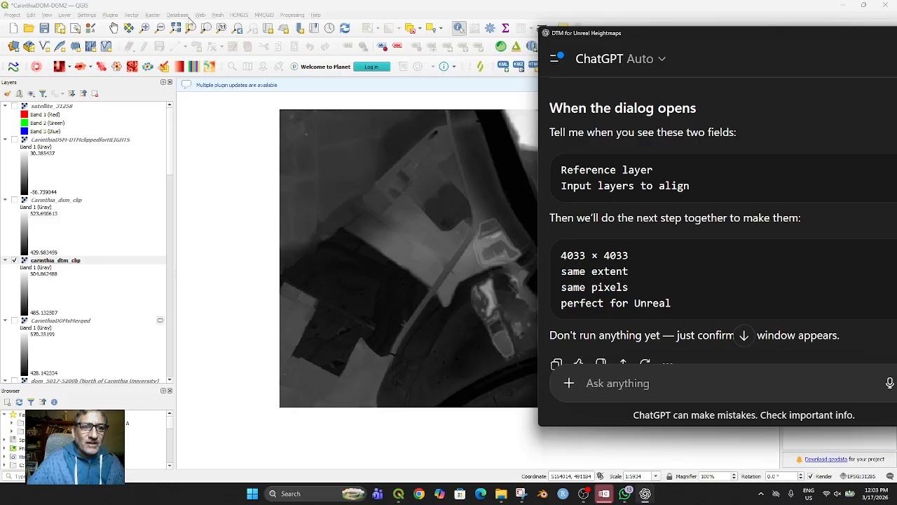
Open the Align Rasters tool with carinthia_dtm_clip as the reference layer, and consult ChatGPT's instructions for adding satellite_31258 as input.
{"action": "left_click", "coordinate": [154, 15]}
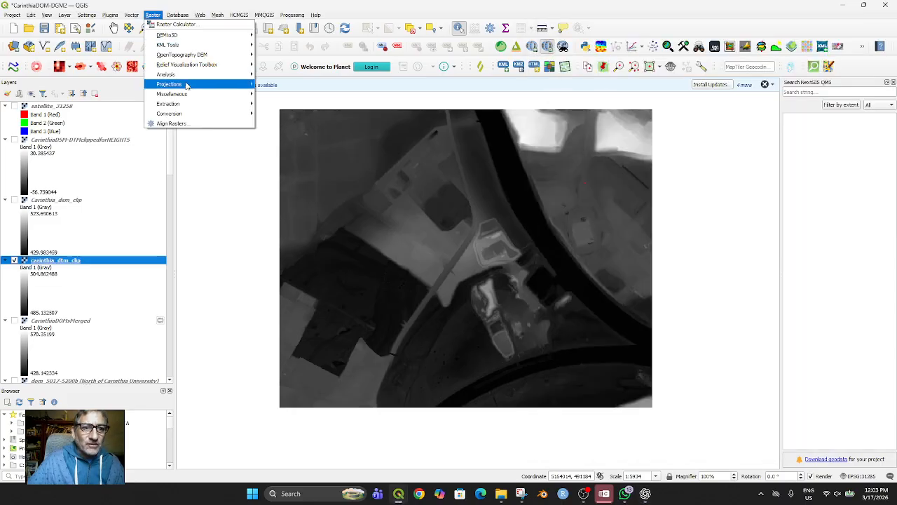
{"action": "mouse_move", "coordinate": [207, 85]}
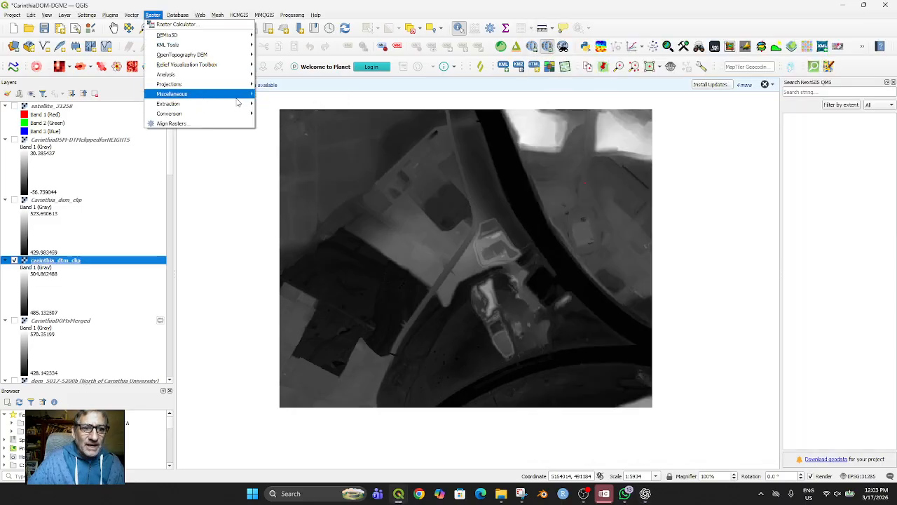
{"action": "left_click", "coordinate": [195, 124]}
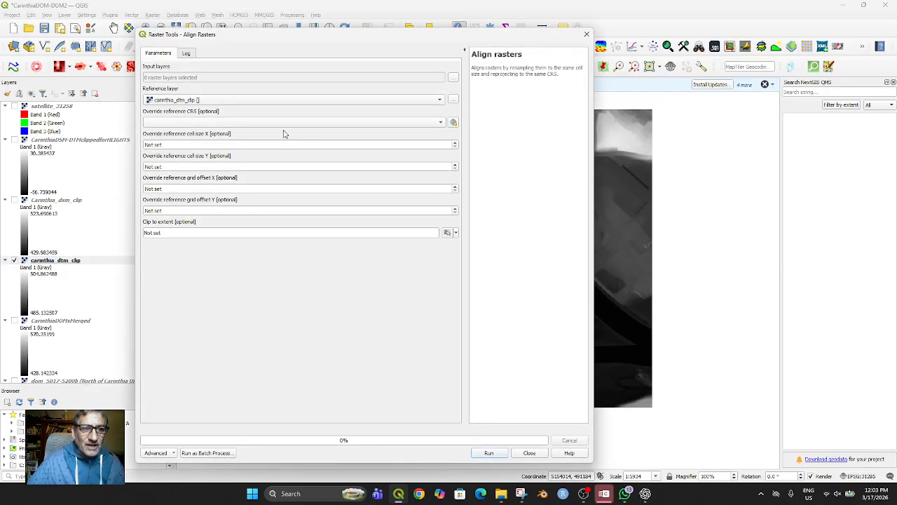
{"action": "left_click_drag", "start_coordinate": [244, 42], "coordinate": [297, 53]}
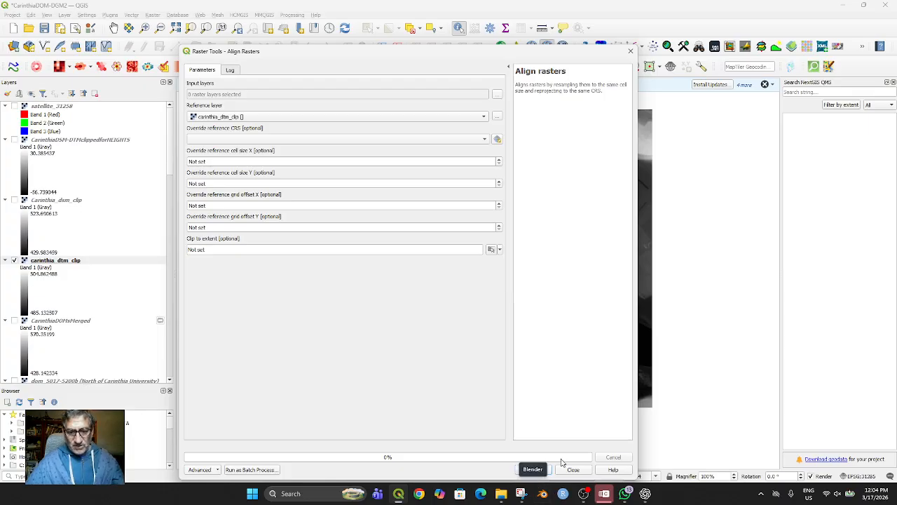
{"action": "left_click", "coordinate": [645, 493]}
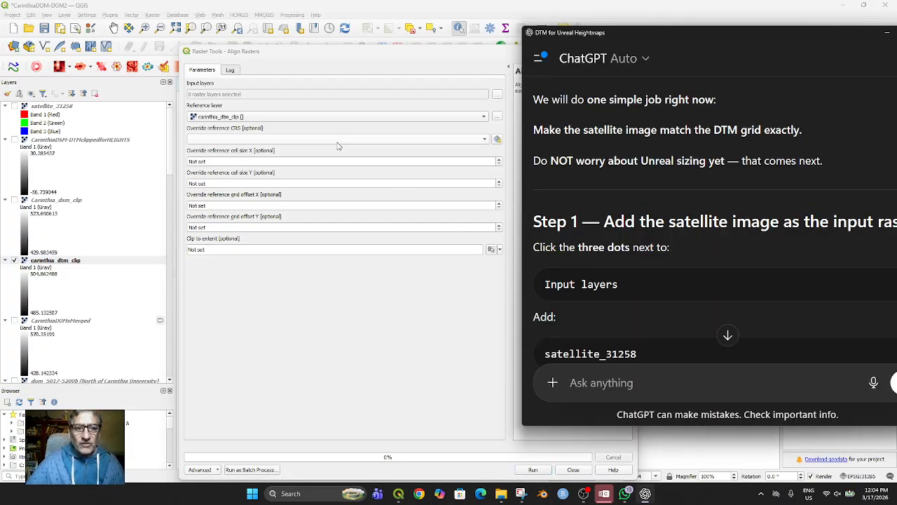
{"action": "left_click", "coordinate": [315, 98]}
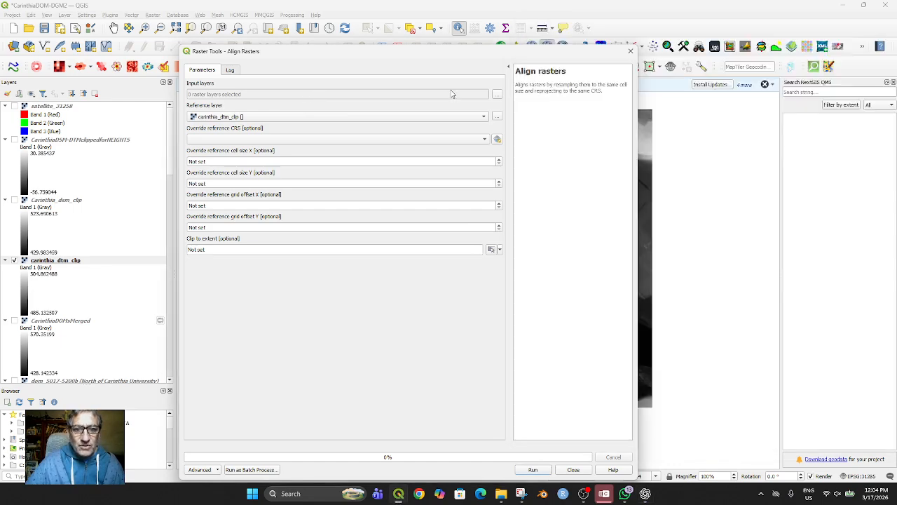
Select satellite_31258.tif as the input layer for Align Rasters and accept the selection.
{"action": "left_click", "coordinate": [498, 96]}
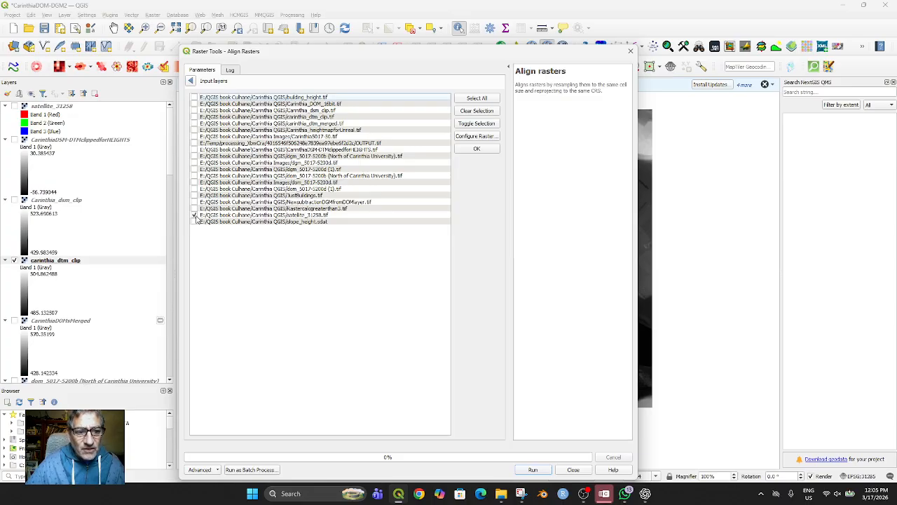
{"action": "left_click", "coordinate": [478, 150]}
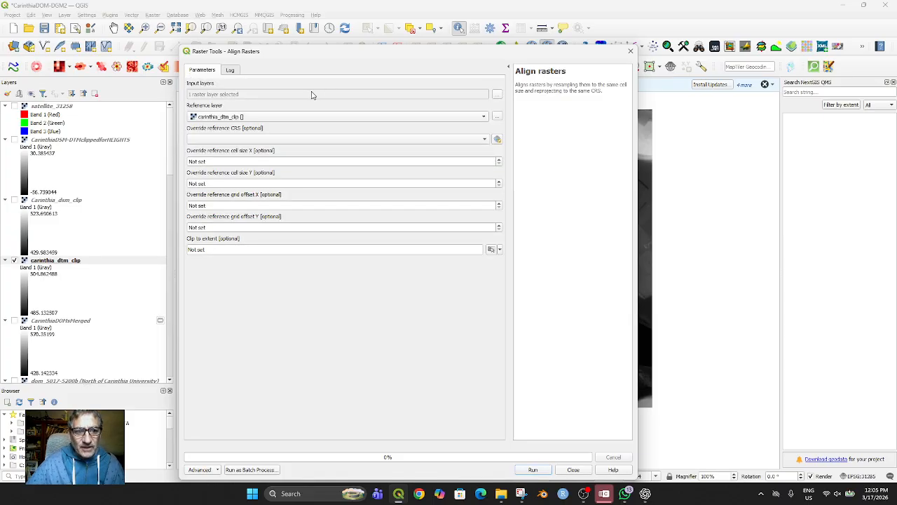
Read ChatGPT's remaining Align Rasters instructions on the reference layer, clip extent, settings to leave alone and running the tool.
{"action": "left_click", "coordinate": [645, 493]}
{"action": "scroll", "coordinate": [706, 314], "scroll_direction": "down", "scroll_amount": 3}
{"action": "scroll", "coordinate": [708, 288], "scroll_direction": "down", "scroll_amount": 4}
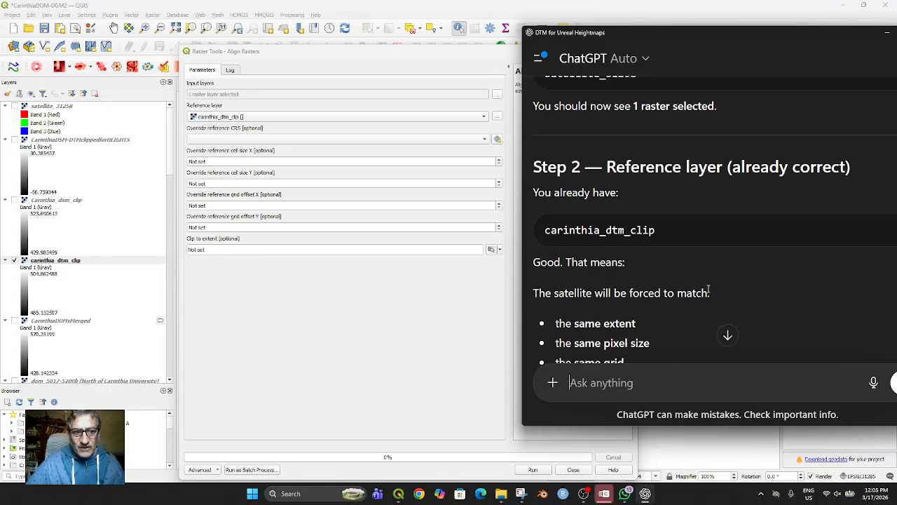
{"action": "scroll", "coordinate": [719, 282], "scroll_direction": "down", "scroll_amount": 3}
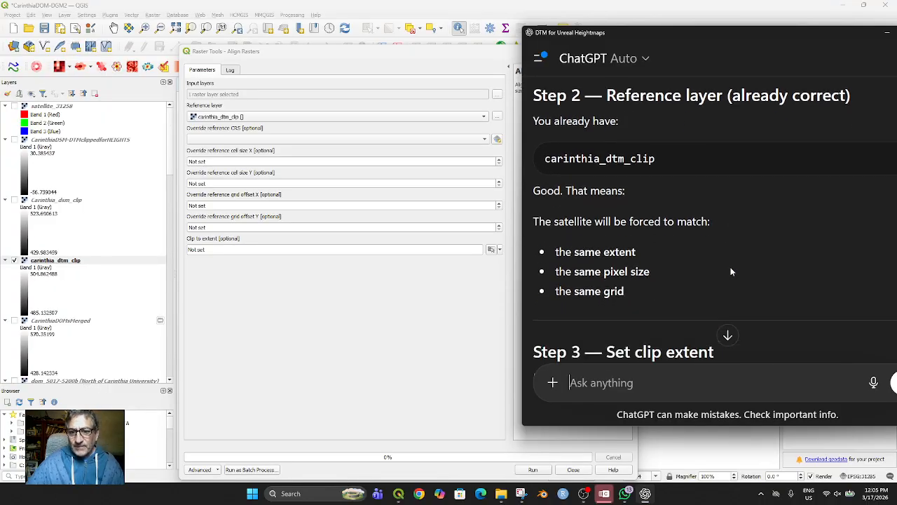
{"action": "scroll", "coordinate": [732, 270], "scroll_direction": "down", "scroll_amount": 3}
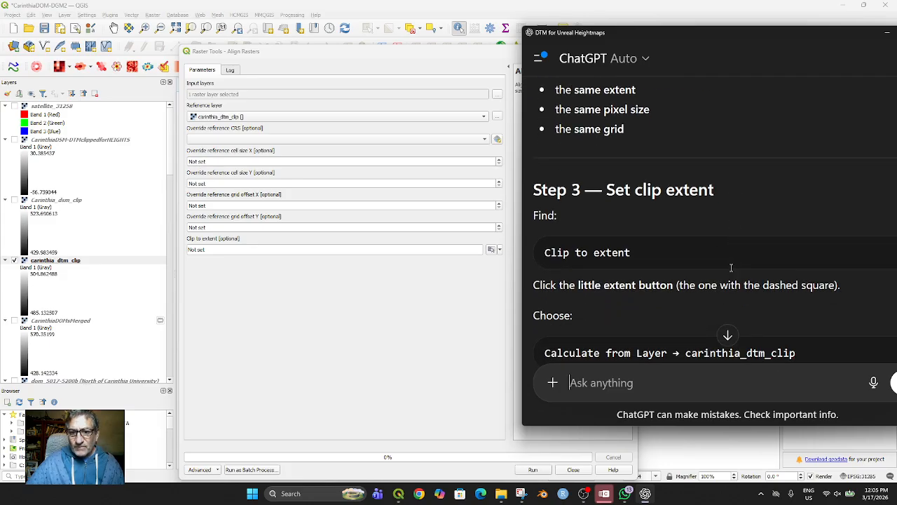
{"action": "scroll", "coordinate": [731, 268], "scroll_direction": "up", "scroll_amount": 3}
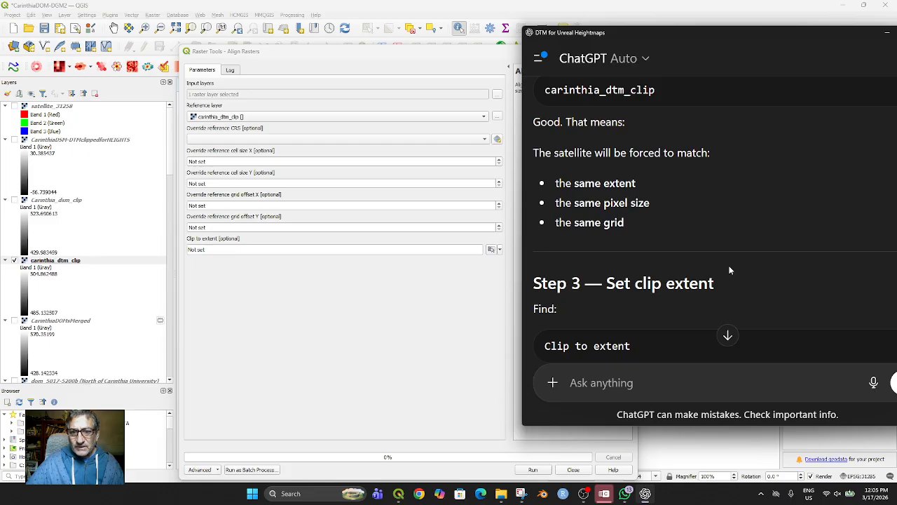
{"action": "scroll", "coordinate": [729, 270], "scroll_direction": "down", "scroll_amount": 4}
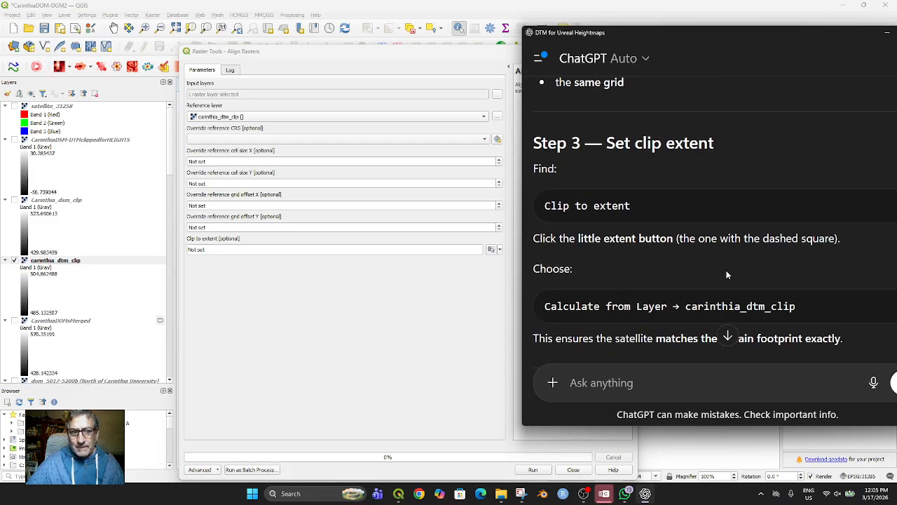
{"action": "scroll", "coordinate": [727, 275], "scroll_direction": "down", "scroll_amount": 2}
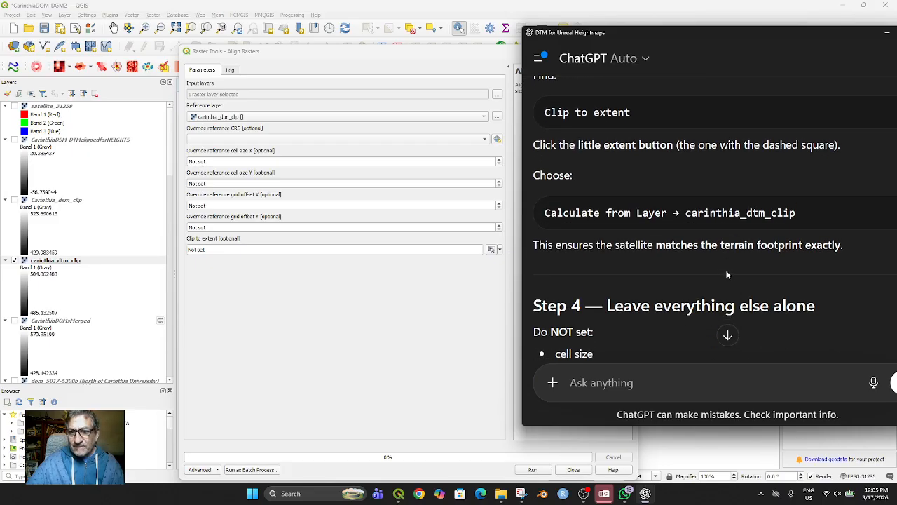
{"action": "scroll", "coordinate": [726, 275], "scroll_direction": "down", "scroll_amount": 6}
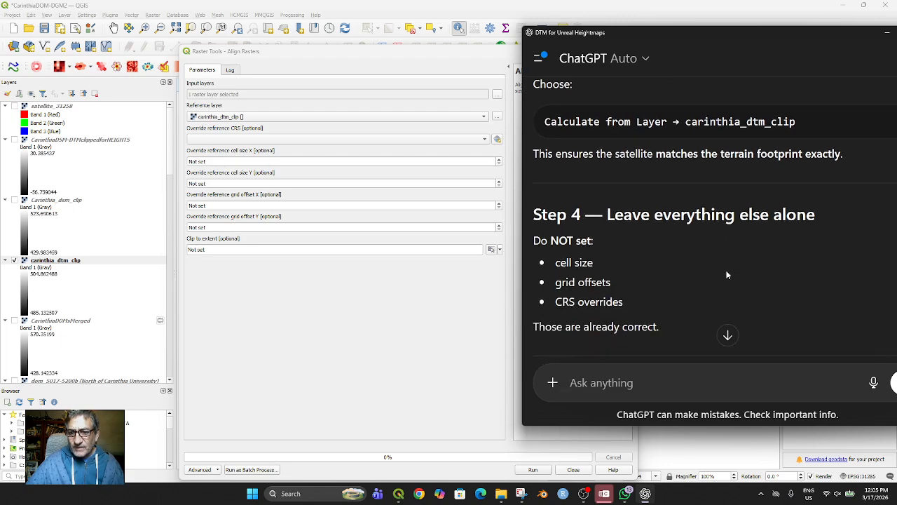
{"action": "scroll", "coordinate": [727, 275], "scroll_direction": "down", "scroll_amount": 2}
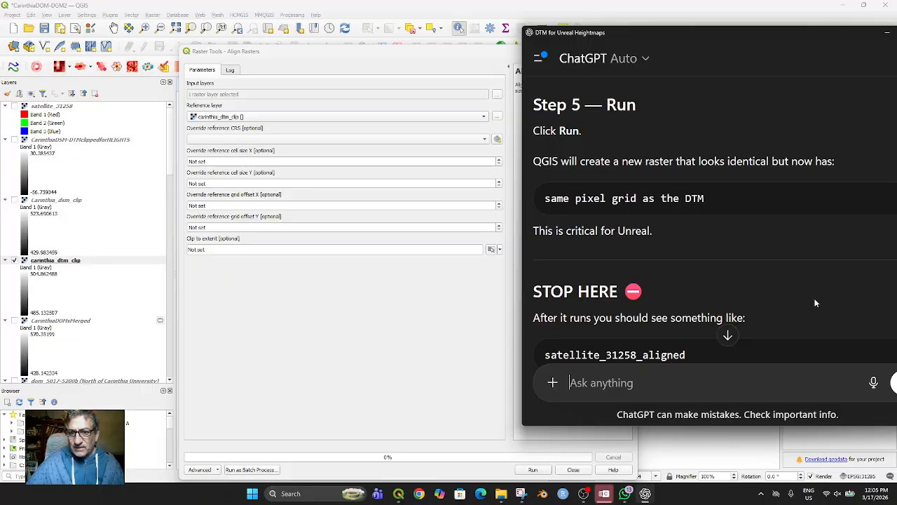
{"action": "scroll", "coordinate": [834, 302], "scroll_direction": "down", "scroll_amount": 2}
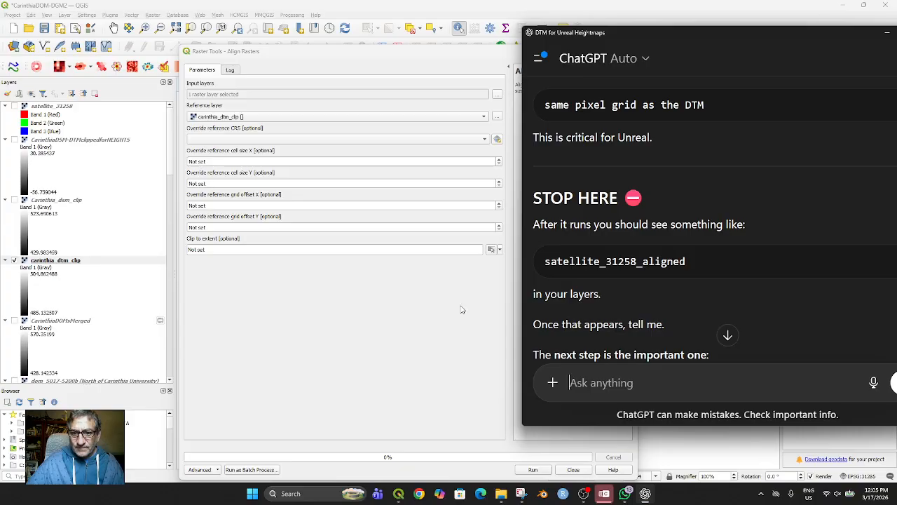
{"action": "left_click_drag", "start_coordinate": [732, 39], "coordinate": [589, 43]}
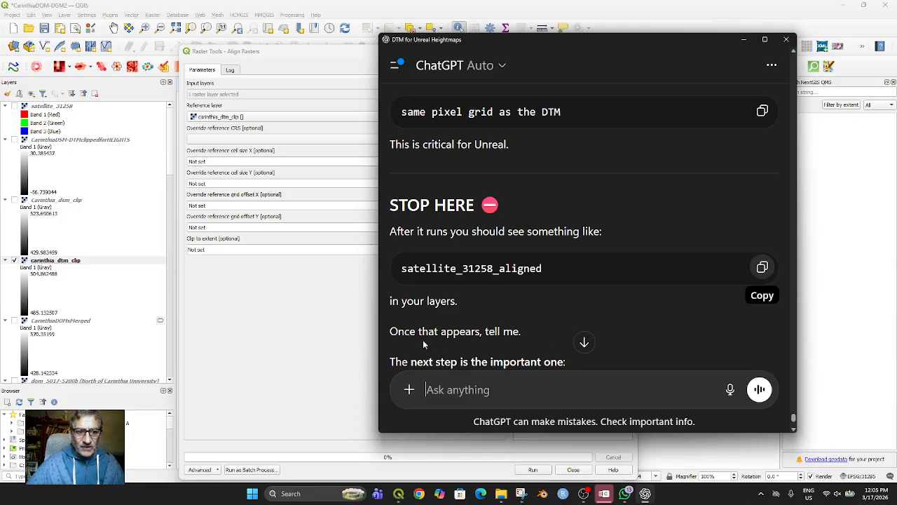
{"action": "left_click", "coordinate": [235, 324]}
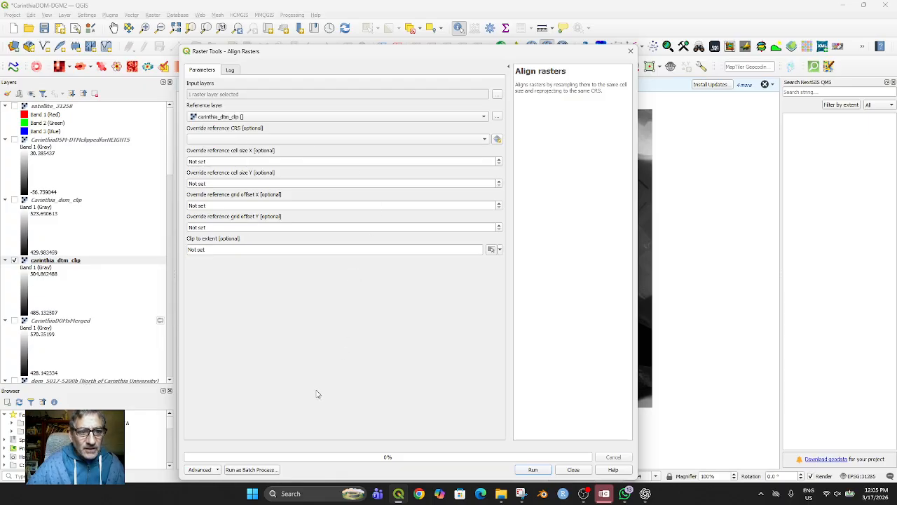
Try to run Align Rasters on the satellite layer with carinthia_dtm_clip as reference and no clip extent or overrides set.
{"action": "left_click", "coordinate": [527, 471]}
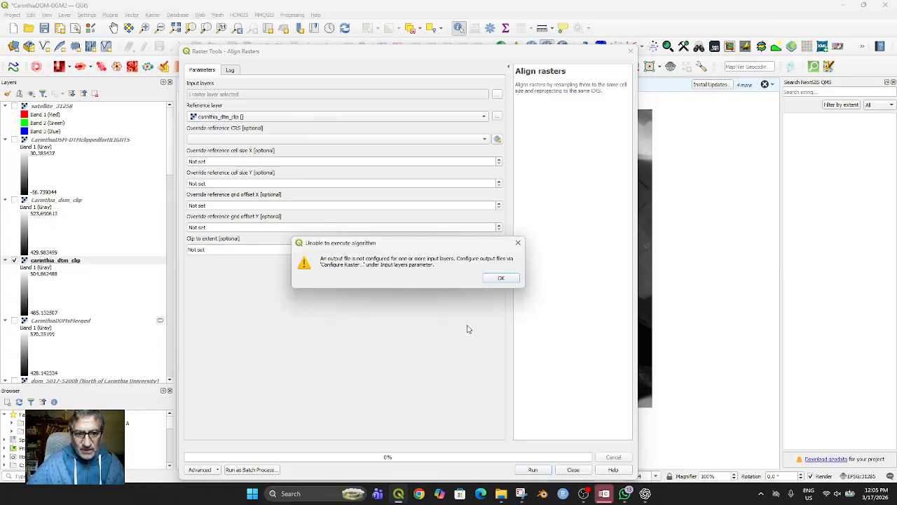
{"action": "left_click", "coordinate": [499, 278]}
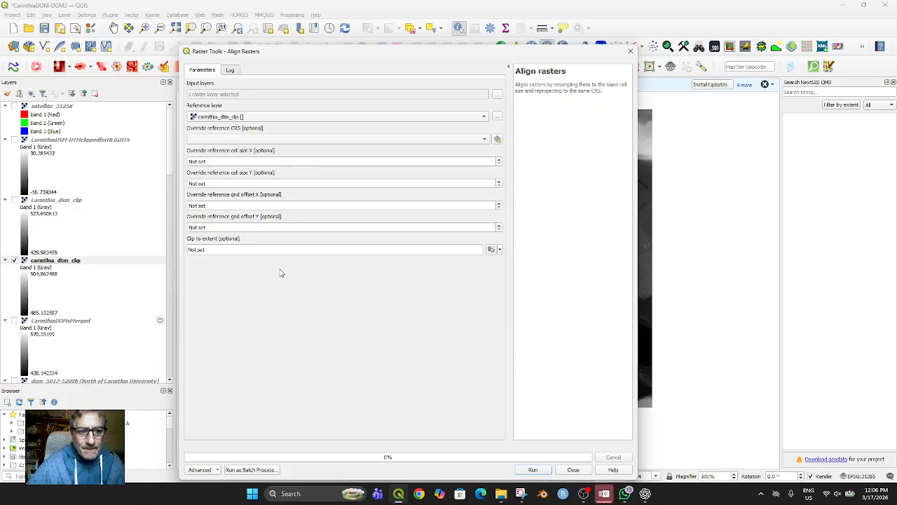
{"action": "left_click", "coordinate": [533, 469]}
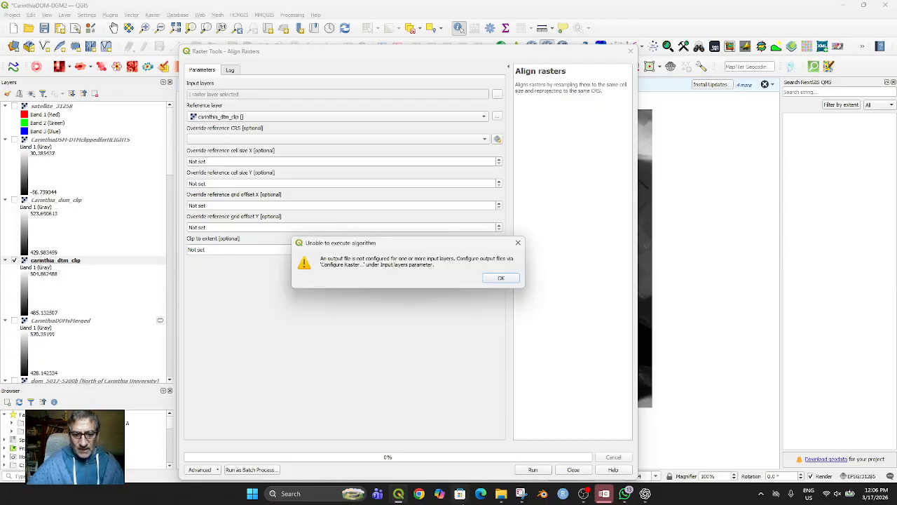
Capture a screenshot of the QGIS window with the Align Rasters error message in Snipping Tool and copy the image.
{"action": "left_click", "coordinate": [521, 493]}
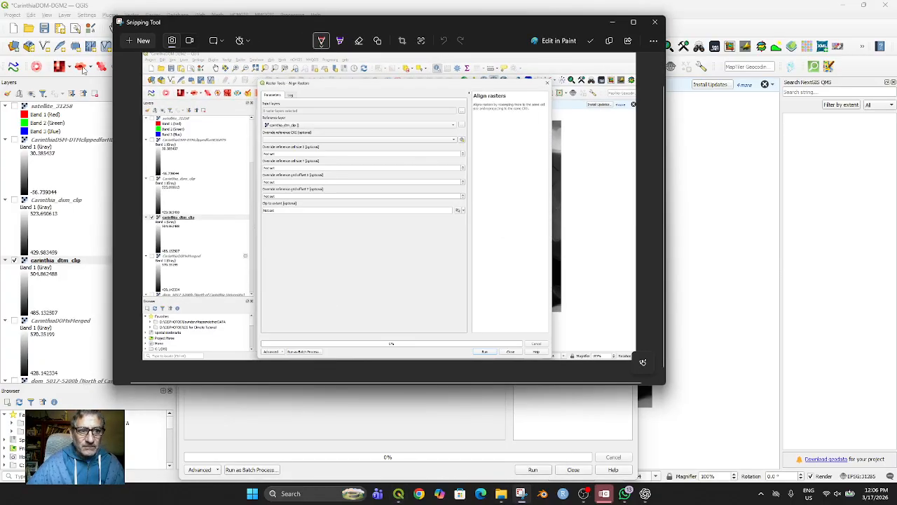
{"action": "left_click", "coordinate": [143, 41]}
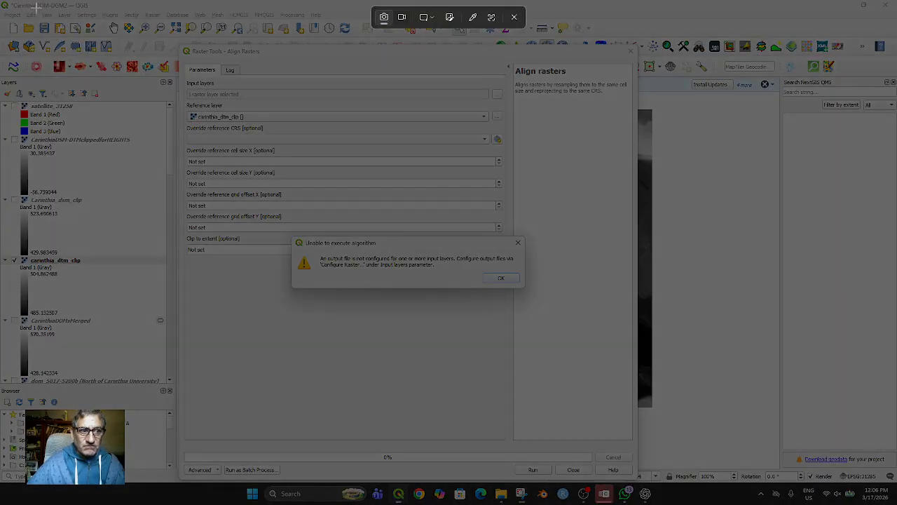
{"action": "left_click_drag", "start_coordinate": [2, 3], "coordinate": [797, 445]}
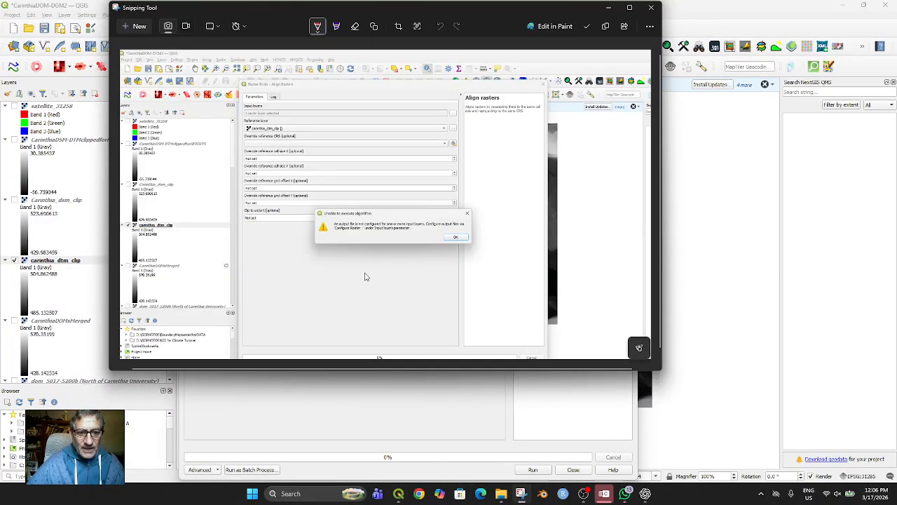
{"action": "right_click", "coordinate": [365, 274]}
{"action": "left_click", "coordinate": [395, 299]}
Switch to the ChatGPT conversation and send the copied screenshot of the Align Rasters error.
{"action": "left_click", "coordinate": [646, 494]}
{"action": "scroll", "coordinate": [587, 404], "scroll_direction": "down", "scroll_amount": 2}
{"action": "scroll", "coordinate": [532, 396], "scroll_direction": "down", "scroll_amount": 2}
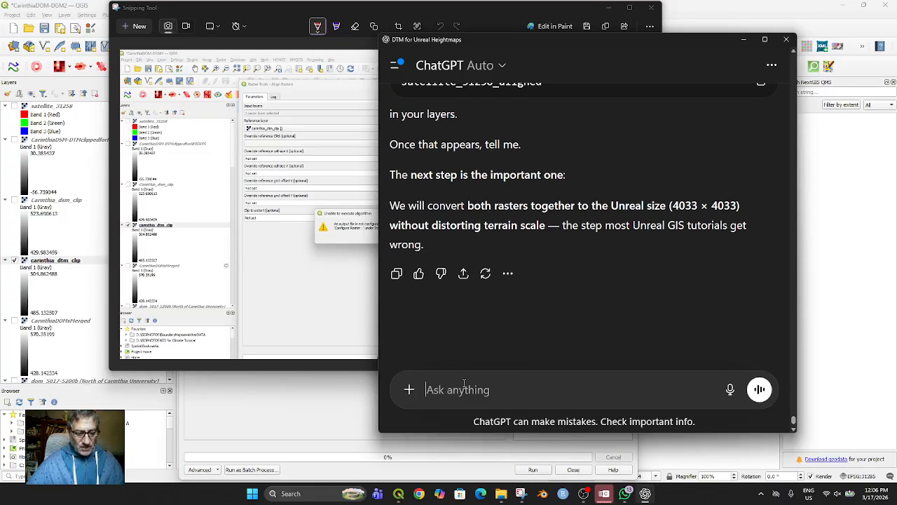
{"action": "key", "text": "ctrl+v"}
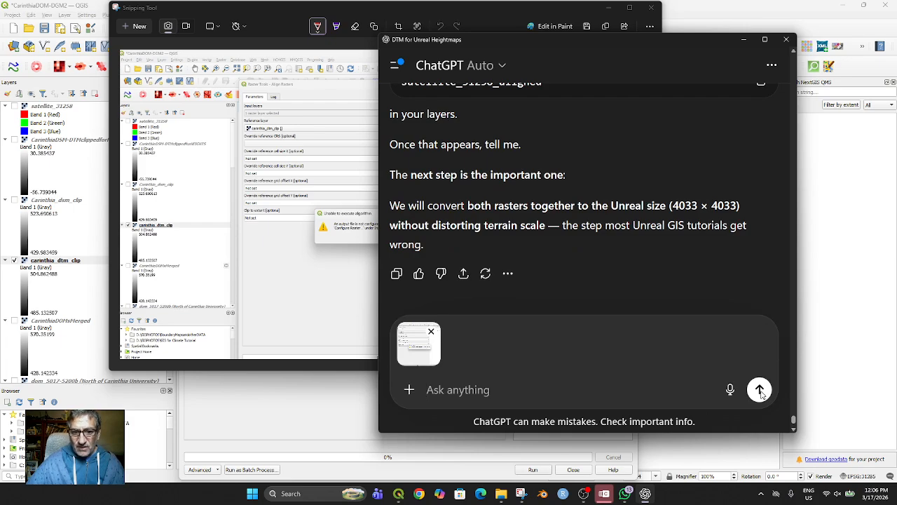
{"action": "left_click", "coordinate": [760, 390]}
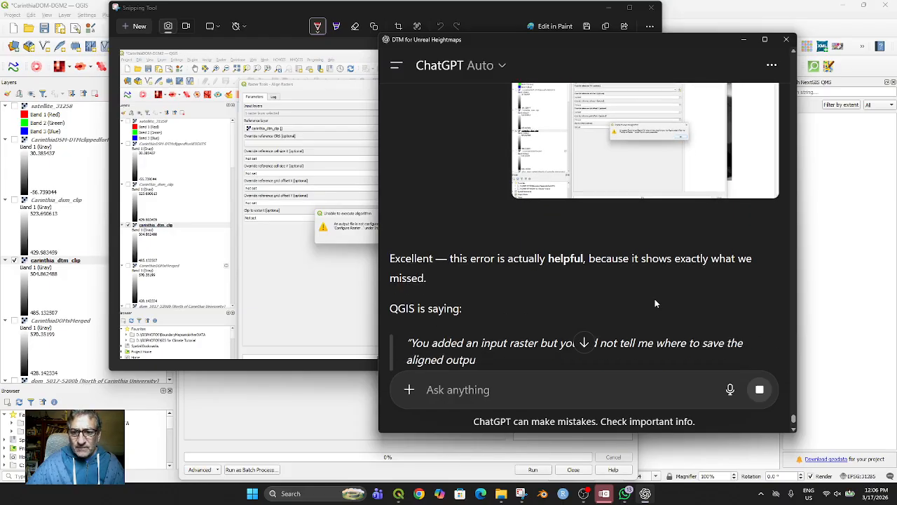
Read ChatGPT's explanation of the Align Rasters error and its instructions for setting an output file for the input layer.
{"action": "scroll", "coordinate": [652, 301], "scroll_direction": "down", "scroll_amount": 1}
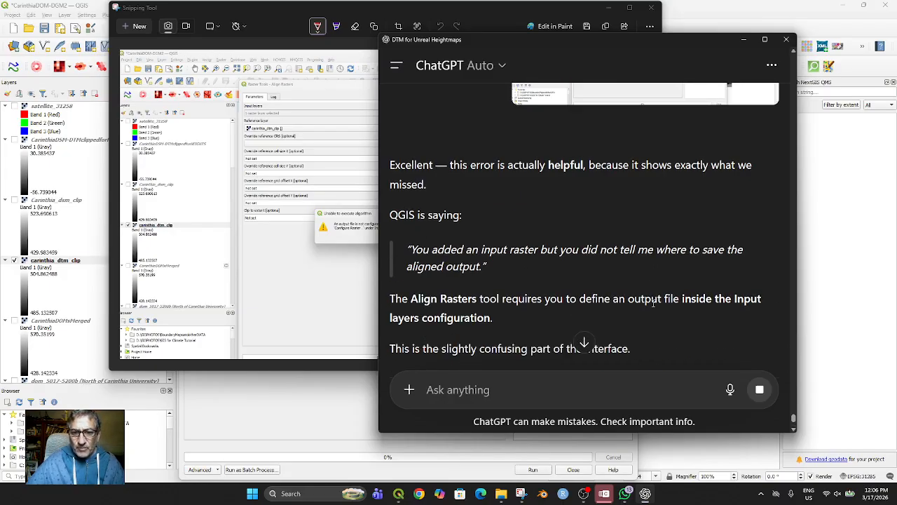
{"action": "scroll", "coordinate": [634, 303], "scroll_direction": "down", "scroll_amount": 1}
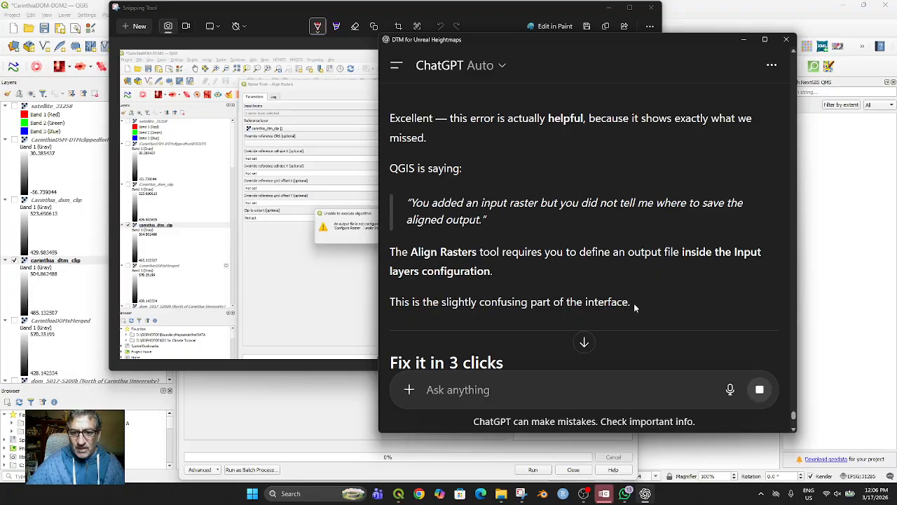
{"action": "scroll", "coordinate": [634, 306], "scroll_direction": "down", "scroll_amount": 2}
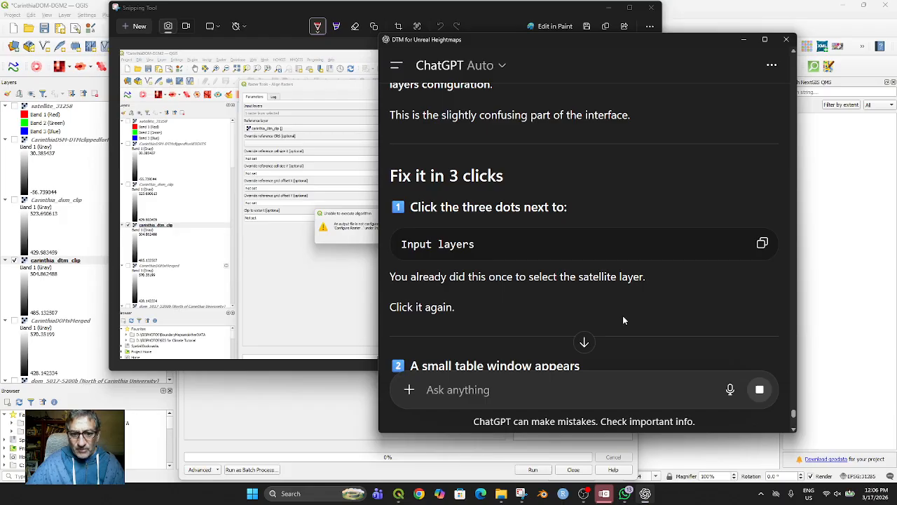
{"action": "scroll", "coordinate": [624, 320], "scroll_direction": "down", "scroll_amount": 1}
{"action": "scroll", "coordinate": [624, 319], "scroll_direction": "down", "scroll_amount": 1}
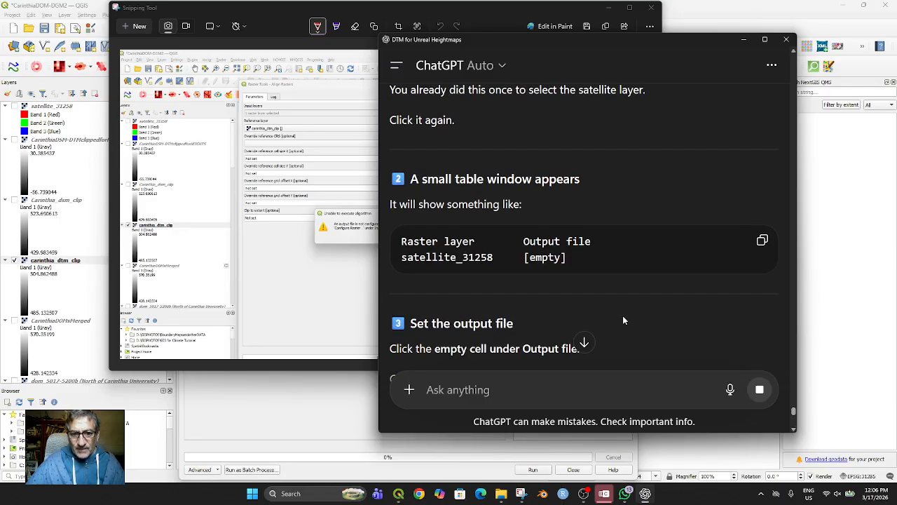
{"action": "scroll", "coordinate": [624, 320], "scroll_direction": "down", "scroll_amount": 1}
{"action": "scroll", "coordinate": [624, 317], "scroll_direction": "down", "scroll_amount": 1}
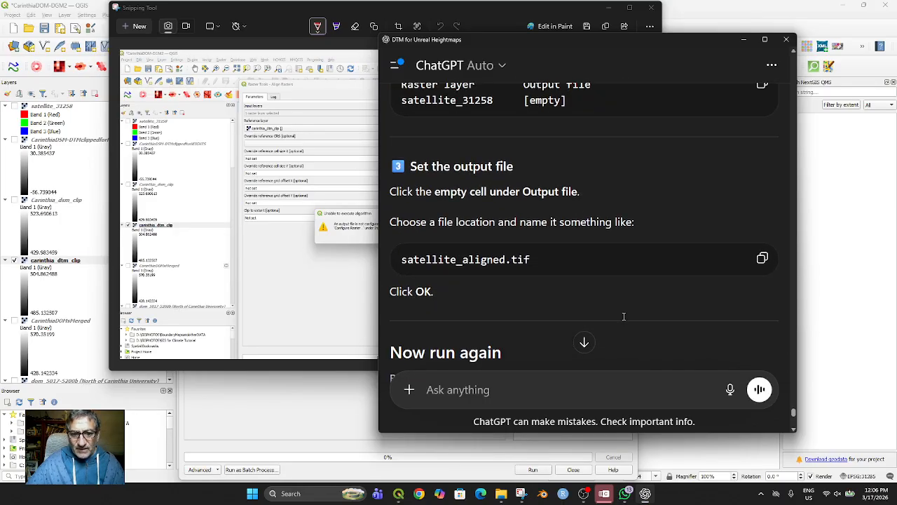
Return to QGIS with the screenshot window out of the way, dismiss the error message, and reopen the Align Rasters input layer selection.
{"action": "left_click", "coordinate": [292, 284]}
{"action": "left_click", "coordinate": [607, 10]}
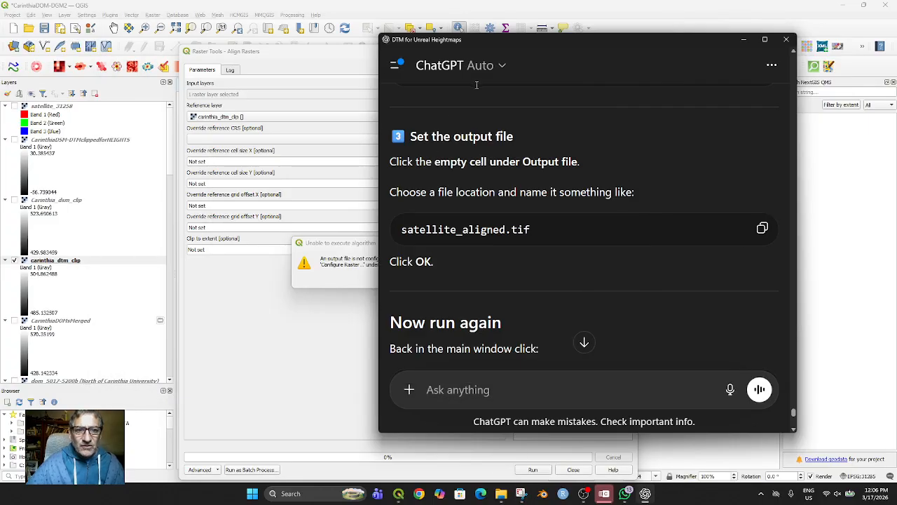
{"action": "left_click_drag", "start_coordinate": [507, 42], "coordinate": [831, 80]}
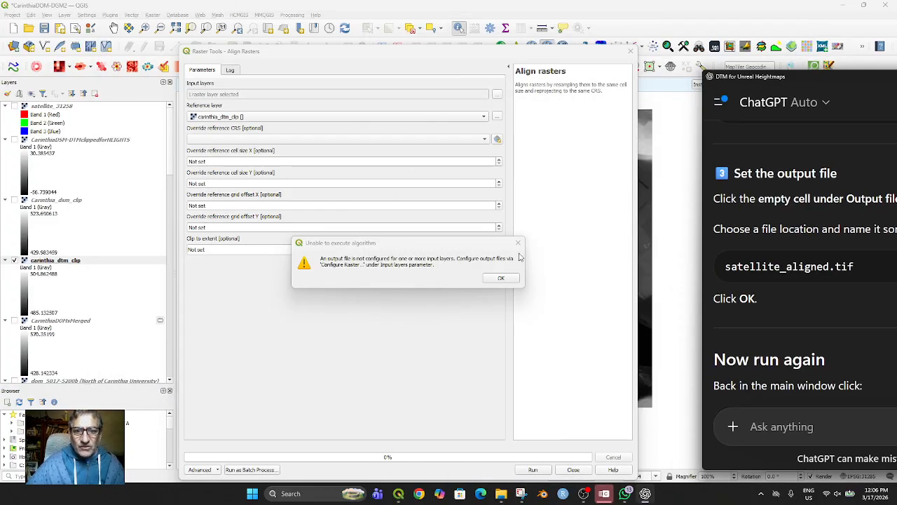
{"action": "left_click", "coordinate": [501, 278]}
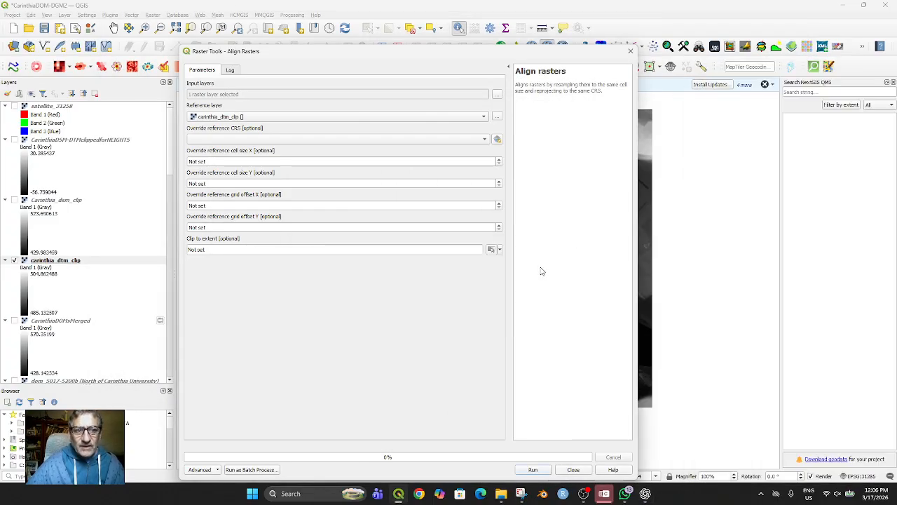
{"action": "left_click", "coordinate": [497, 93]}
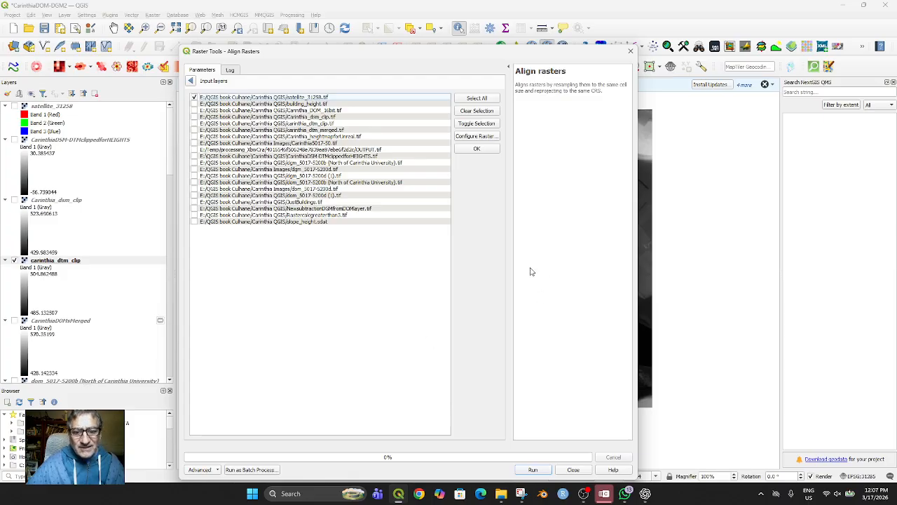
Reread ChatGPT's three-part fix beside the input layer list, checking how to reach the output file setting.
{"action": "left_click", "coordinate": [645, 494]}
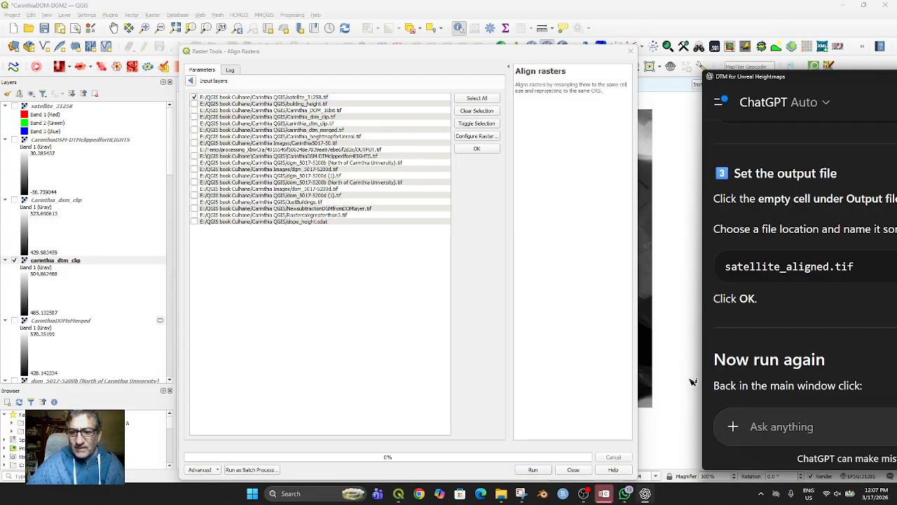
{"action": "left_click_drag", "start_coordinate": [808, 82], "coordinate": [652, 80]}
{"action": "scroll", "coordinate": [718, 292], "scroll_direction": "up", "scroll_amount": 3}
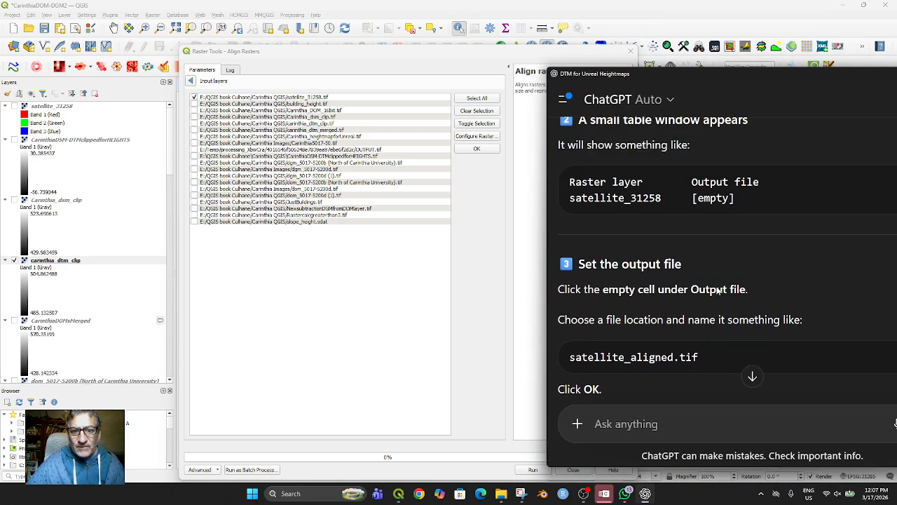
{"action": "scroll", "coordinate": [715, 292], "scroll_direction": "up", "scroll_amount": 1}
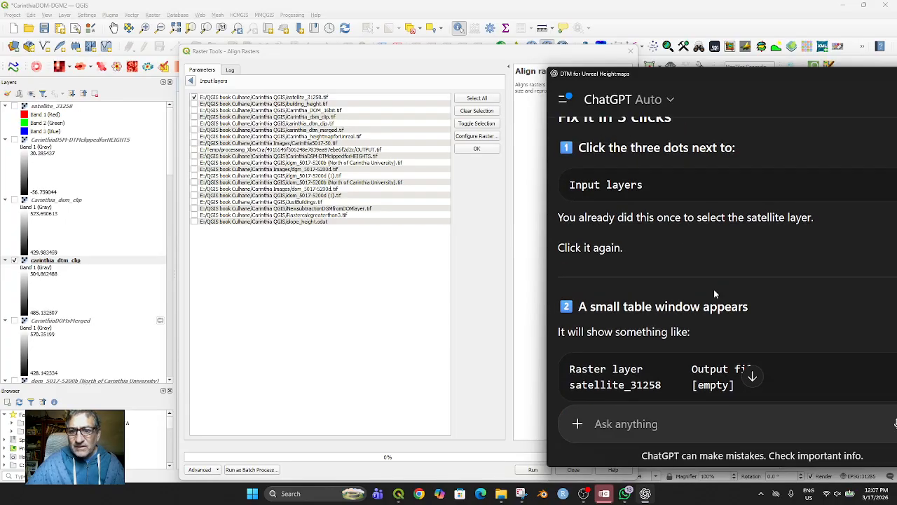
{"action": "scroll", "coordinate": [715, 293], "scroll_direction": "up", "scroll_amount": 1}
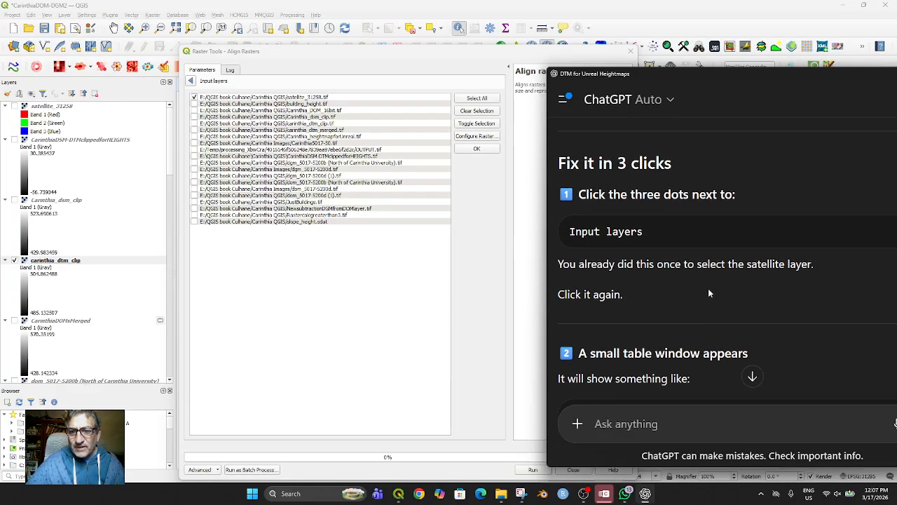
Reopen the Align Rasters input layer list and try to configure the output settings of the satellite_31258 raster.
{"action": "scroll", "coordinate": [677, 298], "scroll_direction": "down", "scroll_amount": 2}
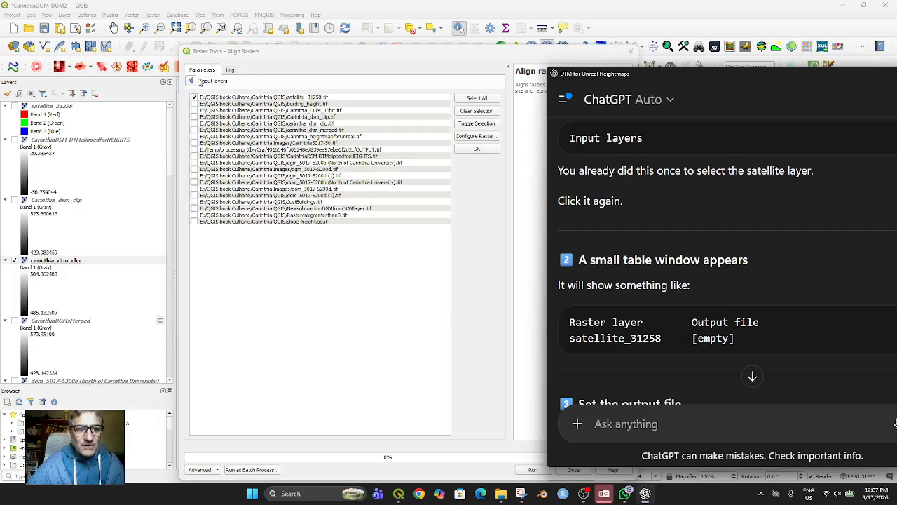
{"action": "left_click", "coordinate": [192, 81]}
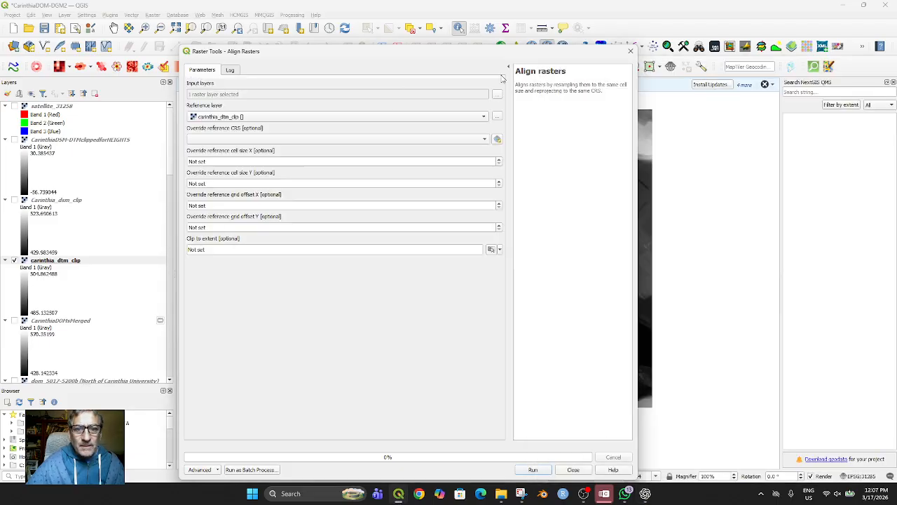
{"action": "left_click", "coordinate": [497, 95]}
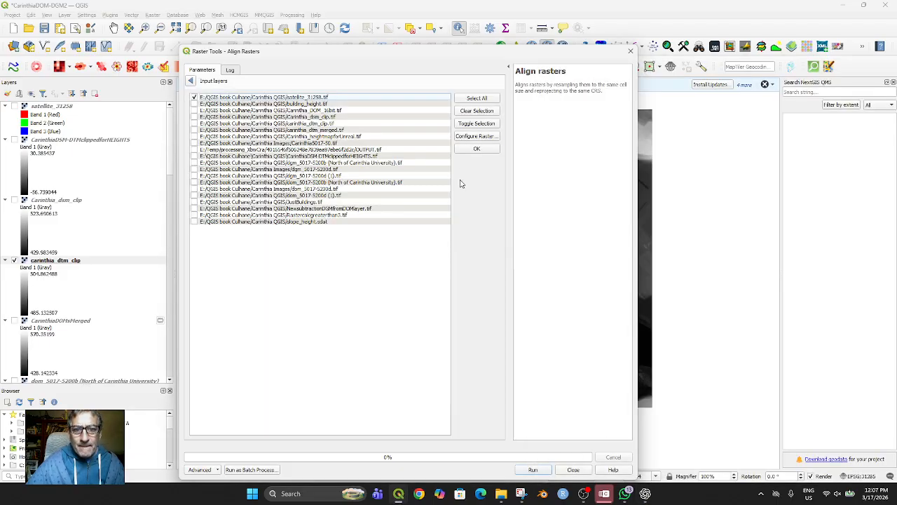
{"action": "left_click", "coordinate": [476, 137]}
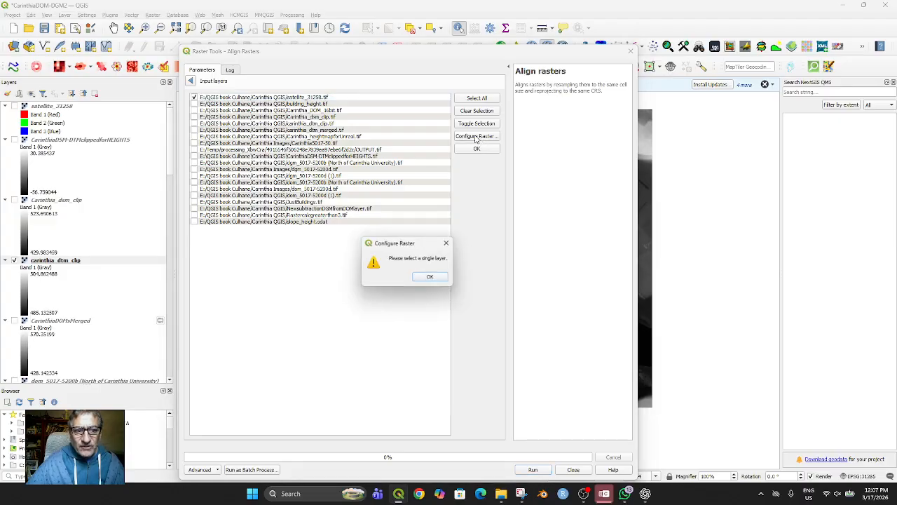
{"action": "left_click", "coordinate": [432, 279]}
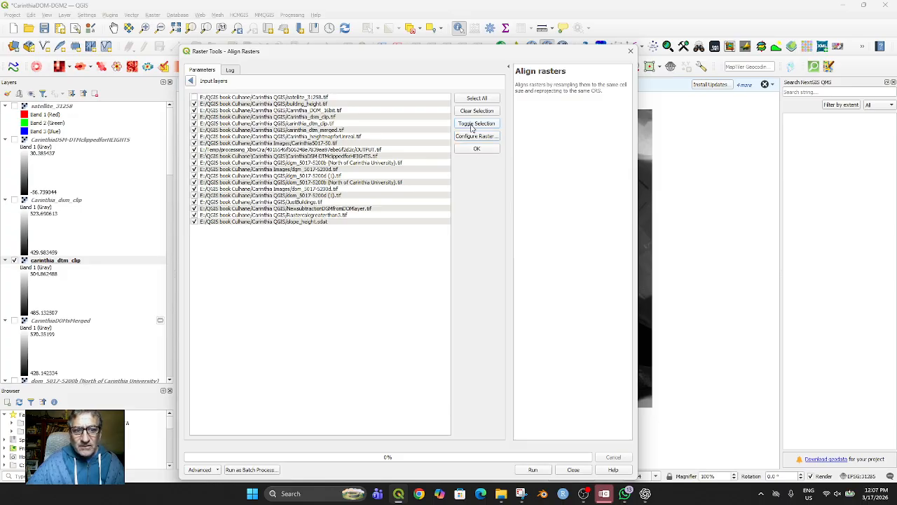
Clear the input layer selection, include only satellite_31258.tif, and retry its raster configuration.
{"action": "left_click", "coordinate": [476, 113]}
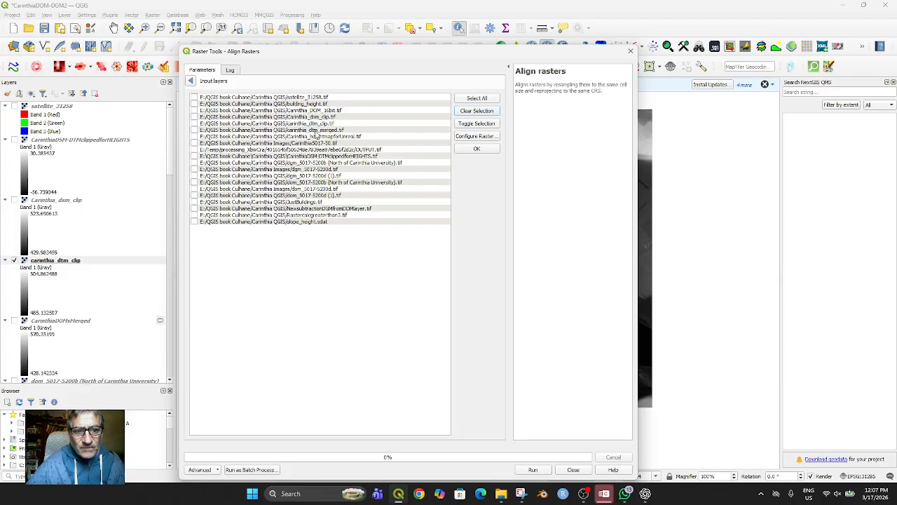
{"action": "left_click", "coordinate": [195, 98]}
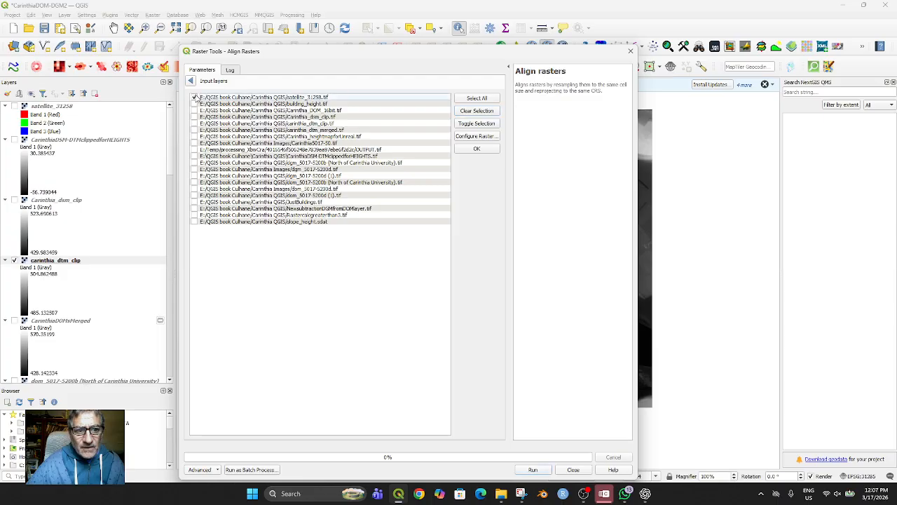
{"action": "left_click", "coordinate": [488, 137]}
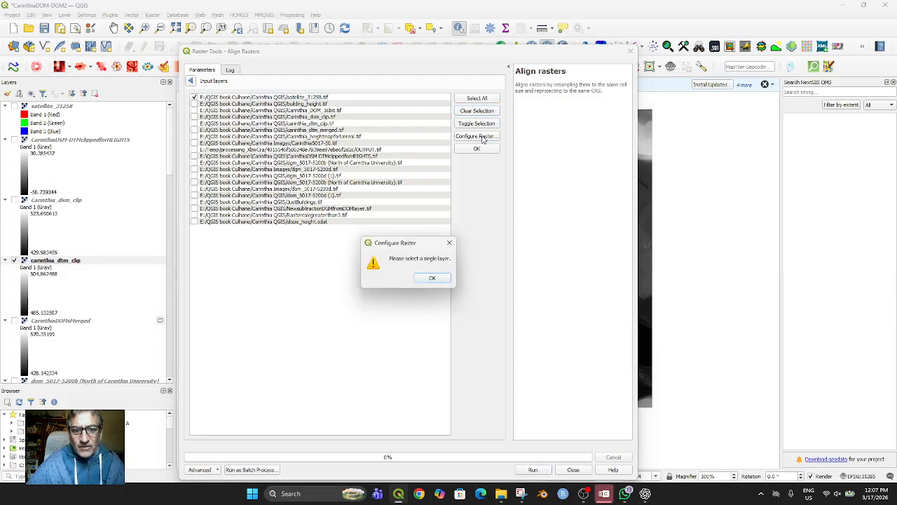
{"action": "left_click", "coordinate": [432, 279]}
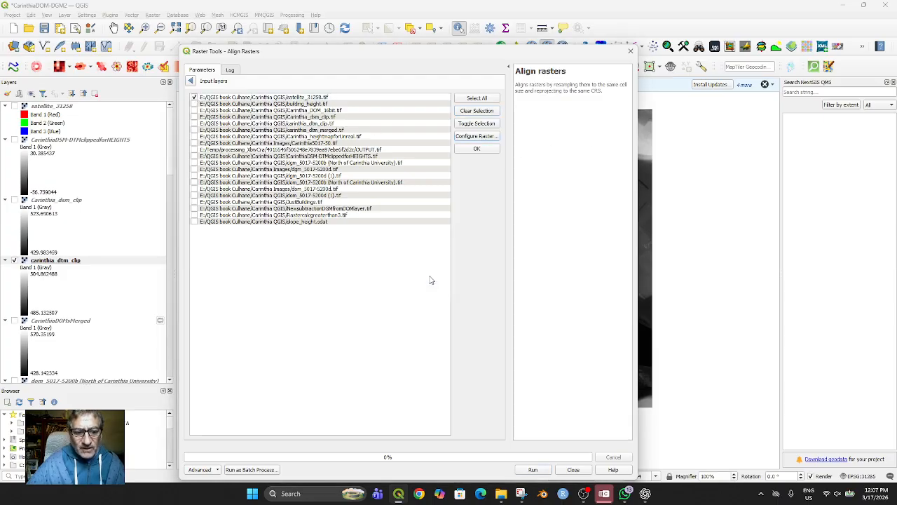
Check the advanced options for an output setting and accept satellite_31258.tif as the only input layer.
{"action": "left_click", "coordinate": [216, 469]}
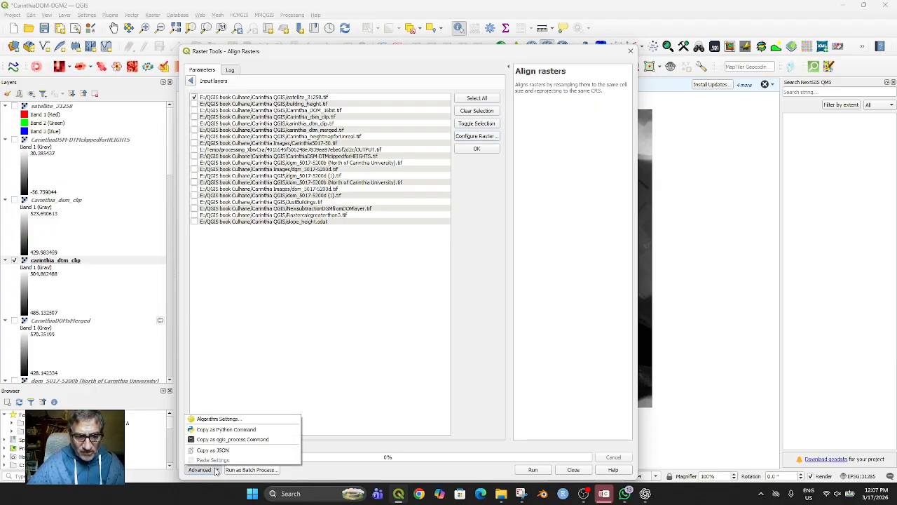
{"action": "left_click", "coordinate": [350, 330]}
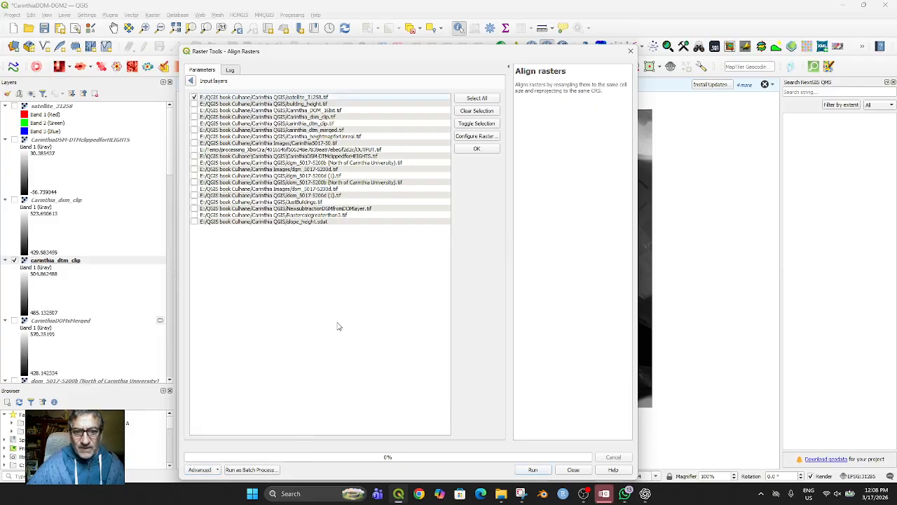
{"action": "left_click", "coordinate": [476, 150]}
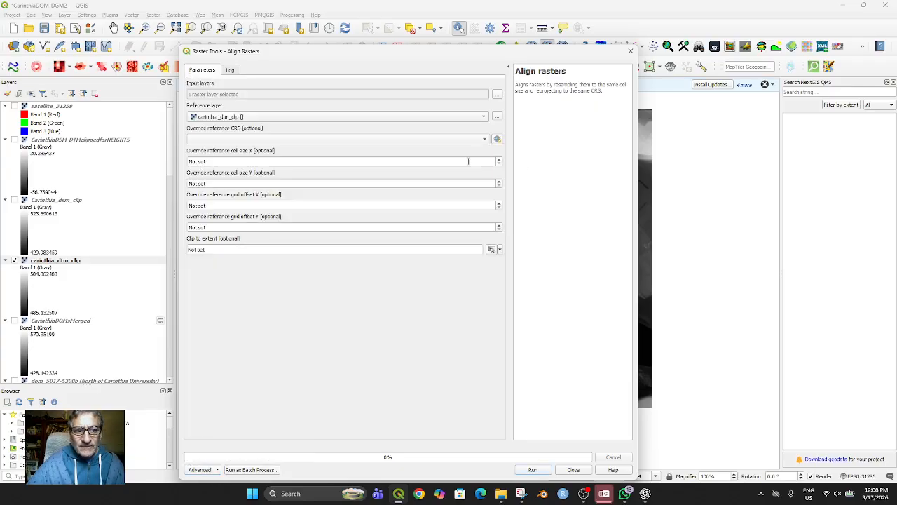
{"action": "left_click", "coordinate": [497, 117]}
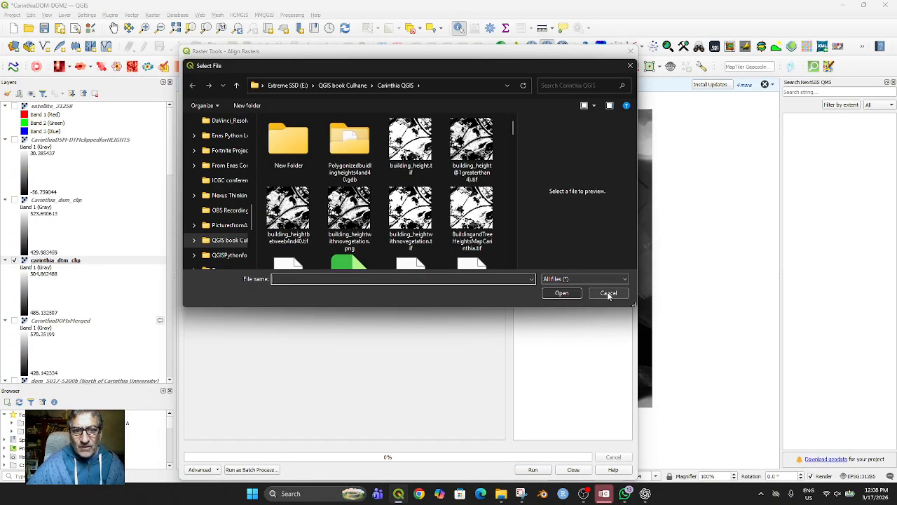
{"action": "left_click", "coordinate": [604, 294]}
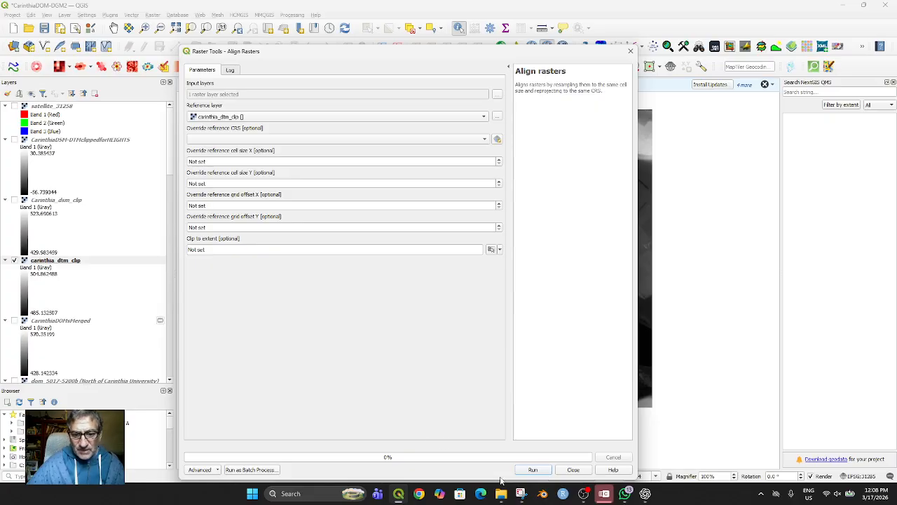
Switch to ChatGPT and read its instructions for setting the Align Rasters output file and running the tool again.
{"action": "left_click", "coordinate": [645, 495]}
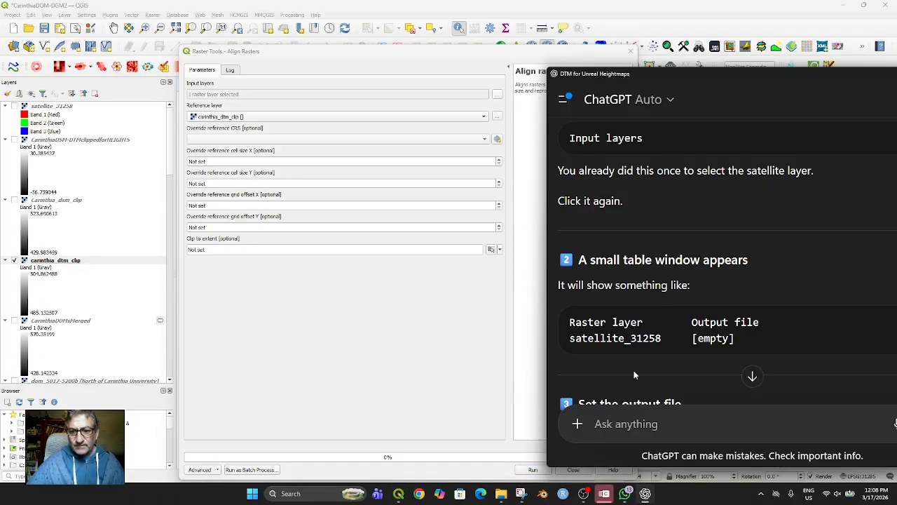
{"action": "scroll", "coordinate": [637, 361], "scroll_direction": "down", "scroll_amount": 3}
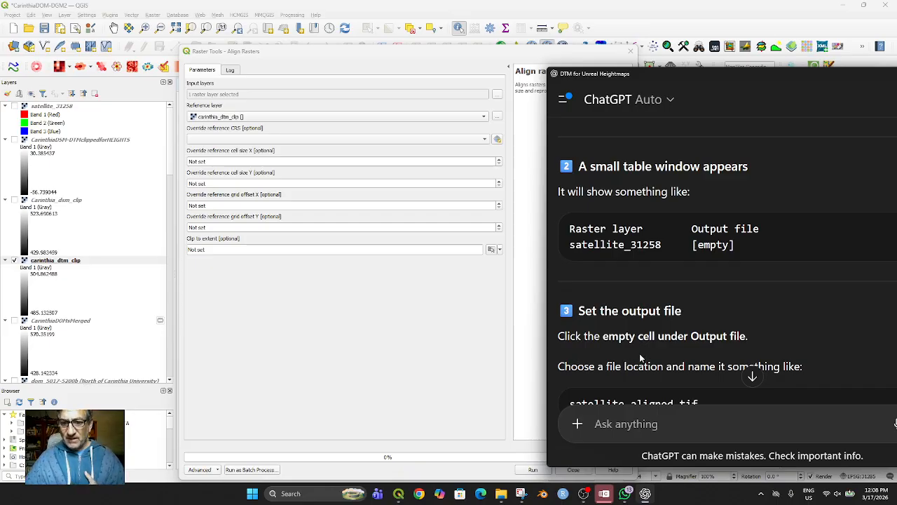
{"action": "scroll", "coordinate": [639, 358], "scroll_direction": "down", "scroll_amount": 3}
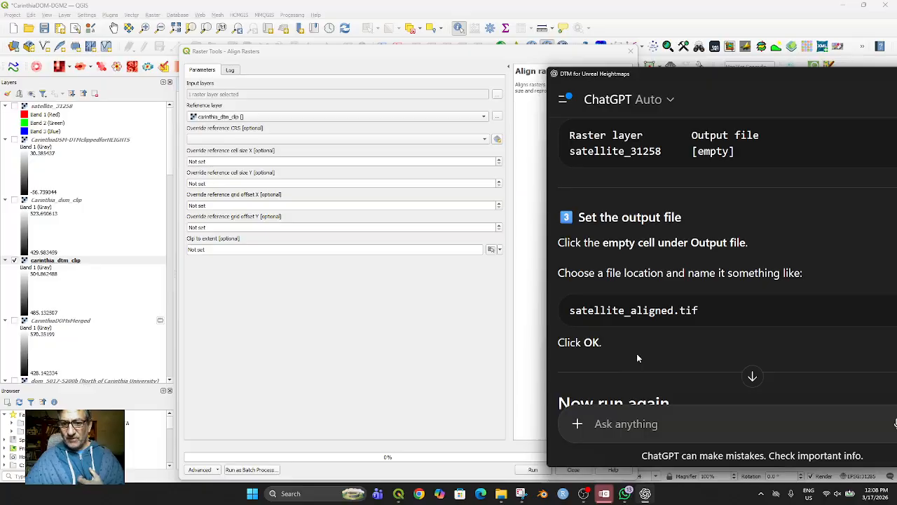
{"action": "scroll", "coordinate": [638, 358], "scroll_direction": "down", "scroll_amount": 3}
{"action": "scroll", "coordinate": [580, 349], "scroll_direction": "down", "scroll_amount": 2}
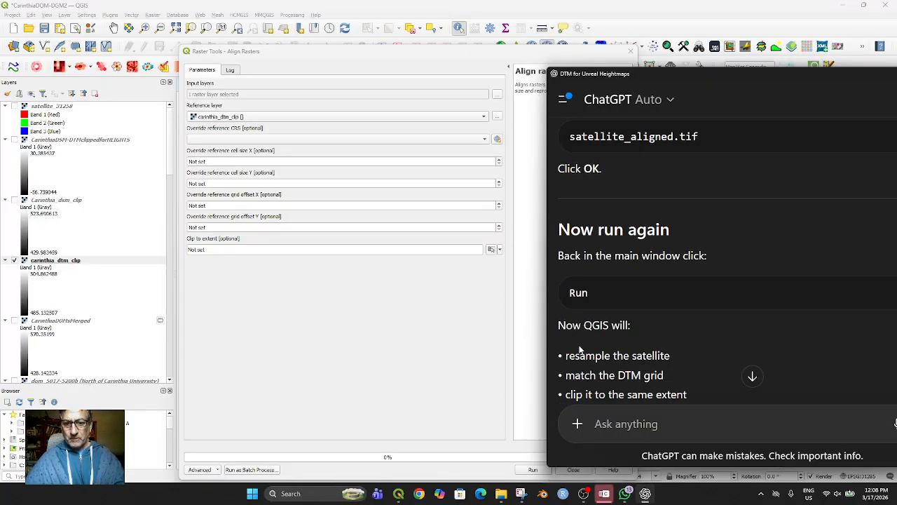
{"action": "scroll", "coordinate": [581, 348], "scroll_direction": "down", "scroll_amount": 1}
{"action": "scroll", "coordinate": [584, 347], "scroll_direction": "up", "scroll_amount": 3}
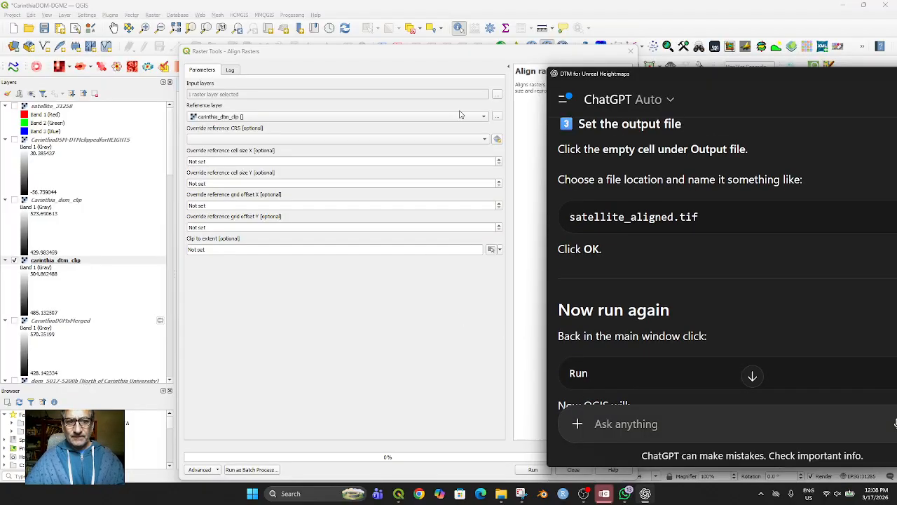
Open the input layers list of Align Rasters, capture a screenshot of the screen with Snipping Tool and copy it.
{"action": "left_click", "coordinate": [497, 95]}
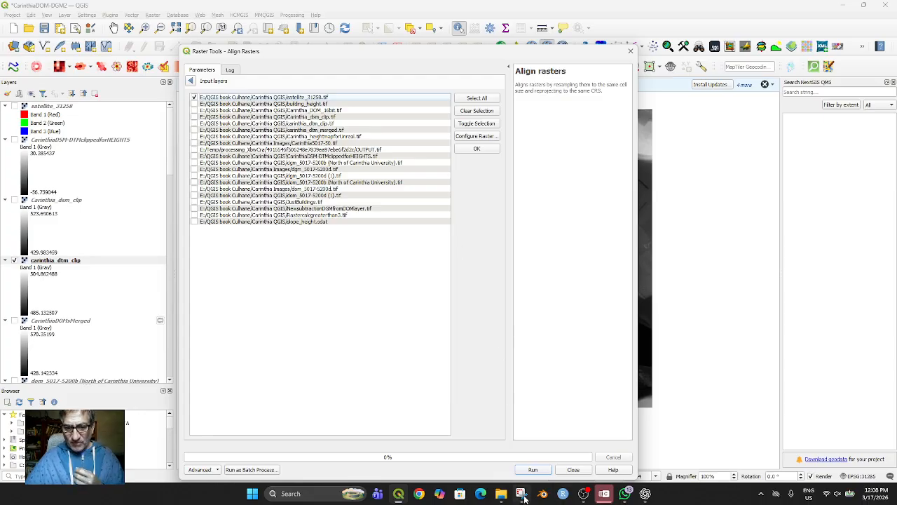
{"action": "left_click", "coordinate": [563, 492]}
{"action": "left_click", "coordinate": [135, 26]}
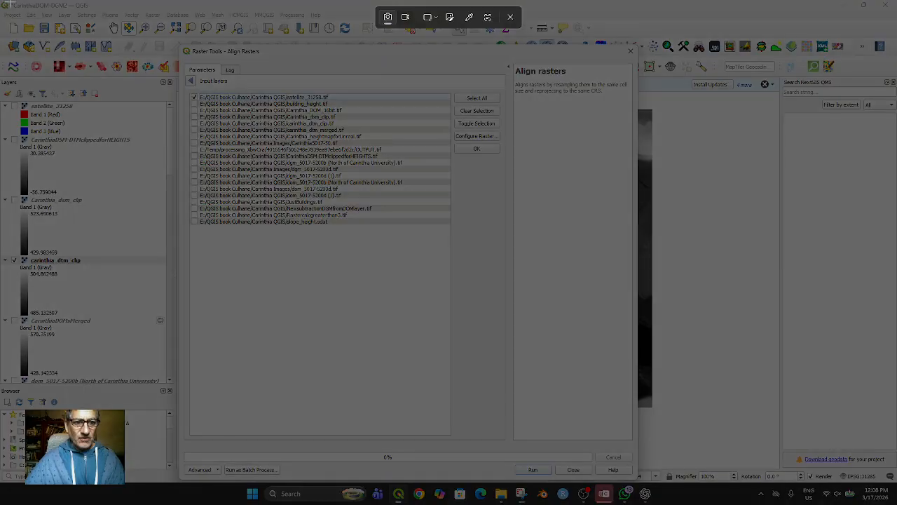
{"action": "left_click_drag", "start_coordinate": [6, 2], "coordinate": [785, 431]}
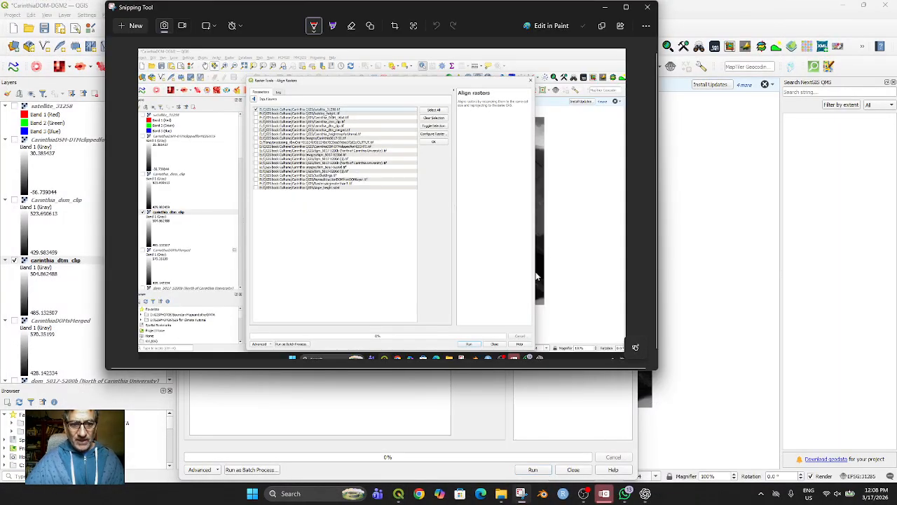
{"action": "right_click", "coordinate": [538, 263]}
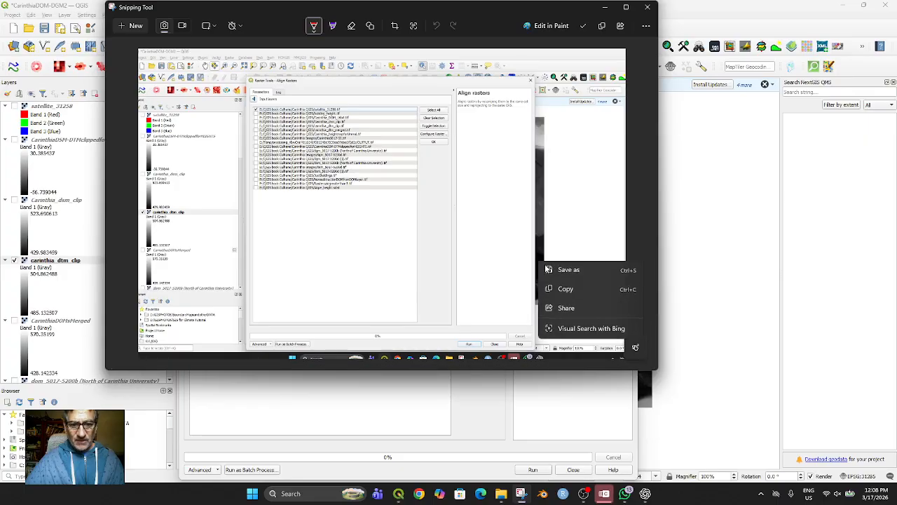
{"action": "left_click", "coordinate": [576, 291]}
Switch to ChatGPT and send "I only get this when I click on the three dots" with the copied screenshot attached.
{"action": "left_click", "coordinate": [645, 493]}
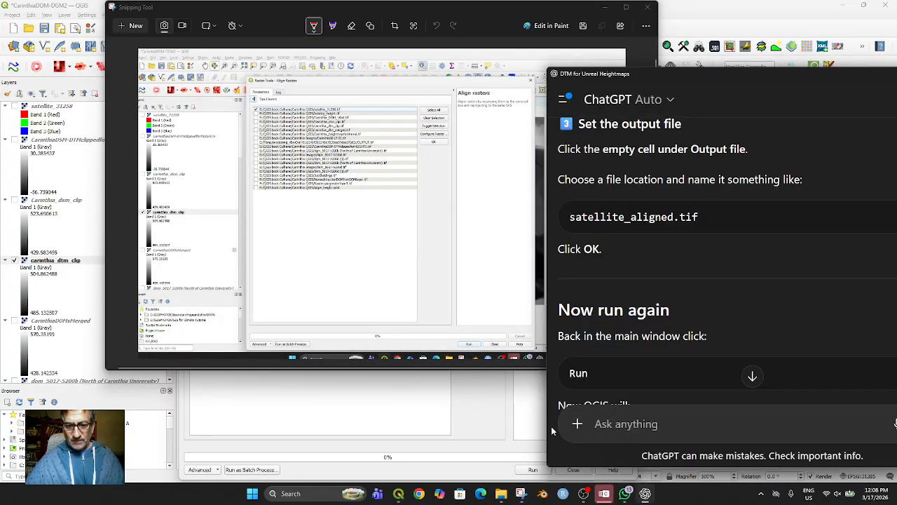
{"action": "left_click", "coordinate": [619, 424]}
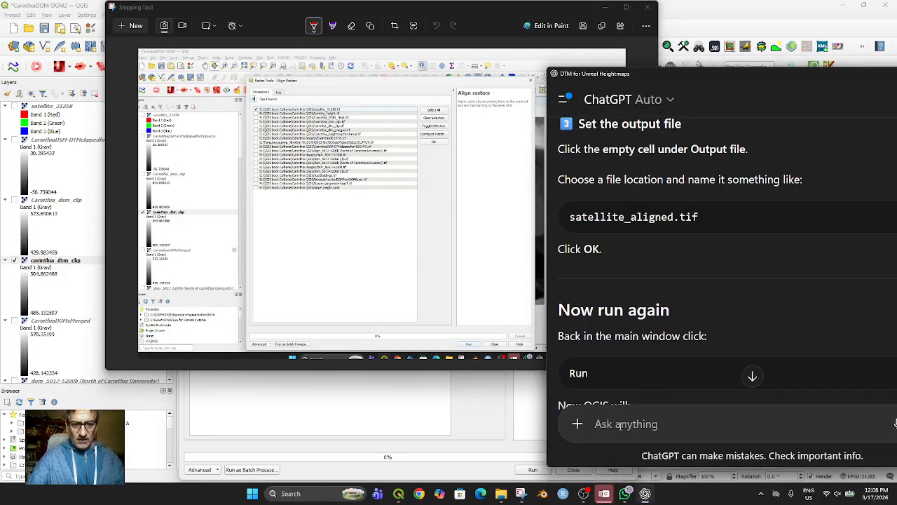
{"action": "type", "text": "I only get this "}
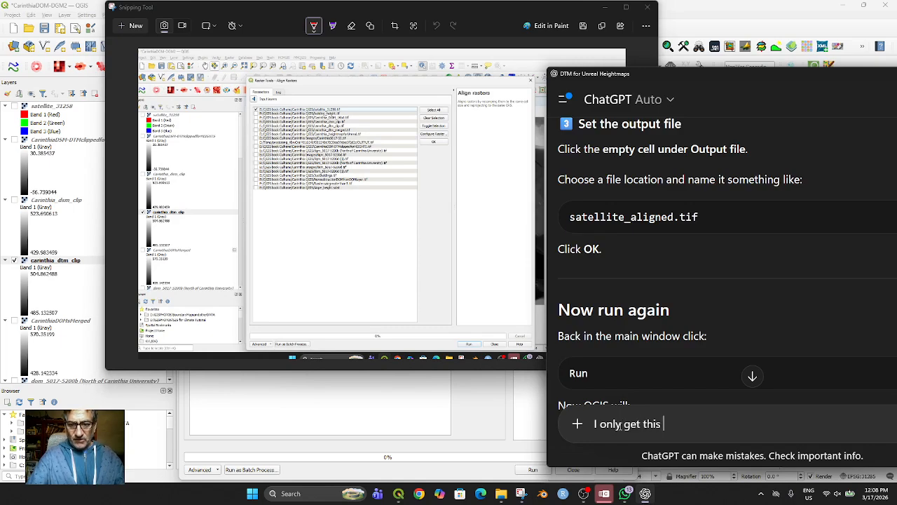
{"action": "type", "text": "when I click on t"}
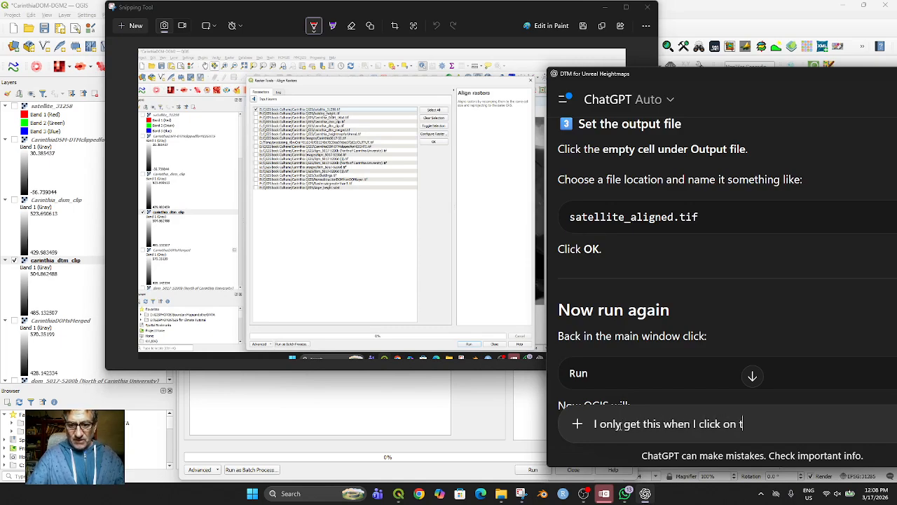
{"action": "type", "text": "he three dots"}
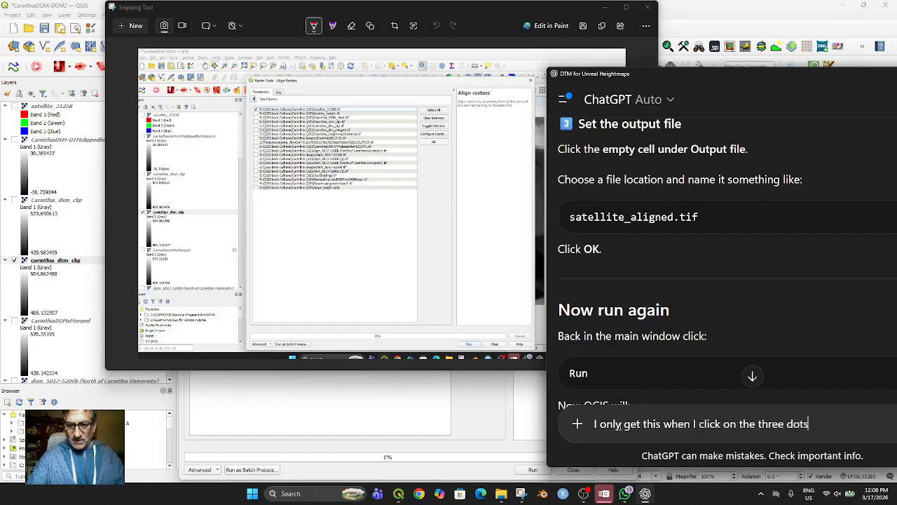
{"action": "key", "text": "ctrl+v"}
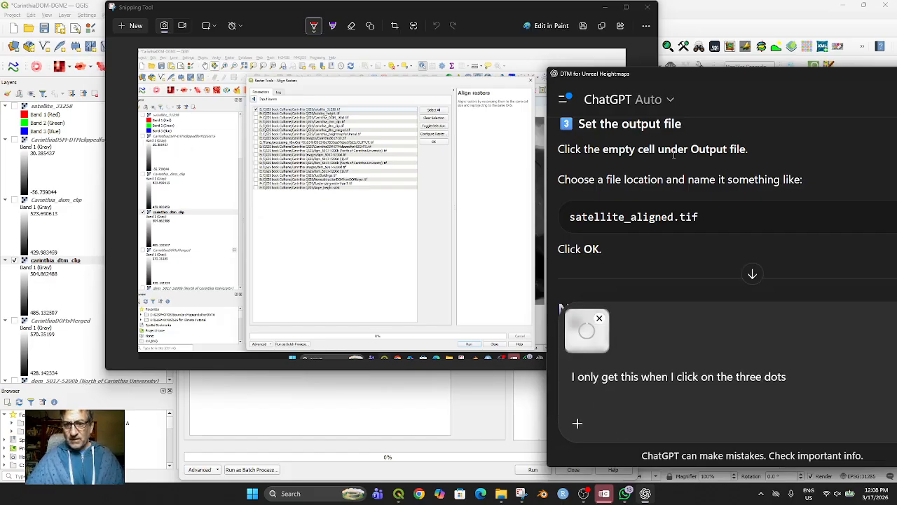
{"action": "left_click_drag", "start_coordinate": [700, 75], "coordinate": [483, 52]}
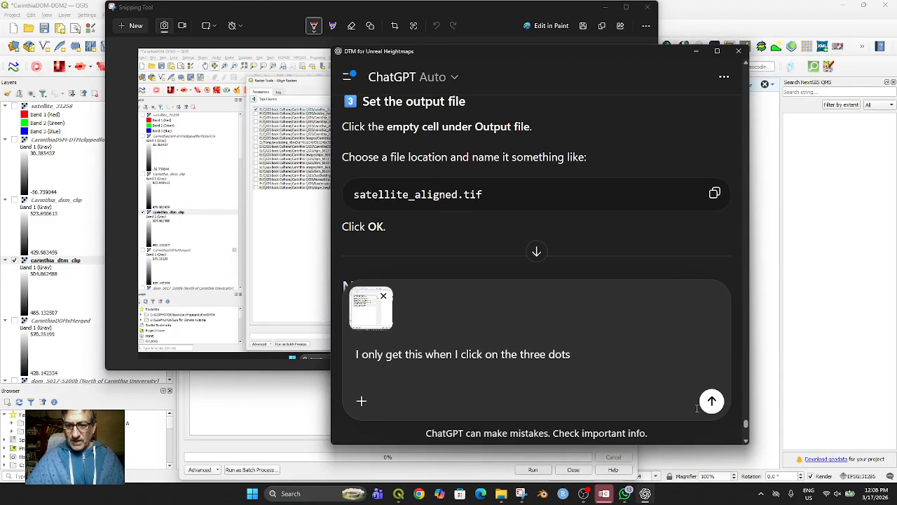
{"action": "left_click", "coordinate": [710, 402]}
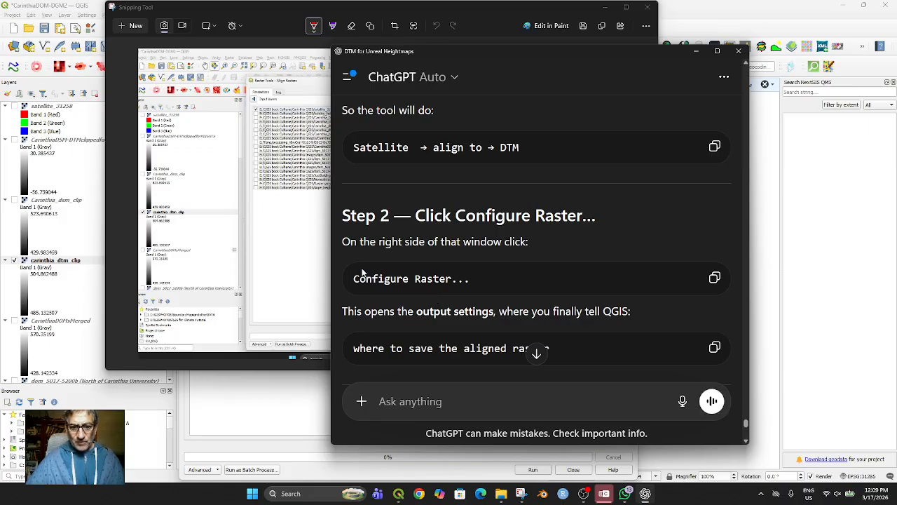
Return to the Align Rasters dialog in QGIS and try to configure the checked satellite_31258.tif raster.
{"action": "left_click", "coordinate": [267, 11]}
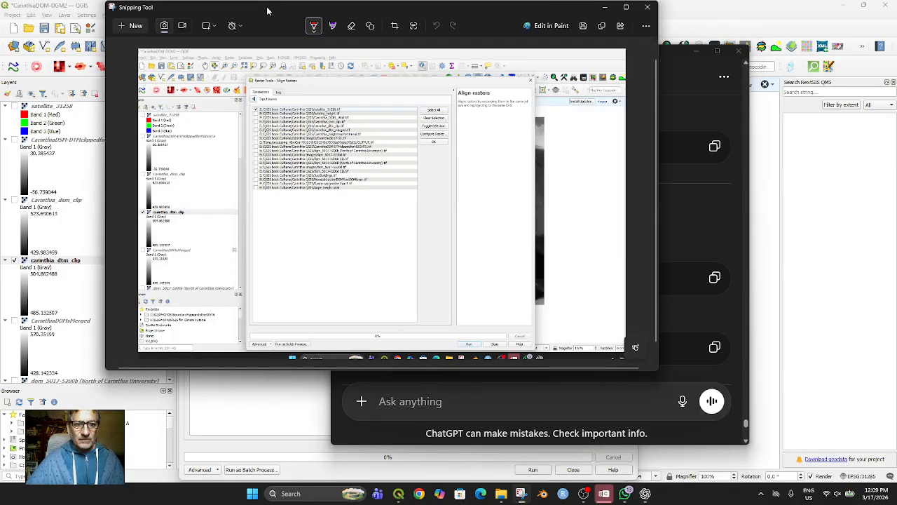
{"action": "left_click", "coordinate": [605, 7]}
{"action": "left_click", "coordinate": [288, 65]}
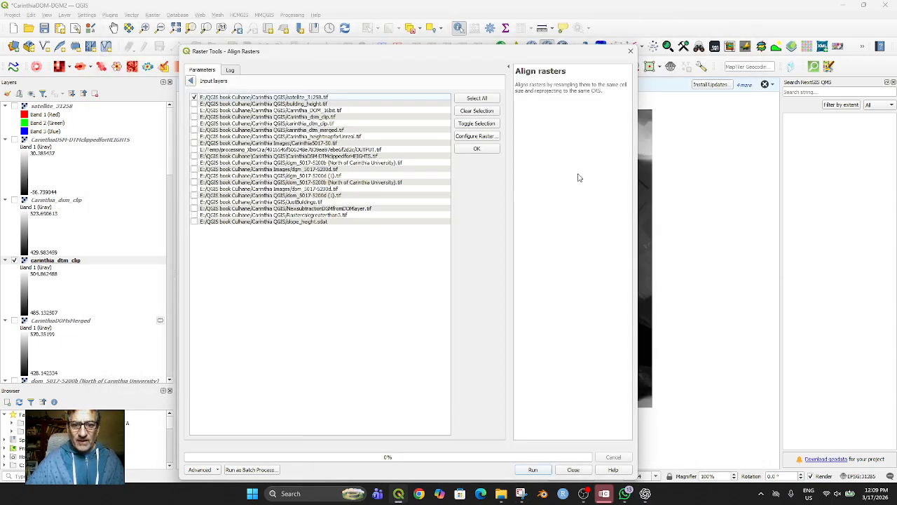
{"action": "left_click", "coordinate": [476, 136]}
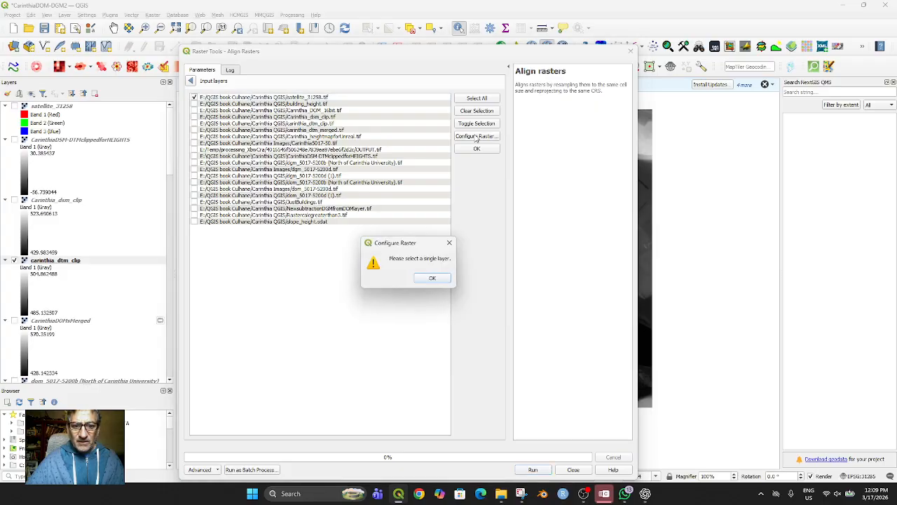
{"action": "left_click", "coordinate": [434, 277]}
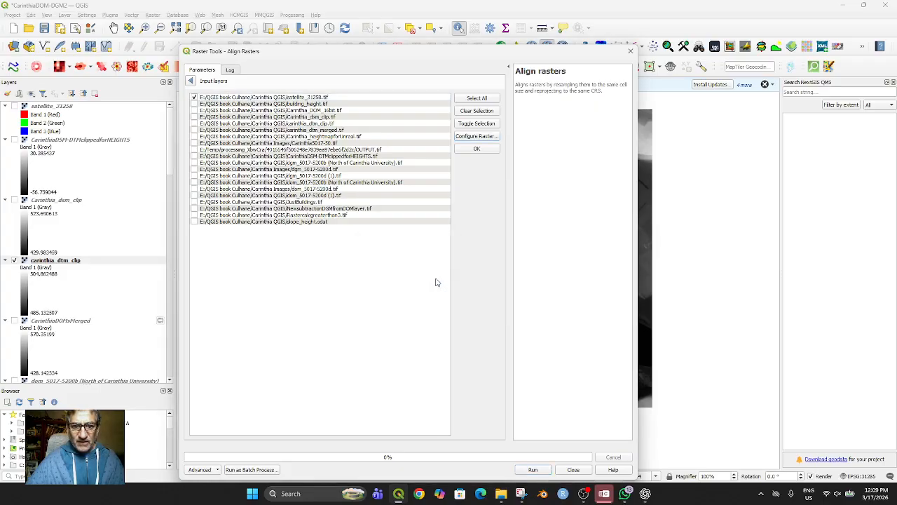
{"action": "left_click", "coordinate": [476, 138]}
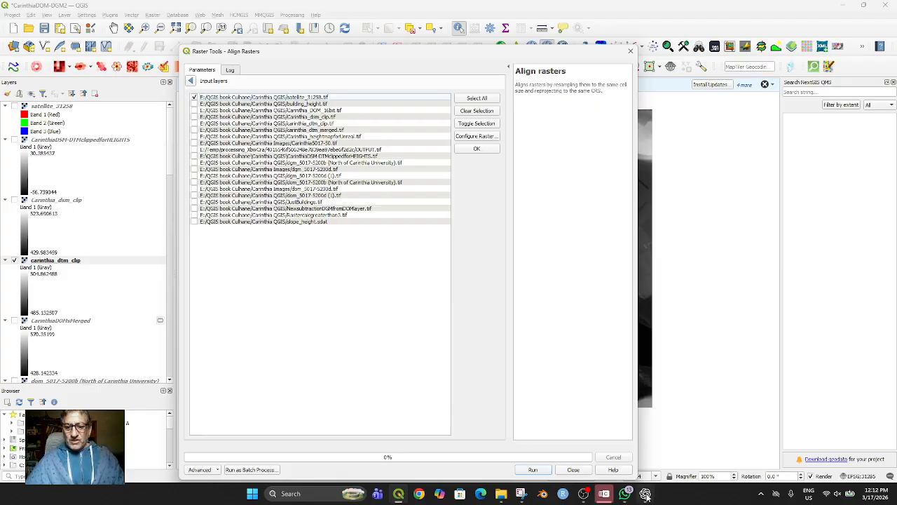
Check ChatGPT's advice on using Warp (Reproject) instead, and close the Align Rasters dialog in QGIS.
{"action": "left_click", "coordinate": [647, 496]}
{"action": "scroll", "coordinate": [671, 266], "scroll_direction": "up", "scroll_amount": 5}
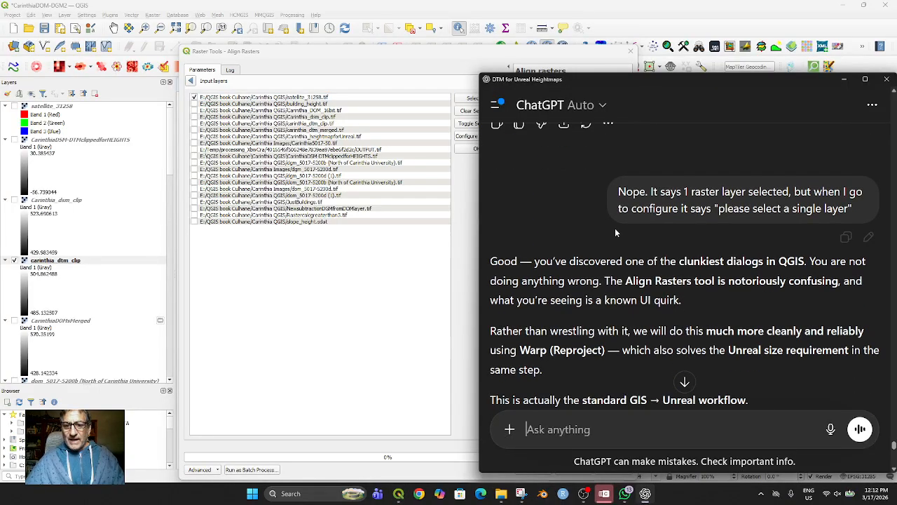
{"action": "scroll", "coordinate": [616, 233], "scroll_direction": "down", "scroll_amount": 5}
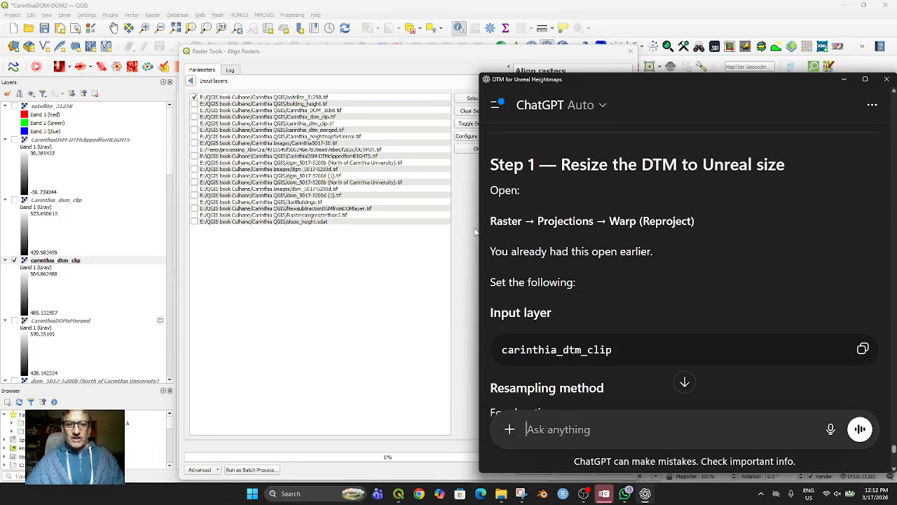
{"action": "left_click", "coordinate": [579, 56]}
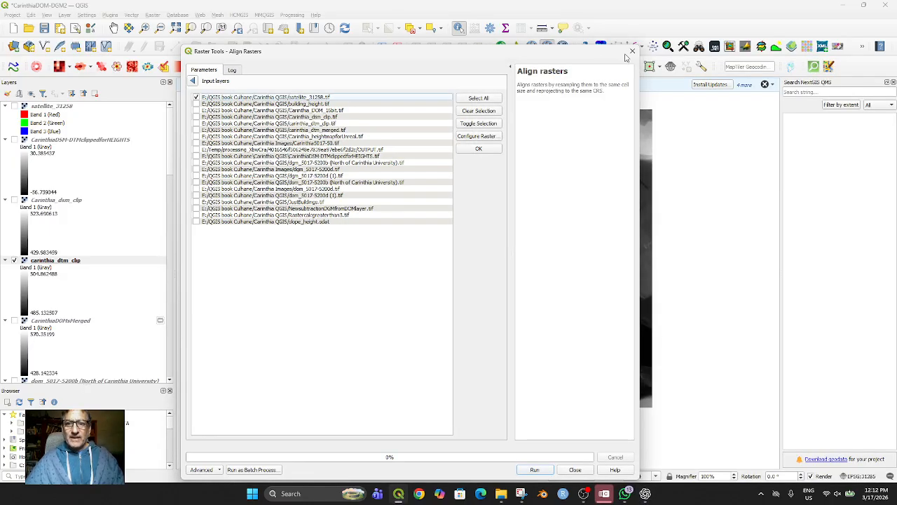
{"action": "left_click", "coordinate": [631, 50]}
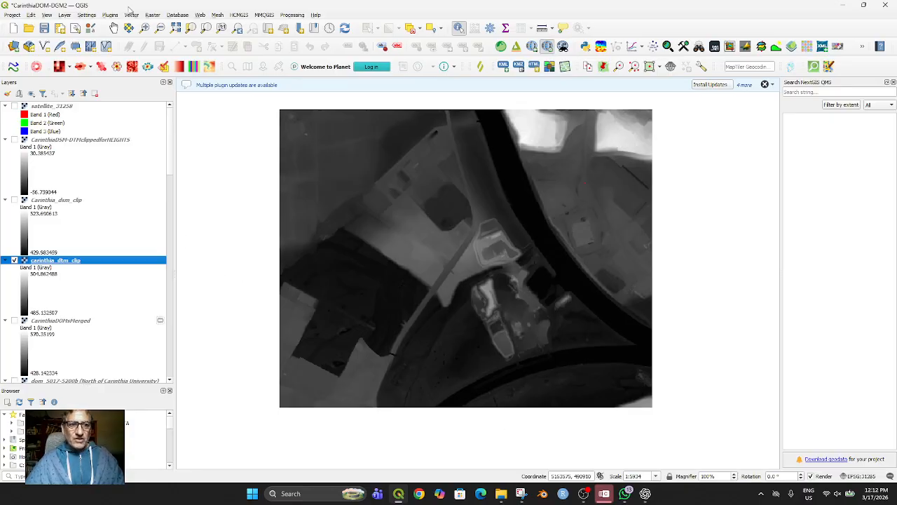
Open the Warp (Reproject) tool with carinthia_dtm_clip as the input layer.
{"action": "left_click", "coordinate": [151, 15]}
{"action": "mouse_move", "coordinate": [211, 119]}
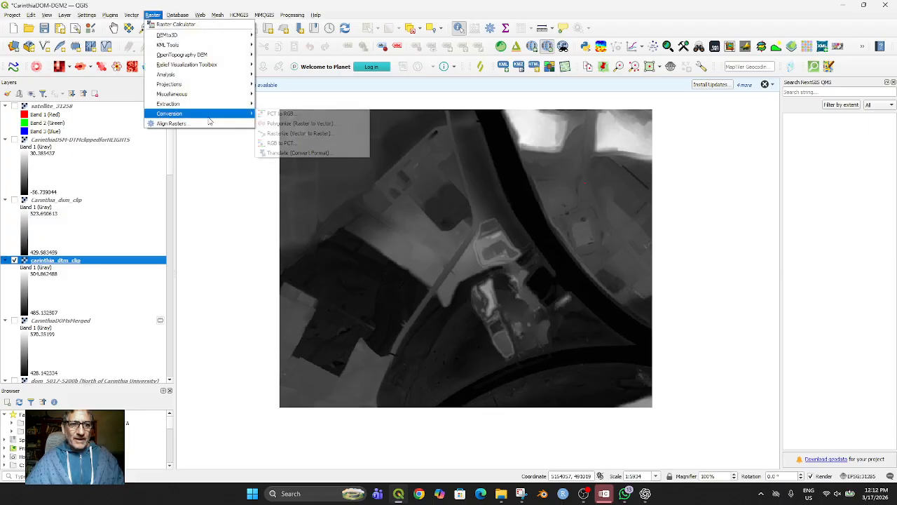
{"action": "mouse_move", "coordinate": [209, 95]}
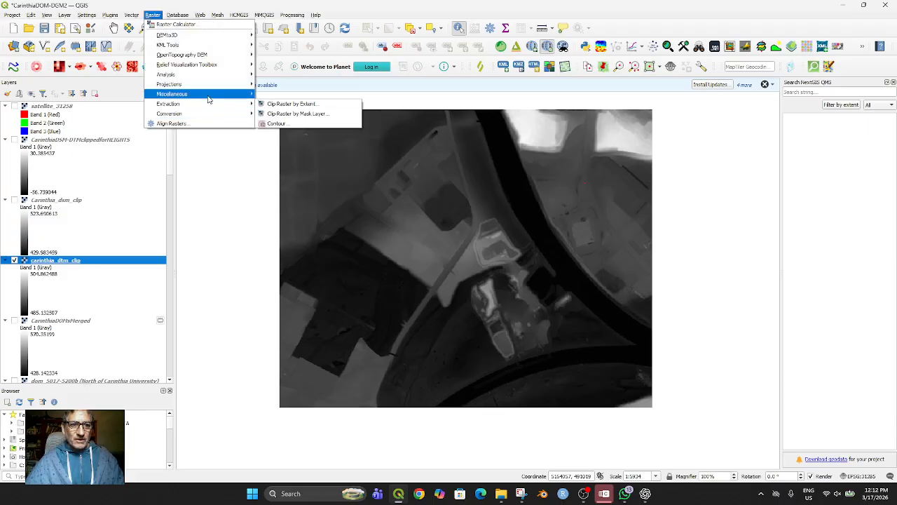
{"action": "mouse_move", "coordinate": [239, 104]}
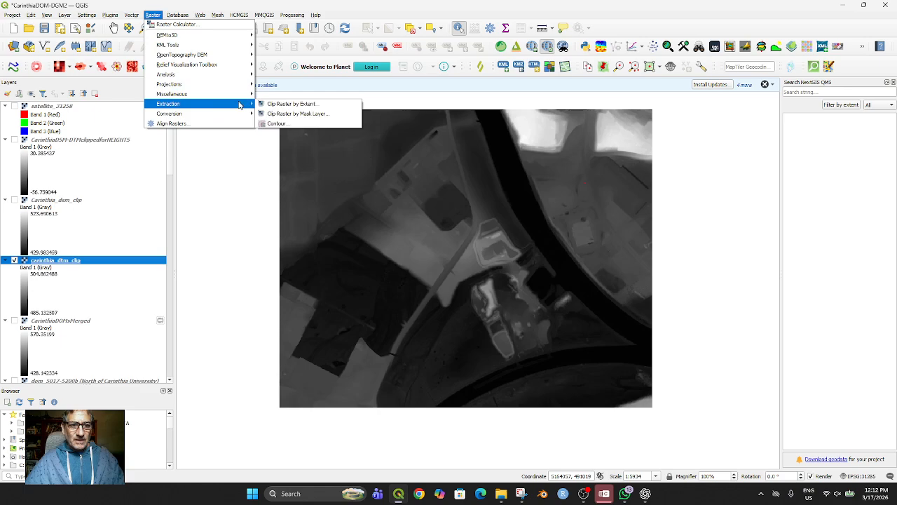
{"action": "mouse_move", "coordinate": [250, 85]}
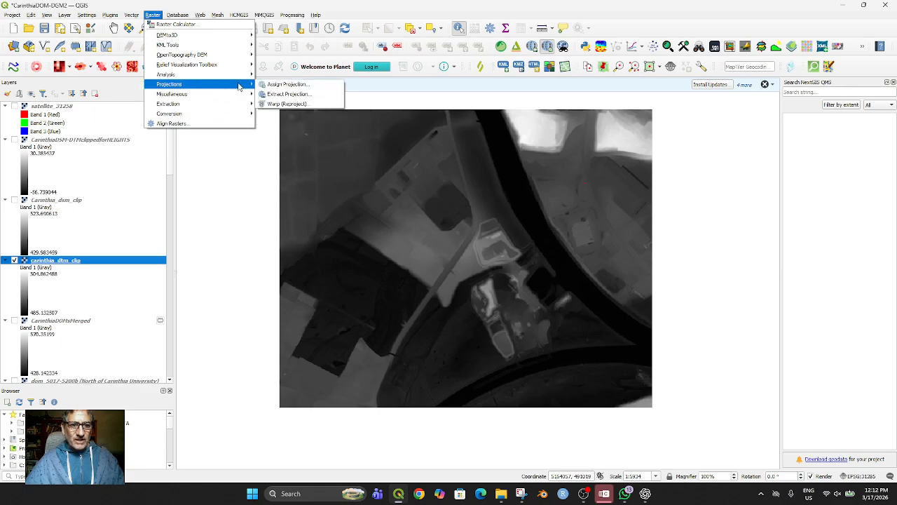
{"action": "left_click", "coordinate": [287, 110]}
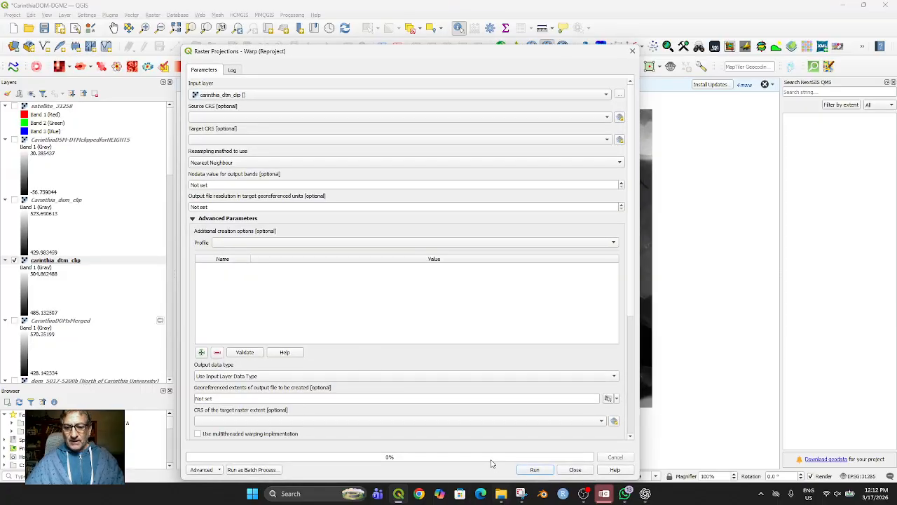
Check ChatGPT's Warp settings and set the resampling method to Bilinear (2x2 Kernel) in QGIS.
{"action": "left_click", "coordinate": [644, 494]}
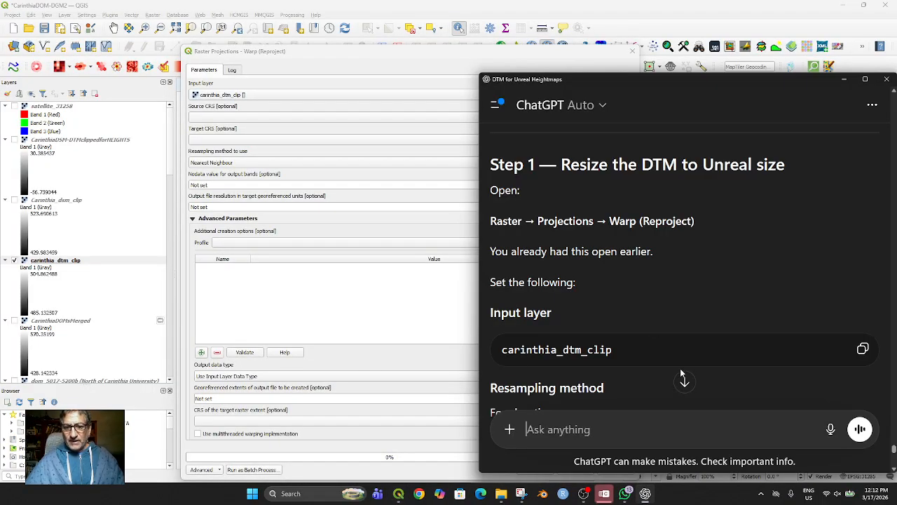
{"action": "scroll", "coordinate": [654, 320], "scroll_direction": "down", "scroll_amount": 2}
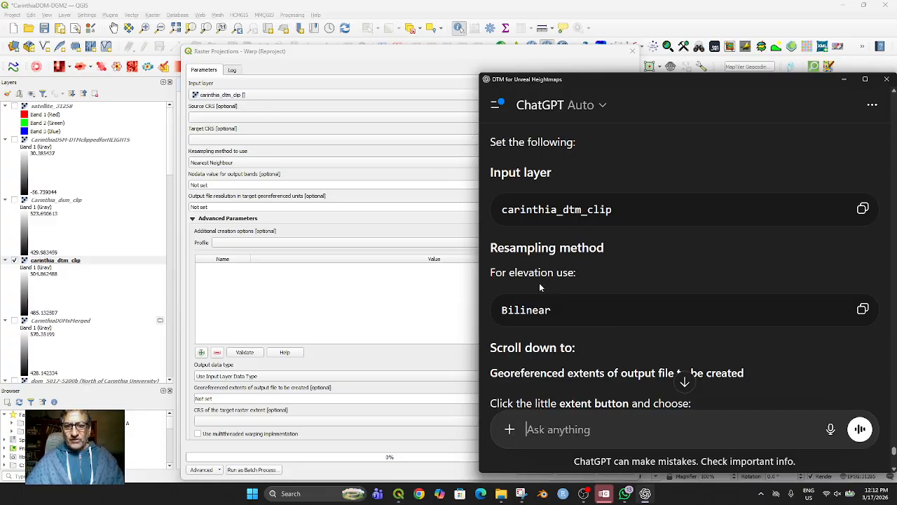
{"action": "scroll", "coordinate": [541, 285], "scroll_direction": "down", "scroll_amount": 1}
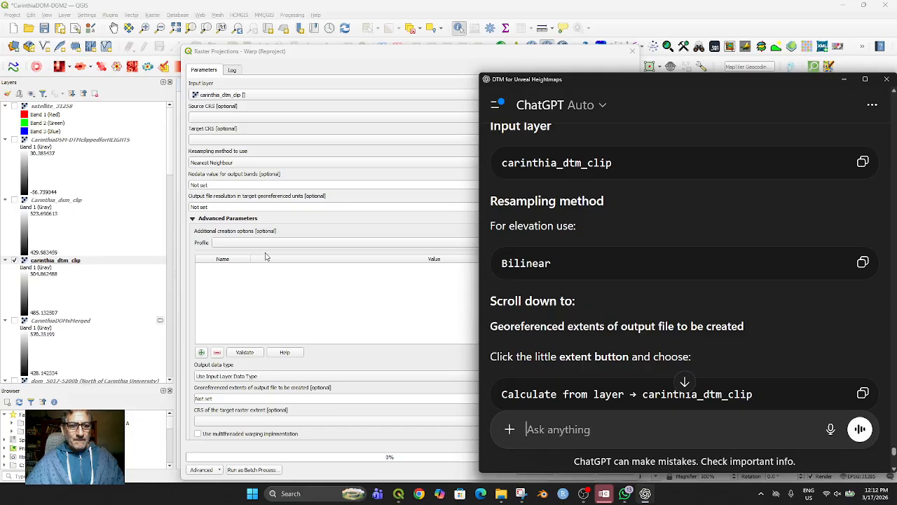
{"action": "scroll", "coordinate": [262, 235], "scroll_direction": "down", "scroll_amount": 3}
{"action": "scroll", "coordinate": [276, 279], "scroll_direction": "down", "scroll_amount": 2}
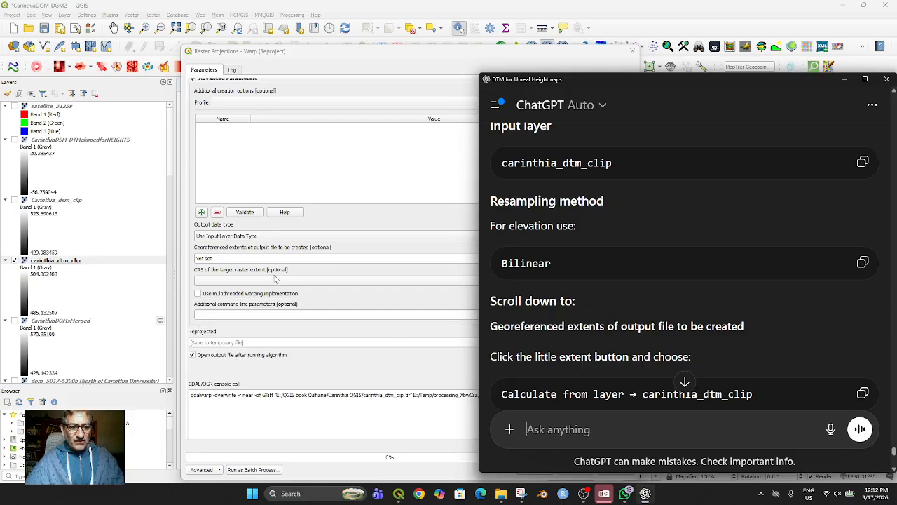
{"action": "scroll", "coordinate": [273, 277], "scroll_direction": "up", "scroll_amount": 4}
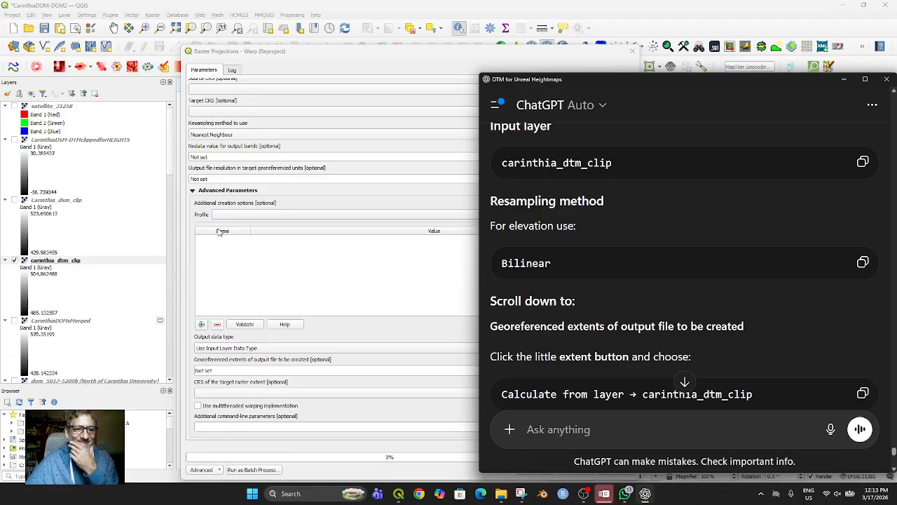
{"action": "scroll", "coordinate": [280, 209], "scroll_direction": "up", "scroll_amount": 1}
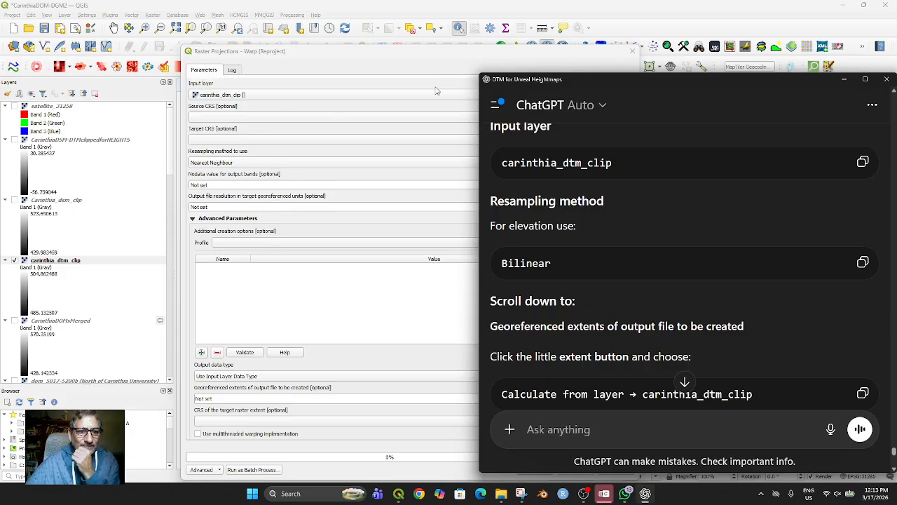
{"action": "left_click_drag", "start_coordinate": [532, 82], "coordinate": [567, 81]}
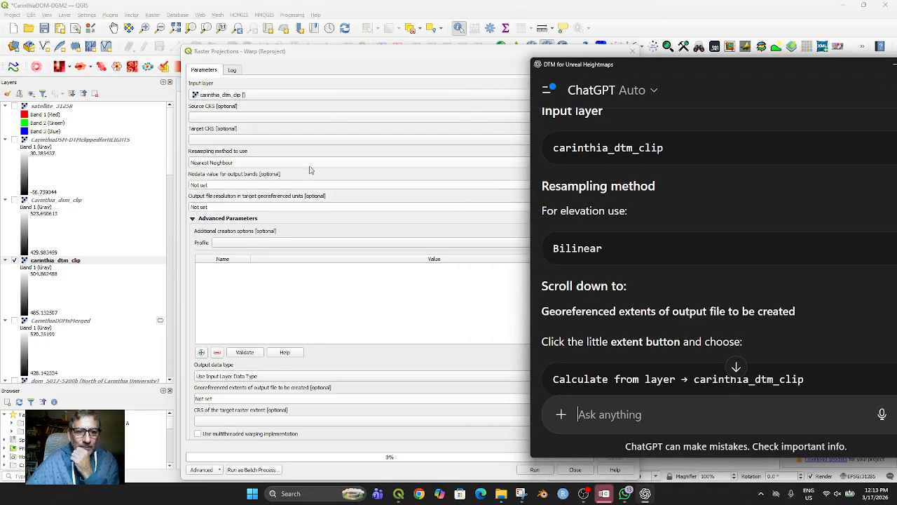
{"action": "left_click", "coordinate": [310, 162]}
{"action": "left_click", "coordinate": [286, 173]}
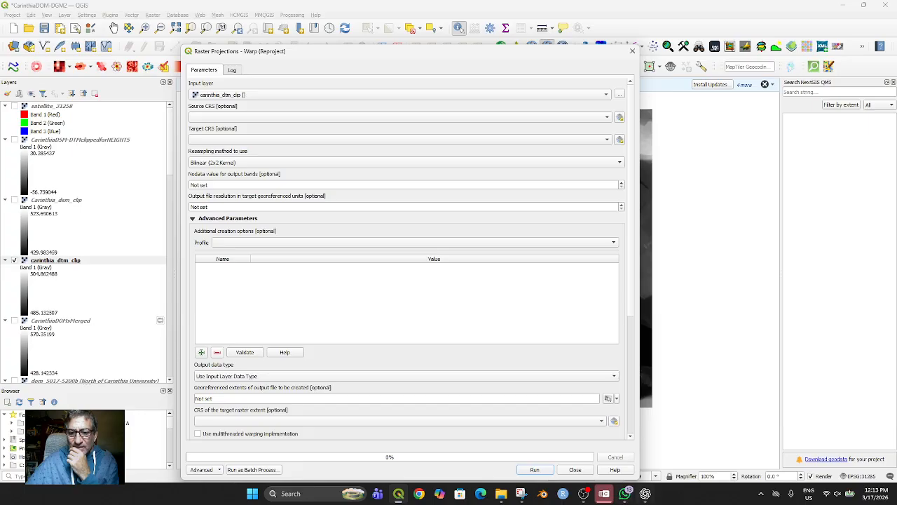
Read ChatGPT's instruction for the georeferenced output extents and find that setting in the Warp dialog.
{"action": "left_click", "coordinate": [645, 494]}
{"action": "scroll", "coordinate": [666, 281], "scroll_direction": "down", "scroll_amount": 2}
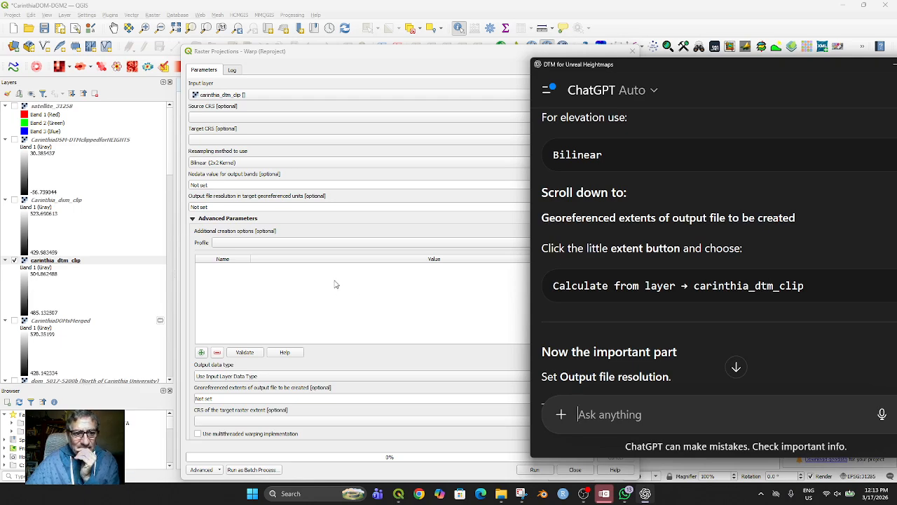
{"action": "scroll", "coordinate": [334, 283], "scroll_direction": "down", "scroll_amount": 2}
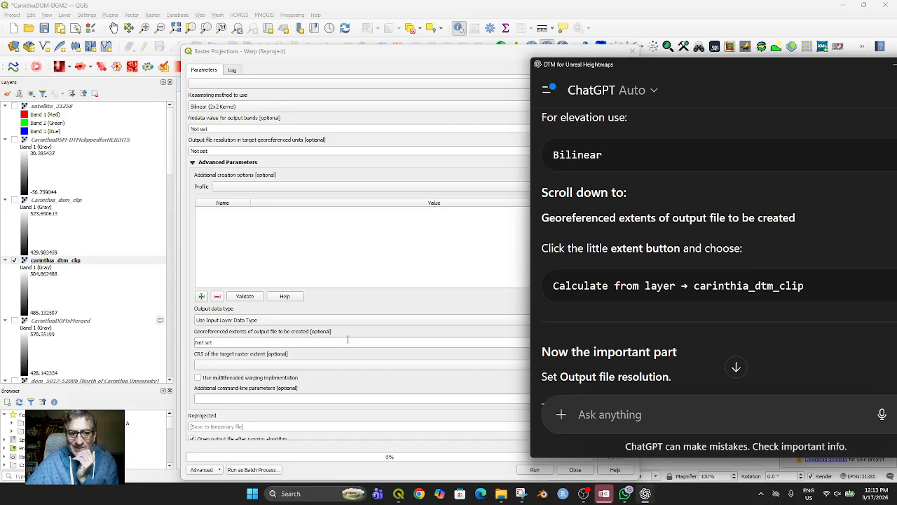
{"action": "left_click", "coordinate": [345, 339]}
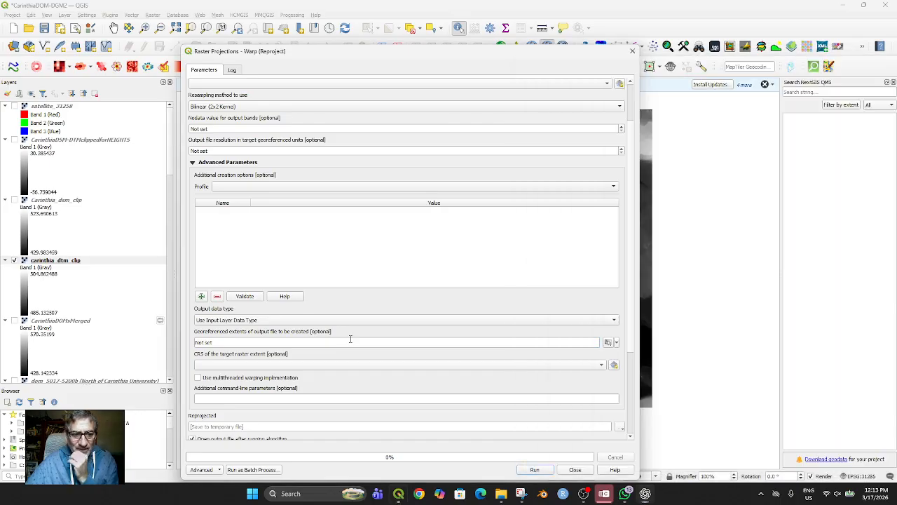
{"action": "left_click", "coordinate": [609, 342]}
{"action": "mouse_move", "coordinate": [622, 354]}
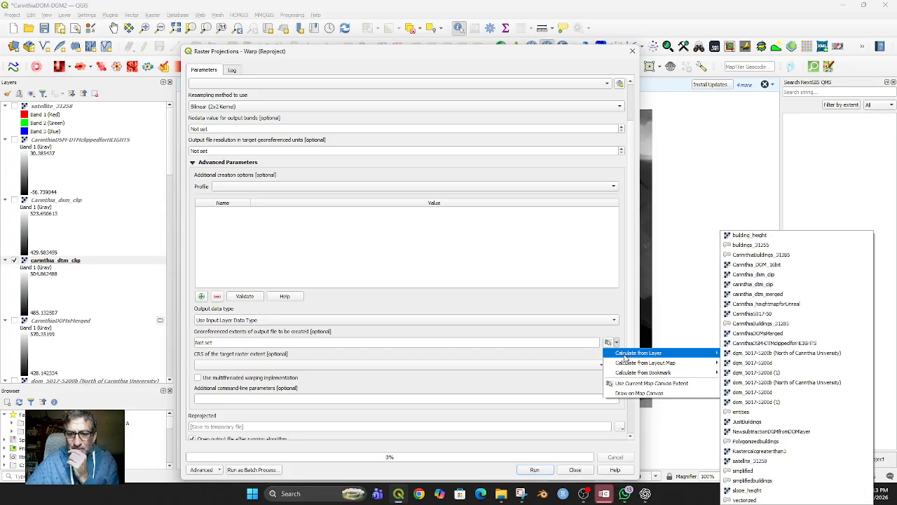
{"action": "left_click", "coordinate": [706, 173]}
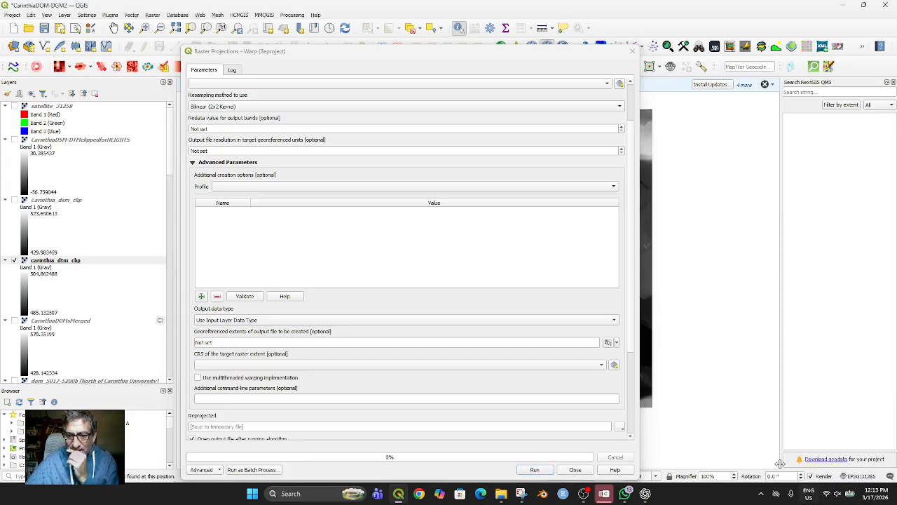
Recheck ChatGPT's extent instruction and calculate the Warp output's georeferenced extents from the carinthia_dtm_clip layer.
{"action": "left_click", "coordinate": [645, 494]}
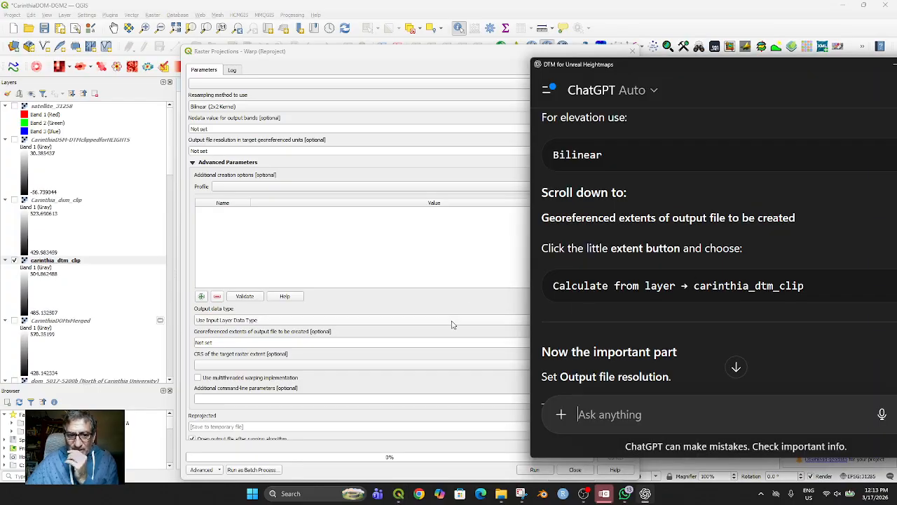
{"action": "scroll", "coordinate": [429, 275], "scroll_direction": "up", "scroll_amount": 2}
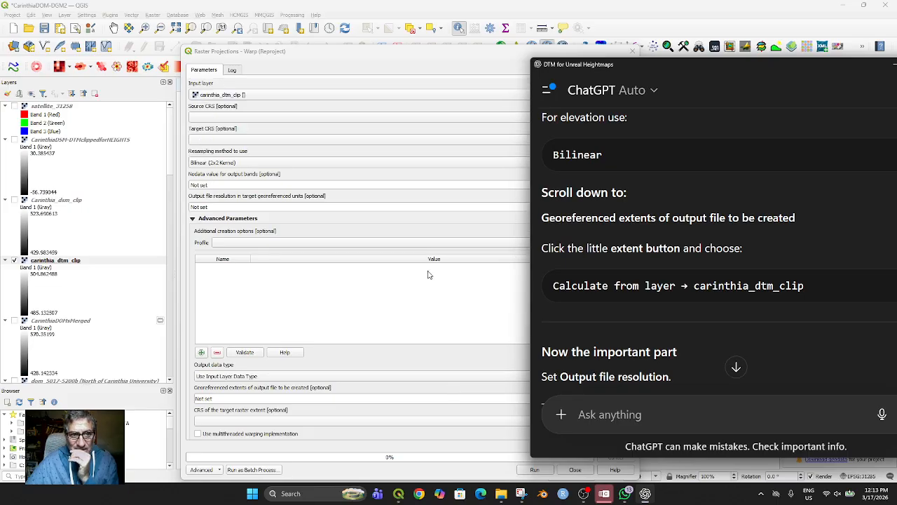
{"action": "scroll", "coordinate": [429, 274], "scroll_direction": "down", "scroll_amount": 2}
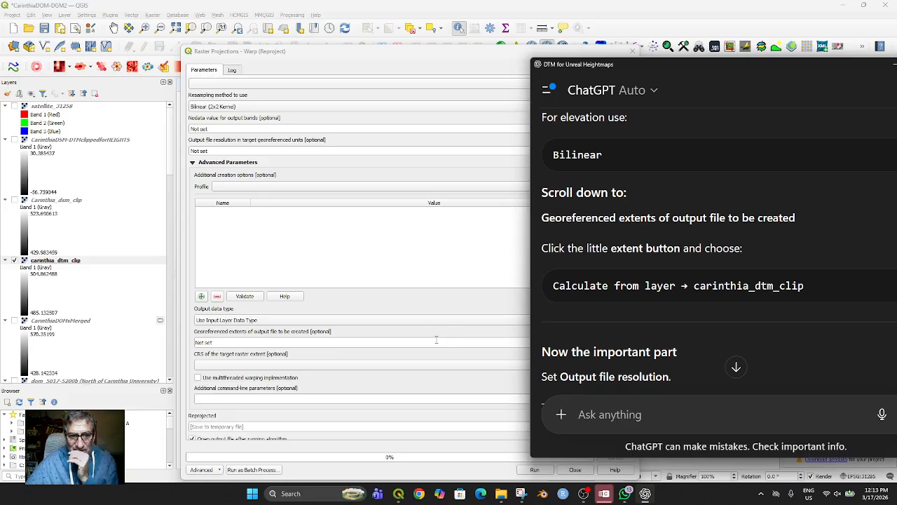
{"action": "left_click", "coordinate": [436, 339]}
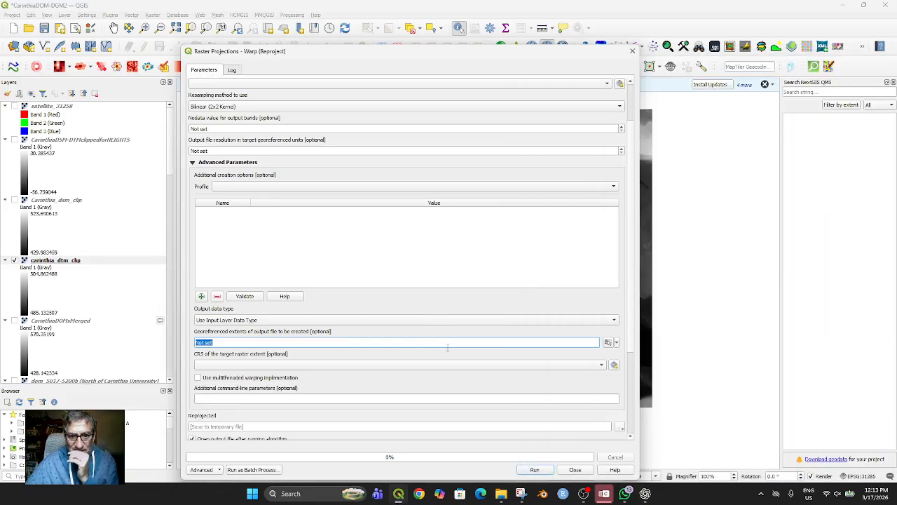
{"action": "left_click", "coordinate": [617, 342]}
{"action": "mouse_move", "coordinate": [666, 353]}
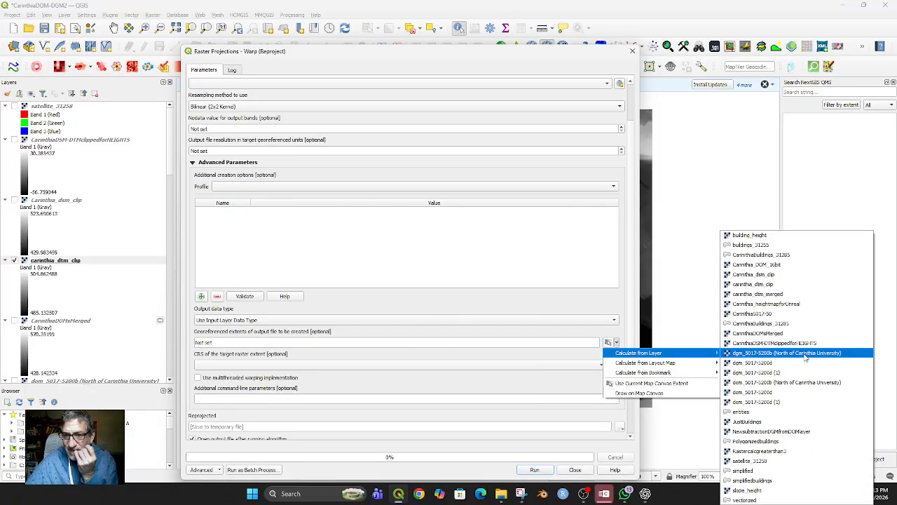
{"action": "left_click", "coordinate": [794, 284]}
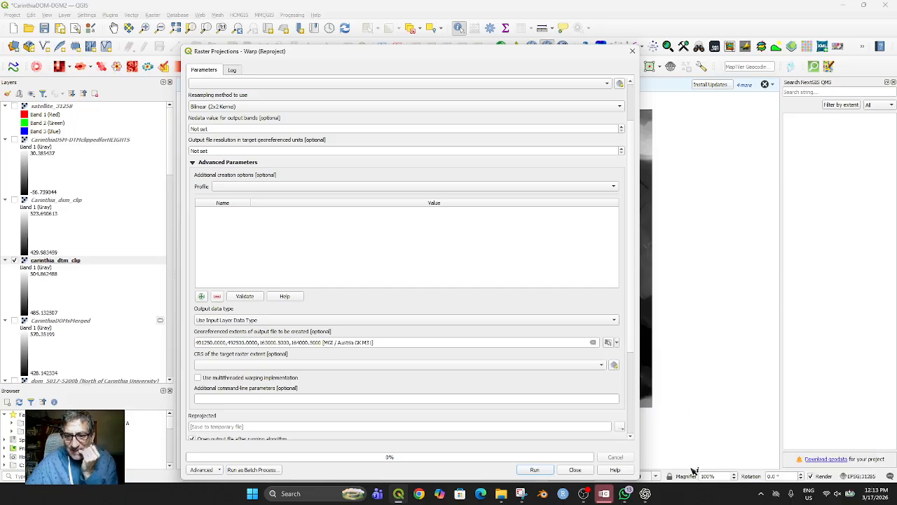
Switch to ChatGPT and read its guidance on output file resolution and the layer details it asks for.
{"action": "left_click", "coordinate": [646, 496]}
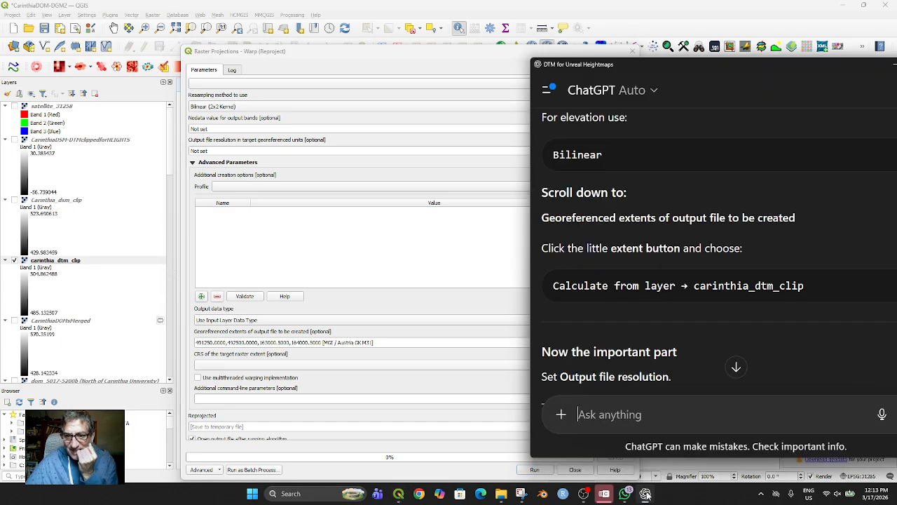
{"action": "scroll", "coordinate": [721, 339], "scroll_direction": "down", "scroll_amount": 1}
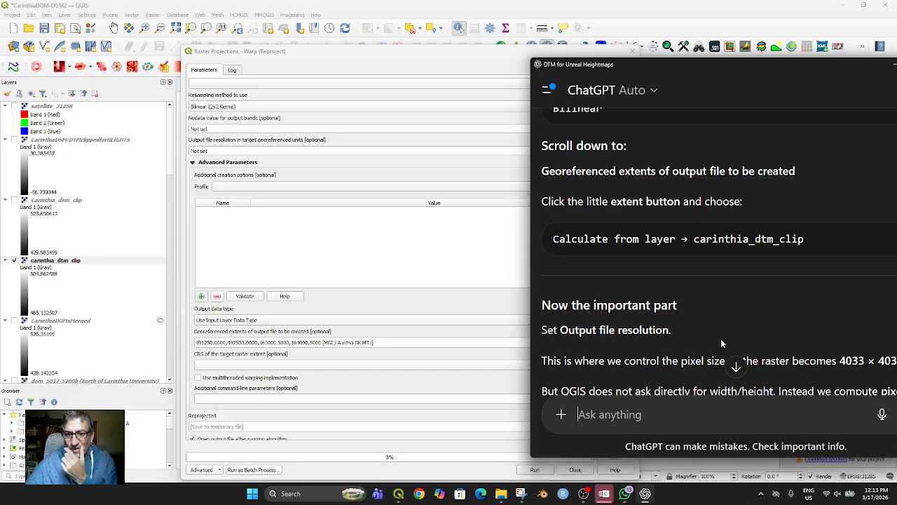
{"action": "scroll", "coordinate": [721, 338], "scroll_direction": "down", "scroll_amount": 2}
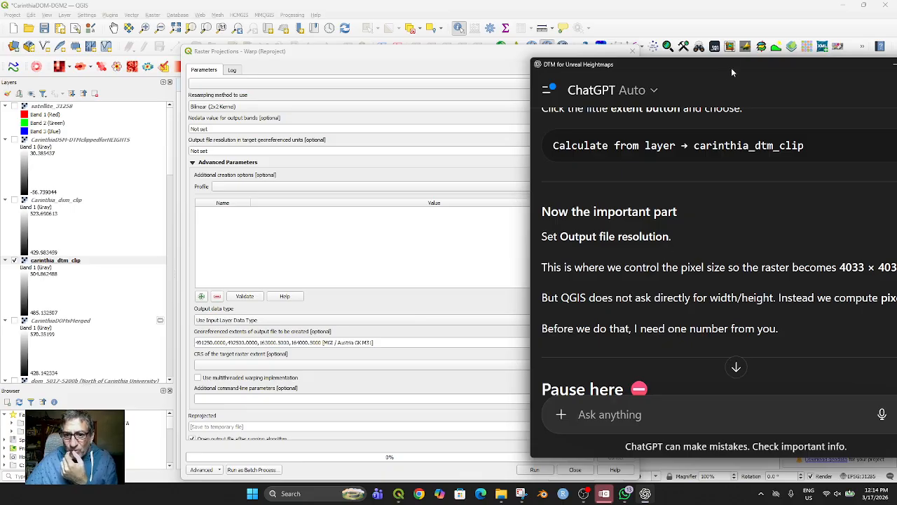
{"action": "left_click_drag", "start_coordinate": [731, 66], "coordinate": [643, 63]}
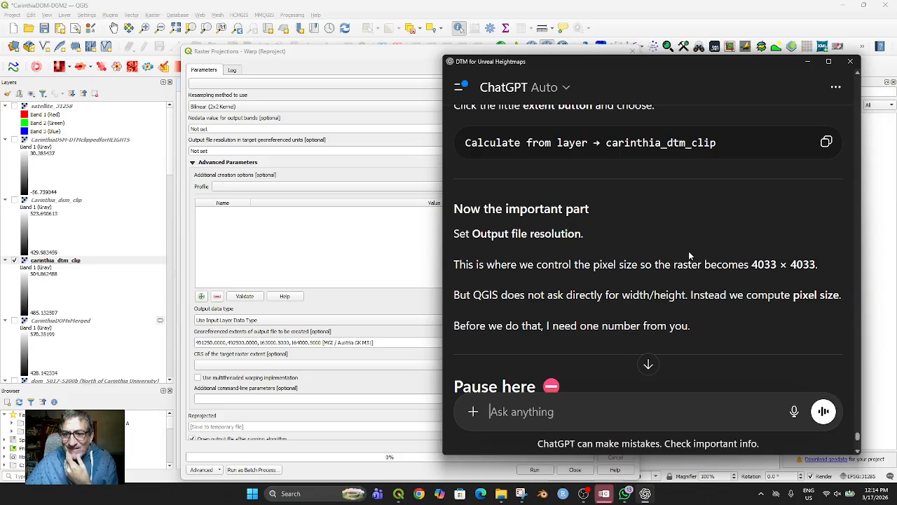
{"action": "scroll", "coordinate": [674, 282], "scroll_direction": "down", "scroll_amount": 3}
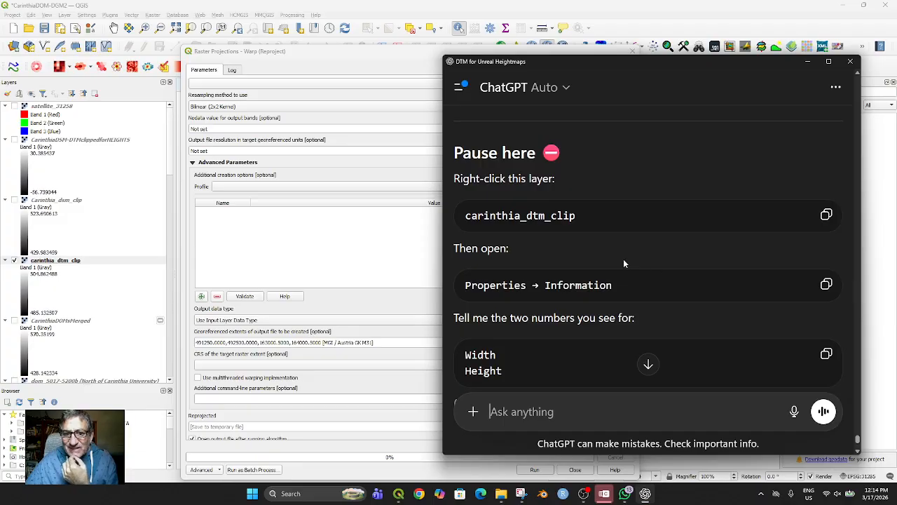
{"action": "scroll", "coordinate": [607, 265], "scroll_direction": "down", "scroll_amount": 2}
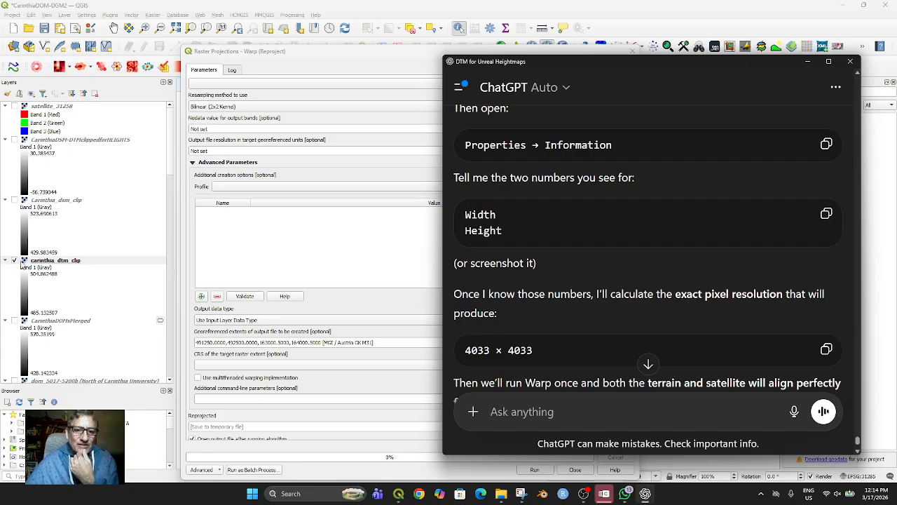
Open the layer properties of carinthia_dtm_clip in QGIS and examine the raster information for the width and height ChatGPT requests.
{"action": "right_click", "coordinate": [59, 263]}
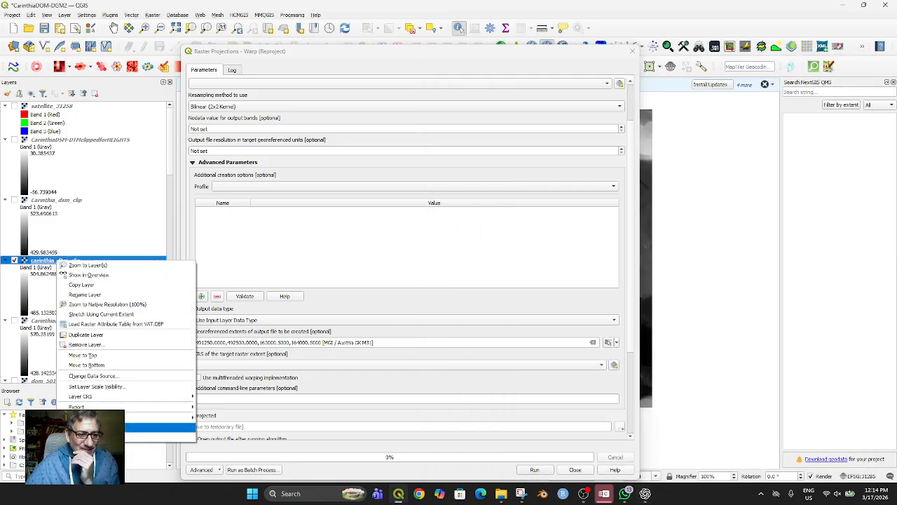
{"action": "left_click", "coordinate": [100, 437]}
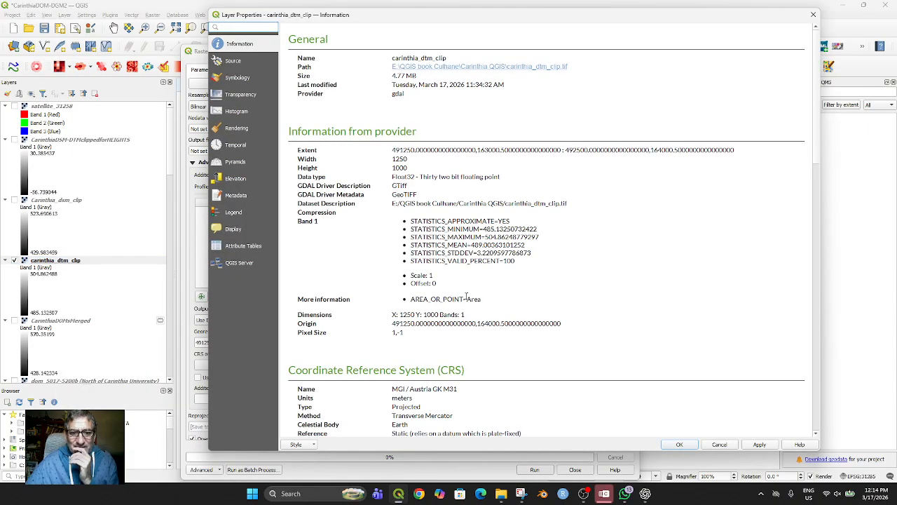
{"action": "left_click", "coordinate": [645, 493]}
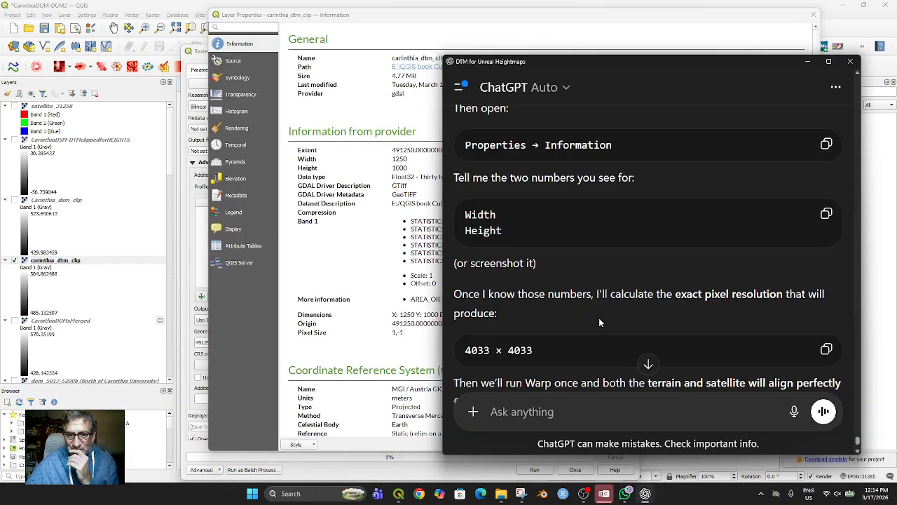
{"action": "scroll", "coordinate": [625, 310], "scroll_direction": "up", "scroll_amount": 2}
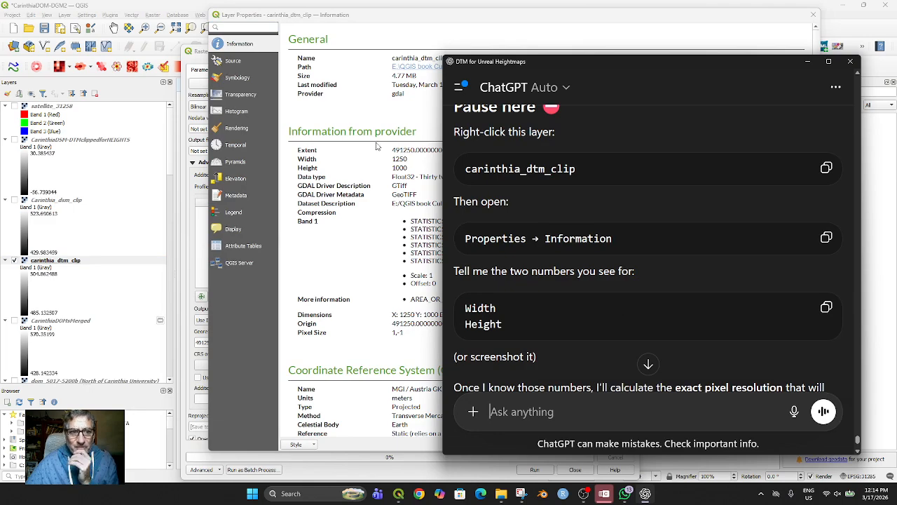
{"action": "left_click_drag", "start_coordinate": [559, 73], "coordinate": [649, 52]}
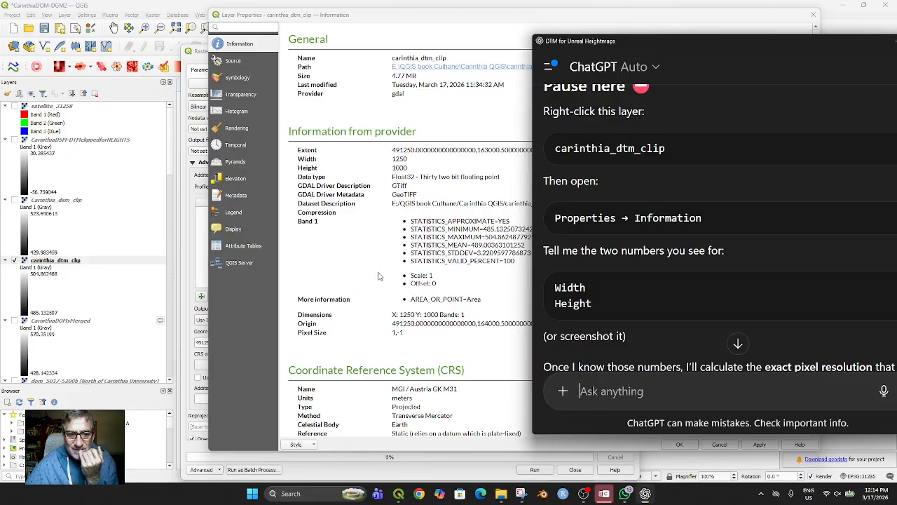
{"action": "scroll", "coordinate": [380, 276], "scroll_direction": "down", "scroll_amount": 4}
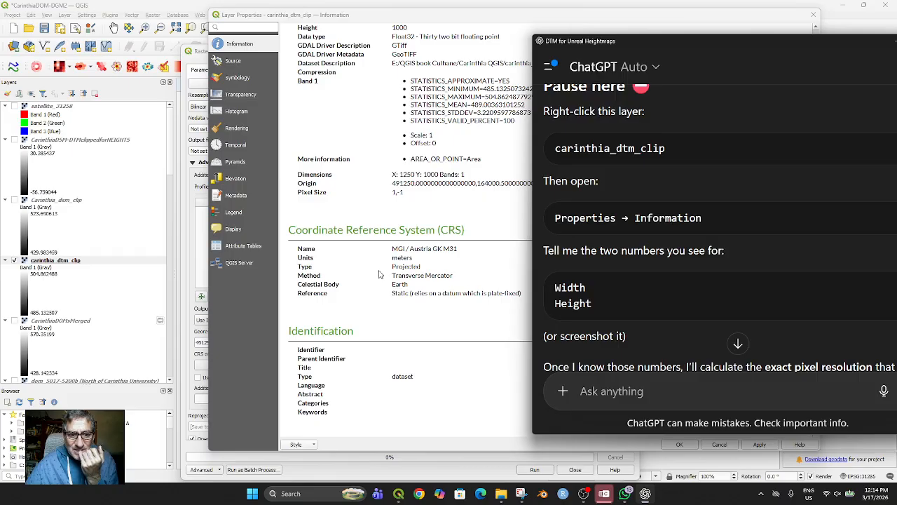
{"action": "scroll", "coordinate": [380, 274], "scroll_direction": "down", "scroll_amount": 10}
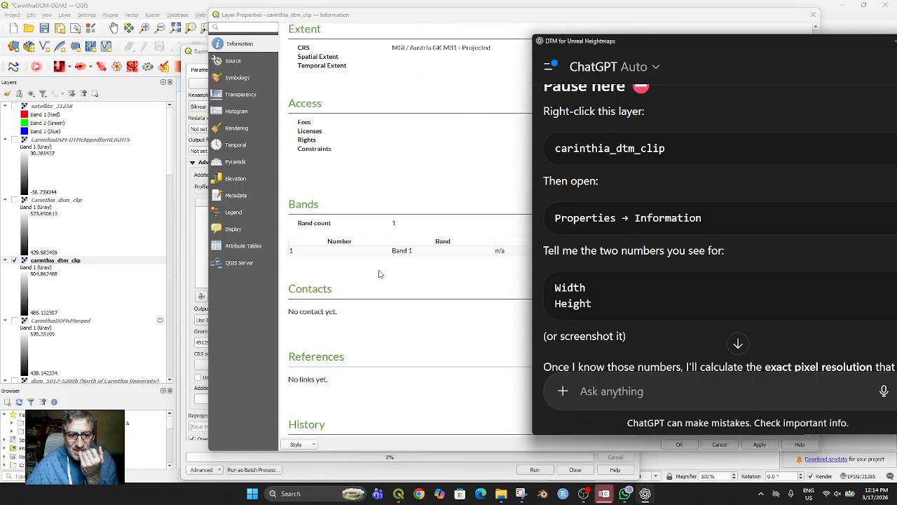
{"action": "scroll", "coordinate": [379, 275], "scroll_direction": "down", "scroll_amount": 3}
{"action": "scroll", "coordinate": [379, 273], "scroll_direction": "up", "scroll_amount": 15}
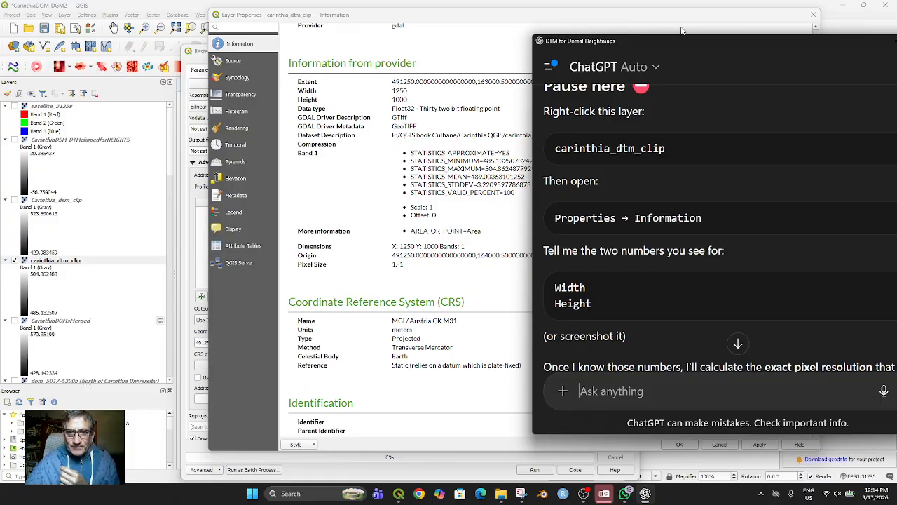
Capture the raster information of carinthia_dtm_clip from the layer properties with Snipping Tool and copy the screenshot.
{"action": "left_click_drag", "start_coordinate": [675, 48], "coordinate": [751, 42]}
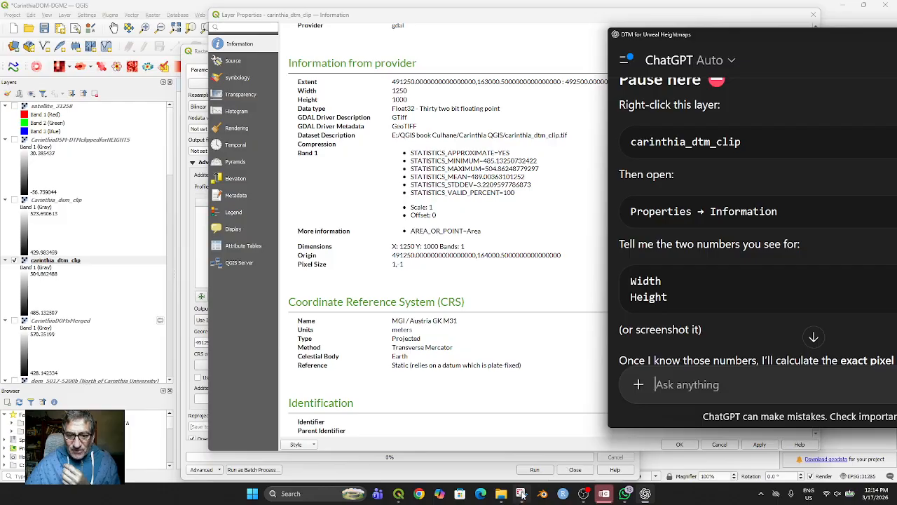
{"action": "left_click", "coordinate": [521, 494]}
{"action": "left_click", "coordinate": [174, 79]}
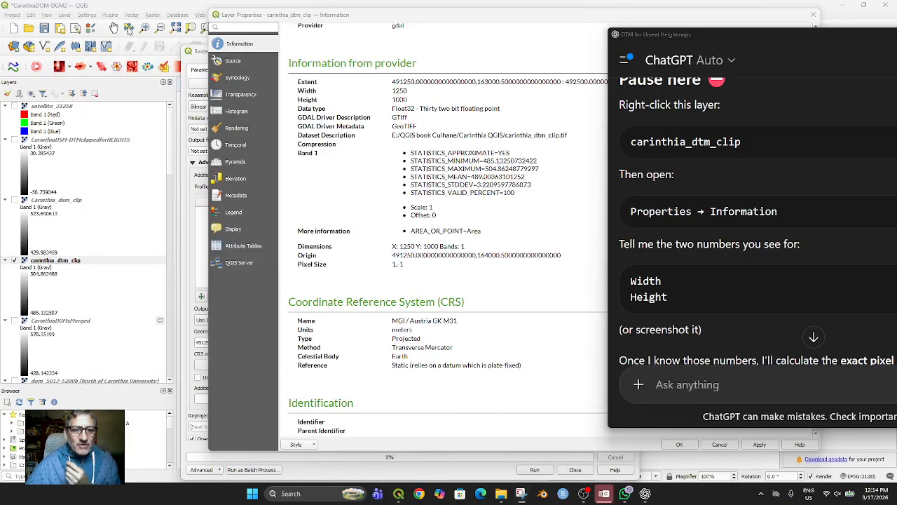
{"action": "left_click_drag", "start_coordinate": [210, 5], "coordinate": [600, 385]}
{"action": "right_click", "coordinate": [424, 163]}
{"action": "left_click", "coordinate": [491, 195]}
{"action": "left_click", "coordinate": [725, 37]}
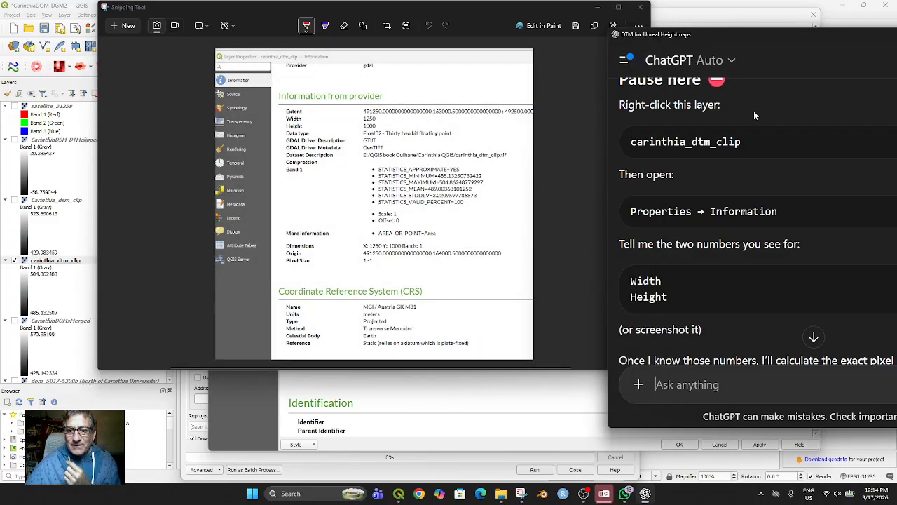
Switch to ChatGPT, paste the screenshot of the layer information into the conversation and send it.
{"action": "left_click_drag", "start_coordinate": [801, 31], "coordinate": [488, 8]}
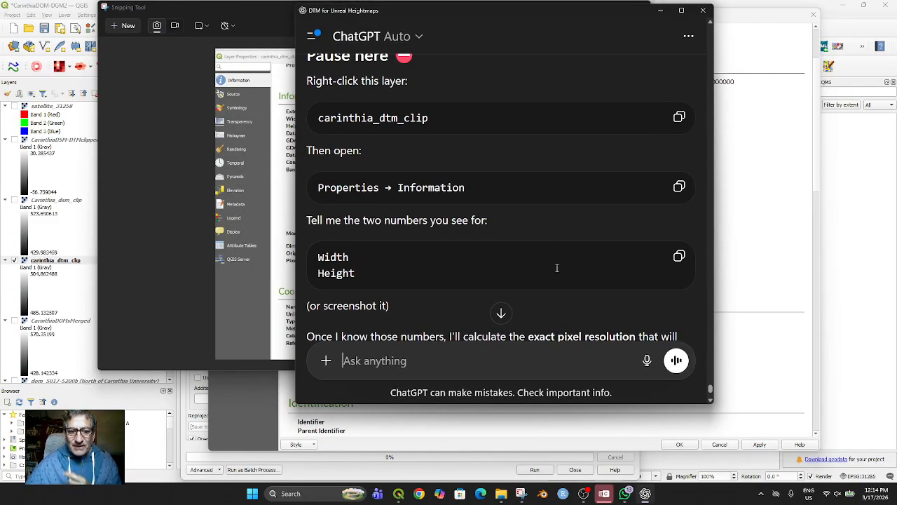
{"action": "scroll", "coordinate": [551, 241], "scroll_direction": "down", "scroll_amount": 2}
{"action": "left_click", "coordinate": [430, 359]}
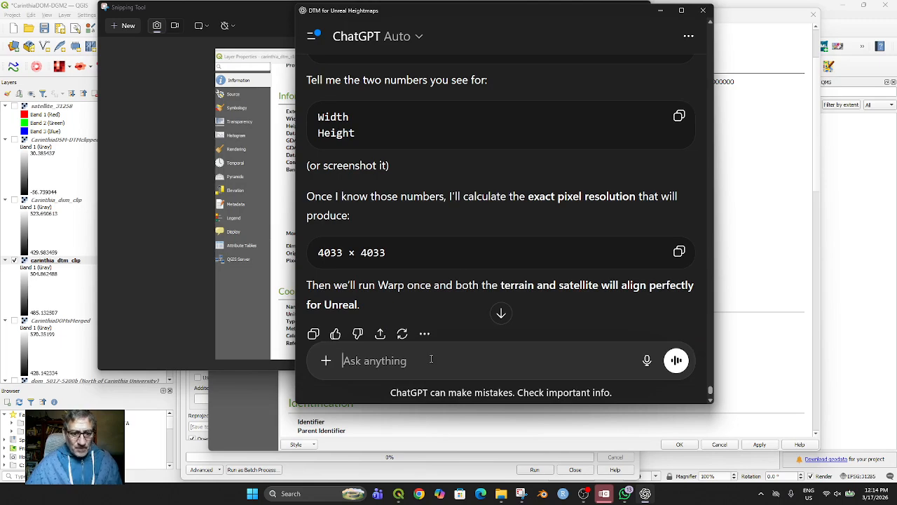
{"action": "key", "text": "ctrl+v"}
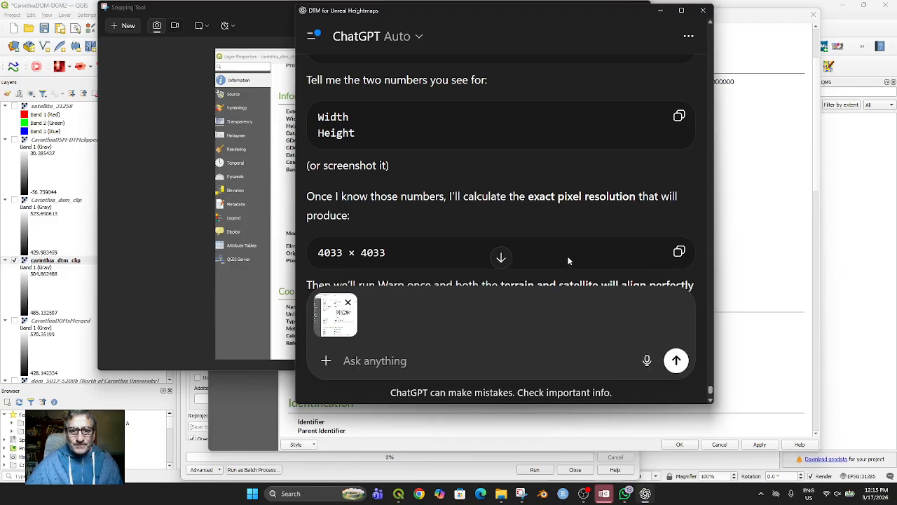
{"action": "key", "text": "Return"}
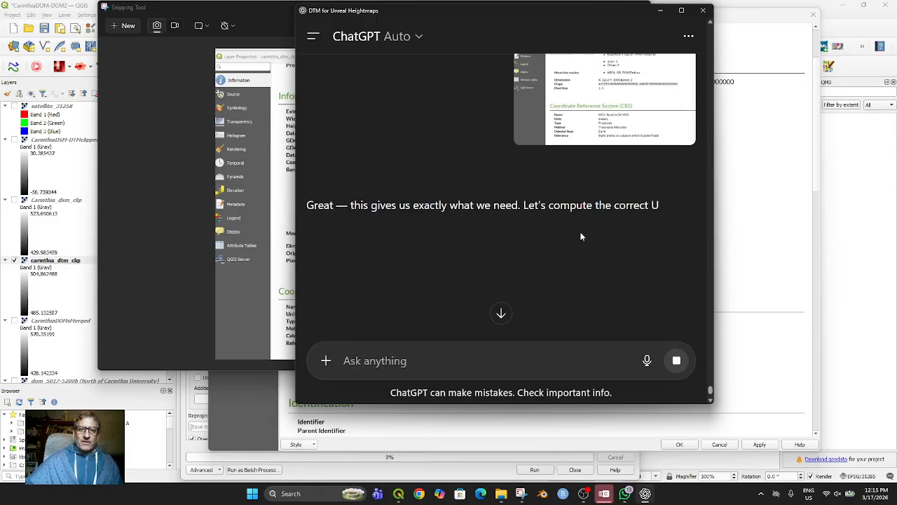
Read ChatGPT's reply on the landscape scaling and its instructions for clipping carinthia_dtm_clip to a square extent.
{"action": "scroll", "coordinate": [612, 170], "scroll_direction": "down", "scroll_amount": 2}
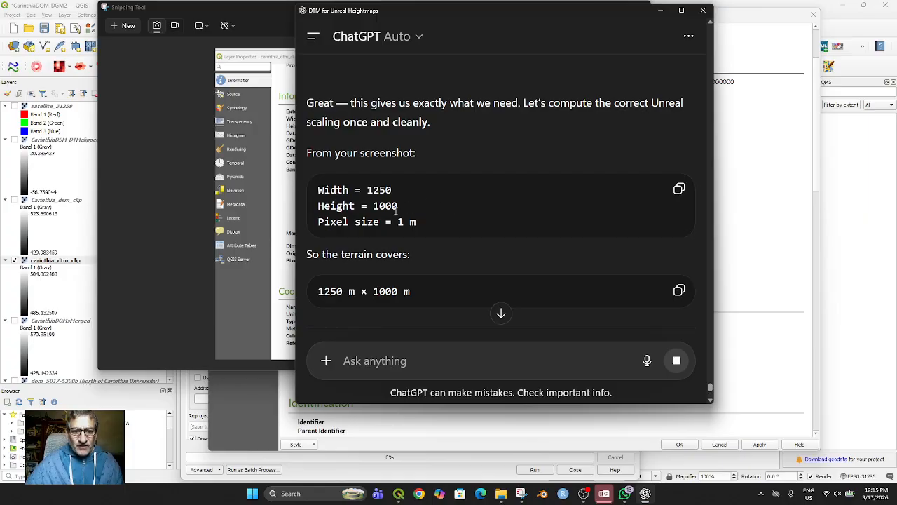
{"action": "scroll", "coordinate": [460, 233], "scroll_direction": "down", "scroll_amount": 4}
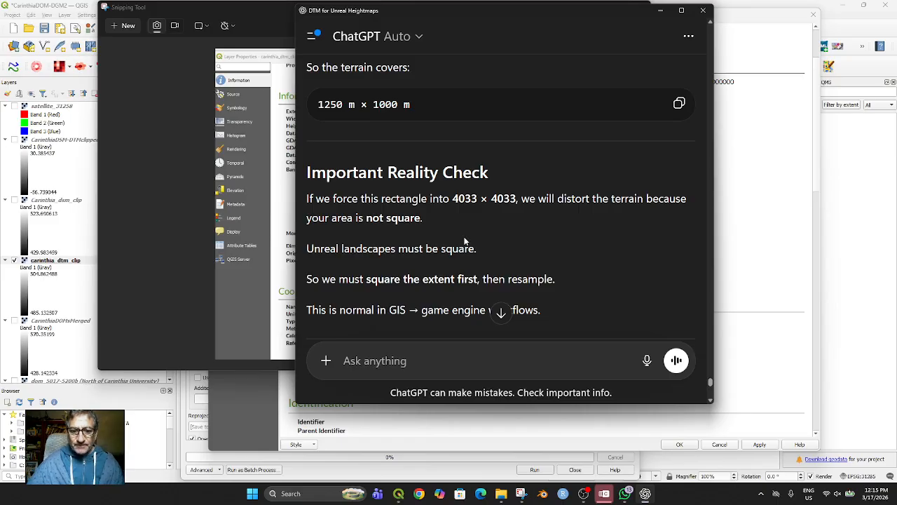
{"action": "scroll", "coordinate": [463, 237], "scroll_direction": "down", "scroll_amount": 5}
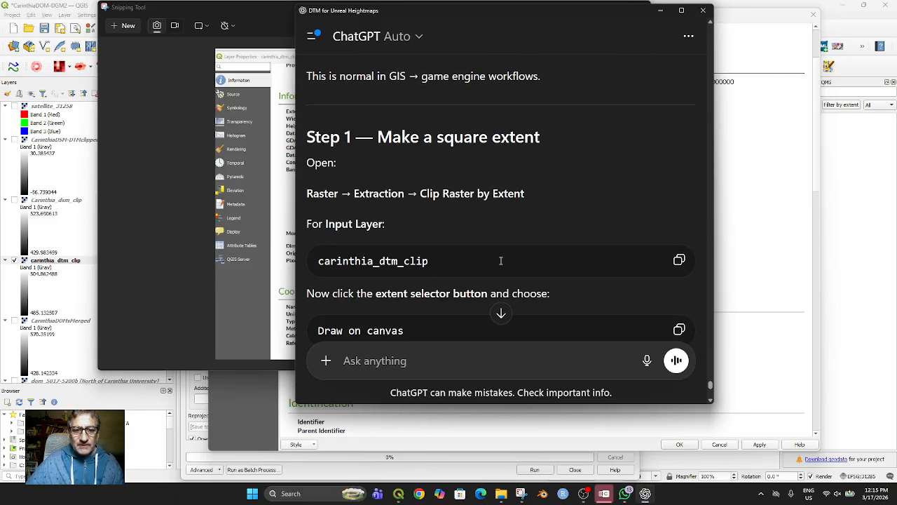
{"action": "scroll", "coordinate": [500, 260], "scroll_direction": "down", "scroll_amount": 2}
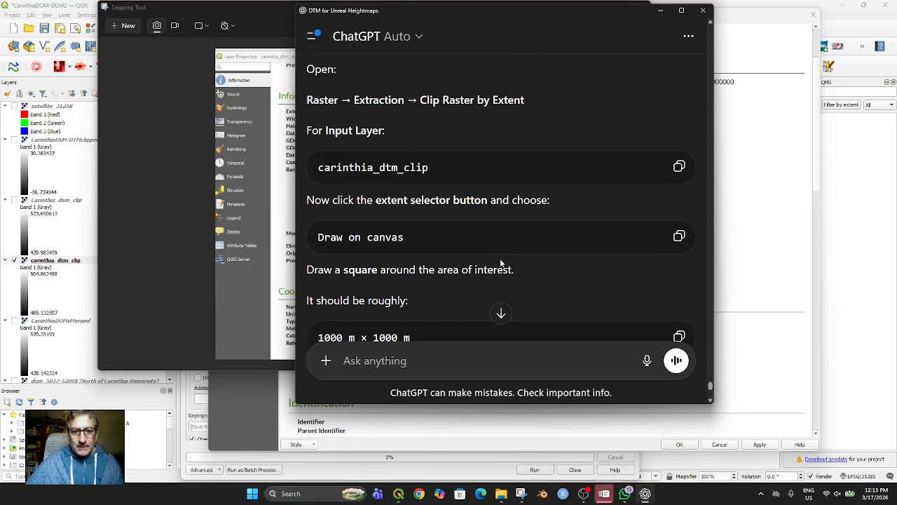
{"action": "scroll", "coordinate": [500, 261], "scroll_direction": "down", "scroll_amount": 1}
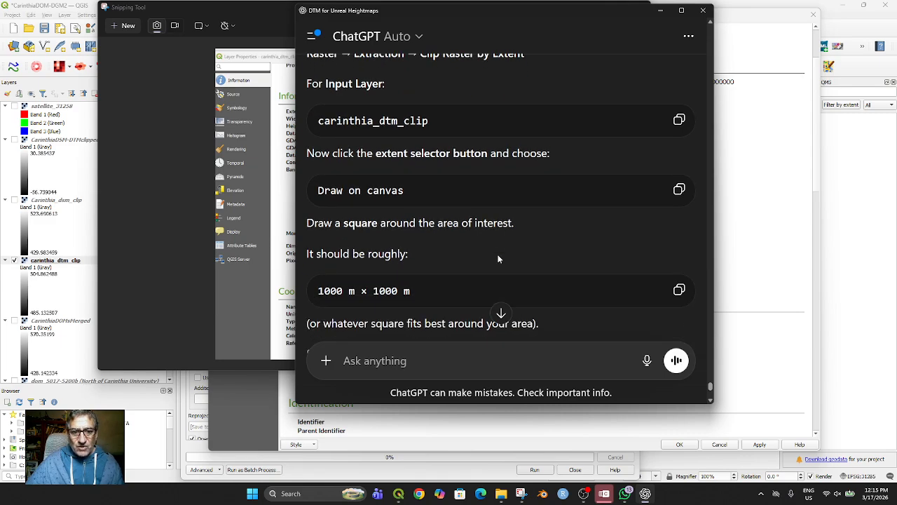
{"action": "scroll", "coordinate": [499, 259], "scroll_direction": "down", "scroll_amount": 2}
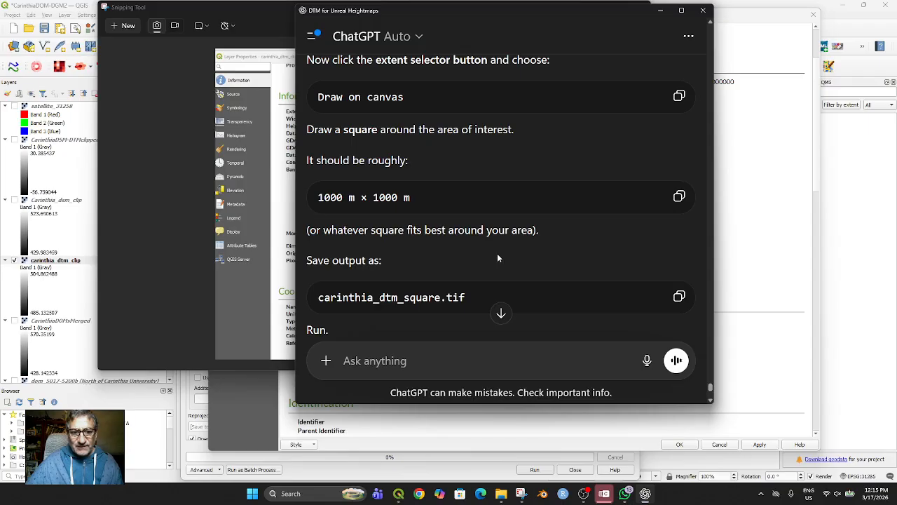
{"action": "scroll", "coordinate": [498, 259], "scroll_direction": "down", "scroll_amount": 2}
{"action": "scroll", "coordinate": [498, 259], "scroll_direction": "down", "scroll_amount": 1}
{"action": "scroll", "coordinate": [497, 258], "scroll_direction": "down", "scroll_amount": 4}
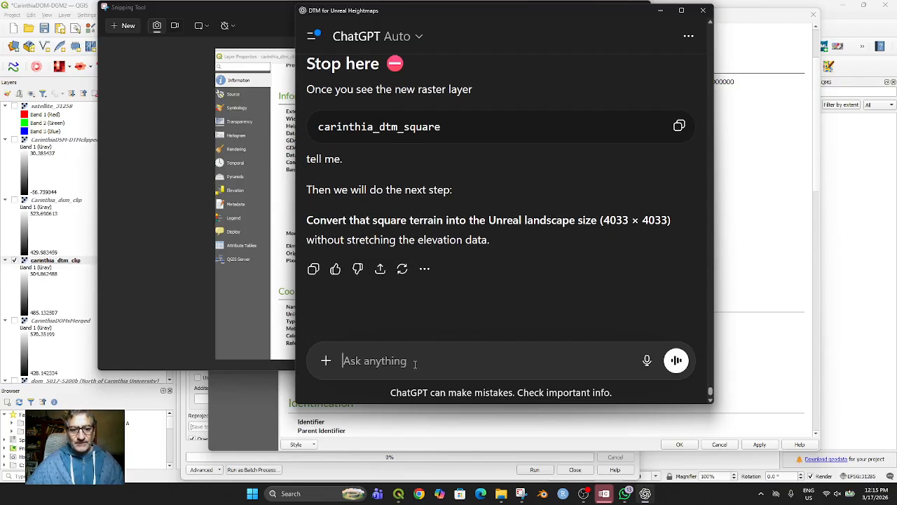
Ask ChatGPT "How do I preserve that square to use on my satellite and other images so they are uniform?".
{"action": "type", "text": "How "}
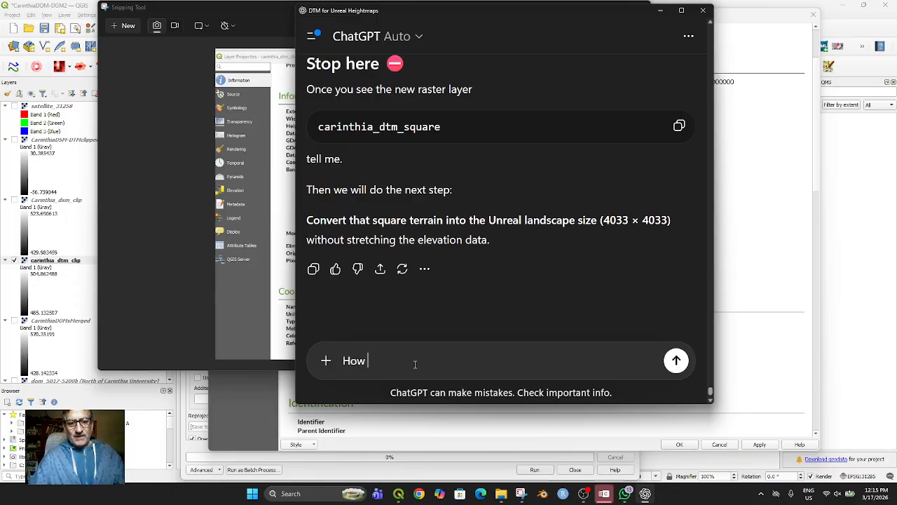
{"action": "type", "text": "do I preser"}
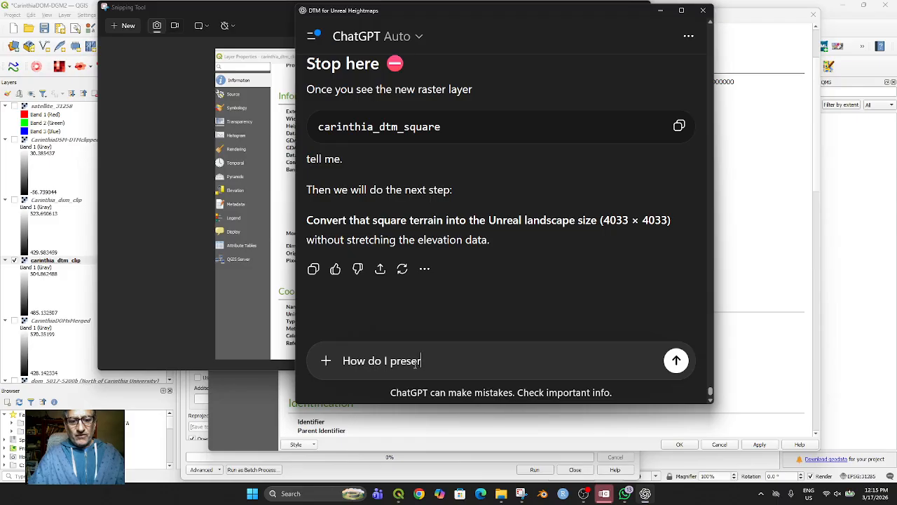
{"action": "type", "text": "ve that square t"}
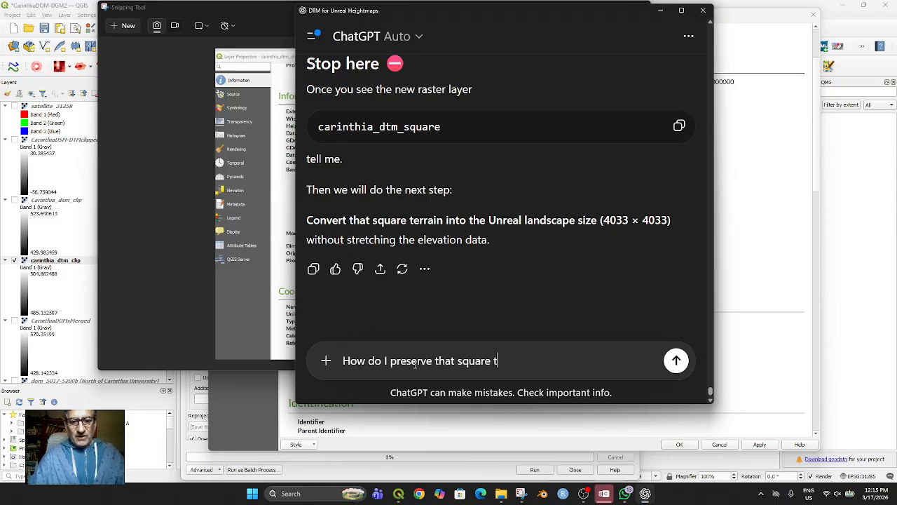
{"action": "type", "text": "o use on my sate"}
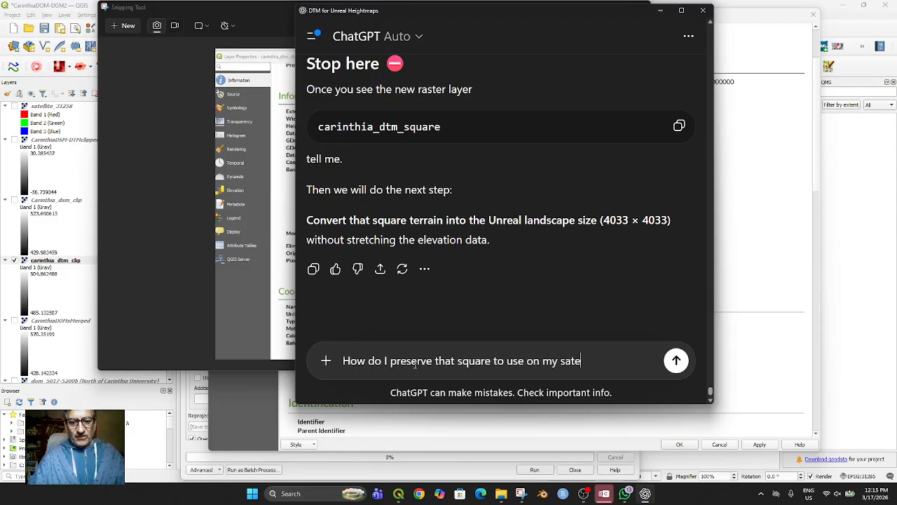
{"action": "type", "text": "llite and other i"}
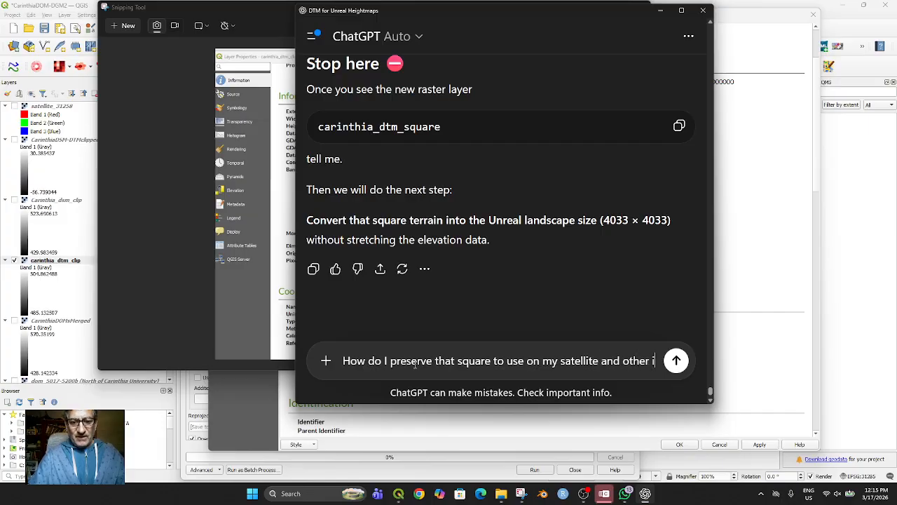
{"action": "type", "text": "mages so they are"}
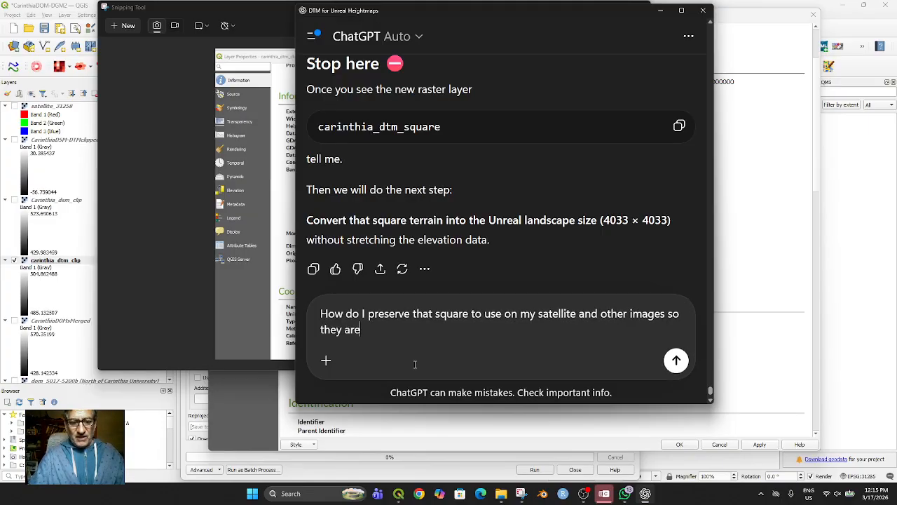
{"action": "type", "text": " uniform?"}
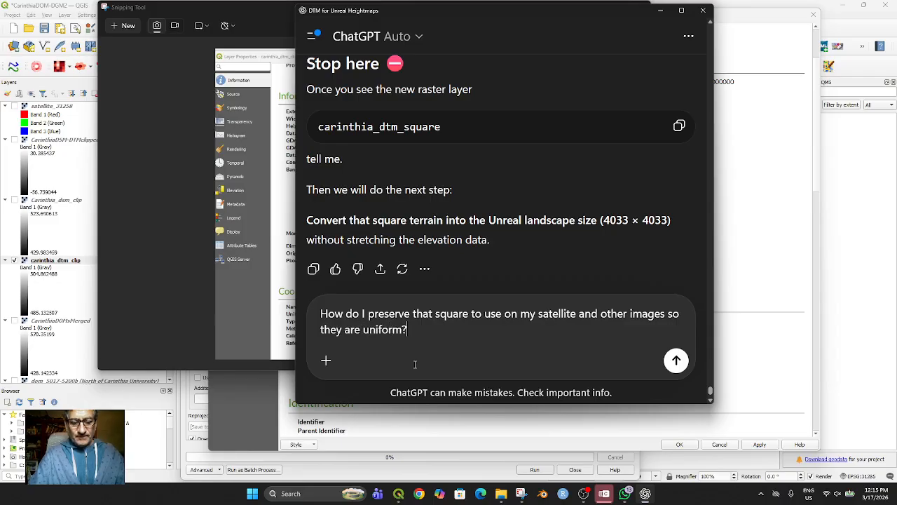
{"action": "key", "text": "Return"}
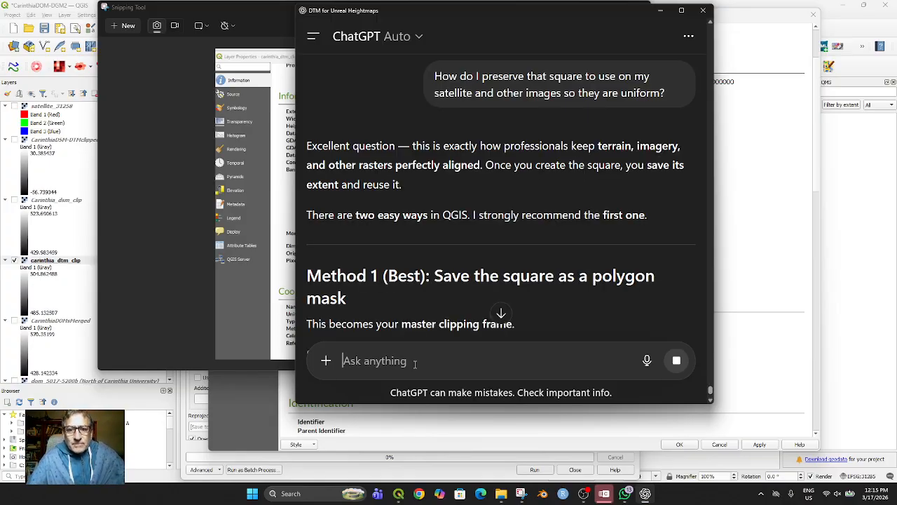
Read ChatGPT's two methods for saving and reusing the square extent, including its Unreal preparation pipeline.
{"action": "scroll", "coordinate": [462, 327], "scroll_direction": "down", "scroll_amount": 2}
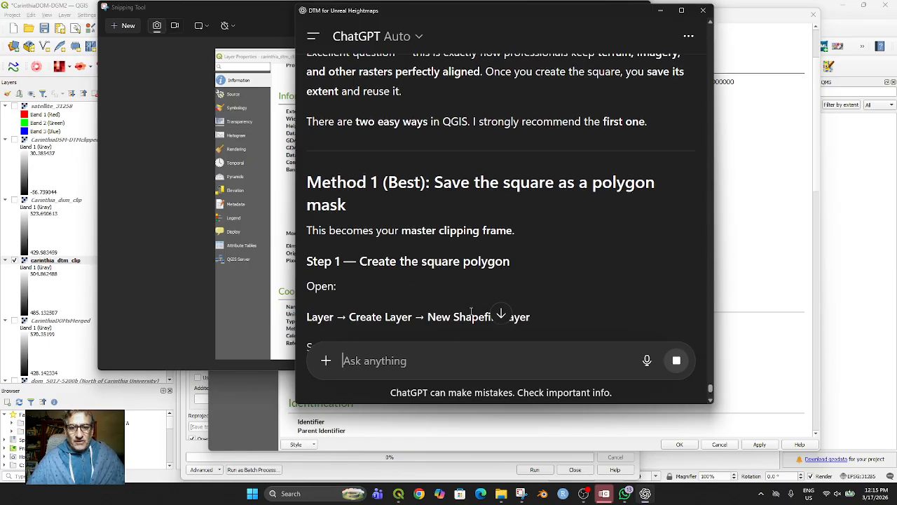
{"action": "scroll", "coordinate": [460, 279], "scroll_direction": "down", "scroll_amount": 2}
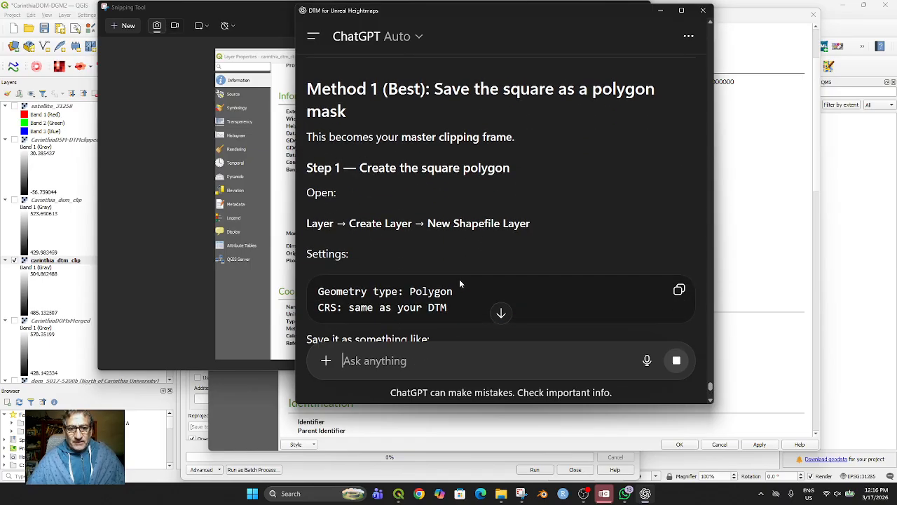
{"action": "scroll", "coordinate": [459, 279], "scroll_direction": "down", "scroll_amount": 3}
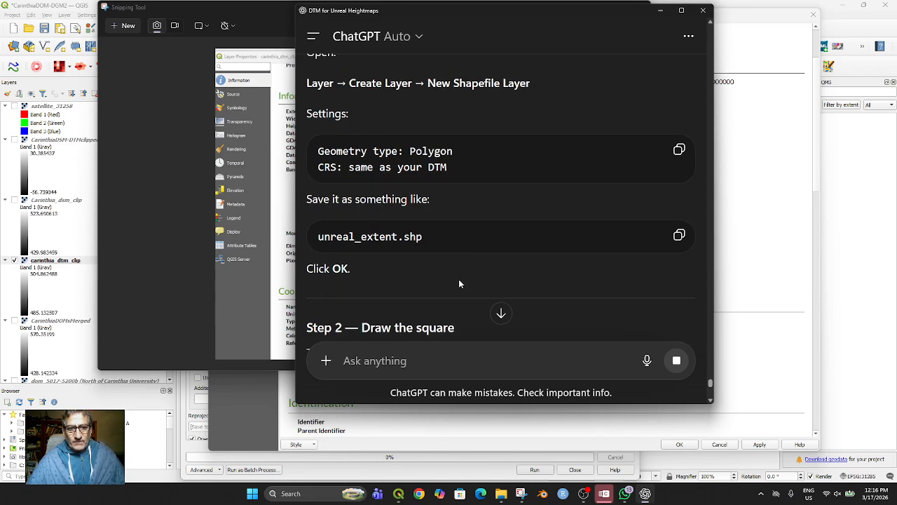
{"action": "scroll", "coordinate": [460, 283], "scroll_direction": "down", "scroll_amount": 3}
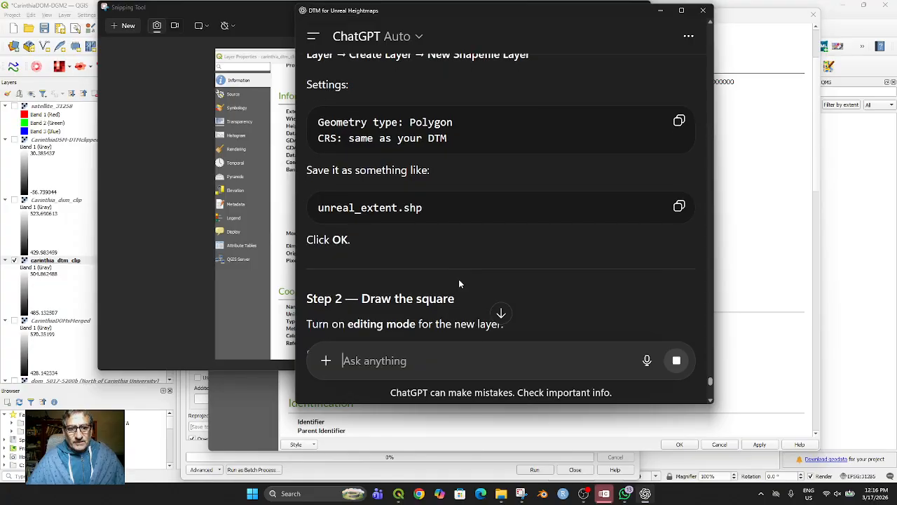
{"action": "scroll", "coordinate": [460, 281], "scroll_direction": "down", "scroll_amount": 2}
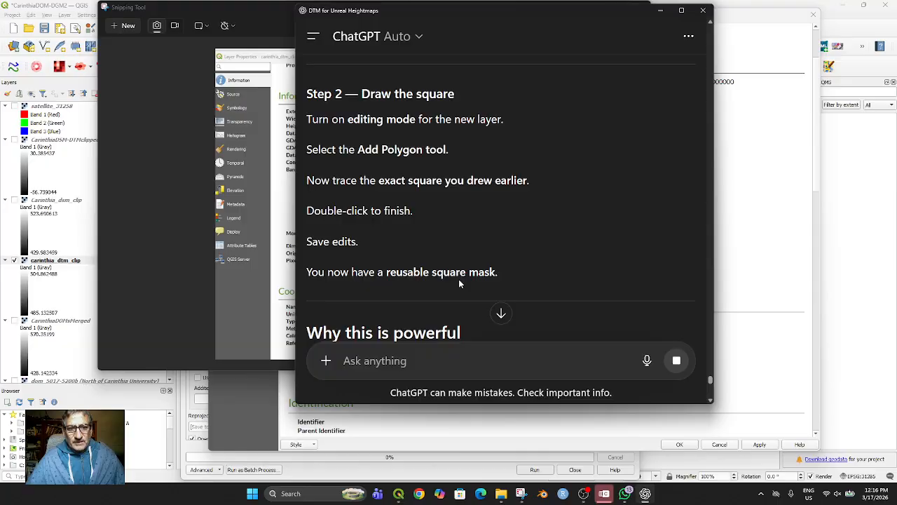
{"action": "scroll", "coordinate": [460, 282], "scroll_direction": "down", "scroll_amount": 2}
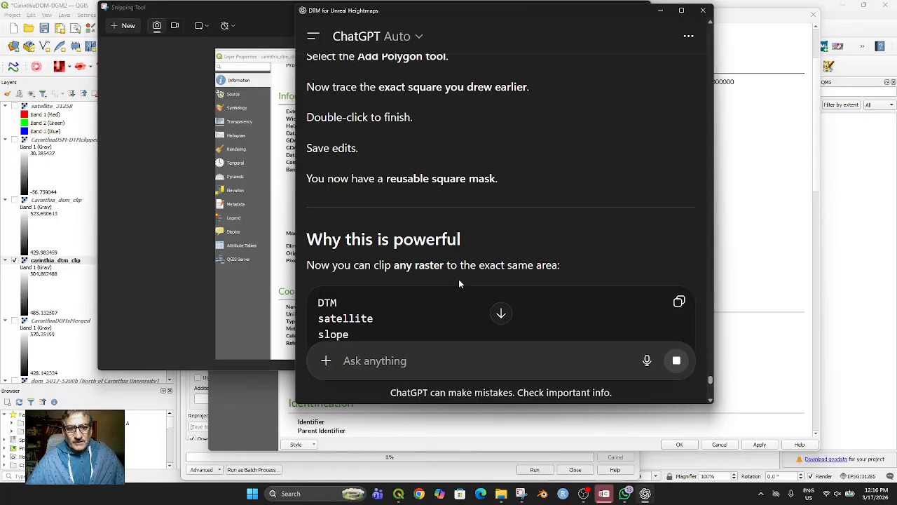
{"action": "scroll", "coordinate": [460, 283], "scroll_direction": "down", "scroll_amount": 2}
{"action": "scroll", "coordinate": [460, 280], "scroll_direction": "down", "scroll_amount": 3}
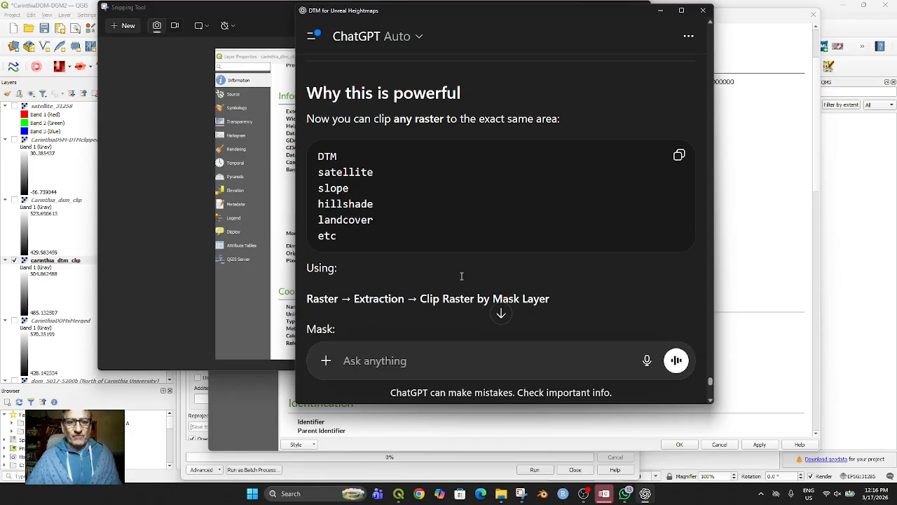
{"action": "scroll", "coordinate": [460, 272], "scroll_direction": "down", "scroll_amount": 3}
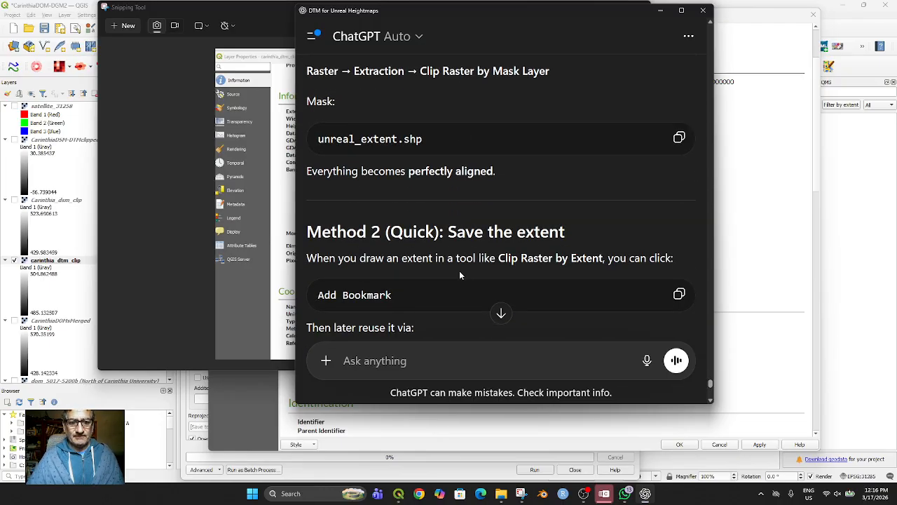
{"action": "scroll", "coordinate": [459, 271], "scroll_direction": "down", "scroll_amount": 2}
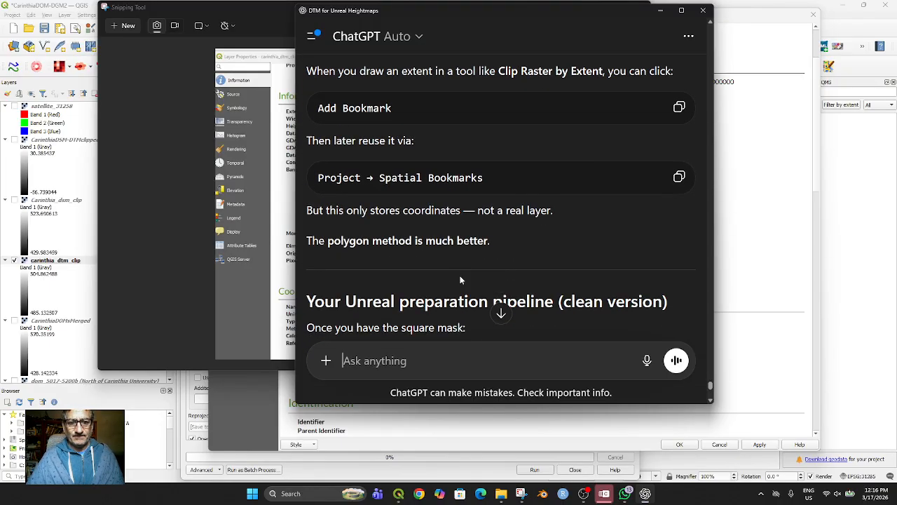
{"action": "scroll", "coordinate": [460, 281], "scroll_direction": "down", "scroll_amount": 2}
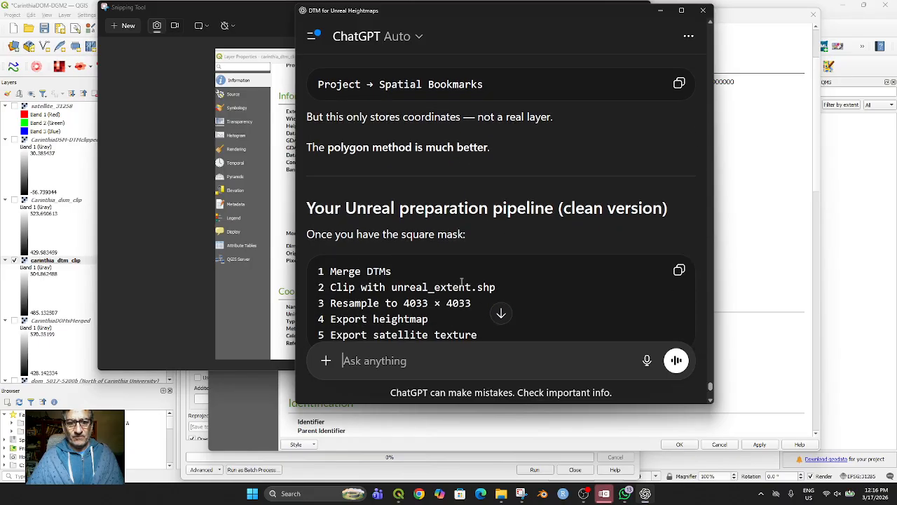
{"action": "scroll", "coordinate": [461, 282], "scroll_direction": "down", "scroll_amount": 1}
Return to ChatGPT's Method 1 instructions for creating the square polygon, and bring the Snipping Tool window to the front.
{"action": "scroll", "coordinate": [460, 281], "scroll_direction": "up", "scroll_amount": 9}
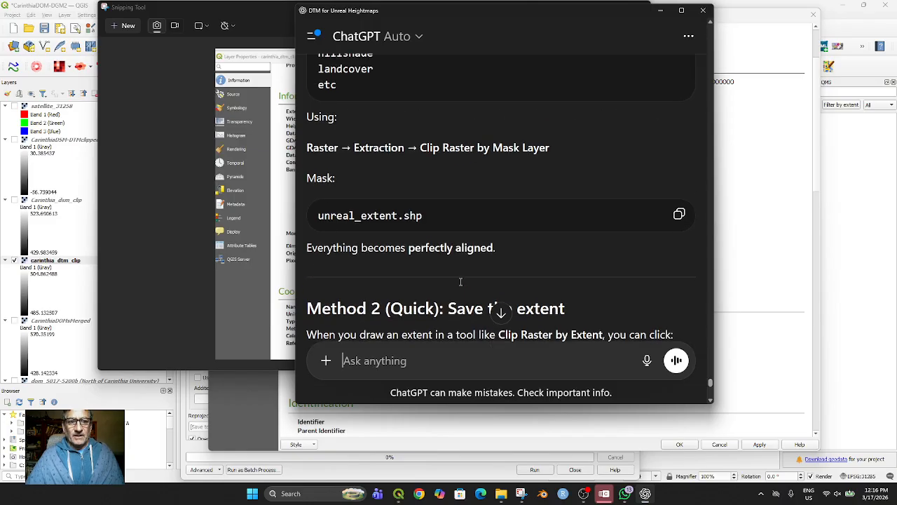
{"action": "scroll", "coordinate": [459, 280], "scroll_direction": "up", "scroll_amount": 7}
{"action": "scroll", "coordinate": [460, 283], "scroll_direction": "up", "scroll_amount": 2}
{"action": "scroll", "coordinate": [459, 284], "scroll_direction": "up", "scroll_amount": 3}
{"action": "scroll", "coordinate": [459, 285], "scroll_direction": "down", "scroll_amount": 1}
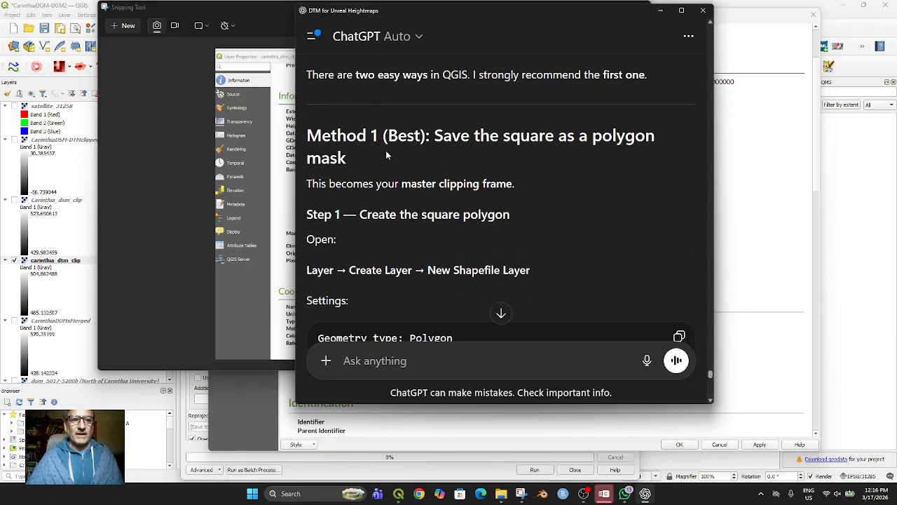
{"action": "left_click", "coordinate": [248, 14]}
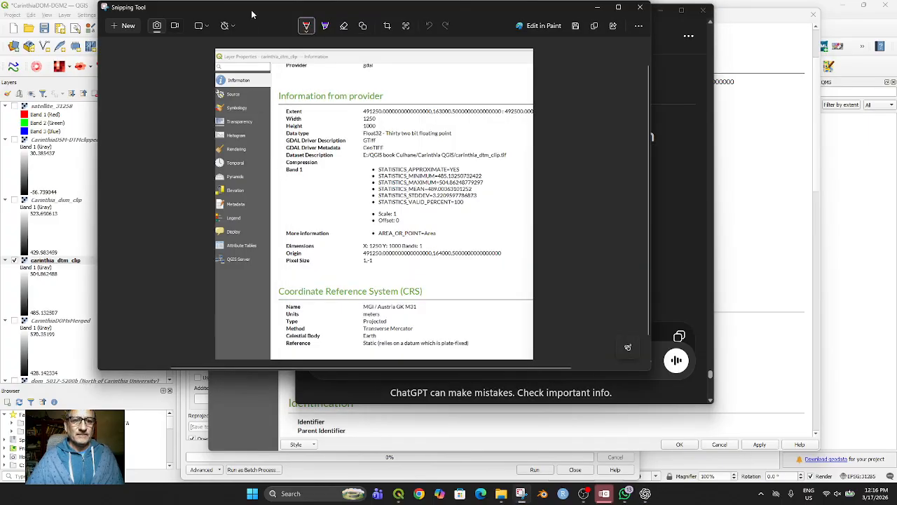
Close the Snipping Tool, return to QGIS, and close the carinthia_dtm_clip properties and the Warp (Reproject) dialog.
{"action": "left_click", "coordinate": [640, 8]}
{"action": "left_click_drag", "start_coordinate": [555, 7], "coordinate": [896, 8]}
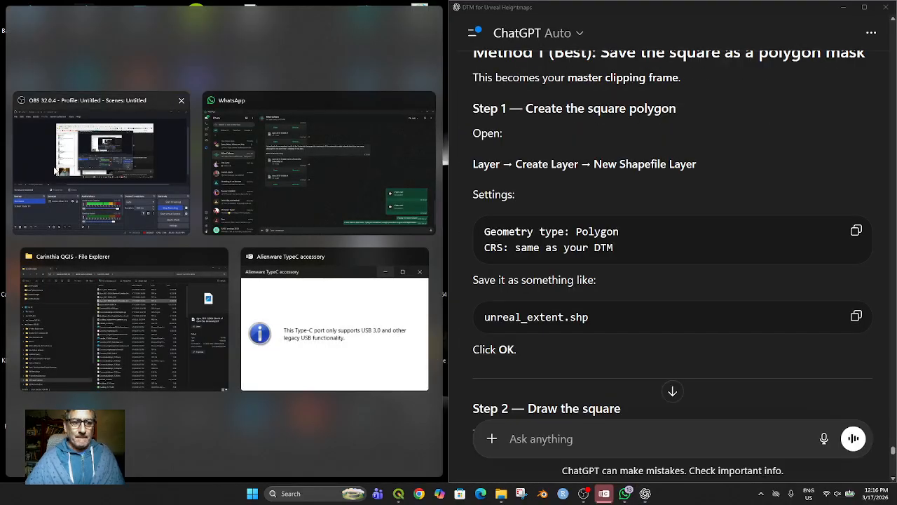
{"action": "left_click", "coordinate": [258, 421]}
{"action": "left_click", "coordinate": [366, 21]}
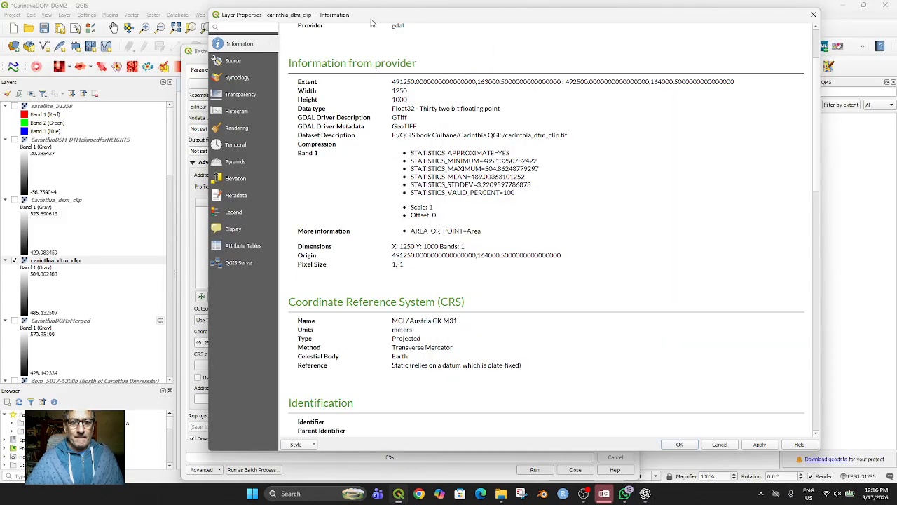
{"action": "left_click", "coordinate": [810, 14]}
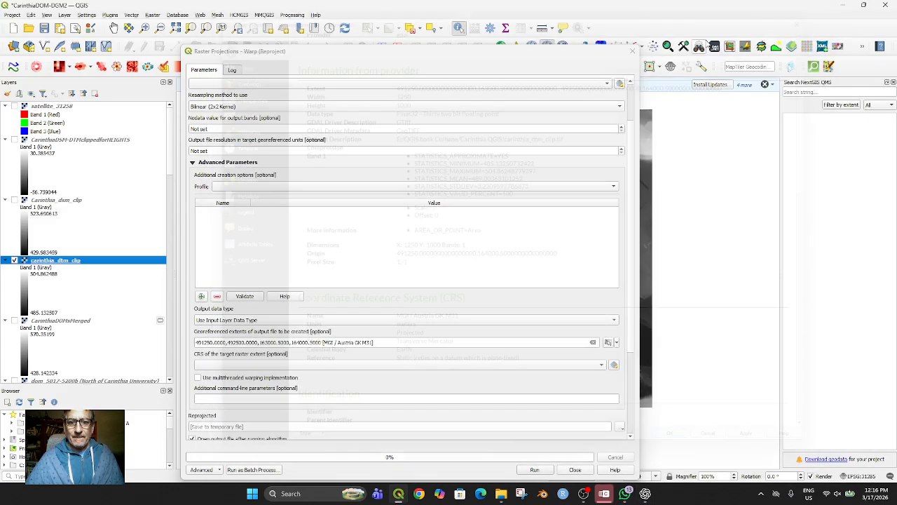
{"action": "left_click", "coordinate": [632, 52]}
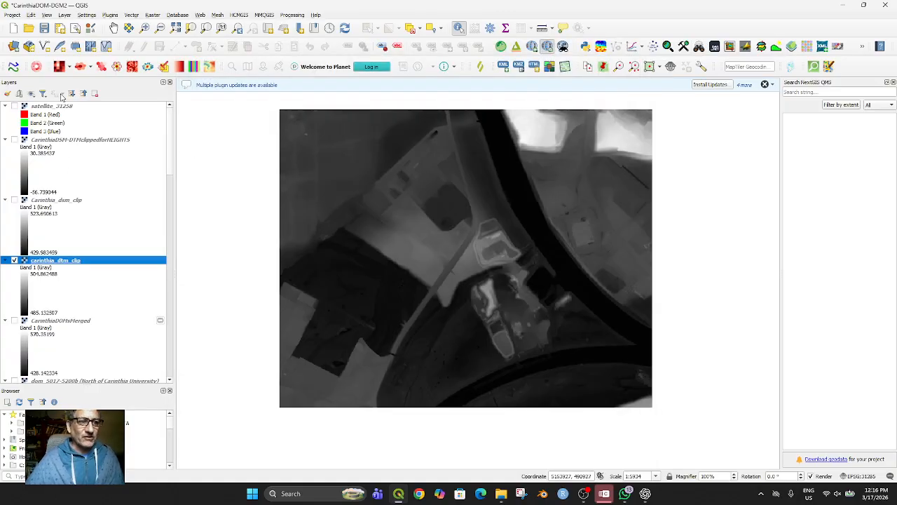
Start a new shapefile layer with the file name UNREAL_SQUARE_MASK and the geometry type Polygon.
{"action": "left_click", "coordinate": [64, 14]}
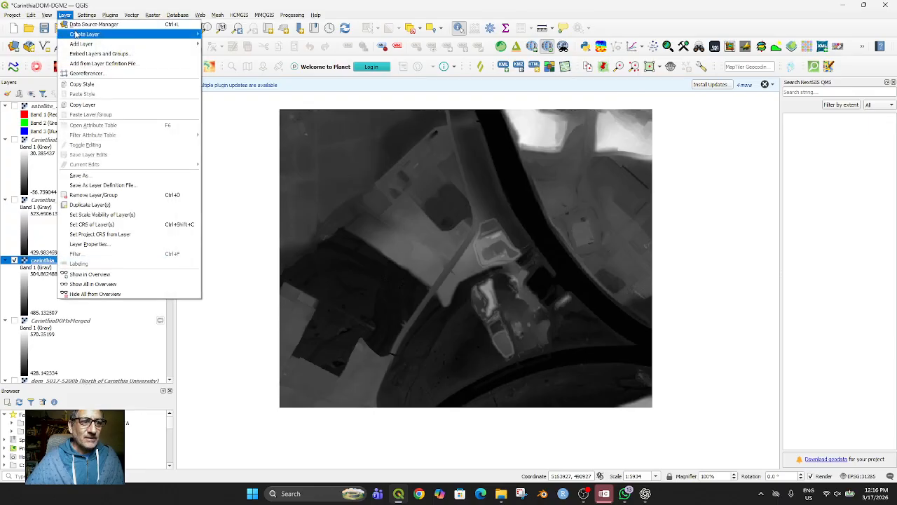
{"action": "mouse_move", "coordinate": [83, 46]}
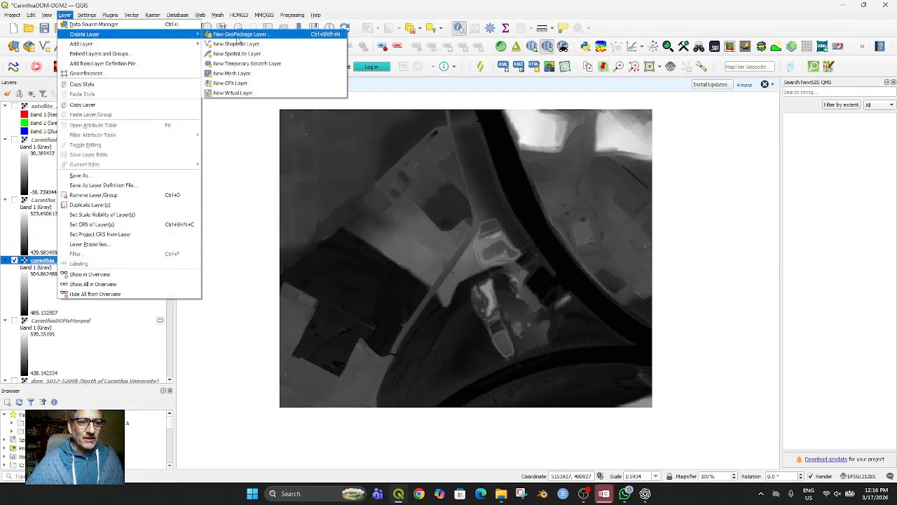
{"action": "left_click", "coordinate": [257, 45]}
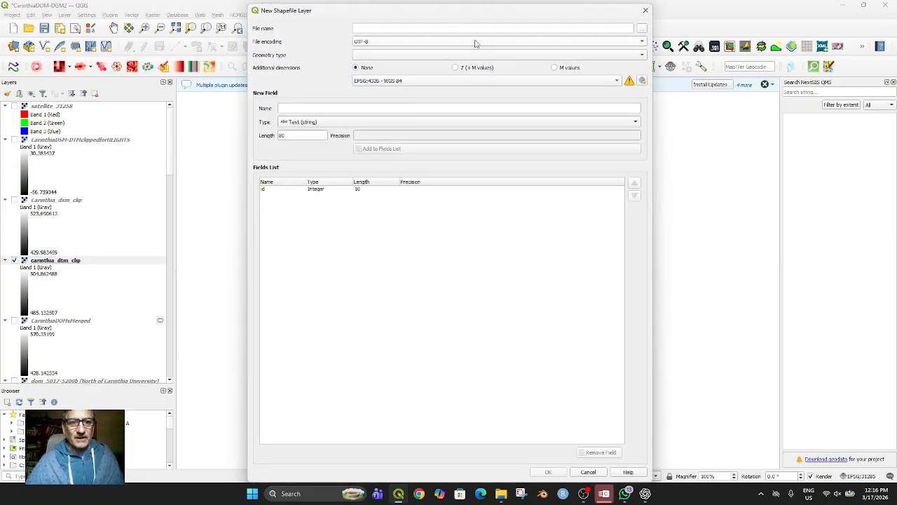
{"action": "left_click", "coordinate": [393, 28]}
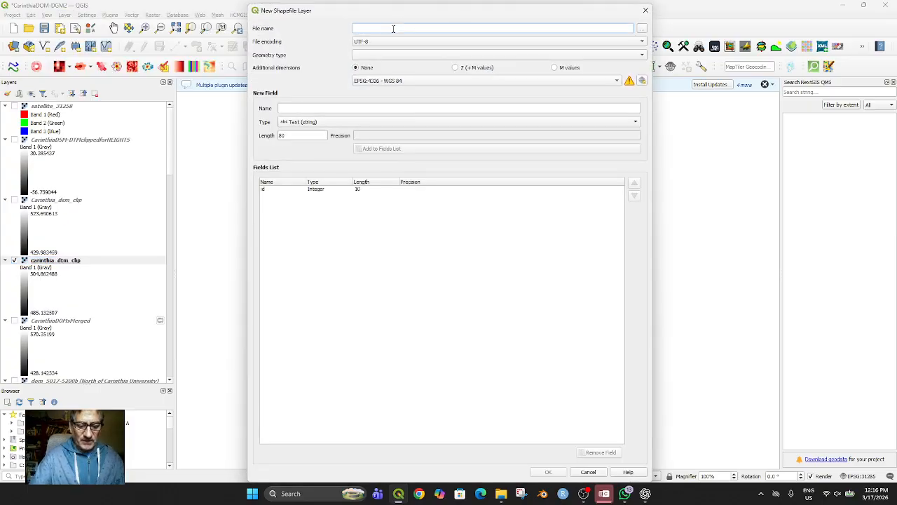
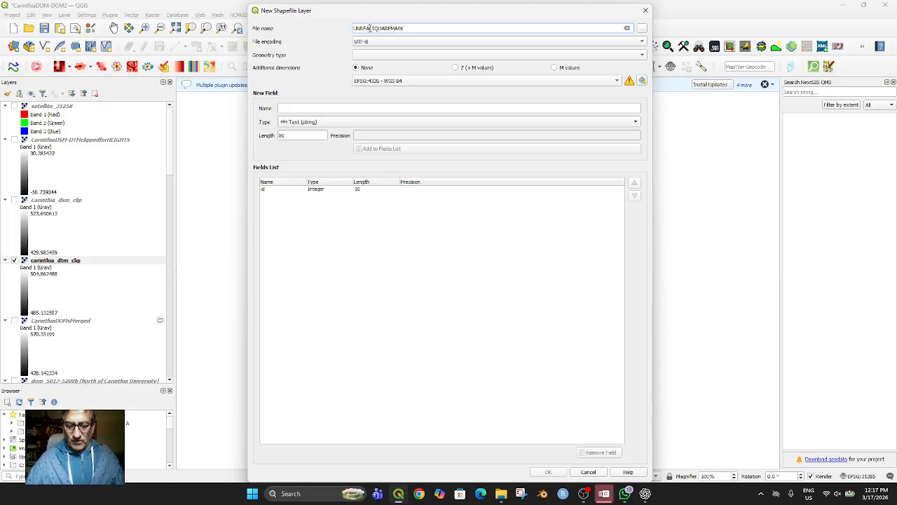
{"action": "type", "text": "_"}
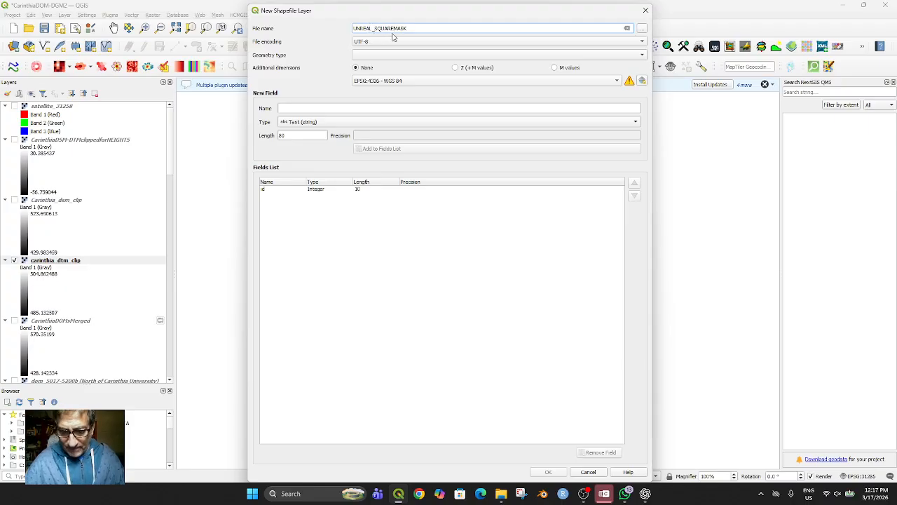
{"action": "left_click", "coordinate": [361, 56]}
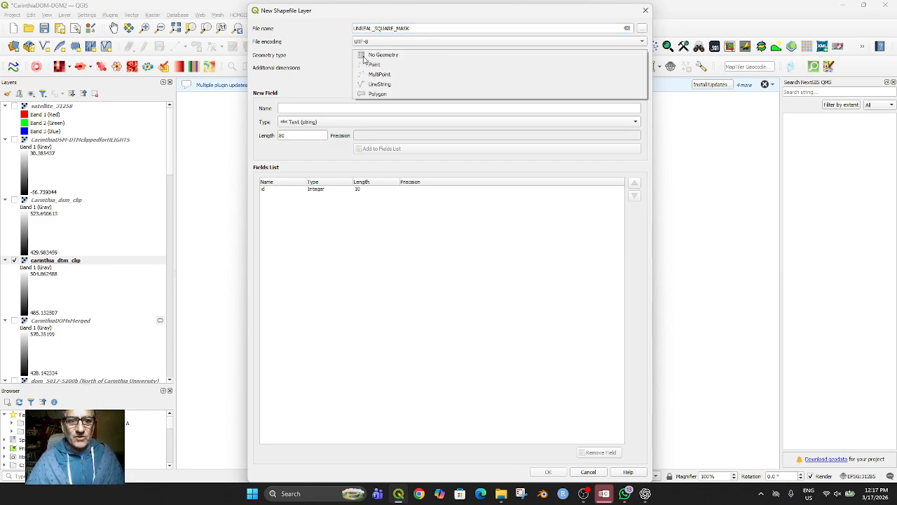
{"action": "left_click", "coordinate": [389, 93]}
{"action": "left_click", "coordinate": [330, 108]}
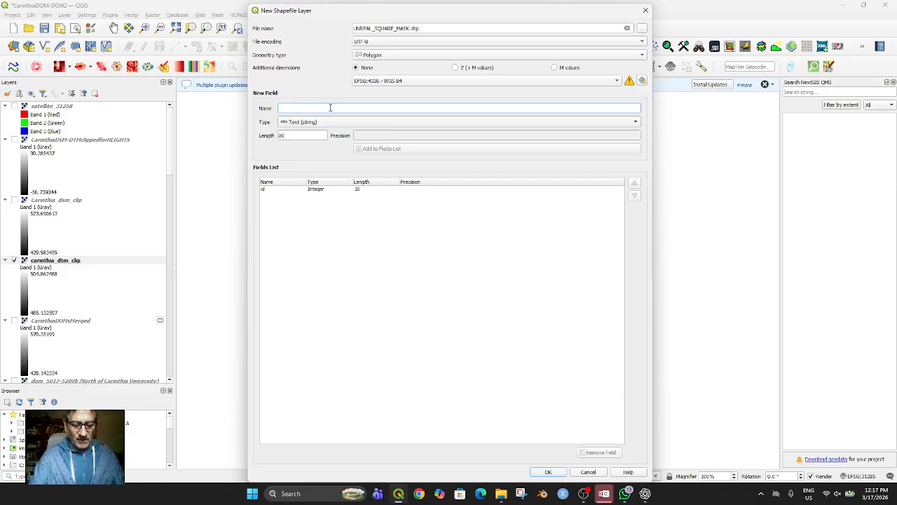
{"action": "type", "text": "td"}
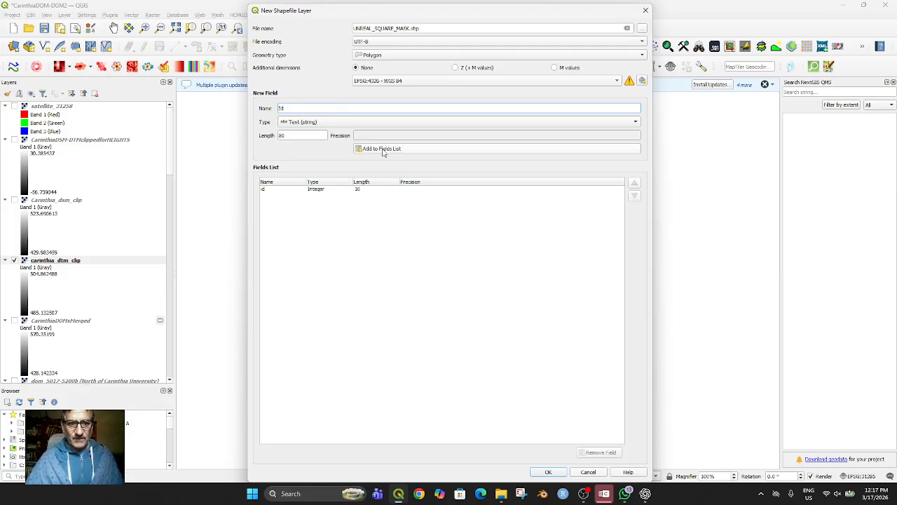
{"action": "left_click", "coordinate": [403, 150]}
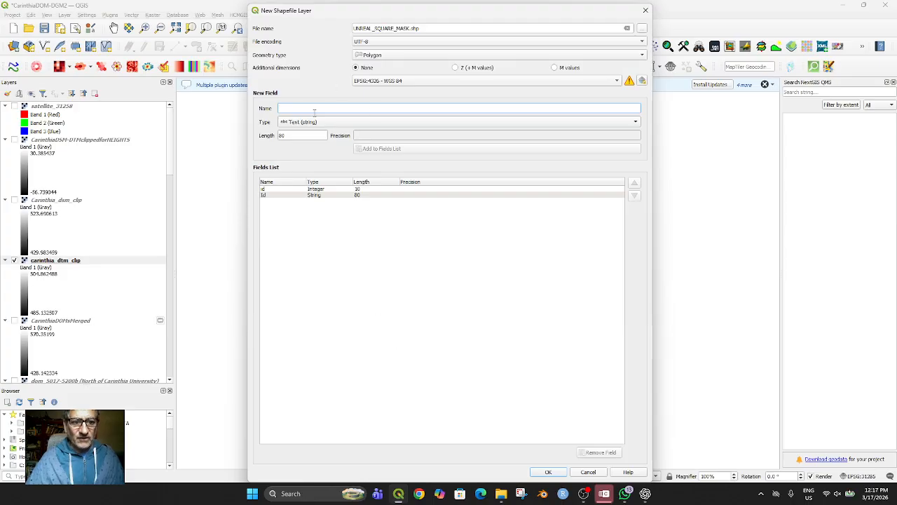
{"action": "left_click", "coordinate": [310, 197]}
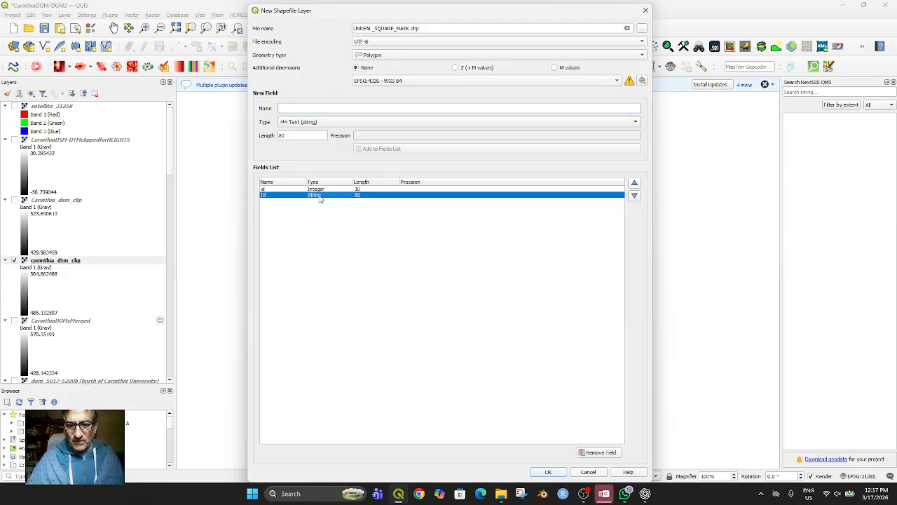
{"action": "left_click", "coordinate": [593, 455]}
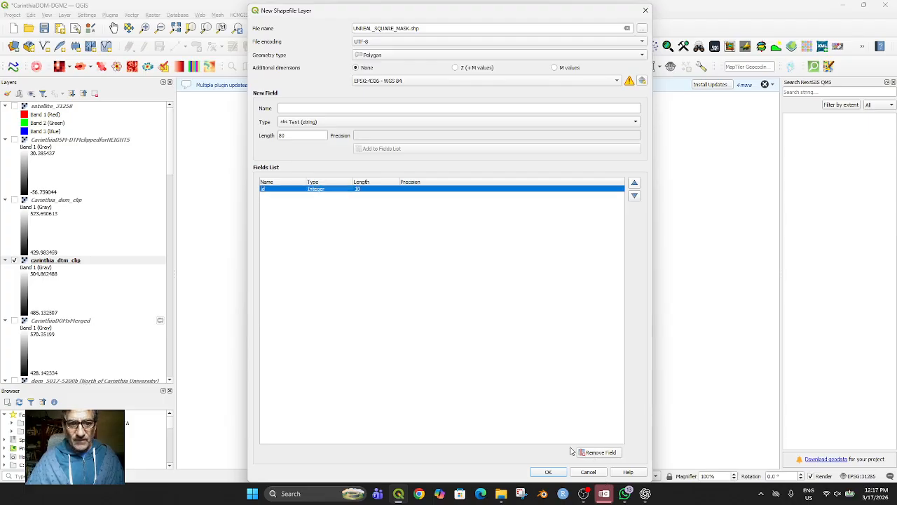
Add a text (string) field called Name with length 80 to the new shapefile's field list.
{"action": "left_click", "coordinate": [301, 107]}
{"action": "type", "text": "Name"}
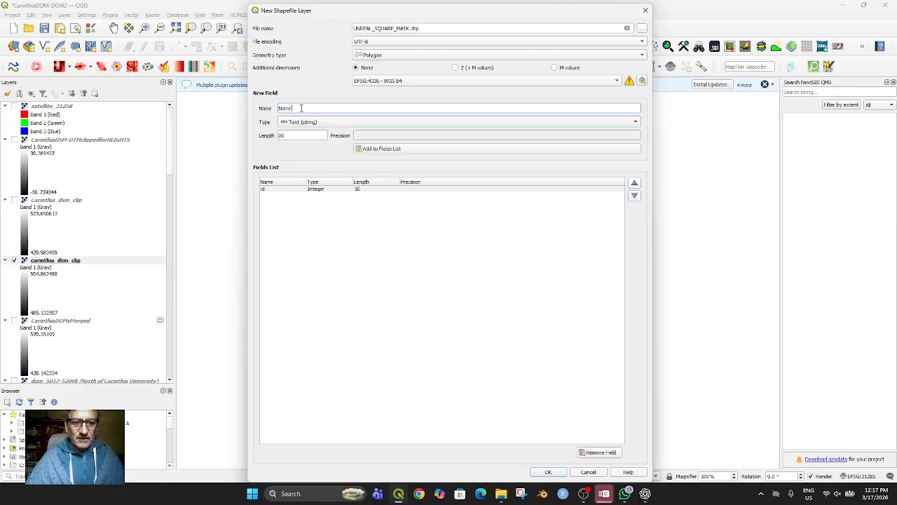
{"action": "left_click", "coordinate": [362, 149]}
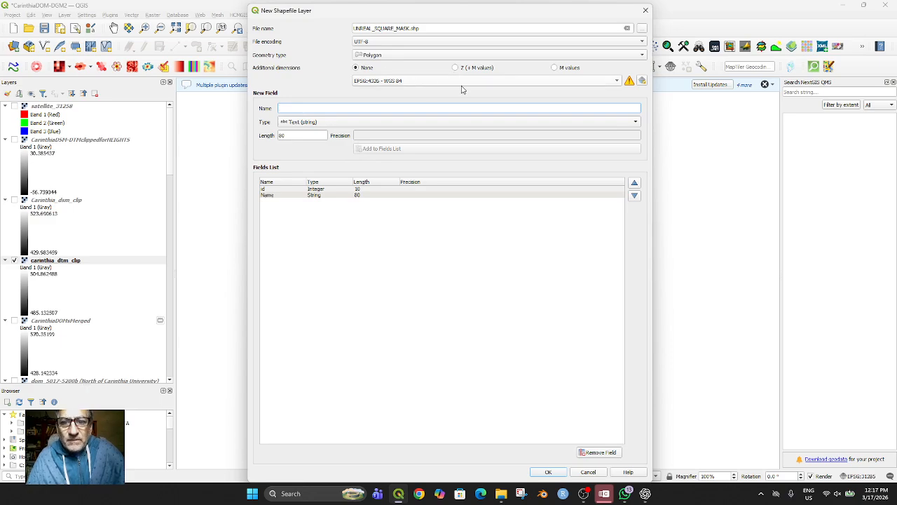
Set the shapefile's CRS to the project CRS, EPSG:31285 - MGI / Austria M31, and create the layer.
{"action": "left_click", "coordinate": [642, 82]}
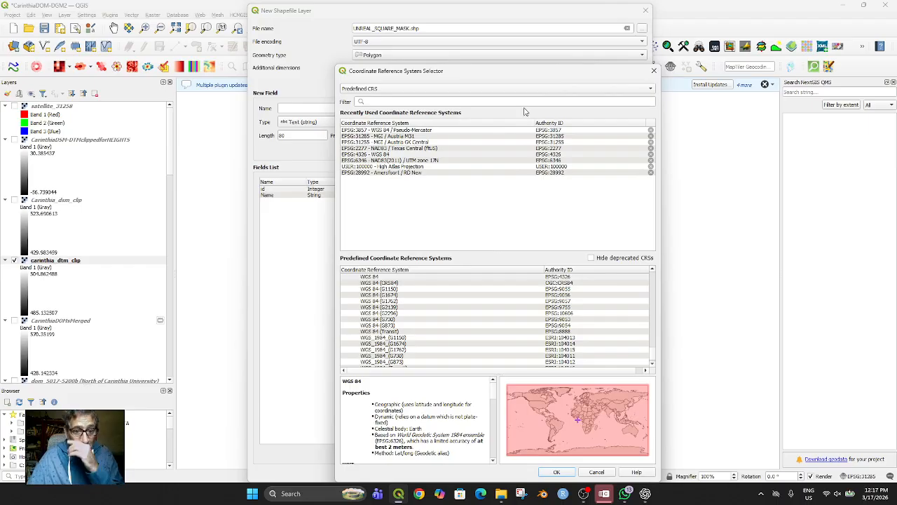
{"action": "left_click", "coordinate": [652, 71]}
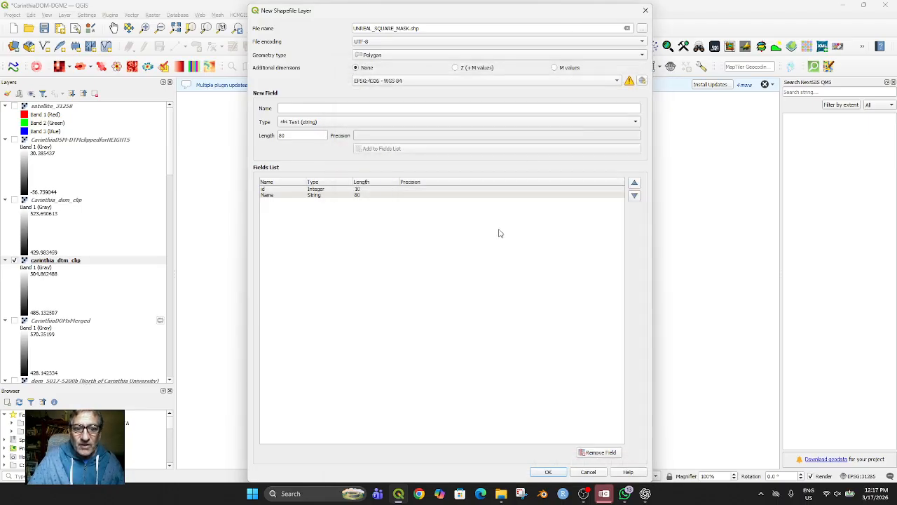
{"action": "left_click", "coordinate": [616, 81]}
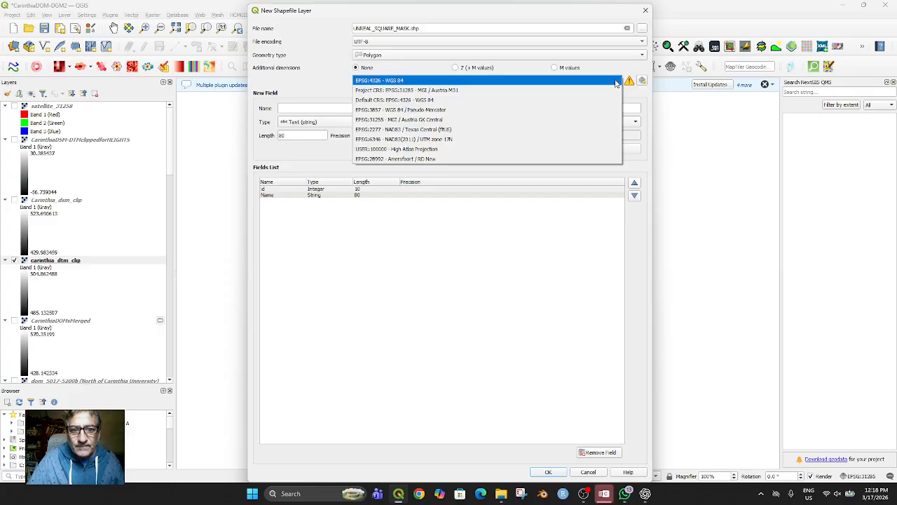
{"action": "left_click", "coordinate": [552, 91]}
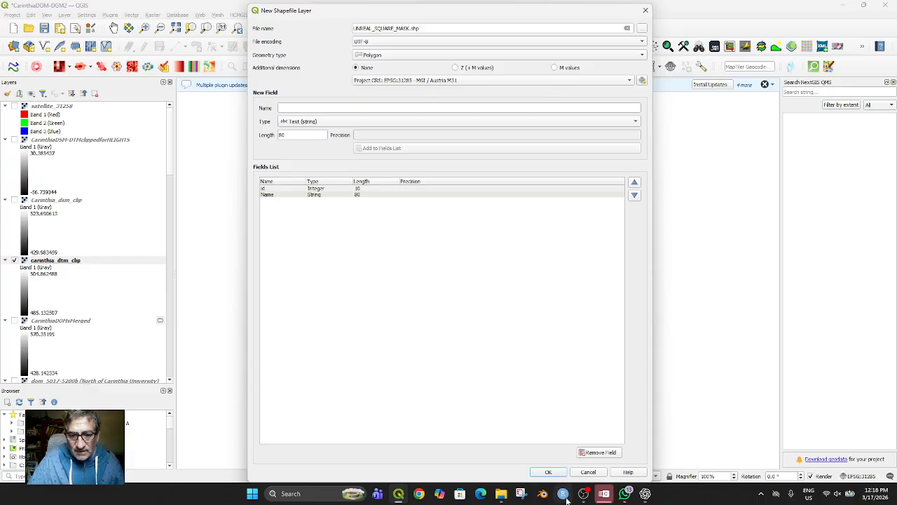
{"action": "left_click", "coordinate": [549, 473]}
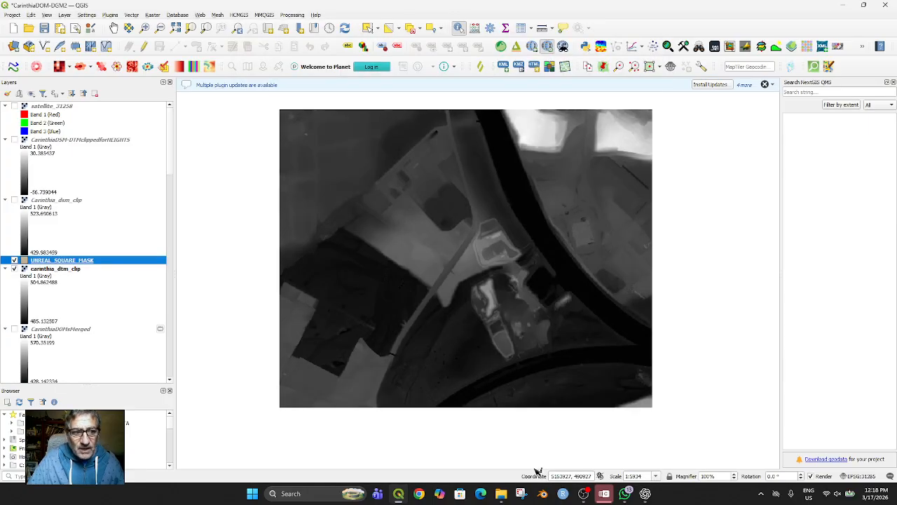
Place the UNREAL_SQUARE_MASK layer above all others and draw a roughly square four-corner polygon on it over the DTM's central area.
{"action": "left_click_drag", "start_coordinate": [29, 261], "coordinate": [42, 103]}
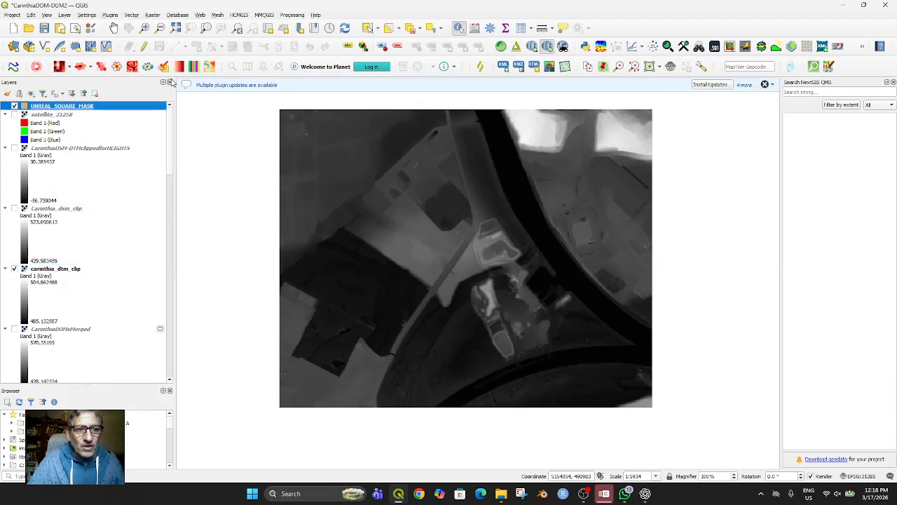
{"action": "left_click", "coordinate": [145, 47]}
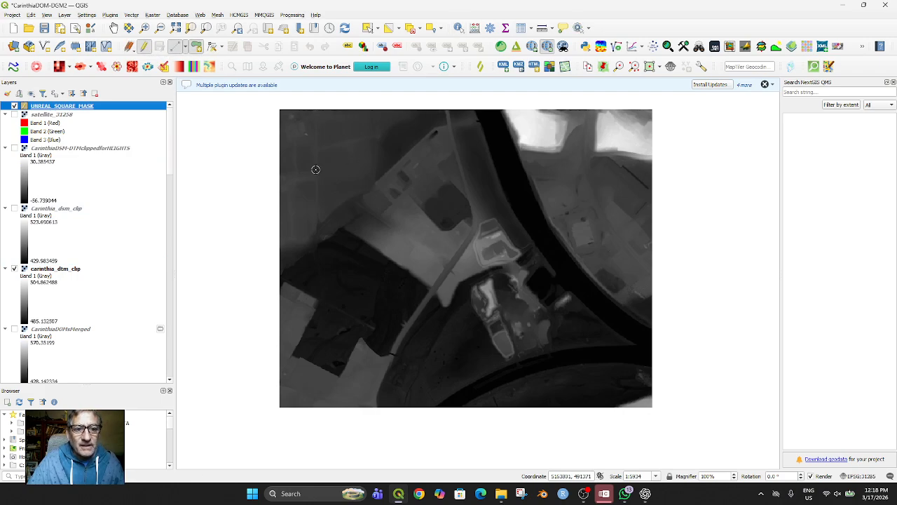
{"action": "left_click", "coordinate": [341, 140]}
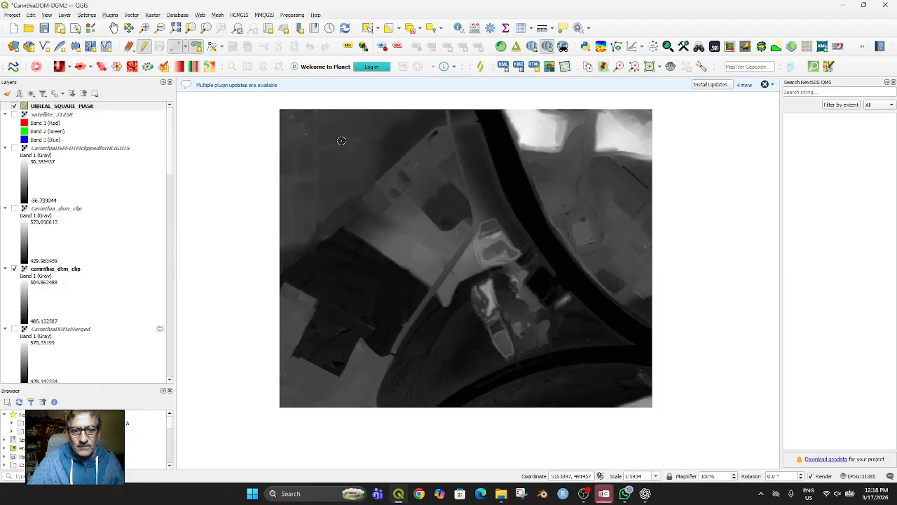
{"action": "left_click", "coordinate": [585, 141]}
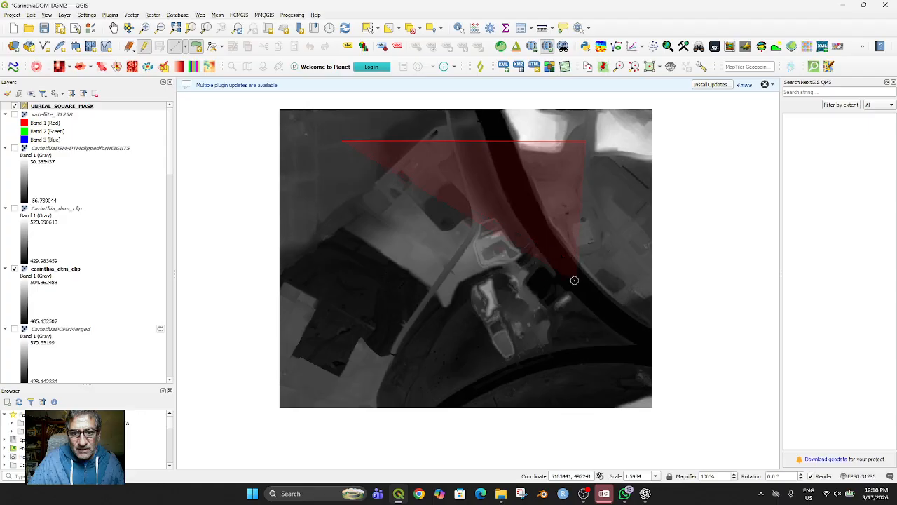
{"action": "left_click", "coordinate": [579, 365]}
{"action": "left_click", "coordinate": [342, 362]}
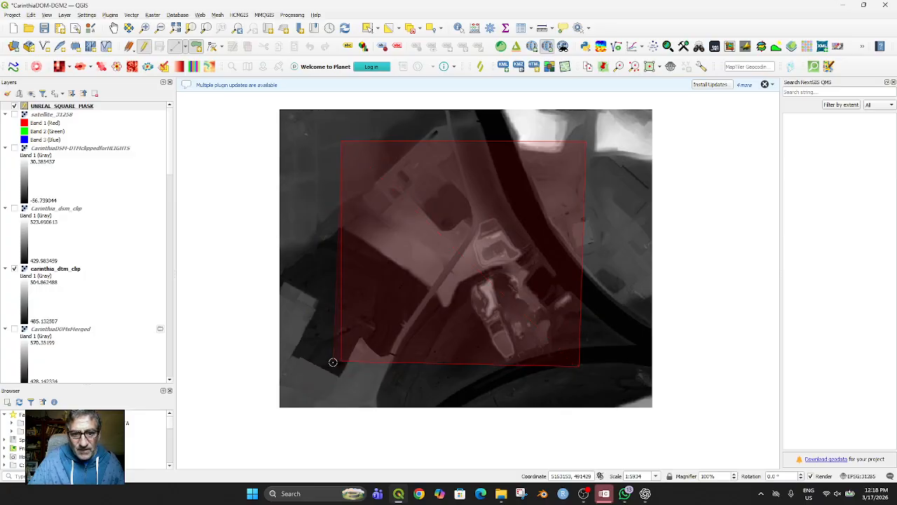
{"action": "right_click", "coordinate": [346, 239]}
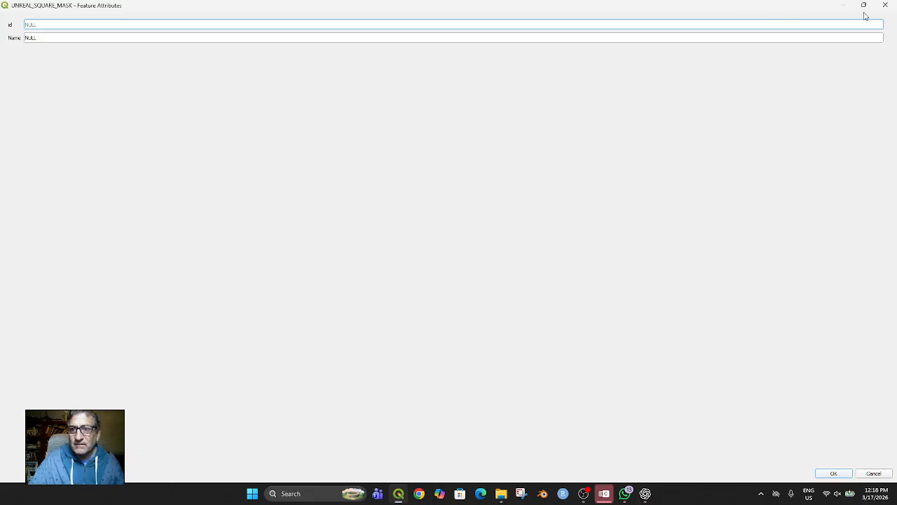
Fill in the new polygon's Name attribute with a value beginning "SquareAtte", leave id empty, and accept the feature.
{"action": "left_click", "coordinate": [60, 37]}
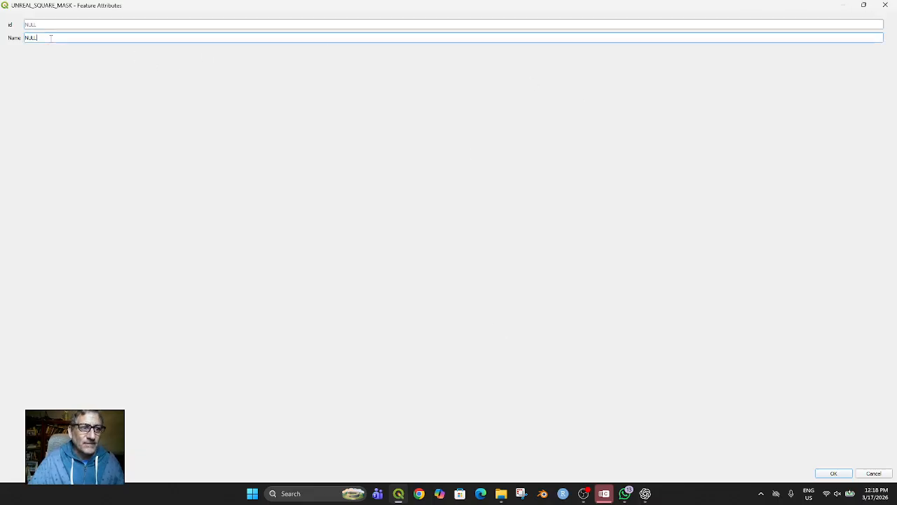
{"action": "type", "text": "Su"}
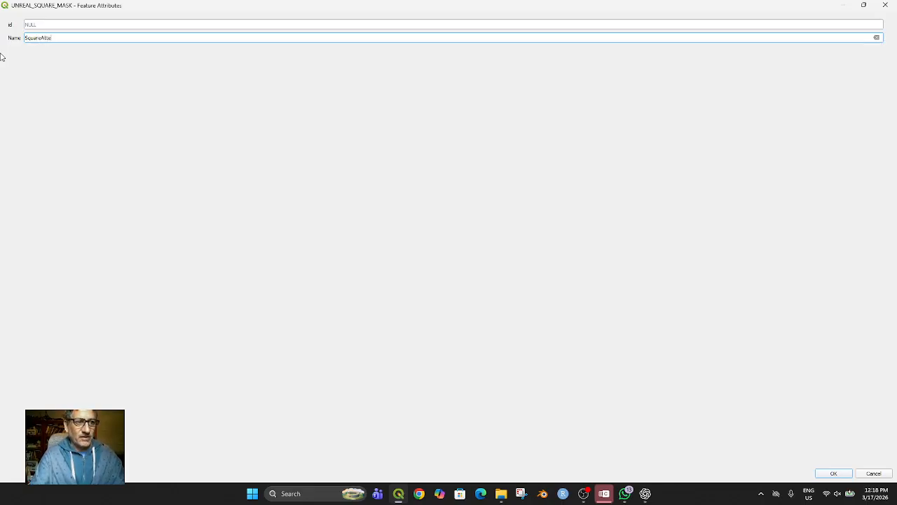
{"action": "key", "text": "Return"}
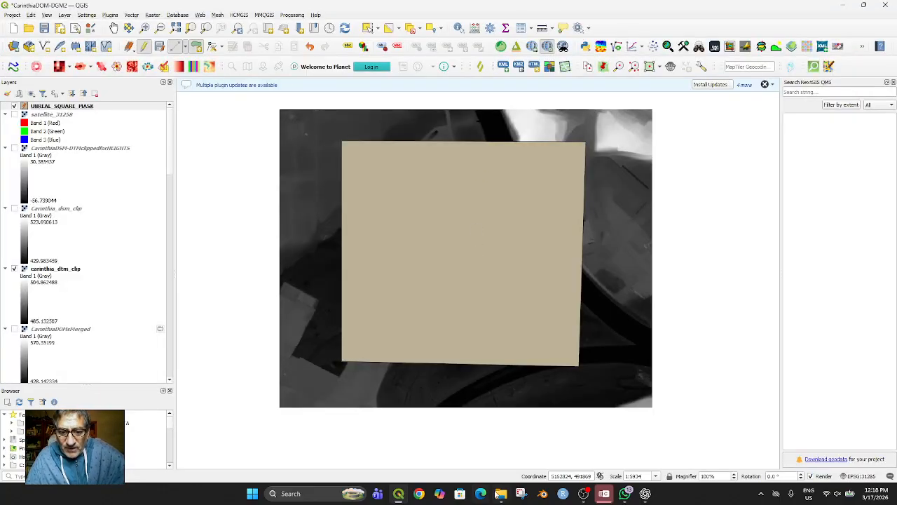
Switch to the Snipping Tool, capture the QGIS window with the drawn polygon, and copy the screenshot.
{"action": "left_click", "coordinate": [520, 493]}
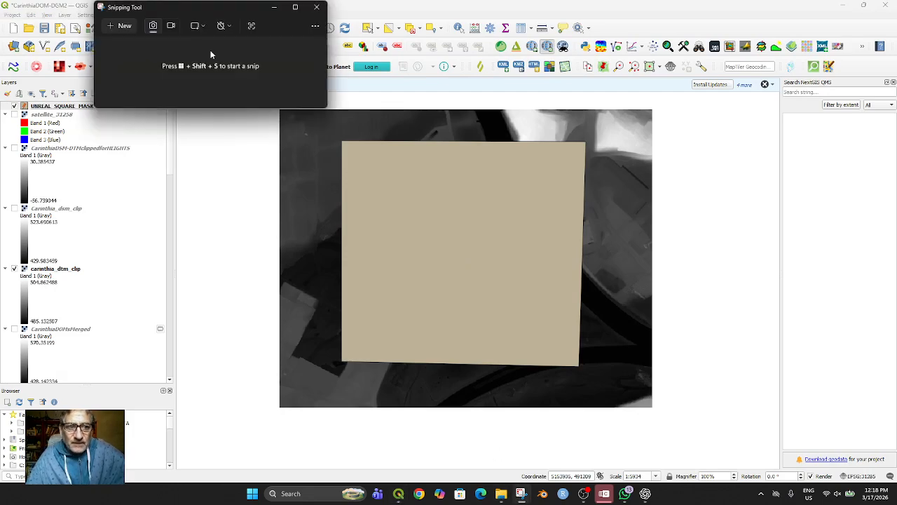
{"action": "left_click", "coordinate": [124, 26]}
{"action": "left_click_drag", "start_coordinate": [1, 1], "coordinate": [599, 412]}
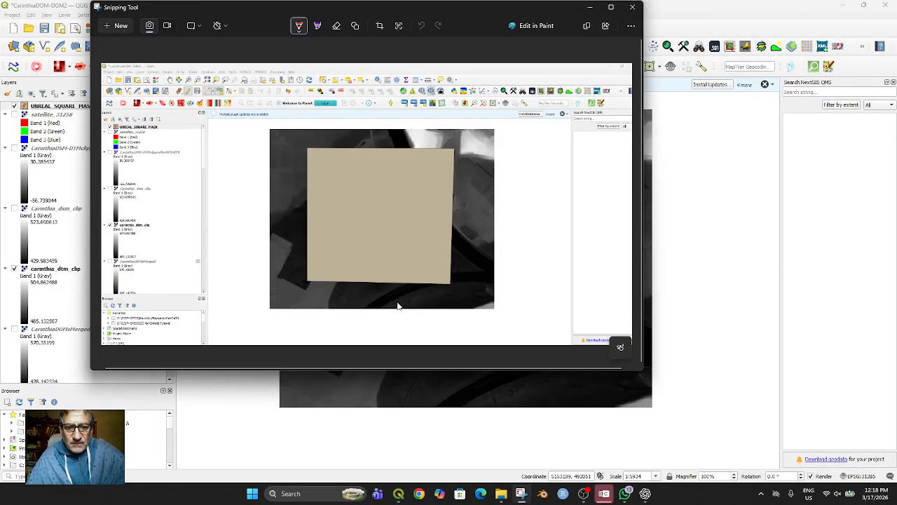
{"action": "right_click", "coordinate": [423, 306]}
{"action": "left_click", "coordinate": [444, 332]}
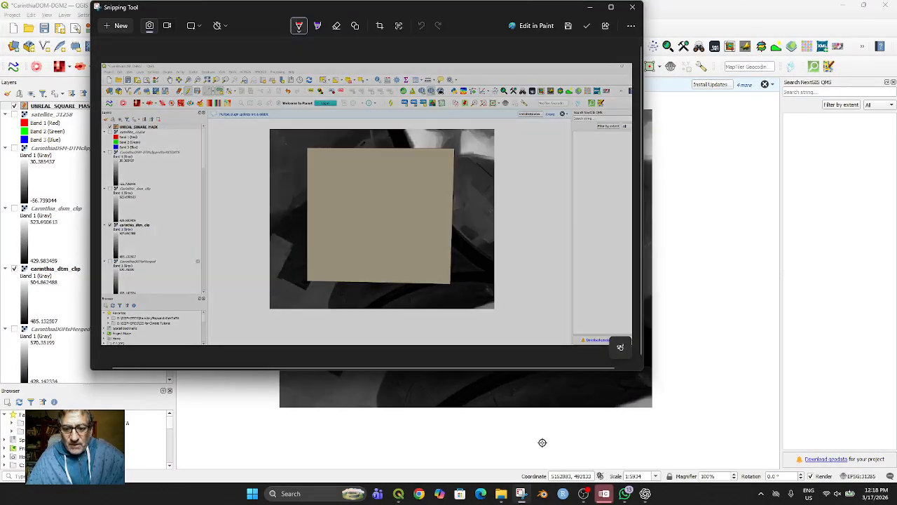
Switch to ChatGPT and send the copied QGIS screenshot with the message "I eyeballed this. How do I make it a perfect square!".
{"action": "left_click", "coordinate": [652, 438]}
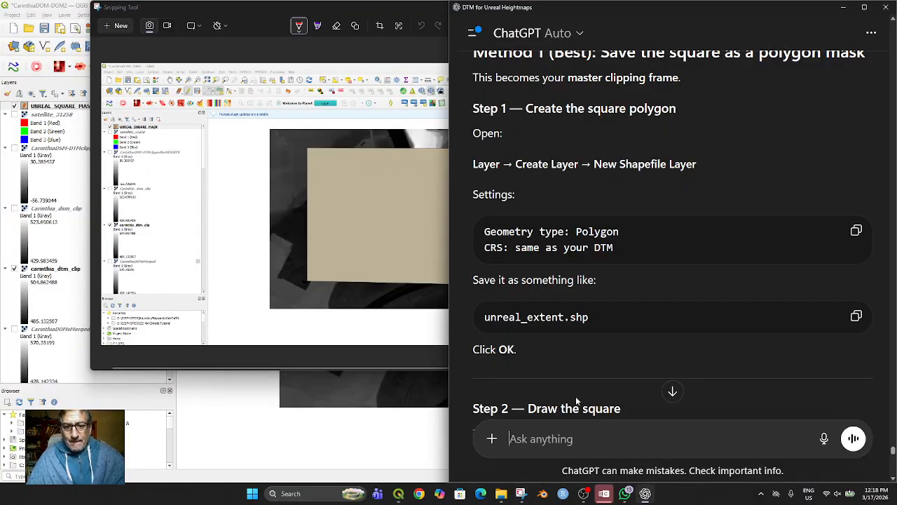
{"action": "left_click", "coordinate": [560, 446]}
{"action": "type", "text": "I eye"}
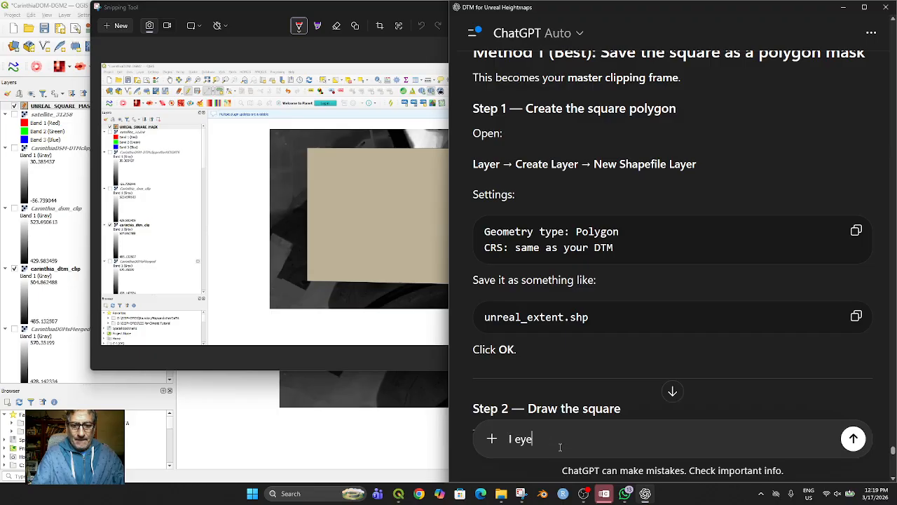
{"action": "type", "text": "balled this. H"}
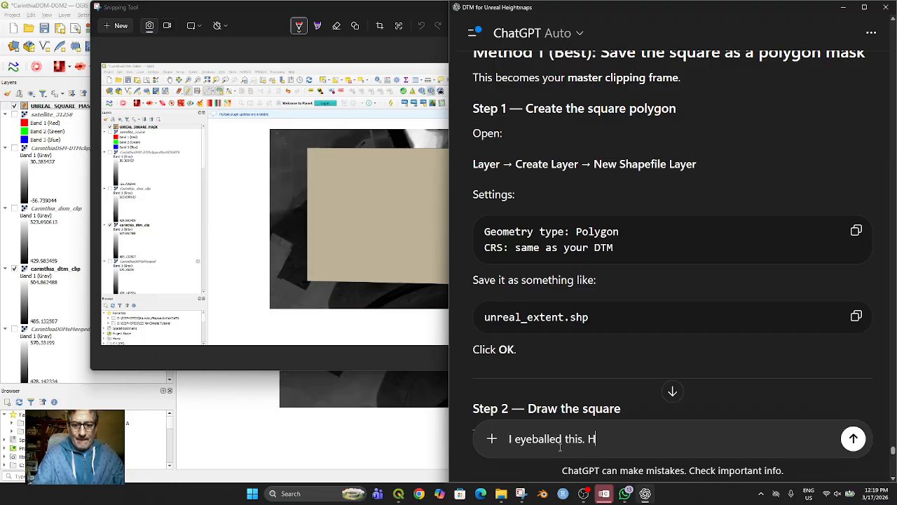
{"action": "type", "text": "ow do I make it"}
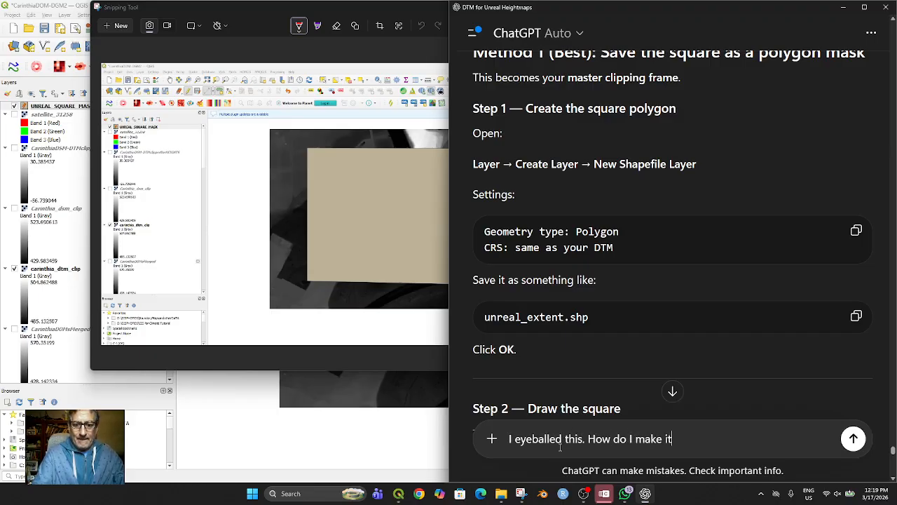
{"action": "type", "text": " a perfect square?"}
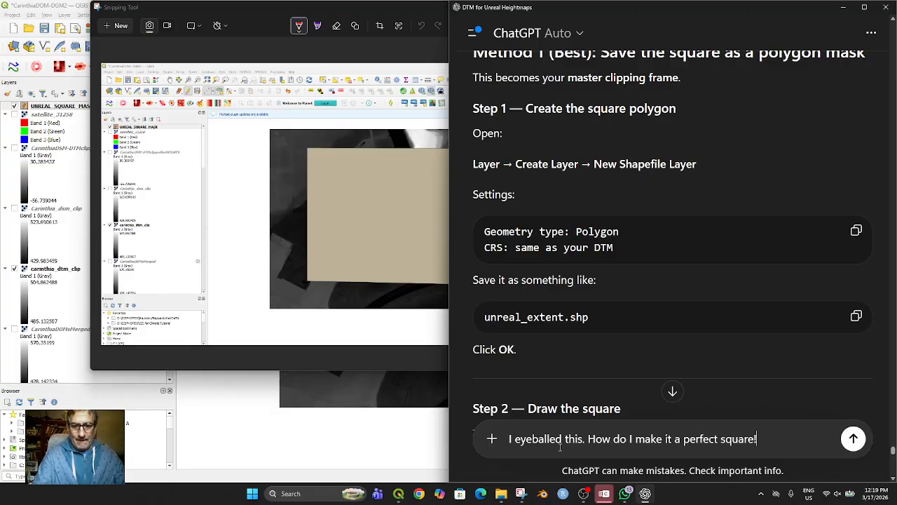
{"action": "key", "text": "shift+Return"}
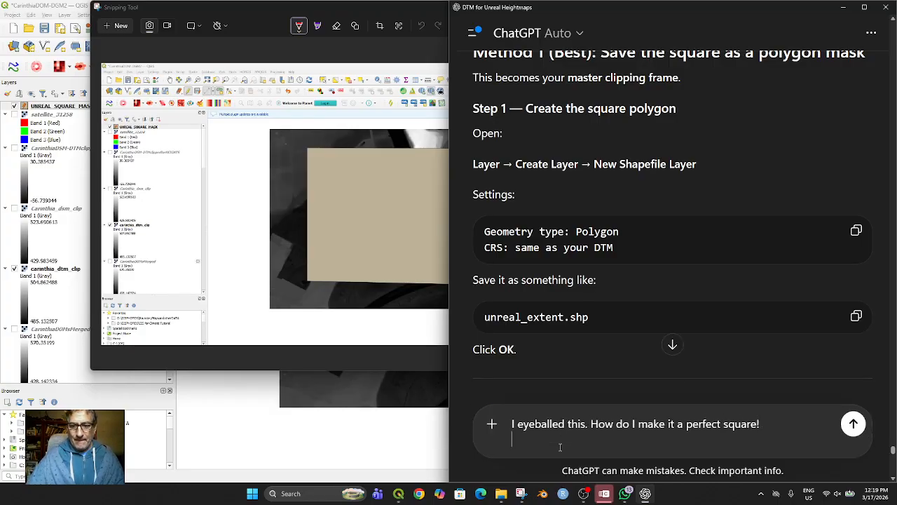
{"action": "key", "text": "ctrl+v"}
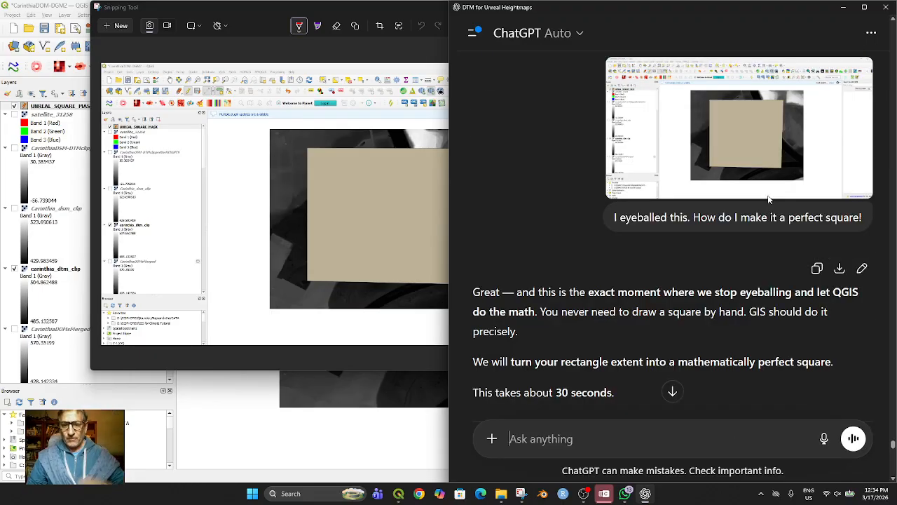
Read the opening of ChatGPT's reply through the step on opening the DTM properties, and close the Snipping Tool.
{"action": "scroll", "coordinate": [768, 200], "scroll_direction": "down", "scroll_amount": 3}
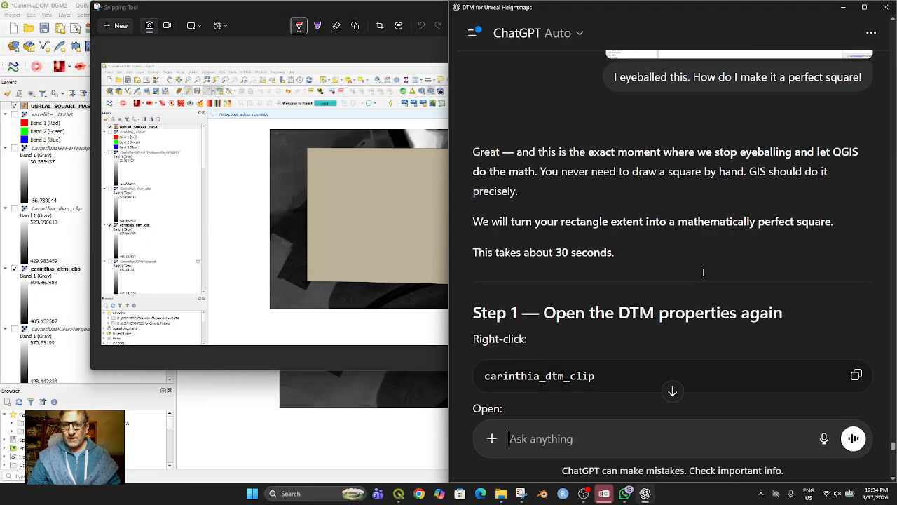
{"action": "scroll", "coordinate": [700, 277], "scroll_direction": "down", "scroll_amount": 2}
{"action": "scroll", "coordinate": [701, 277], "scroll_direction": "up", "scroll_amount": 2}
{"action": "scroll", "coordinate": [700, 277], "scroll_direction": "down", "scroll_amount": 2}
{"action": "scroll", "coordinate": [699, 277], "scroll_direction": "down", "scroll_amount": 2}
{"action": "scroll", "coordinate": [699, 278], "scroll_direction": "up", "scroll_amount": 5}
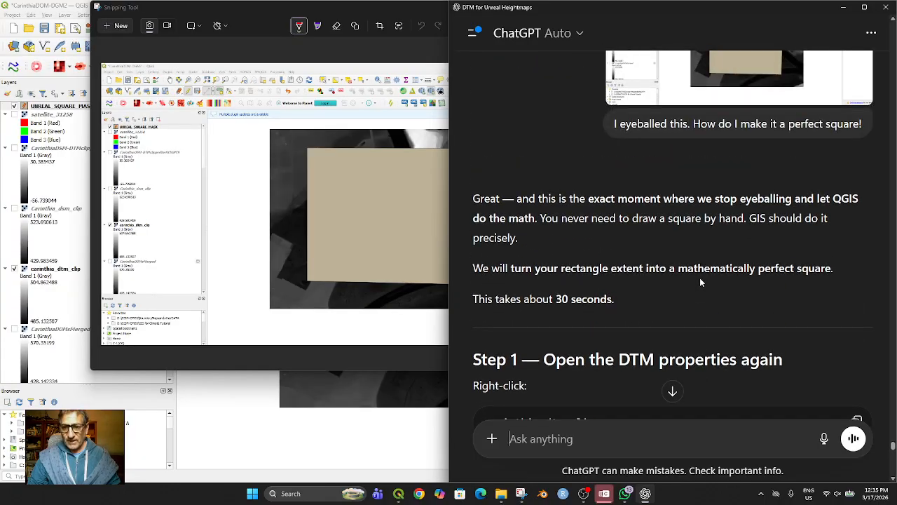
{"action": "scroll", "coordinate": [715, 249], "scroll_direction": "down", "scroll_amount": 2}
{"action": "scroll", "coordinate": [707, 265], "scroll_direction": "down", "scroll_amount": 2}
{"action": "scroll", "coordinate": [692, 279], "scroll_direction": "down", "scroll_amount": 2}
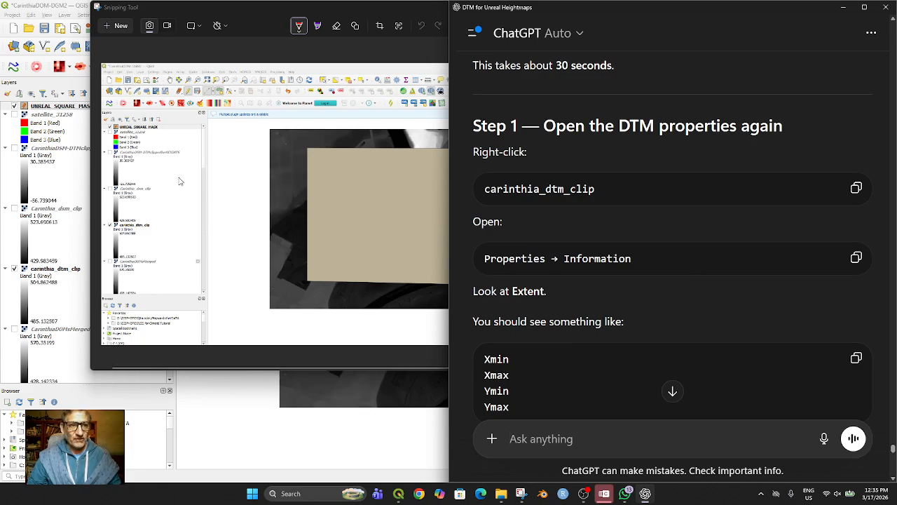
{"action": "left_click", "coordinate": [227, 8]}
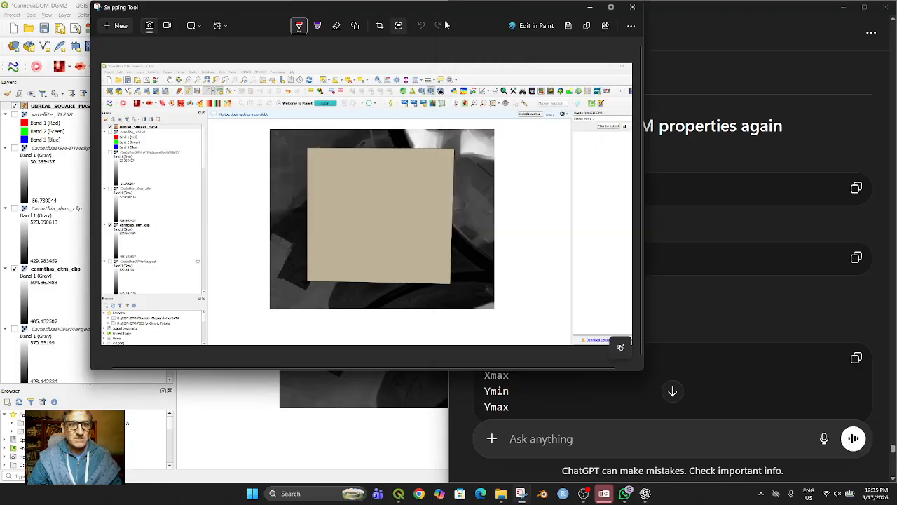
{"action": "left_click", "coordinate": [632, 7]}
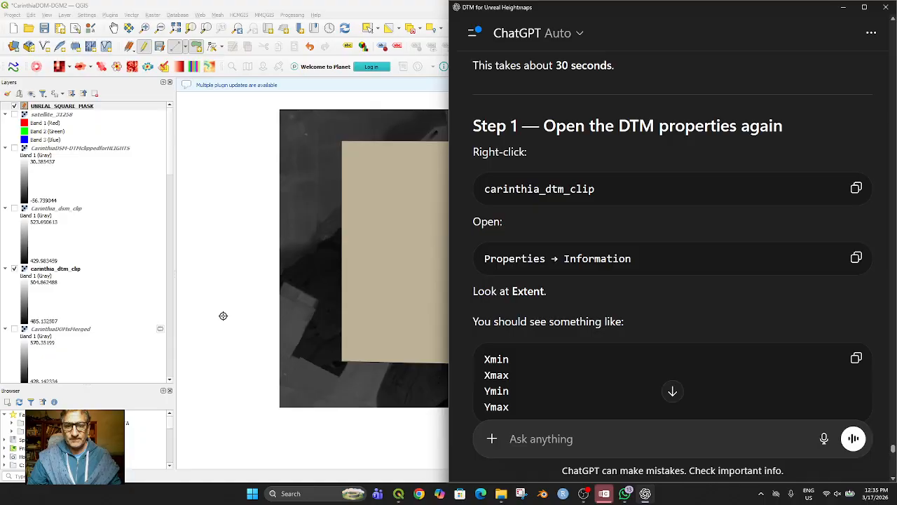
Read ChatGPT's remaining steps on computing the square size, clipping the raster by extent, editing the extent numbers and running the clip.
{"action": "scroll", "coordinate": [549, 314], "scroll_direction": "down", "scroll_amount": 5}
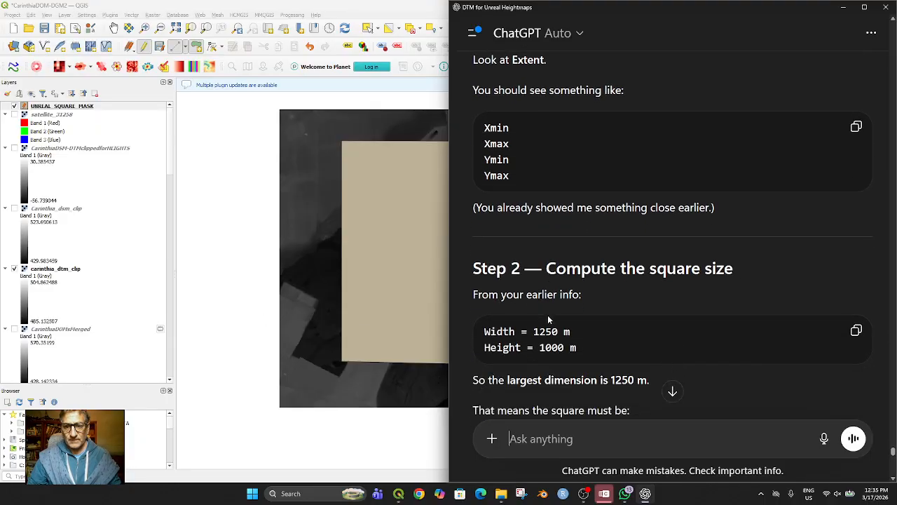
{"action": "scroll", "coordinate": [549, 320], "scroll_direction": "down", "scroll_amount": 2}
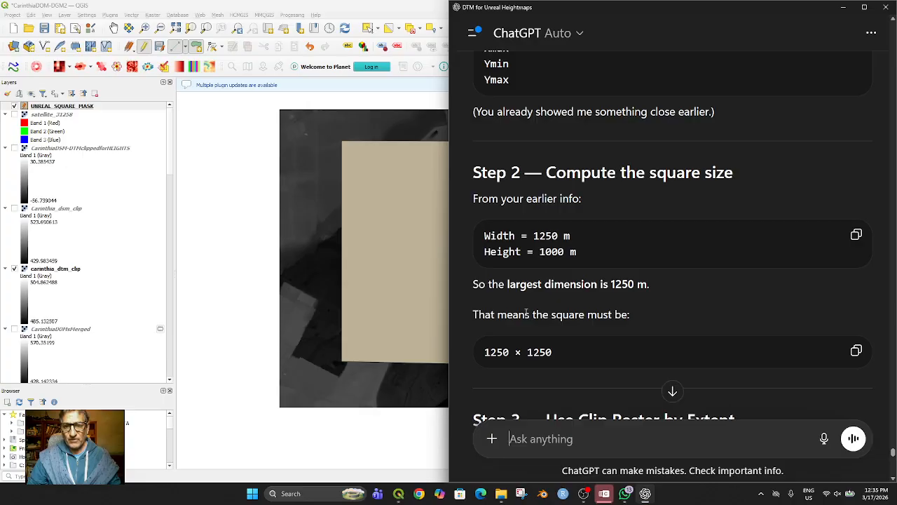
{"action": "scroll", "coordinate": [524, 311], "scroll_direction": "down", "scroll_amount": 1}
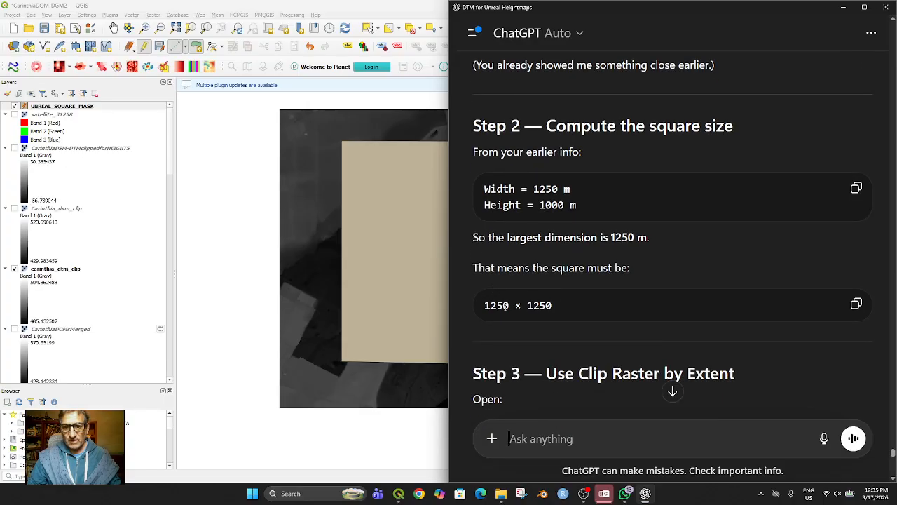
{"action": "scroll", "coordinate": [538, 305], "scroll_direction": "down", "scroll_amount": 2}
{"action": "scroll", "coordinate": [538, 305], "scroll_direction": "down", "scroll_amount": 2}
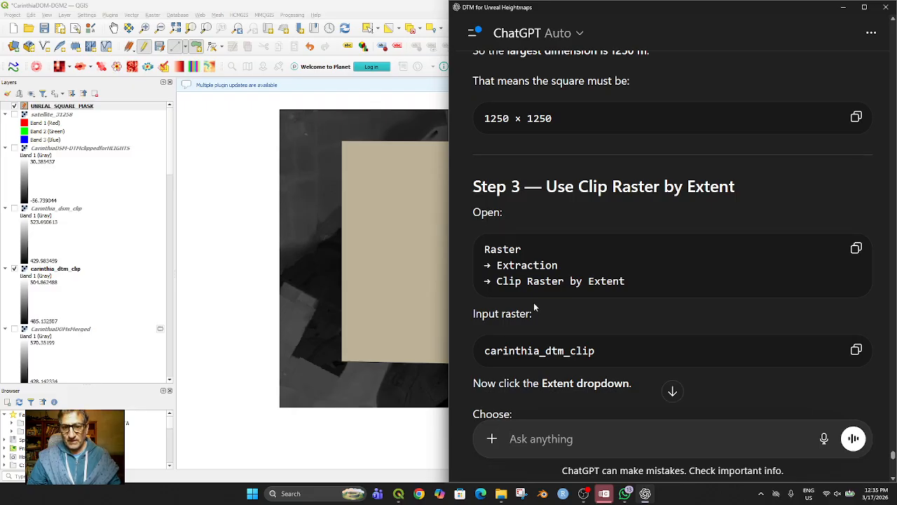
{"action": "scroll", "coordinate": [534, 302], "scroll_direction": "down", "scroll_amount": 3}
{"action": "scroll", "coordinate": [535, 303], "scroll_direction": "down", "scroll_amount": 3}
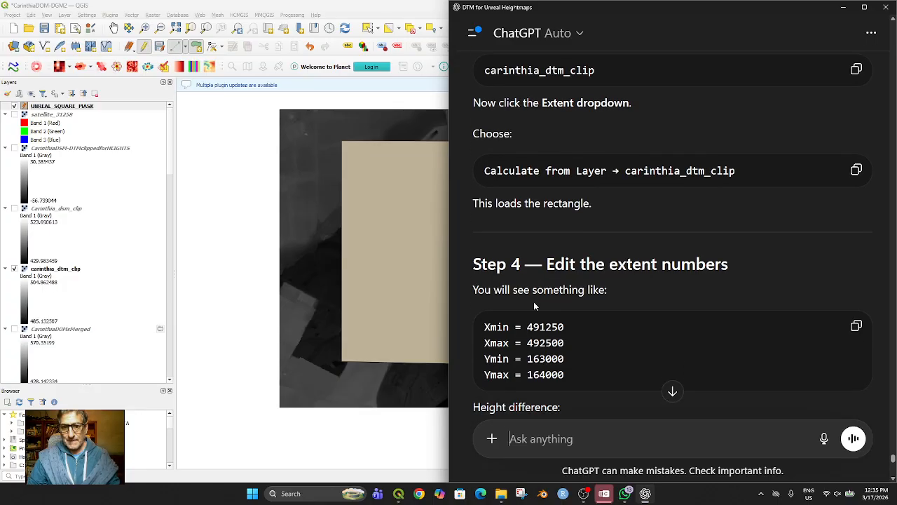
{"action": "scroll", "coordinate": [533, 302], "scroll_direction": "down", "scroll_amount": 2}
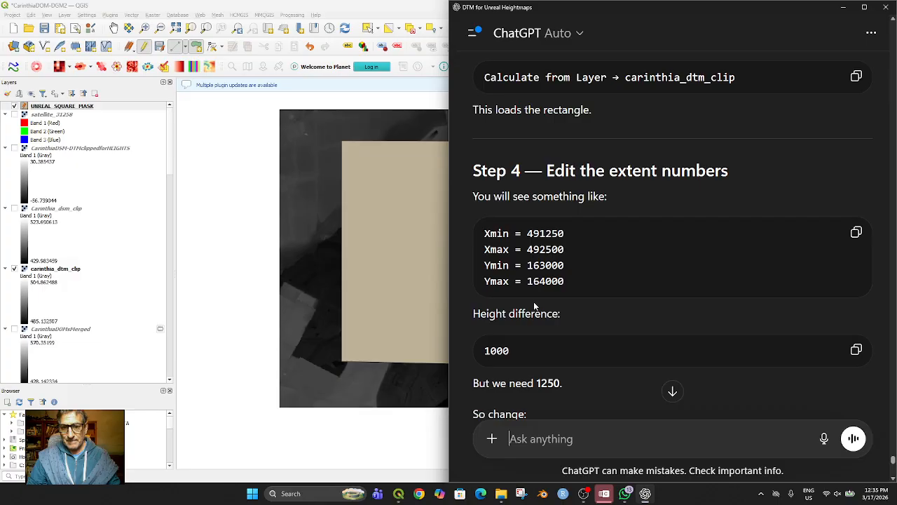
{"action": "scroll", "coordinate": [533, 301], "scroll_direction": "down", "scroll_amount": 1}
{"action": "scroll", "coordinate": [534, 301], "scroll_direction": "down", "scroll_amount": 4}
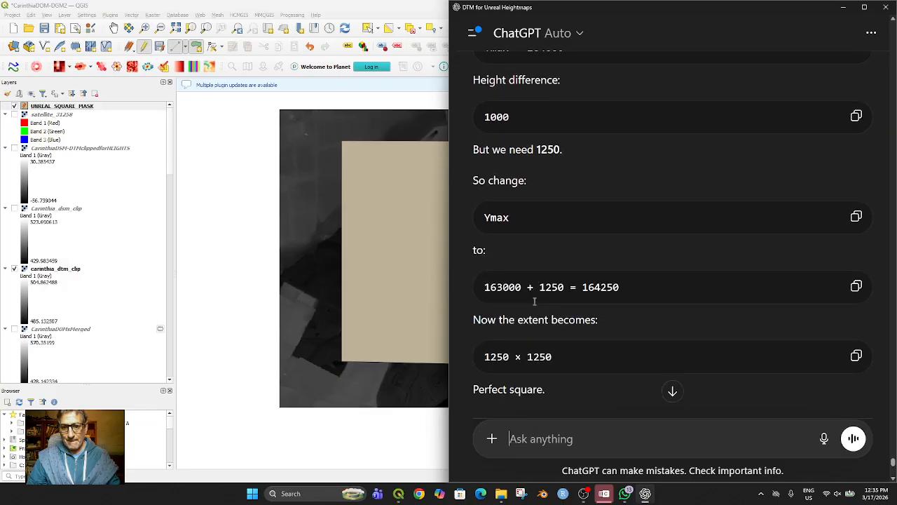
{"action": "scroll", "coordinate": [535, 302], "scroll_direction": "down", "scroll_amount": 3}
{"action": "scroll", "coordinate": [534, 301], "scroll_direction": "down", "scroll_amount": 4}
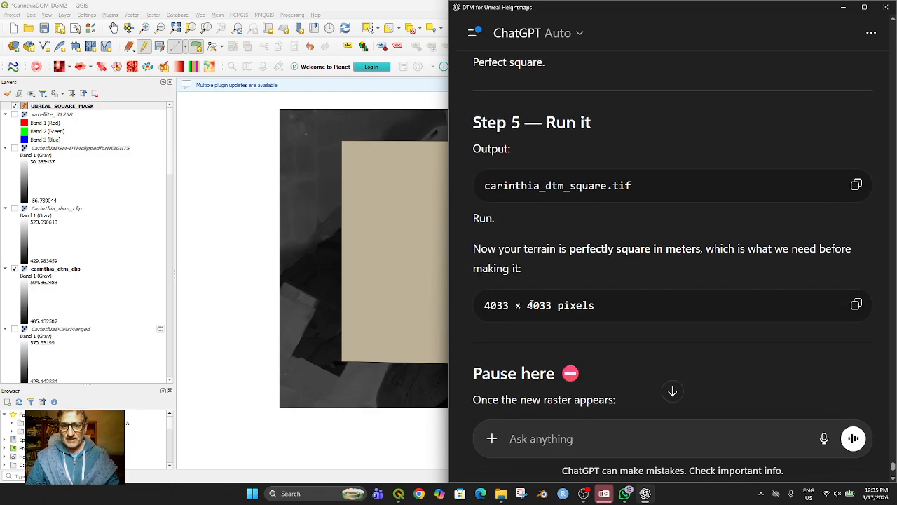
{"action": "scroll", "coordinate": [529, 303], "scroll_direction": "down", "scroll_amount": 2}
{"action": "scroll", "coordinate": [524, 296], "scroll_direction": "up", "scroll_amount": 12}
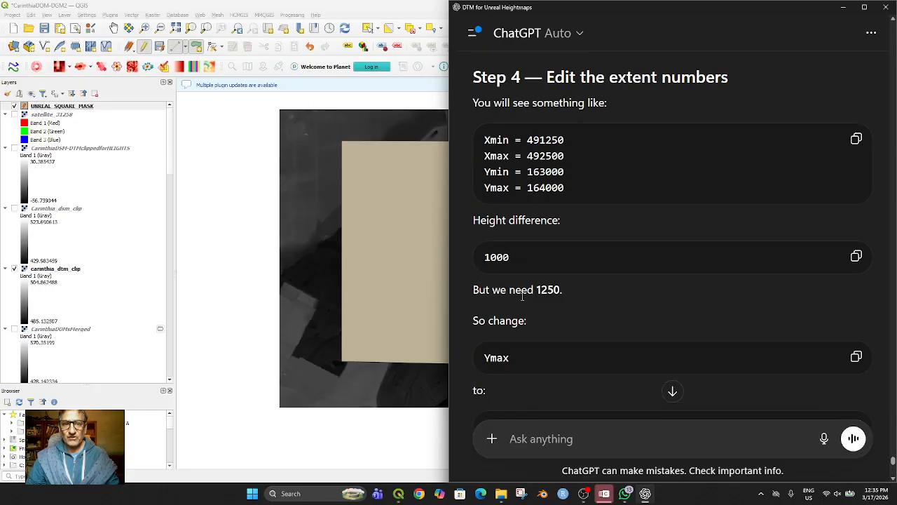
{"action": "scroll", "coordinate": [522, 296], "scroll_direction": "up", "scroll_amount": 4}
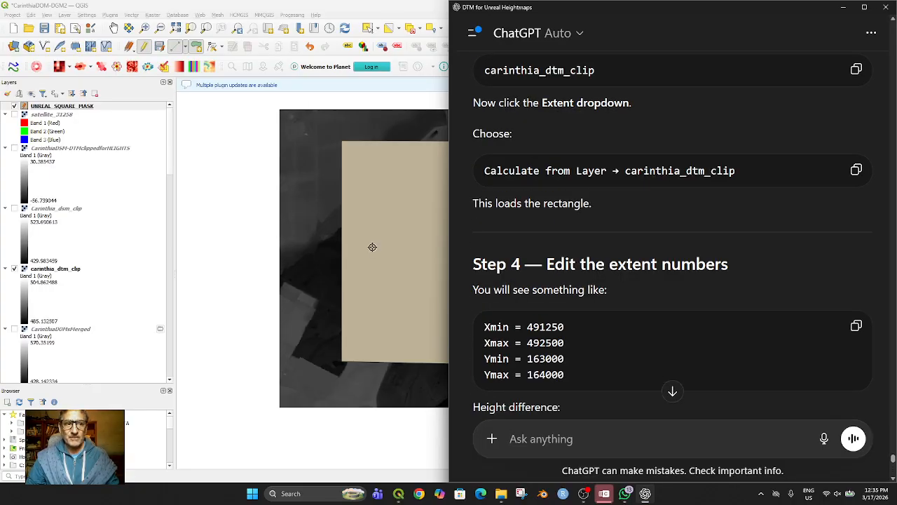
Hide the UNREAL_SQUARE_MASK layer in QGIS and return to Step 1 of ChatGPT's instructions.
{"action": "left_click", "coordinate": [15, 106]}
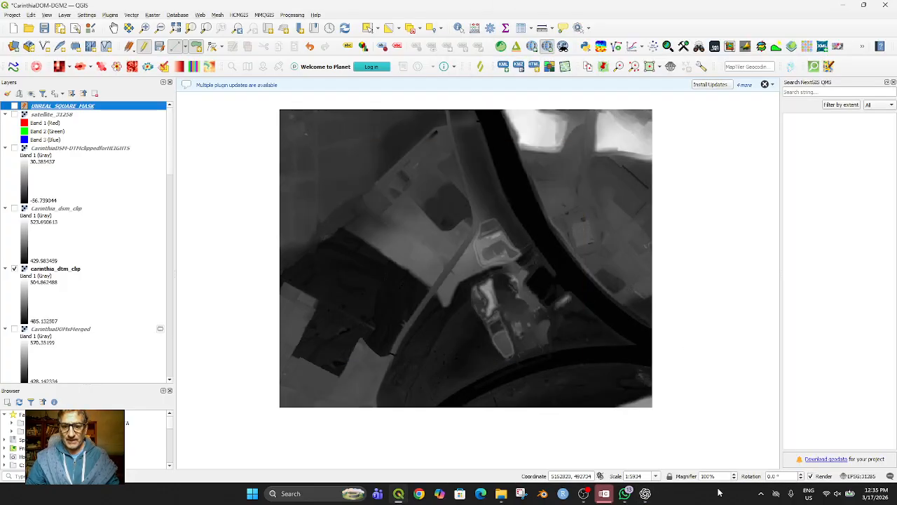
{"action": "left_click", "coordinate": [645, 494]}
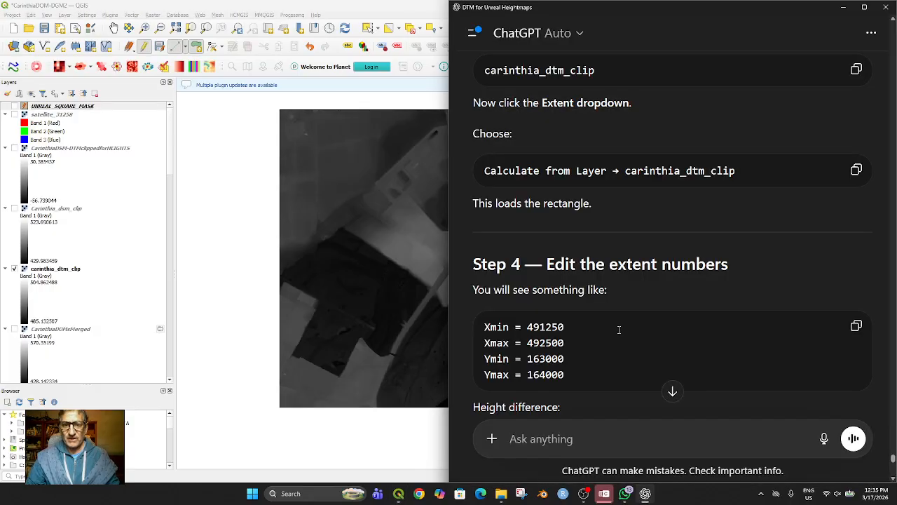
{"action": "scroll", "coordinate": [619, 329], "scroll_direction": "up", "scroll_amount": 5}
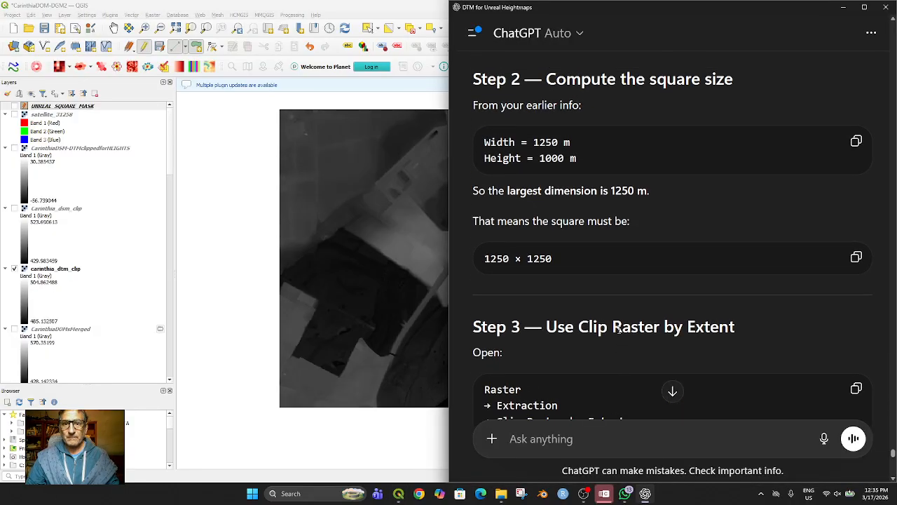
{"action": "scroll", "coordinate": [619, 330], "scroll_direction": "up", "scroll_amount": 2}
{"action": "scroll", "coordinate": [618, 332], "scroll_direction": "up", "scroll_amount": 2}
{"action": "scroll", "coordinate": [617, 329], "scroll_direction": "up", "scroll_amount": 4}
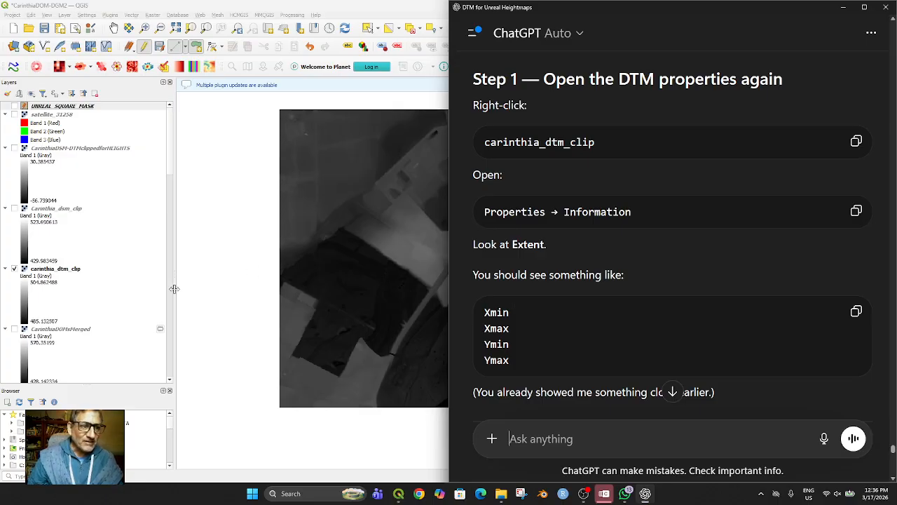
Open the layer properties information of carinthia_dtm_clip in QGIS and compare its extent with the values ChatGPT's Step 1 asks for.
{"action": "right_click", "coordinate": [59, 273]}
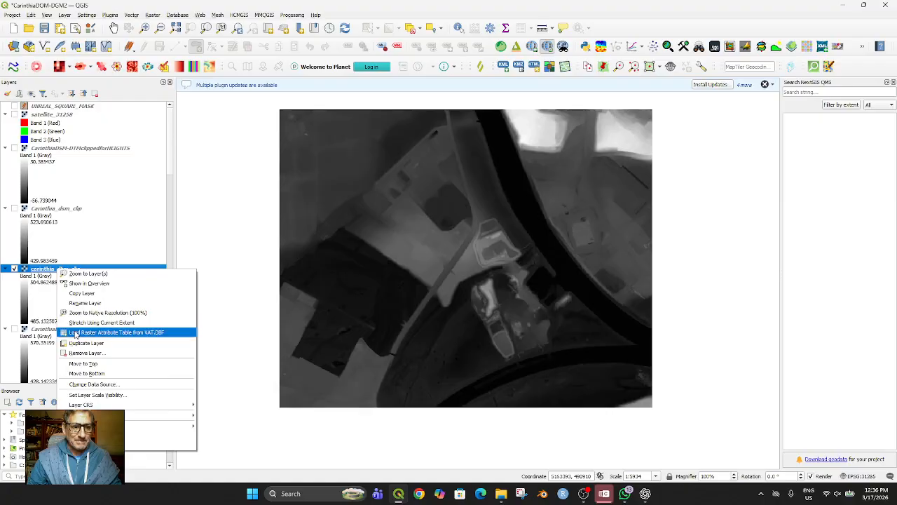
{"action": "left_click", "coordinate": [126, 446]}
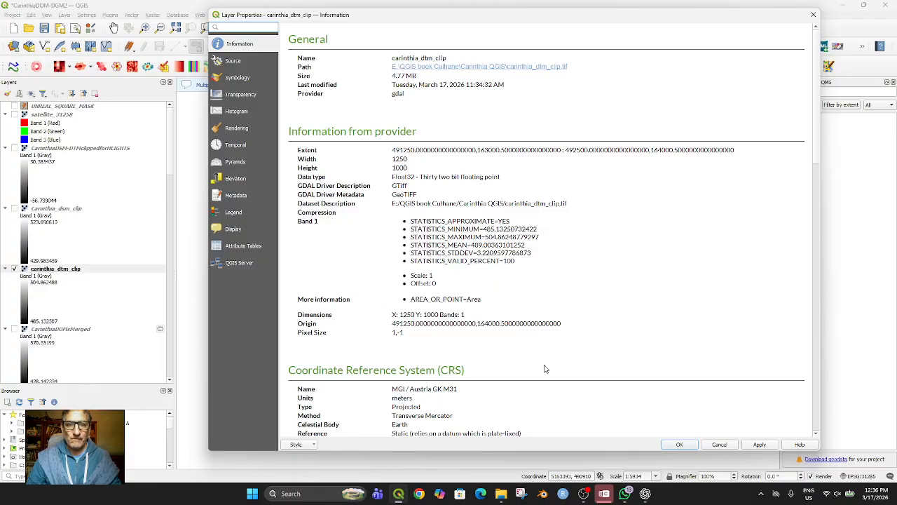
{"action": "left_click_drag", "start_coordinate": [606, 9], "coordinate": [305, 9]}
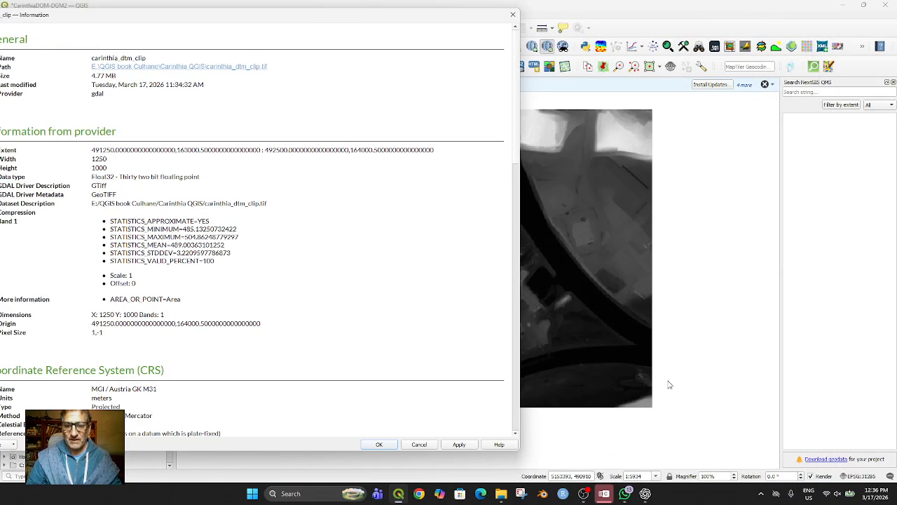
{"action": "left_click", "coordinate": [645, 494]}
{"action": "scroll", "coordinate": [593, 238], "scroll_direction": "down", "scroll_amount": 1}
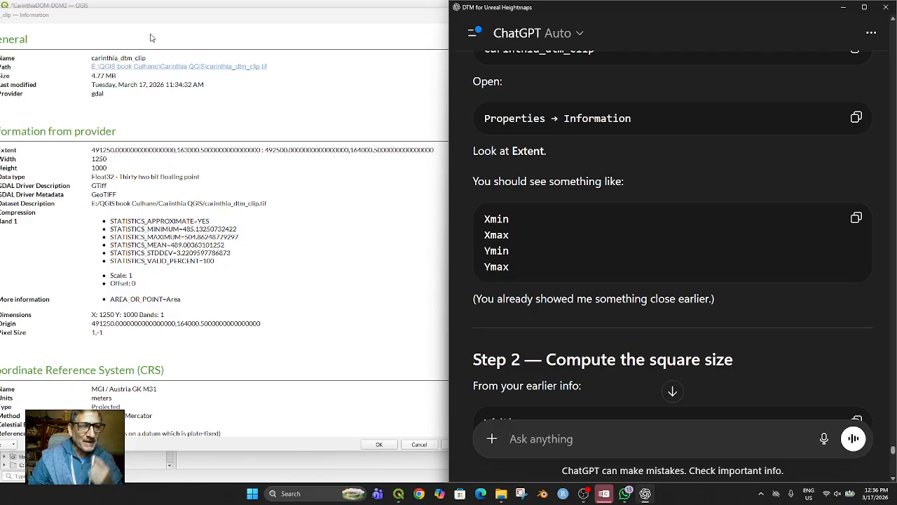
Examine the DTM's extent, dimensions and CRS details in its layer information and check them against ChatGPT's square-size calculation.
{"action": "left_click", "coordinate": [177, 16]}
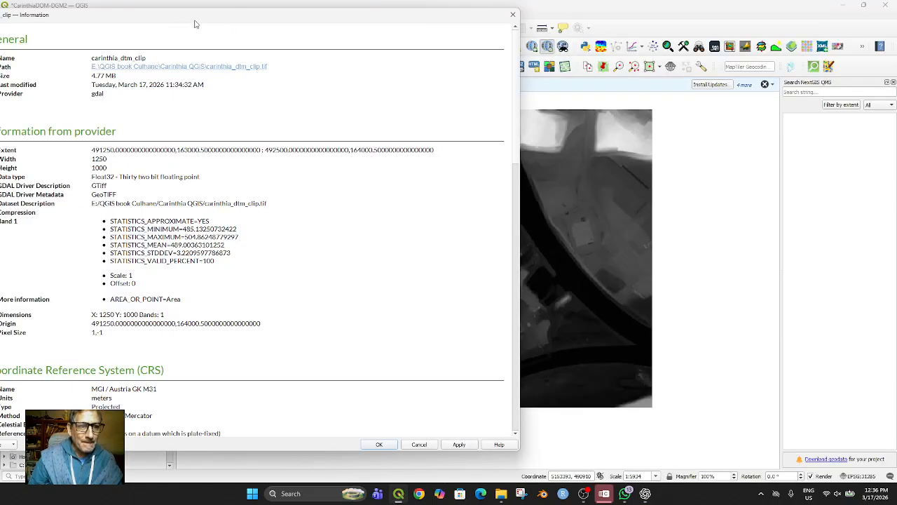
{"action": "left_click_drag", "start_coordinate": [196, 19], "coordinate": [237, 15]}
{"action": "scroll", "coordinate": [217, 291], "scroll_direction": "down", "scroll_amount": 1}
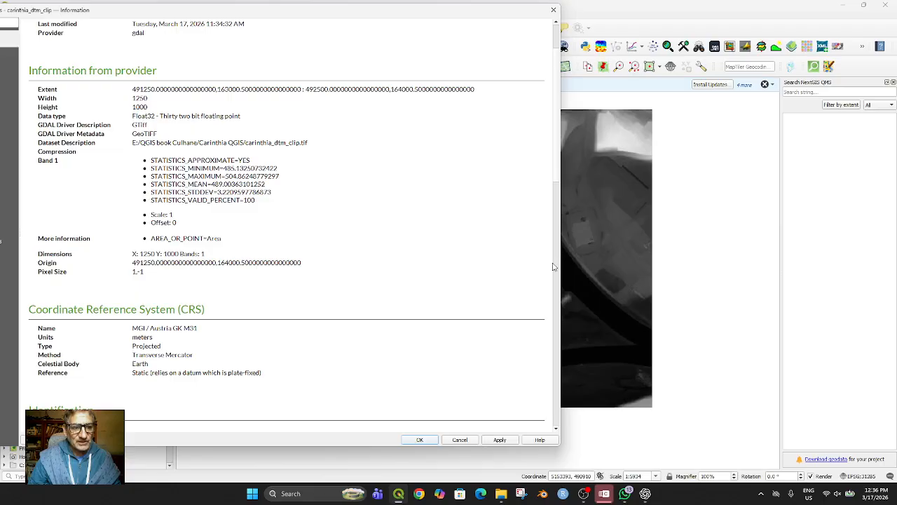
{"action": "scroll", "coordinate": [470, 296], "scroll_direction": "down", "scroll_amount": 3}
{"action": "scroll", "coordinate": [458, 299], "scroll_direction": "up", "scroll_amount": 4}
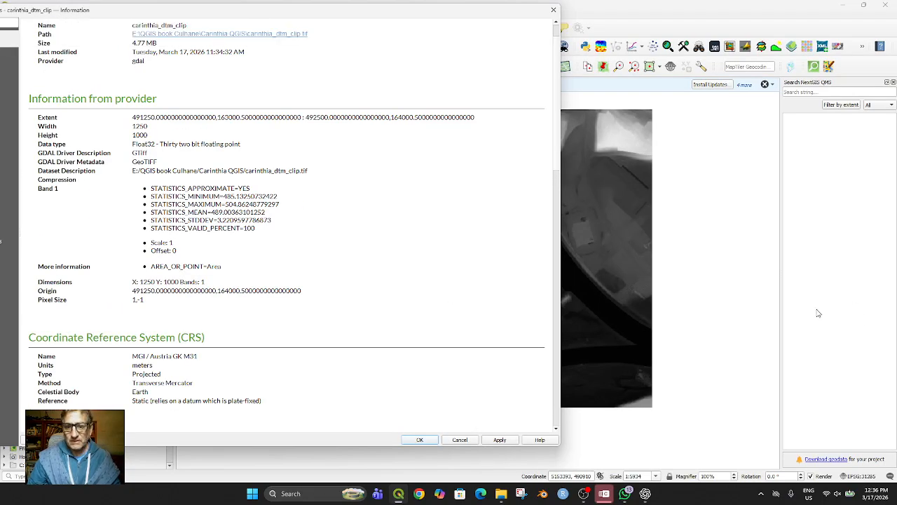
{"action": "left_click", "coordinate": [646, 493]}
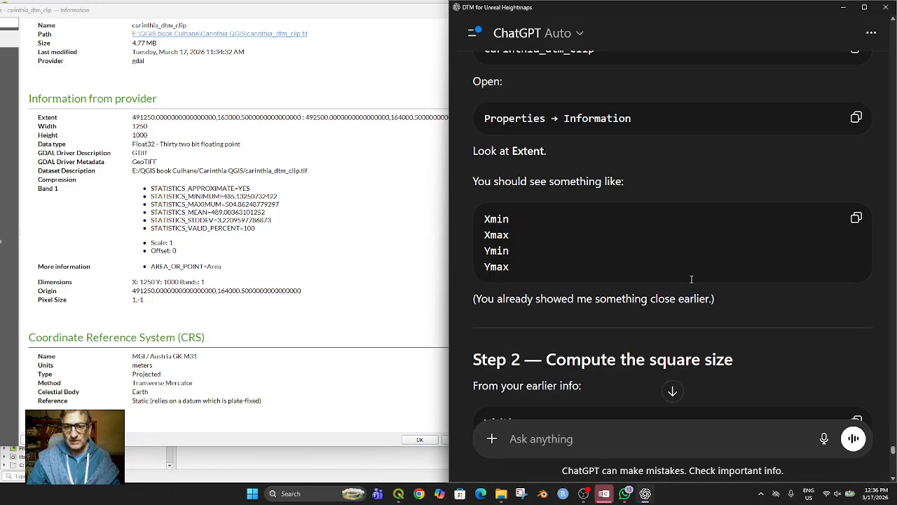
{"action": "scroll", "coordinate": [713, 264], "scroll_direction": "down", "scroll_amount": 5}
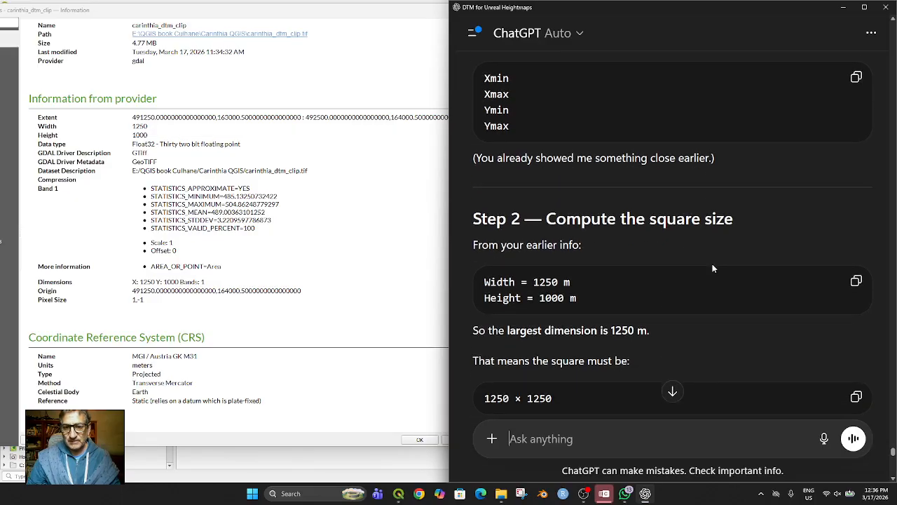
Read ChatGPT's Step 2 on the square size and Step 3 on clipping the raster by extent.
{"action": "scroll", "coordinate": [710, 274], "scroll_direction": "down", "scroll_amount": 3}
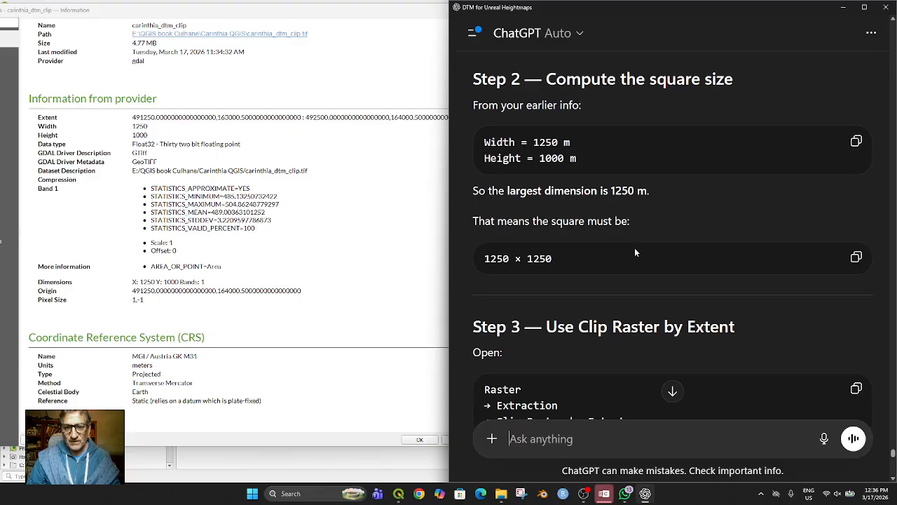
{"action": "scroll", "coordinate": [635, 252], "scroll_direction": "down", "scroll_amount": 3}
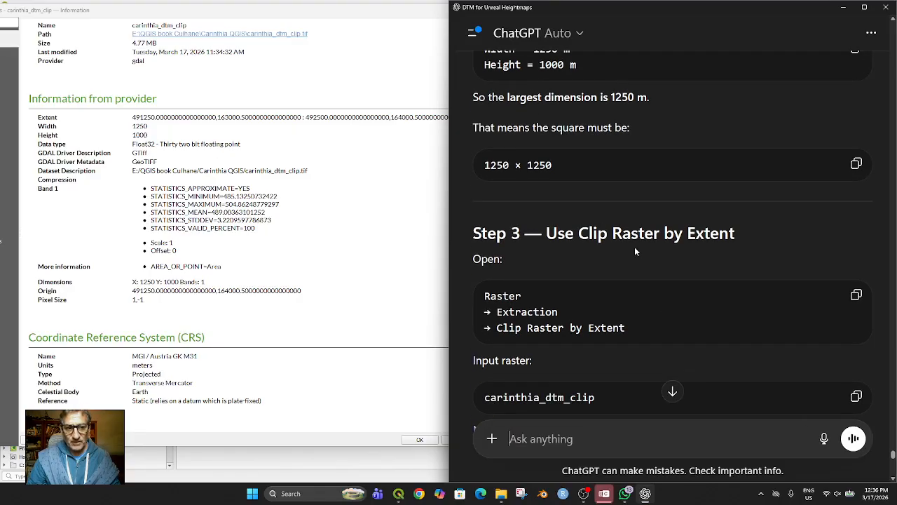
{"action": "scroll", "coordinate": [636, 251], "scroll_direction": "down", "scroll_amount": 3}
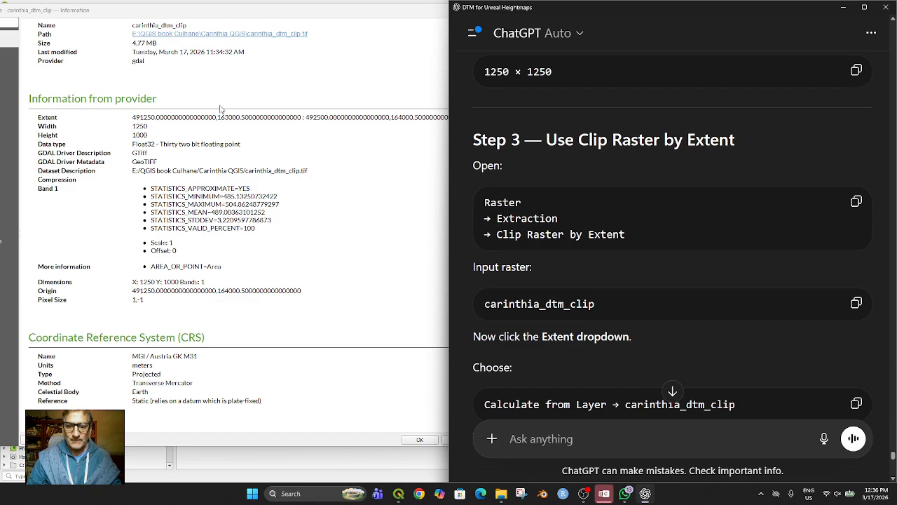
{"action": "scroll", "coordinate": [435, 93], "scroll_direction": "down", "scroll_amount": 2}
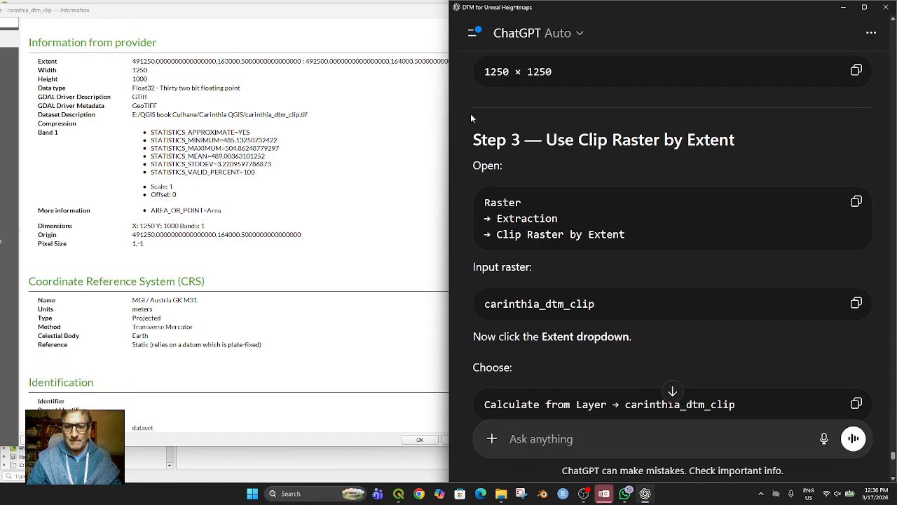
{"action": "scroll", "coordinate": [654, 211], "scroll_direction": "down", "scroll_amount": 2}
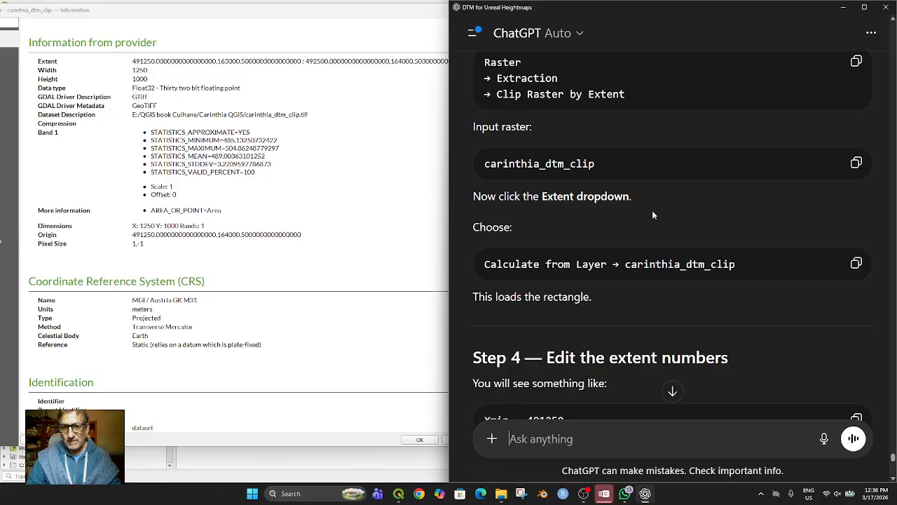
{"action": "scroll", "coordinate": [652, 211], "scroll_direction": "up", "scroll_amount": 3}
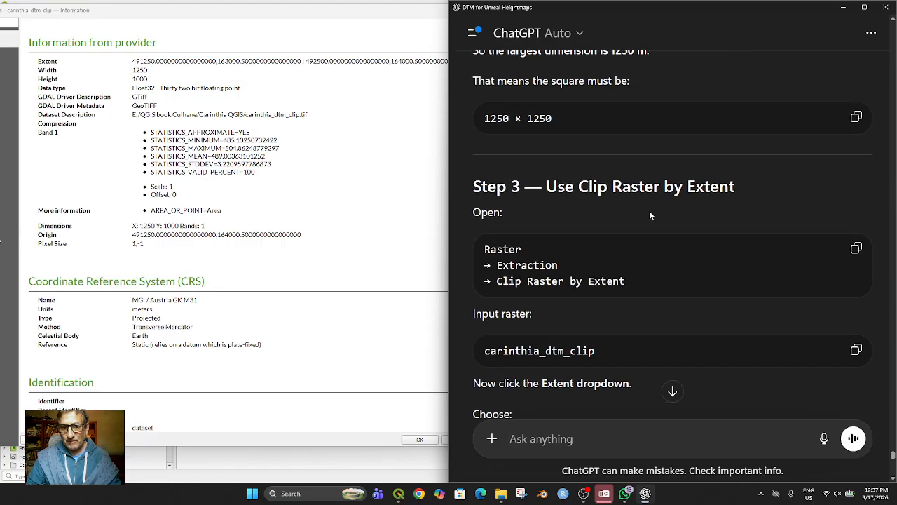
{"action": "scroll", "coordinate": [649, 210], "scroll_direction": "down", "scroll_amount": 2}
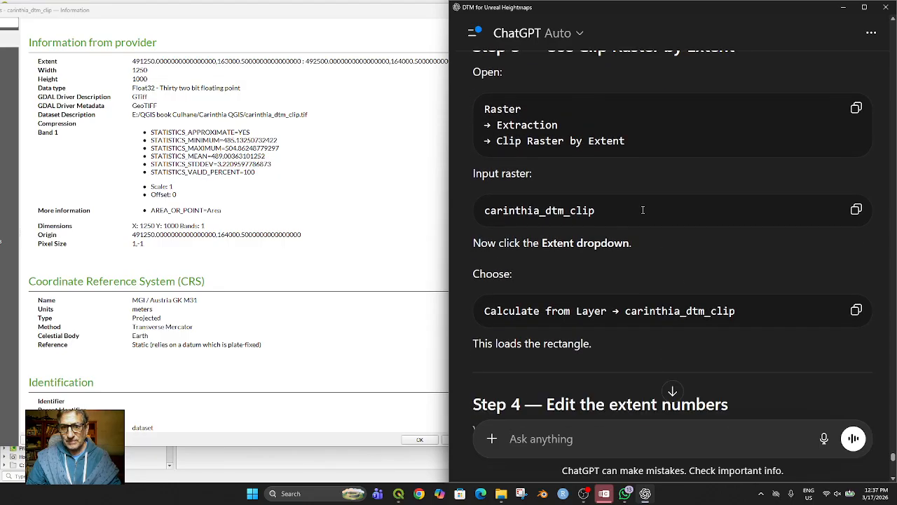
Close the layer information in QGIS and open Clip Raster by Extent for carinthia_dtm_clip.
{"action": "left_click", "coordinate": [204, 13]}
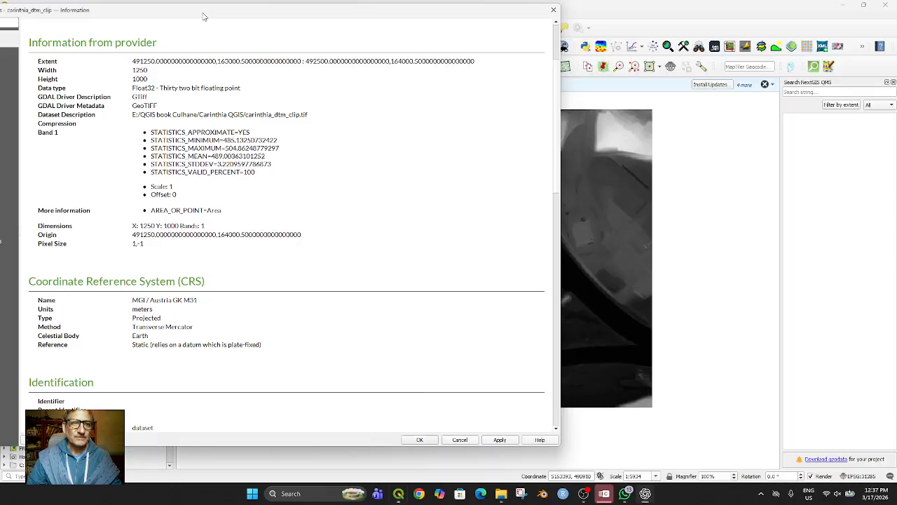
{"action": "left_click", "coordinate": [553, 10]}
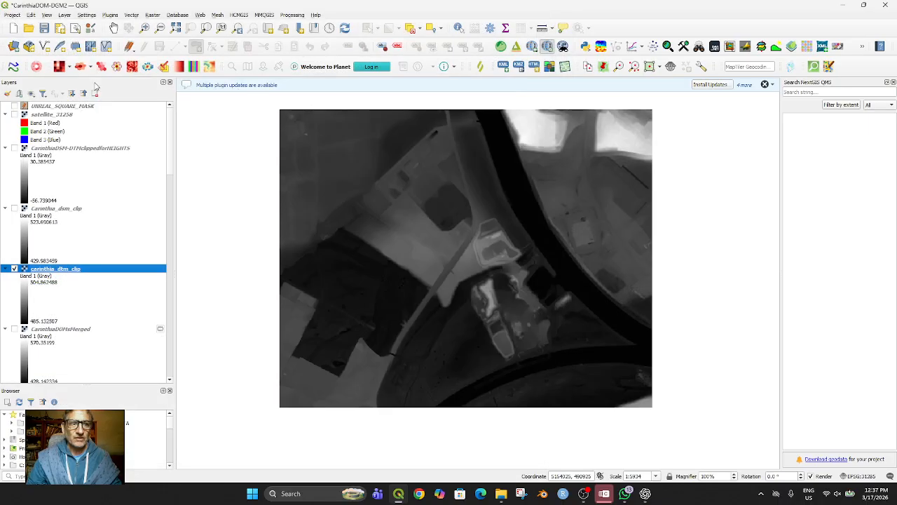
{"action": "left_click", "coordinate": [152, 15]}
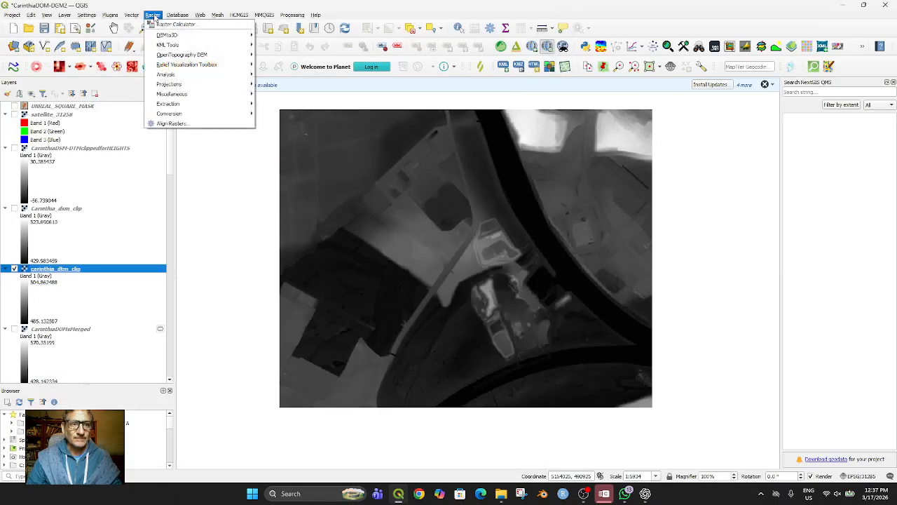
{"action": "mouse_move", "coordinate": [168, 110]}
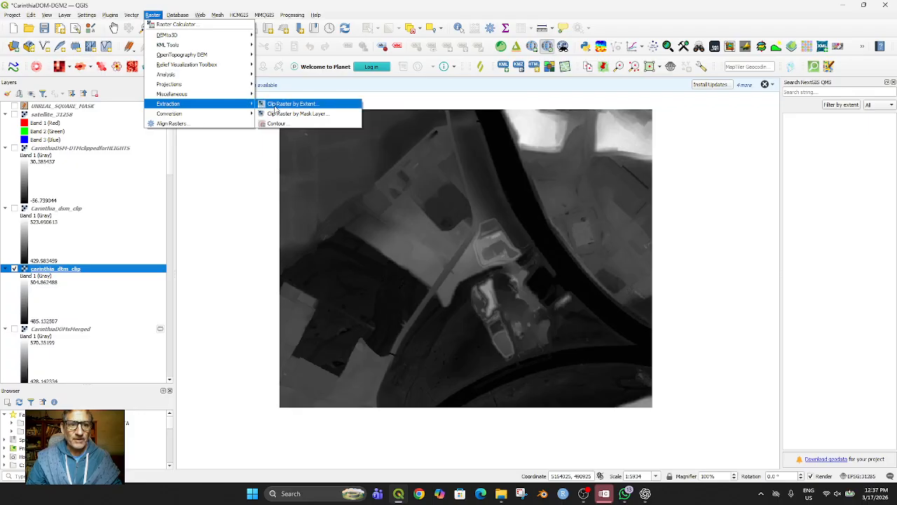
{"action": "left_click", "coordinate": [279, 105]}
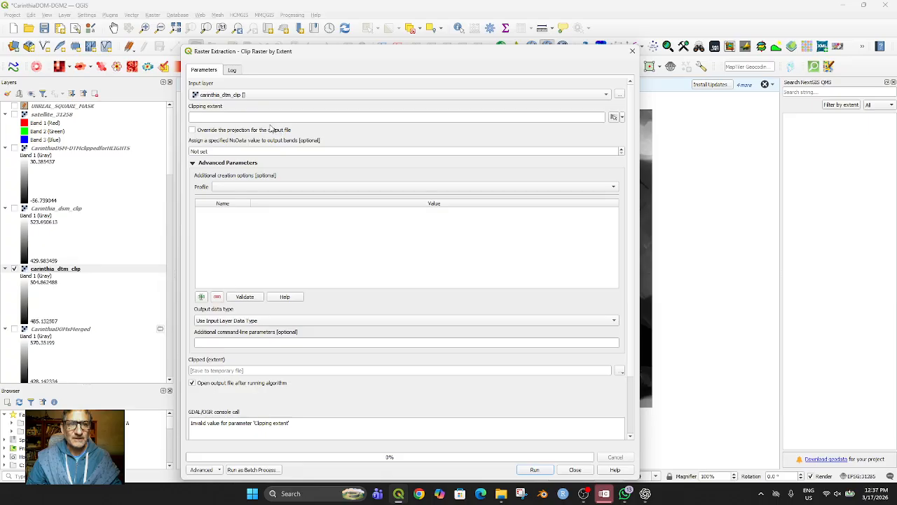
Check ChatGPT's extent instruction and calculate the clipping extent from the carinthia_dtm_clip layer in QGIS.
{"action": "left_click", "coordinate": [645, 494]}
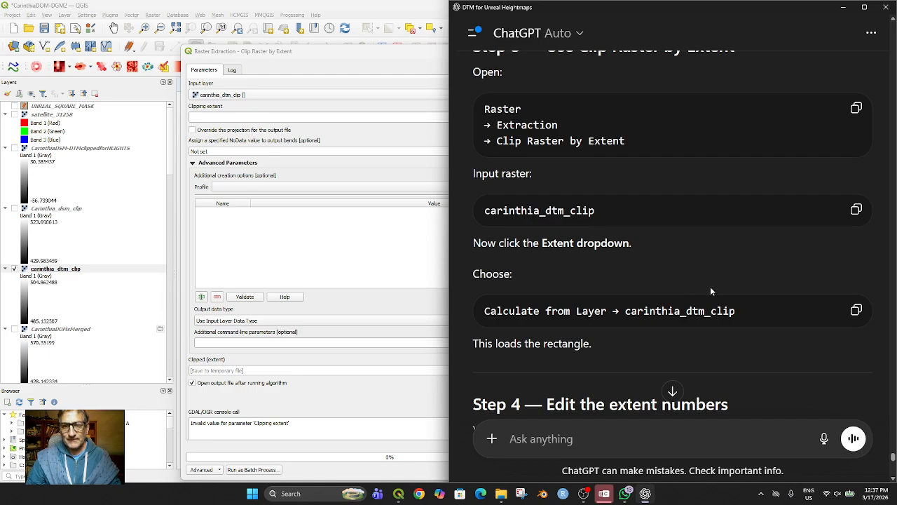
{"action": "left_click", "coordinate": [340, 113]}
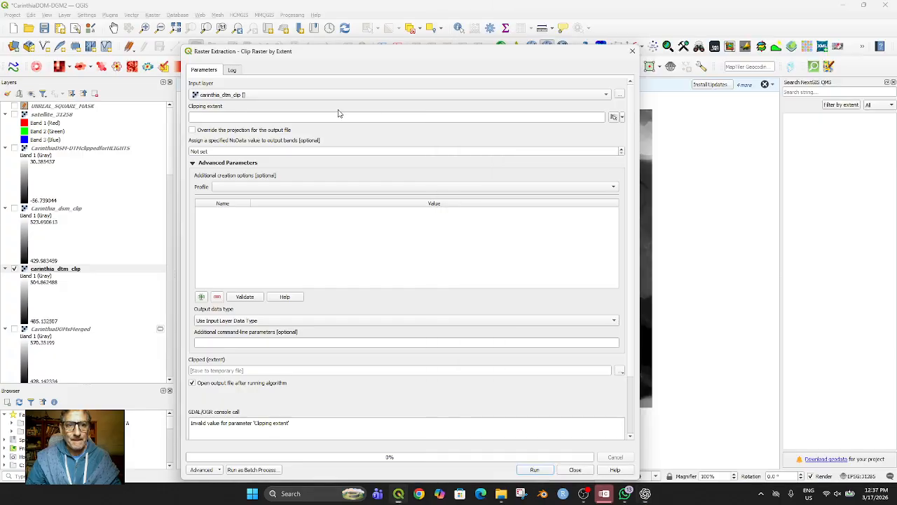
{"action": "left_click", "coordinate": [623, 118]}
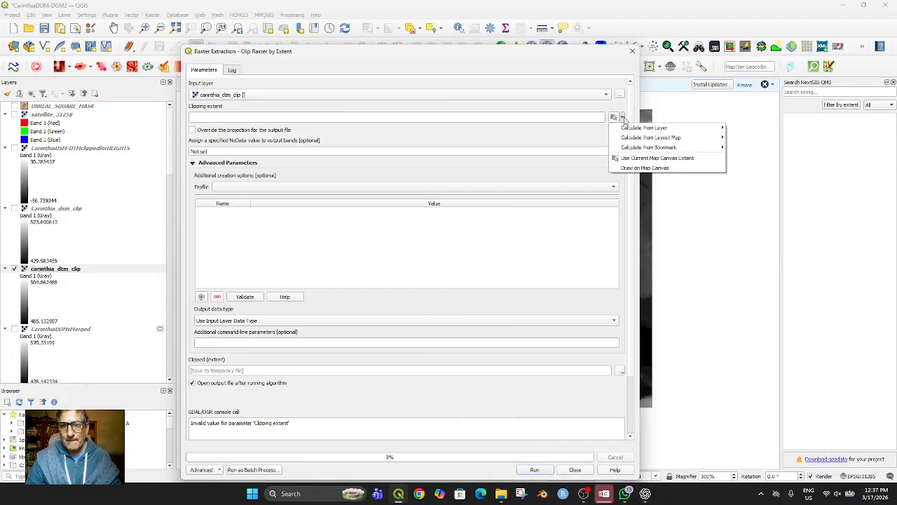
{"action": "mouse_move", "coordinate": [708, 128]}
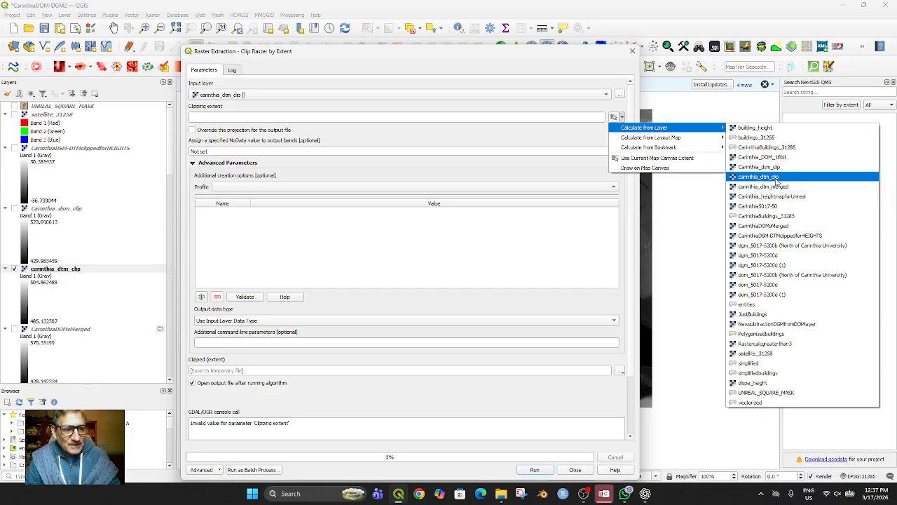
{"action": "left_click", "coordinate": [776, 178]}
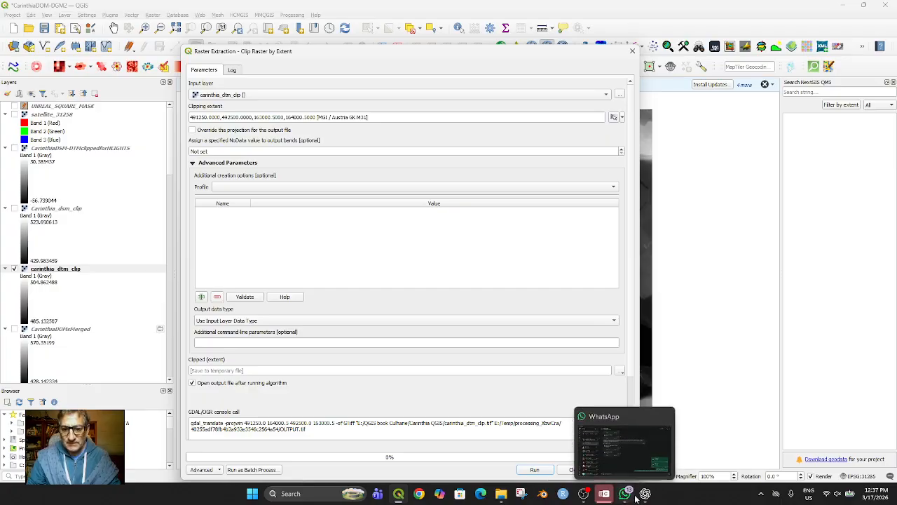
Read ChatGPT's Step 4 on editing the extent numbers and compare it with the clipping extent in the QGIS dialog.
{"action": "left_click", "coordinate": [648, 496]}
{"action": "scroll", "coordinate": [715, 335], "scroll_direction": "down", "scroll_amount": 3}
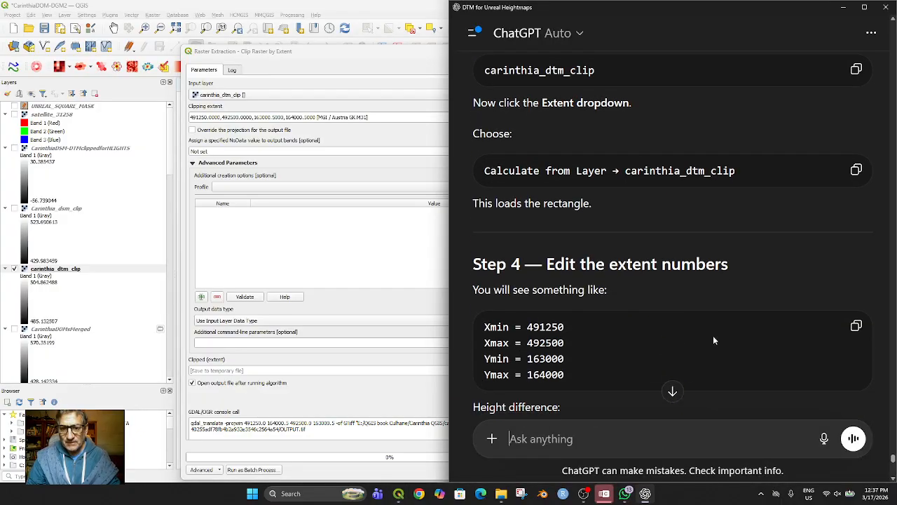
{"action": "scroll", "coordinate": [713, 335], "scroll_direction": "down", "scroll_amount": 1}
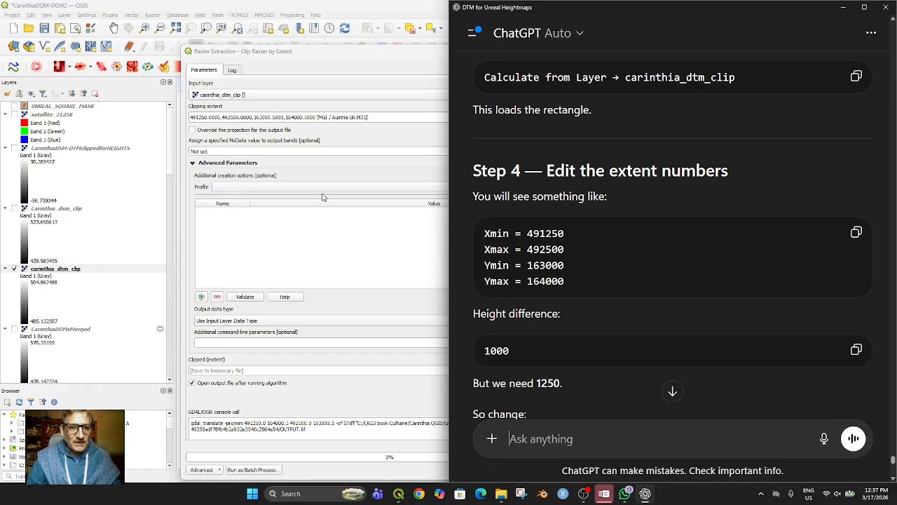
{"action": "left_click_drag", "start_coordinate": [333, 54], "coordinate": [282, 39]}
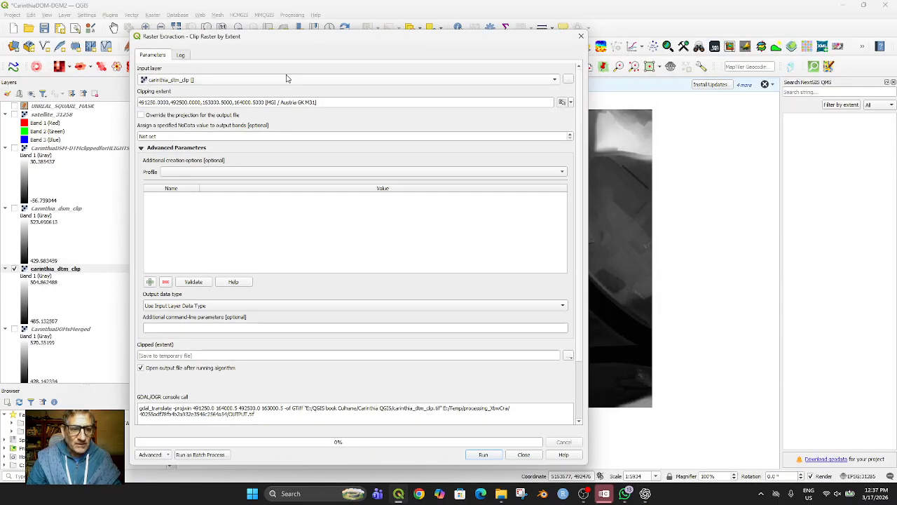
{"action": "scroll", "coordinate": [313, 255], "scroll_direction": "down", "scroll_amount": 3}
{"action": "scroll", "coordinate": [313, 256], "scroll_direction": "up", "scroll_amount": 3}
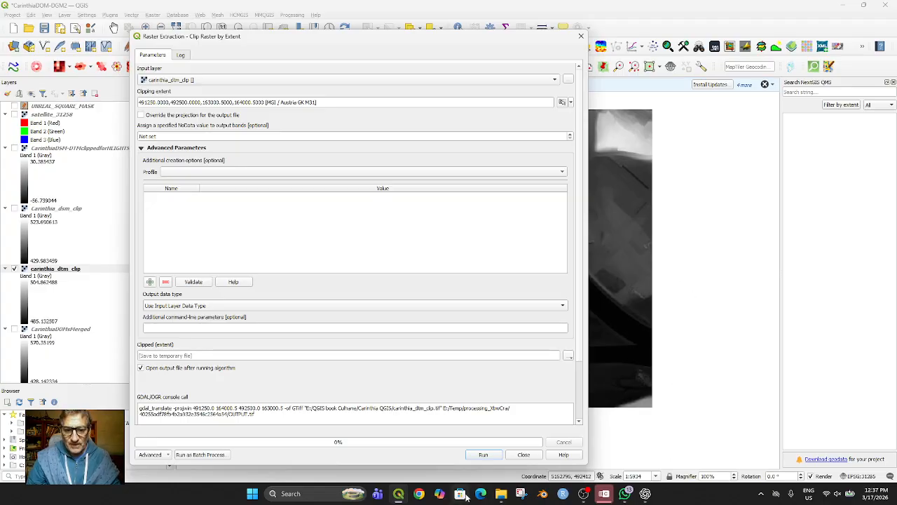
Capture the Clip Raster by Extent dialog with Snipping Tool and copy the image.
{"action": "left_click", "coordinate": [521, 494]}
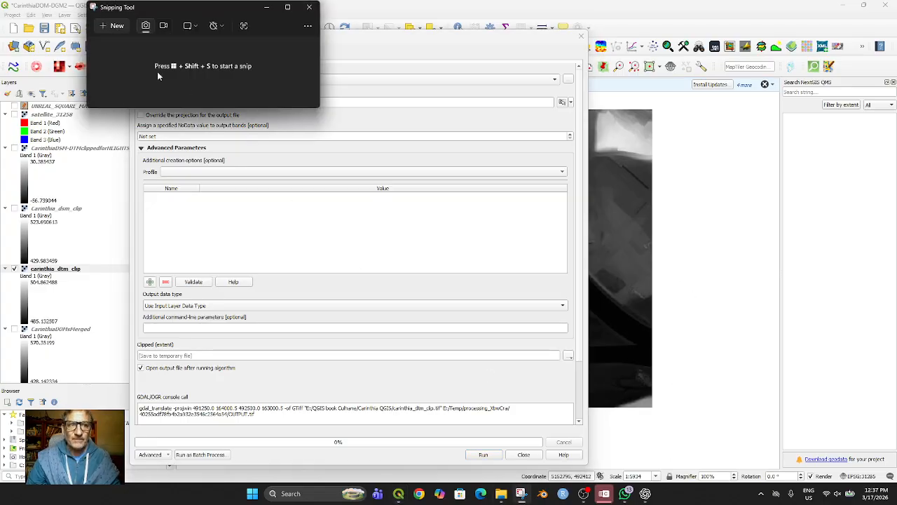
{"action": "left_click", "coordinate": [116, 28]}
{"action": "left_click_drag", "start_coordinate": [133, 29], "coordinate": [566, 473]}
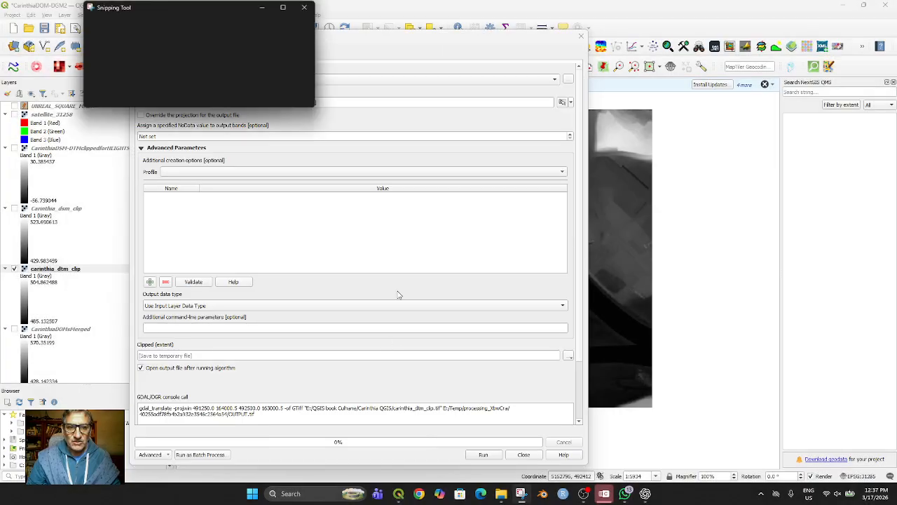
{"action": "right_click", "coordinate": [394, 272]}
{"action": "left_click", "coordinate": [439, 288]}
{"action": "mouse_move", "coordinate": [614, 496]}
Read ChatGPT's remaining steps up to the pause, and send it the copied screenshot of the clip dialog.
{"action": "left_click", "coordinate": [645, 494]}
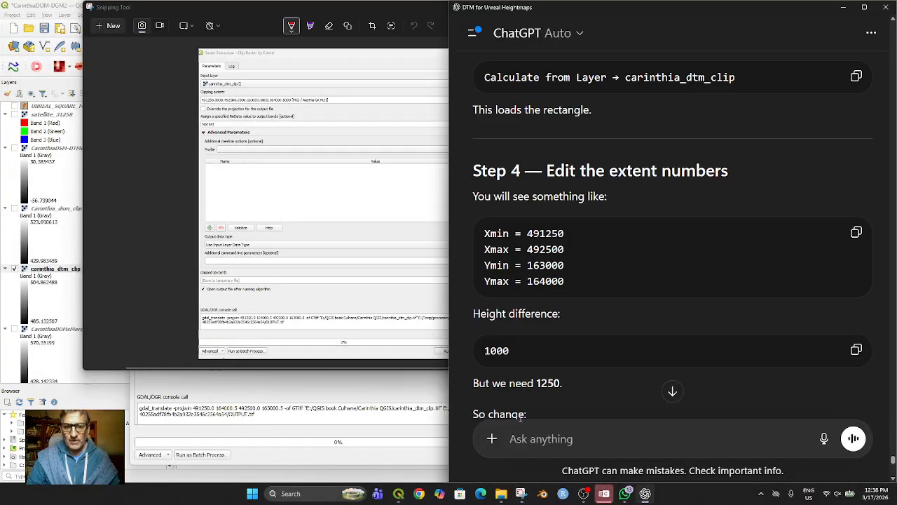
{"action": "scroll", "coordinate": [520, 419], "scroll_direction": "down", "scroll_amount": 3}
{"action": "scroll", "coordinate": [519, 416], "scroll_direction": "down", "scroll_amount": 4}
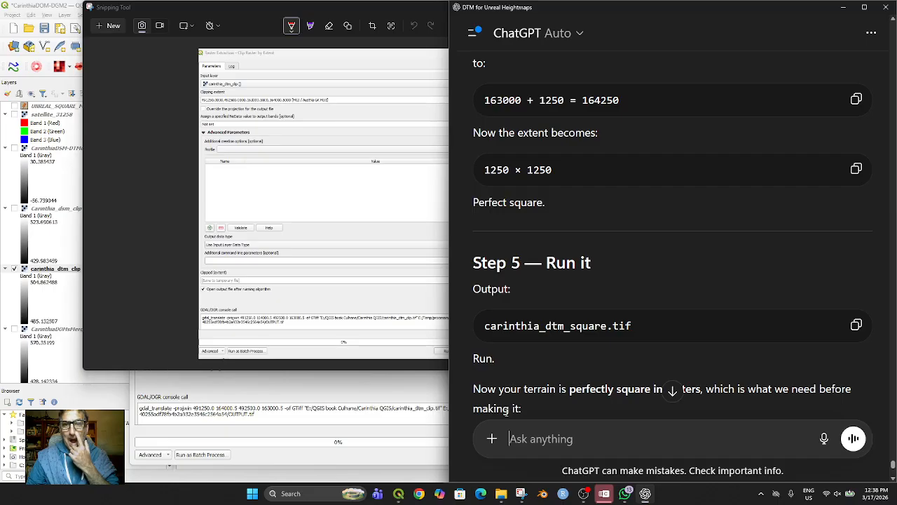
{"action": "scroll", "coordinate": [519, 416], "scroll_direction": "down", "scroll_amount": 2}
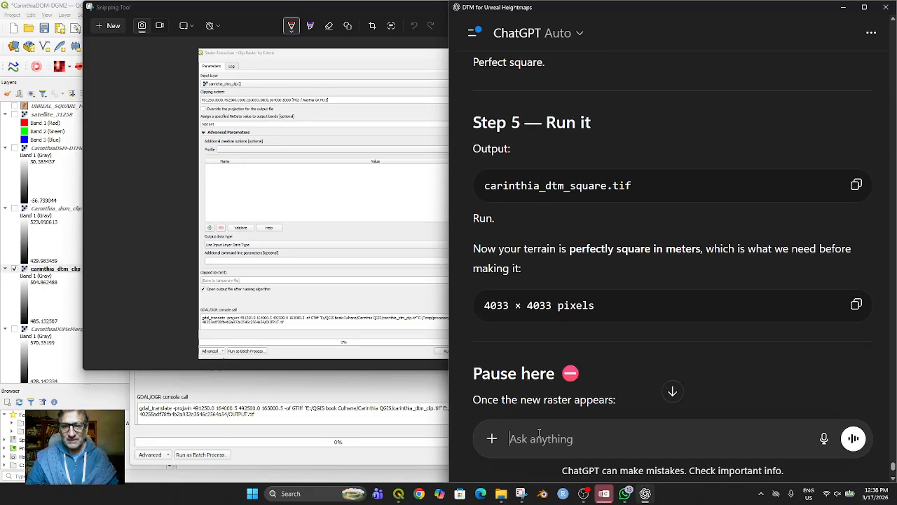
{"action": "scroll", "coordinate": [532, 417], "scroll_direction": "down", "scroll_amount": 2}
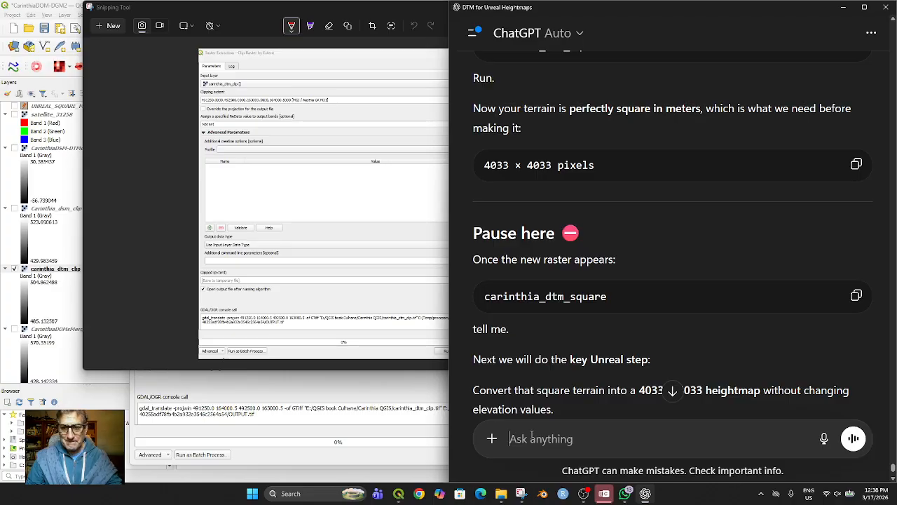
{"action": "key", "text": "ctrl+v"}
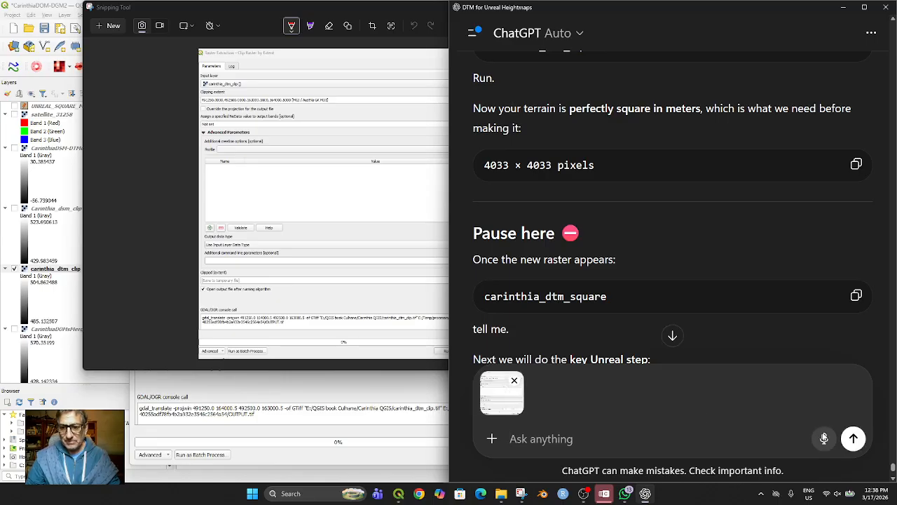
{"action": "key", "text": "Return"}
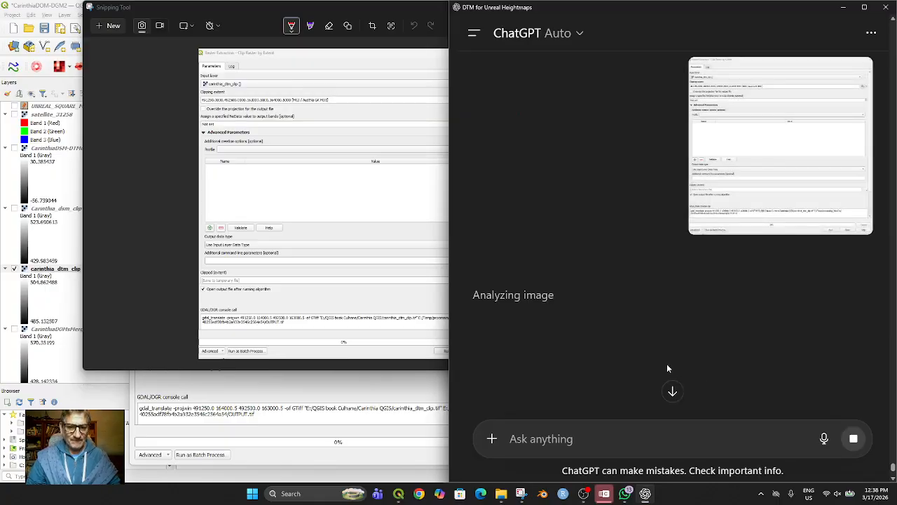
Copy the replacement Ymax 164250.5000 from ChatGPT's reply, review its final square extent and output instructions, and return to Snipping Tool.
{"action": "scroll", "coordinate": [672, 355], "scroll_direction": "down", "scroll_amount": 1}
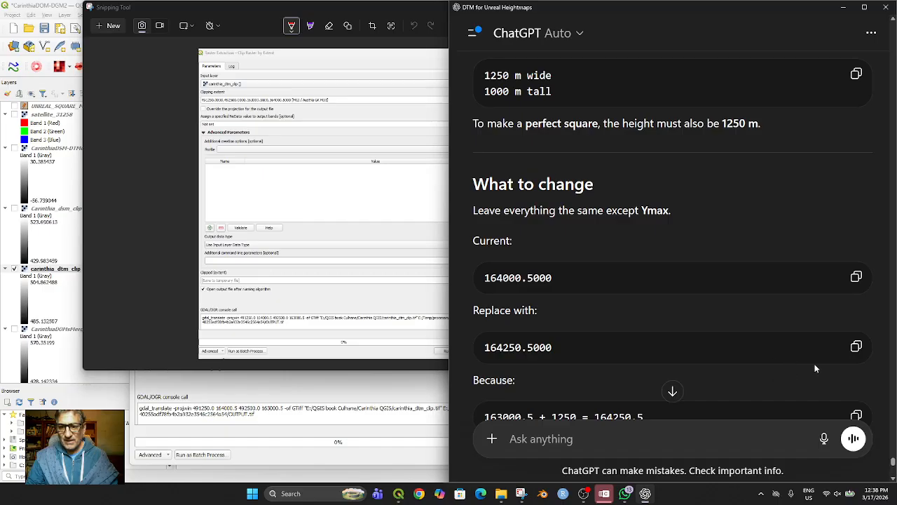
{"action": "left_click", "coordinate": [855, 348]}
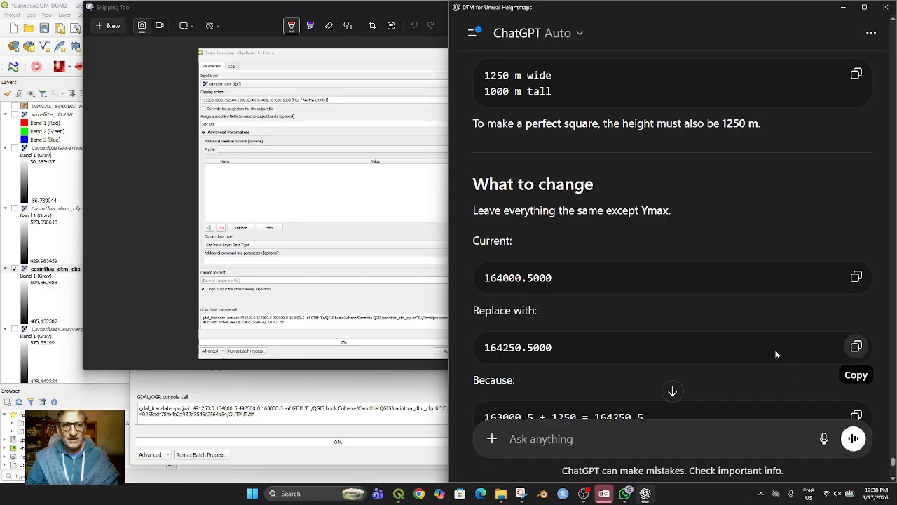
{"action": "scroll", "coordinate": [527, 293], "scroll_direction": "down", "scroll_amount": 1}
{"action": "scroll", "coordinate": [527, 293], "scroll_direction": "down", "scroll_amount": 3}
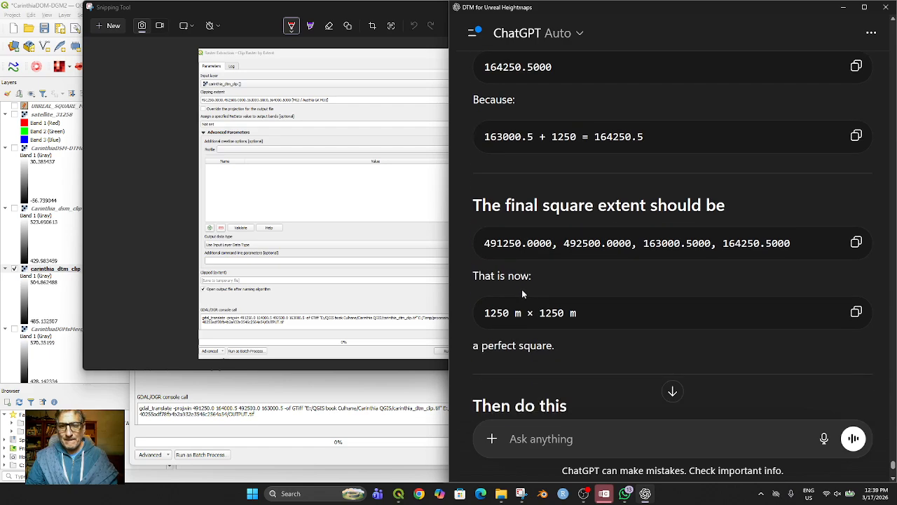
{"action": "scroll", "coordinate": [529, 289], "scroll_direction": "down", "scroll_amount": 1}
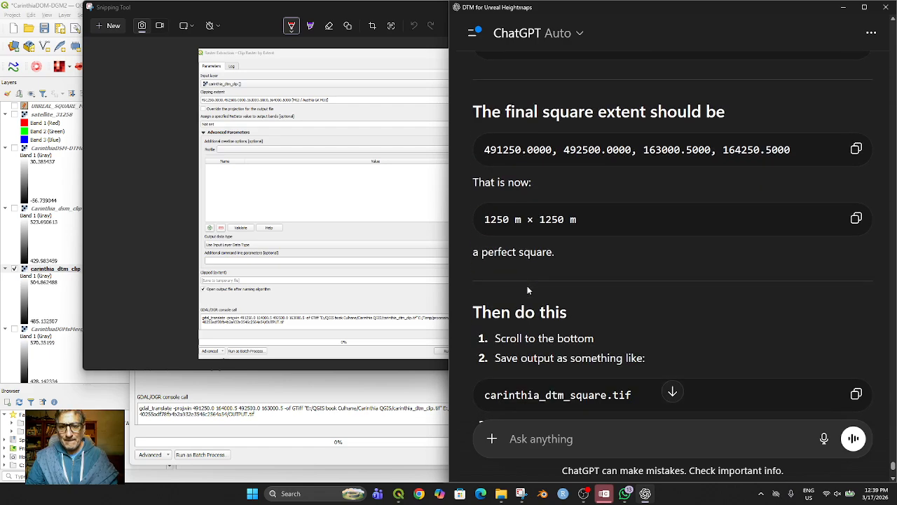
{"action": "scroll", "coordinate": [529, 289], "scroll_direction": "up", "scroll_amount": 1}
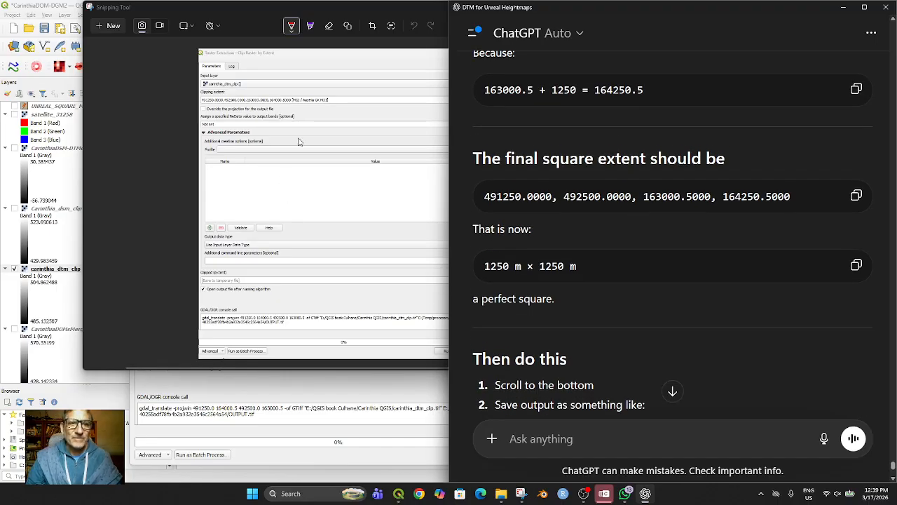
{"action": "left_click", "coordinate": [407, 11]}
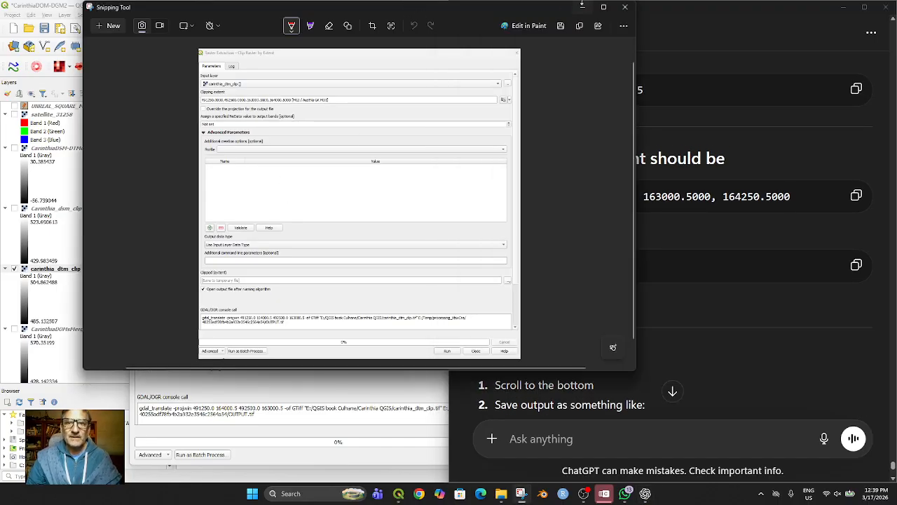
Recheck ChatGPT's explanation of the square height, and set the clipping extent's Ymax to 164250.5000 in the QGIS clip dialog.
{"action": "left_click", "coordinate": [589, 9]}
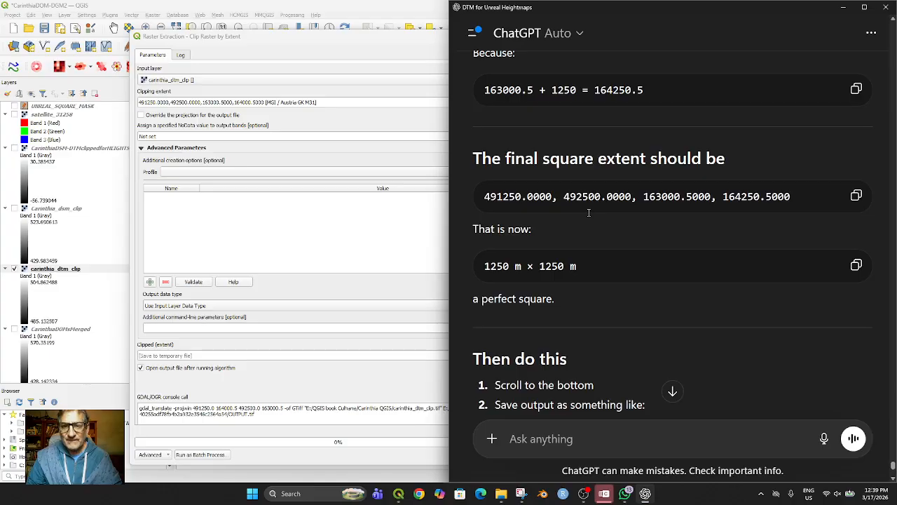
{"action": "scroll", "coordinate": [589, 213], "scroll_direction": "up", "scroll_amount": 3}
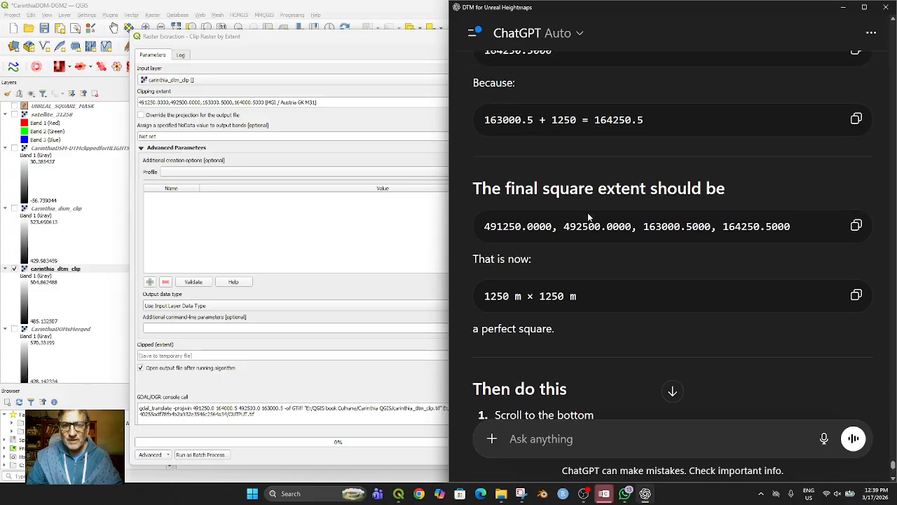
{"action": "scroll", "coordinate": [586, 223], "scroll_direction": "up", "scroll_amount": 3}
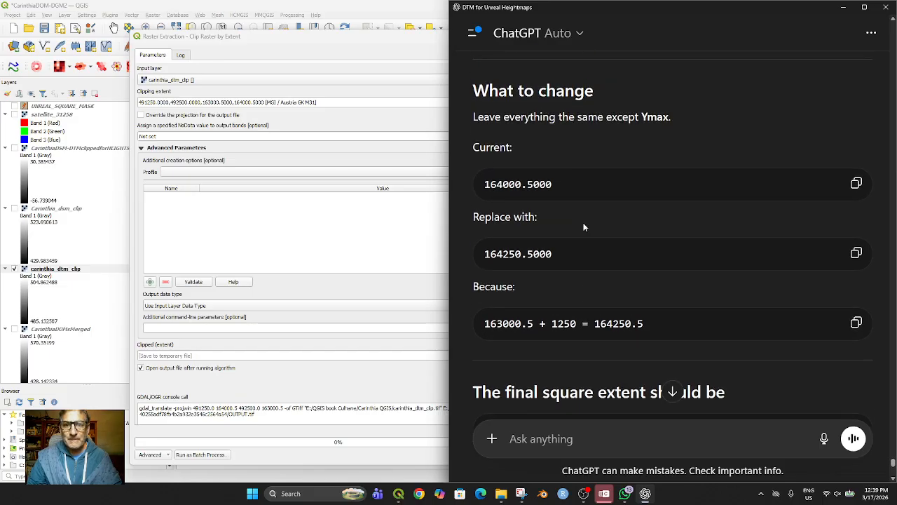
{"action": "scroll", "coordinate": [583, 226], "scroll_direction": "up", "scroll_amount": 5}
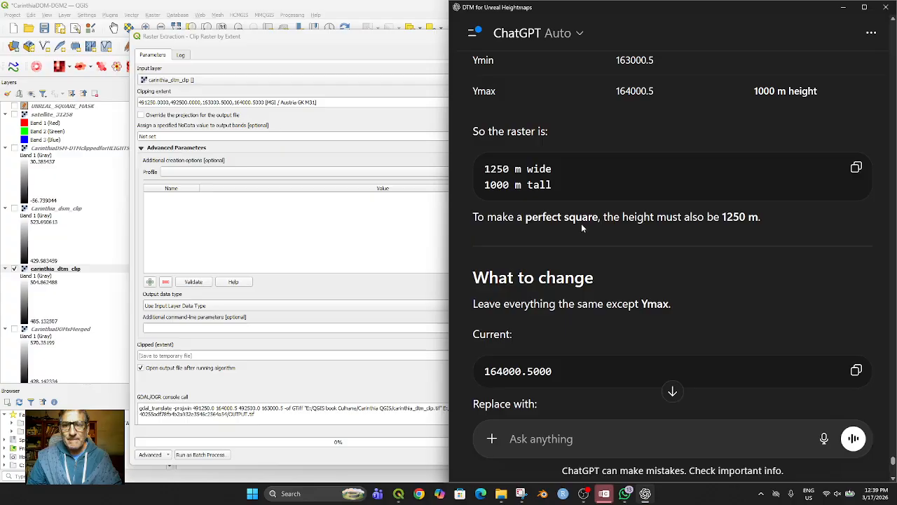
{"action": "scroll", "coordinate": [581, 225], "scroll_direction": "down", "scroll_amount": 5}
{"action": "scroll", "coordinate": [581, 227], "scroll_direction": "down", "scroll_amount": 1}
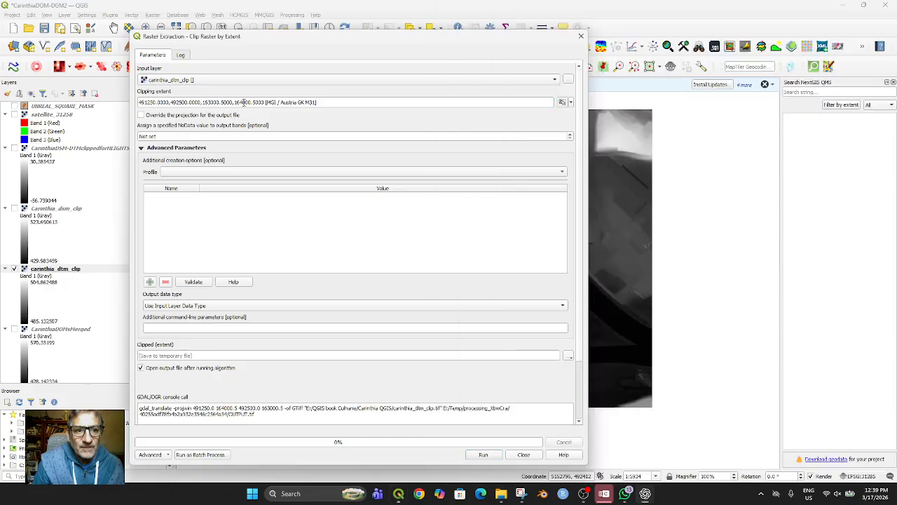
{"action": "left_click", "coordinate": [245, 103]}
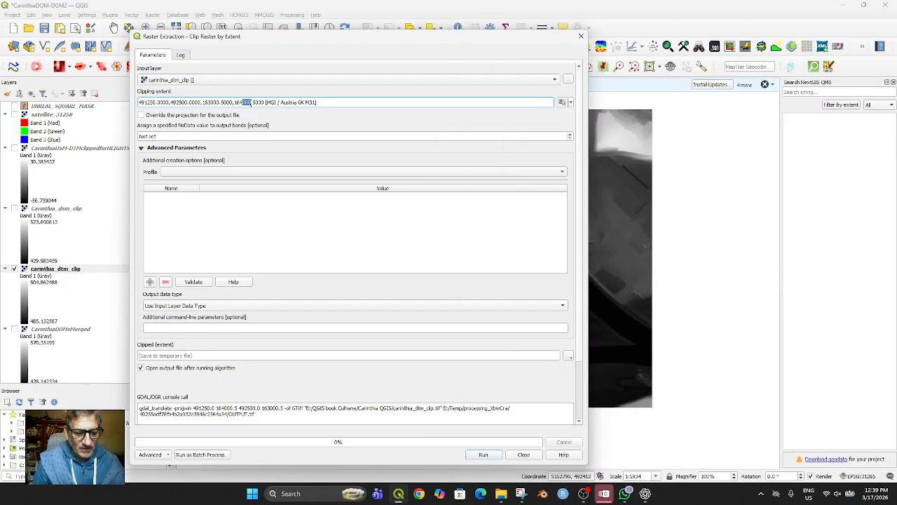
{"action": "type", "text": "25"}
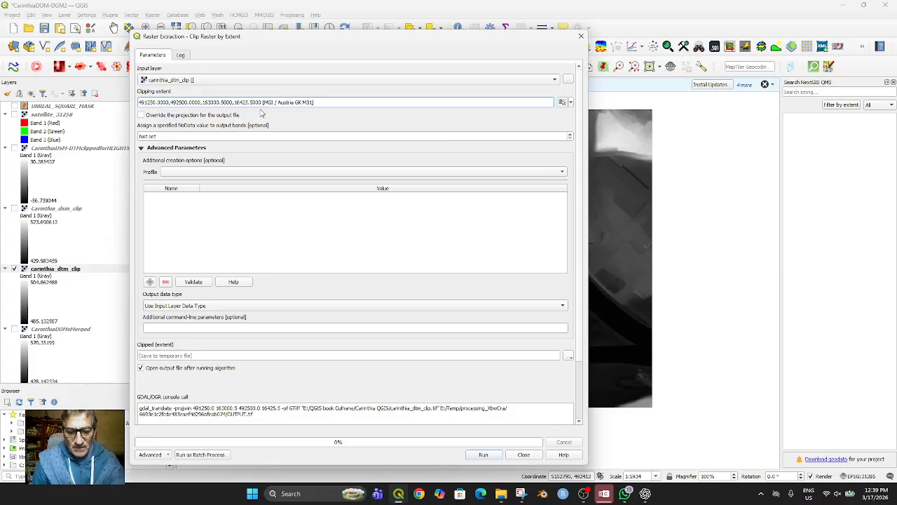
{"action": "type", "text": "0"}
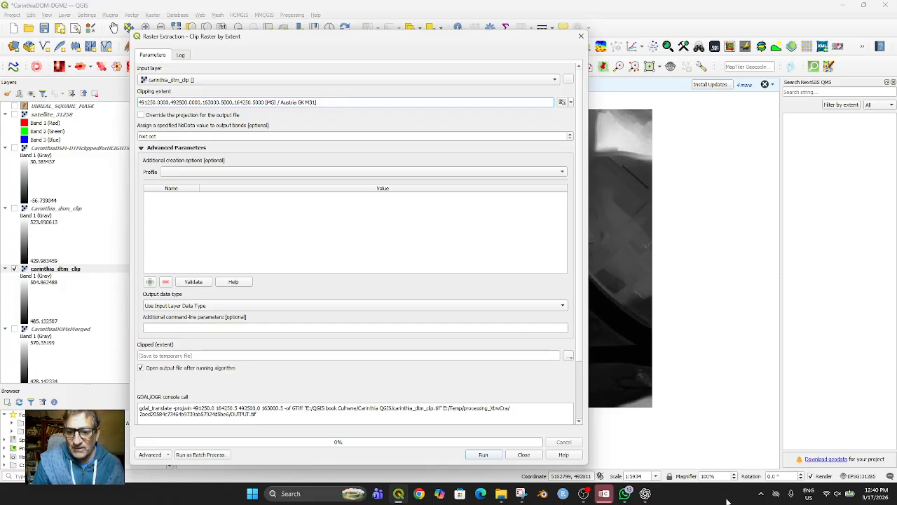
Check ChatGPT's final square extent against the QGIS dialog and copy its suggested output name carinthia_dtm_square.tif.
{"action": "left_click", "coordinate": [645, 494]}
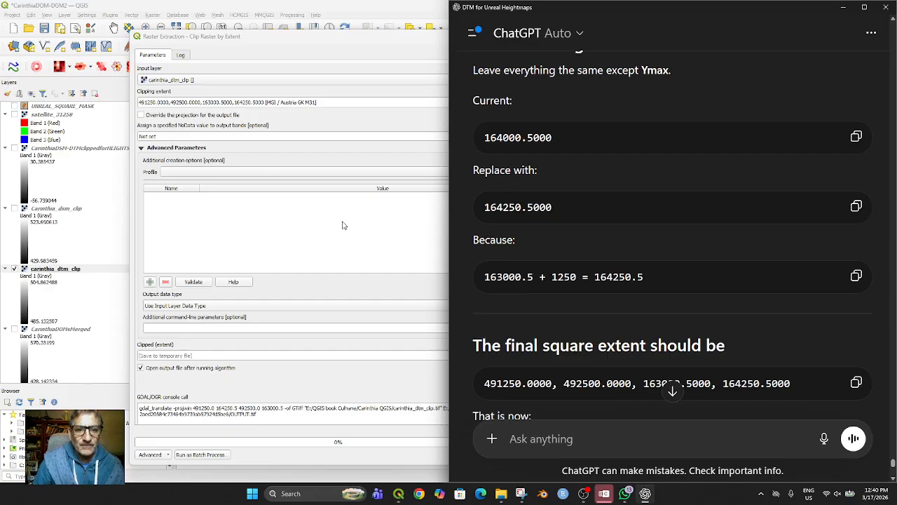
{"action": "scroll", "coordinate": [607, 245], "scroll_direction": "down", "scroll_amount": 3}
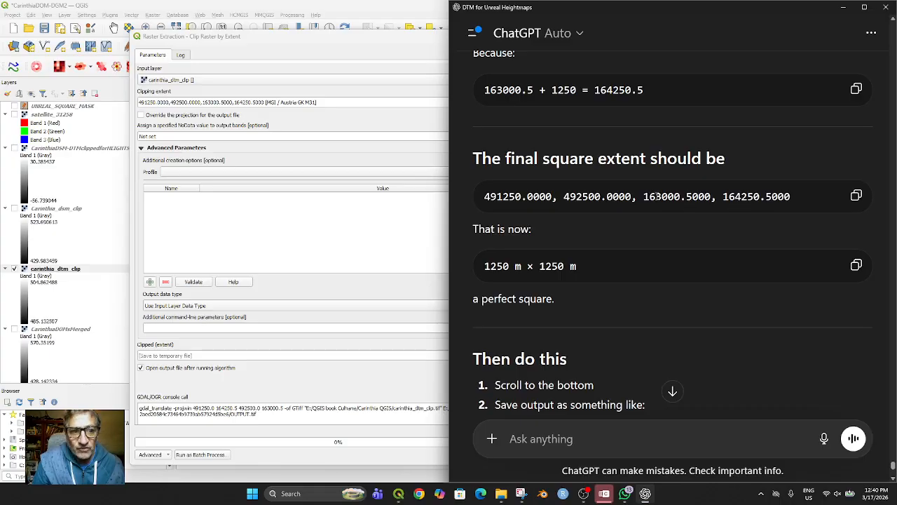
{"action": "scroll", "coordinate": [573, 267], "scroll_direction": "down", "scroll_amount": 3}
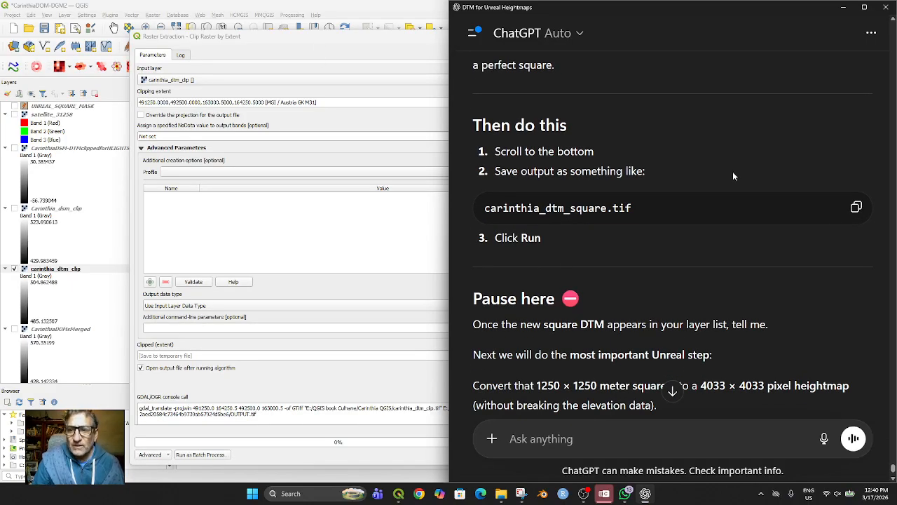
{"action": "left_click", "coordinate": [860, 209]}
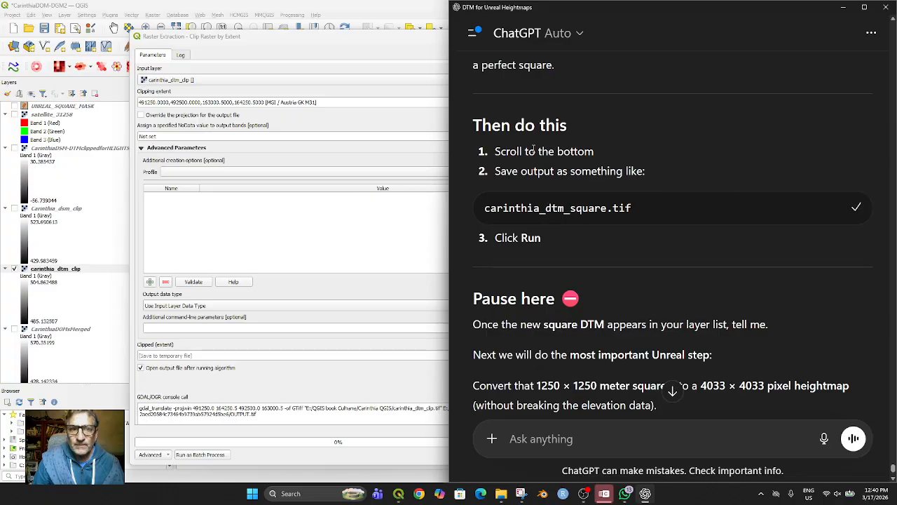
Set the clip output in QGIS to a file named carinthia_dtm_square.tif in the Carinthia QGIS folder.
{"action": "left_click", "coordinate": [319, 41]}
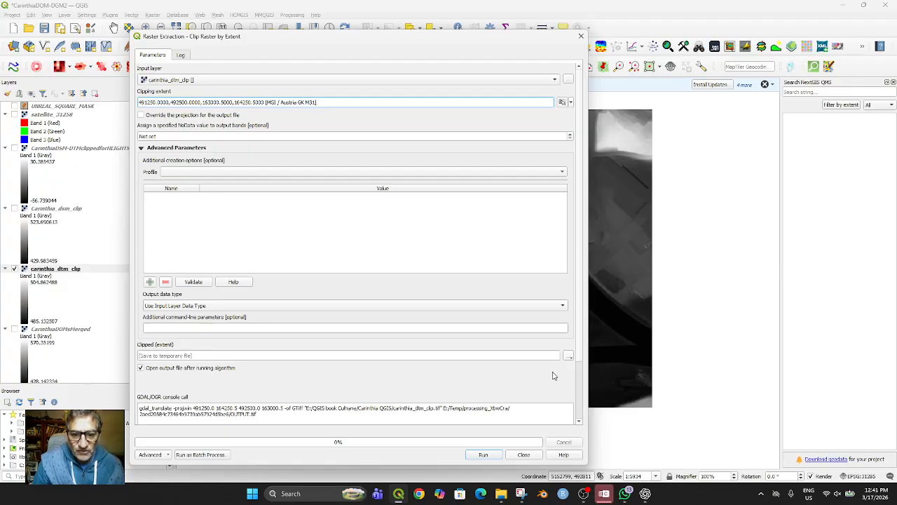
{"action": "left_click", "coordinate": [569, 356]}
{"action": "left_click", "coordinate": [589, 376]}
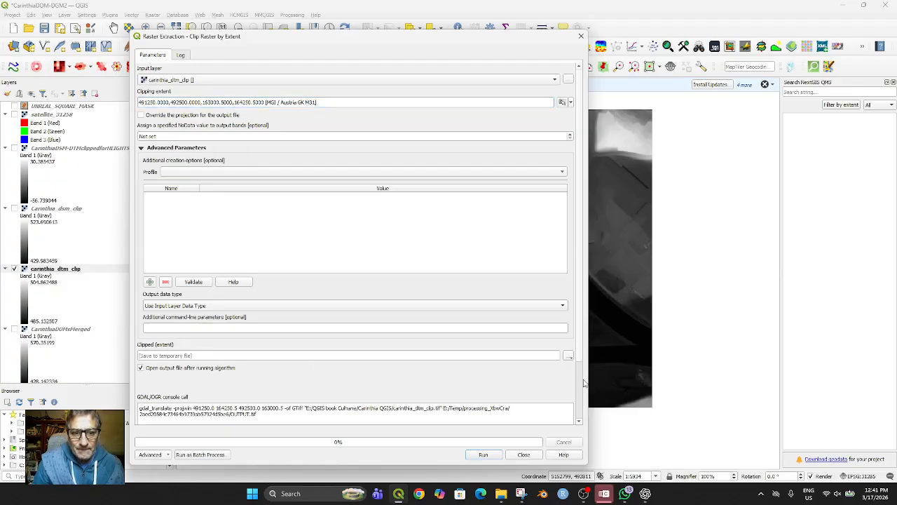
{"action": "key", "text": "ctrl+v"}
{"action": "left_click", "coordinate": [511, 278]}
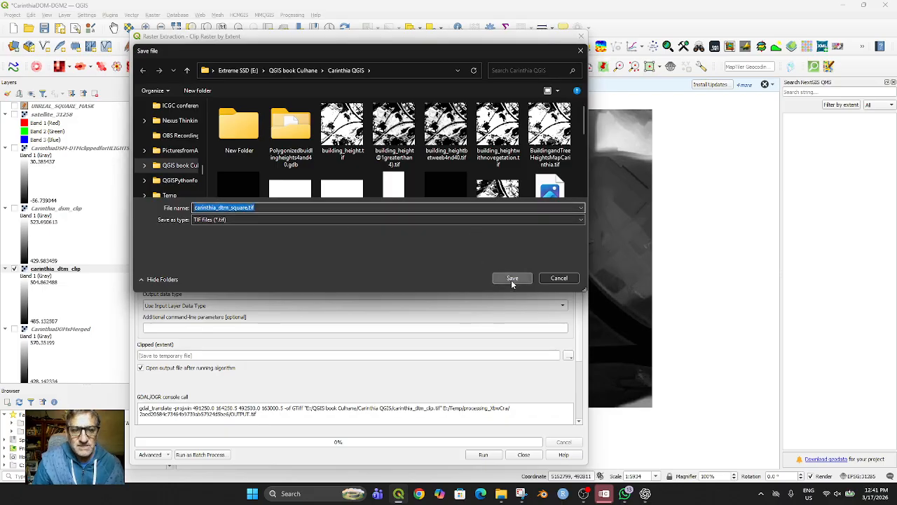
Run the Clip Raster by Extent algorithm and close its dialog.
{"action": "scroll", "coordinate": [415, 300], "scroll_direction": "down", "scroll_amount": 2}
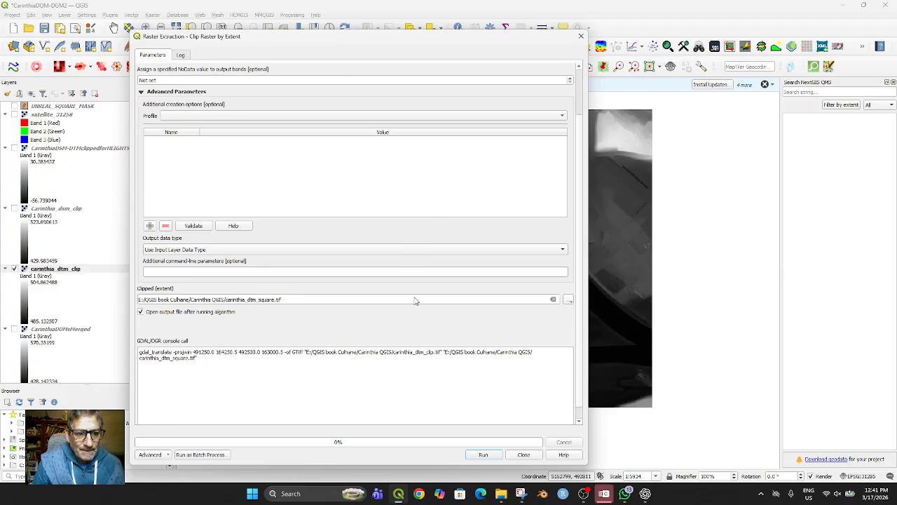
{"action": "left_click", "coordinate": [483, 455]}
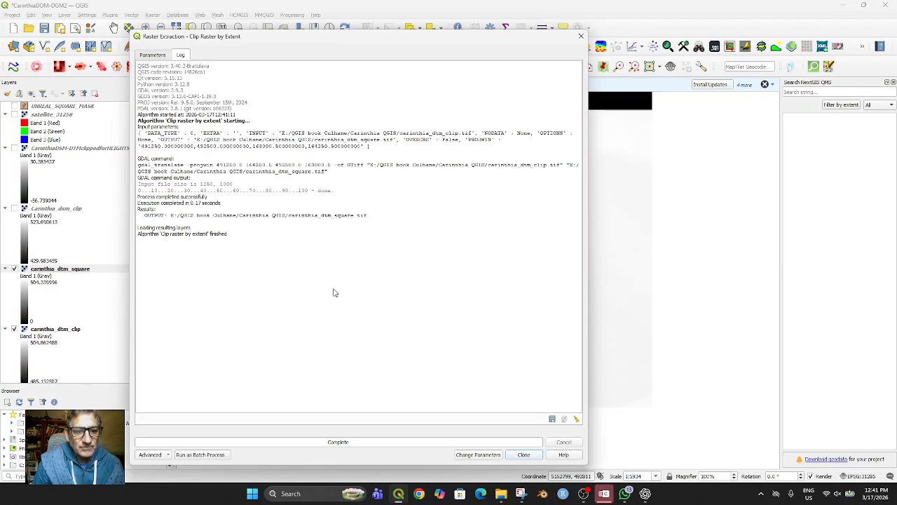
{"action": "left_click", "coordinate": [535, 456]}
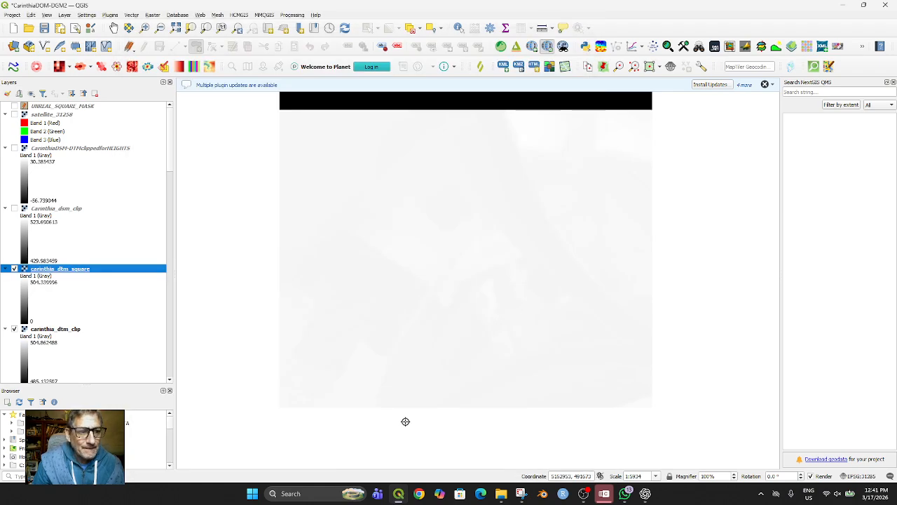
Compare the new carinthia_dtm_square raster with carinthia_dtm_clip on the map by toggling the square layer's visibility.
{"action": "scroll", "coordinate": [305, 261], "scroll_direction": "down", "scroll_amount": 2}
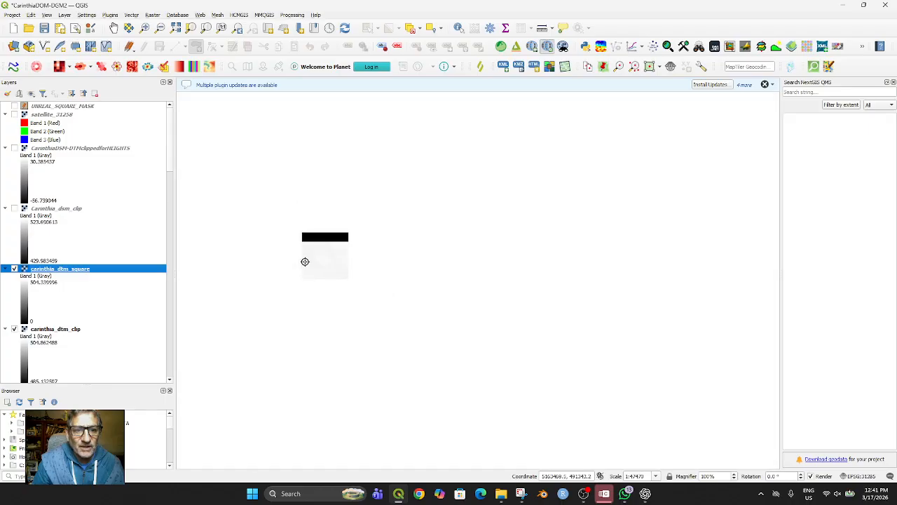
{"action": "scroll", "coordinate": [305, 261], "scroll_direction": "up", "scroll_amount": 1}
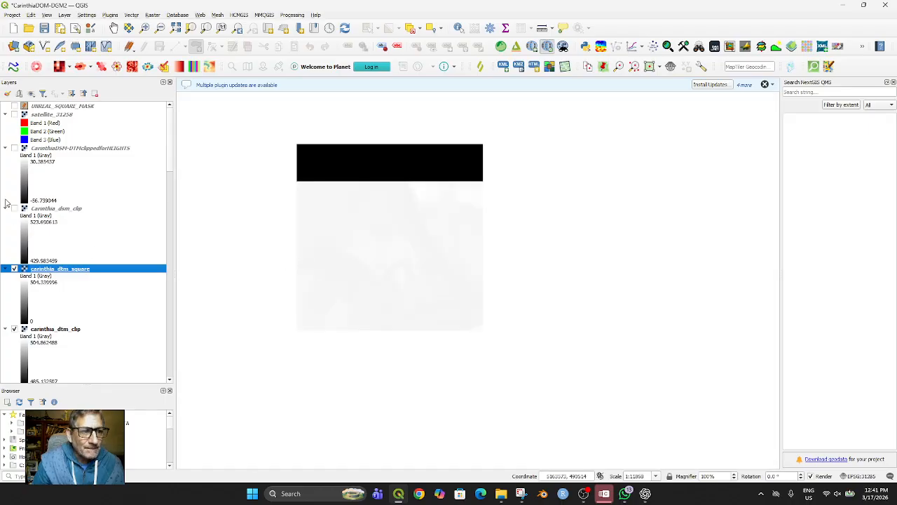
{"action": "left_click", "coordinate": [14, 269]}
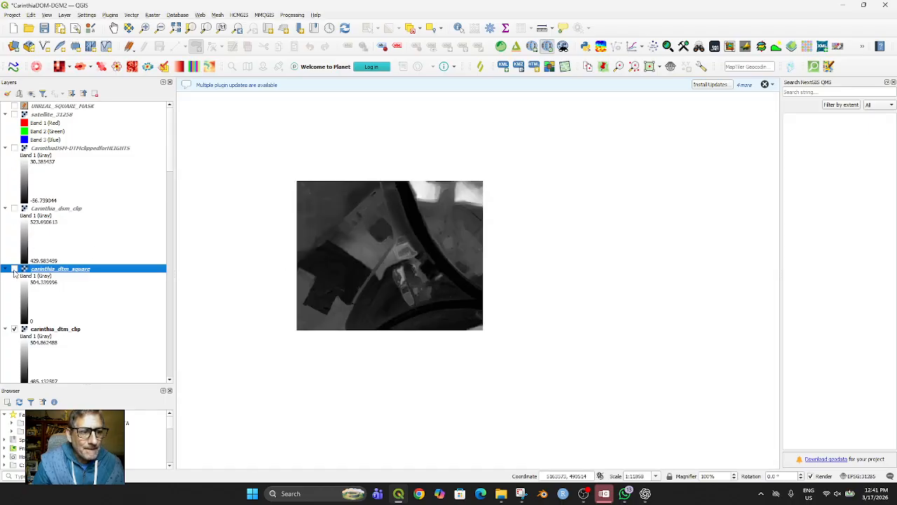
{"action": "left_click", "coordinate": [14, 269]}
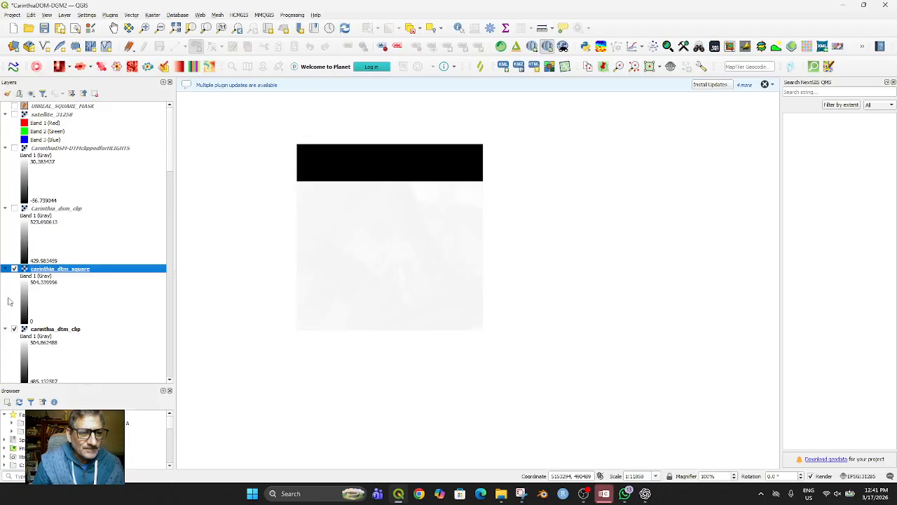
{"action": "left_click", "coordinate": [14, 269]}
{"action": "left_click", "coordinate": [14, 269]}
{"action": "left_click", "coordinate": [14, 269]}
{"action": "left_click", "coordinate": [14, 269]}
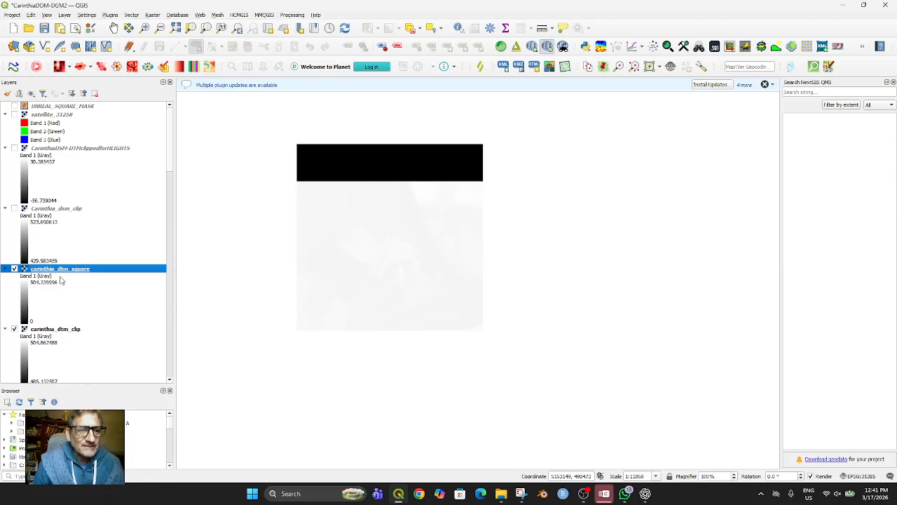
Remove the carinthia_dtm_square layer from the project.
{"action": "right_click", "coordinate": [36, 272]}
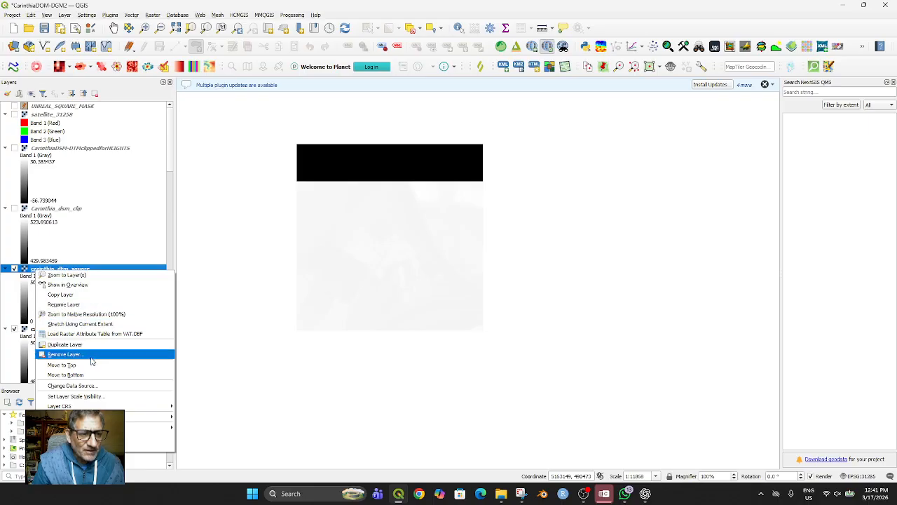
{"action": "left_click", "coordinate": [65, 354]}
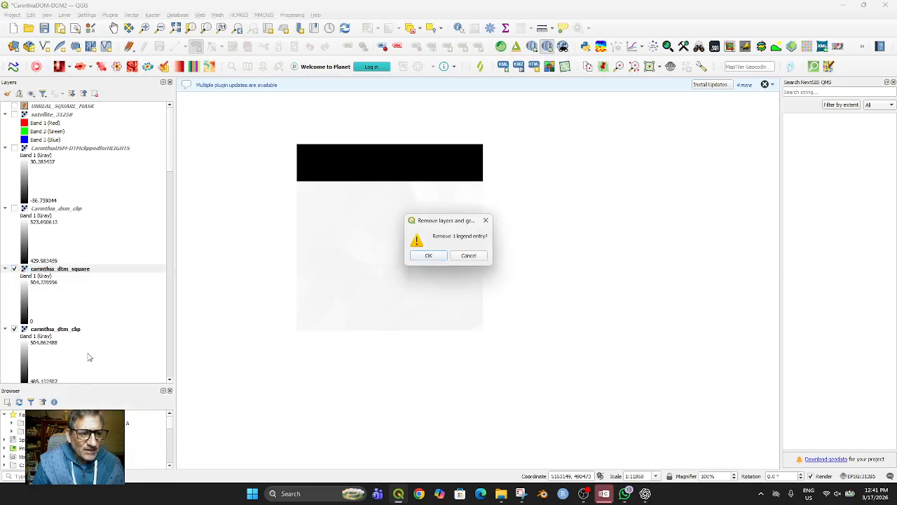
{"action": "left_click", "coordinate": [430, 255]}
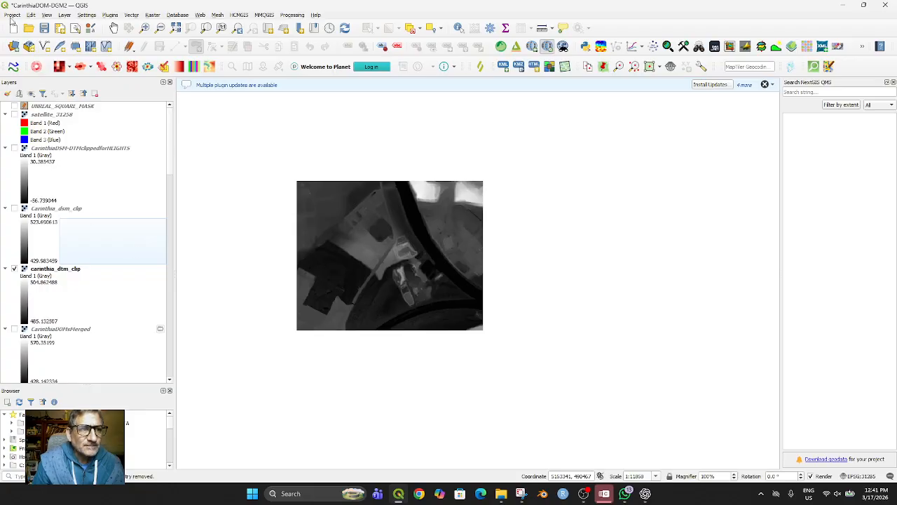
Browse the Carinthia QGIS folder for a raster dataset to add, listing the files with details sorted by date.
{"action": "left_click", "coordinate": [64, 16]}
{"action": "mouse_move", "coordinate": [107, 43]}
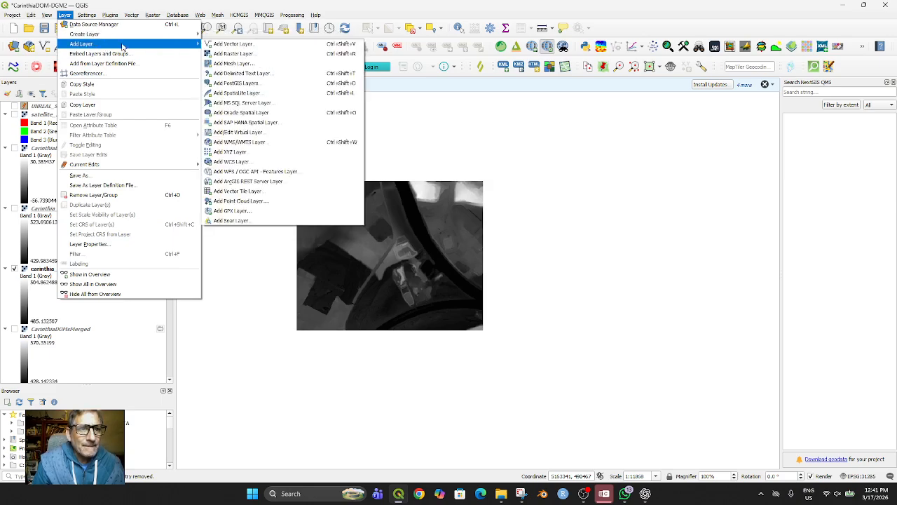
{"action": "left_click", "coordinate": [262, 56]}
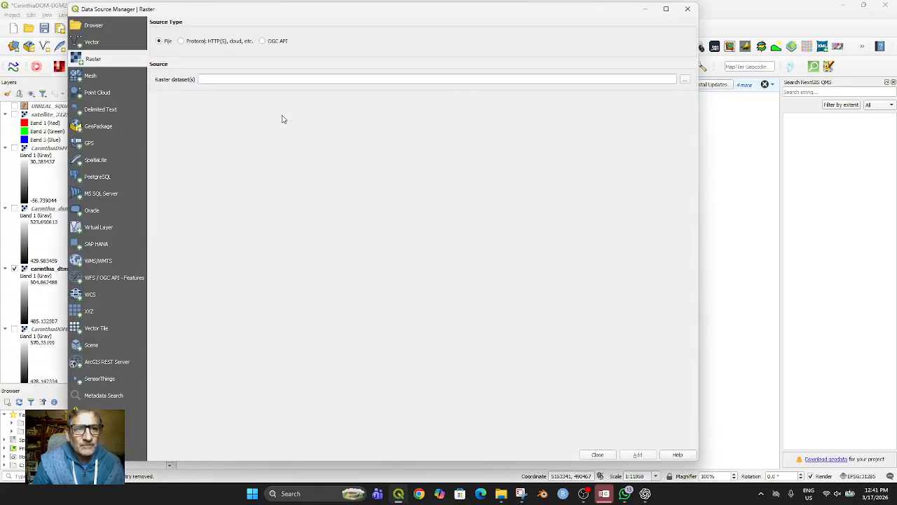
{"action": "left_click", "coordinate": [685, 80]}
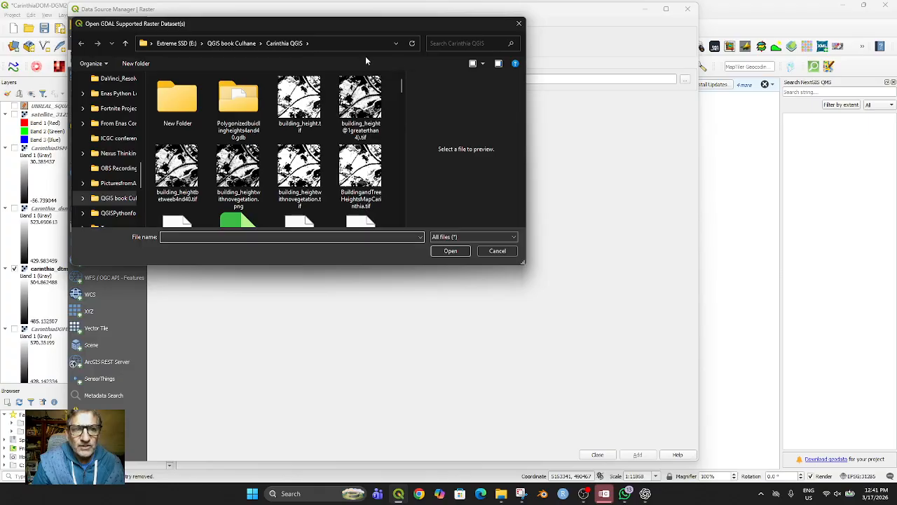
{"action": "left_click", "coordinate": [473, 64]}
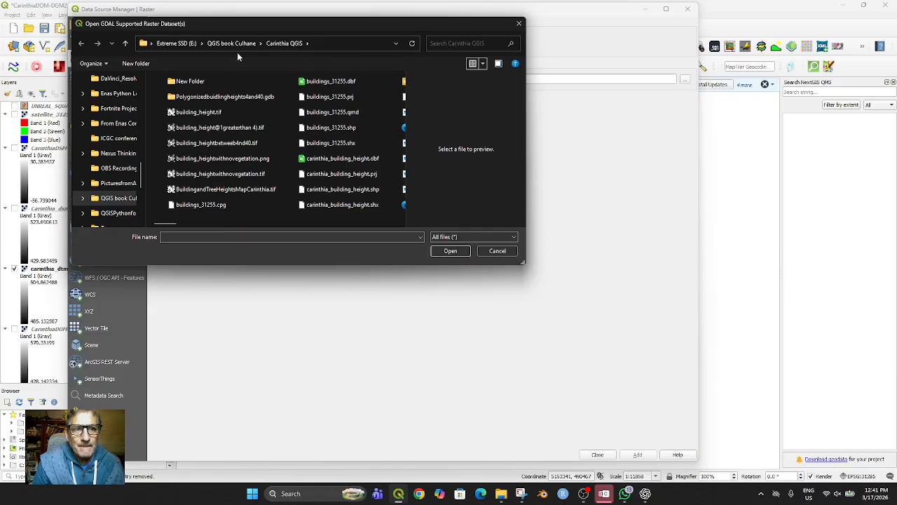
{"action": "left_click", "coordinate": [482, 64]}
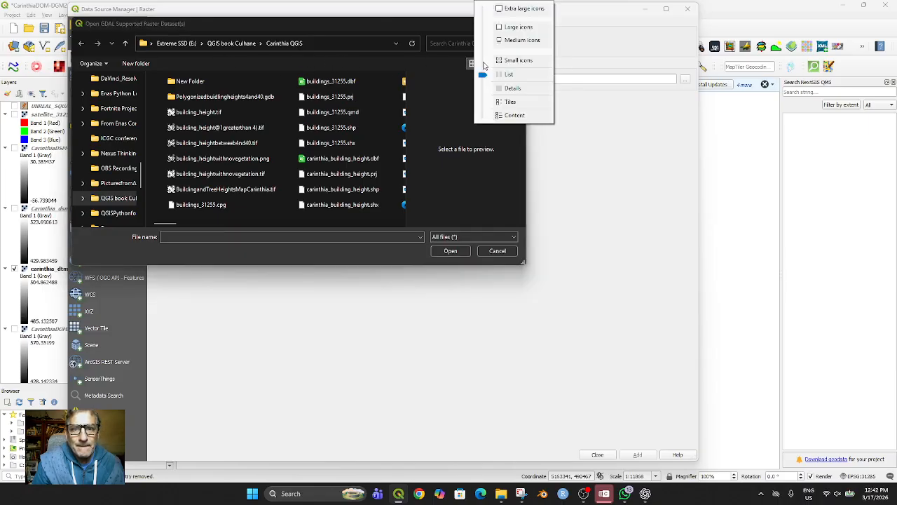
{"action": "left_click", "coordinate": [514, 89]}
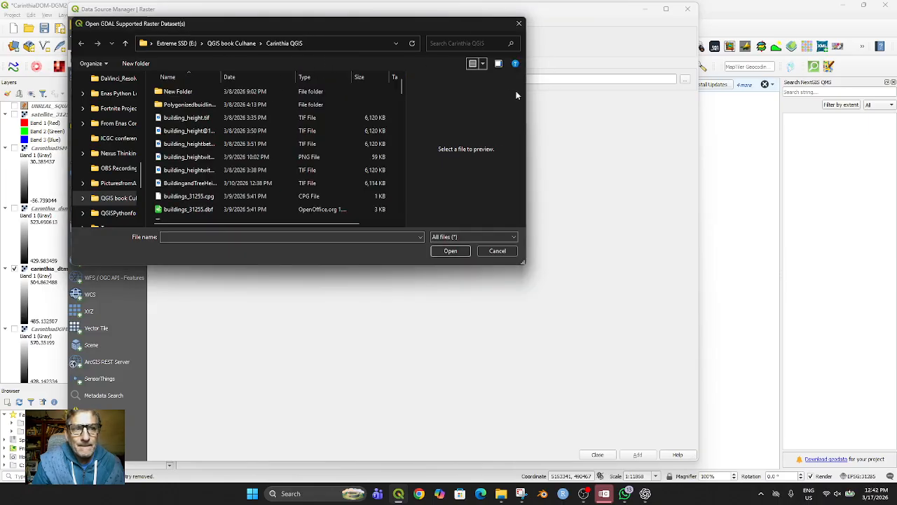
{"action": "left_click", "coordinate": [243, 79]}
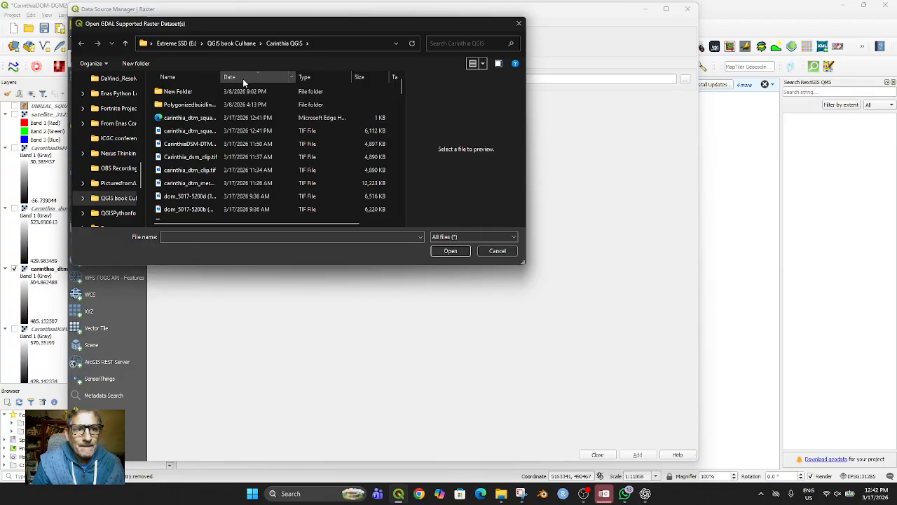
Add carinthia_dtm_square.tif to the project as a raster layer and close the Data Source Manager.
{"action": "left_click", "coordinate": [196, 134]}
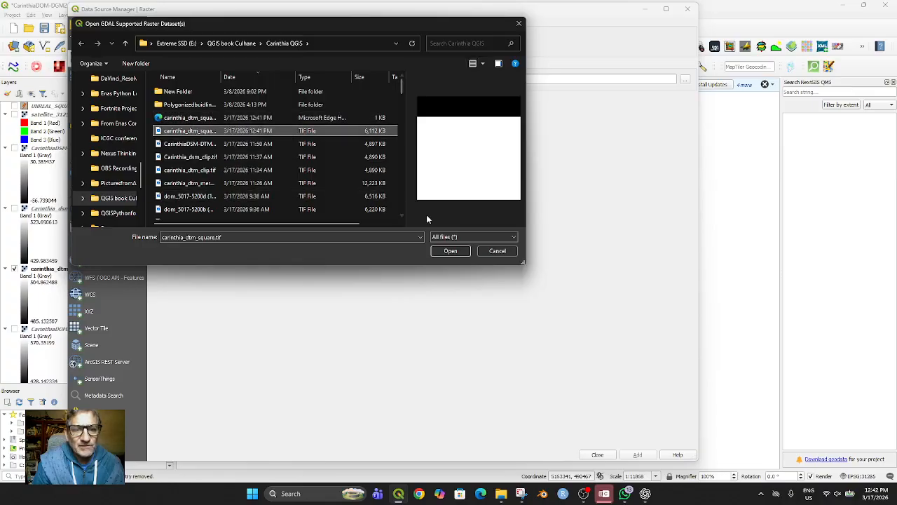
{"action": "left_click", "coordinate": [449, 251]}
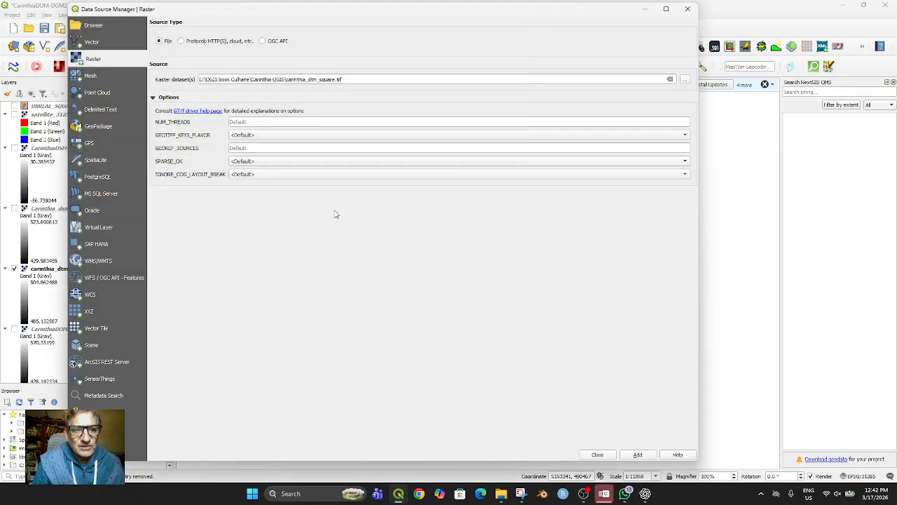
{"action": "left_click", "coordinate": [637, 454]}
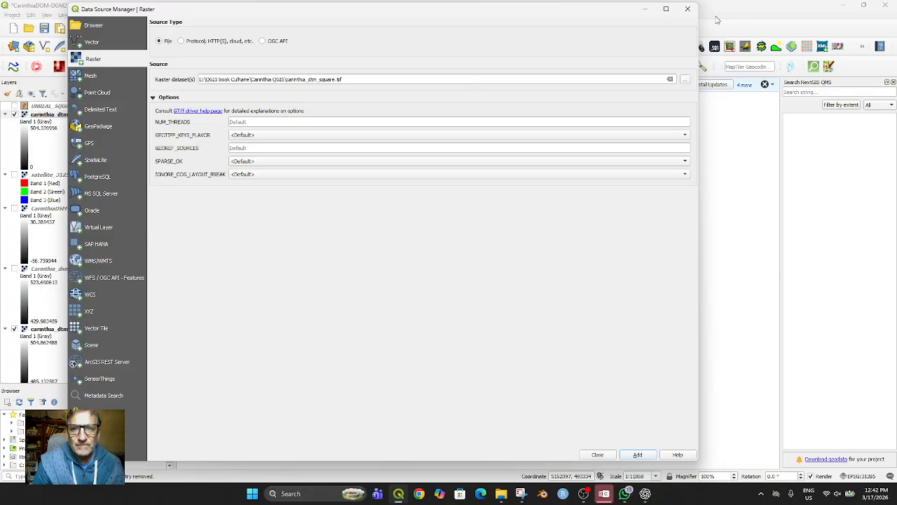
{"action": "left_click", "coordinate": [687, 9]}
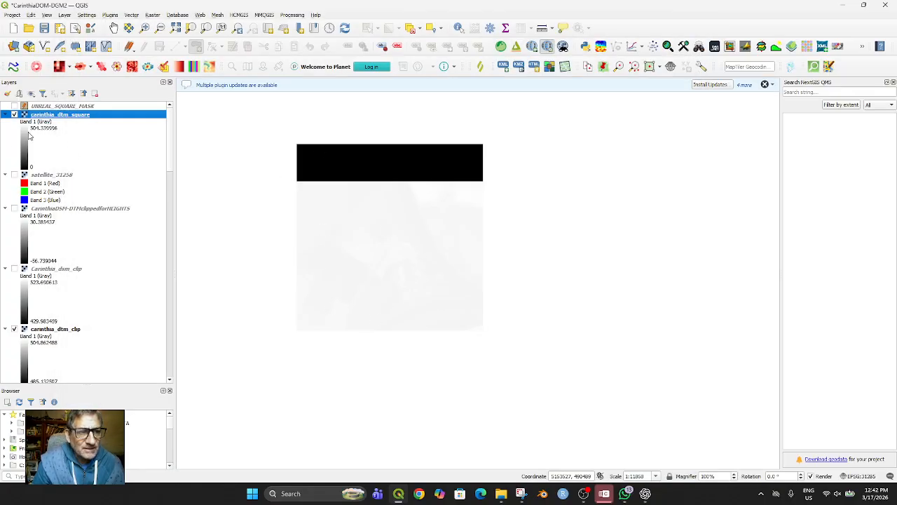
Hide the carinthia_dtm_clip layer and check carinthia_dtm_square on its own by toggling its visibility.
{"action": "left_click", "coordinate": [14, 328]}
{"action": "scroll", "coordinate": [44, 333], "scroll_direction": "down", "scroll_amount": 3}
{"action": "scroll", "coordinate": [43, 333], "scroll_direction": "up", "scroll_amount": 3}
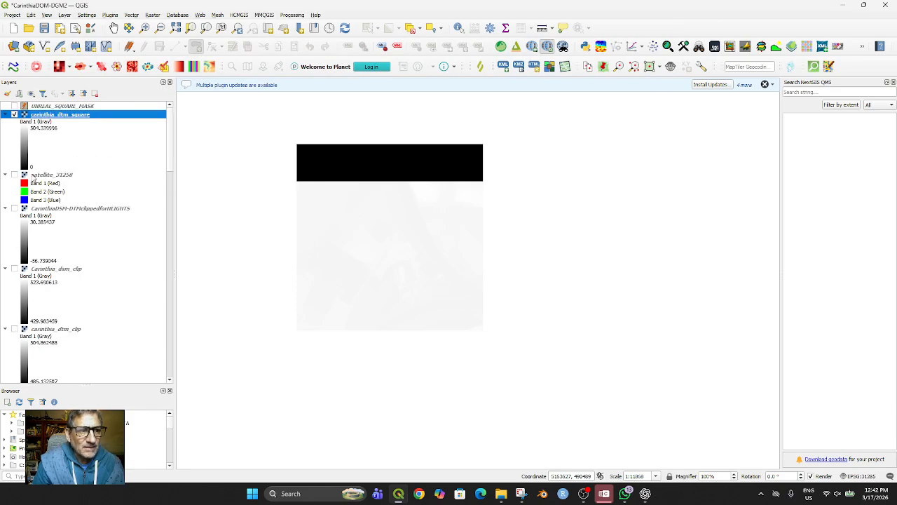
{"action": "left_click", "coordinate": [14, 114]}
{"action": "left_click", "coordinate": [14, 113]}
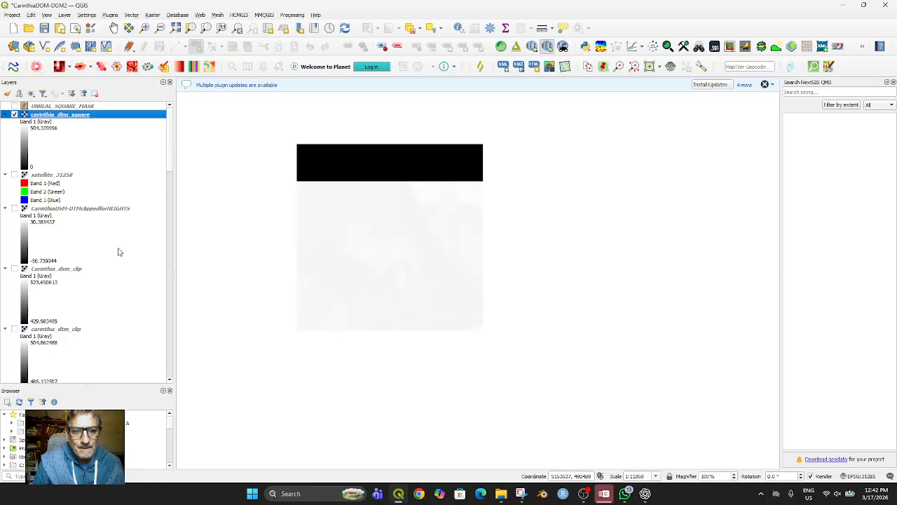
Switch to Snipping Tool, capture the QGIS layer list and map canvas in a new snip, and copy the image.
{"action": "left_click", "coordinate": [521, 494]}
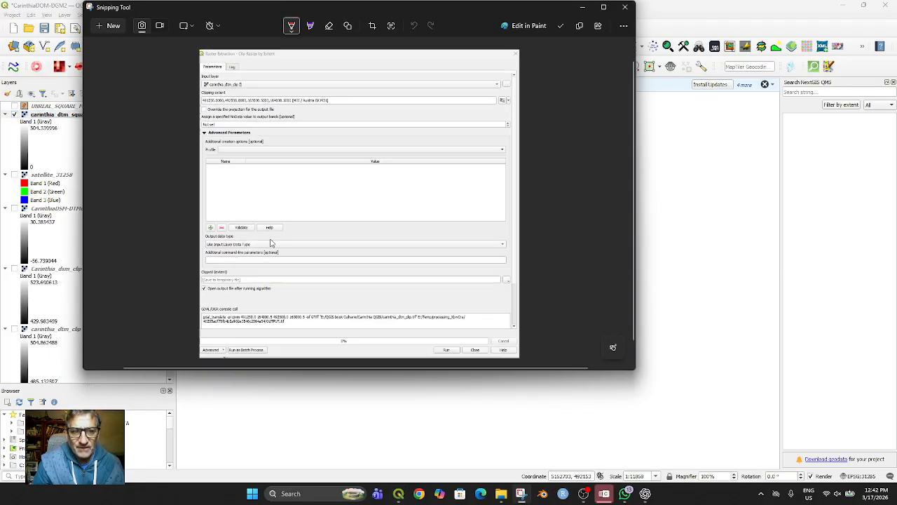
{"action": "left_click", "coordinate": [111, 26]}
{"action": "left_click_drag", "start_coordinate": [1, 1], "coordinate": [675, 481]}
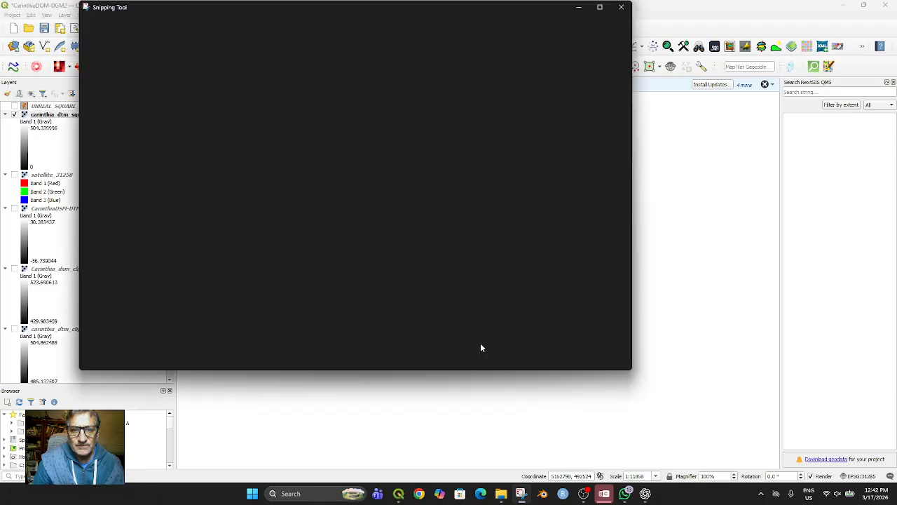
{"action": "right_click", "coordinate": [481, 343]}
{"action": "left_click", "coordinate": [487, 342]}
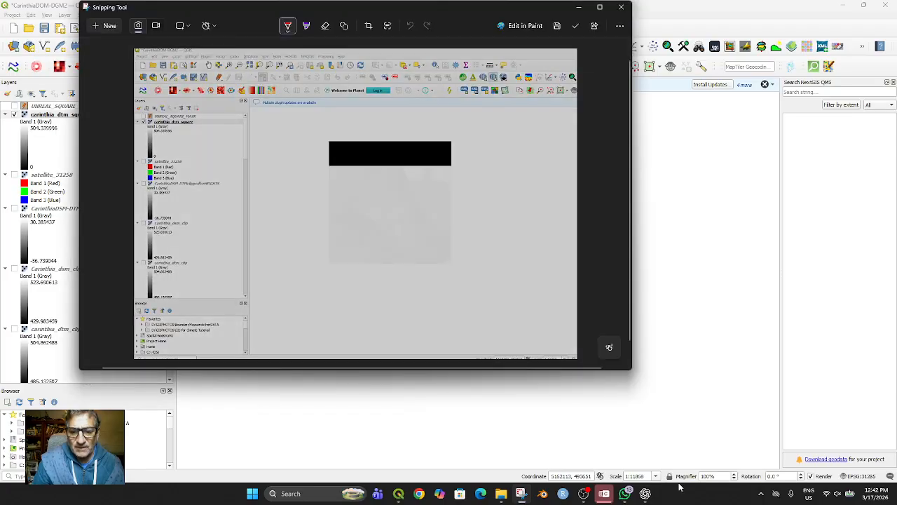
Switch to ChatGPT and send the captured image with the message "Look what it made:".
{"action": "left_click", "coordinate": [645, 494]}
{"action": "scroll", "coordinate": [572, 414], "scroll_direction": "down", "scroll_amount": 2}
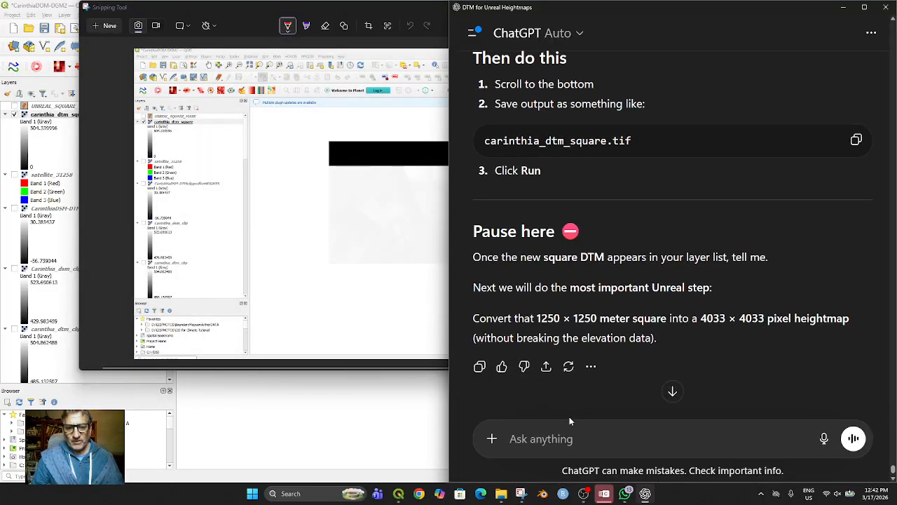
{"action": "left_click", "coordinate": [558, 439]}
{"action": "type", "text": "Look"}
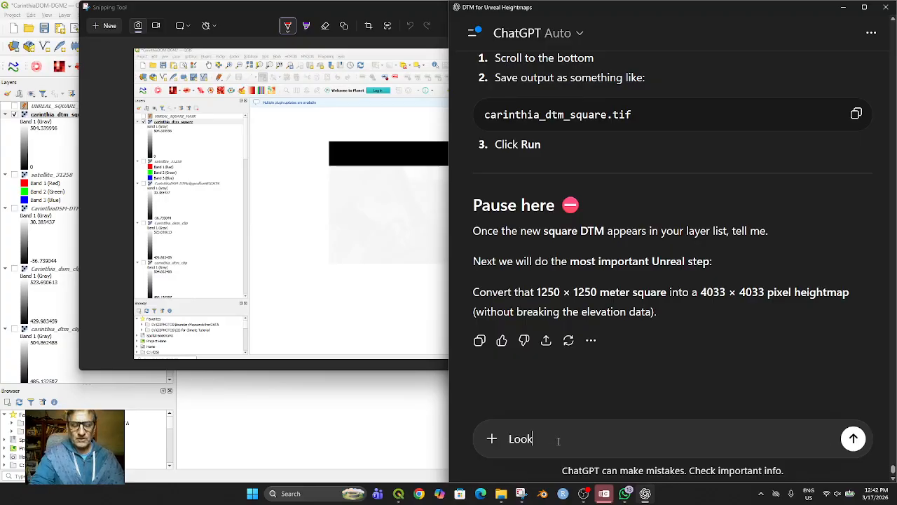
{"action": "type", "text": " what it made:"}
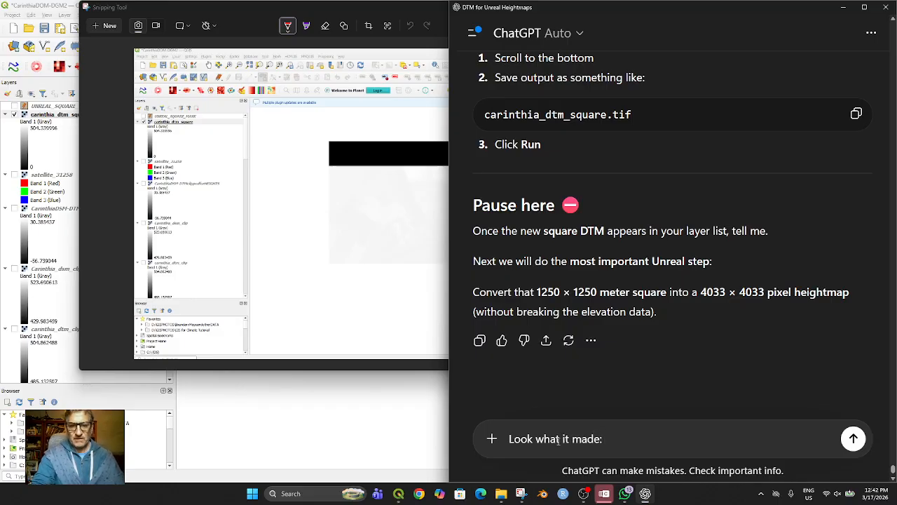
{"action": "key", "text": "ctrl+v"}
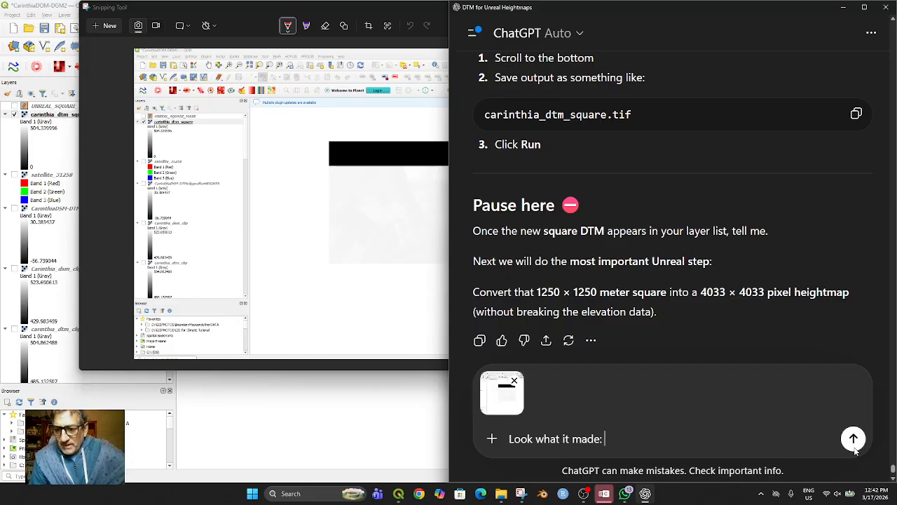
{"action": "left_click", "coordinate": [854, 439]}
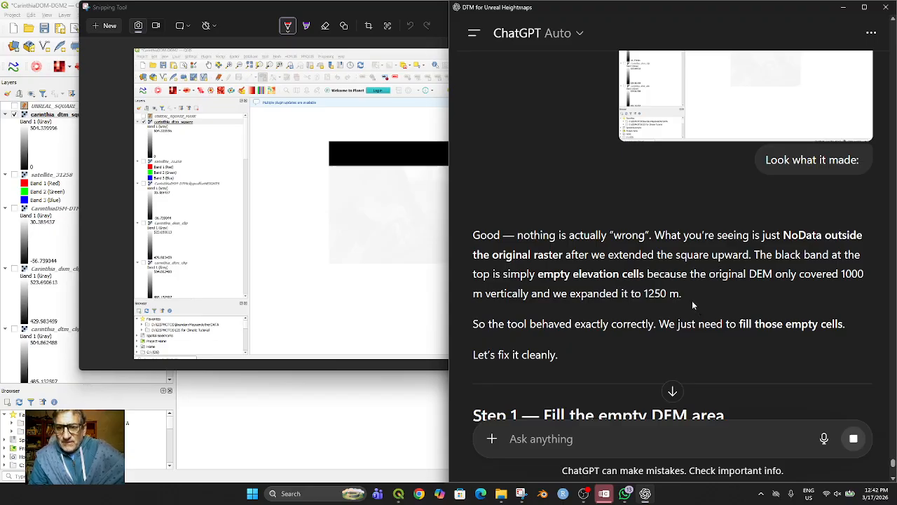
Read ChatGPT's reply on filling the empty DEM area and verifying the square raster.
{"action": "scroll", "coordinate": [692, 310], "scroll_direction": "down", "scroll_amount": 2}
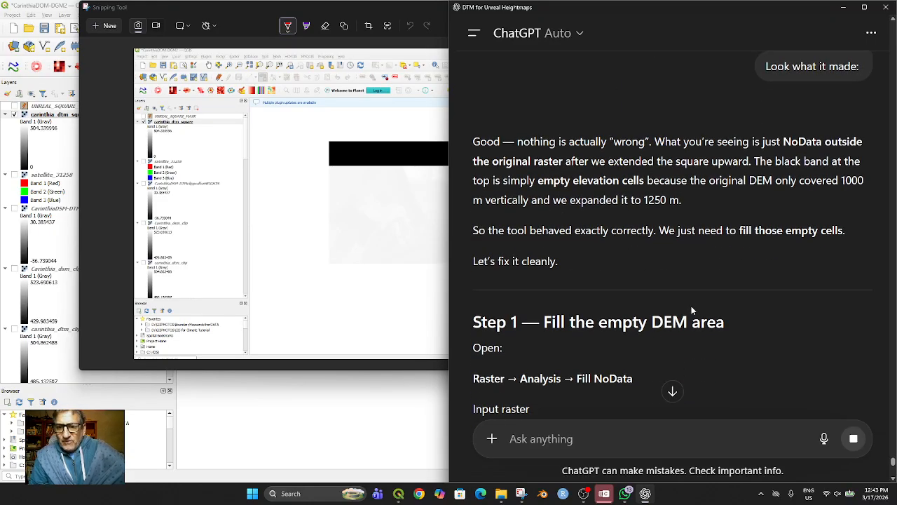
{"action": "scroll", "coordinate": [691, 309], "scroll_direction": "down", "scroll_amount": 1}
{"action": "scroll", "coordinate": [691, 310], "scroll_direction": "down", "scroll_amount": 2}
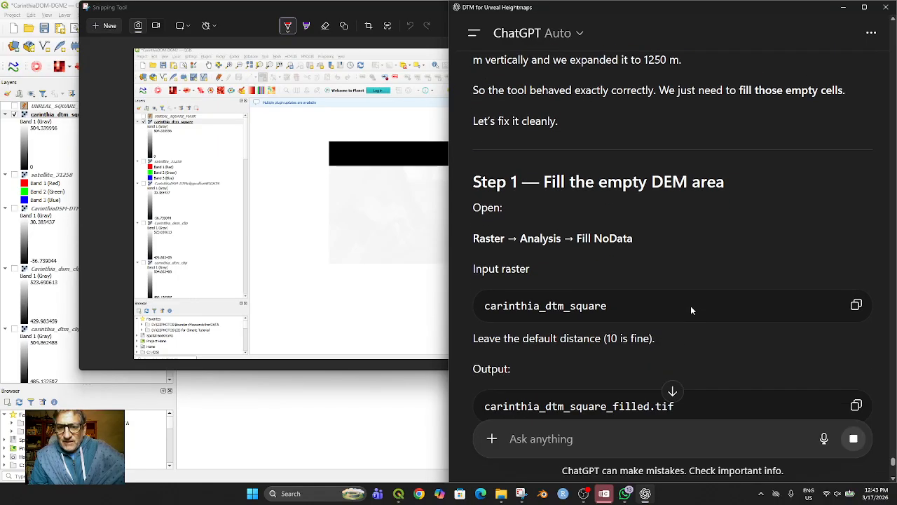
{"action": "scroll", "coordinate": [657, 294], "scroll_direction": "down", "scroll_amount": 1}
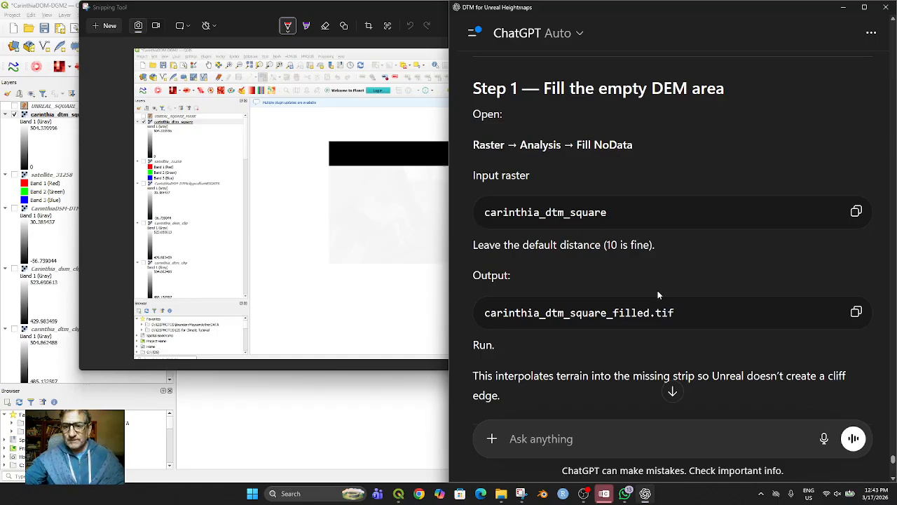
{"action": "scroll", "coordinate": [685, 276], "scroll_direction": "down", "scroll_amount": 2}
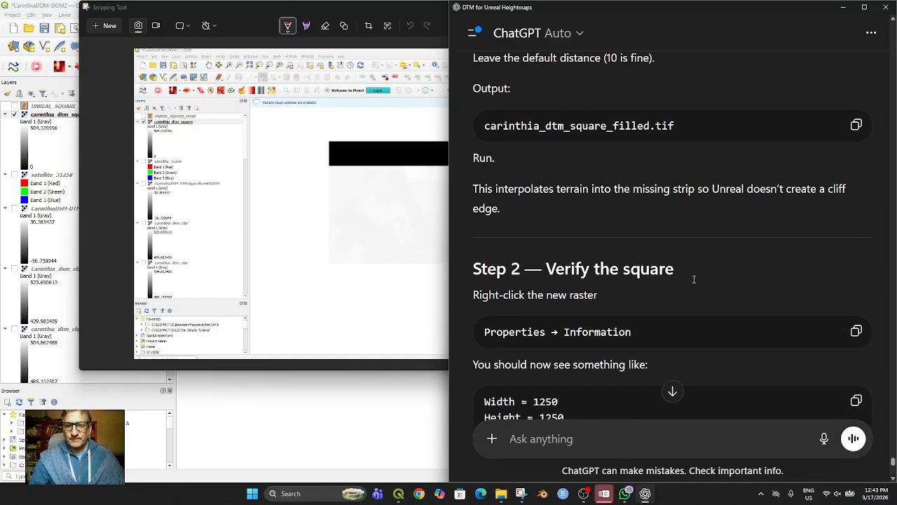
{"action": "scroll", "coordinate": [667, 329], "scroll_direction": "up", "scroll_amount": 2}
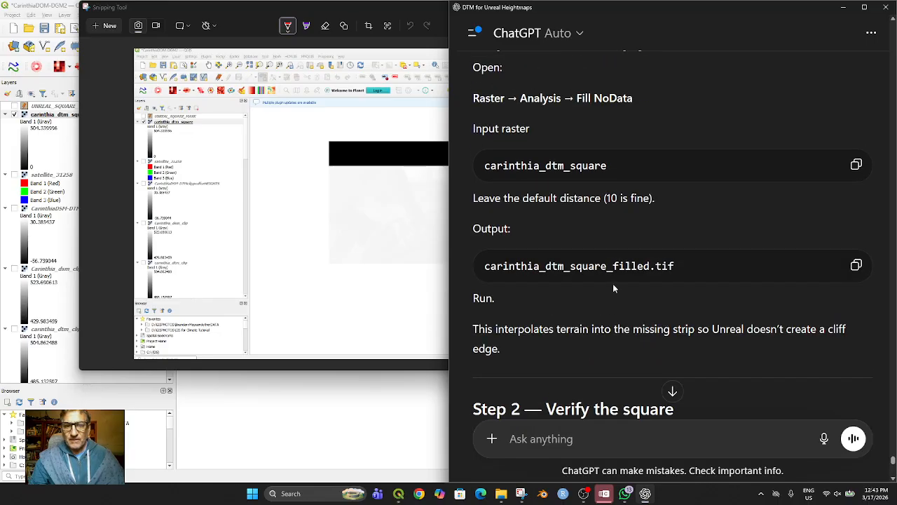
{"action": "scroll", "coordinate": [589, 264], "scroll_direction": "up", "scroll_amount": 1}
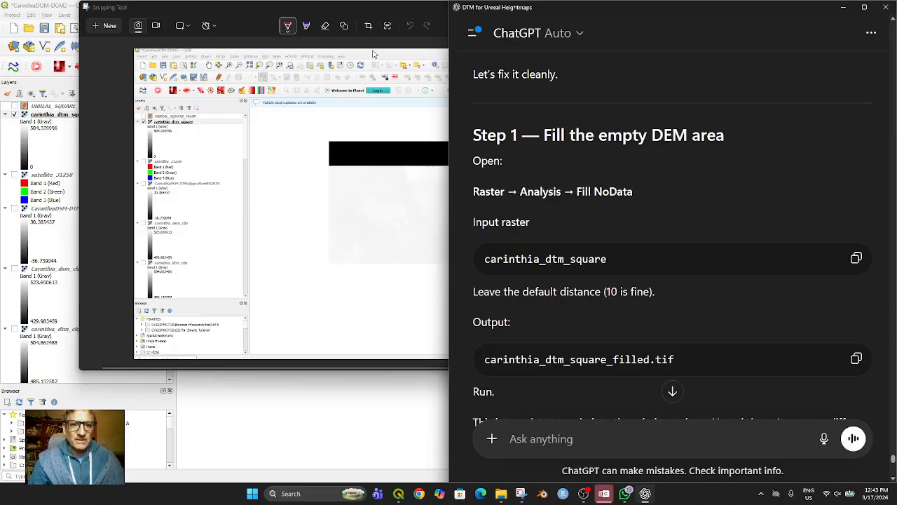
Close Snipping Tool and review ChatGPT's Fill NoData instructions for input raster, distance and output name.
{"action": "left_click", "coordinate": [381, 14]}
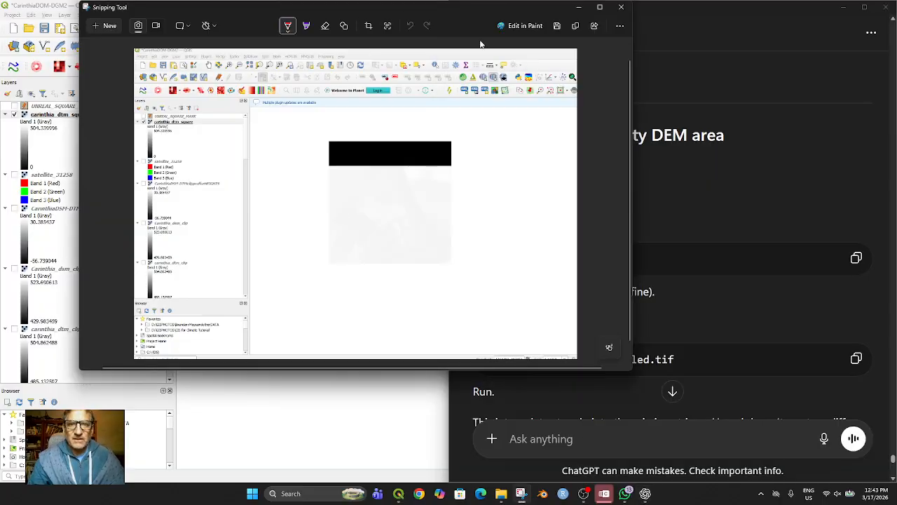
{"action": "left_click", "coordinate": [621, 7]}
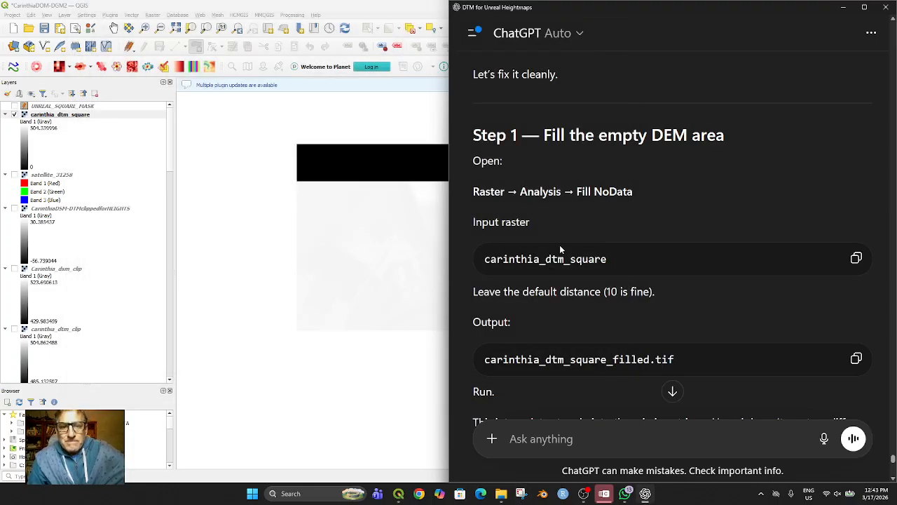
{"action": "scroll", "coordinate": [551, 237], "scroll_direction": "down", "scroll_amount": 1}
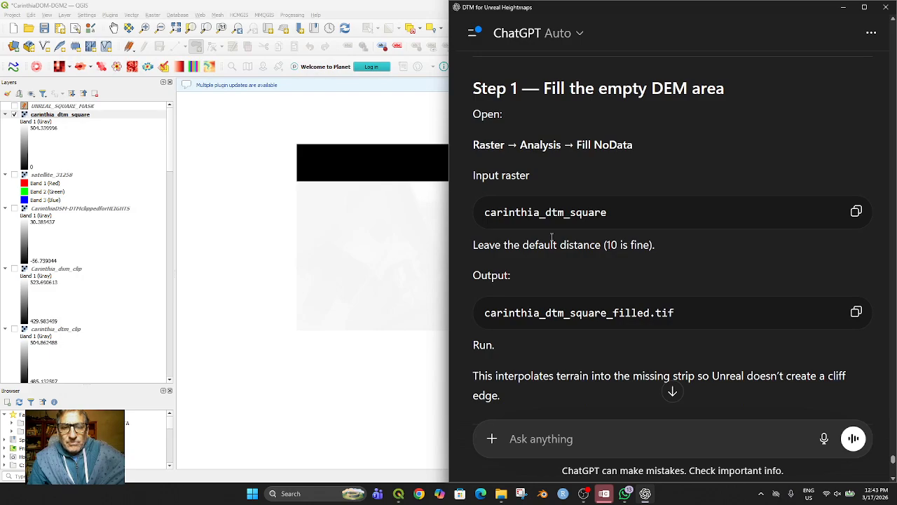
{"action": "scroll", "coordinate": [551, 237], "scroll_direction": "down", "scroll_amount": 2}
{"action": "scroll", "coordinate": [551, 237], "scroll_direction": "up", "scroll_amount": 2}
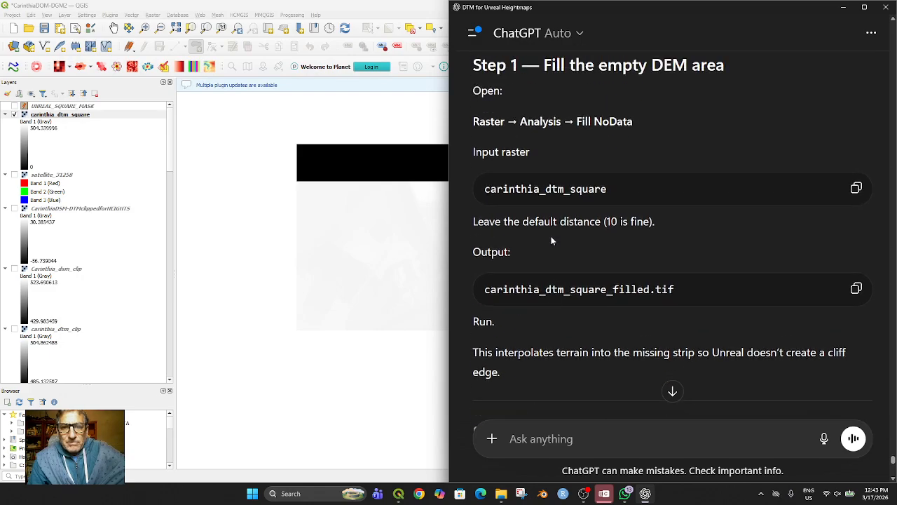
Open Fill NoData for carinthia_dtm_square and copy the output name carinthia_dtm_square_filled.tif from ChatGPT.
{"action": "left_click", "coordinate": [152, 15]}
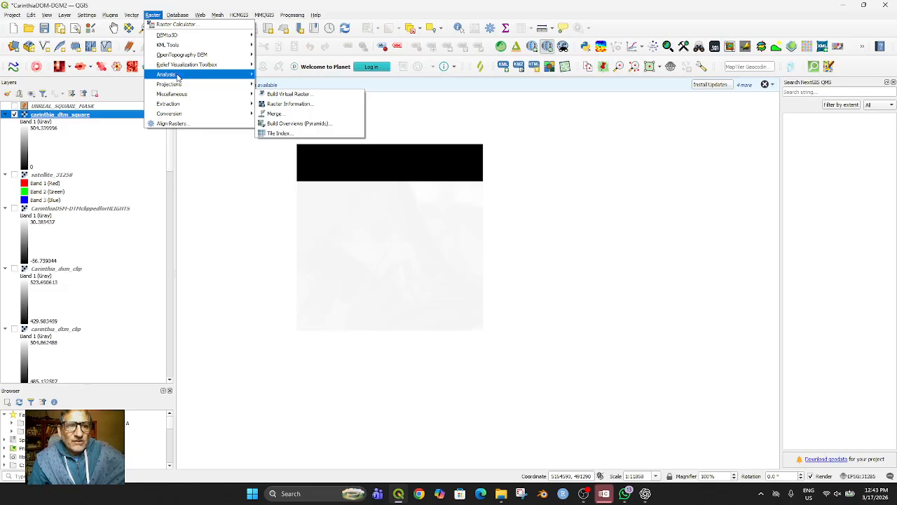
{"action": "mouse_move", "coordinate": [203, 74]}
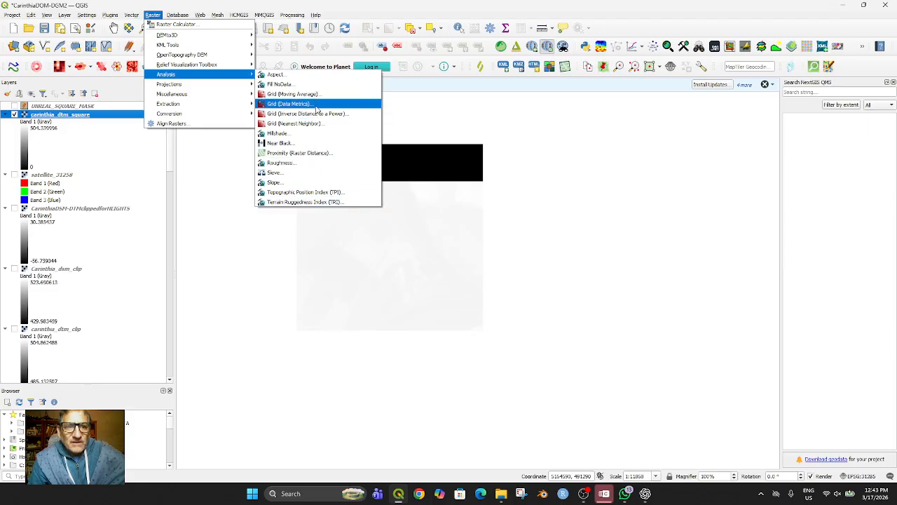
{"action": "left_click", "coordinate": [306, 86]}
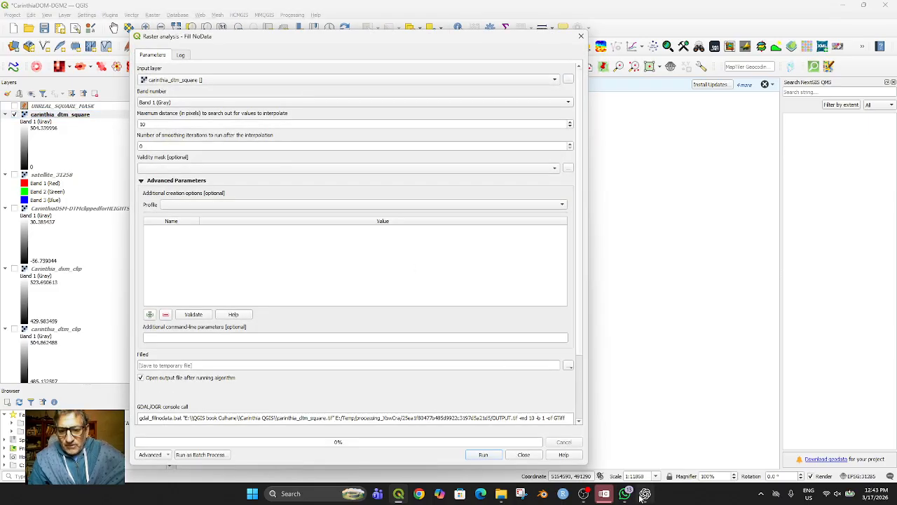
{"action": "mouse_move", "coordinate": [645, 495]}
{"action": "left_click", "coordinate": [639, 471]}
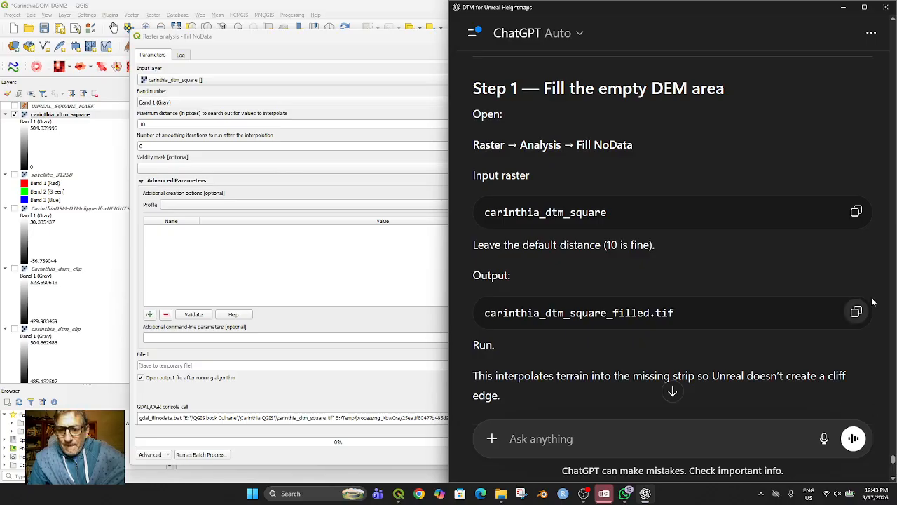
{"action": "left_click", "coordinate": [856, 312]}
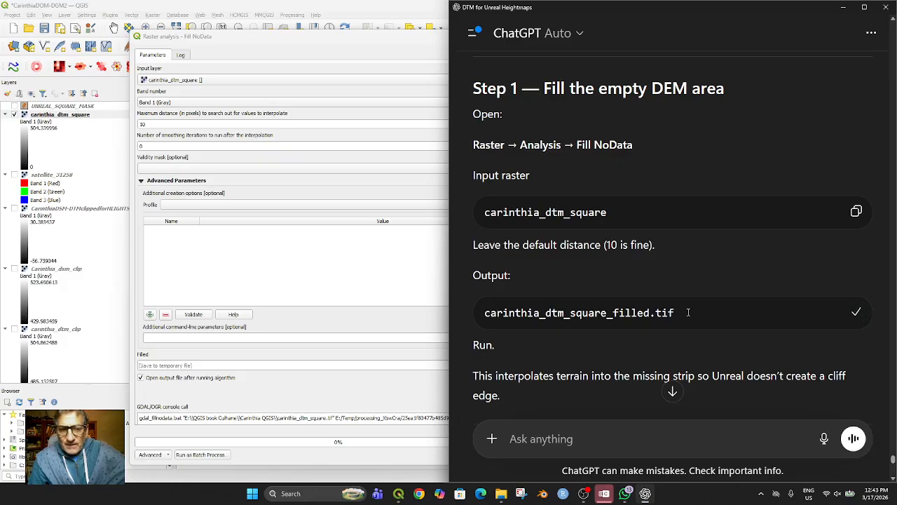
Set the filled output to carinthia_dtm_square_filled.tif in the Carinthia QGIS folder, run Fill NoData with distance 10, and close the tool.
{"action": "left_click", "coordinate": [182, 366]}
{"action": "left_click", "coordinate": [567, 365]}
{"action": "left_click", "coordinate": [574, 385]}
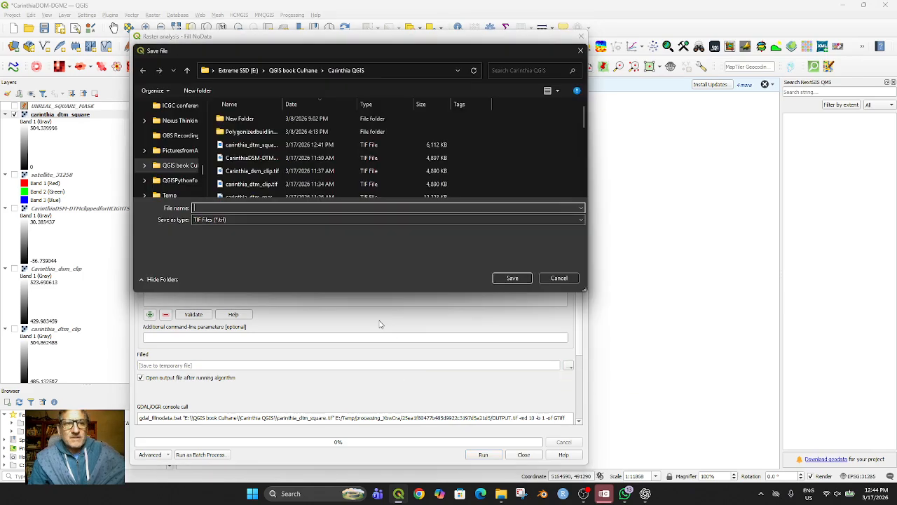
{"action": "key", "text": "ctrl+v"}
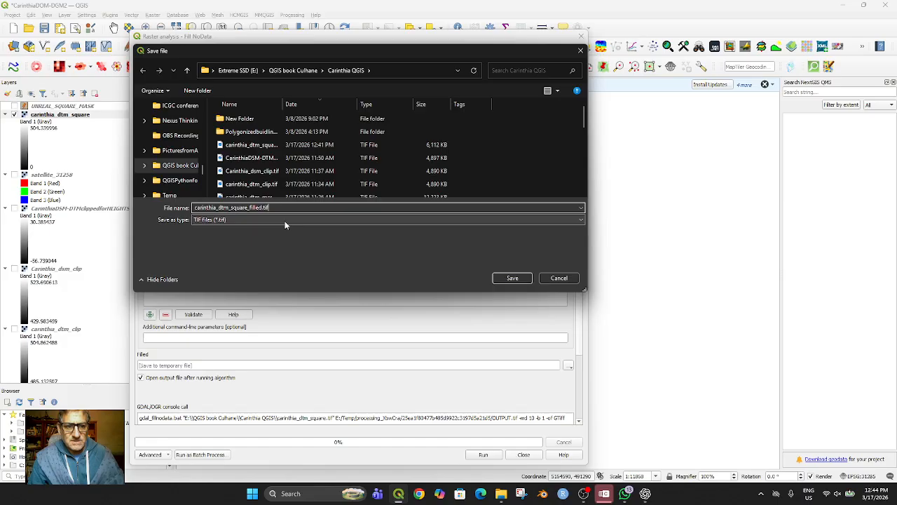
{"action": "left_click", "coordinate": [520, 278]}
{"action": "left_click", "coordinate": [484, 454]}
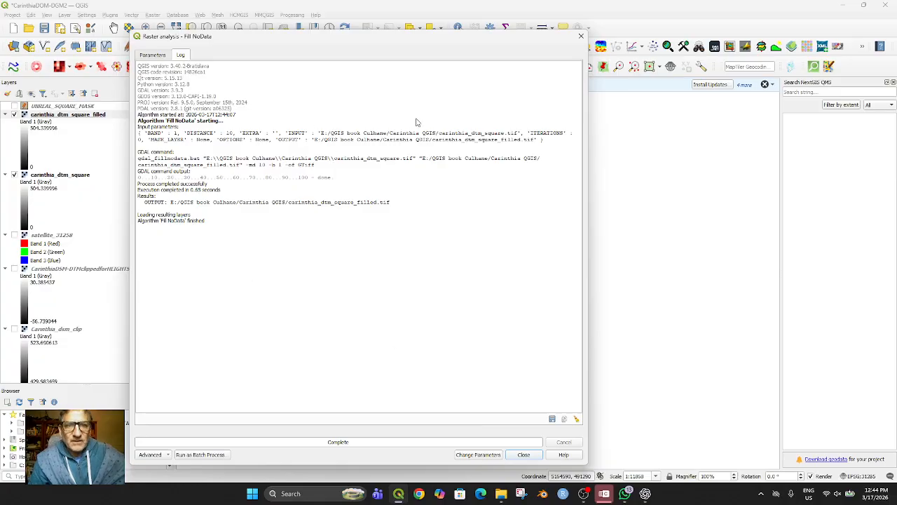
{"action": "left_click", "coordinate": [580, 36]}
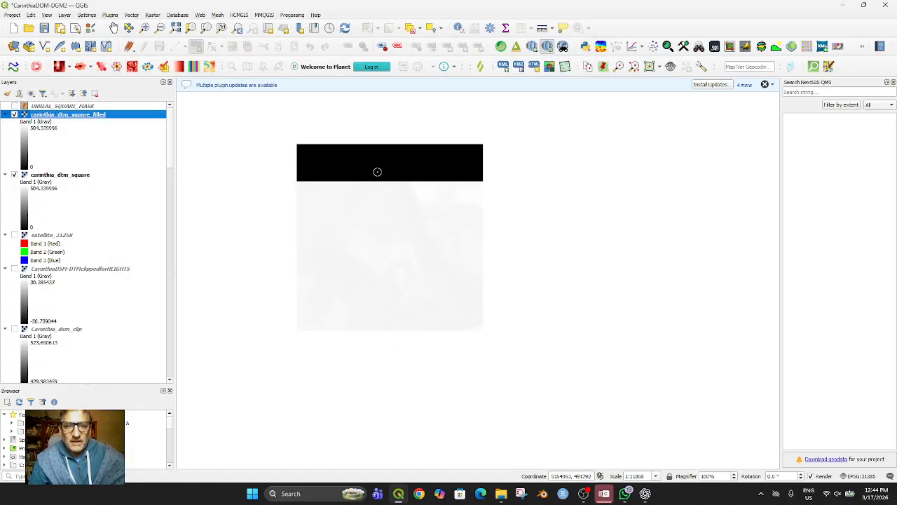
Hide carinthia_dtm_square and toggle carinthia_dtm_square_filled off and on to inspect the filled raster.
{"action": "left_click", "coordinate": [15, 176]}
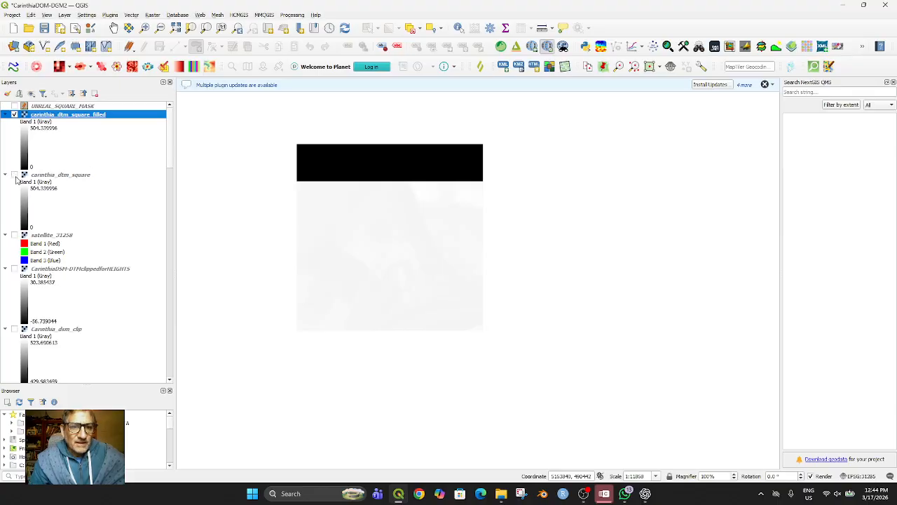
{"action": "left_click", "coordinate": [15, 114]}
{"action": "left_click", "coordinate": [15, 114]}
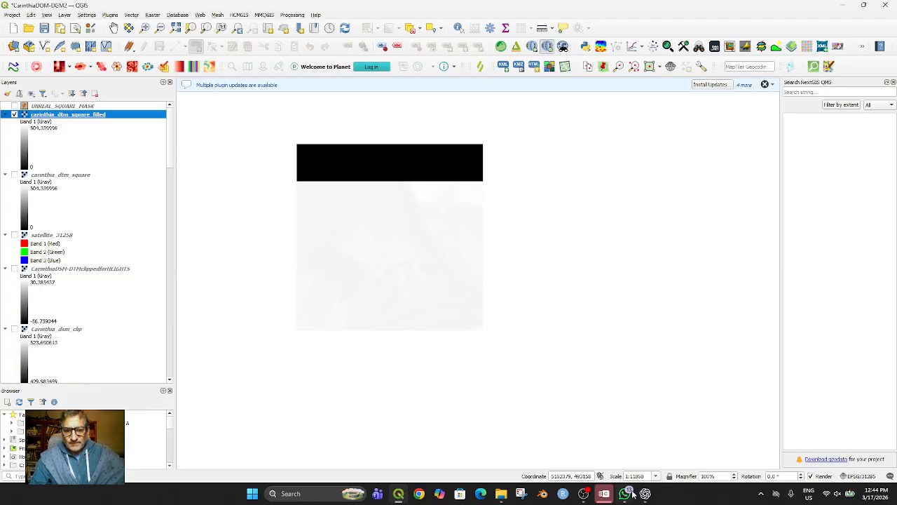
Read ChatGPT's square verification instructions, then check the width, height and pixel size in carinthia_dtm_square_filled's layer information.
{"action": "left_click", "coordinate": [583, 460]}
{"action": "scroll", "coordinate": [575, 427], "scroll_direction": "down", "scroll_amount": 3}
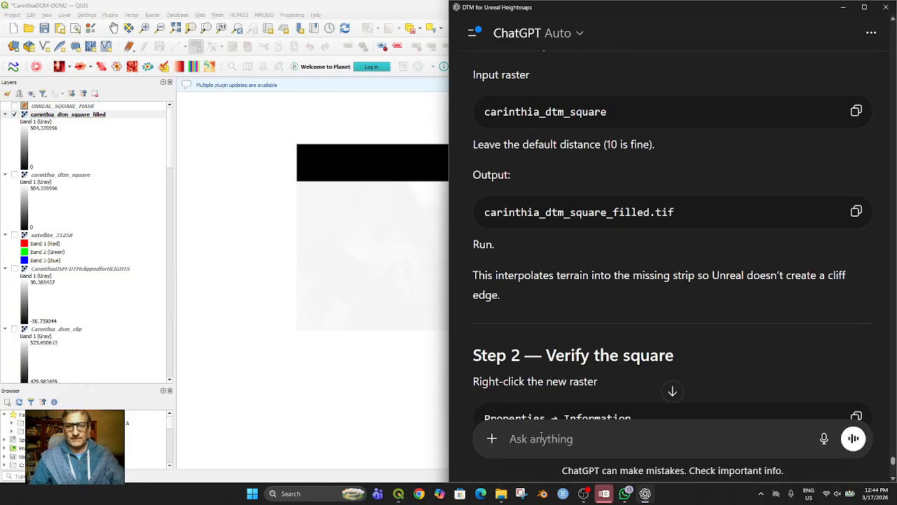
{"action": "scroll", "coordinate": [538, 424], "scroll_direction": "down", "scroll_amount": 2}
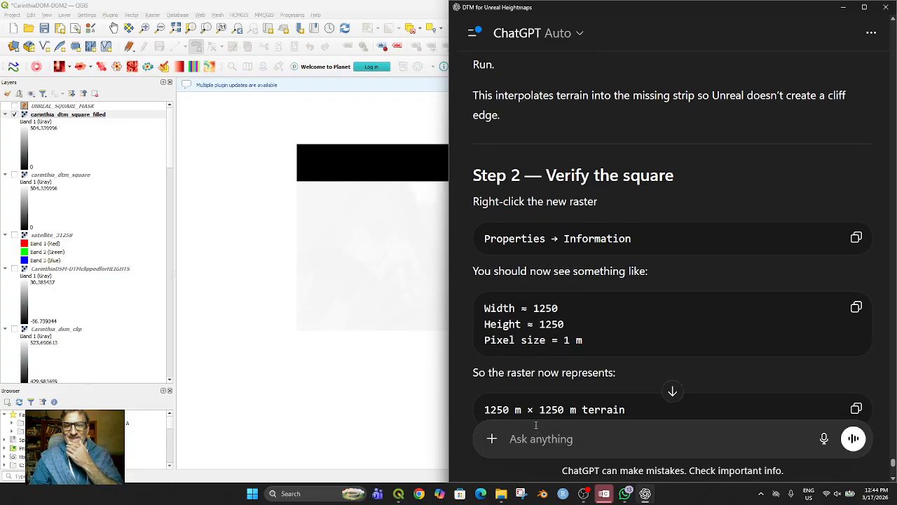
{"action": "right_click", "coordinate": [73, 115]}
{"action": "left_click", "coordinate": [156, 292]}
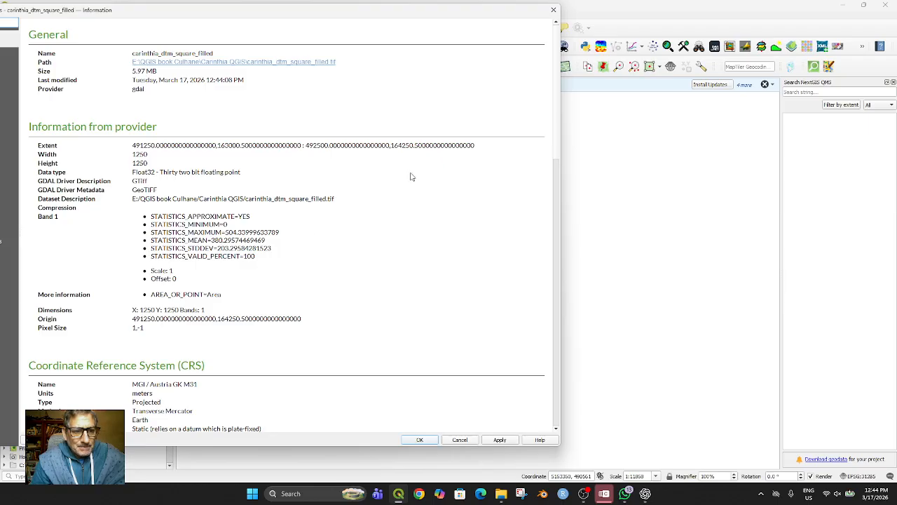
{"action": "left_click", "coordinate": [554, 11]}
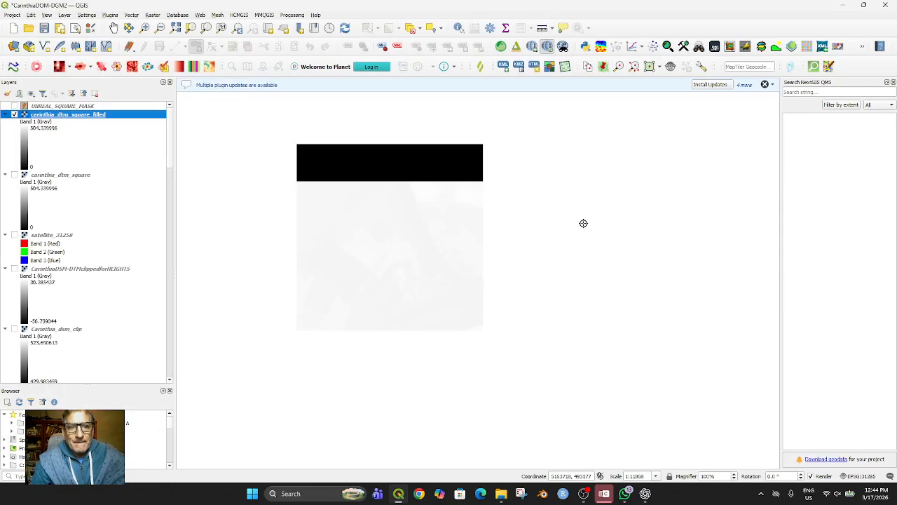
Return to ChatGPT, read to the reply's end, and send "But the square filled still looks the same as the unfilled!".
{"action": "left_click", "coordinate": [645, 493]}
{"action": "scroll", "coordinate": [568, 370], "scroll_direction": "down", "scroll_amount": 2}
{"action": "scroll", "coordinate": [569, 369], "scroll_direction": "down", "scroll_amount": 4}
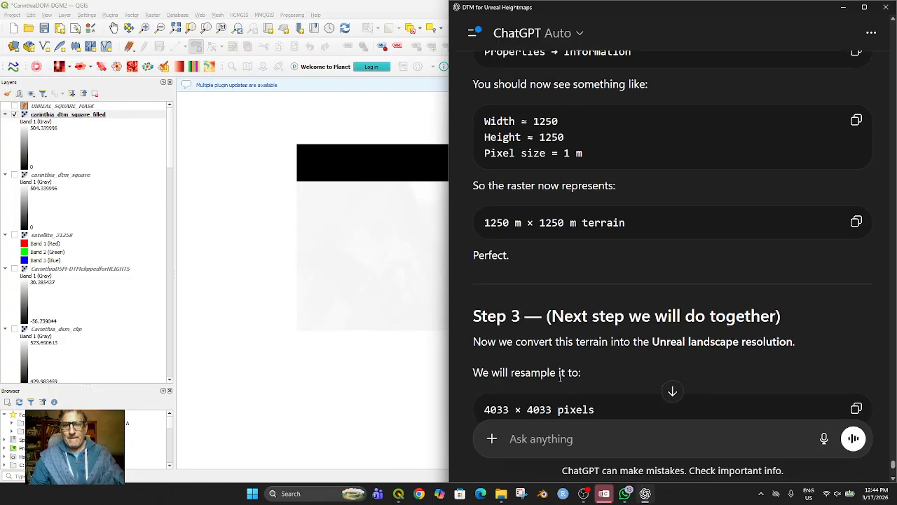
{"action": "scroll", "coordinate": [560, 377], "scroll_direction": "down", "scroll_amount": 4}
{"action": "scroll", "coordinate": [558, 379], "scroll_direction": "down", "scroll_amount": 1}
{"action": "scroll", "coordinate": [556, 379], "scroll_direction": "down", "scroll_amount": 5}
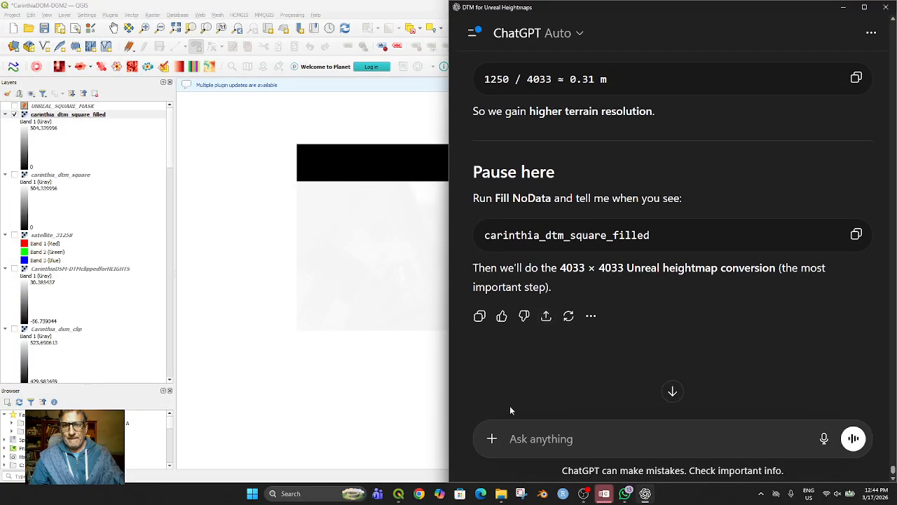
{"action": "left_click", "coordinate": [541, 438]}
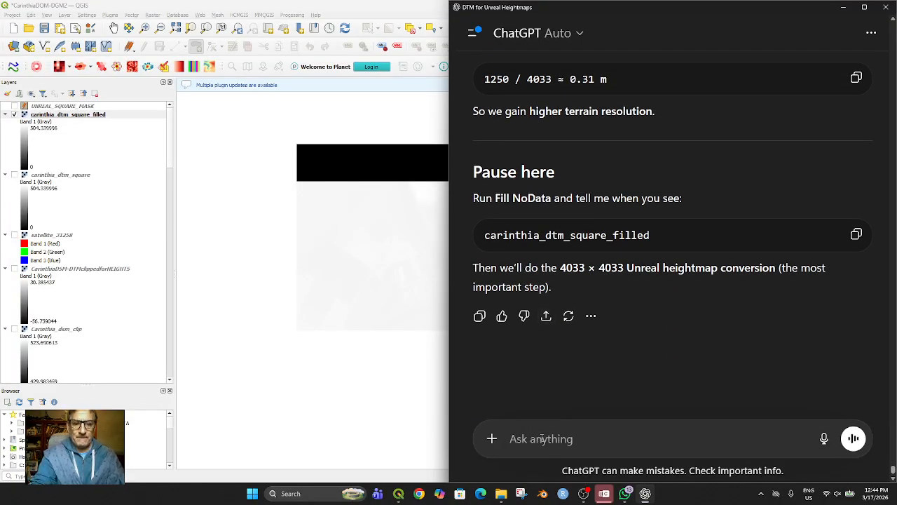
{"action": "type", "text": "But the squ"}
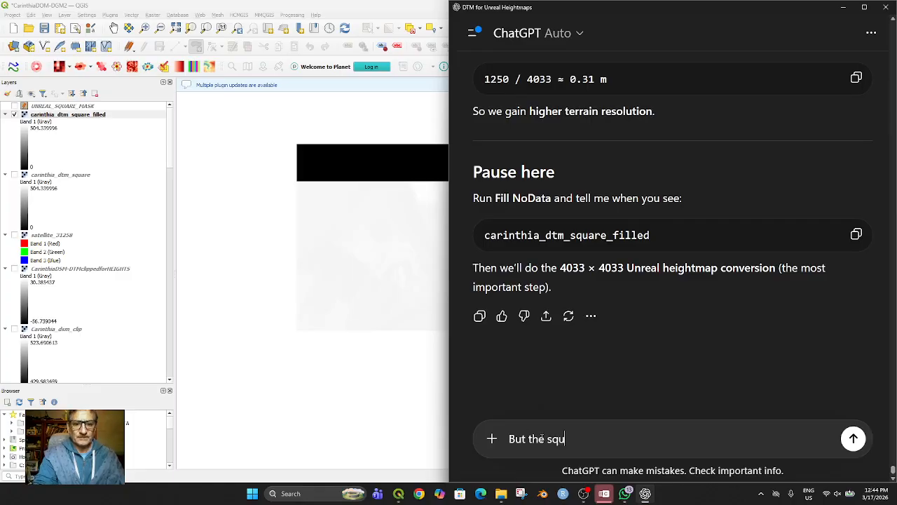
{"action": "type", "text": "are filled sti"}
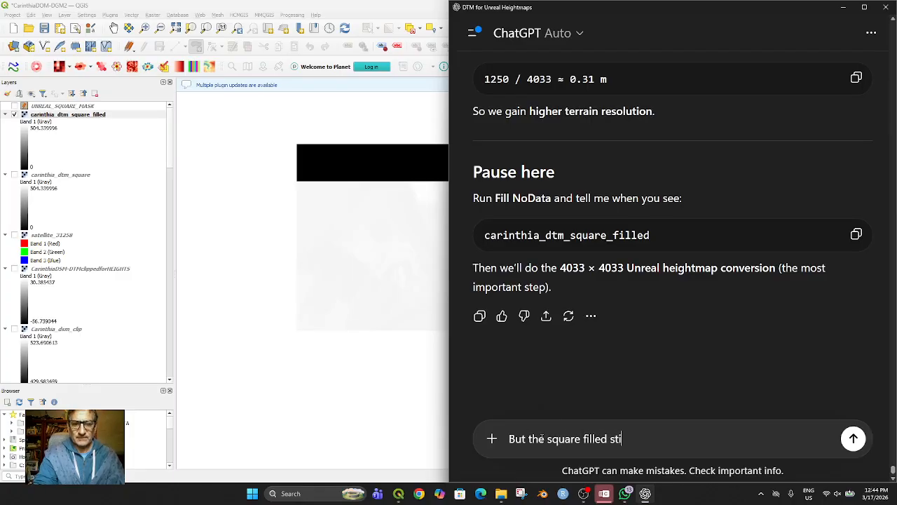
{"action": "type", "text": "ll looks the same"}
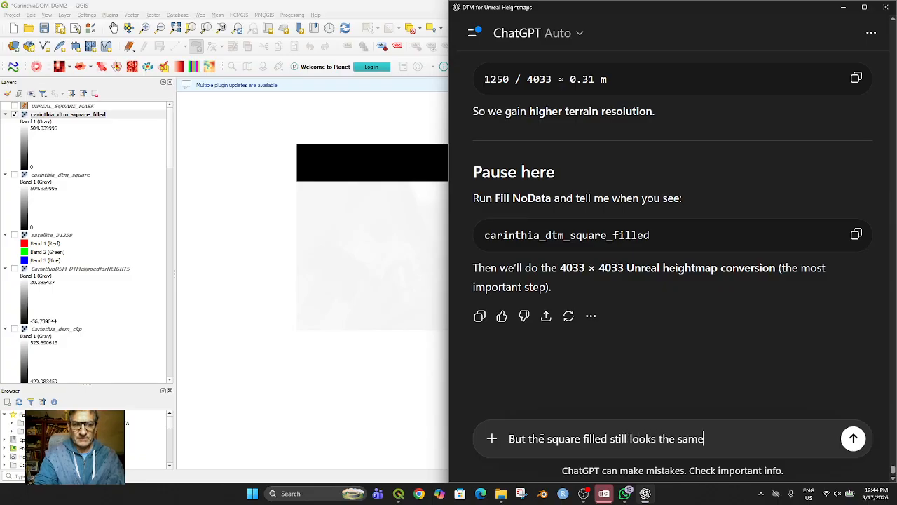
{"action": "type", "text": " as the unfilled!"}
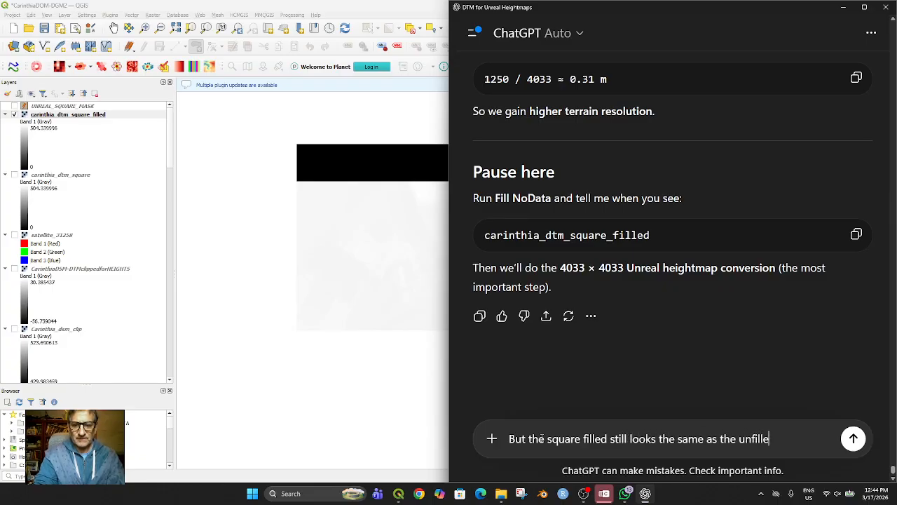
{"action": "key", "text": "Return"}
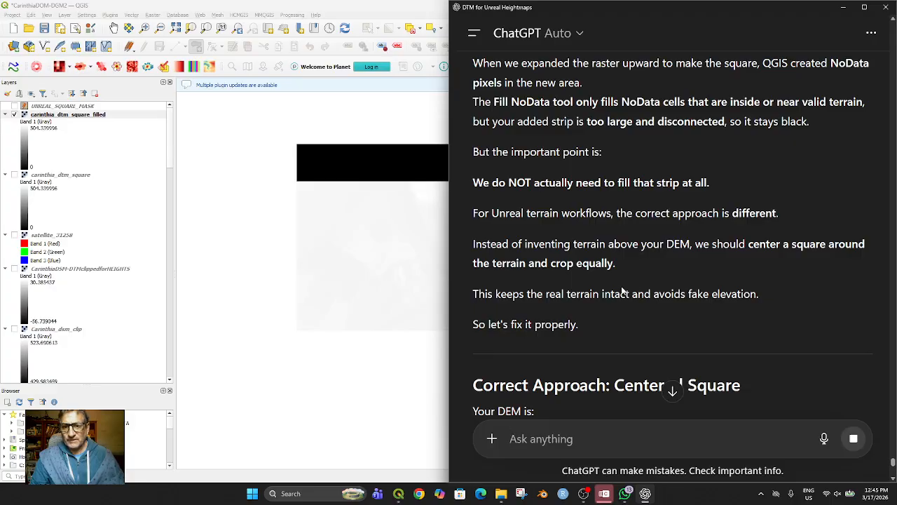
Read ChatGPT's new reply on clipping a centered square, including the clip extent coordinates and output name.
{"action": "scroll", "coordinate": [623, 289], "scroll_direction": "down", "scroll_amount": 2}
{"action": "scroll", "coordinate": [622, 286], "scroll_direction": "down", "scroll_amount": 2}
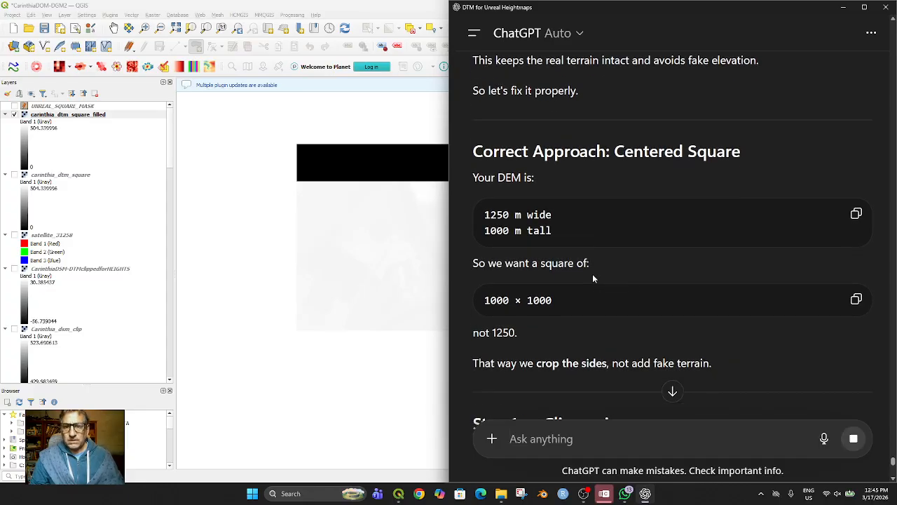
{"action": "scroll", "coordinate": [594, 277], "scroll_direction": "down", "scroll_amount": 2}
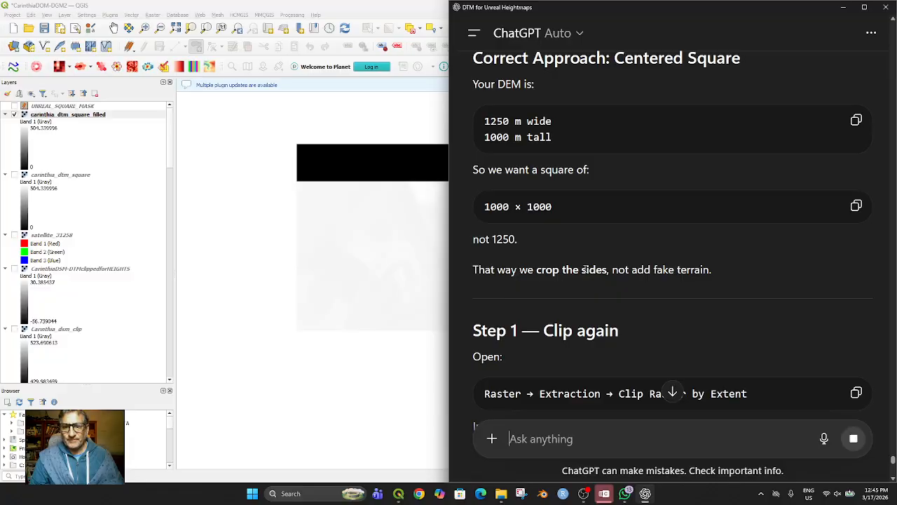
{"action": "scroll", "coordinate": [585, 269], "scroll_direction": "down", "scroll_amount": 2}
{"action": "scroll", "coordinate": [586, 272], "scroll_direction": "down", "scroll_amount": 1}
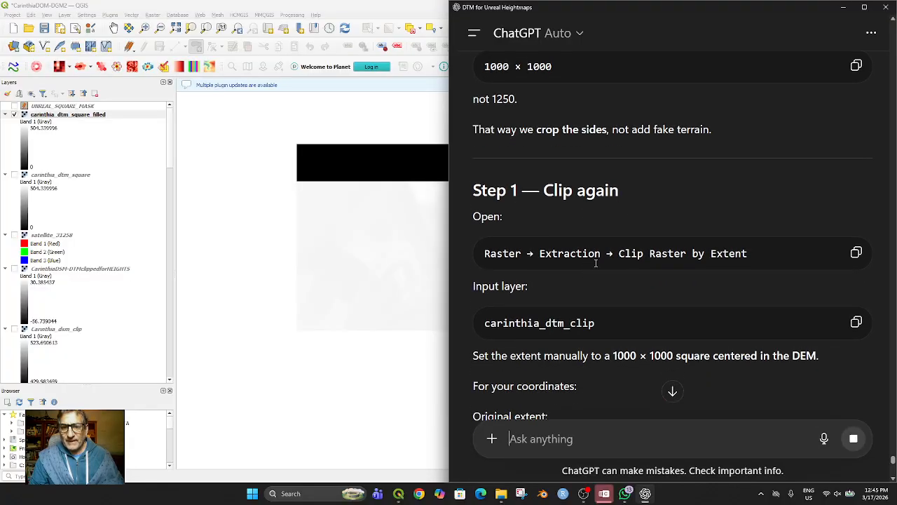
{"action": "scroll", "coordinate": [611, 280], "scroll_direction": "down", "scroll_amount": 4}
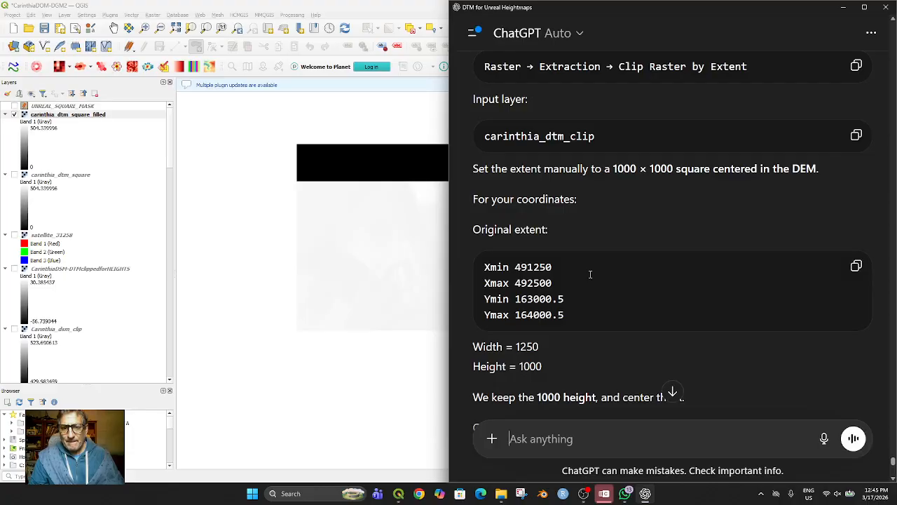
{"action": "scroll", "coordinate": [614, 279], "scroll_direction": "down", "scroll_amount": 1}
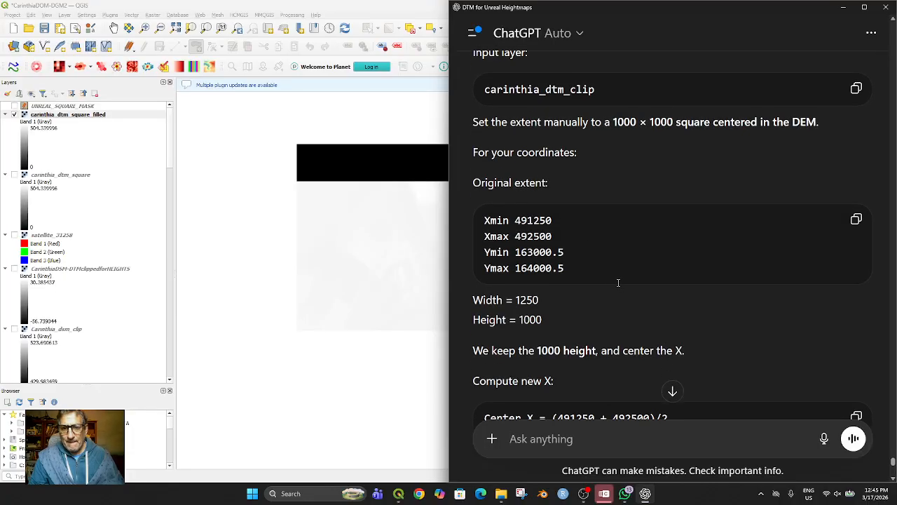
{"action": "scroll", "coordinate": [618, 282], "scroll_direction": "down", "scroll_amount": 3}
{"action": "scroll", "coordinate": [618, 281], "scroll_direction": "down", "scroll_amount": 1}
{"action": "scroll", "coordinate": [618, 281], "scroll_direction": "down", "scroll_amount": 7}
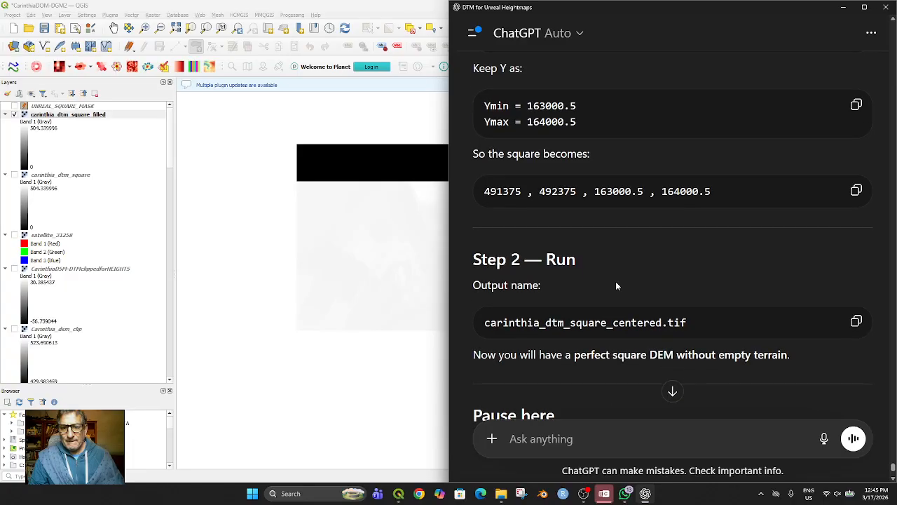
{"action": "scroll", "coordinate": [615, 281], "scroll_direction": "up", "scroll_amount": 3}
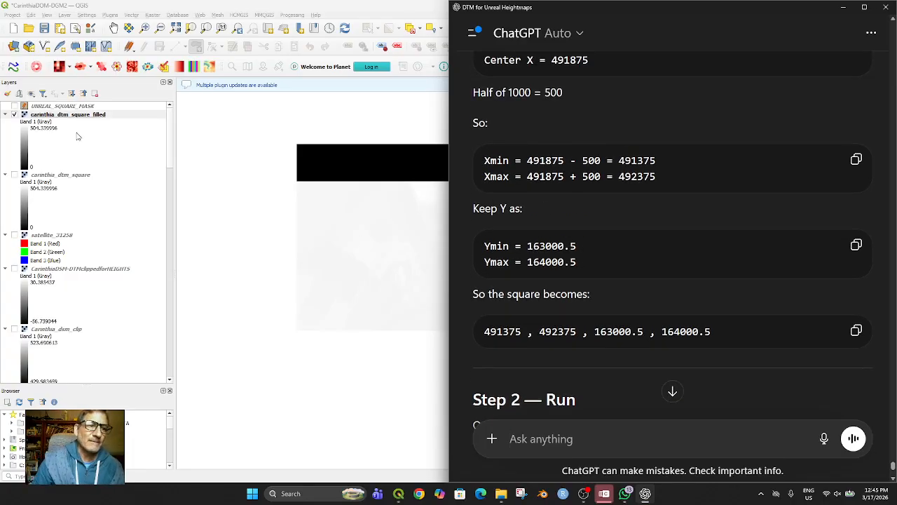
Switch to QGIS, remove the carinthia_dtm_square_filled layer from the project, and show carinthia_dtm_square again.
{"action": "left_click", "coordinate": [15, 115]}
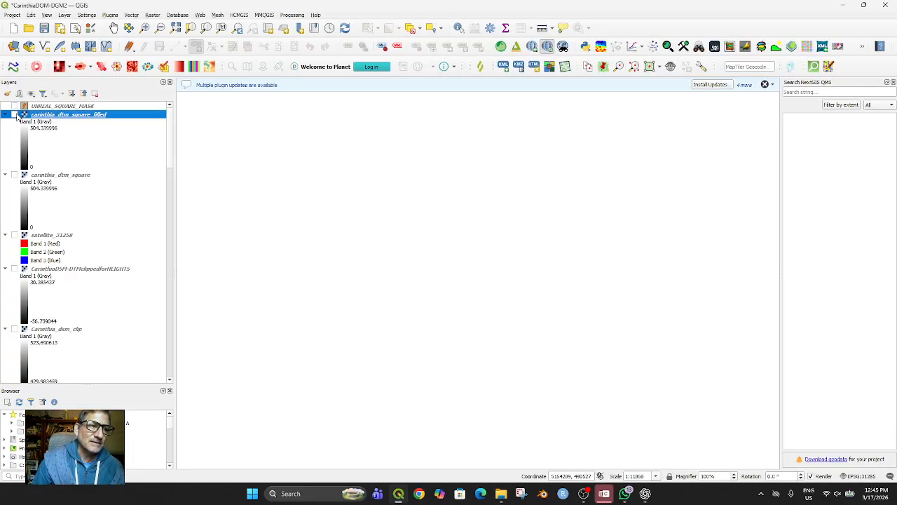
{"action": "left_click", "coordinate": [14, 114]}
{"action": "right_click", "coordinate": [57, 116]}
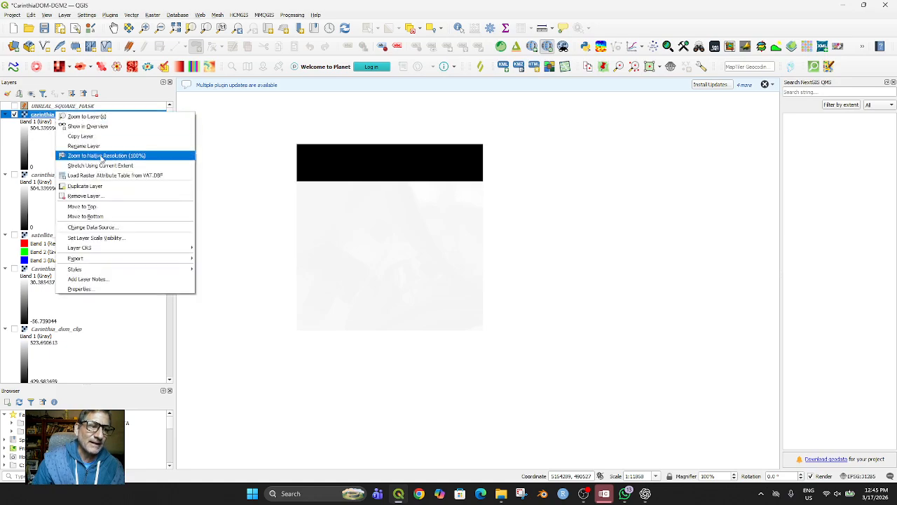
{"action": "left_click", "coordinate": [128, 196]}
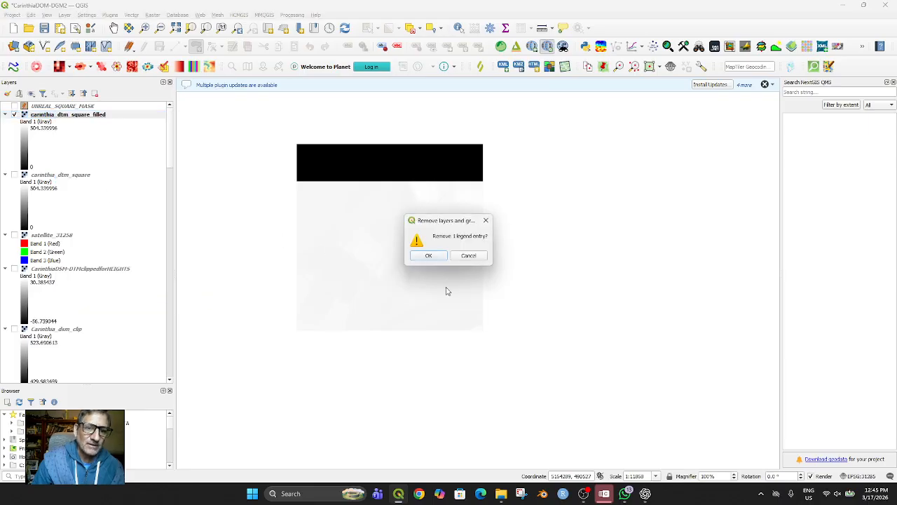
{"action": "left_click", "coordinate": [428, 255]}
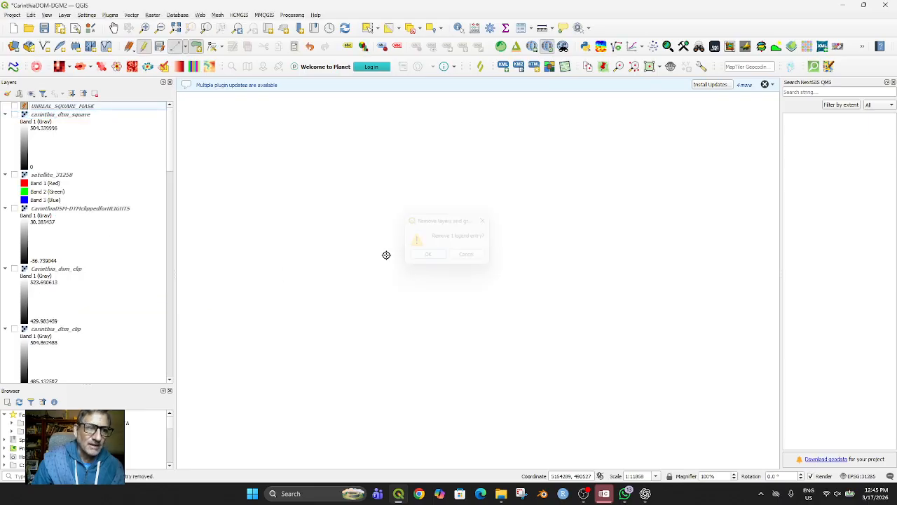
{"action": "left_click", "coordinate": [14, 115]}
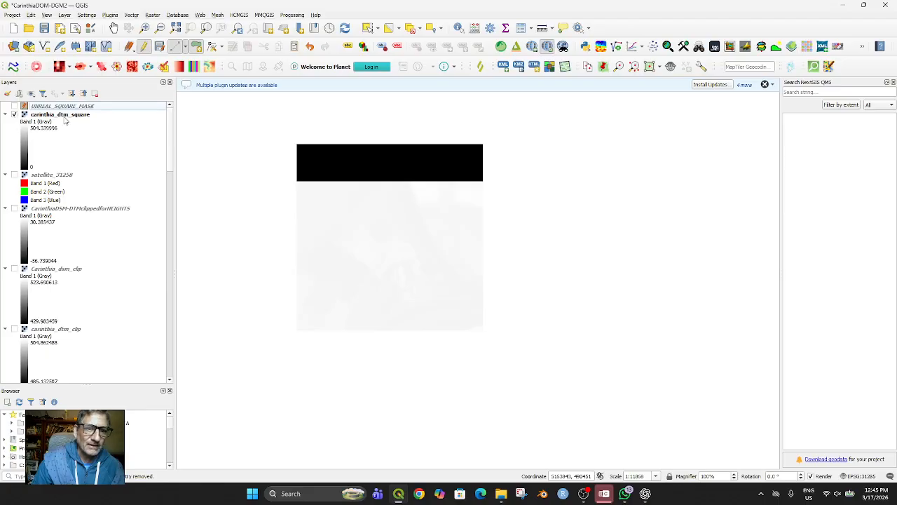
Select carinthia_dtm_square and identify its elevation values at several points across the light terrain area.
{"action": "right_click", "coordinate": [64, 117]}
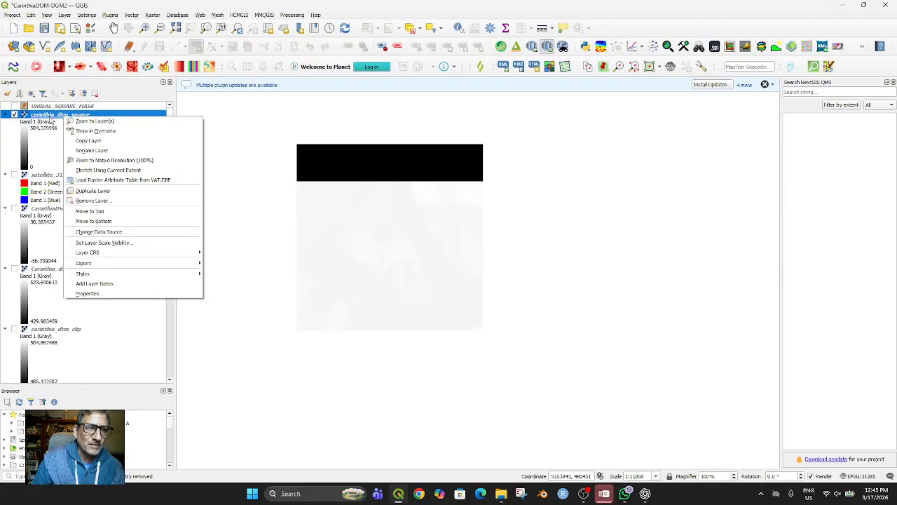
{"action": "left_click", "coordinate": [50, 120]}
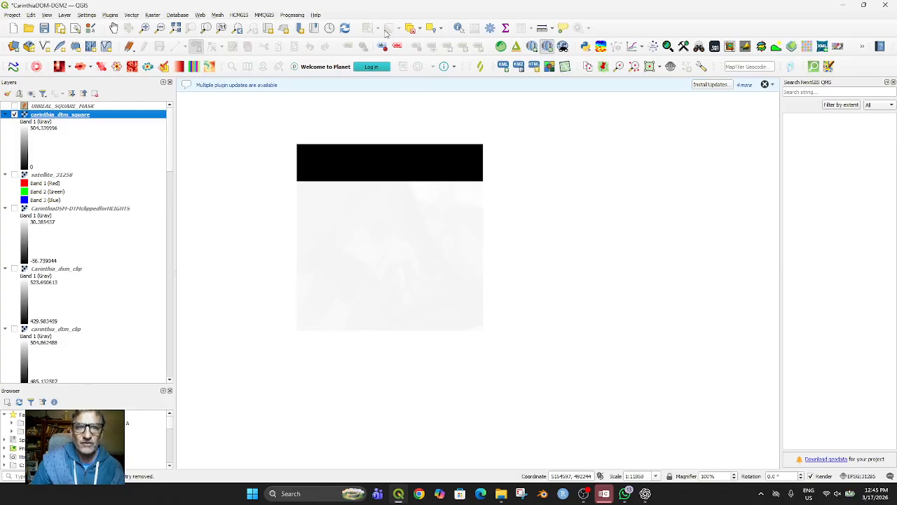
{"action": "left_click", "coordinate": [460, 29]}
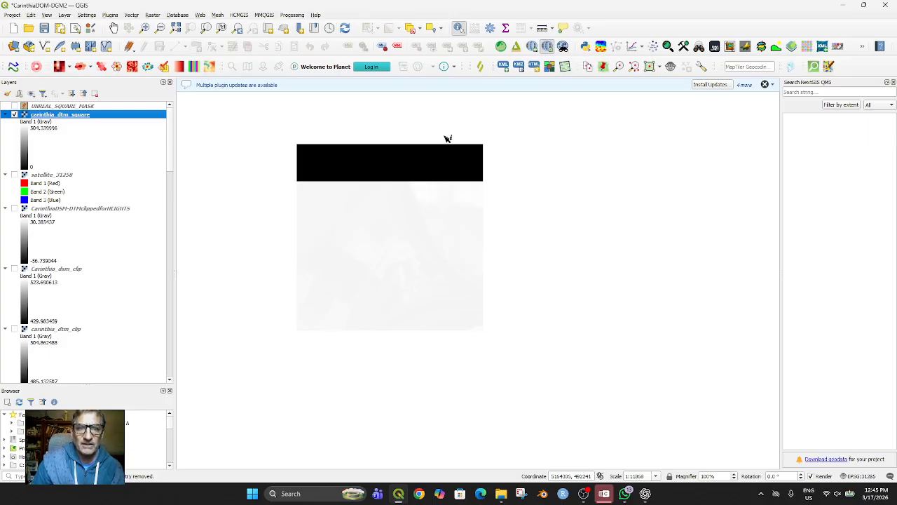
{"action": "left_click", "coordinate": [403, 228]}
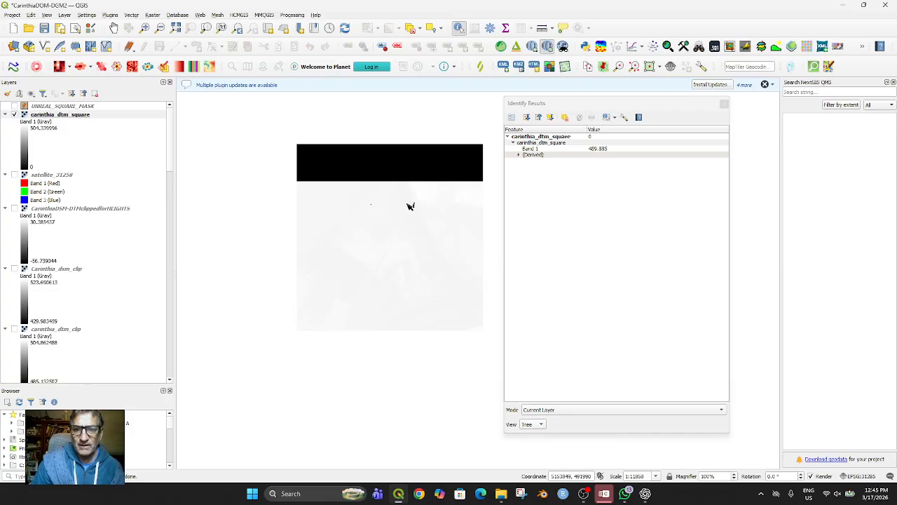
{"action": "left_click", "coordinate": [345, 208]}
{"action": "left_click", "coordinate": [439, 199]}
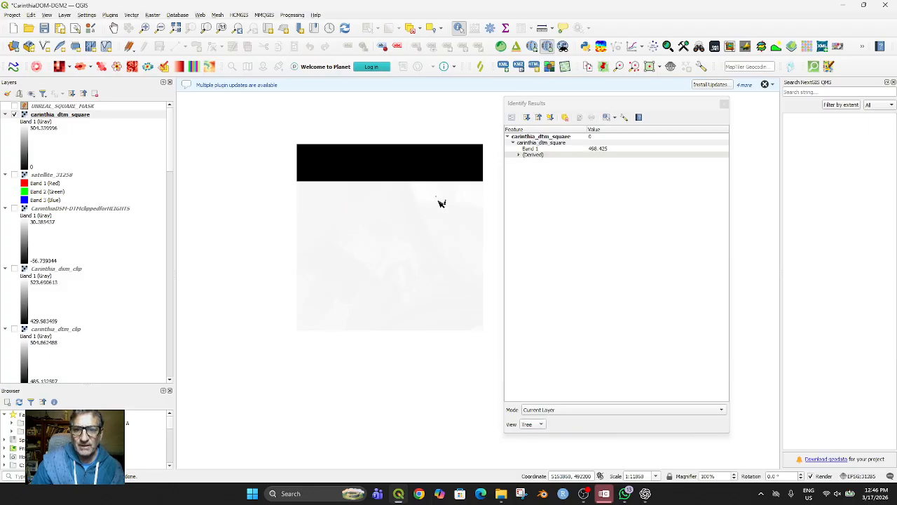
{"action": "left_click", "coordinate": [431, 198]}
Move the satellite_31258 layer above carinthia_dtm_square and make it visible.
{"action": "left_click_drag", "start_coordinate": [54, 175], "coordinate": [50, 110]}
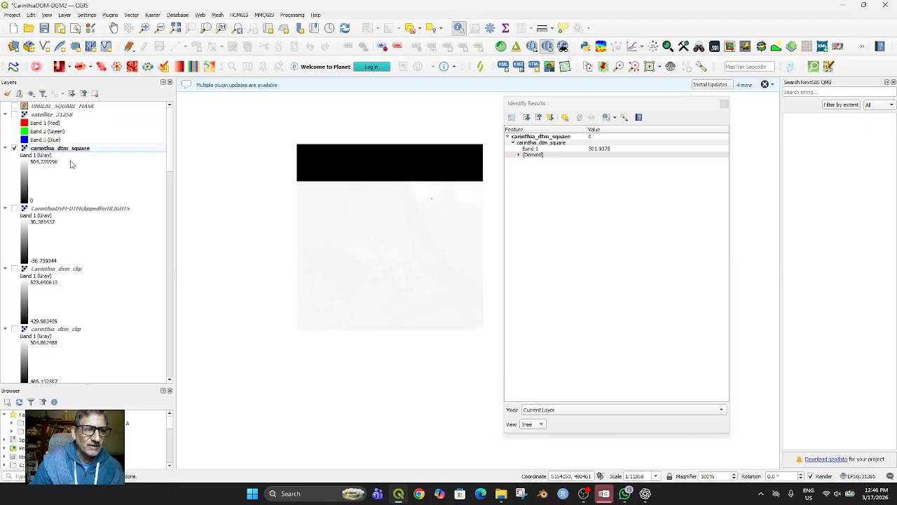
{"action": "left_click", "coordinate": [14, 115]}
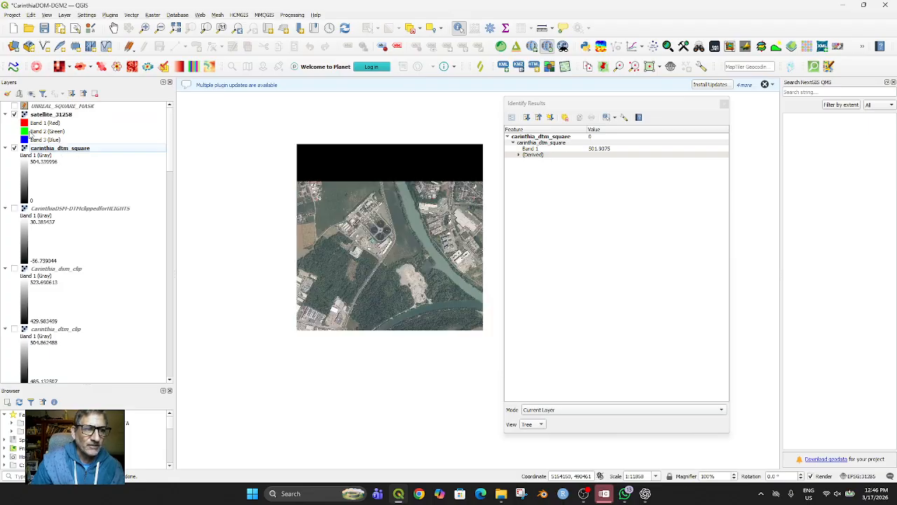
Identify carinthia_dtm_square's elevation at several spots under the satellite image and in the black strip, then close the results.
{"action": "left_click", "coordinate": [53, 150]}
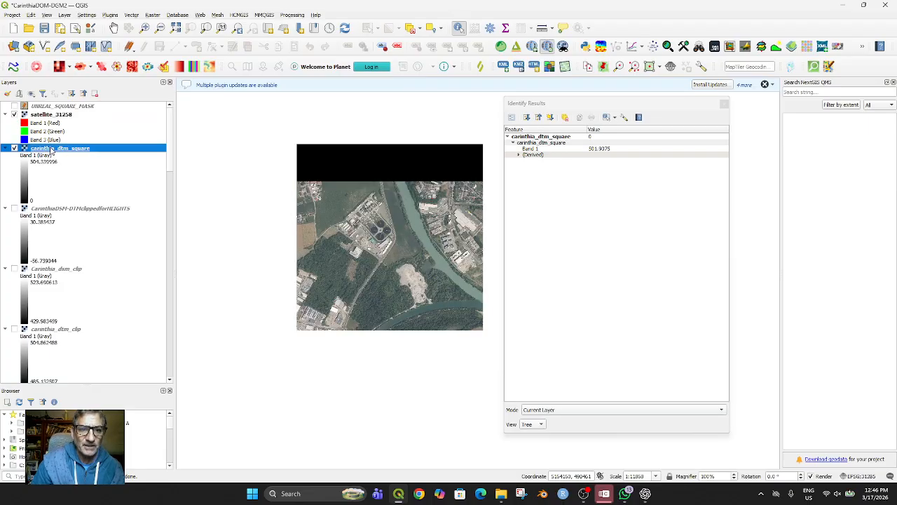
{"action": "left_click", "coordinate": [424, 234]}
{"action": "left_click", "coordinate": [460, 218]}
{"action": "left_click", "coordinate": [443, 214]}
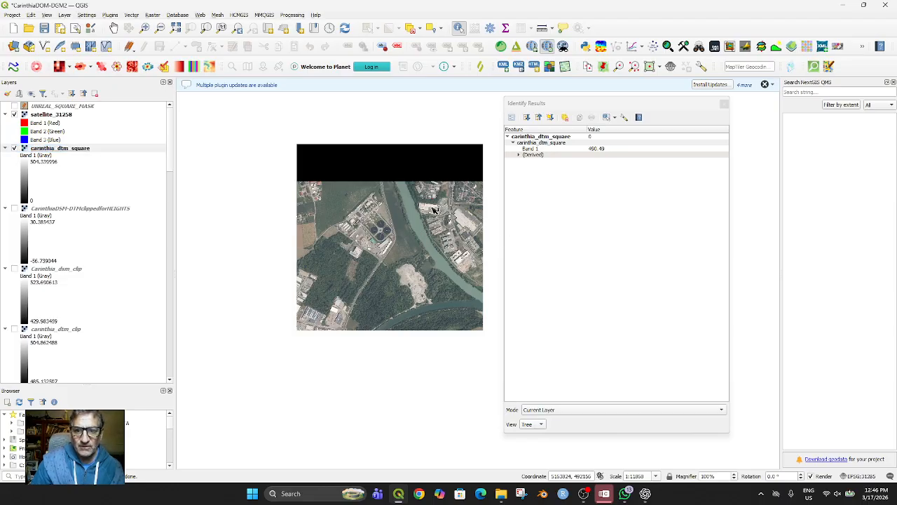
{"action": "left_click", "coordinate": [420, 167]}
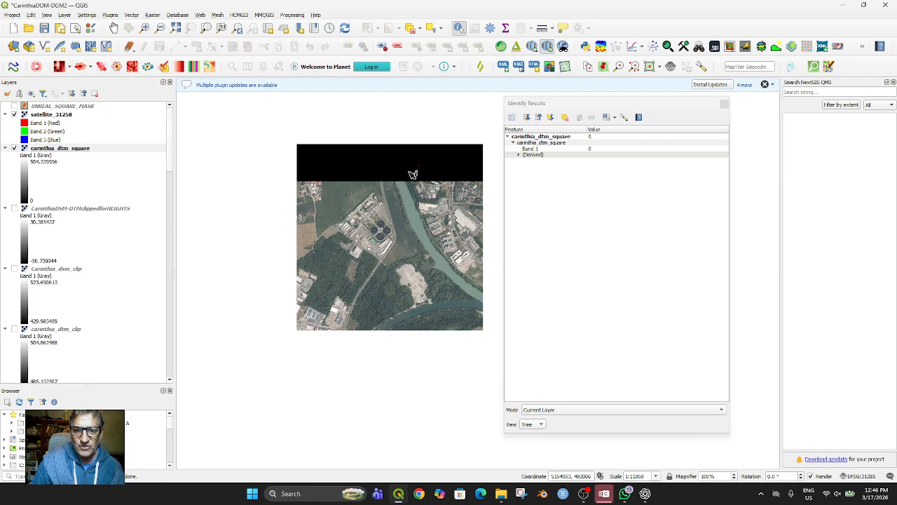
{"action": "left_click", "coordinate": [392, 237]}
{"action": "left_click", "coordinate": [420, 241]}
{"action": "left_click", "coordinate": [427, 215]}
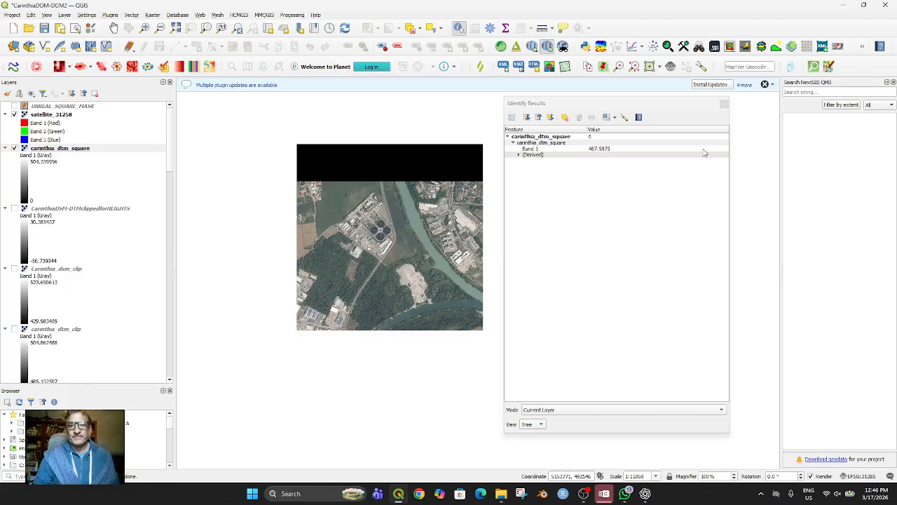
{"action": "left_click", "coordinate": [724, 103]}
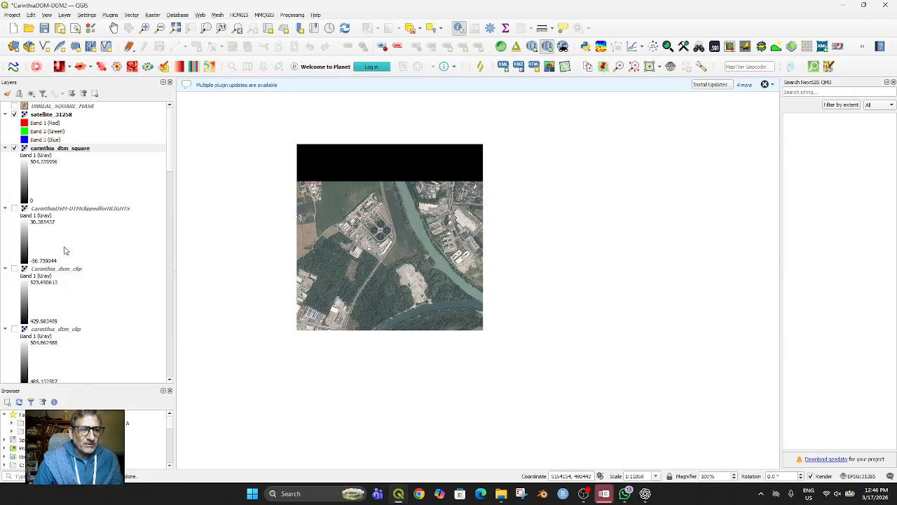
Show and select the carinthia_dtm_clip layer, and hide carinthia_dtm_square and satellite_31258.
{"action": "left_click", "coordinate": [14, 329]}
{"action": "left_click", "coordinate": [38, 330]}
{"action": "left_click", "coordinate": [14, 149]}
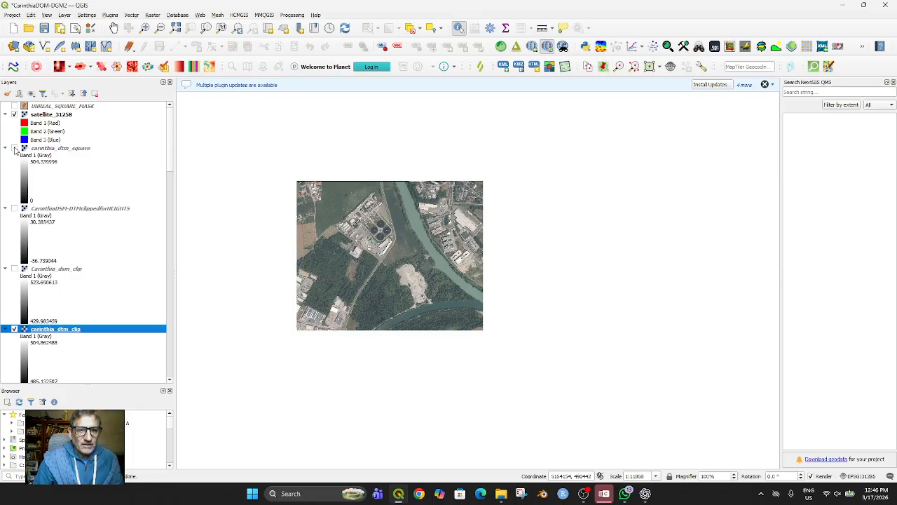
{"action": "left_click", "coordinate": [14, 114]}
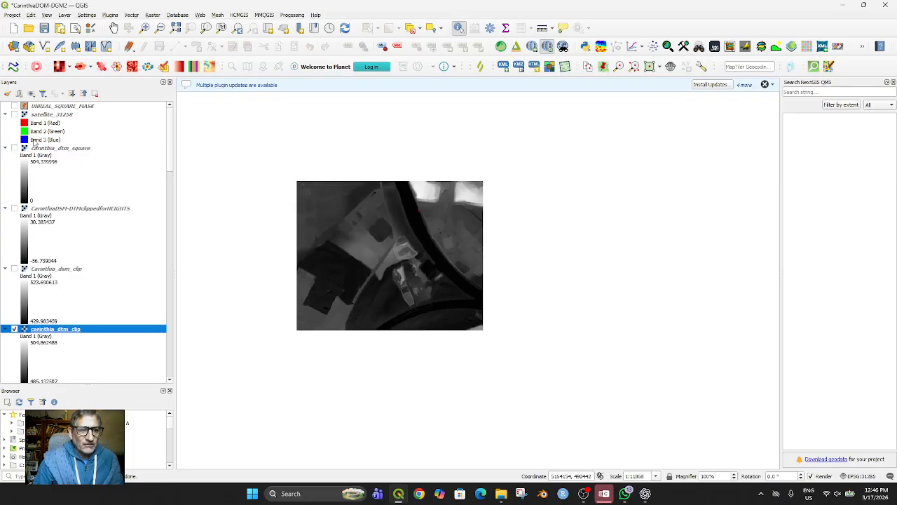
Reread ChatGPT's clipping step, and in QGIS open Clip Raster by Extent for carinthia_dtm_clip with the clipping extent calculated from that same layer.
{"action": "left_click", "coordinate": [645, 494]}
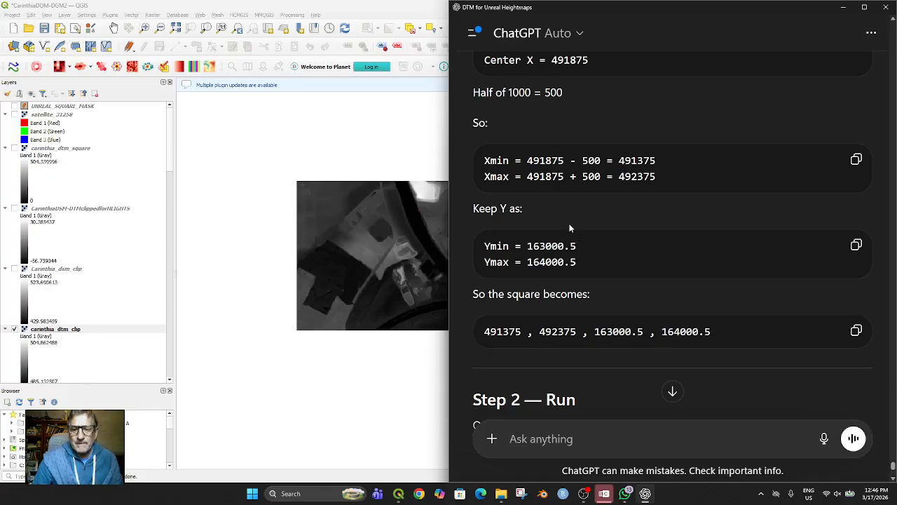
{"action": "scroll", "coordinate": [569, 226], "scroll_direction": "down", "scroll_amount": 2}
{"action": "scroll", "coordinate": [582, 259], "scroll_direction": "up", "scroll_amount": 2}
{"action": "scroll", "coordinate": [581, 263], "scroll_direction": "up", "scroll_amount": 6}
{"action": "scroll", "coordinate": [574, 269], "scroll_direction": "up", "scroll_amount": 2}
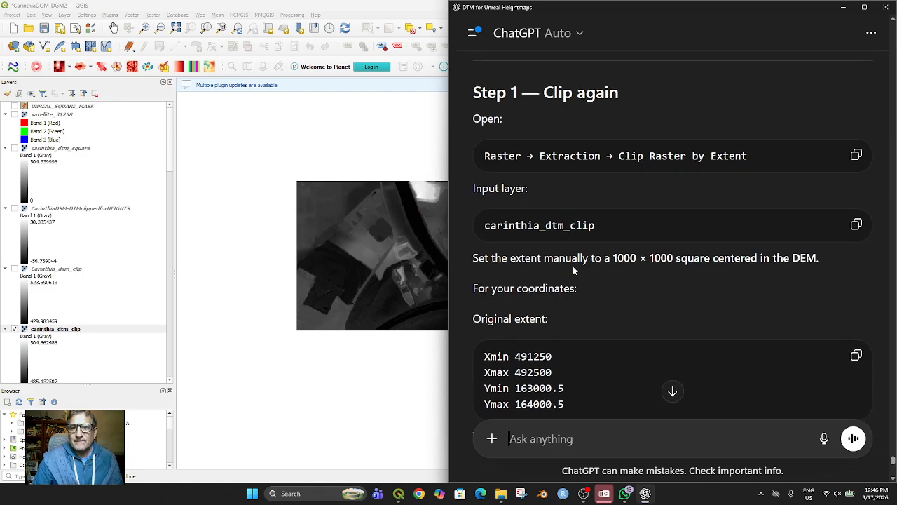
{"action": "left_click", "coordinate": [157, 15]}
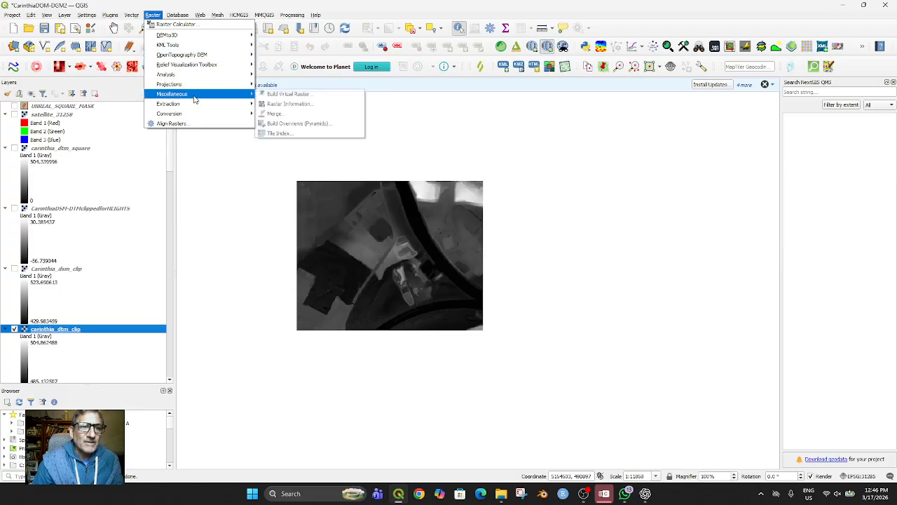
{"action": "mouse_move", "coordinate": [197, 103]}
{"action": "left_click", "coordinate": [279, 103]}
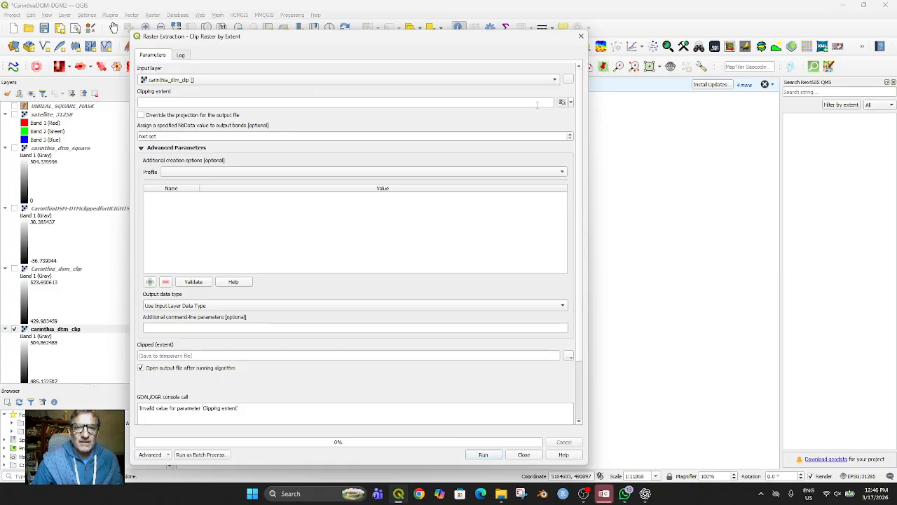
{"action": "left_click", "coordinate": [571, 104]}
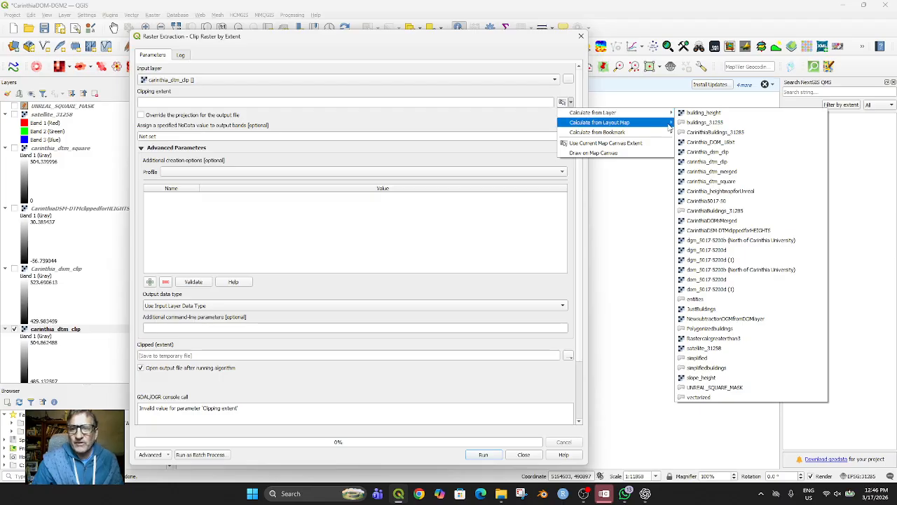
{"action": "mouse_move", "coordinate": [652, 113]}
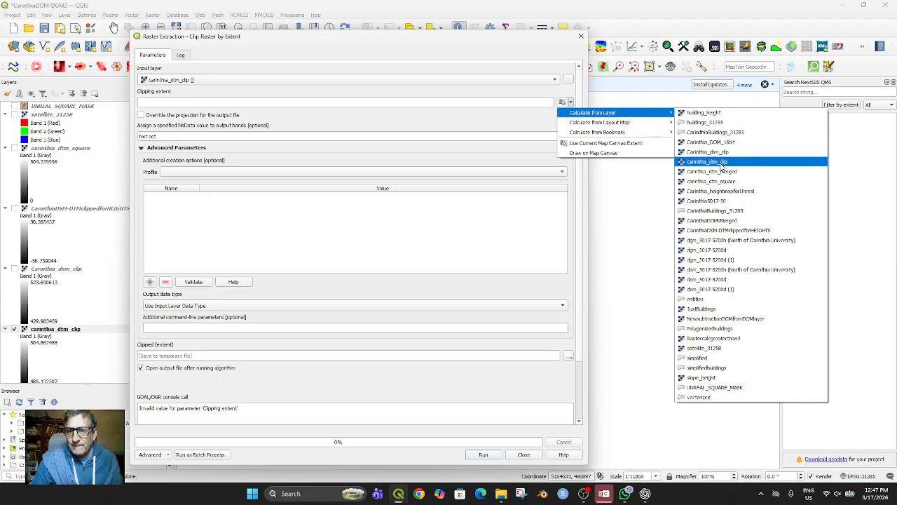
{"action": "left_click", "coordinate": [722, 163]}
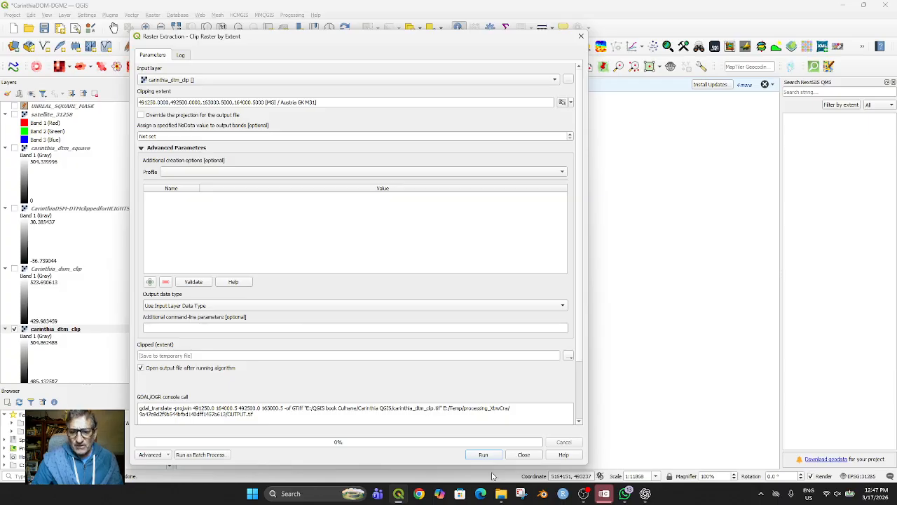
Review ChatGPT's centered-square calculation and copy its Xmin of 491375 over the first value of the QGIS clipping extent.
{"action": "left_click", "coordinate": [645, 493]}
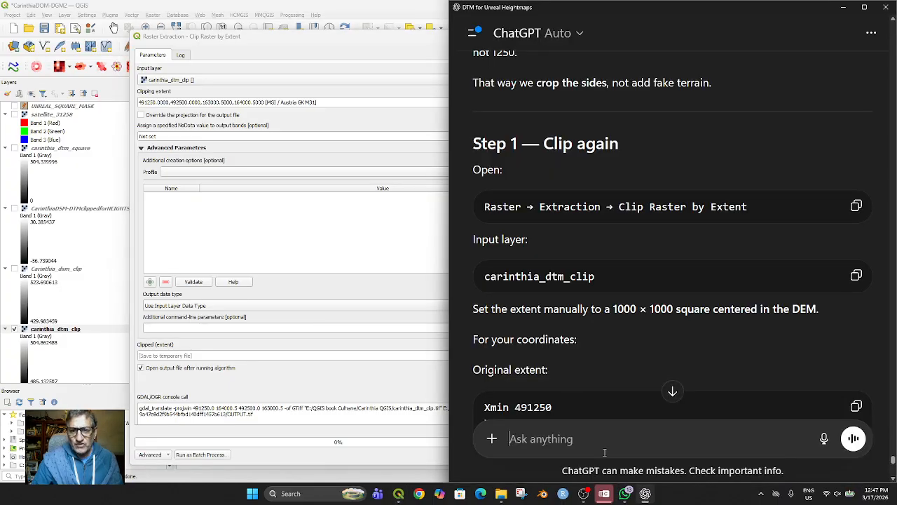
{"action": "scroll", "coordinate": [540, 258], "scroll_direction": "down", "scroll_amount": 1}
{"action": "scroll", "coordinate": [537, 262], "scroll_direction": "down", "scroll_amount": 1}
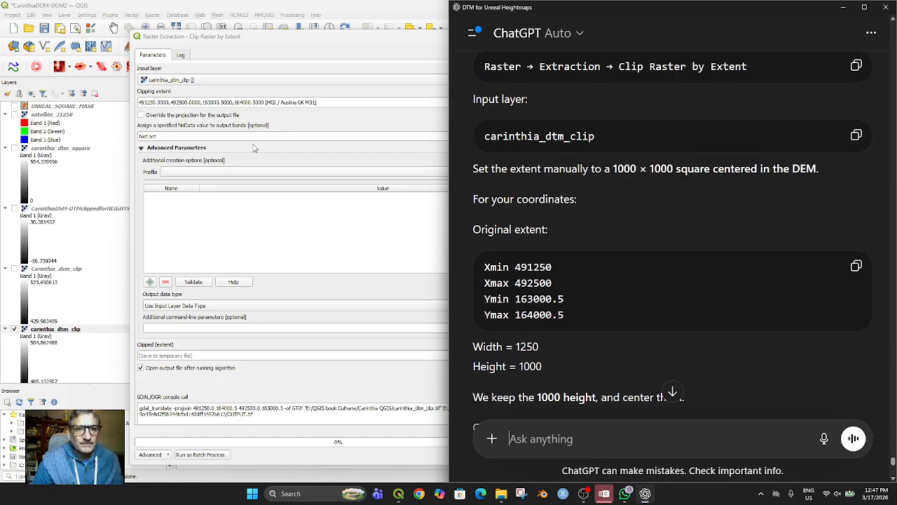
{"action": "scroll", "coordinate": [520, 280], "scroll_direction": "down", "scroll_amount": 1}
{"action": "scroll", "coordinate": [519, 281], "scroll_direction": "down", "scroll_amount": 2}
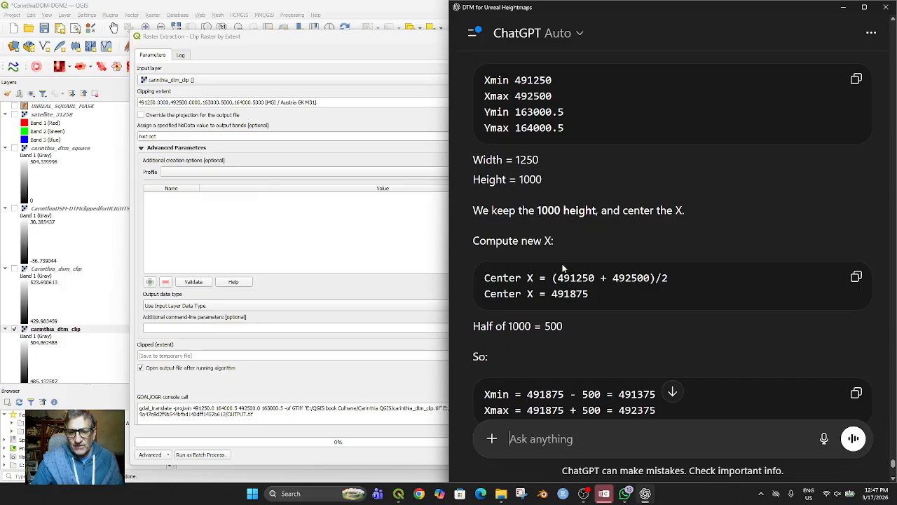
{"action": "scroll", "coordinate": [567, 270], "scroll_direction": "down", "scroll_amount": 3}
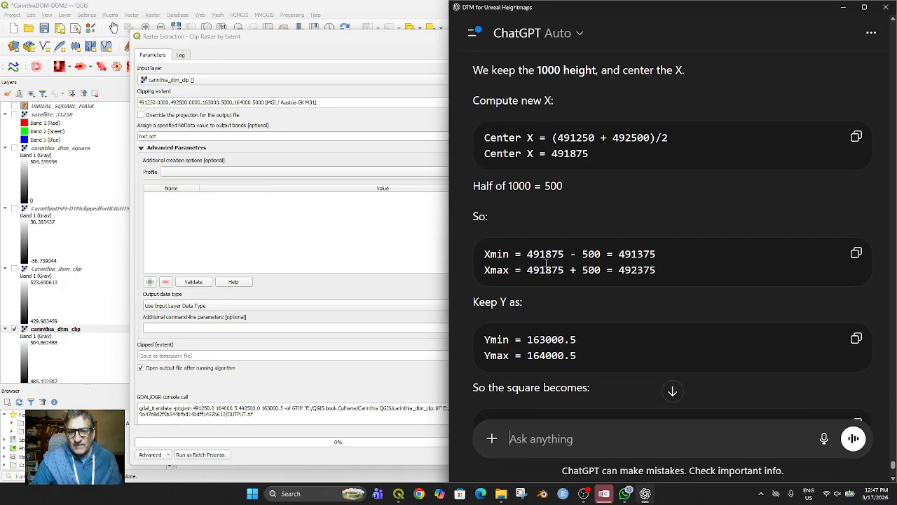
{"action": "double_click", "coordinate": [663, 256]}
{"action": "key", "text": "ctrl+c"}
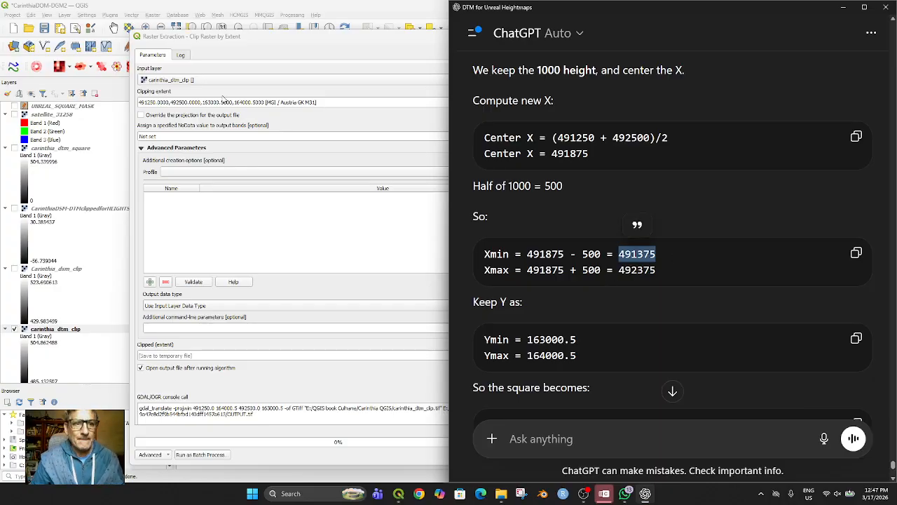
{"action": "left_click", "coordinate": [150, 103]}
{"action": "left_click_drag", "start_coordinate": [139, 102], "coordinate": [157, 104]}
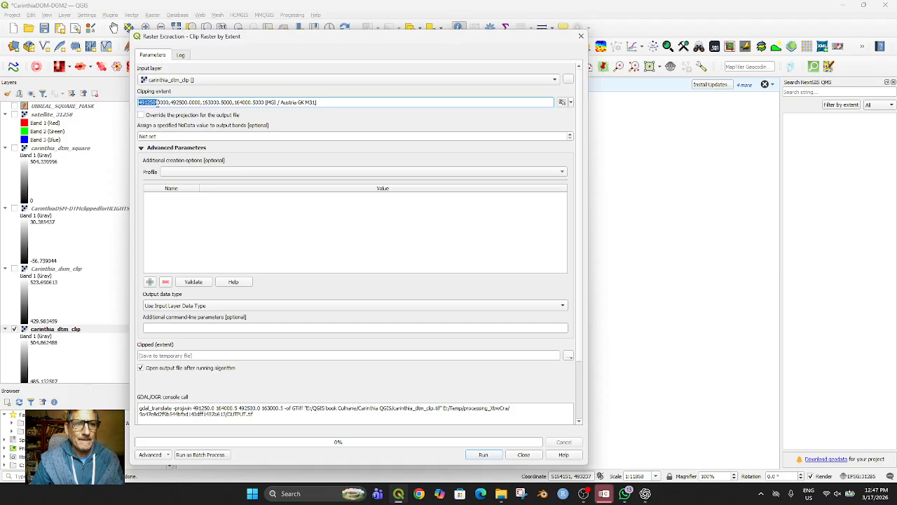
{"action": "key", "text": "ctrl+v"}
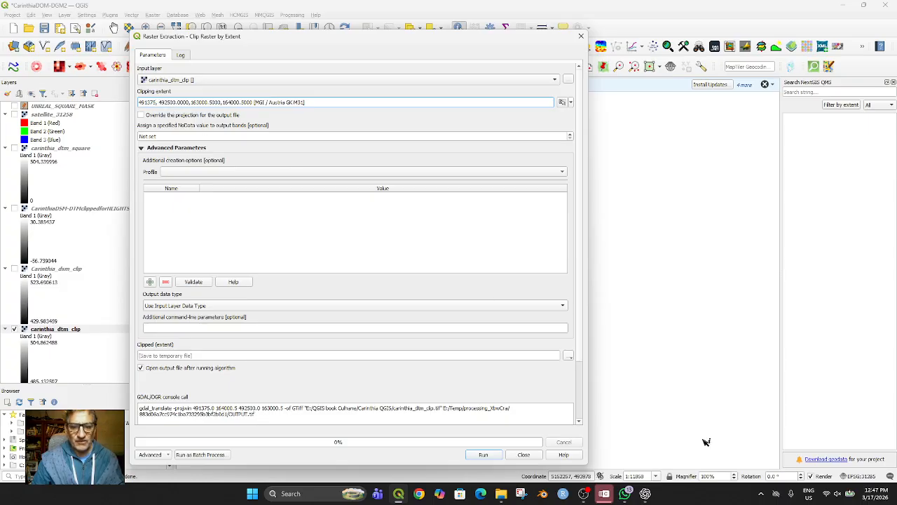
Copy ChatGPT's Xmax of 492375 and enter it in place of the second value of the QGIS clipping extent.
{"action": "left_click", "coordinate": [645, 493]}
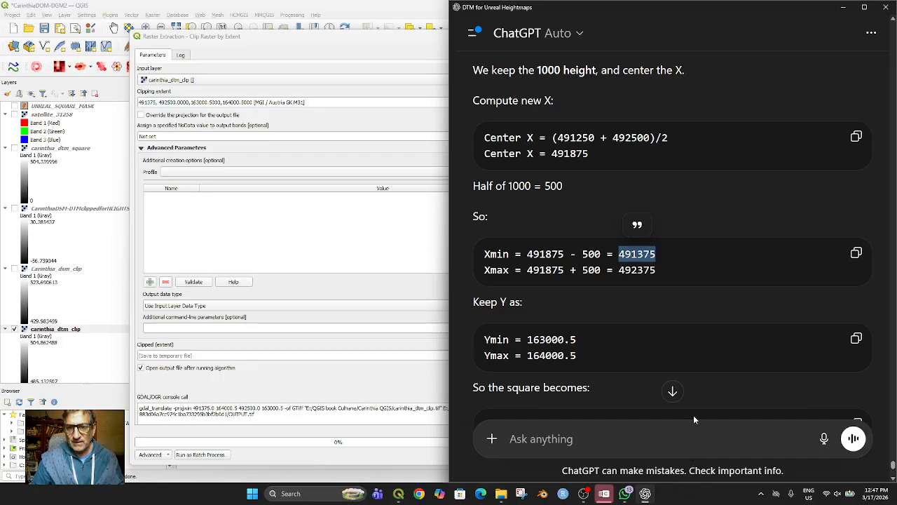
{"action": "double_click", "coordinate": [632, 273]}
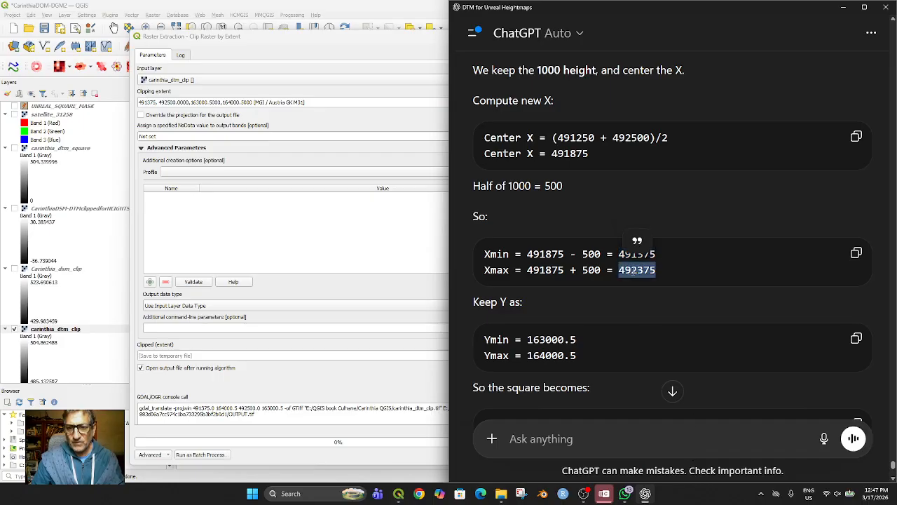
{"action": "left_click", "coordinate": [647, 284]}
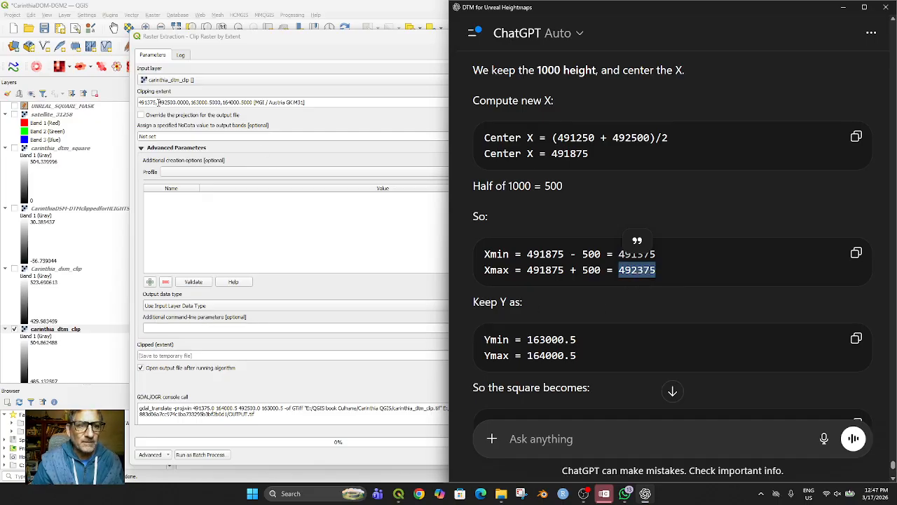
{"action": "left_click_drag", "start_coordinate": [158, 102], "coordinate": [175, 103]}
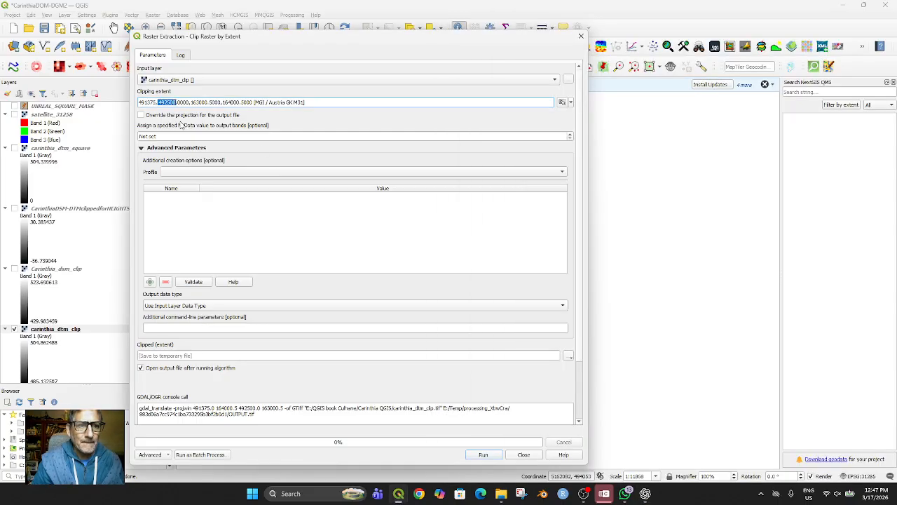
{"action": "left_click_drag", "start_coordinate": [188, 102], "coordinate": [160, 102]}
{"action": "type", "text": "4923750"}
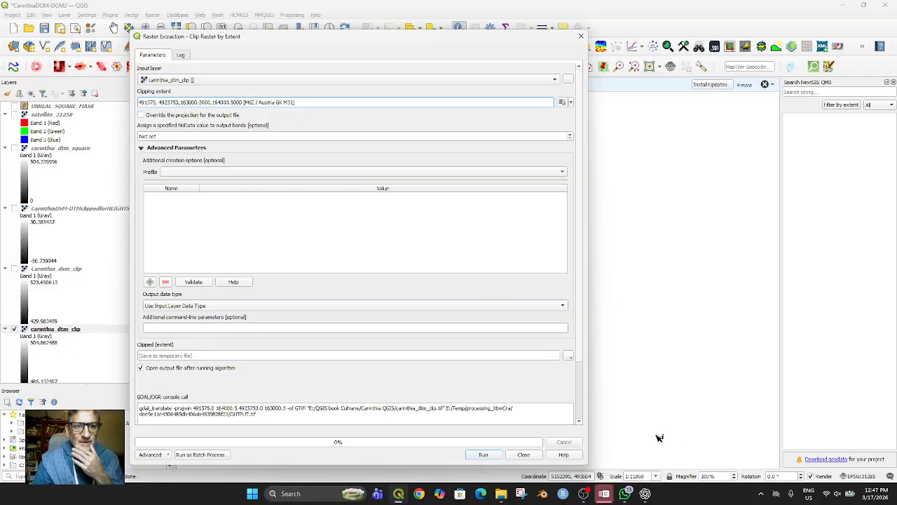
Copy the output name carinthia_dtm_square_centered.tif from ChatGPT and set it as the clip's output file in the Carinthia QGIS folder.
{"action": "left_click", "coordinate": [646, 494]}
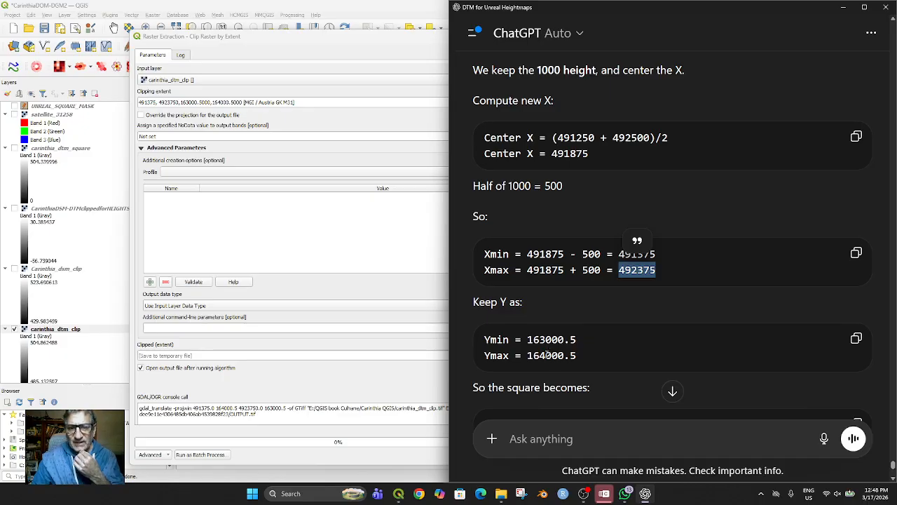
{"action": "scroll", "coordinate": [521, 361], "scroll_direction": "down", "scroll_amount": 5}
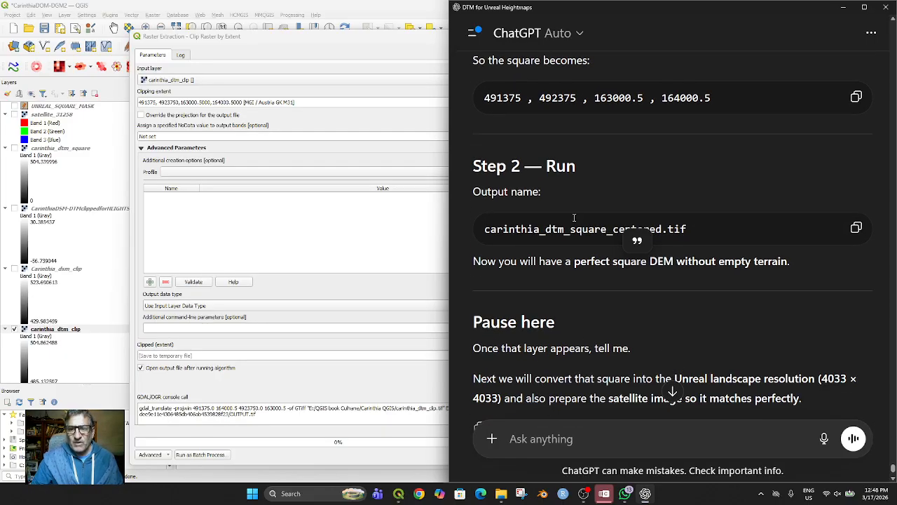
{"action": "left_click", "coordinate": [856, 228]}
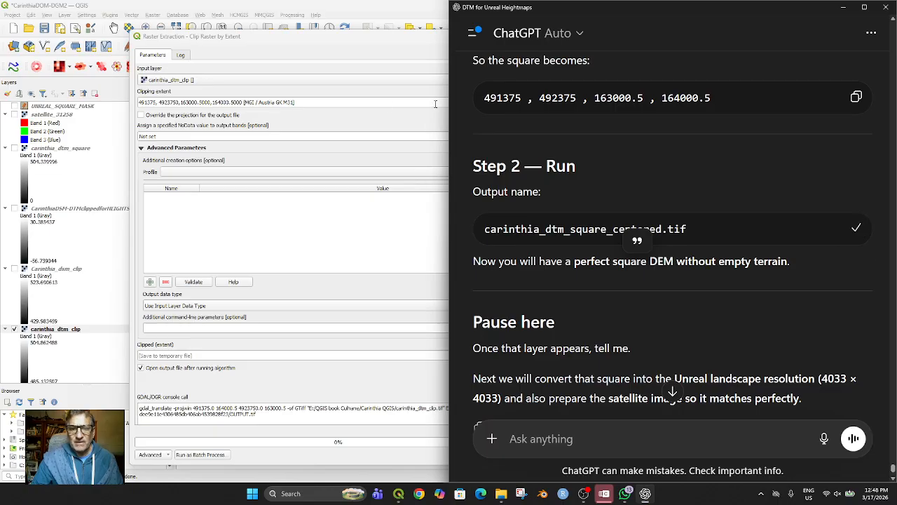
{"action": "left_click", "coordinate": [315, 99]}
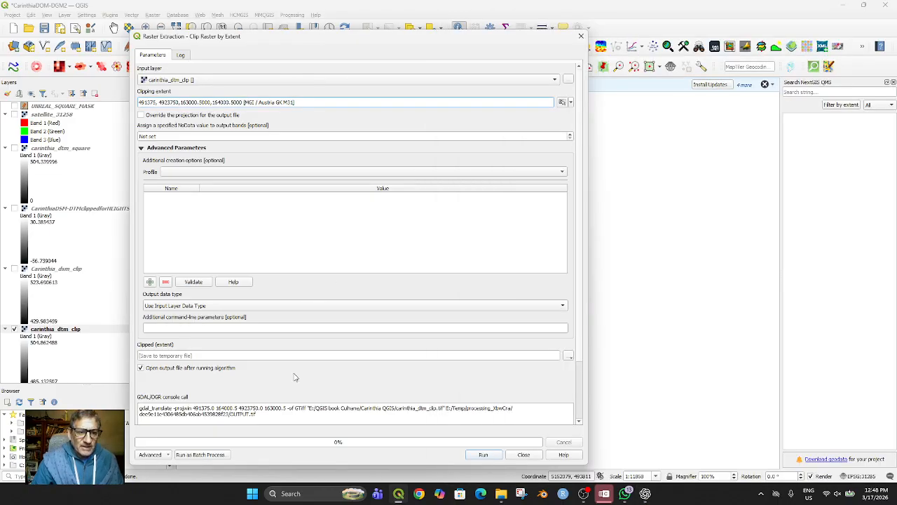
{"action": "left_click", "coordinate": [568, 358]}
{"action": "left_click", "coordinate": [600, 376]}
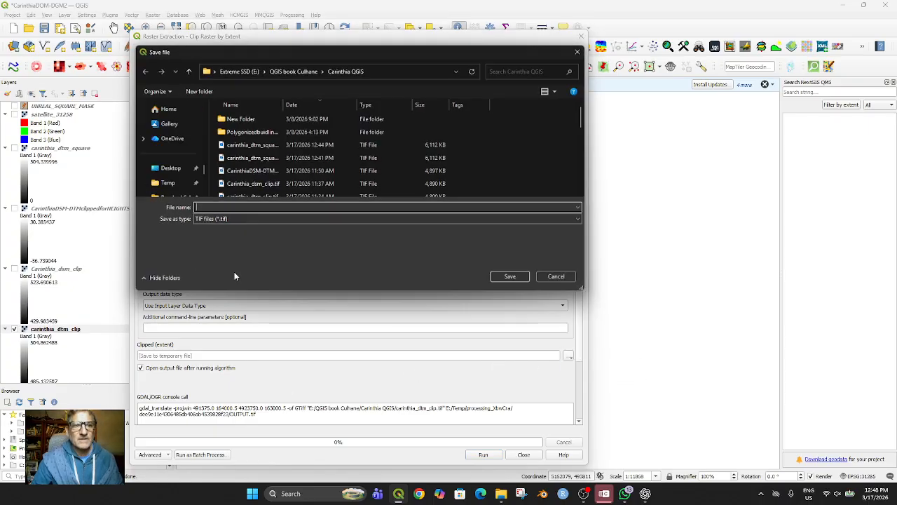
{"action": "key", "text": "ctrl+v"}
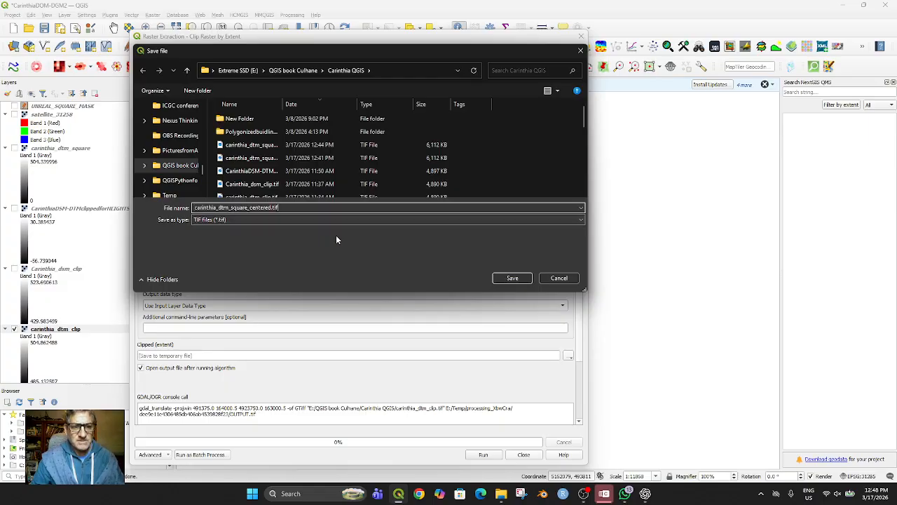
{"action": "left_click", "coordinate": [512, 279]}
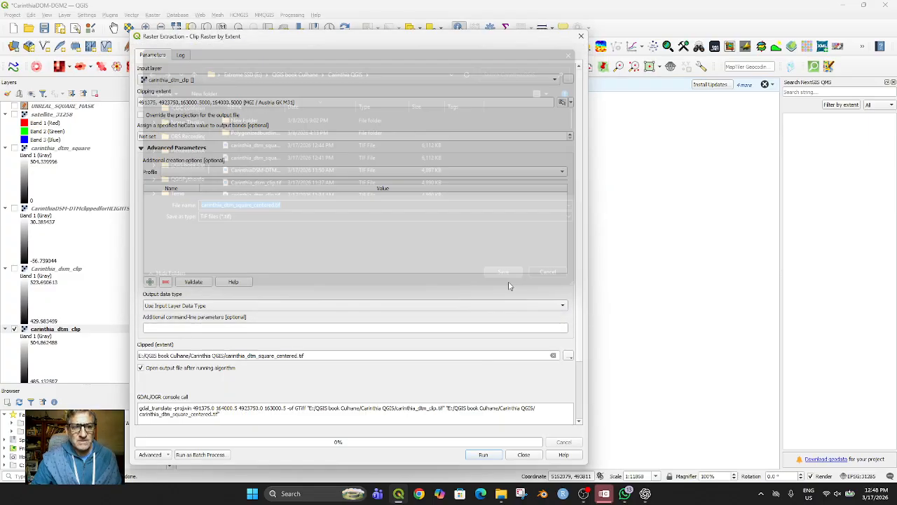
Run the clip by extent on carinthia_dtm_clip, close the dialog and look for the output in the layer list.
{"action": "scroll", "coordinate": [500, 377], "scroll_direction": "down", "scroll_amount": 2}
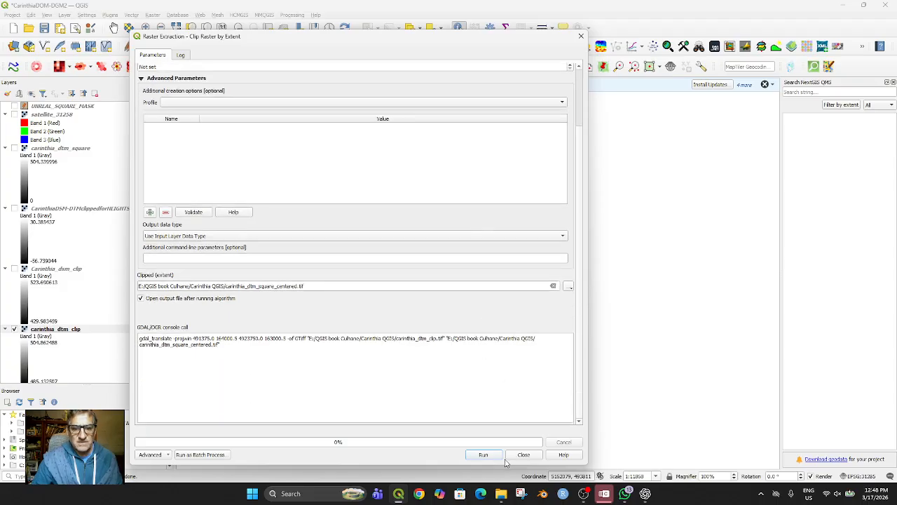
{"action": "left_click", "coordinate": [484, 455]}
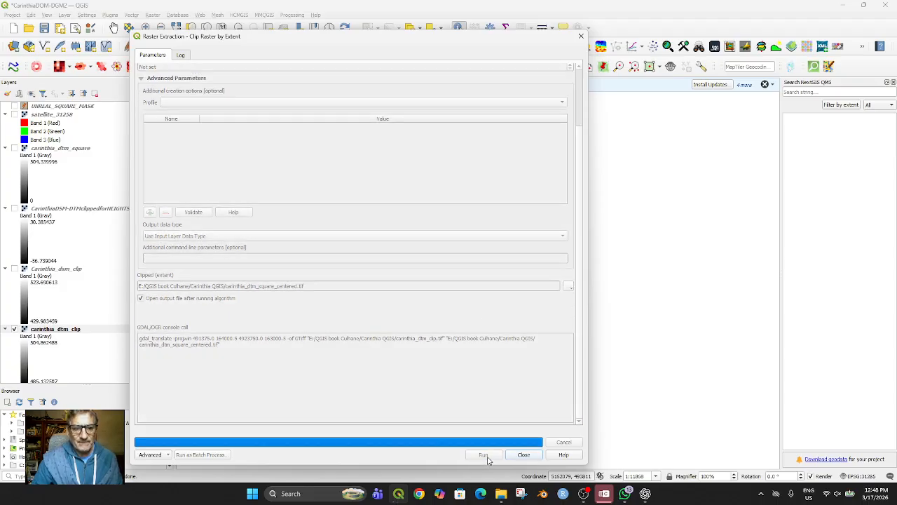
{"action": "left_click", "coordinate": [580, 36]}
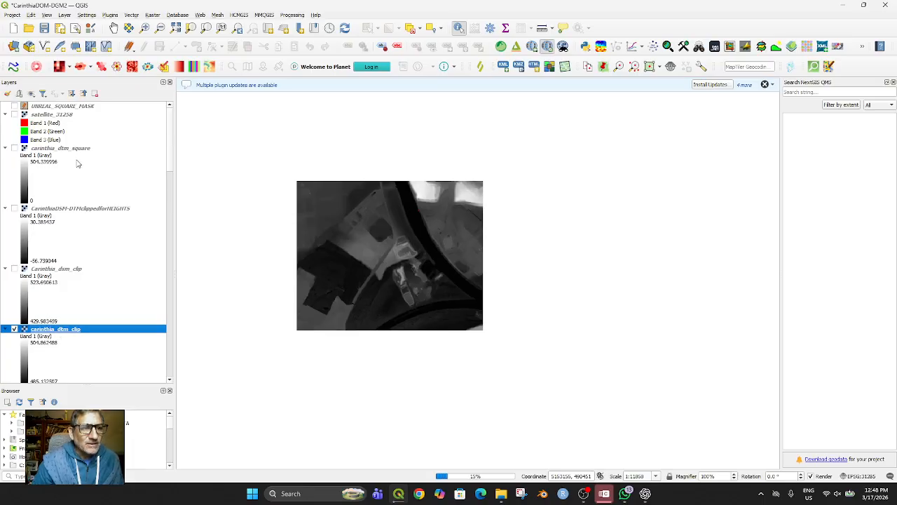
{"action": "scroll", "coordinate": [124, 297], "scroll_direction": "down", "scroll_amount": 2}
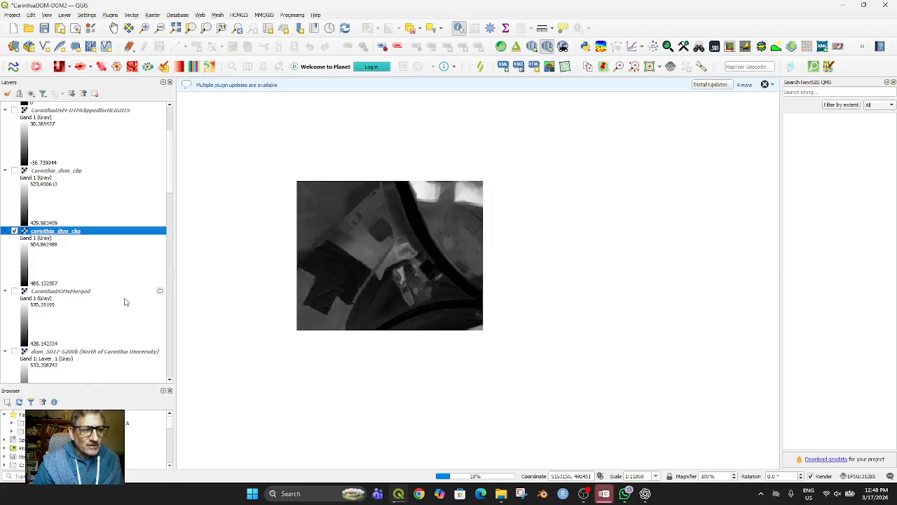
{"action": "scroll", "coordinate": [124, 301], "scroll_direction": "up", "scroll_amount": 1}
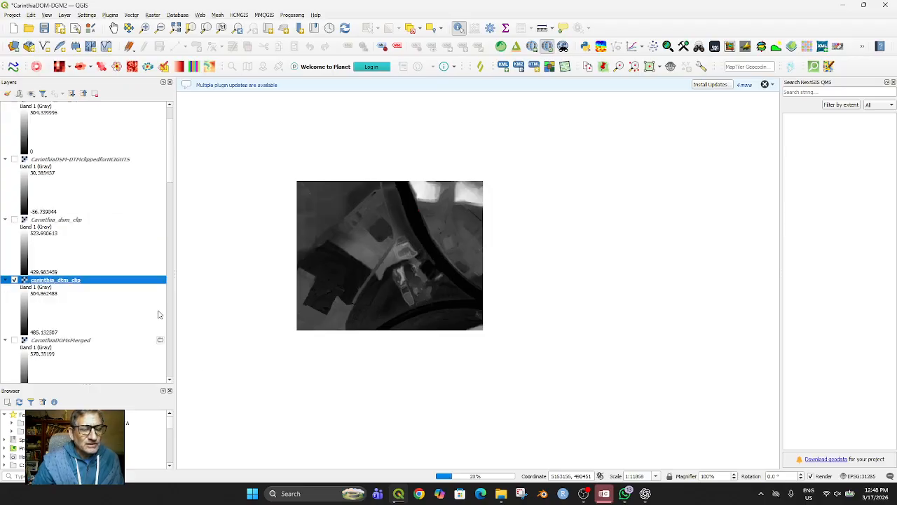
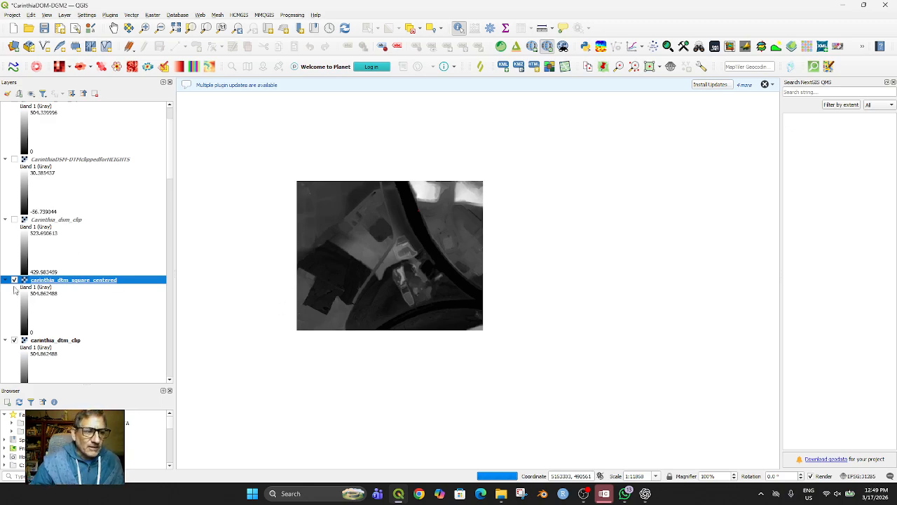
Hide carinthia_dtm_clip, show carinthia_dtm_square_centered on its own and zoom to that layer to inspect its extent.
{"action": "left_click", "coordinate": [14, 274]}
{"action": "left_click", "coordinate": [13, 280]}
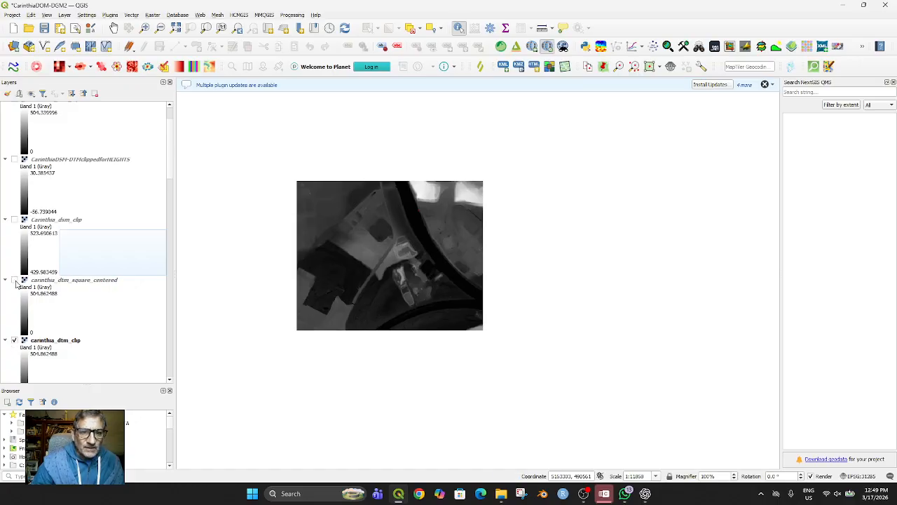
{"action": "left_click", "coordinate": [14, 340]}
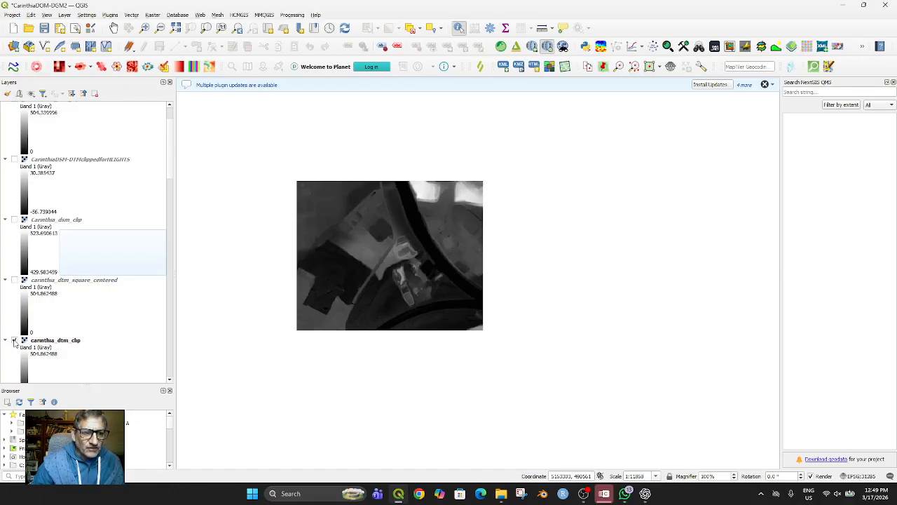
{"action": "left_click", "coordinate": [14, 280]}
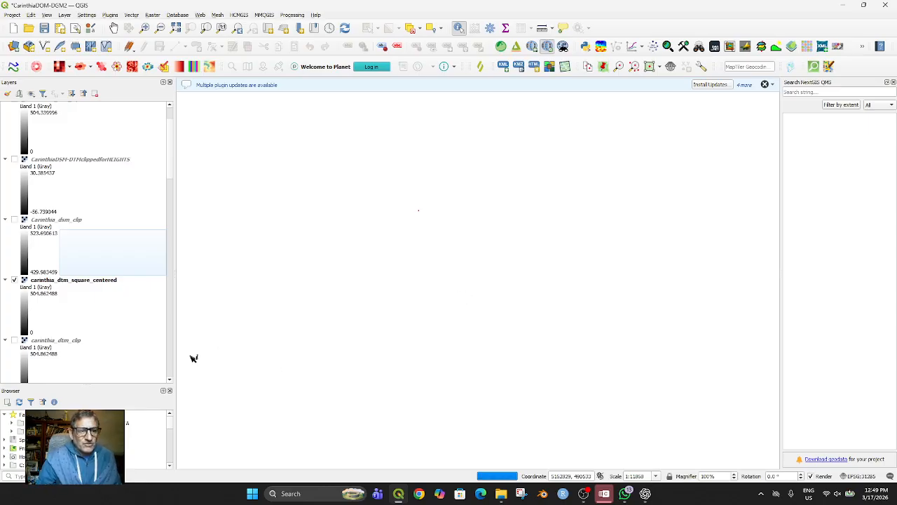
{"action": "left_click", "coordinate": [61, 282]}
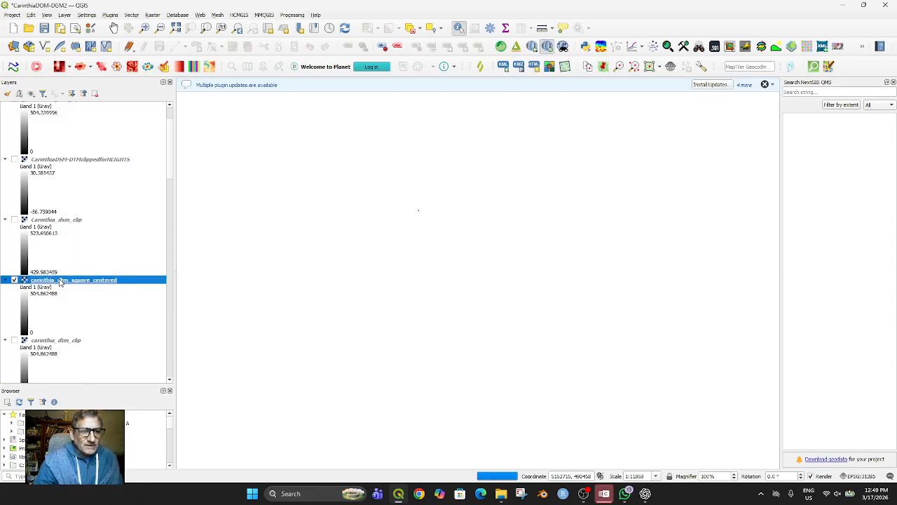
{"action": "left_click", "coordinate": [99, 283]}
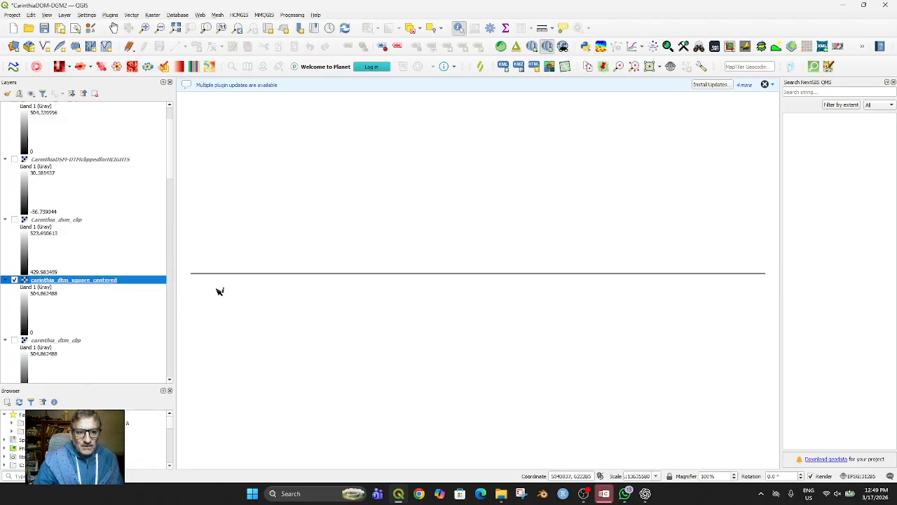
{"action": "scroll", "coordinate": [278, 290], "scroll_direction": "down", "scroll_amount": 2}
{"action": "scroll", "coordinate": [271, 311], "scroll_direction": "up", "scroll_amount": 2}
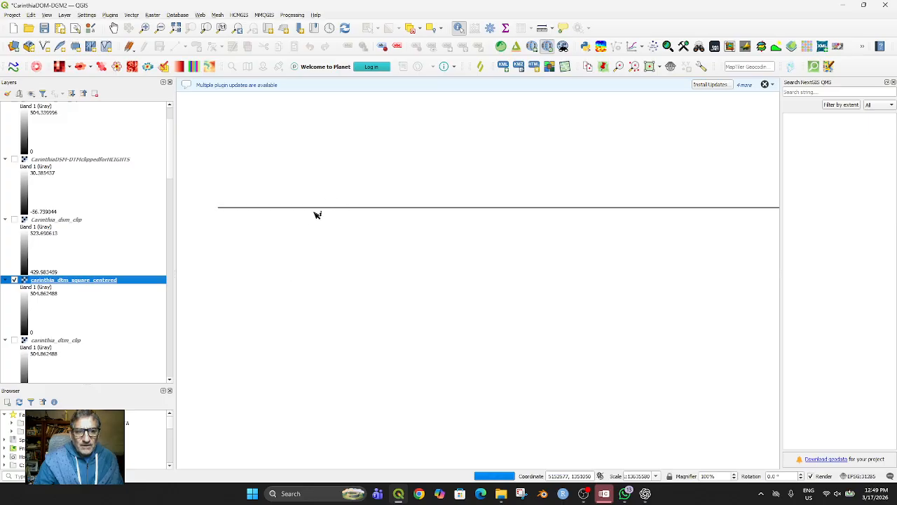
{"action": "scroll", "coordinate": [309, 235], "scroll_direction": "down", "scroll_amount": 3}
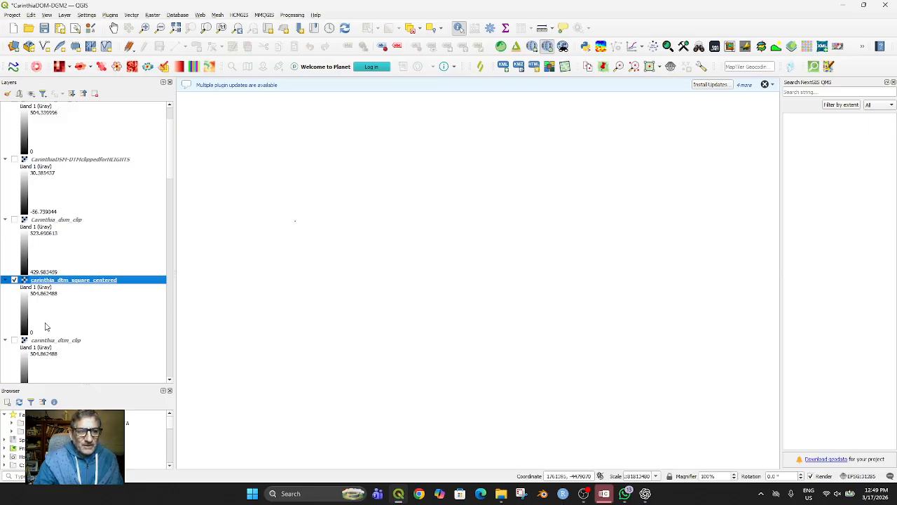
Show carinthia_dtm_clip again and compare it with carinthia_dtm_square_centered, zooming to each layer and toggling the centered one.
{"action": "left_click", "coordinate": [14, 341]}
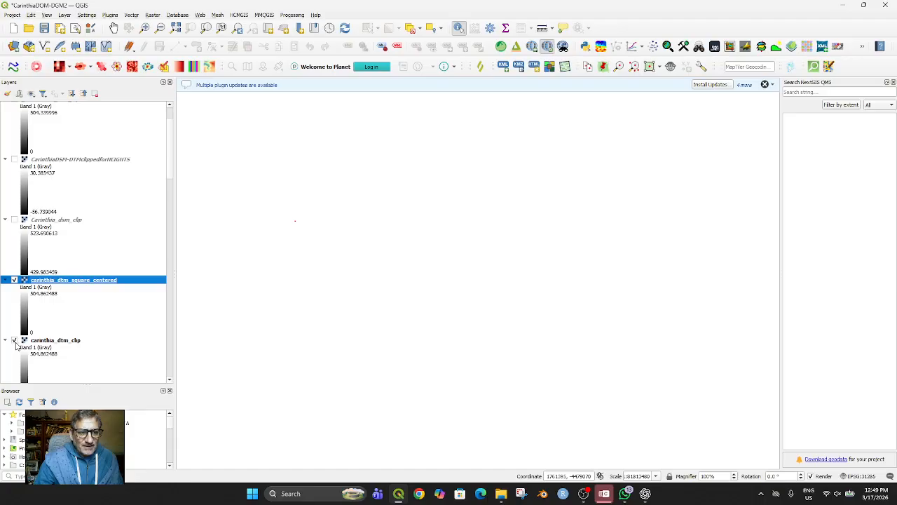
{"action": "right_click", "coordinate": [44, 342]}
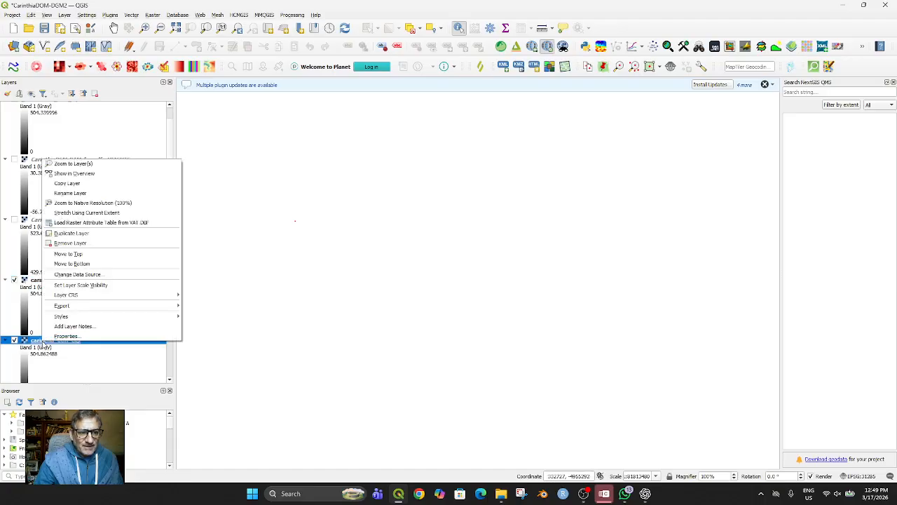
{"action": "left_click", "coordinate": [105, 164]}
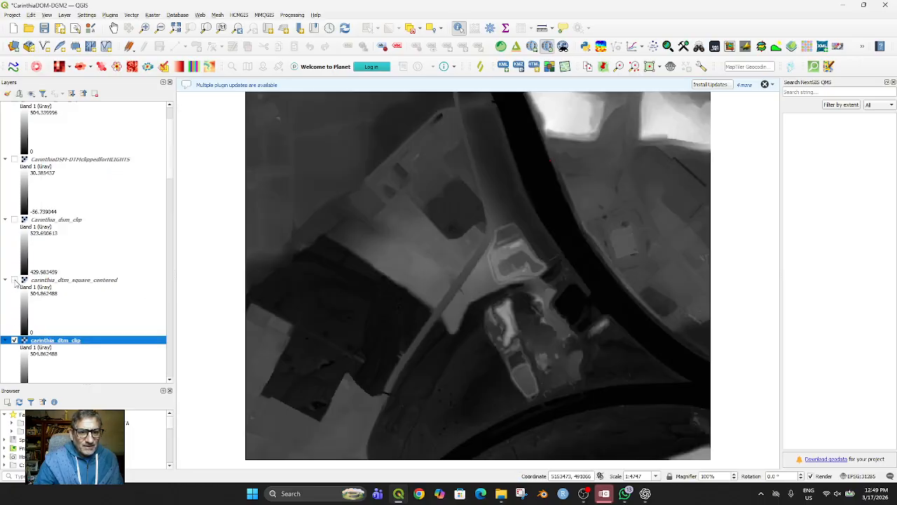
{"action": "left_click", "coordinate": [58, 284]}
{"action": "right_click", "coordinate": [57, 286]}
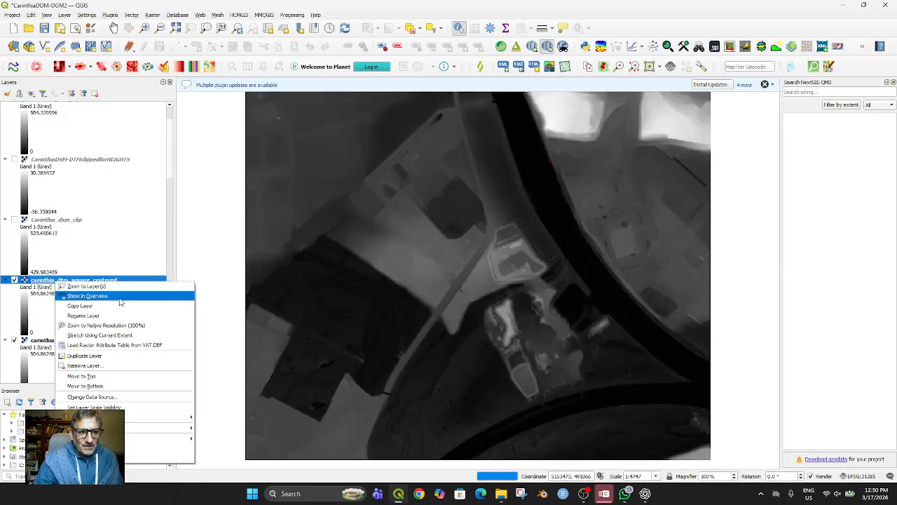
{"action": "left_click", "coordinate": [110, 289]}
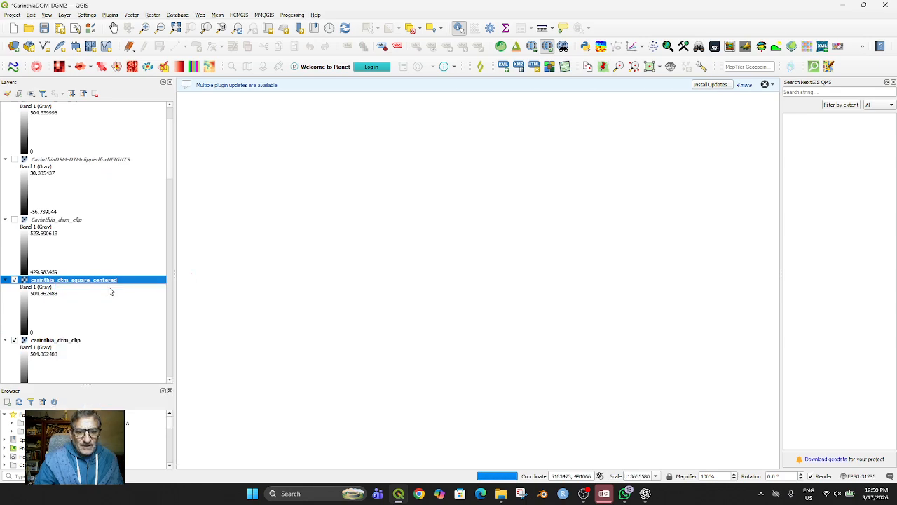
{"action": "left_click", "coordinate": [14, 280]}
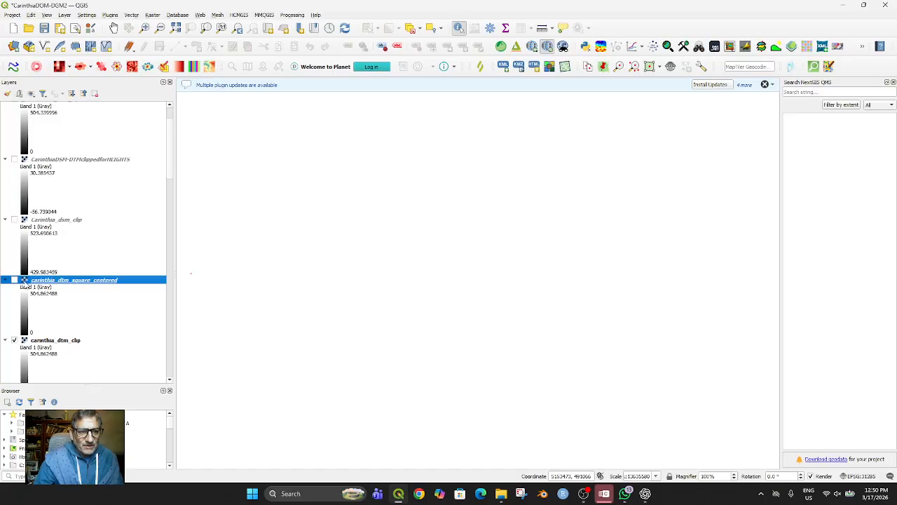
{"action": "left_click", "coordinate": [14, 280]}
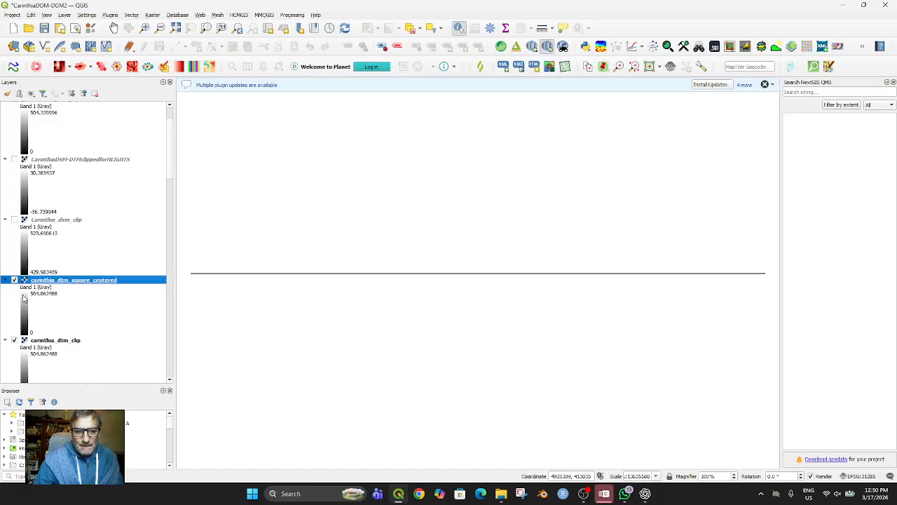
Remove the faulty carinthia_dtm_square_centered layer from the project and zoom back to carinthia_dtm_clip.
{"action": "right_click", "coordinate": [42, 283]}
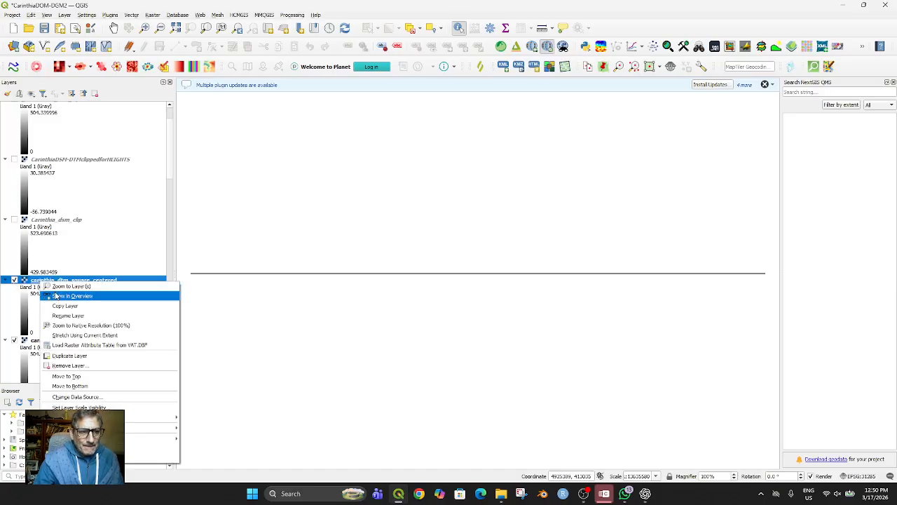
{"action": "left_click", "coordinate": [90, 365]}
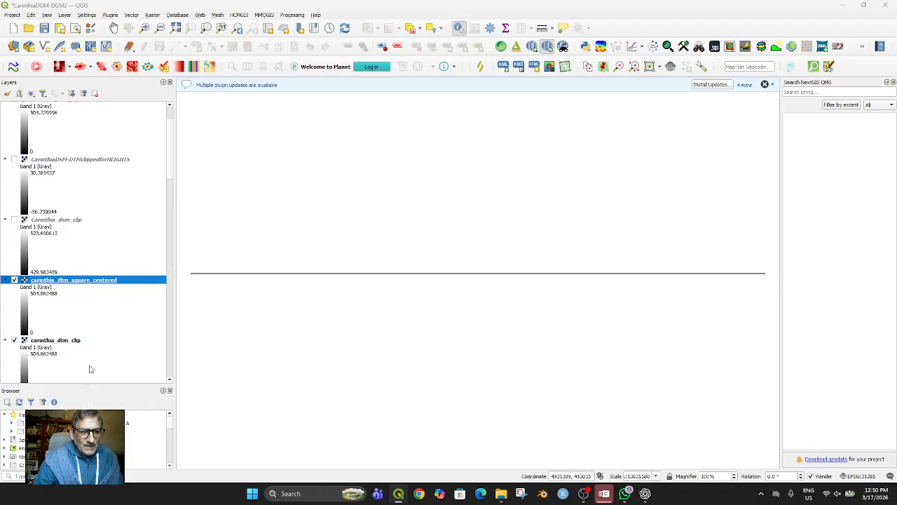
{"action": "left_click", "coordinate": [426, 256]}
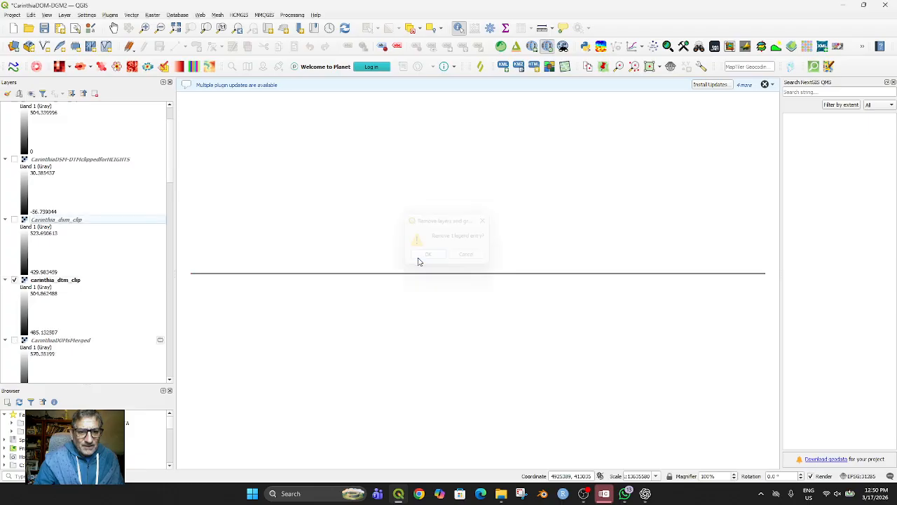
{"action": "left_click", "coordinate": [56, 282]}
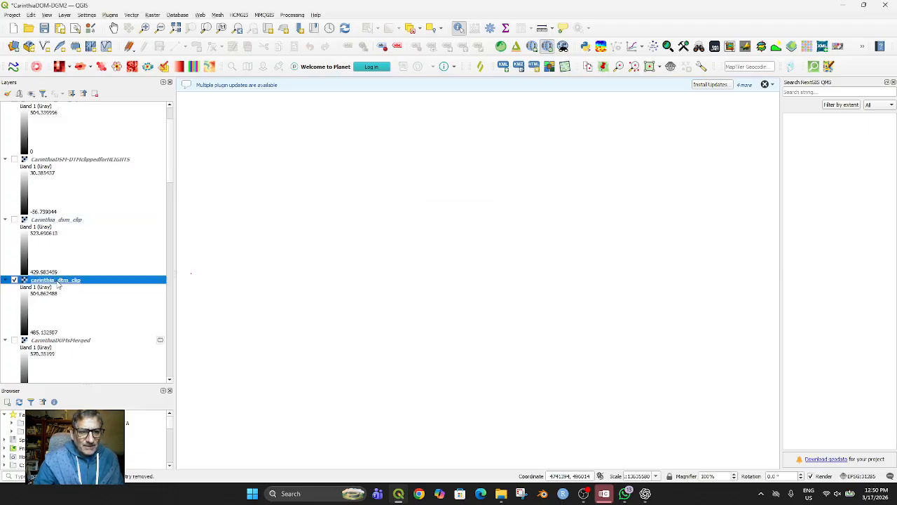
{"action": "right_click", "coordinate": [59, 283]}
{"action": "left_click", "coordinate": [65, 286]}
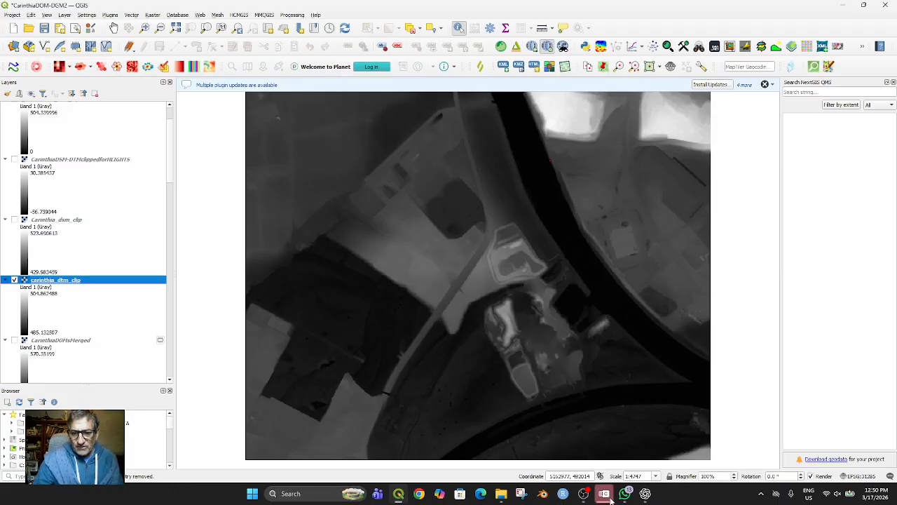
{"action": "mouse_move", "coordinate": [645, 493]}
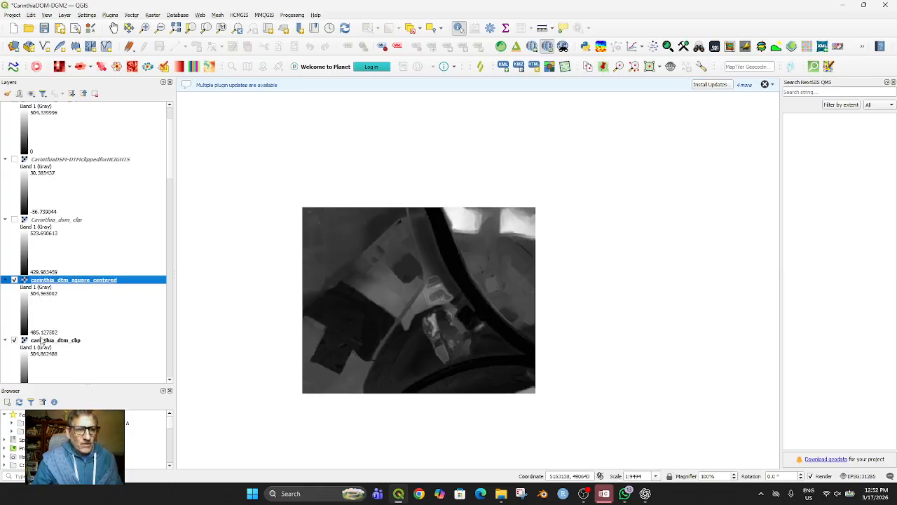
Toggle carinthia_dtm_clip to compare it with the new carinthia_dtm_square_centered layer, leaving only the centered square shown.
{"action": "left_click", "coordinate": [14, 340]}
{"action": "left_click", "coordinate": [14, 340]}
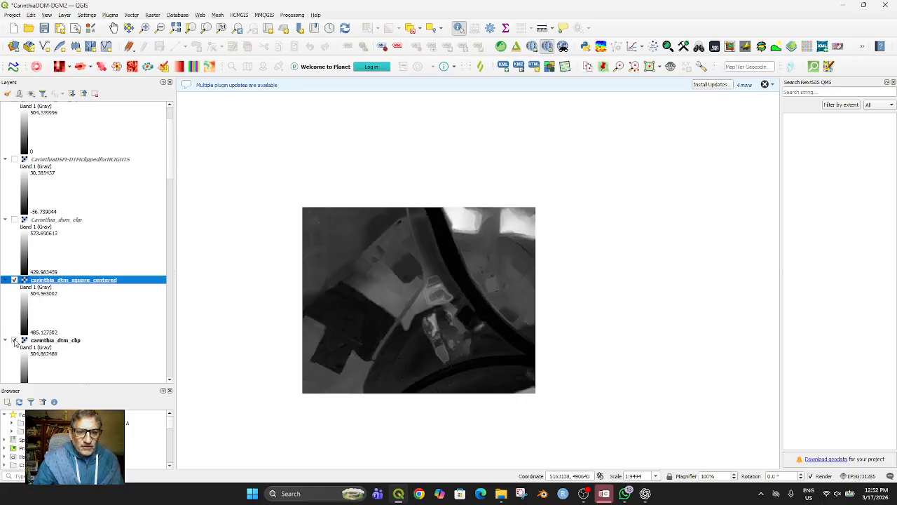
{"action": "left_click", "coordinate": [14, 340]}
{"action": "left_click", "coordinate": [14, 340]}
{"action": "left_click", "coordinate": [14, 340]}
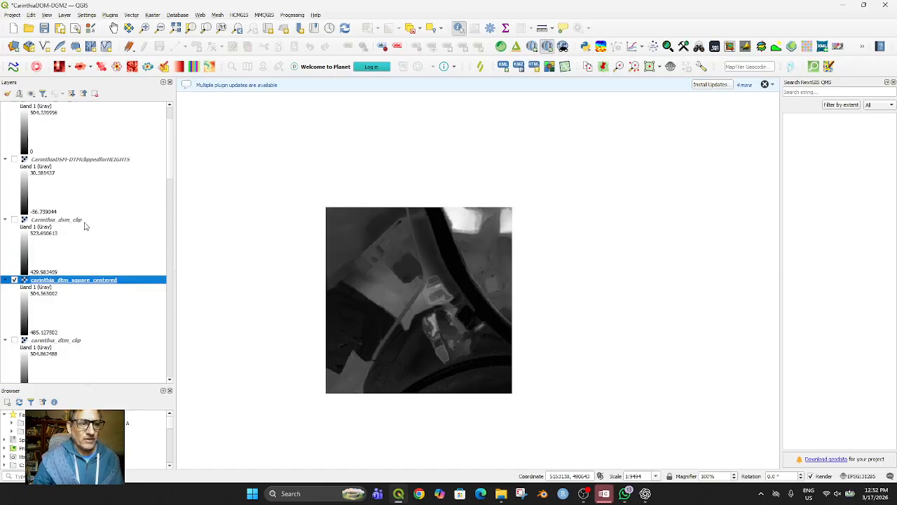
Show Carinthia_dsm_clip and set up Clip Raster by Extent on it, taking the clipping extent from the carinthia_dtm_square_centered layer.
{"action": "left_click", "coordinate": [14, 221]}
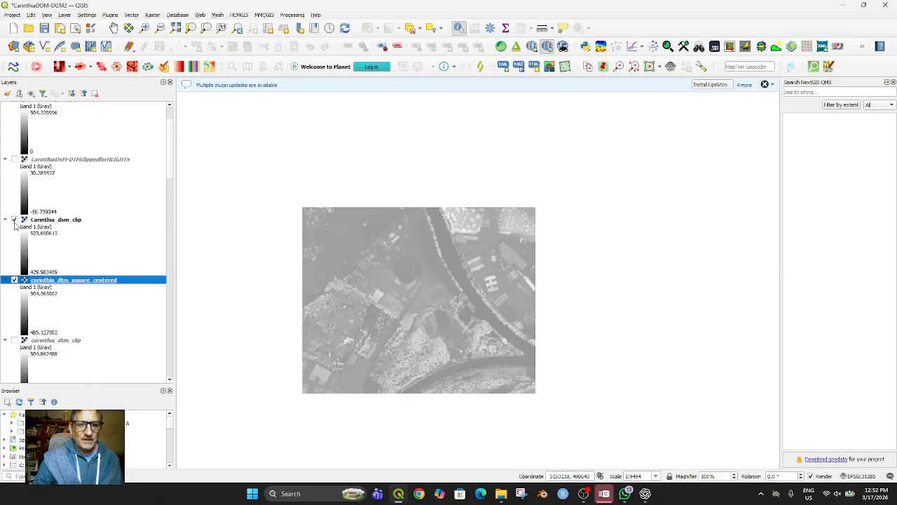
{"action": "left_click", "coordinate": [56, 221]}
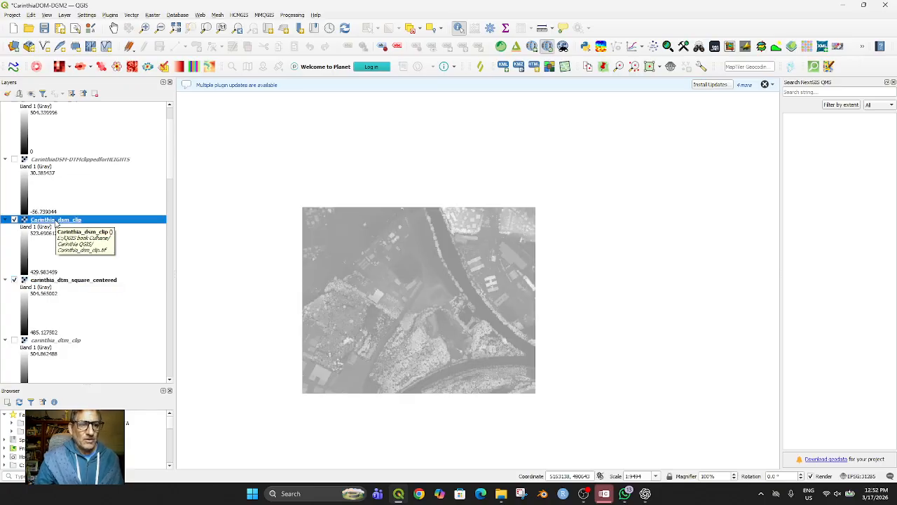
{"action": "right_click", "coordinate": [56, 222]}
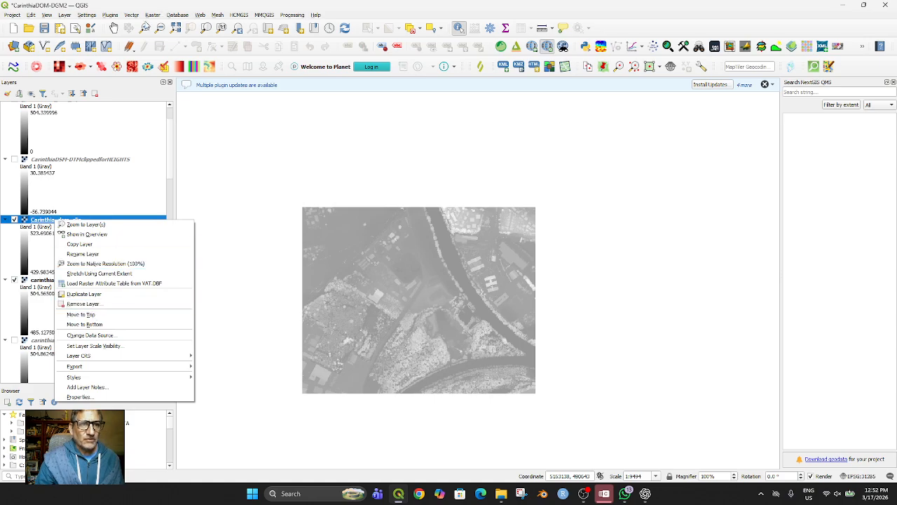
{"action": "left_click", "coordinate": [151, 14]}
{"action": "mouse_move", "coordinate": [201, 94]}
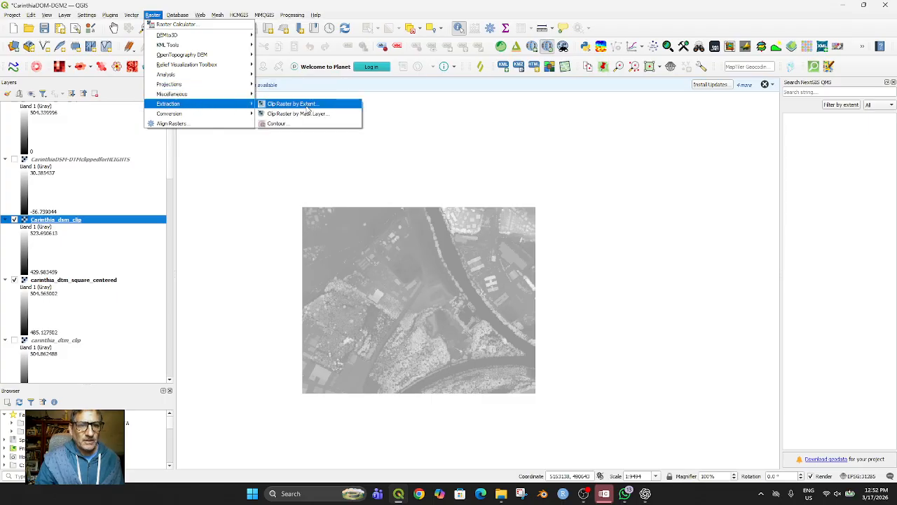
{"action": "left_click", "coordinate": [306, 106]}
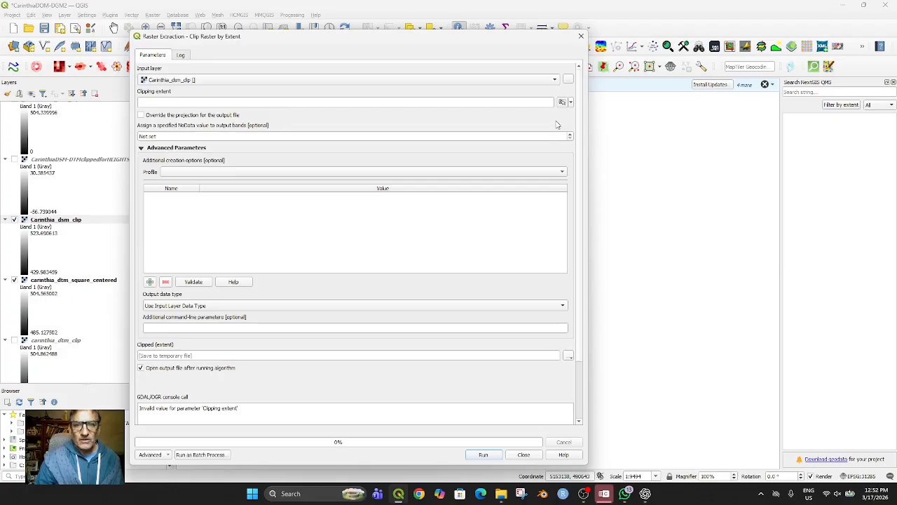
{"action": "left_click", "coordinate": [571, 103]}
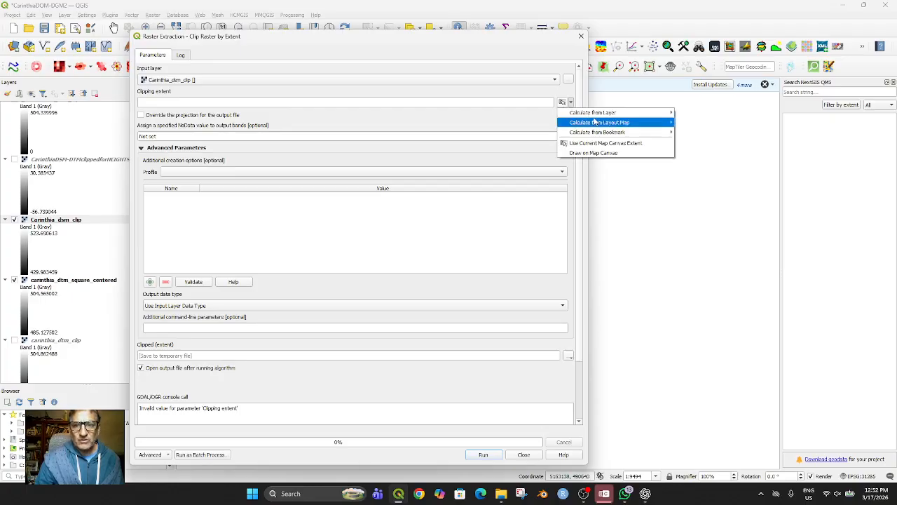
{"action": "mouse_move", "coordinate": [663, 113]}
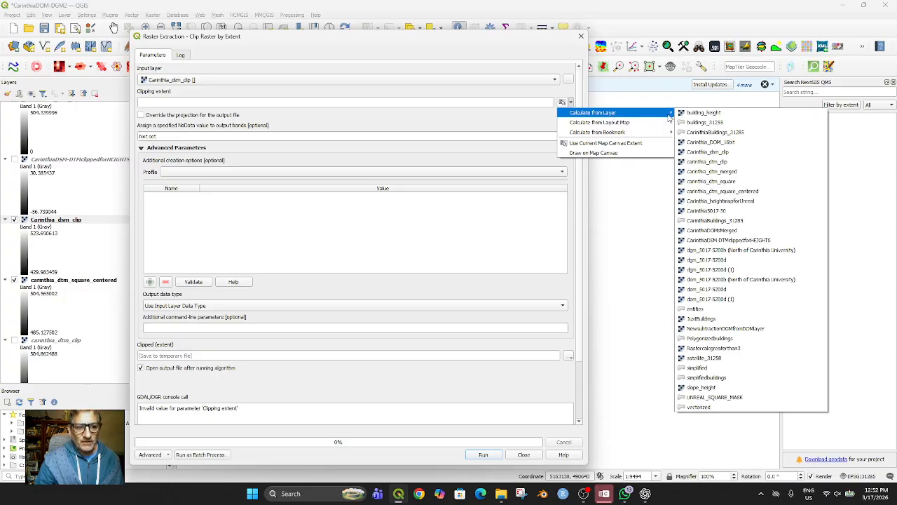
{"action": "left_click", "coordinate": [715, 192]}
Set the clip output to carinthia_dsm_square_centered.tif in the Carinthia QGIS folder, run the clip and close the tool.
{"action": "scroll", "coordinate": [431, 262], "scroll_direction": "down", "scroll_amount": 1}
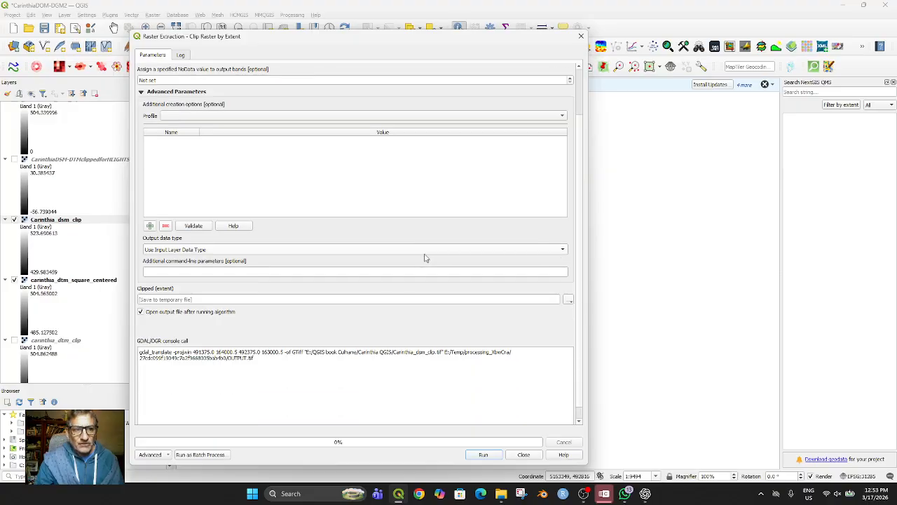
{"action": "scroll", "coordinate": [413, 269], "scroll_direction": "down", "scroll_amount": 1}
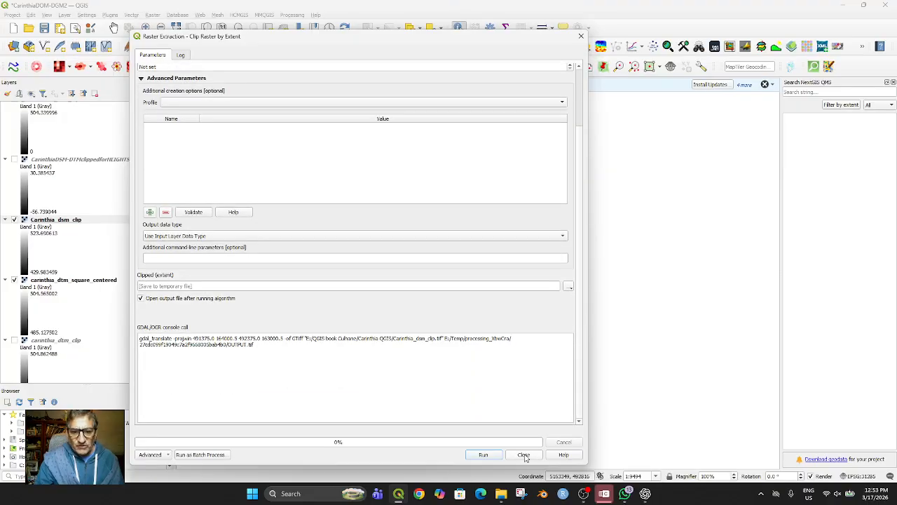
{"action": "left_click", "coordinate": [568, 290]}
{"action": "left_click", "coordinate": [604, 306]}
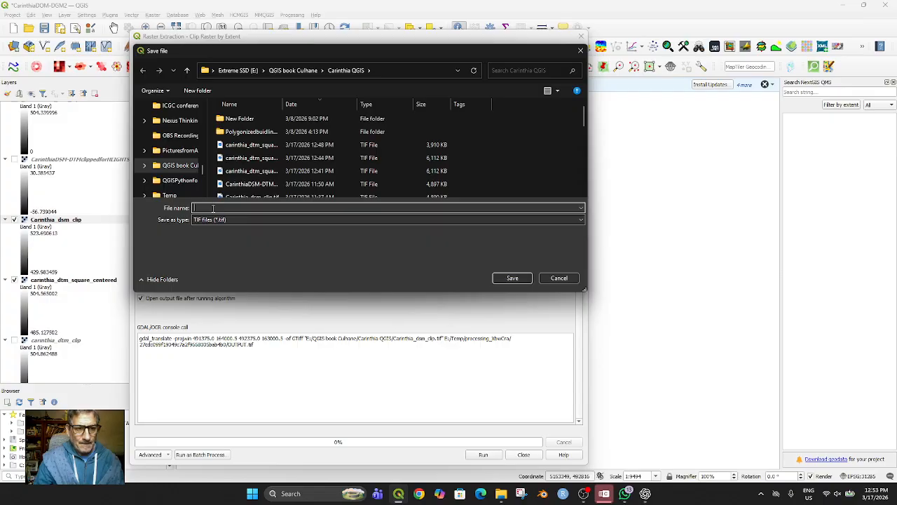
{"action": "type", "text": "carinthia_dtm_square_centered.tif"}
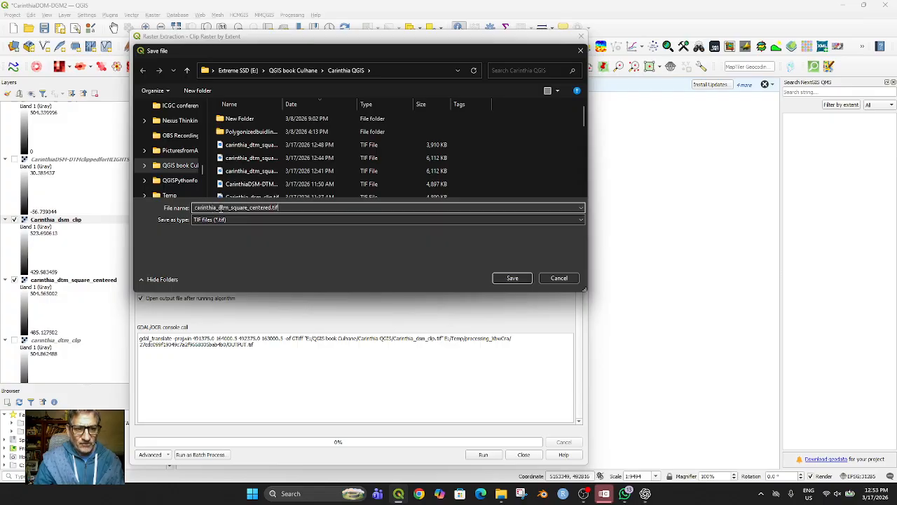
{"action": "left_click", "coordinate": [225, 208]}
{"action": "key", "text": "BackSpace"}
{"action": "type", "text": "s"}
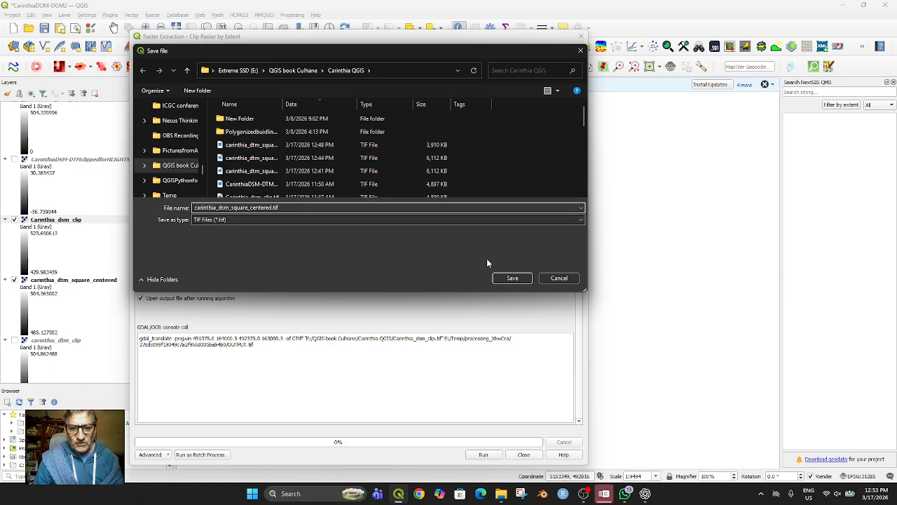
{"action": "left_click", "coordinate": [512, 278]}
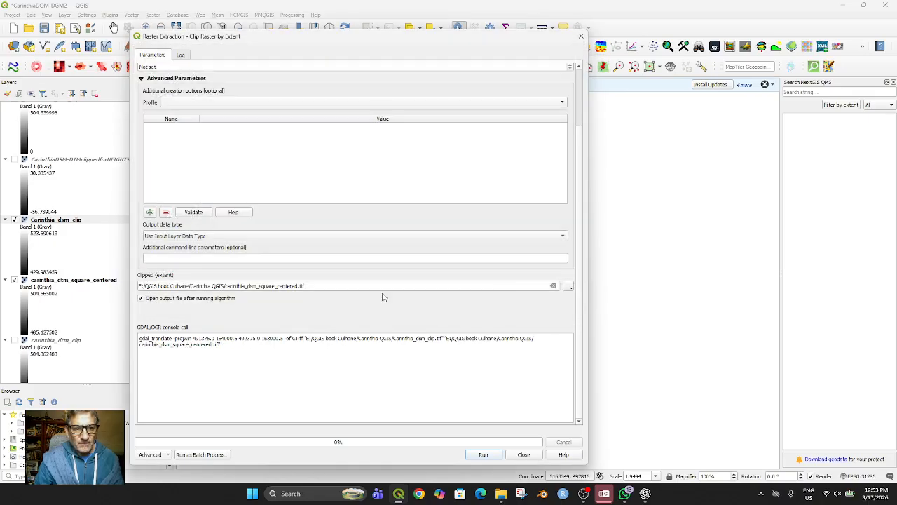
{"action": "left_click", "coordinate": [471, 454]}
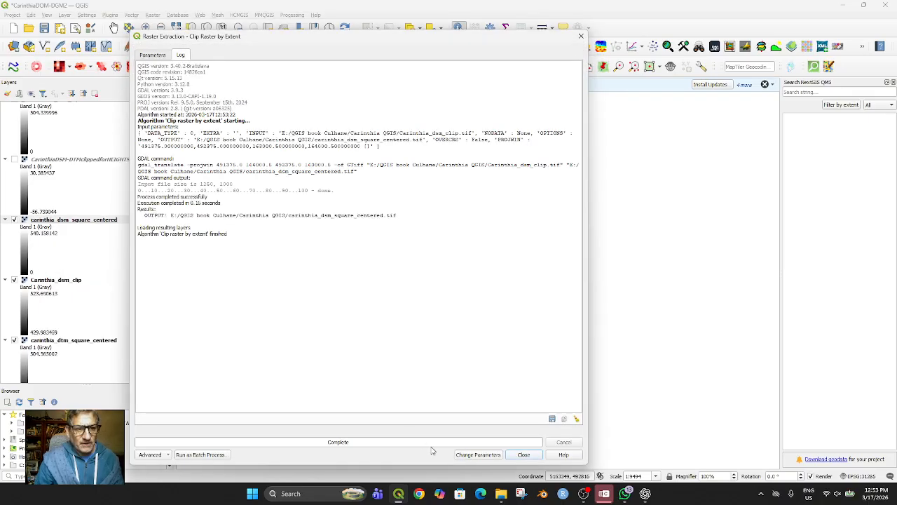
{"action": "left_click", "coordinate": [531, 454]}
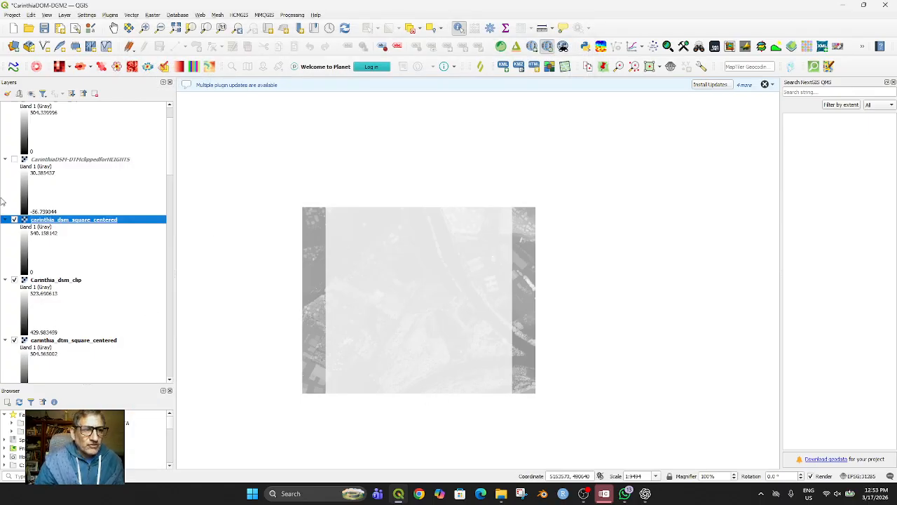
Check the new carinthia_dsm_square_centered layer against Carinthia_dsm_clip, then collapse and hide Carinthia_dsm_clip.
{"action": "left_click", "coordinate": [14, 219]}
{"action": "left_click", "coordinate": [14, 220]}
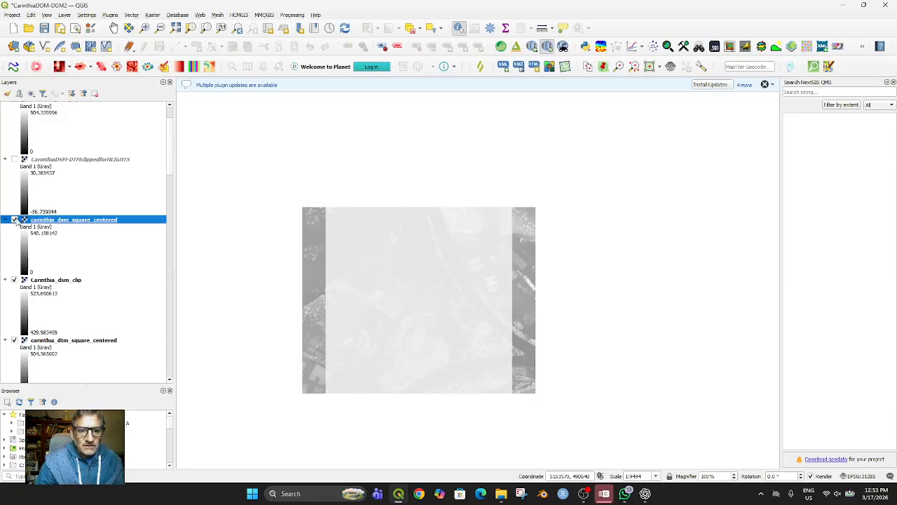
{"action": "left_click", "coordinate": [7, 280]}
{"action": "left_click", "coordinate": [14, 280]}
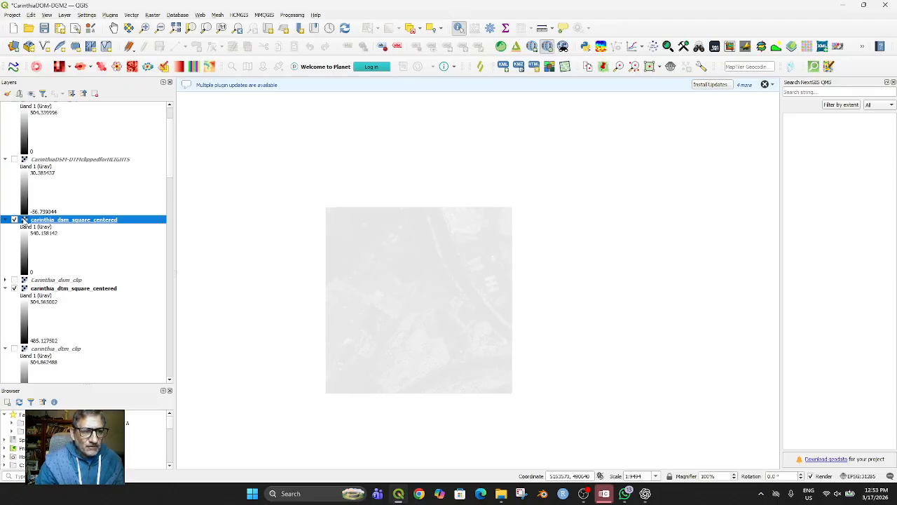
Toggle carinthia_dsm_square_centered repeatedly to compare its alignment with carinthia_dtm_square_centered, leaving only the DTM square shown.
{"action": "left_click", "coordinate": [14, 219]}
{"action": "left_click", "coordinate": [15, 219]}
{"action": "left_click", "coordinate": [14, 220]}
{"action": "left_click", "coordinate": [14, 219]}
{"action": "left_click", "coordinate": [14, 219]}
{"action": "left_click", "coordinate": [14, 220]}
{"action": "left_click", "coordinate": [14, 219]}
Show satellite_31258 and set up Clip Raster by Extent on it, using the extent of carinthia_dtm_square_centered.
{"action": "scroll", "coordinate": [75, 232], "scroll_direction": "up", "scroll_amount": 2}
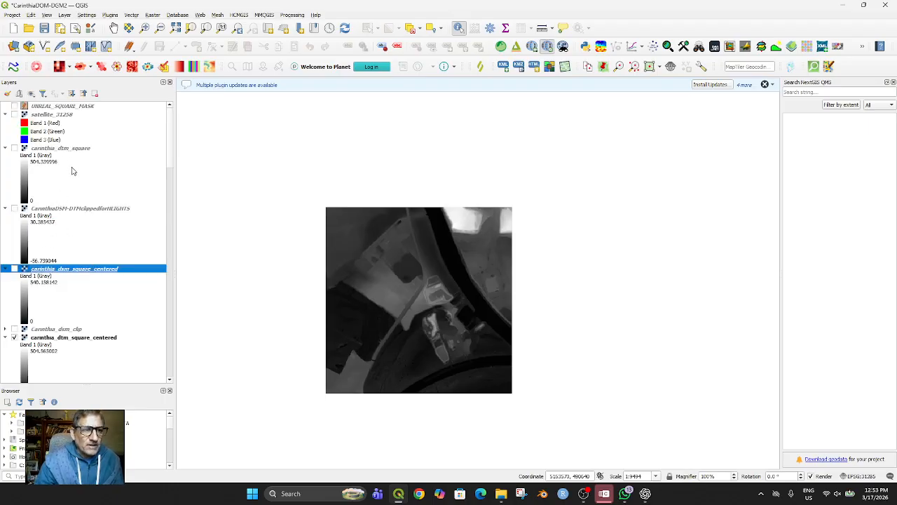
{"action": "left_click", "coordinate": [14, 114]}
{"action": "left_click", "coordinate": [44, 115]}
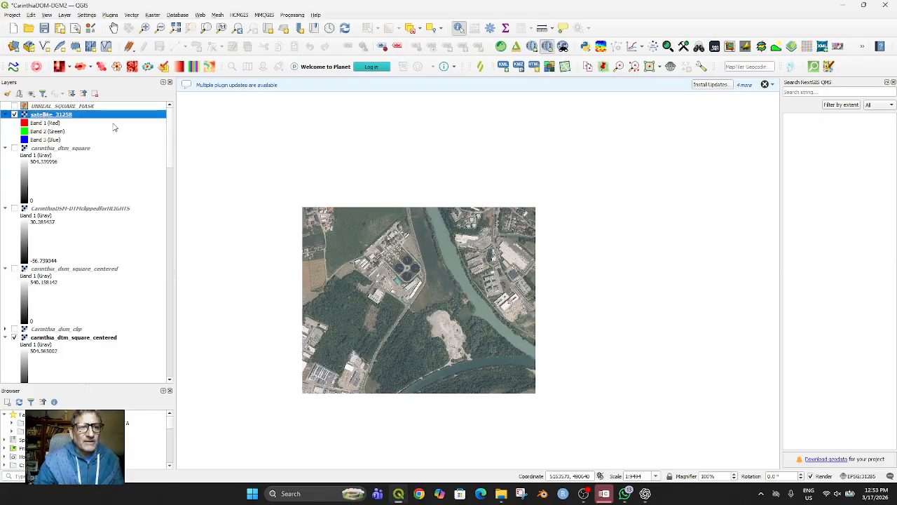
{"action": "left_click", "coordinate": [153, 15]}
{"action": "mouse_move", "coordinate": [217, 107]}
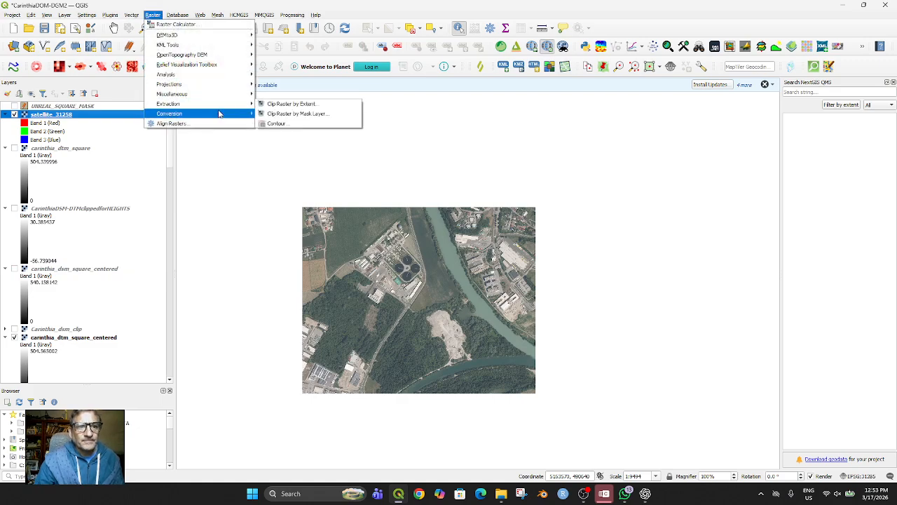
{"action": "left_click", "coordinate": [291, 105]}
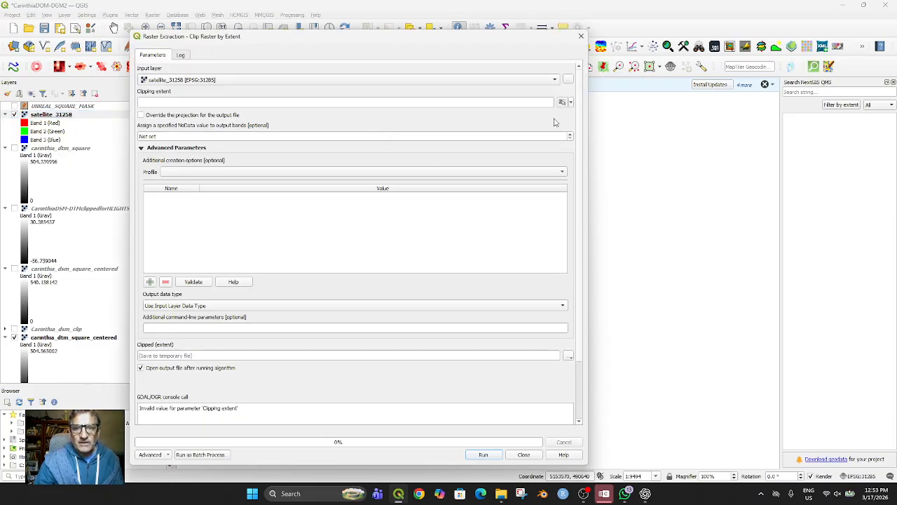
{"action": "left_click", "coordinate": [571, 103]}
{"action": "mouse_move", "coordinate": [593, 114]}
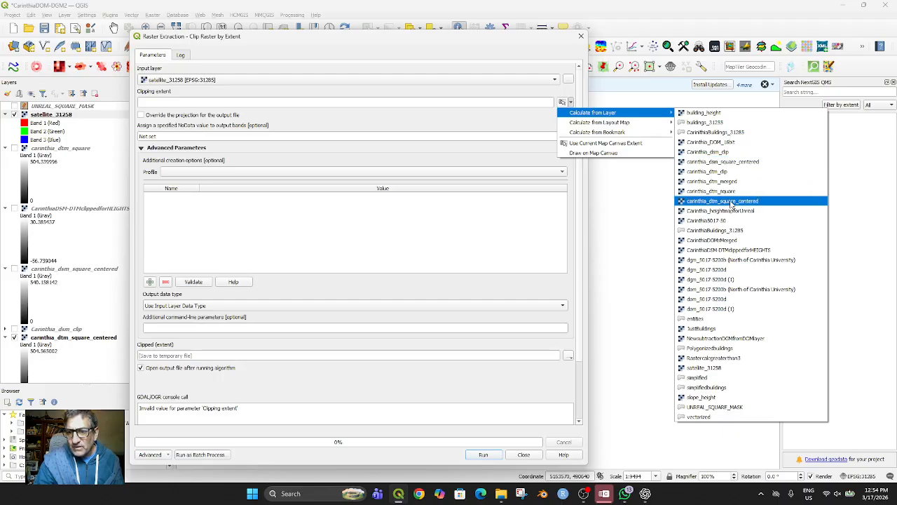
{"action": "left_click", "coordinate": [731, 203]}
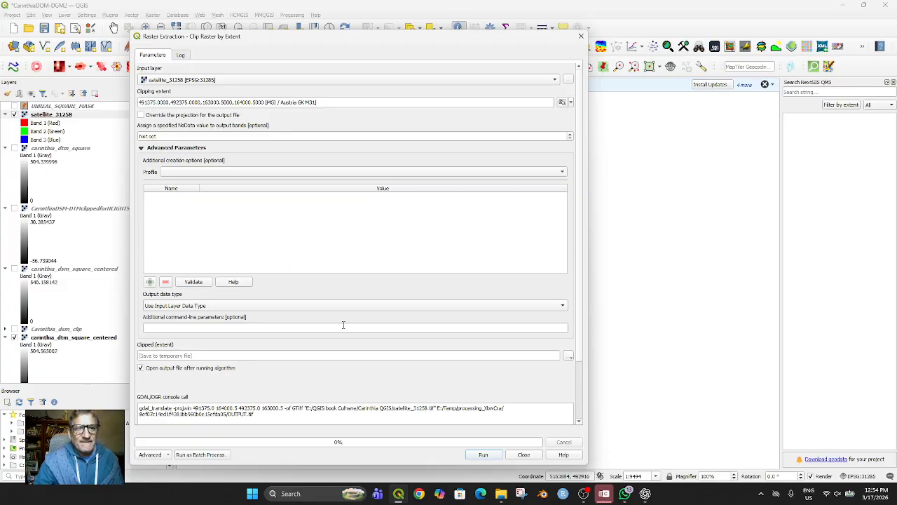
Set the satellite clip's output file to carinthia_satellite_square_centered.tif in the Carinthia QGIS folder.
{"action": "scroll", "coordinate": [330, 367], "scroll_direction": "down", "scroll_amount": 1}
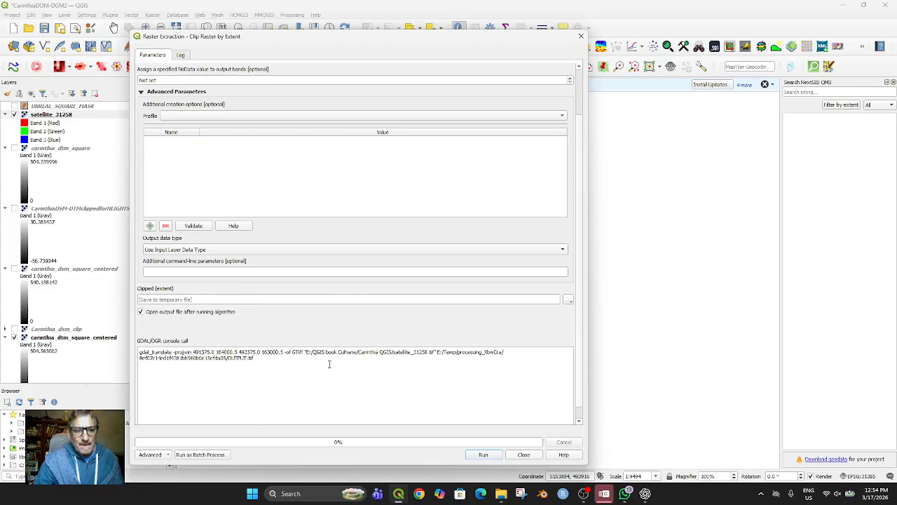
{"action": "left_click", "coordinate": [568, 300]}
{"action": "left_click", "coordinate": [584, 319]}
{"action": "type", "text": "carinthia_dtm_square_centered.tif"}
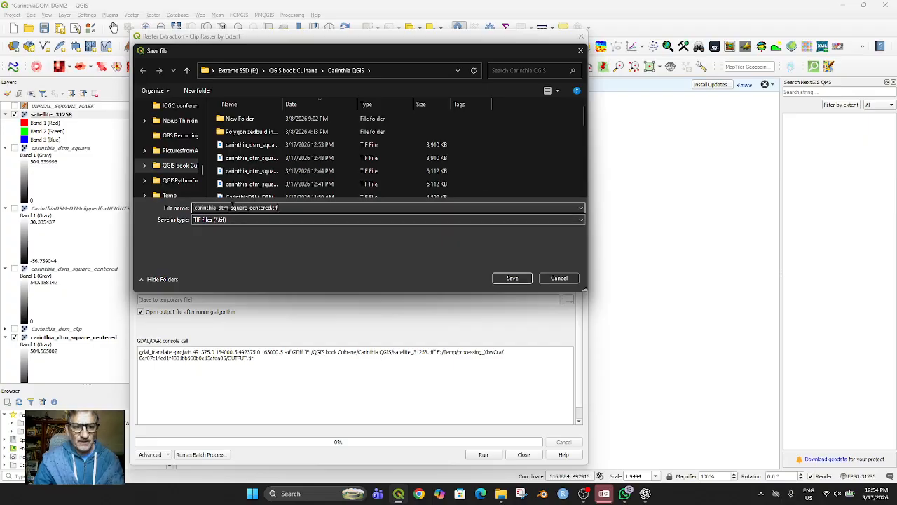
{"action": "mouse_move", "coordinate": [219, 207]}
{"action": "left_mouse_down"}
{"action": "mouse_move", "coordinate": [245, 208]}
{"action": "mouse_move", "coordinate": [229, 208]}
{"action": "left_mouse_up"}
{"action": "type", "text": "satellite"}
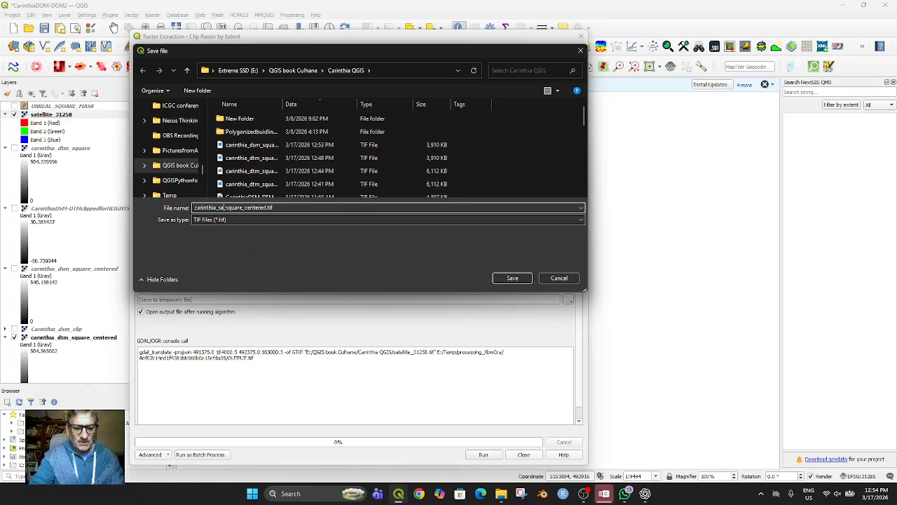
{"action": "left_click", "coordinate": [512, 278]}
{"action": "scroll", "coordinate": [527, 368], "scroll_direction": "down", "scroll_amount": 1}
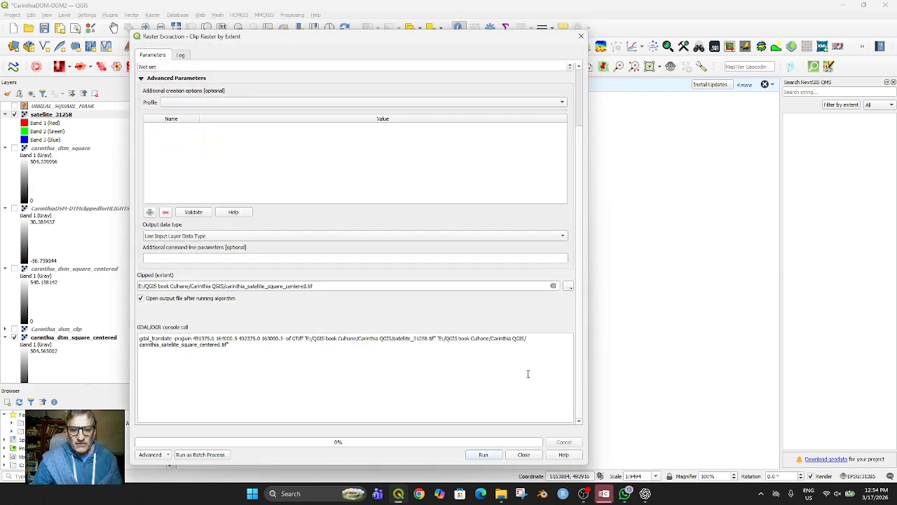
Clip satellite_31258 by extent to carinthia_satellite_square_centered.tif and check the output by switching the source layer's visibility.
{"action": "left_click", "coordinate": [485, 454]}
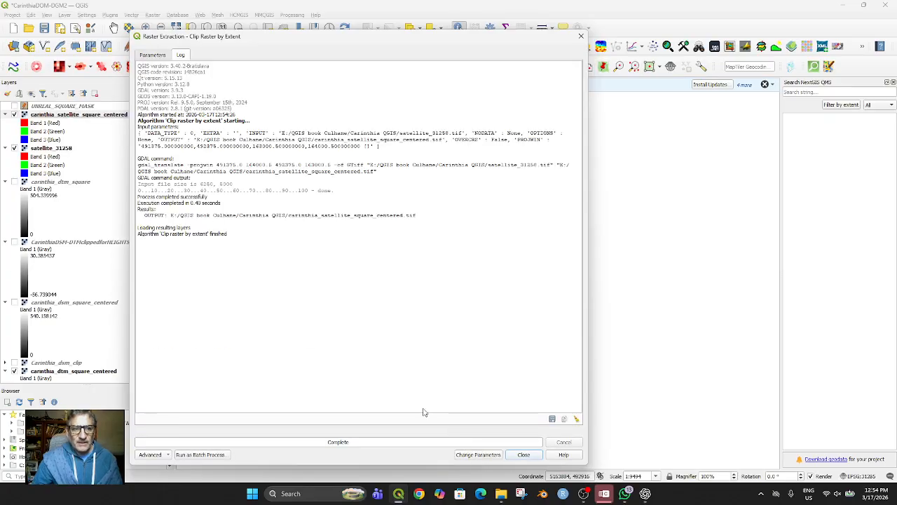
{"action": "left_click", "coordinate": [523, 455]}
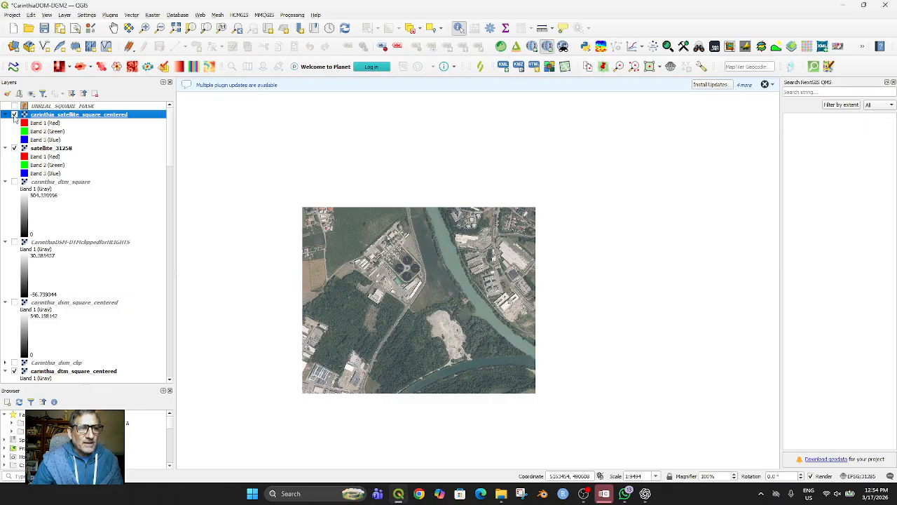
{"action": "left_click", "coordinate": [14, 147]}
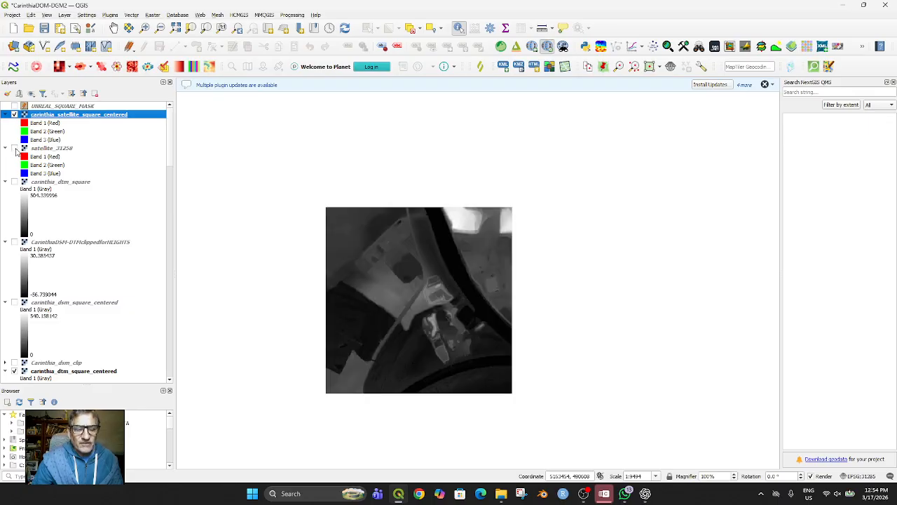
{"action": "left_click", "coordinate": [14, 114]}
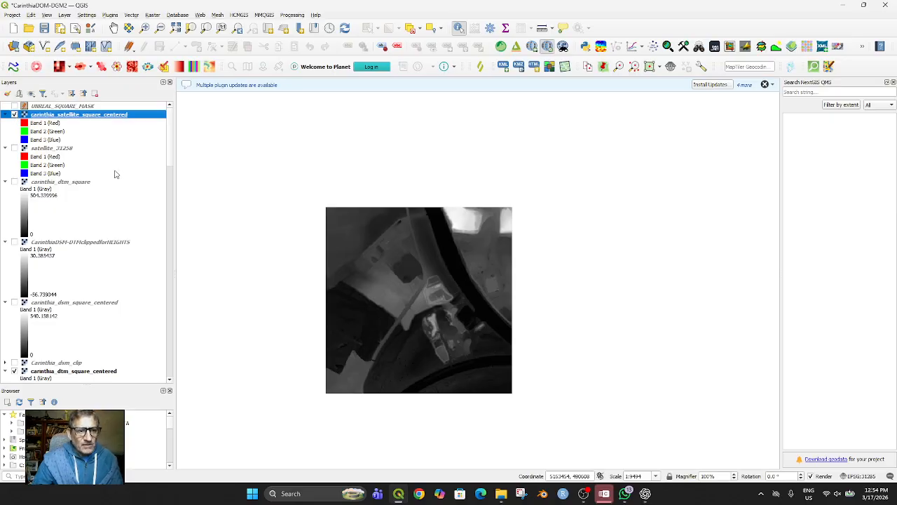
{"action": "left_click", "coordinate": [15, 148]}
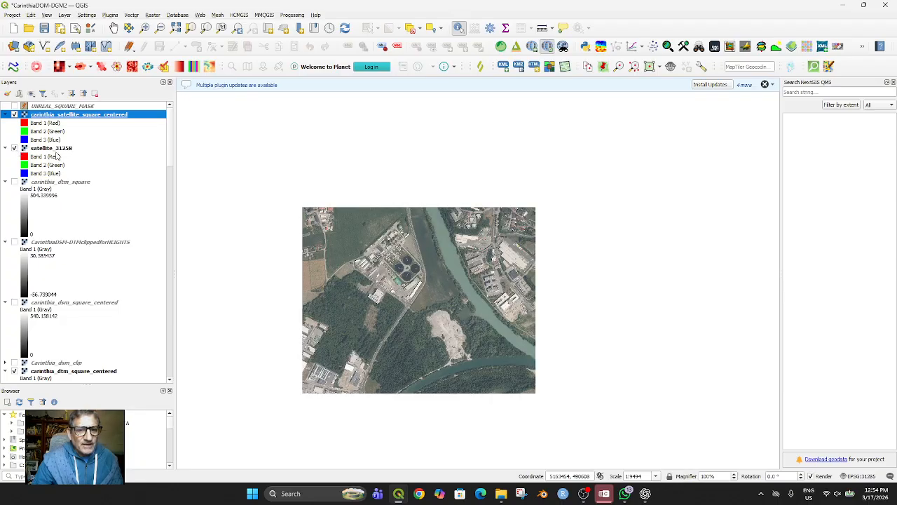
Set up another Clip Raster by Extent for satellite_31258, calculating the clipping extent from the carinthia_dtm_square_centered layer.
{"action": "left_click", "coordinate": [51, 148]}
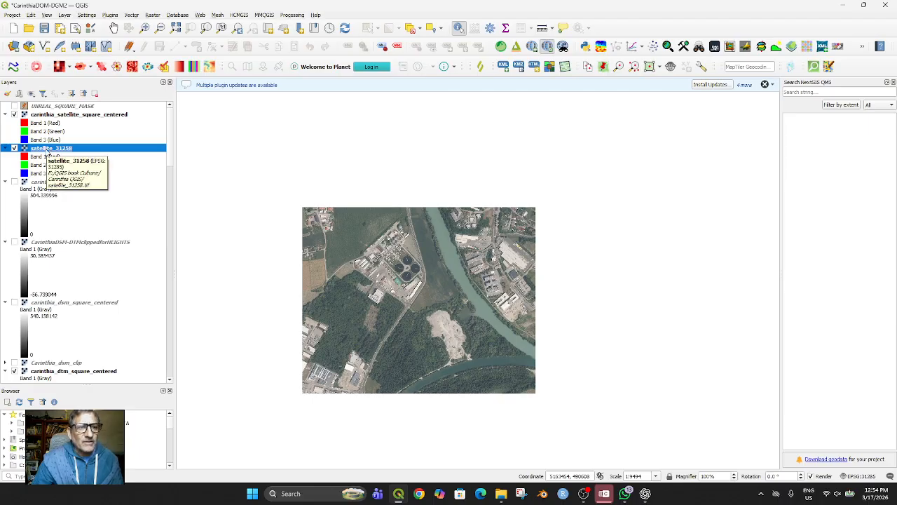
{"action": "left_click", "coordinate": [153, 15]}
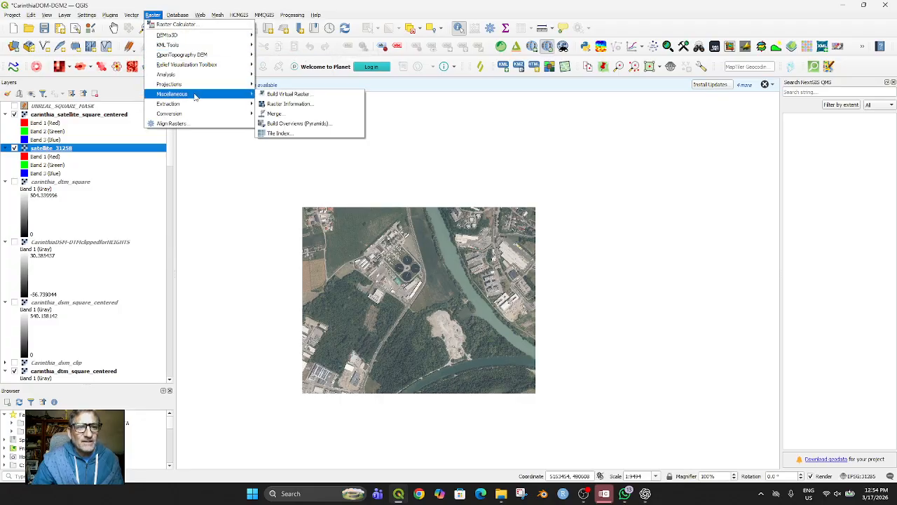
{"action": "mouse_move", "coordinate": [197, 104]}
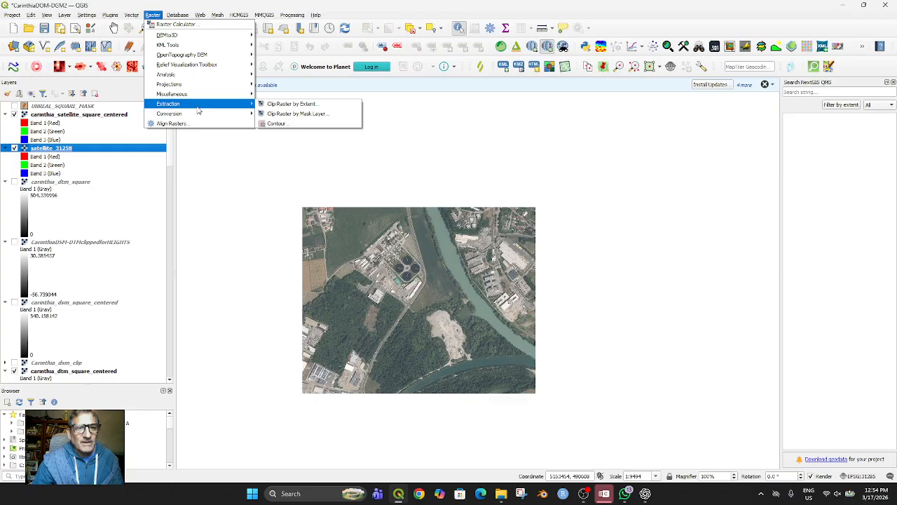
{"action": "left_click", "coordinate": [307, 105]}
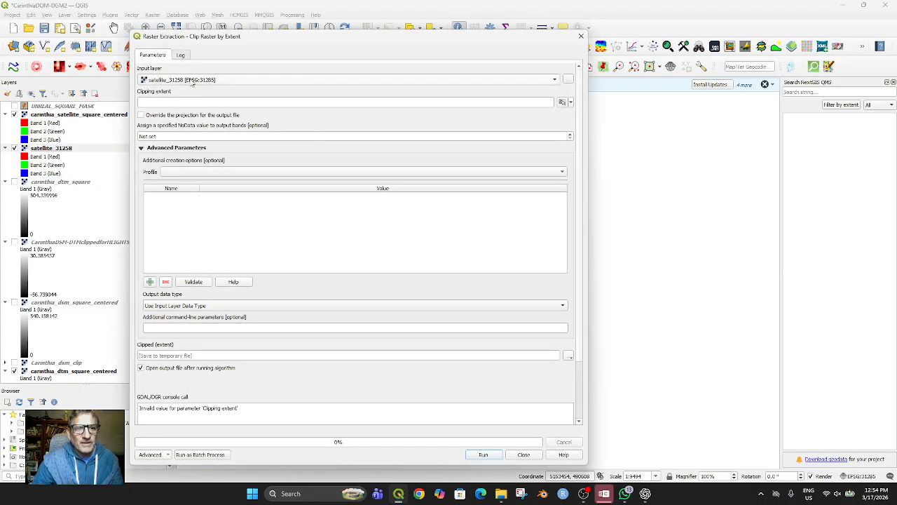
{"action": "left_click", "coordinate": [571, 102]}
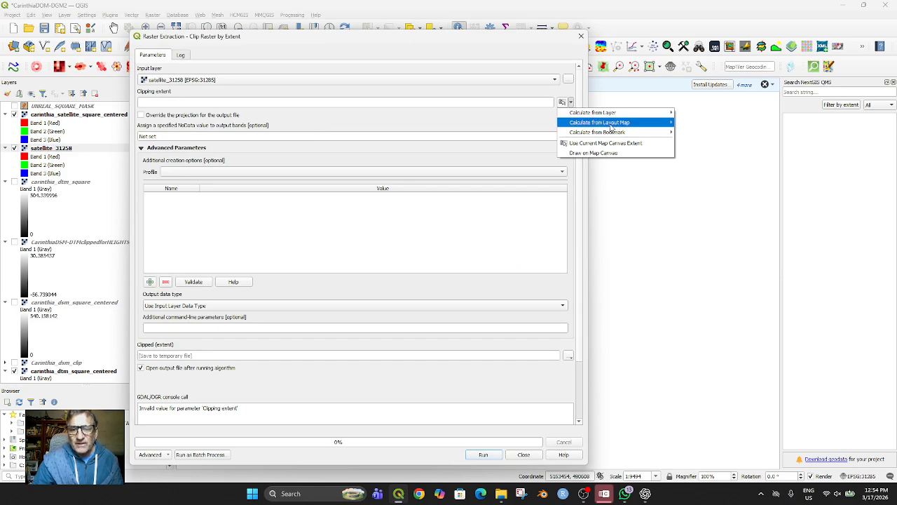
{"action": "mouse_move", "coordinate": [631, 113]}
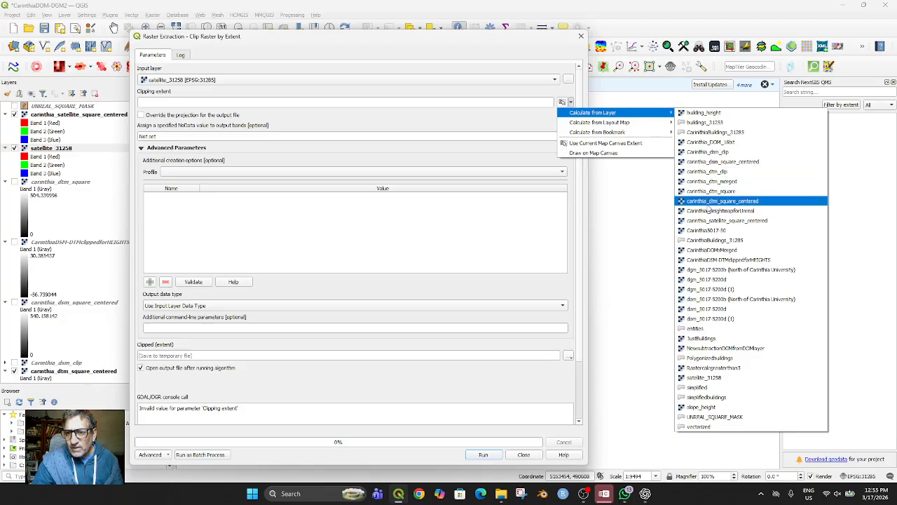
{"action": "left_click", "coordinate": [709, 206]}
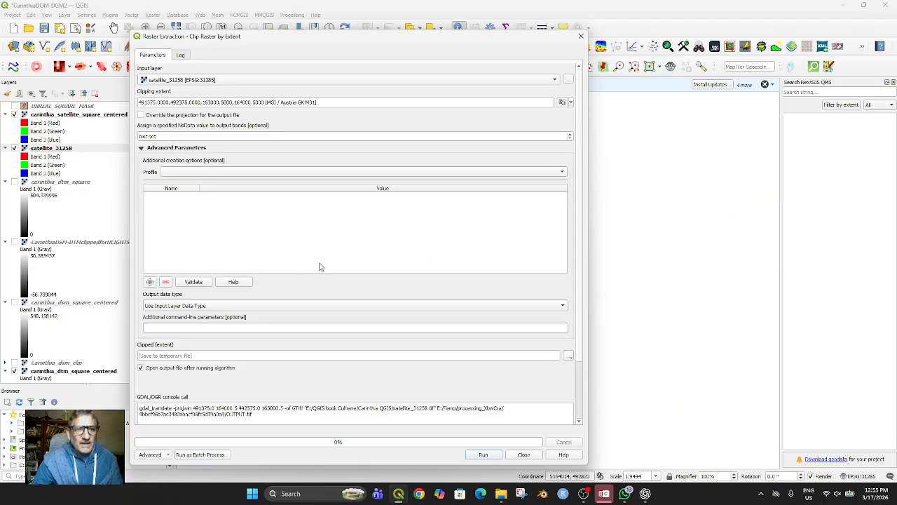
Save the clip output as carinthia_satellite_square_centered.tif in the Carinthia QGIS folder and run the clip.
{"action": "scroll", "coordinate": [316, 266], "scroll_direction": "down", "scroll_amount": 2}
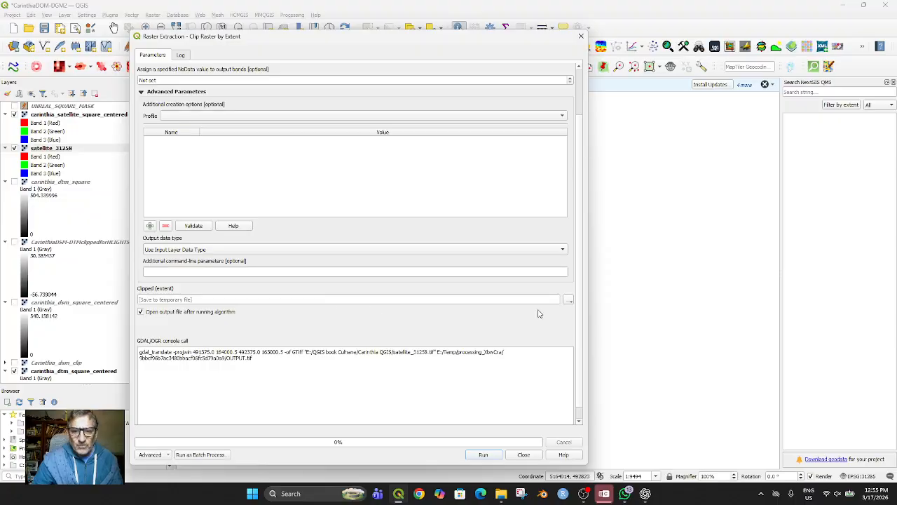
{"action": "left_click", "coordinate": [568, 299]}
{"action": "left_click", "coordinate": [491, 317]}
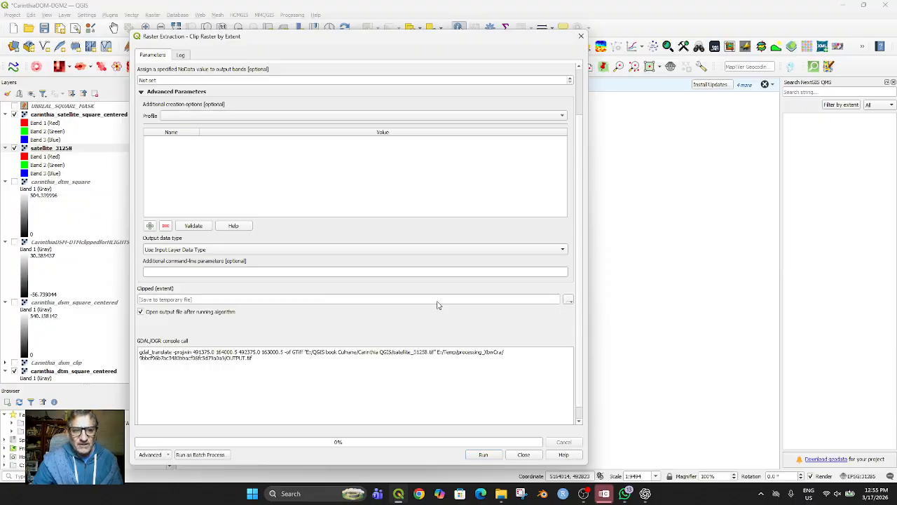
{"action": "type", "text": "carinthia_dtm_square_centered.tif"}
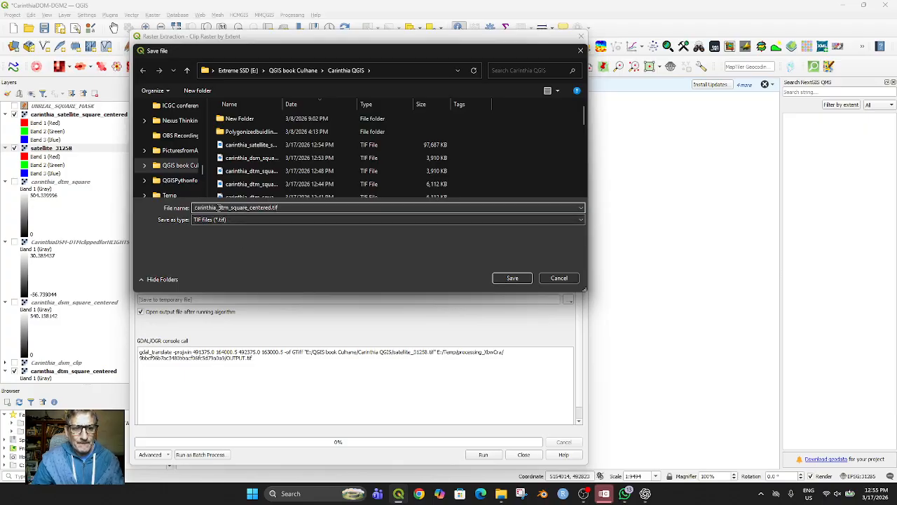
{"action": "type", "text": "satellite"}
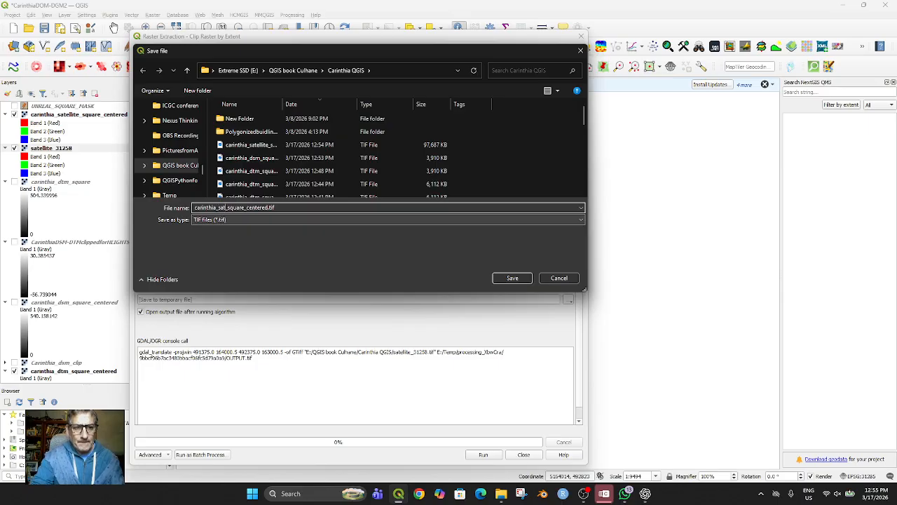
{"action": "left_click", "coordinate": [511, 278]}
{"action": "left_click", "coordinate": [470, 248]}
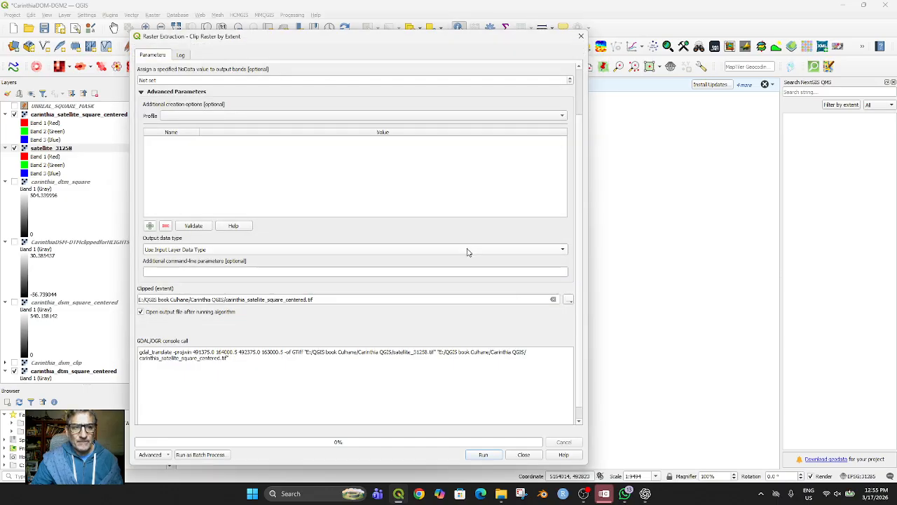
{"action": "left_click", "coordinate": [483, 454]}
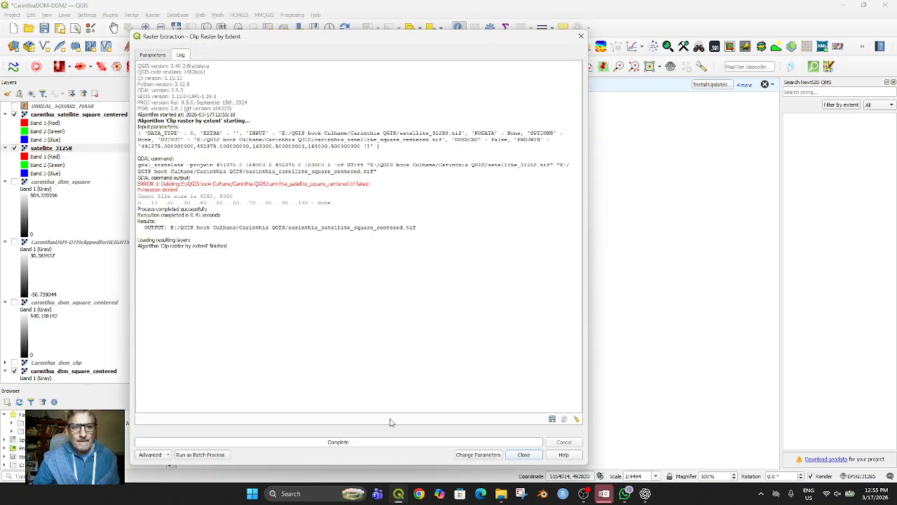
{"action": "left_click", "coordinate": [523, 455]}
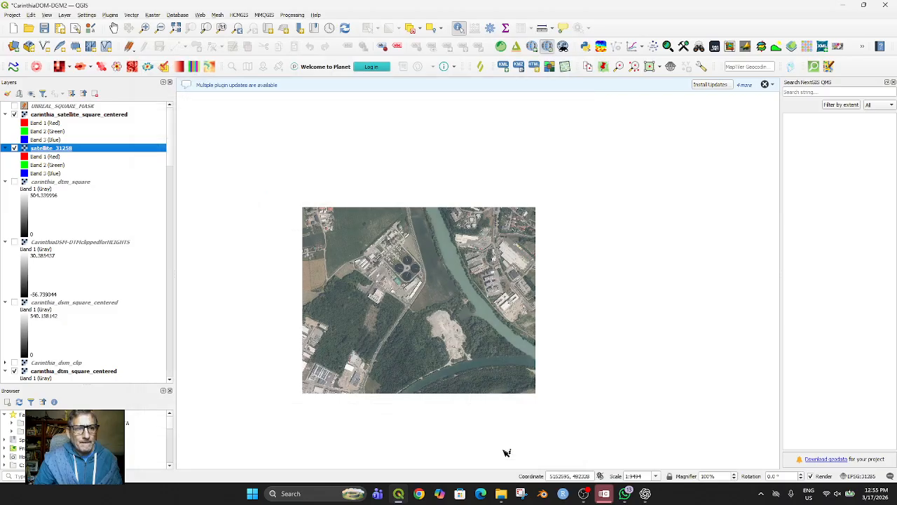
Examine the clipped carinthia_satellite_square_centered layer at its own extent and compare it with satellite_31258 by toggling their visibility.
{"action": "left_click", "coordinate": [14, 149]}
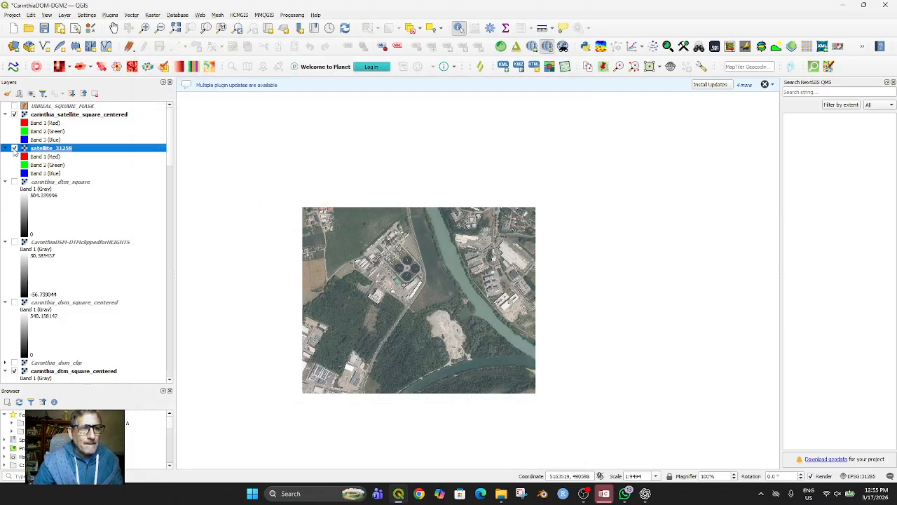
{"action": "left_click", "coordinate": [14, 114]}
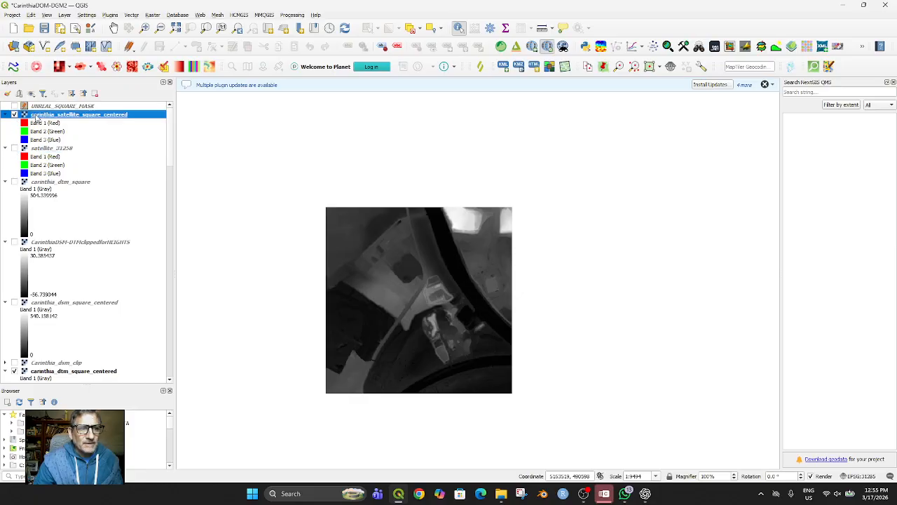
{"action": "left_click", "coordinate": [14, 116]}
{"action": "right_click", "coordinate": [85, 115]}
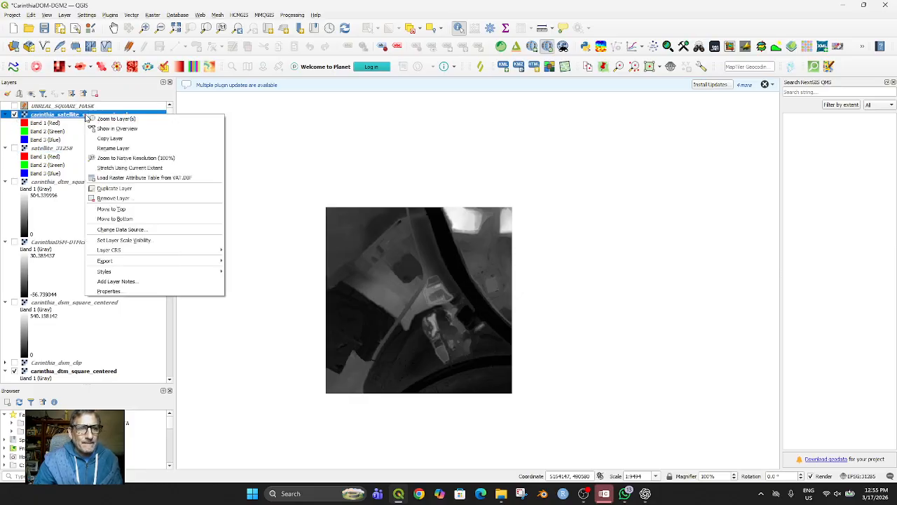
{"action": "left_click", "coordinate": [107, 119]}
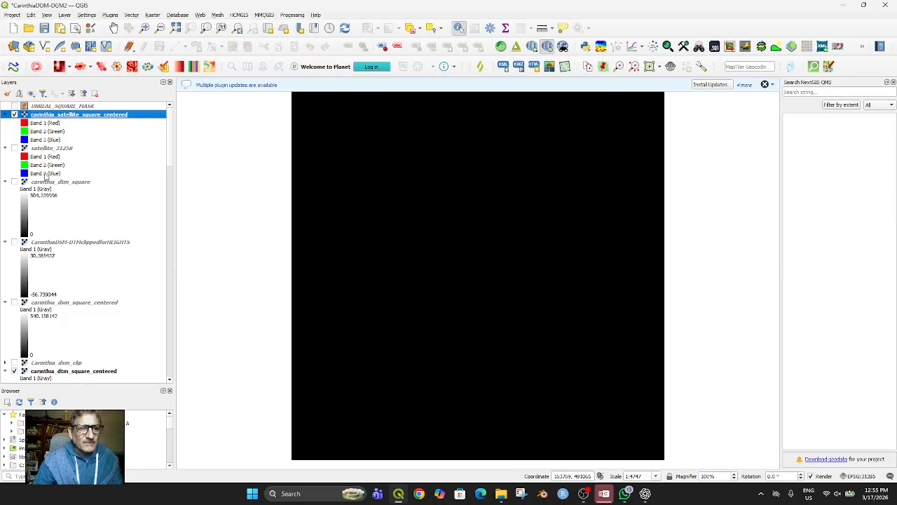
{"action": "left_click", "coordinate": [14, 116]}
{"action": "left_click", "coordinate": [14, 149]}
{"action": "left_click", "coordinate": [14, 115]}
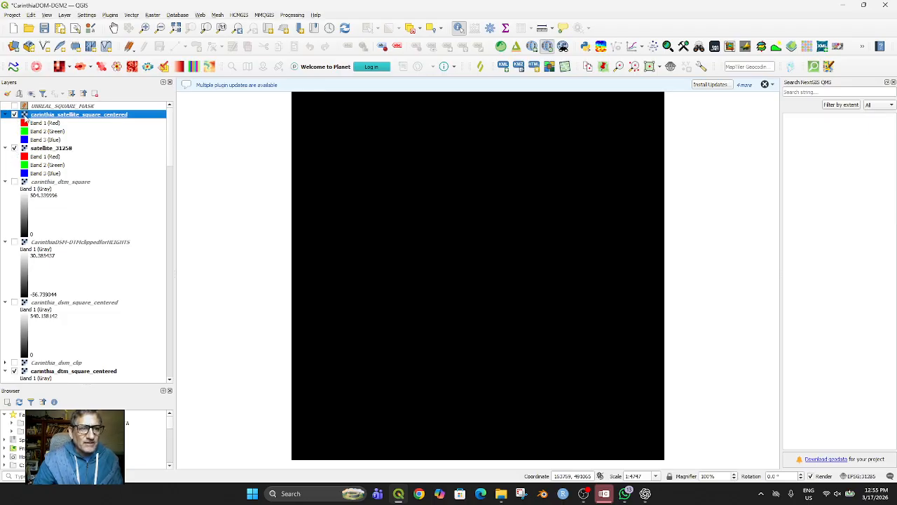
Remove the carinthia_satellite_square_centered layer from the project.
{"action": "right_click", "coordinate": [40, 116]}
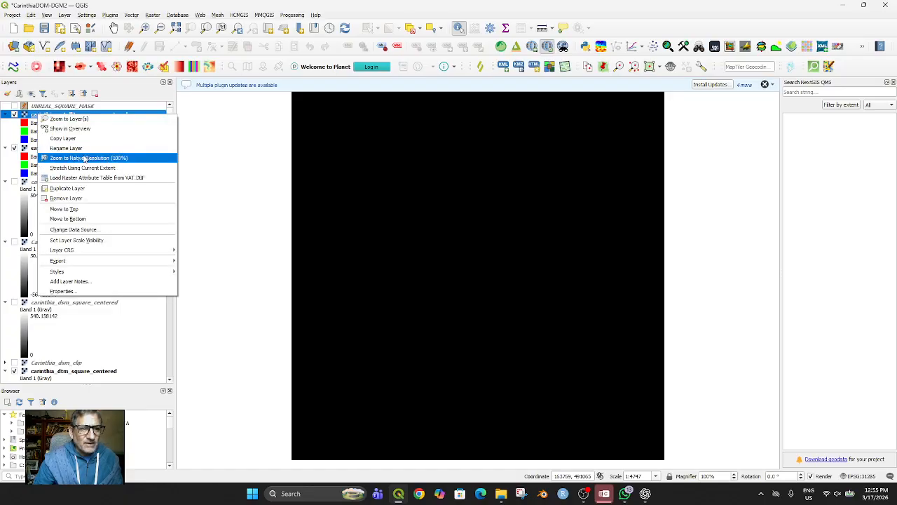
{"action": "left_click", "coordinate": [84, 199]}
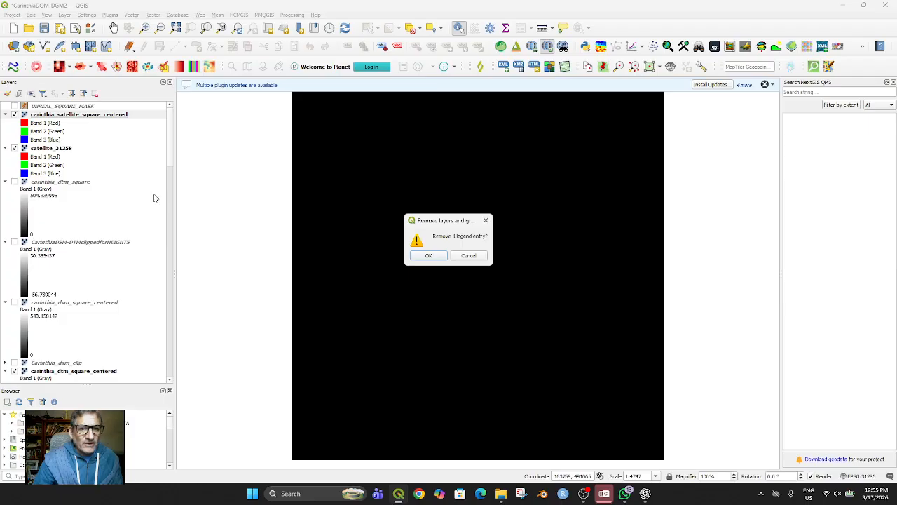
{"action": "left_click", "coordinate": [427, 256]}
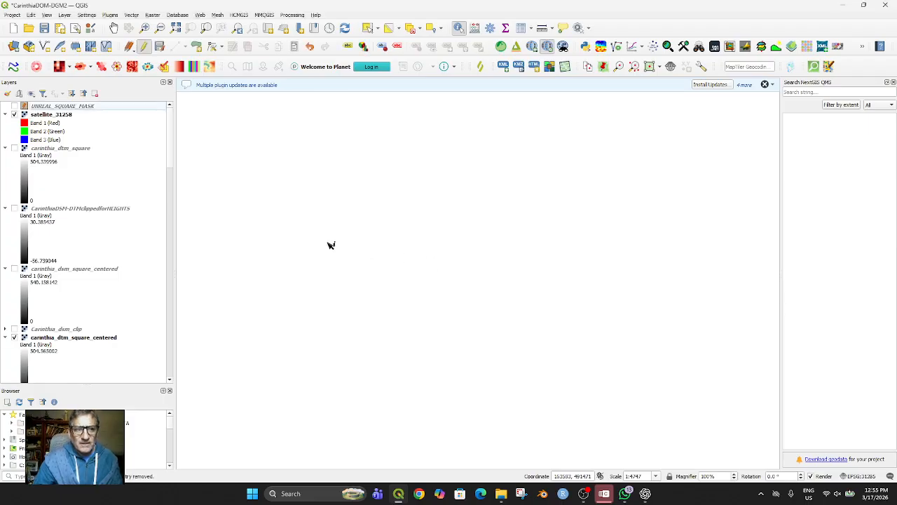
Show the carinthia_dtm_square layer and zoom the map to the extent of satellite_31258.
{"action": "left_click", "coordinate": [65, 149]}
{"action": "left_click", "coordinate": [14, 147]}
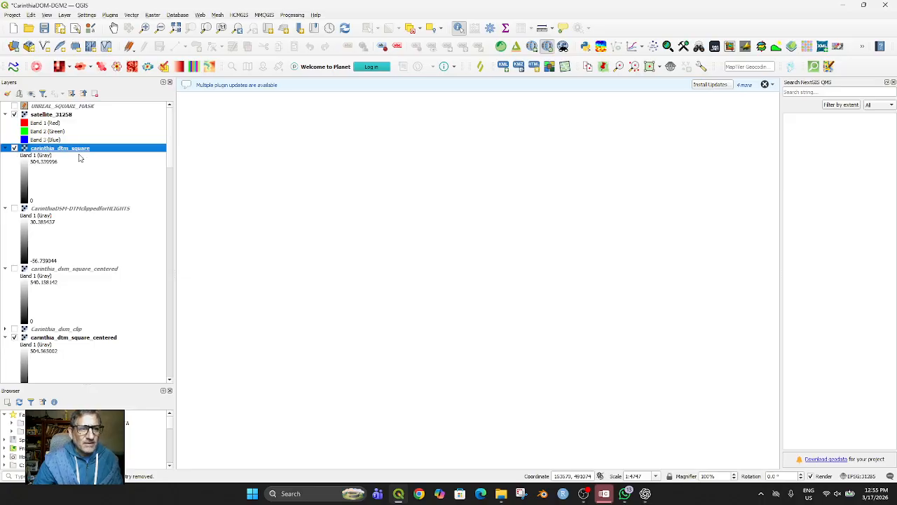
{"action": "left_click", "coordinate": [50, 115]}
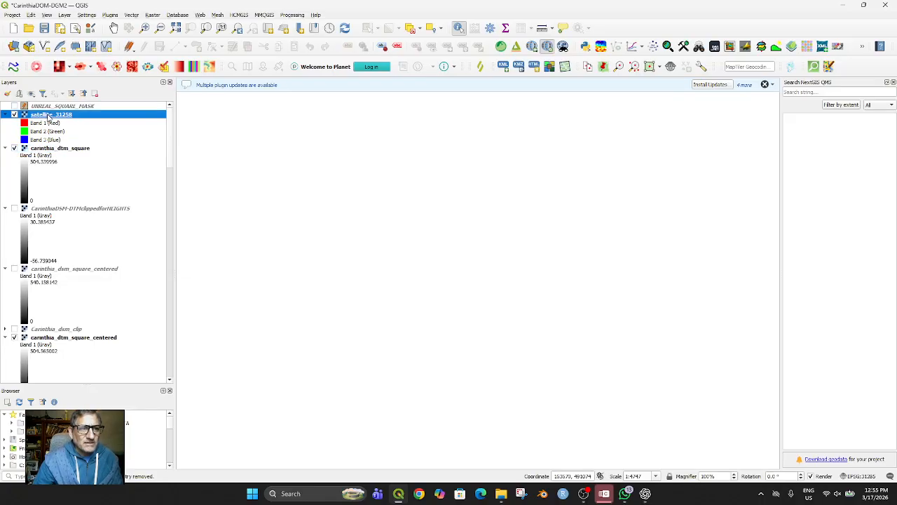
{"action": "right_click", "coordinate": [92, 114]}
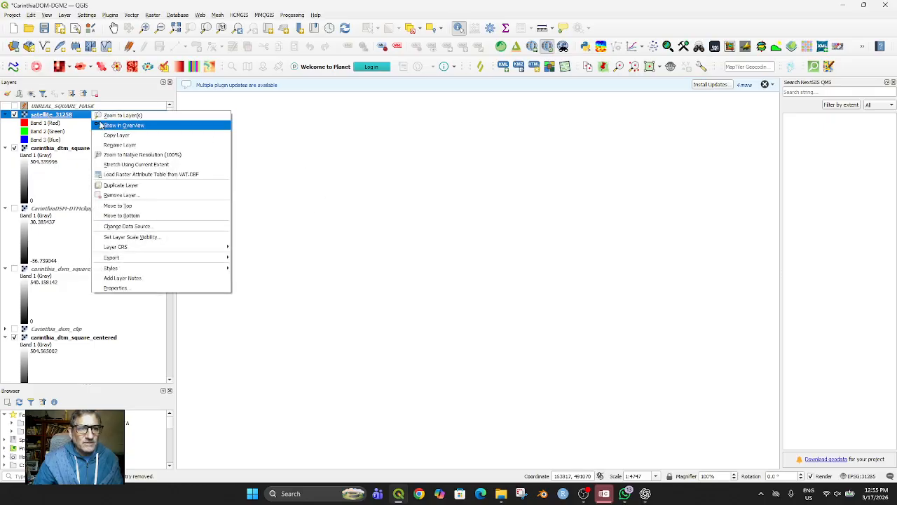
{"action": "left_click", "coordinate": [132, 119]}
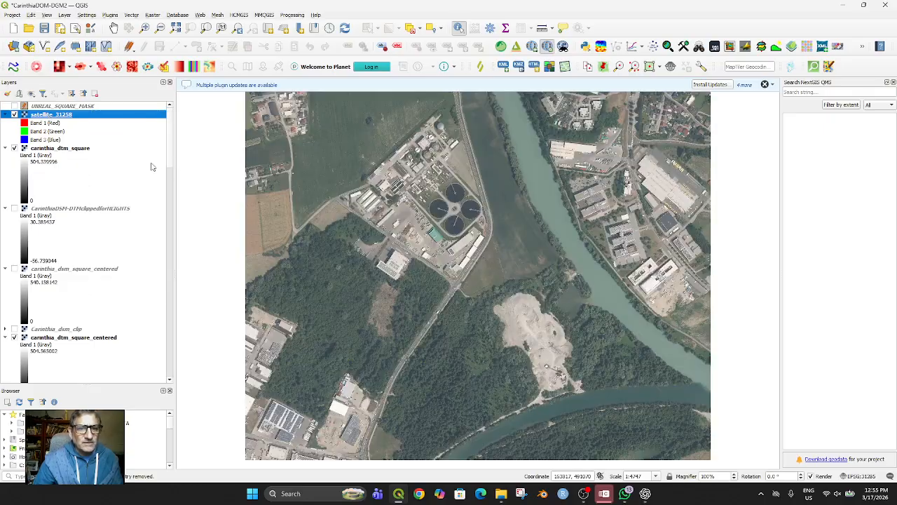
Collapse the satellite_31258 legend and compare its coverage with carinthia_dtm_square and carinthia_dtm_square_centered by toggling layer visibility.
{"action": "left_click", "coordinate": [7, 115]}
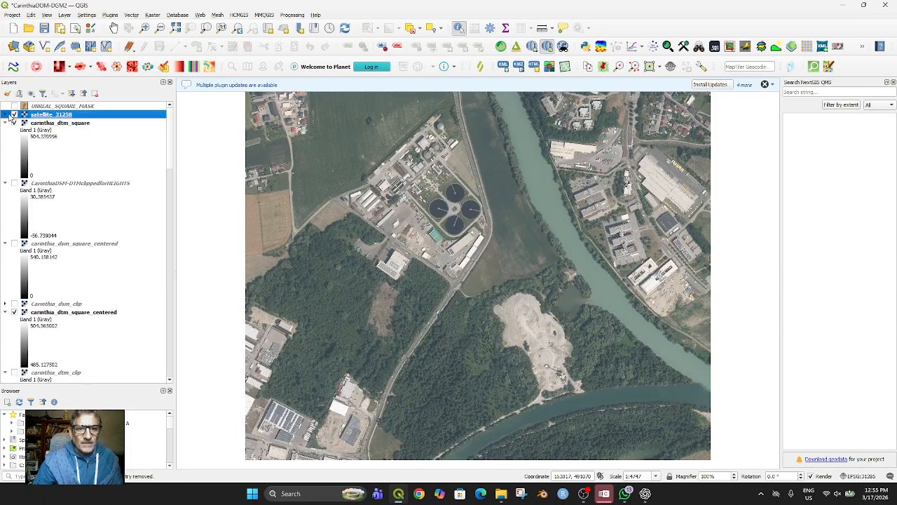
{"action": "left_click", "coordinate": [14, 114]}
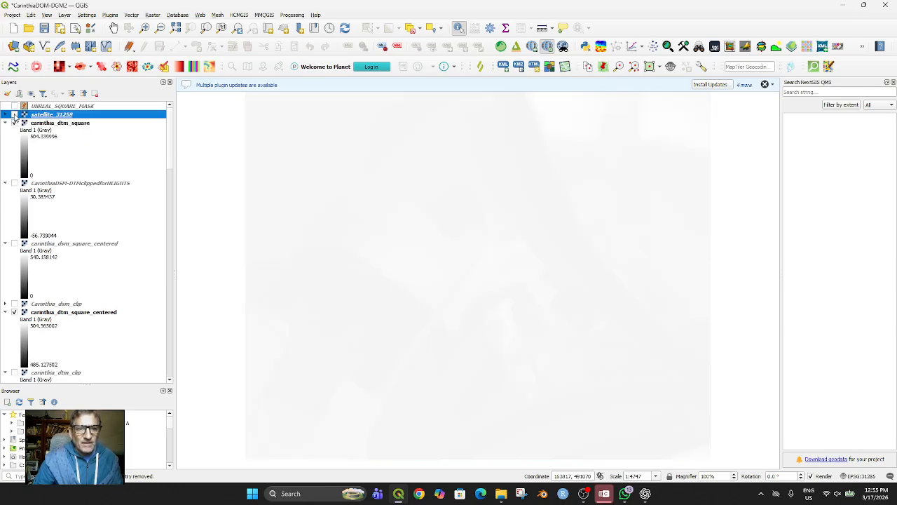
{"action": "left_click", "coordinate": [14, 114]}
{"action": "left_click", "coordinate": [14, 123]}
{"action": "left_click", "coordinate": [14, 114]}
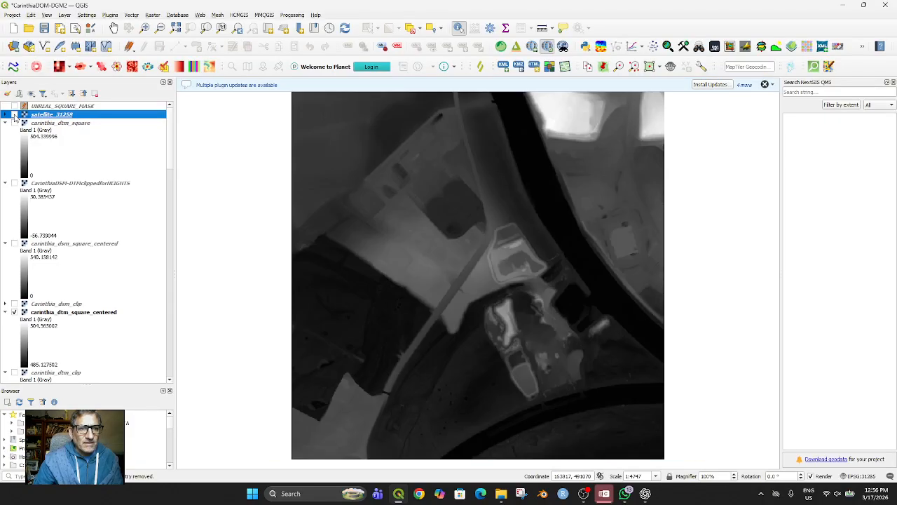
{"action": "left_click", "coordinate": [14, 122]}
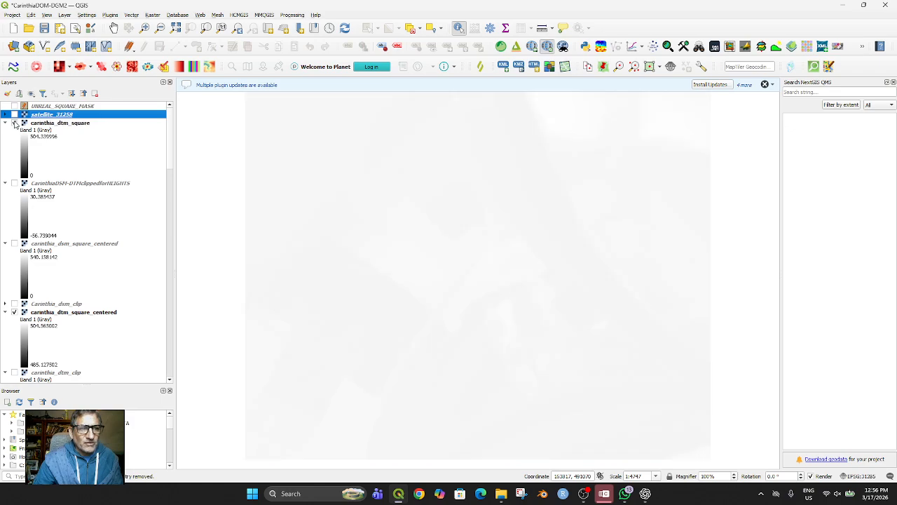
Compare the coverage of satellite_31258, CarinthiaDSM-DTMclippedforHEIGHTS and the centered DTM and DSM squares by toggling their visibility.
{"action": "left_click", "coordinate": [14, 123]}
{"action": "left_click", "coordinate": [14, 114]}
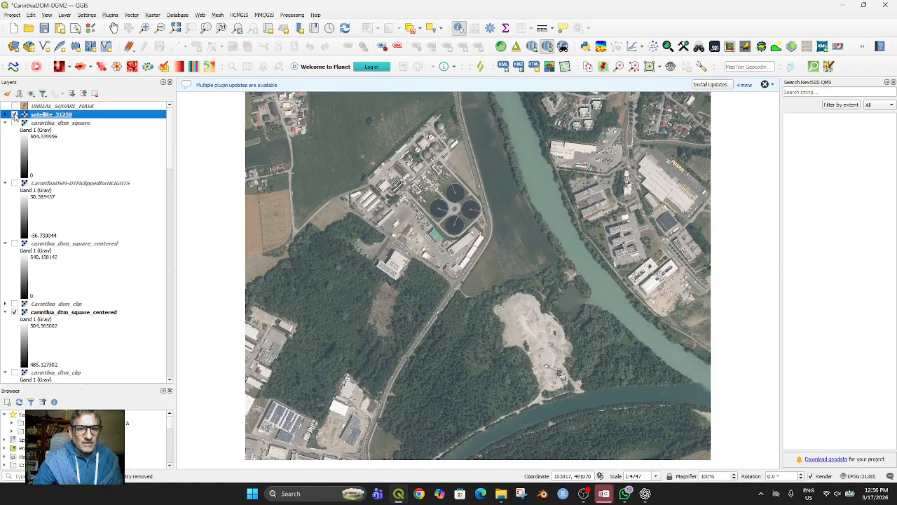
{"action": "left_click", "coordinate": [15, 114]}
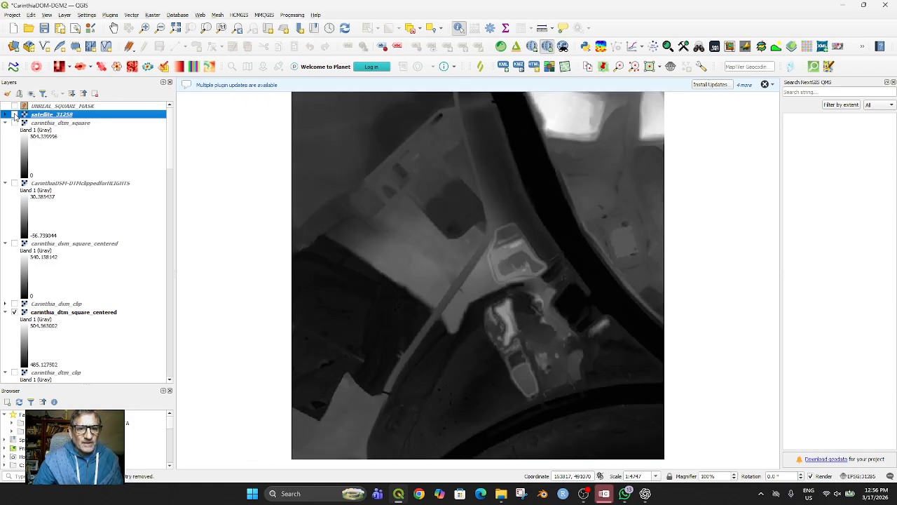
{"action": "left_click", "coordinate": [14, 183]}
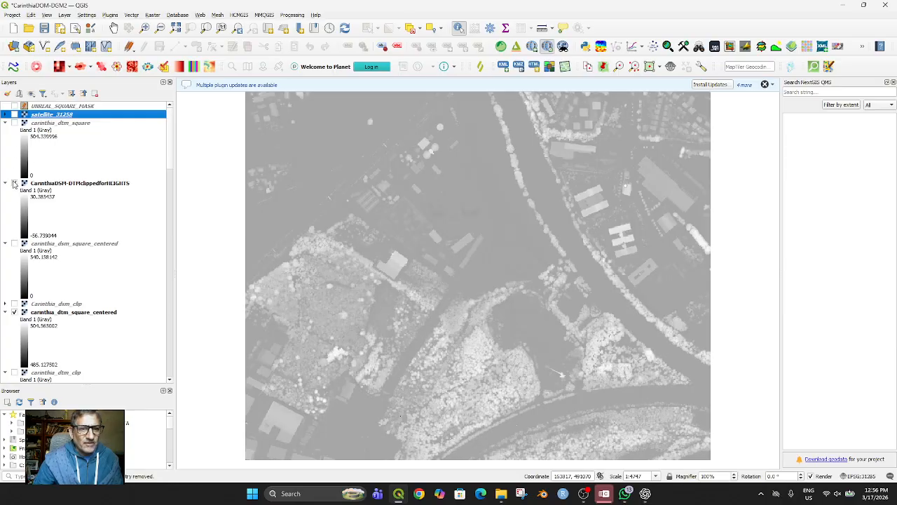
{"action": "left_click", "coordinate": [14, 183]}
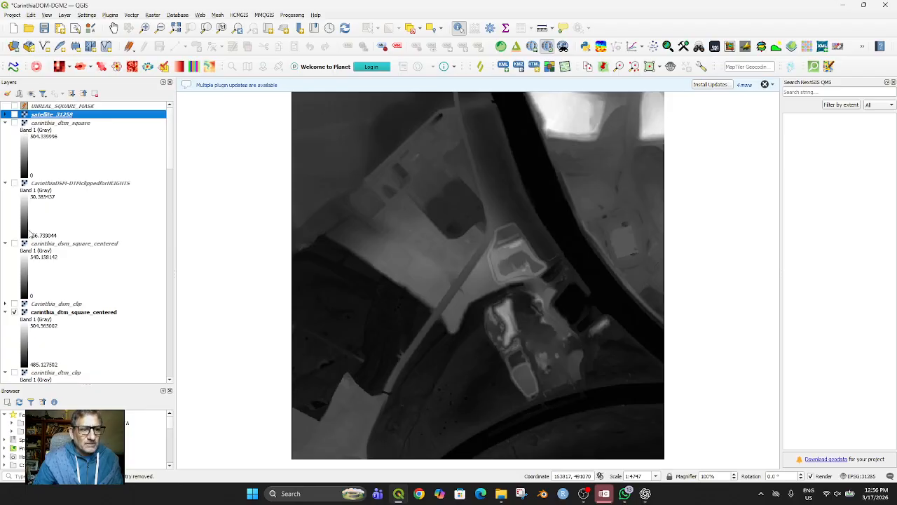
{"action": "left_click", "coordinate": [14, 313]}
{"action": "left_click", "coordinate": [14, 313]}
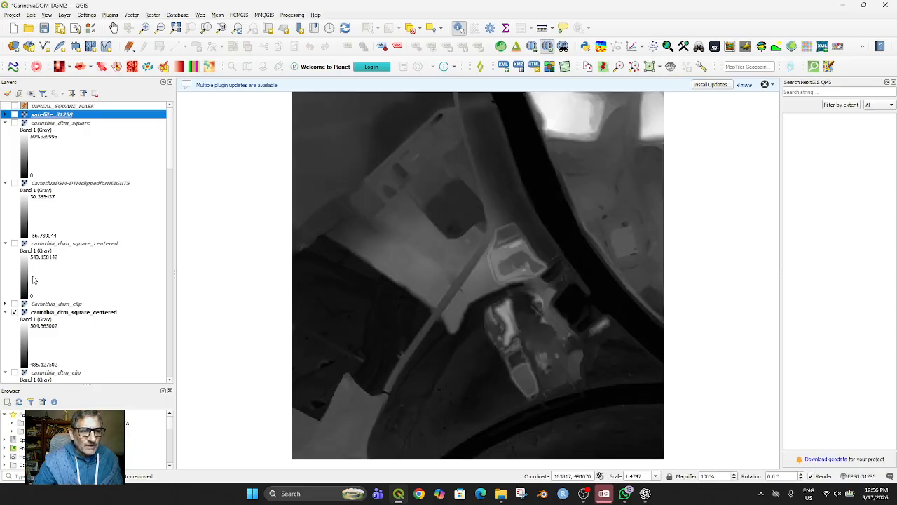
{"action": "left_click", "coordinate": [14, 243]}
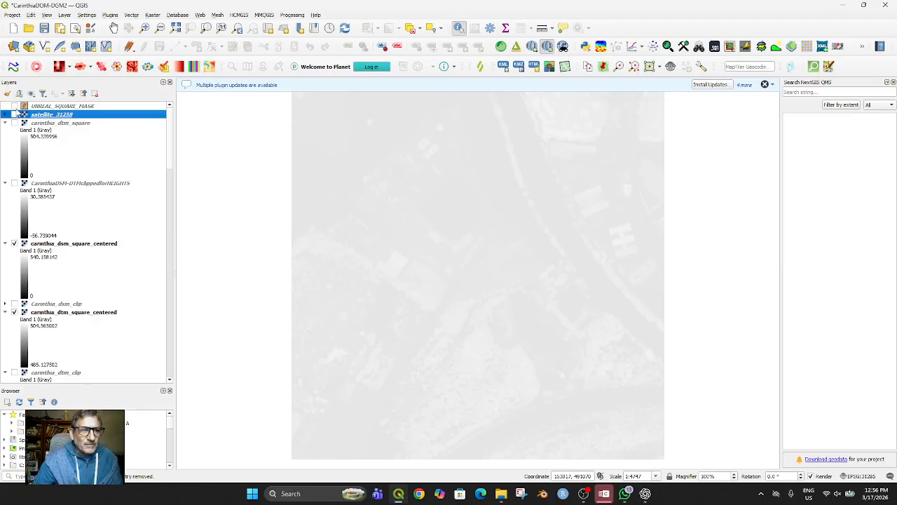
{"action": "left_click", "coordinate": [14, 114]}
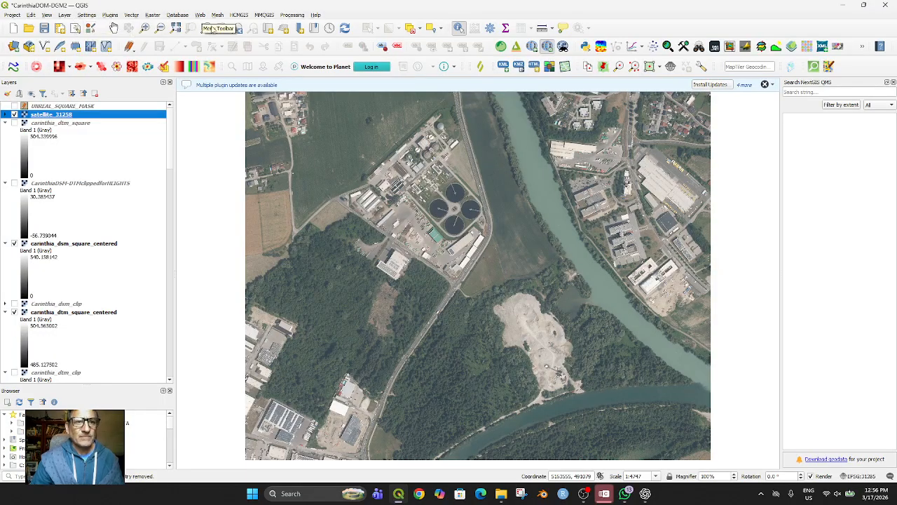
Set up Clip Raster by Extent for satellite_31258 with carinthia_dsm_square_centered's extent, the output projection override enabled and Int16 output data type.
{"action": "left_click", "coordinate": [152, 15]}
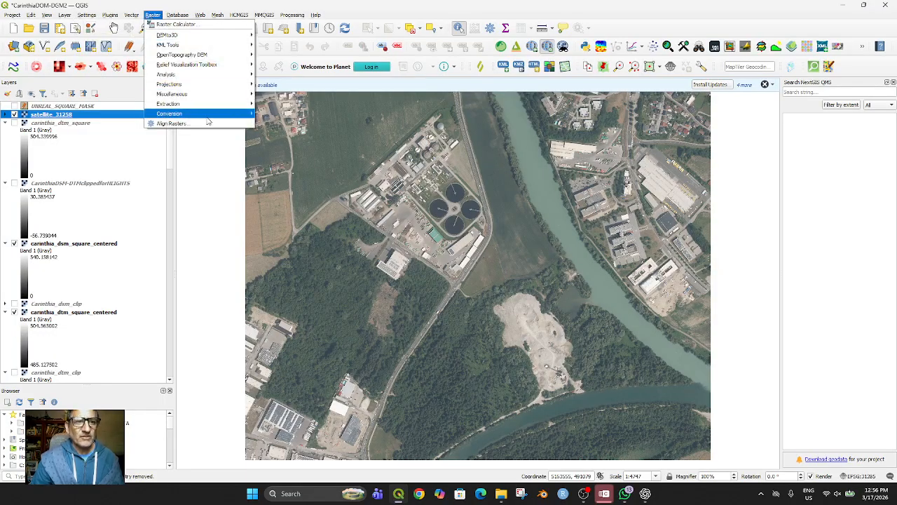
{"action": "mouse_move", "coordinate": [219, 103]}
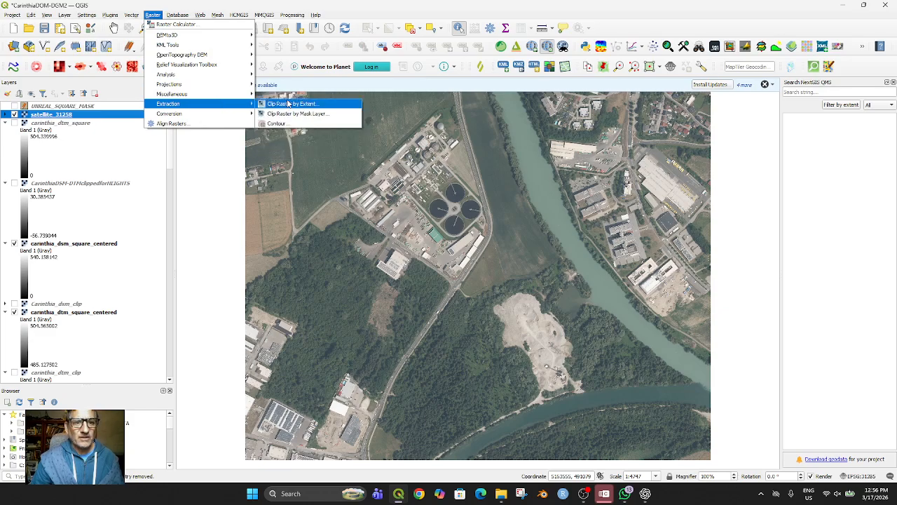
{"action": "left_click", "coordinate": [288, 104]}
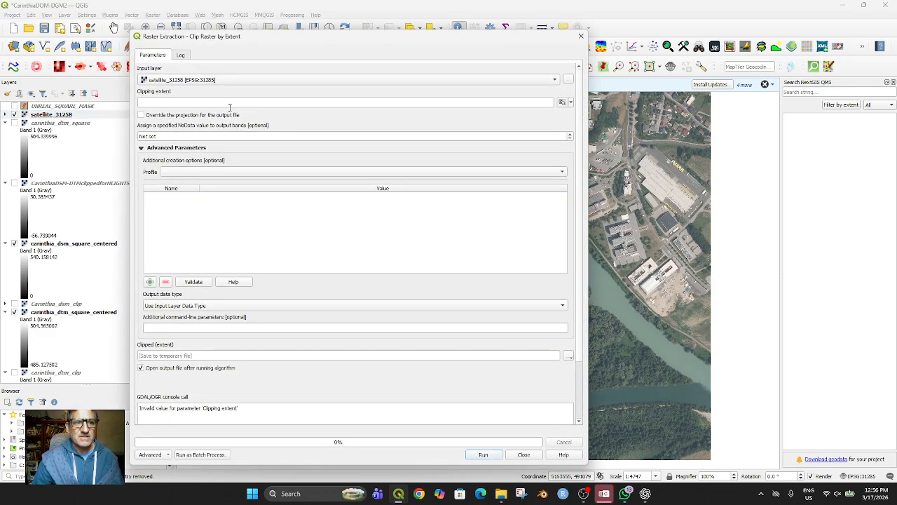
{"action": "left_click", "coordinate": [572, 103]}
{"action": "mouse_move", "coordinate": [582, 112]}
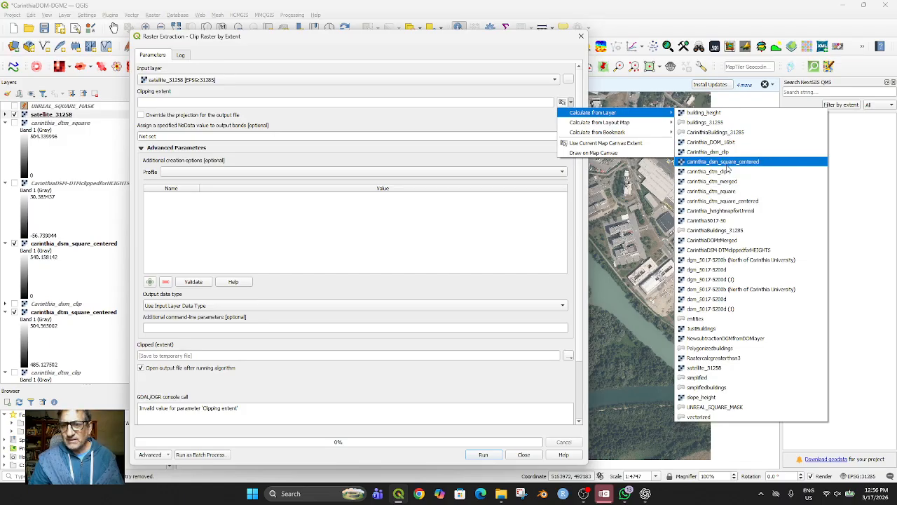
{"action": "left_click", "coordinate": [728, 164]}
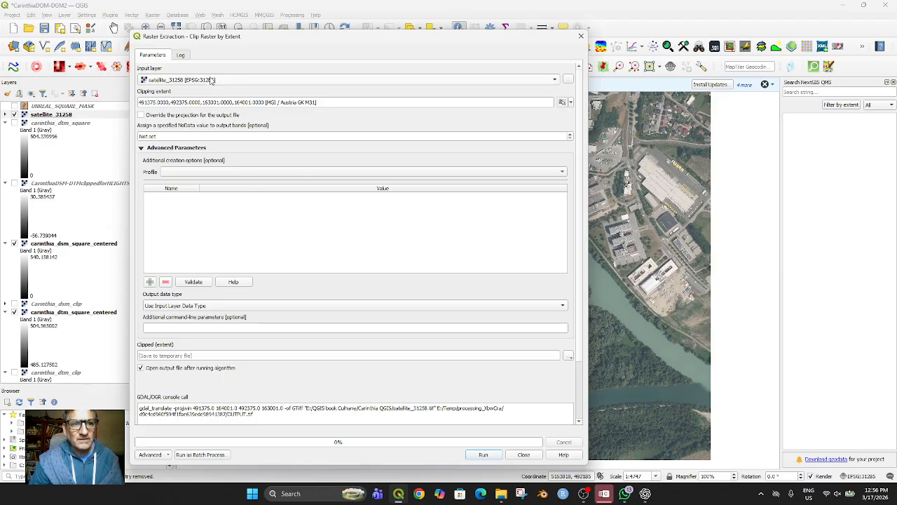
{"action": "left_click", "coordinate": [141, 115]}
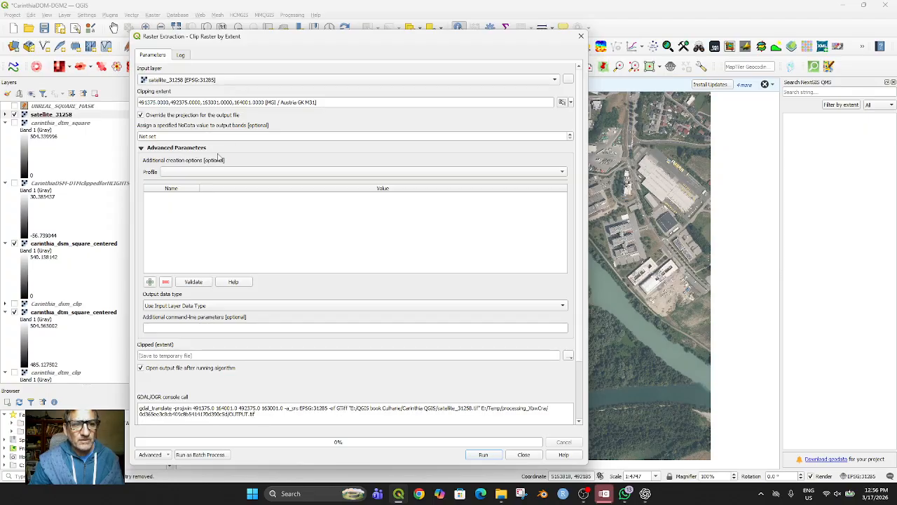
{"action": "scroll", "coordinate": [231, 309], "scroll_direction": "down", "scroll_amount": 2}
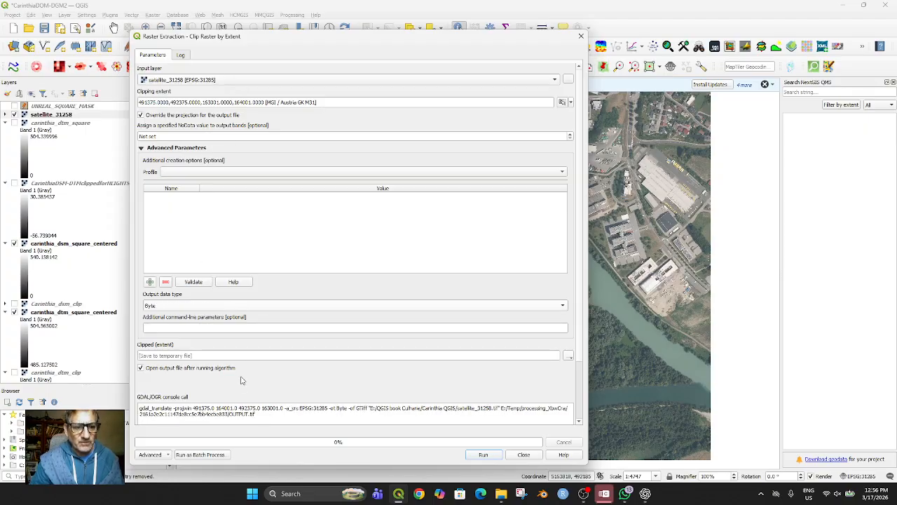
Name the clip's output file carinthia_satellite_square_centered.tif in the Carinthia QGIS folder.
{"action": "left_click", "coordinate": [167, 356]}
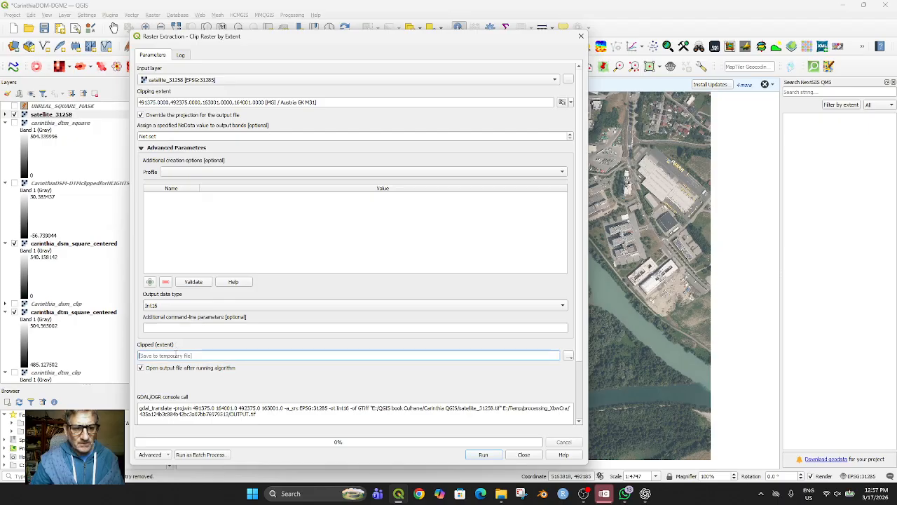
{"action": "left_click", "coordinate": [568, 356]}
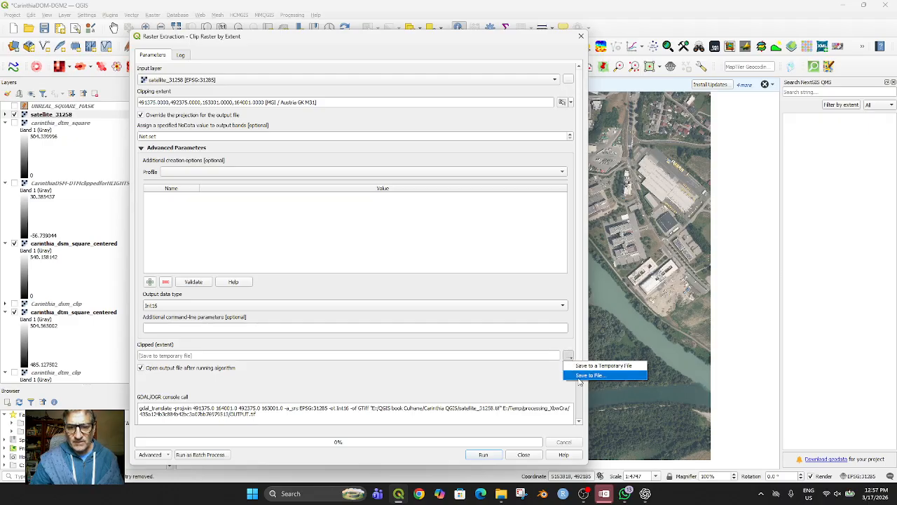
{"action": "left_click", "coordinate": [581, 375]}
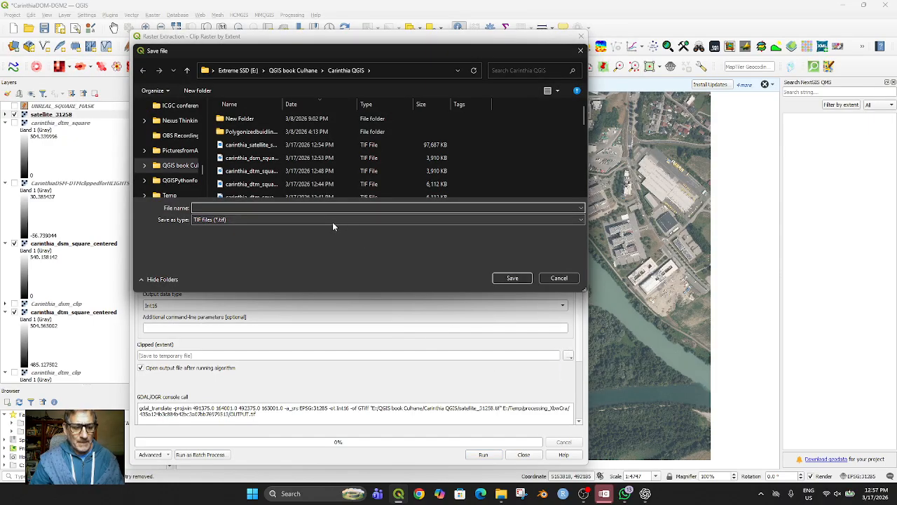
{"action": "type", "text": "carinthia_dtm_square_centered.tif"}
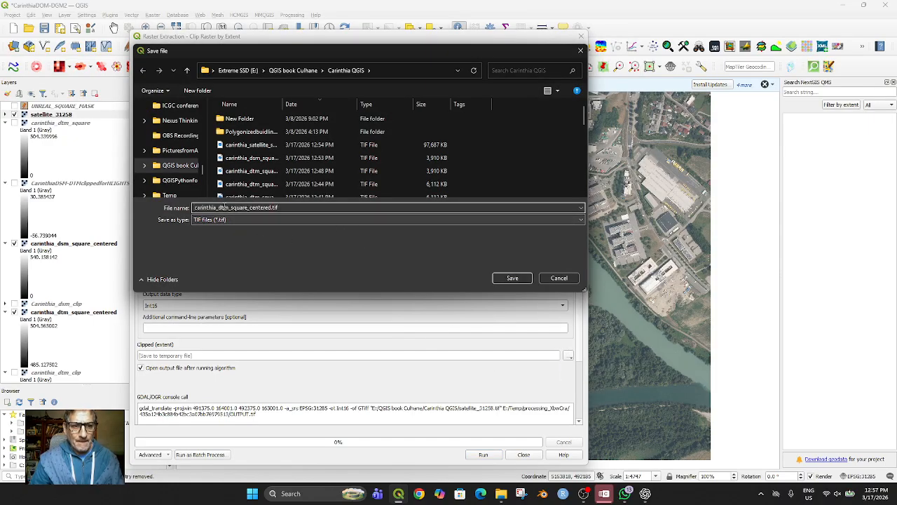
{"action": "double_click", "coordinate": [224, 207]}
{"action": "left_click", "coordinate": [226, 208]}
{"action": "double_click", "coordinate": [225, 208]}
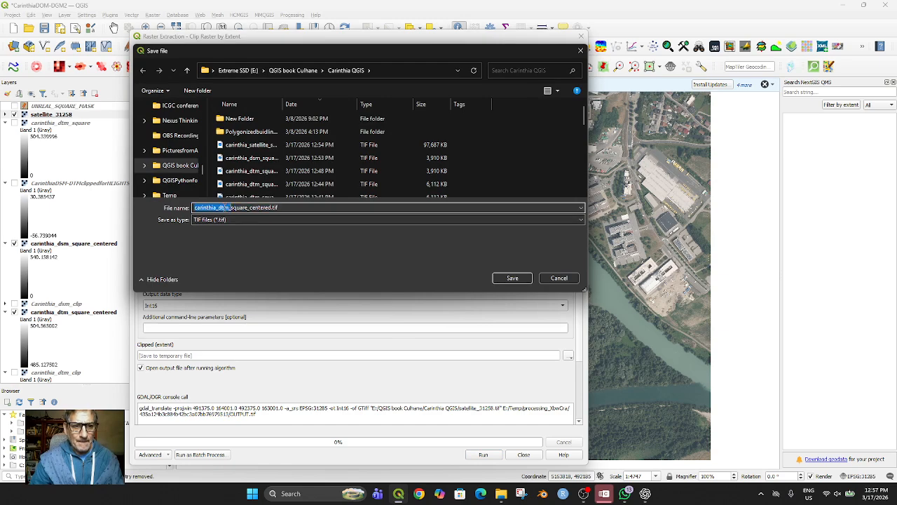
{"action": "left_click", "coordinate": [231, 208]}
{"action": "key", "text": "BackSpace"}
{"action": "key", "text": "BackSpace"}
{"action": "key", "text": "BackSpace"}
{"action": "key", "text": "BackSpace"}
{"action": "type", "text": "satellite_"}
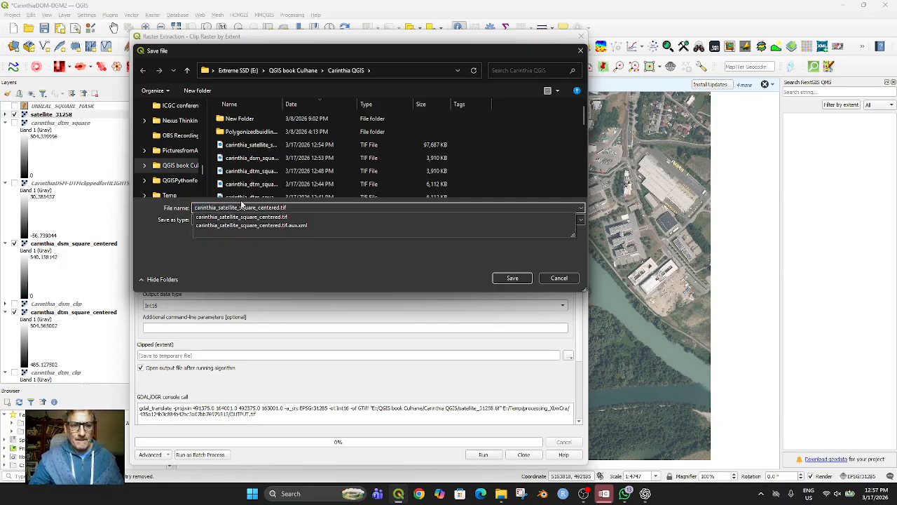
Save the output over the existing carinthia_satellite_square_centered.tif, run the clip and close the tool.
{"action": "left_click", "coordinate": [307, 220]}
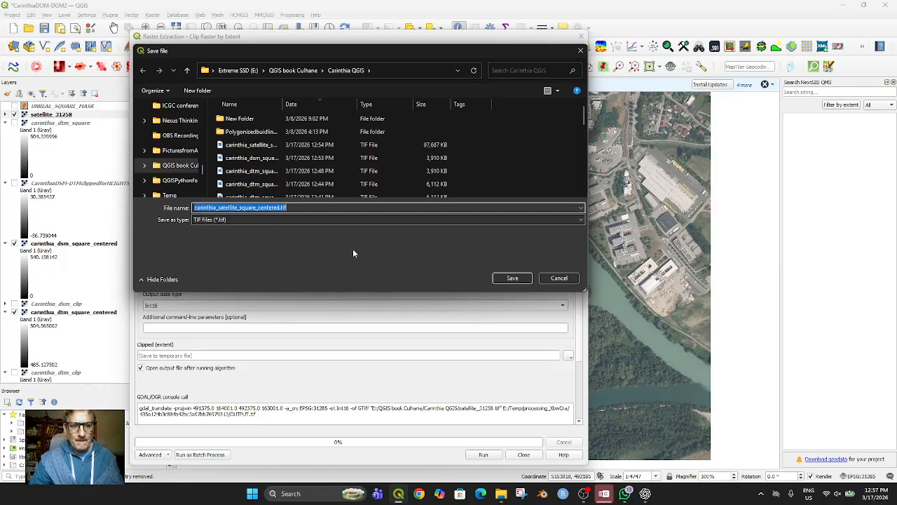
{"action": "left_click", "coordinate": [512, 279]}
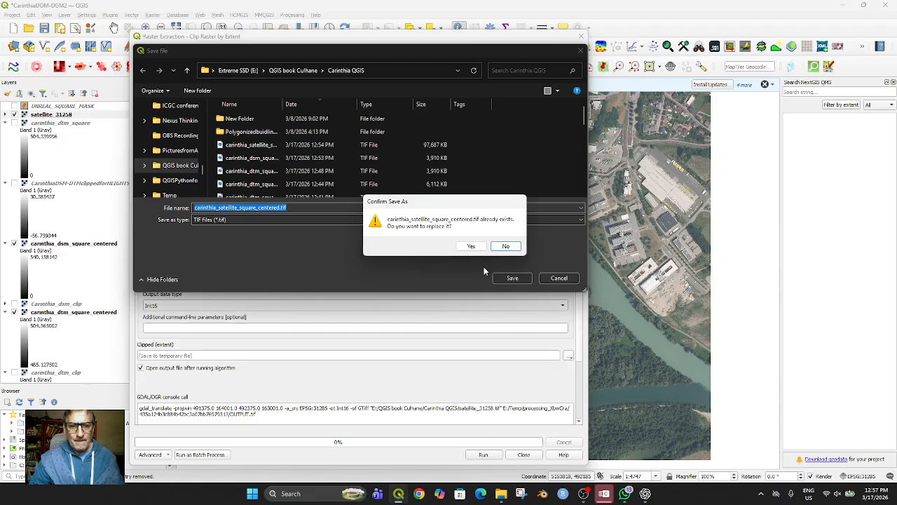
{"action": "left_click", "coordinate": [471, 254]}
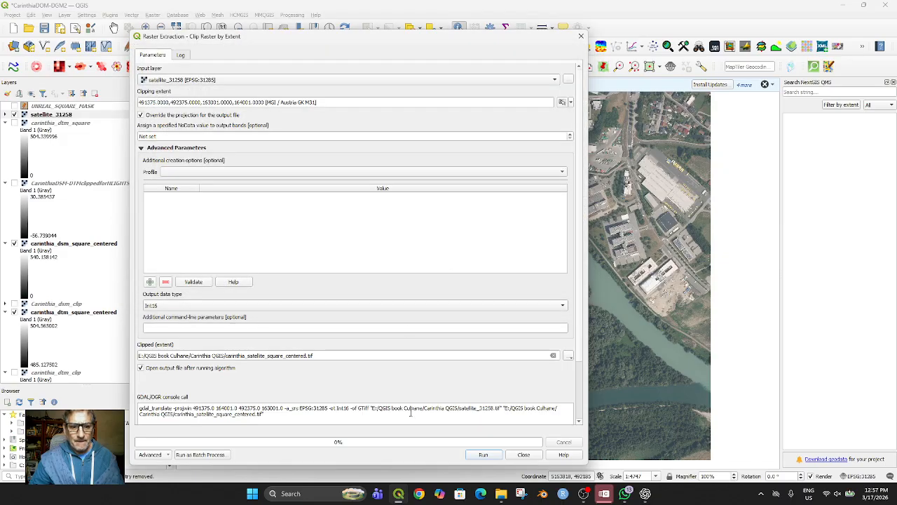
{"action": "left_click", "coordinate": [483, 455]}
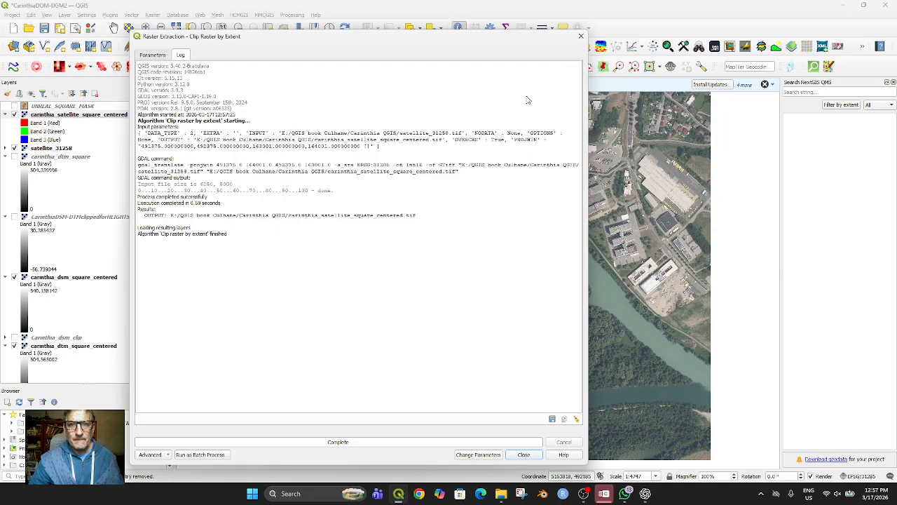
{"action": "left_click", "coordinate": [581, 36]}
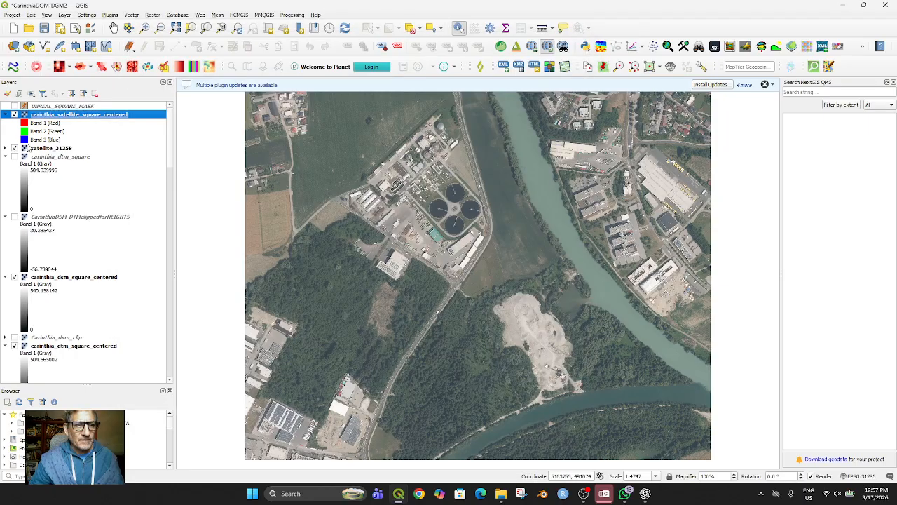
Hide satellite_31258 and check the newly clipped satellite layer against the DSM square by toggling its visibility.
{"action": "left_click", "coordinate": [15, 149]}
{"action": "left_click", "coordinate": [15, 149]}
{"action": "left_click", "coordinate": [15, 148]}
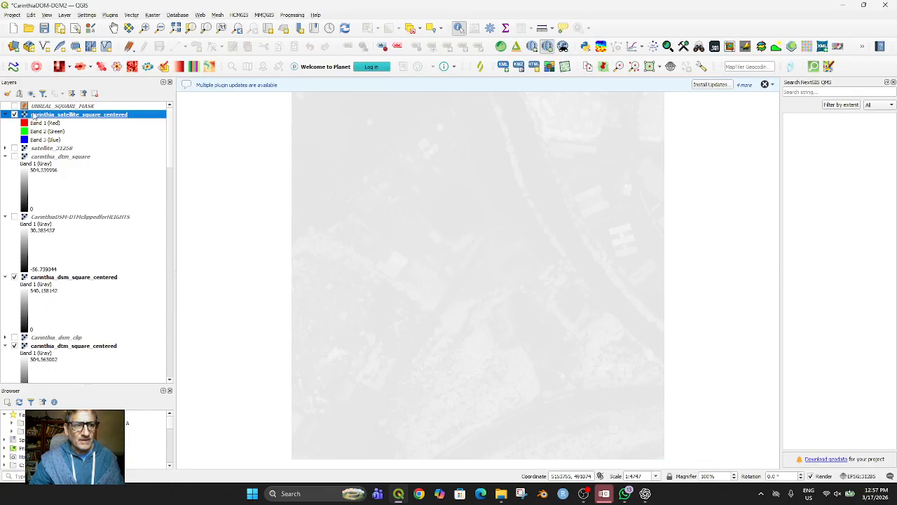
{"action": "left_click", "coordinate": [15, 114]}
{"action": "left_click", "coordinate": [15, 114]}
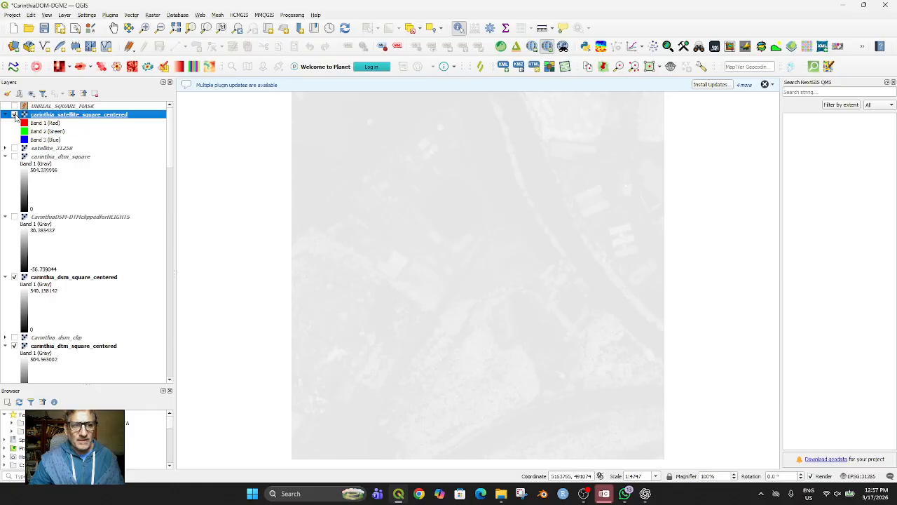
Examine the carinthia_satellite_square_centered layer at its own extent.
{"action": "right_click", "coordinate": [53, 114]}
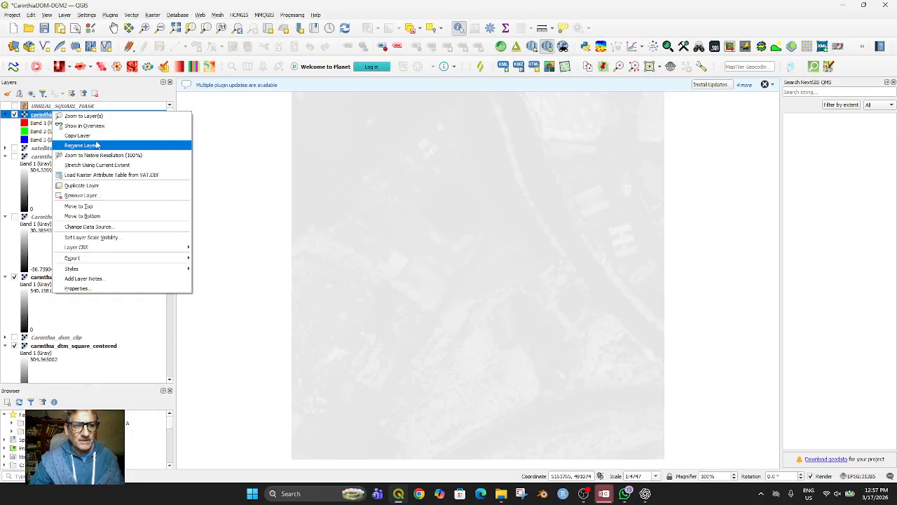
{"action": "left_click", "coordinate": [100, 116]}
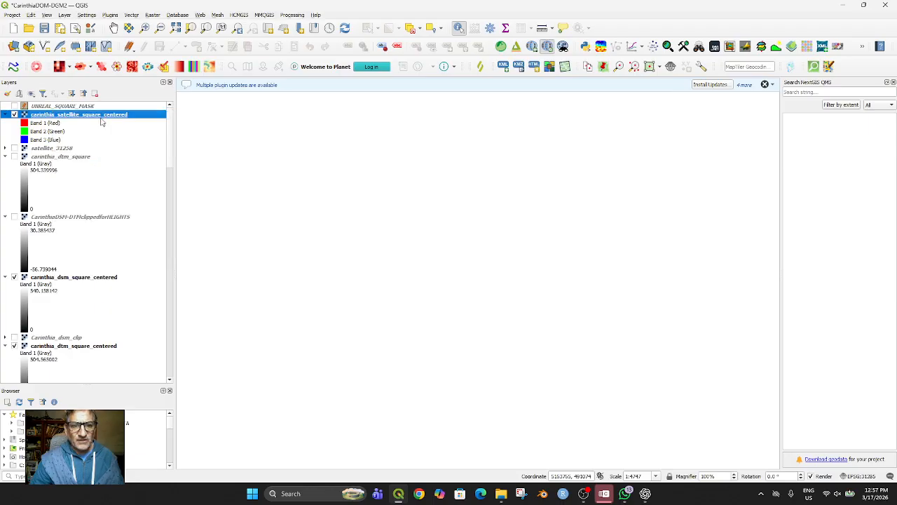
{"action": "scroll", "coordinate": [330, 326], "scroll_direction": "down", "scroll_amount": 3}
{"action": "scroll", "coordinate": [319, 326], "scroll_direction": "up", "scroll_amount": 4}
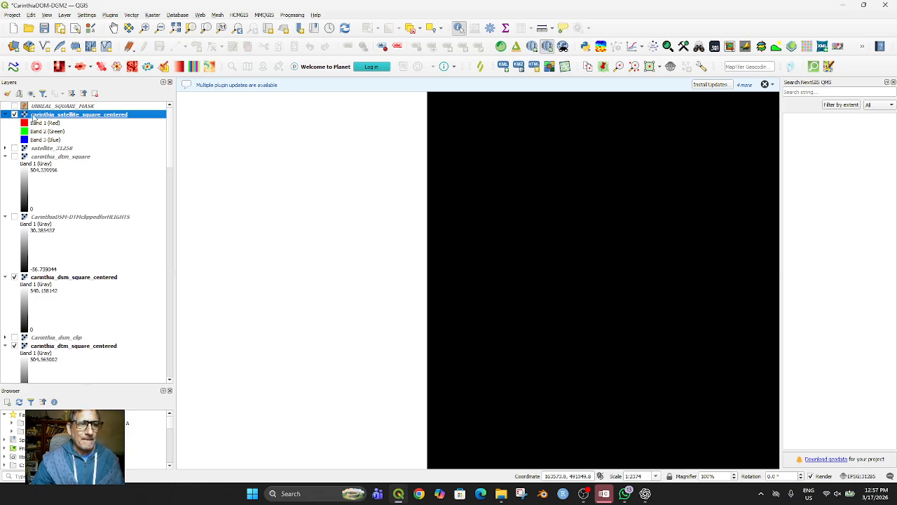
Zoom the map to the extent of satellite_31258 and make that layer visible.
{"action": "right_click", "coordinate": [35, 148]}
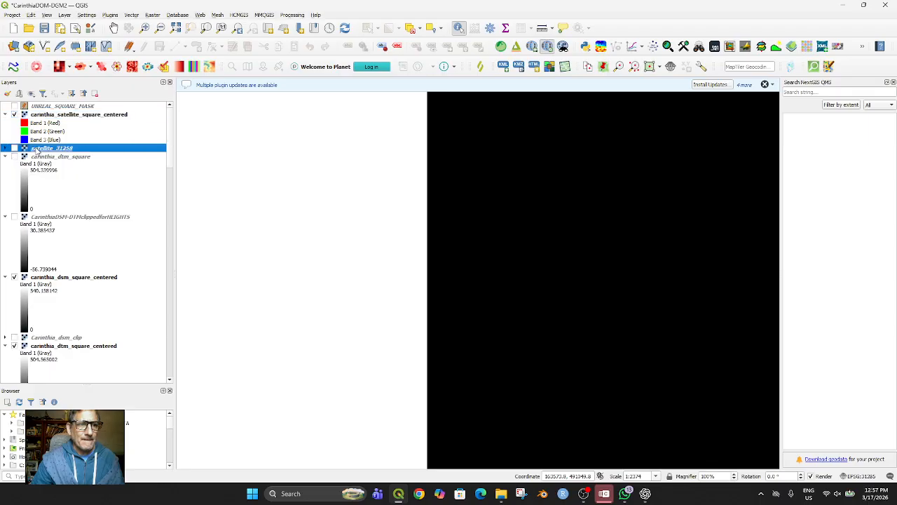
{"action": "left_click", "coordinate": [63, 152]}
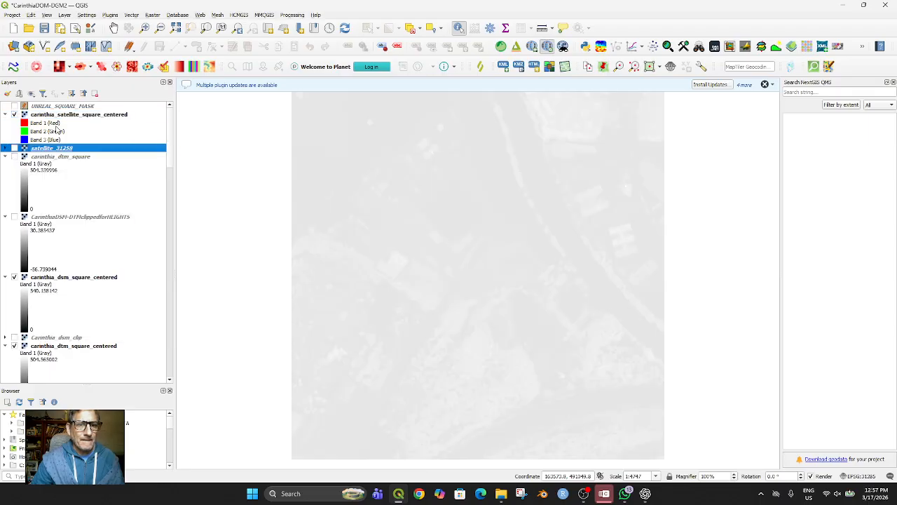
{"action": "left_click", "coordinate": [14, 148]}
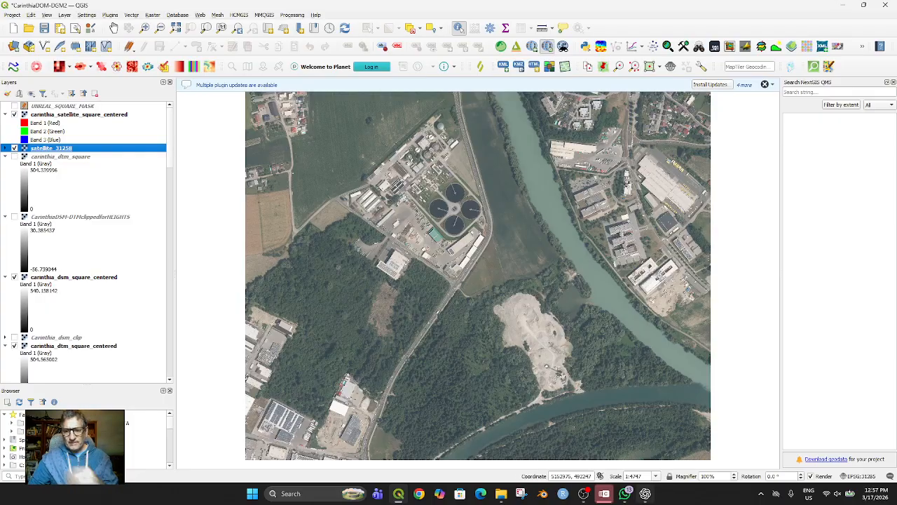
Switch to ChatGPT and send a message beginning "Before doing that" about the satellite layer problem.
{"action": "left_click", "coordinate": [645, 495]}
{"action": "left_click", "coordinate": [548, 448]}
{"action": "type", "text": "Before"}
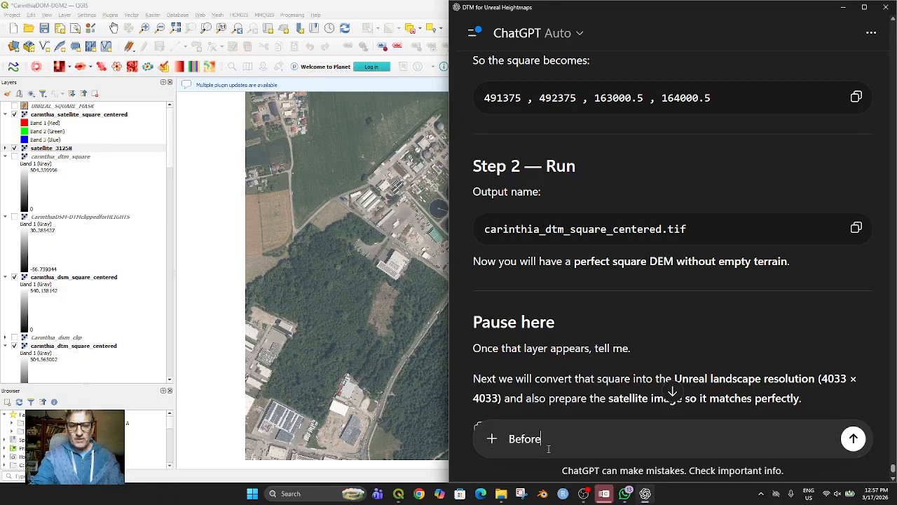
{"action": "type", "text": " doing that"}
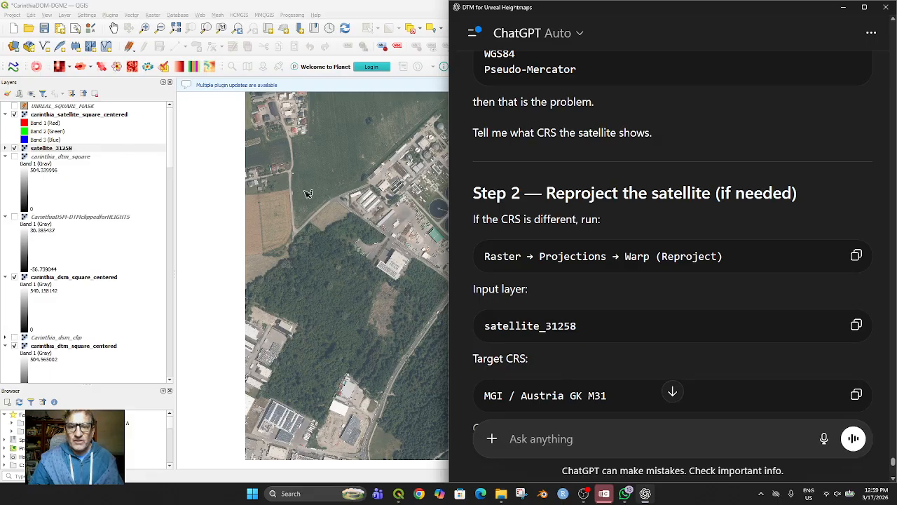
Switch to QGIS and check the coordinate reference system assigned to the carinthia_dtm_square_centered layer.
{"action": "scroll", "coordinate": [543, 237], "scroll_direction": "up", "scroll_amount": 2}
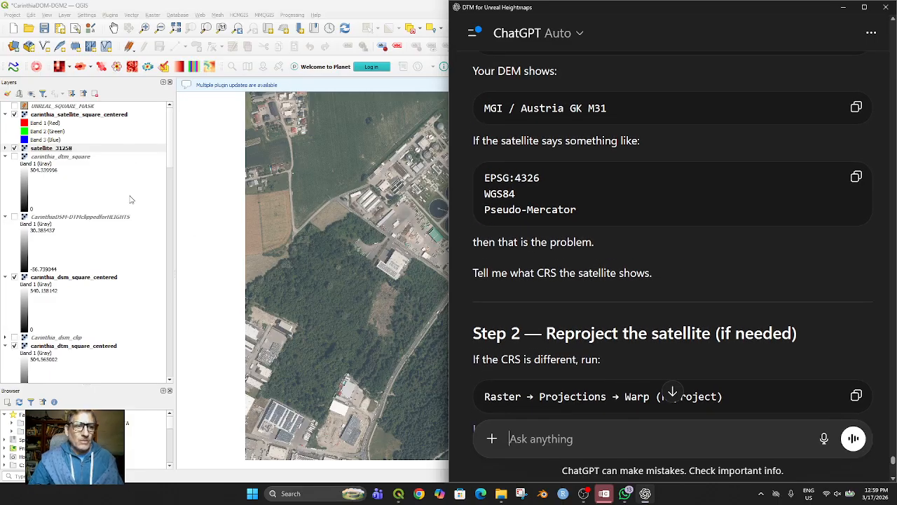
{"action": "left_click", "coordinate": [55, 280]}
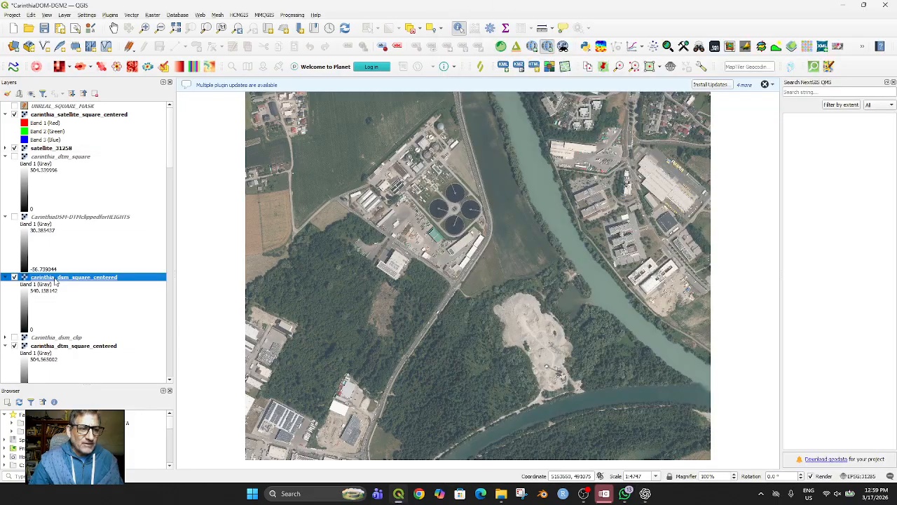
{"action": "left_click", "coordinate": [70, 347]}
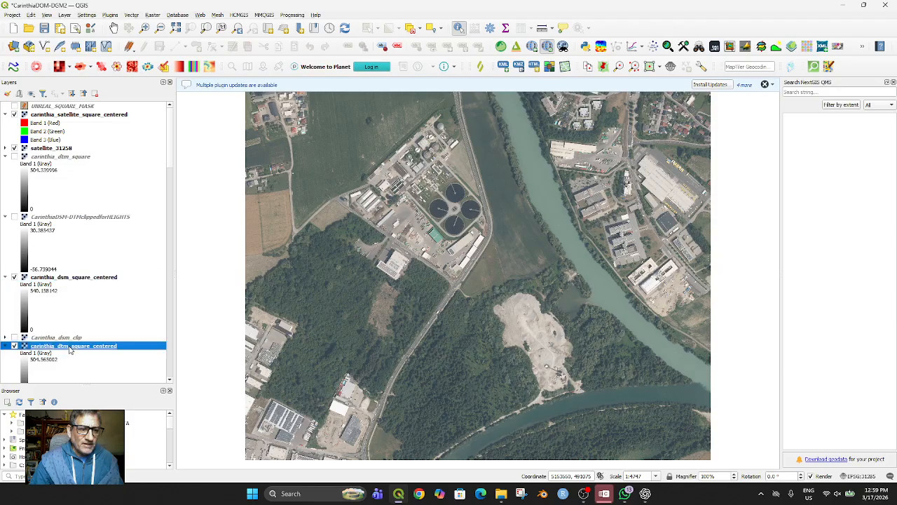
{"action": "right_click", "coordinate": [70, 346]}
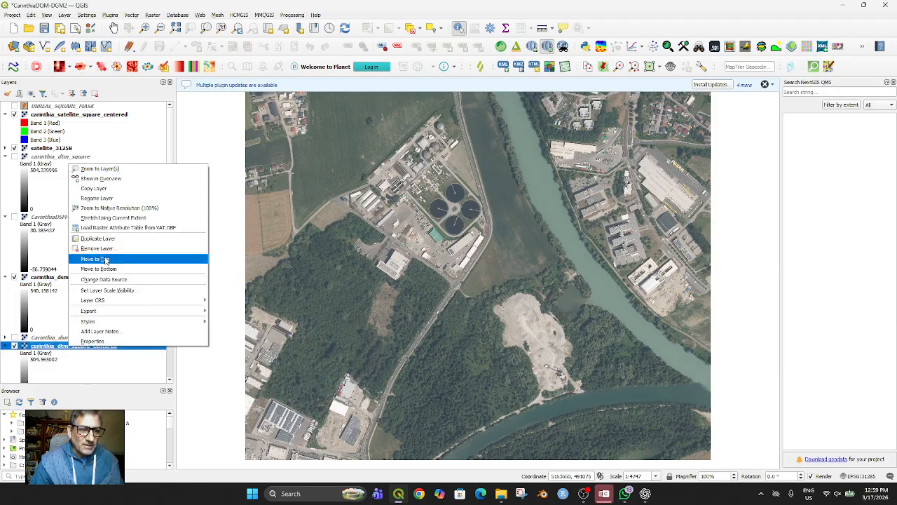
{"action": "mouse_move", "coordinate": [154, 300]}
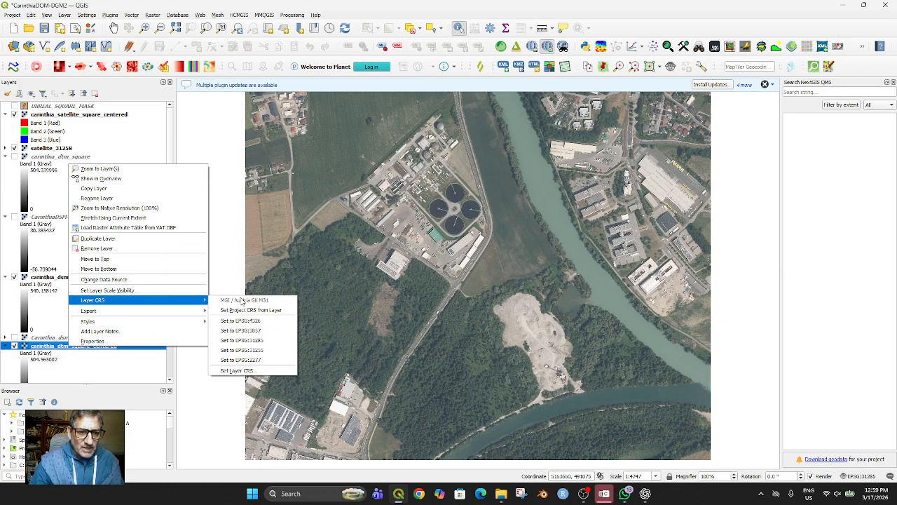
Check the coordinate reference systems assigned to carinthia_satellite_square_centered and carinthia_dsm_square_centered.
{"action": "left_click", "coordinate": [63, 117]}
{"action": "right_click", "coordinate": [64, 119]}
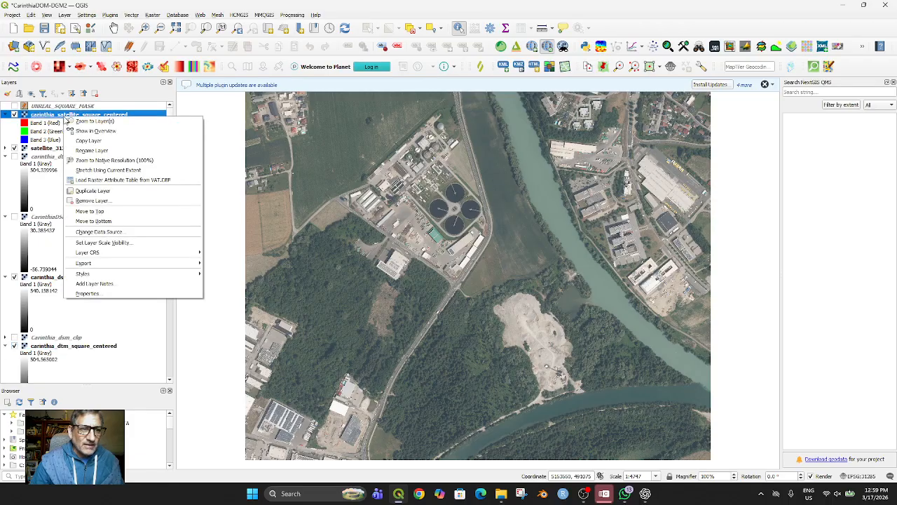
{"action": "mouse_move", "coordinate": [136, 252]}
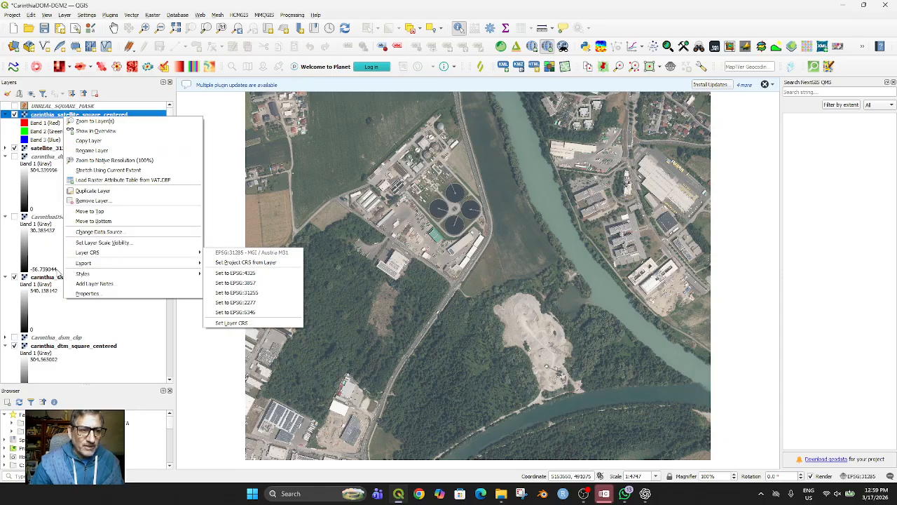
{"action": "left_click", "coordinate": [42, 281]}
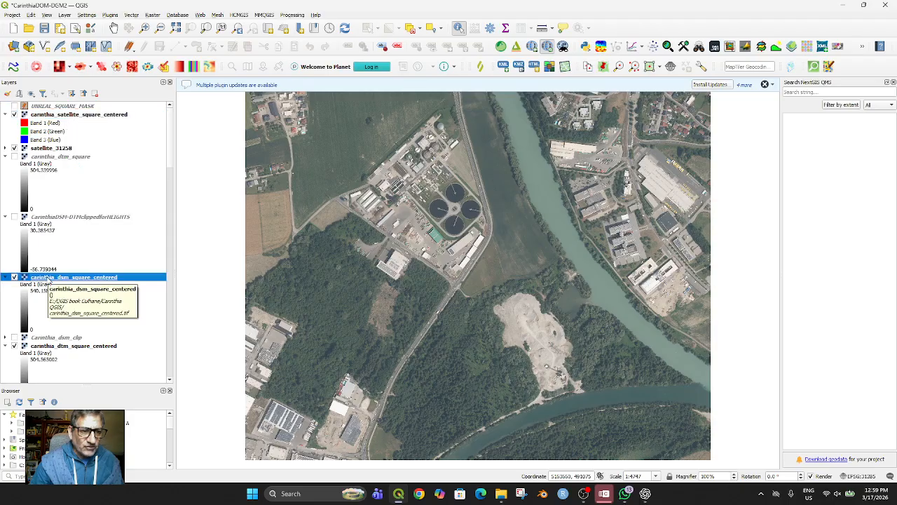
{"action": "right_click", "coordinate": [47, 279]}
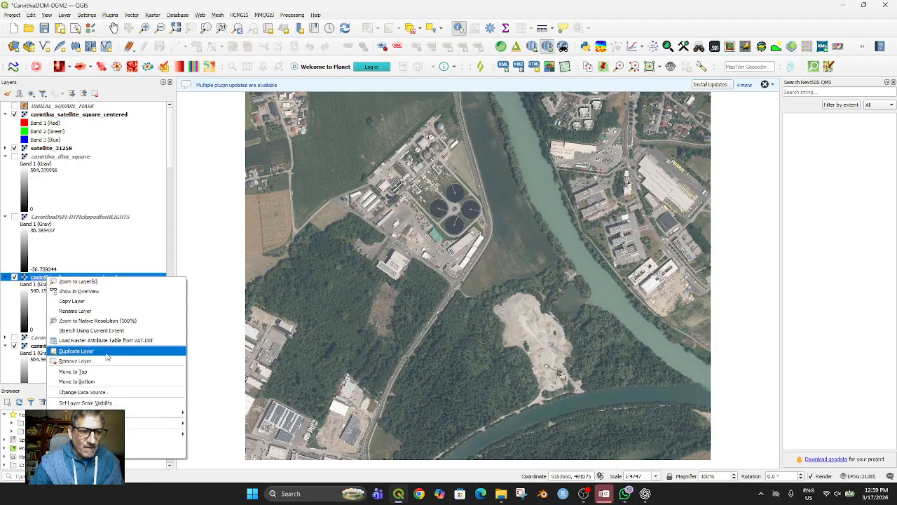
{"action": "mouse_move", "coordinate": [98, 413]}
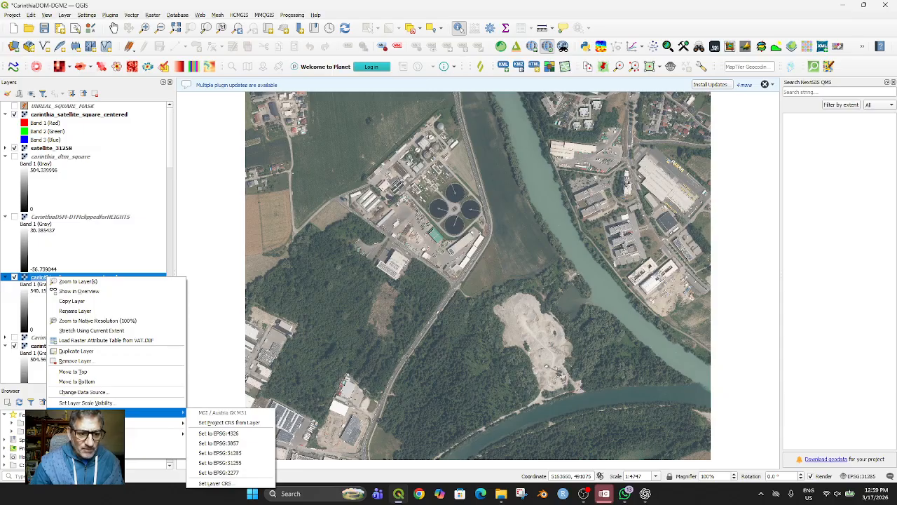
Check the coordinate reference system assigned to the original satellite_31258 layer.
{"action": "left_click", "coordinate": [48, 148]}
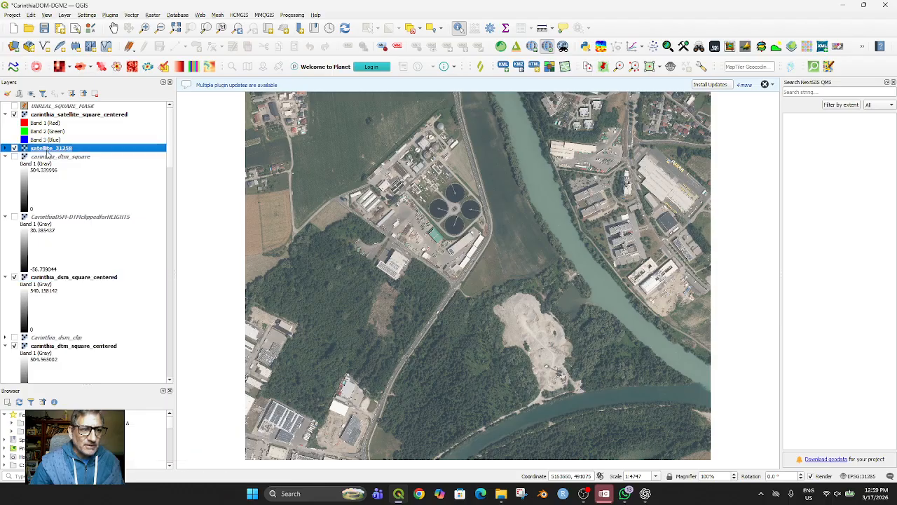
{"action": "right_click", "coordinate": [48, 153]}
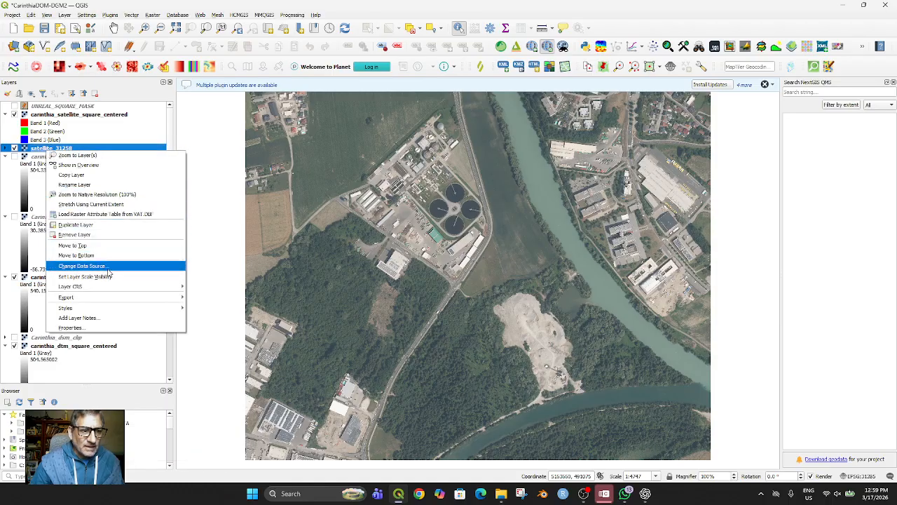
{"action": "mouse_move", "coordinate": [109, 288]}
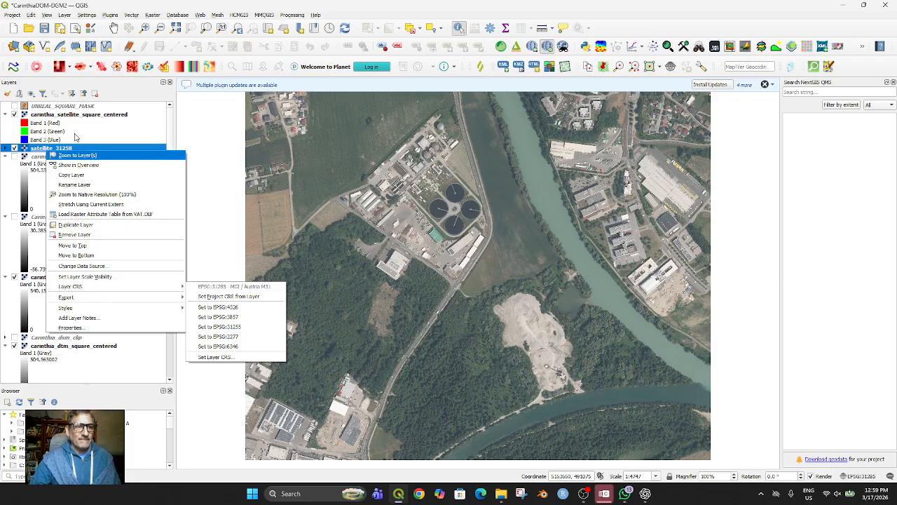
Compare the coordinate reference system of carinthia_satellite_square_centered with that of carinthia_dtm_square_centered once more.
{"action": "left_click", "coordinate": [47, 149]}
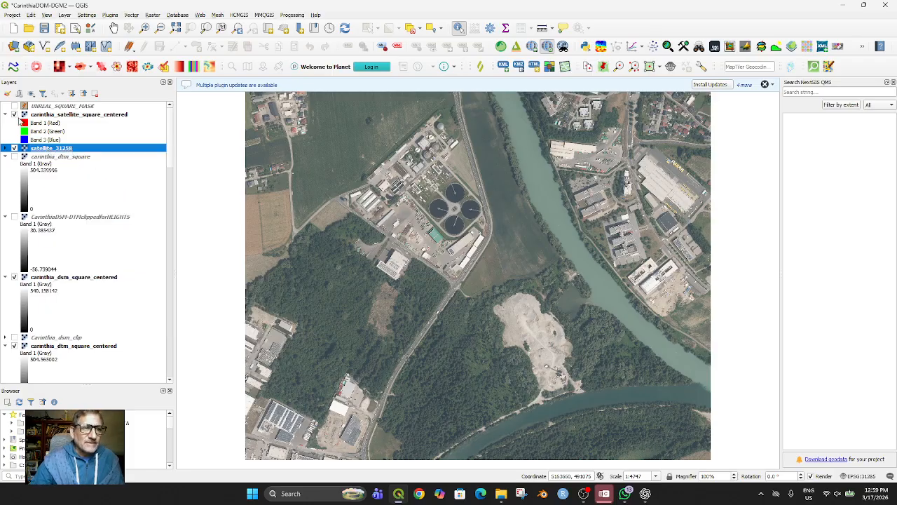
{"action": "right_click", "coordinate": [41, 114]}
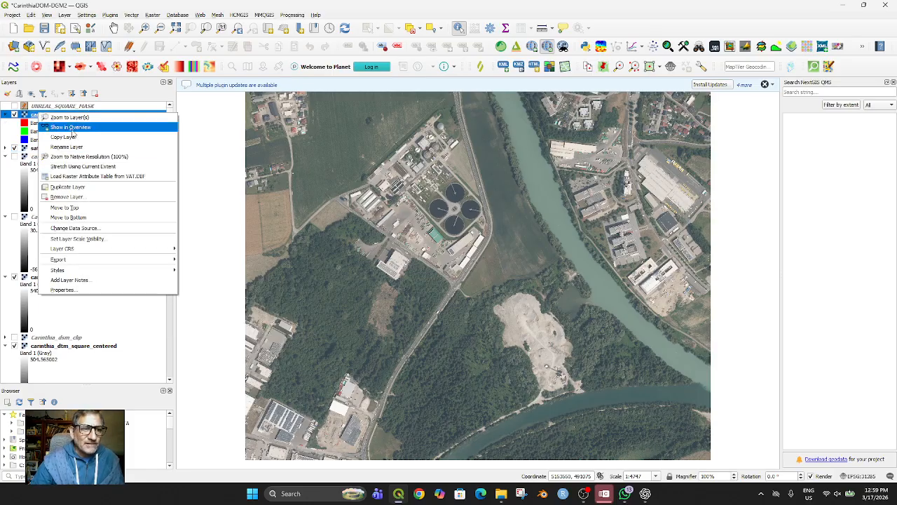
{"action": "mouse_move", "coordinate": [98, 251]}
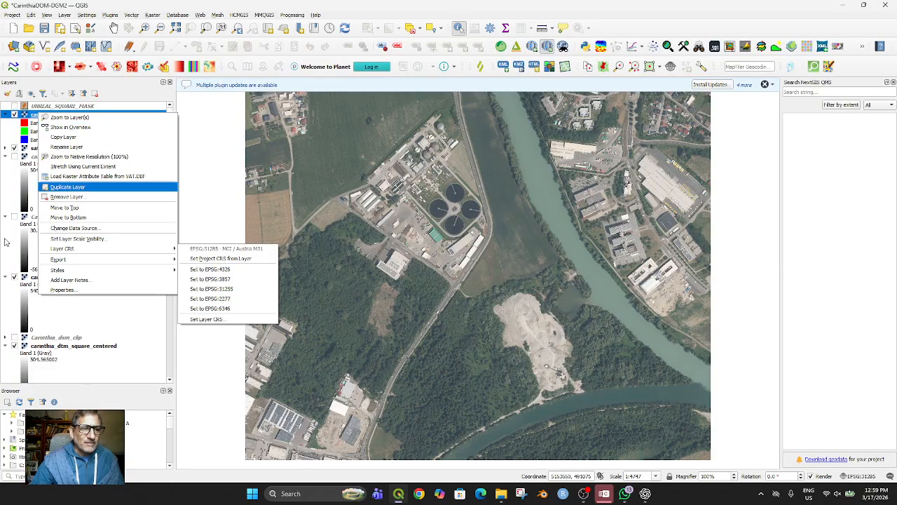
{"action": "left_click", "coordinate": [49, 346]}
{"action": "right_click", "coordinate": [49, 346]}
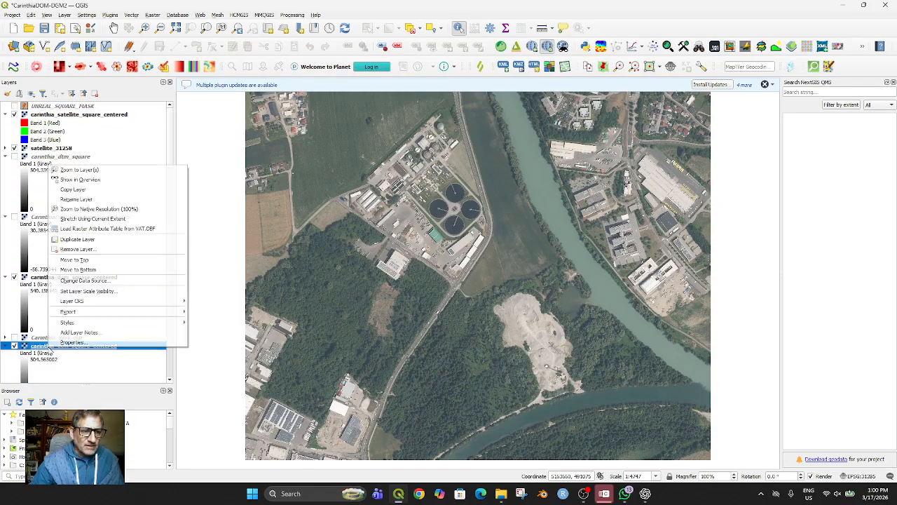
{"action": "mouse_move", "coordinate": [94, 304]}
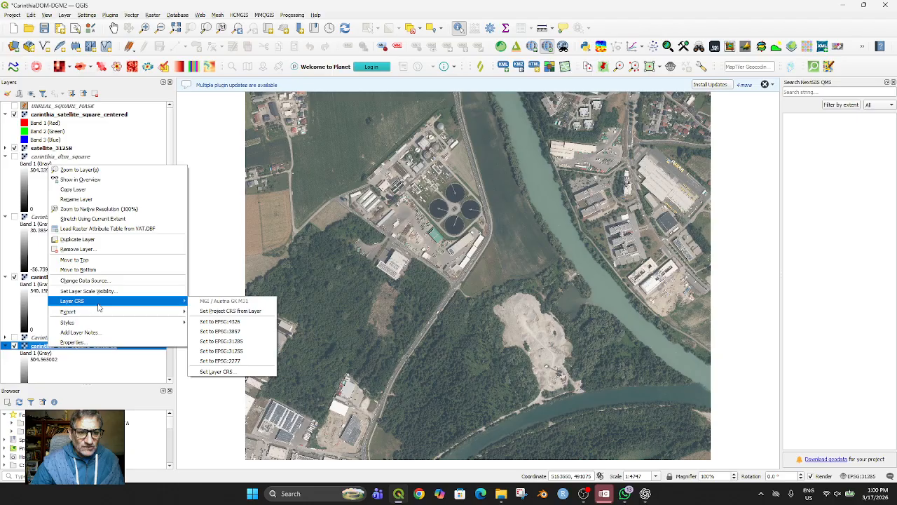
{"action": "left_click", "coordinate": [212, 131]}
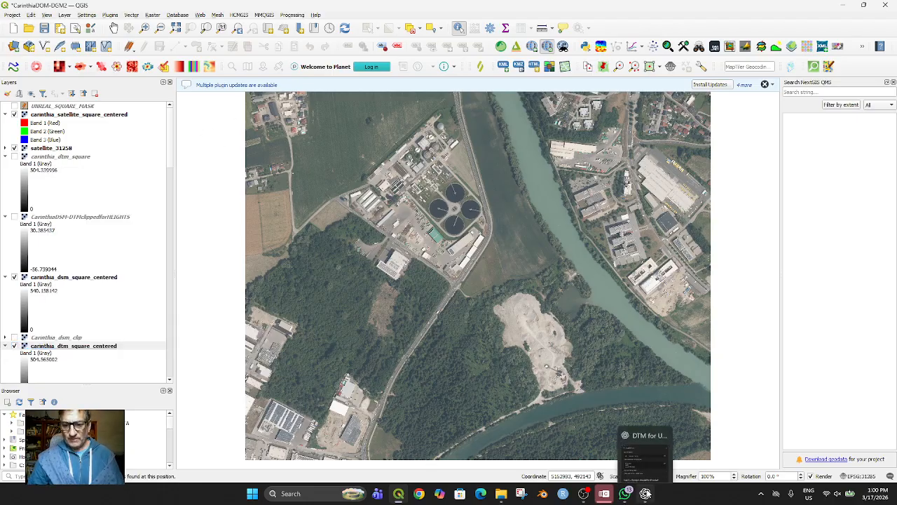
Switch to ChatGPT and reread the Step 1 instructions for checking the satellite layer's CRS.
{"action": "left_click", "coordinate": [645, 494]}
{"action": "scroll", "coordinate": [590, 322], "scroll_direction": "up", "scroll_amount": 2}
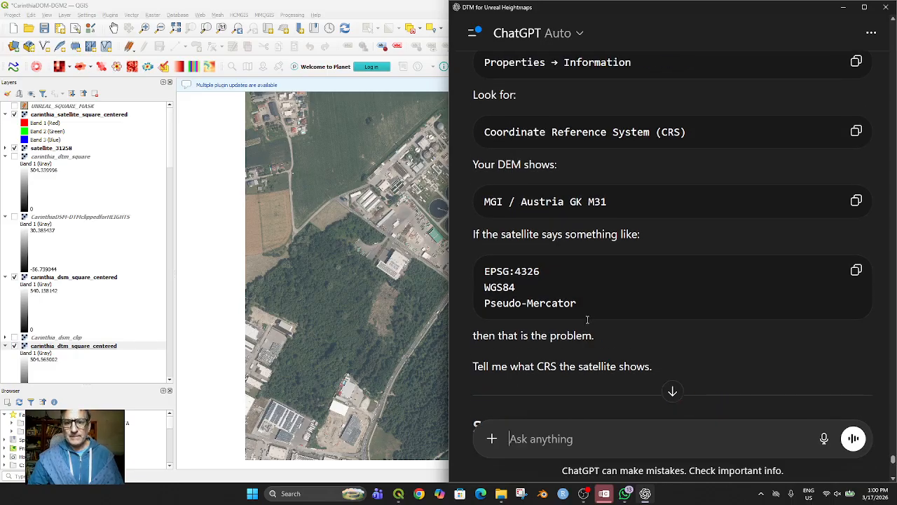
{"action": "scroll", "coordinate": [595, 326], "scroll_direction": "down", "scroll_amount": 3}
{"action": "scroll", "coordinate": [586, 324], "scroll_direction": "up", "scroll_amount": 1}
{"action": "scroll", "coordinate": [582, 328], "scroll_direction": "up", "scroll_amount": 2}
{"action": "scroll", "coordinate": [582, 328], "scroll_direction": "up", "scroll_amount": 1}
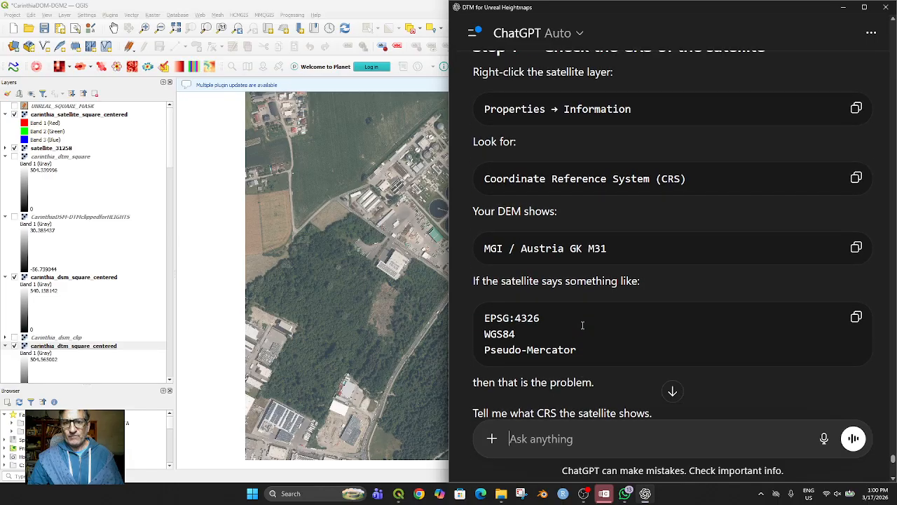
{"action": "scroll", "coordinate": [582, 325], "scroll_direction": "up", "scroll_amount": 2}
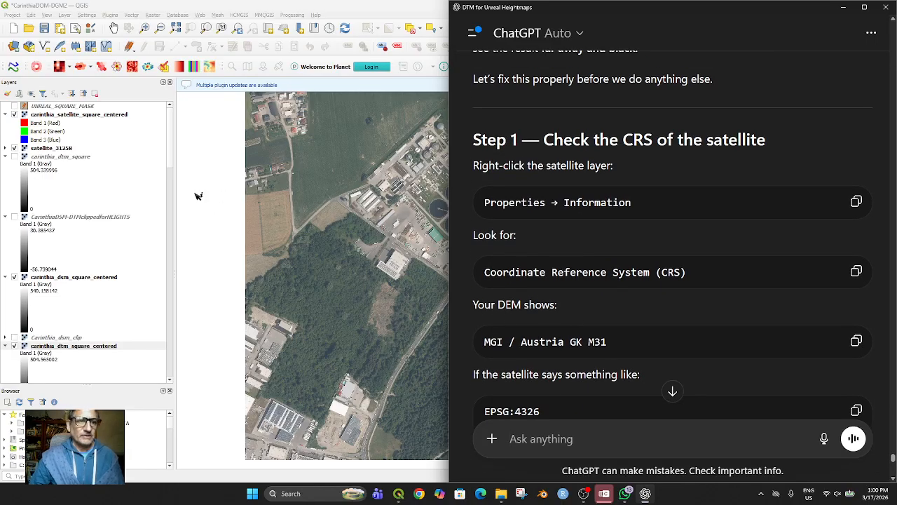
Switch to QGIS and examine the CRS and pixel size in the satellite_31258 layer's information properties.
{"action": "left_click", "coordinate": [65, 149]}
{"action": "right_click", "coordinate": [63, 150]}
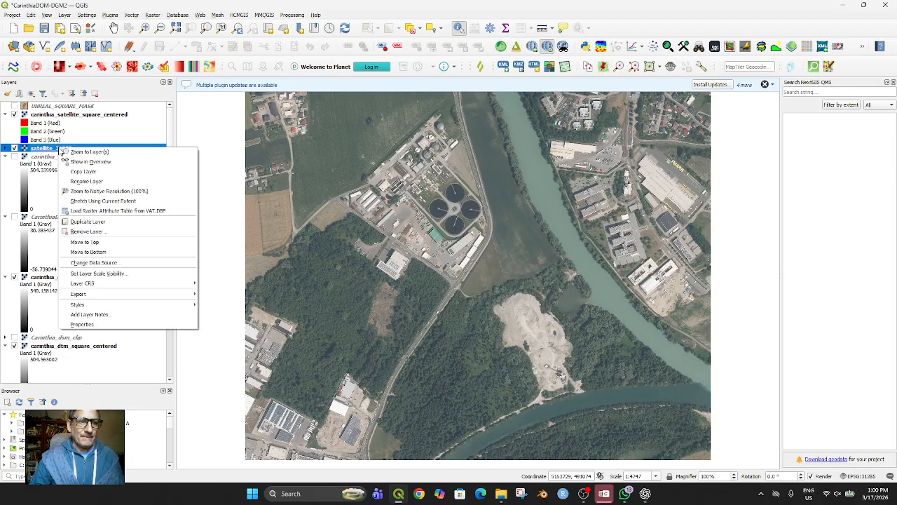
{"action": "left_click", "coordinate": [83, 324]}
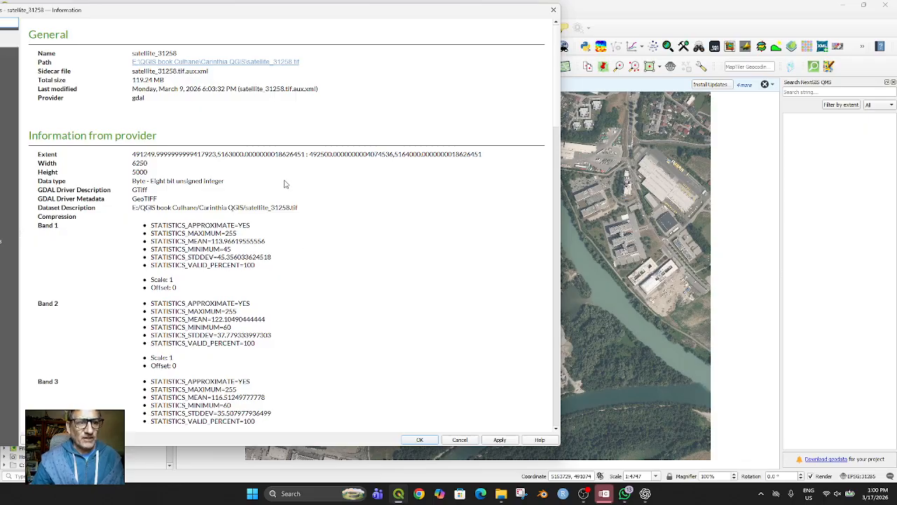
{"action": "scroll", "coordinate": [285, 183], "scroll_direction": "down", "scroll_amount": 12}
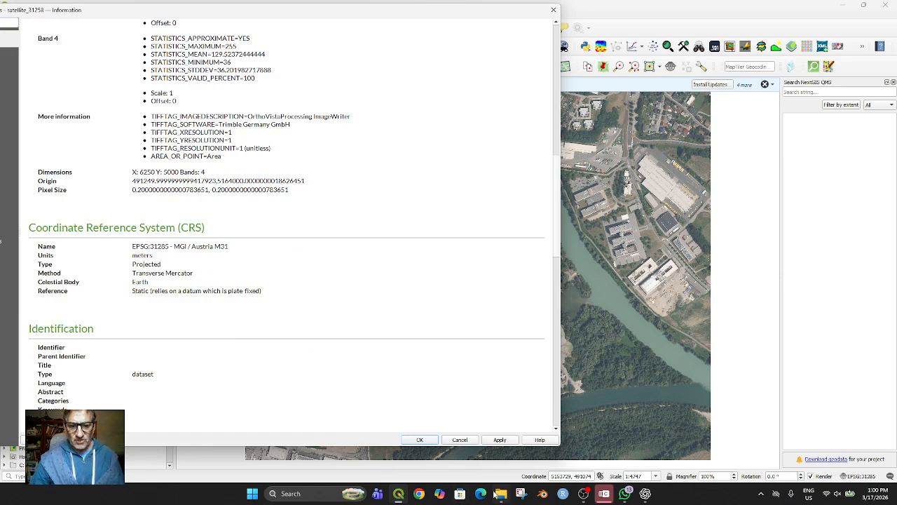
Switch to ChatGPT and read the reply on confirming the DEM square size and aligning satellite_31258 to the DEM grid.
{"action": "left_click", "coordinate": [645, 493]}
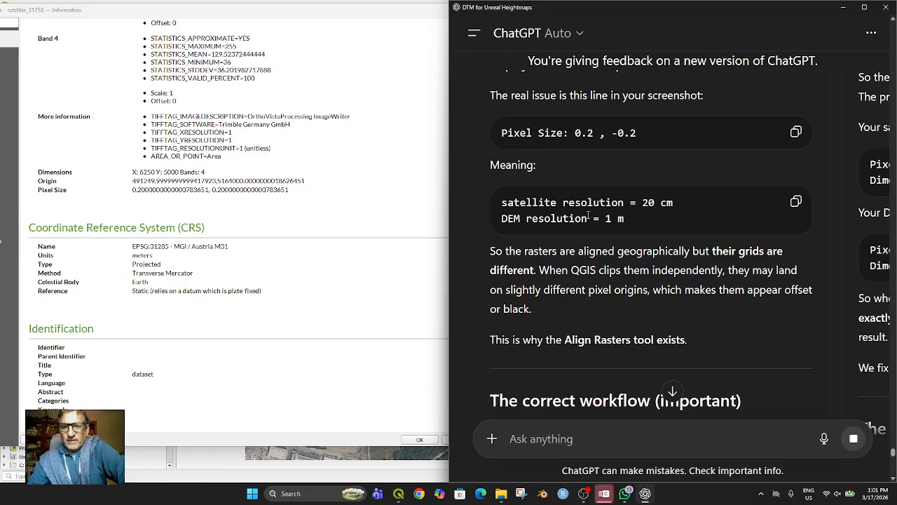
{"action": "scroll", "coordinate": [642, 252], "scroll_direction": "down", "scroll_amount": 3}
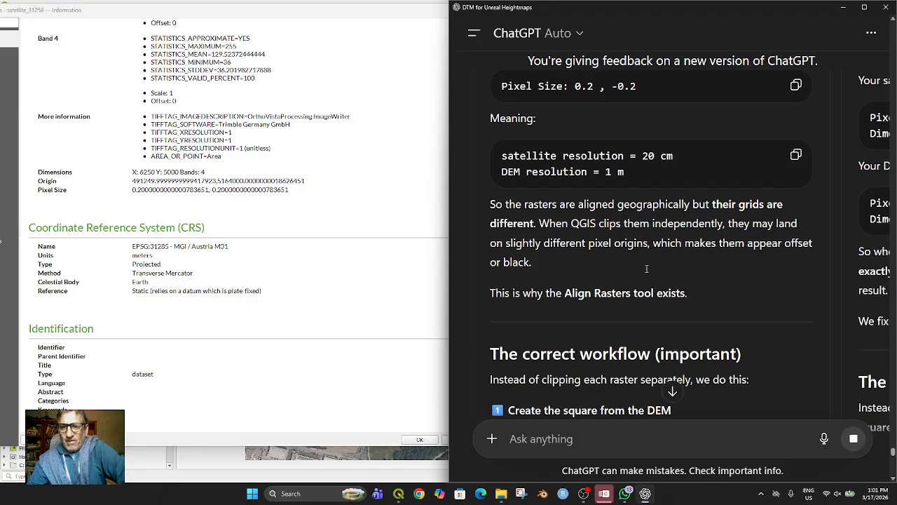
{"action": "scroll", "coordinate": [644, 267], "scroll_direction": "down", "scroll_amount": 1}
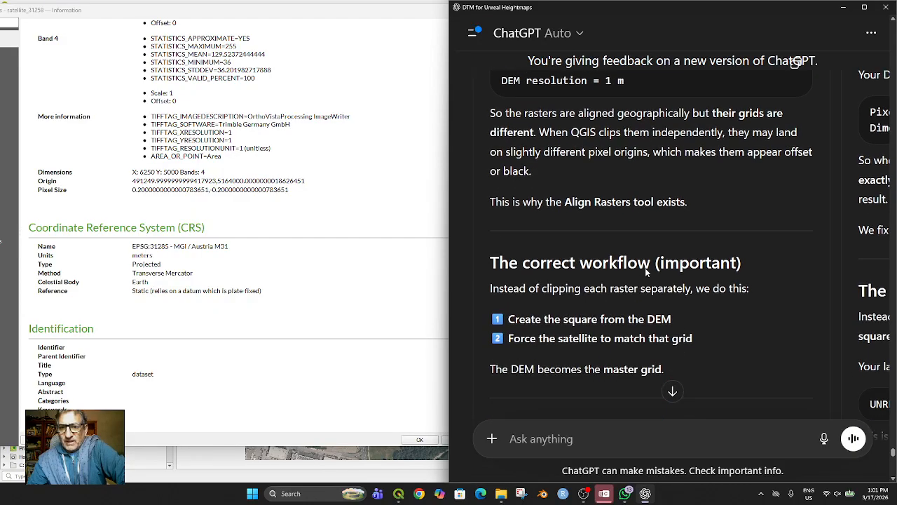
{"action": "scroll", "coordinate": [645, 268], "scroll_direction": "down", "scroll_amount": 3}
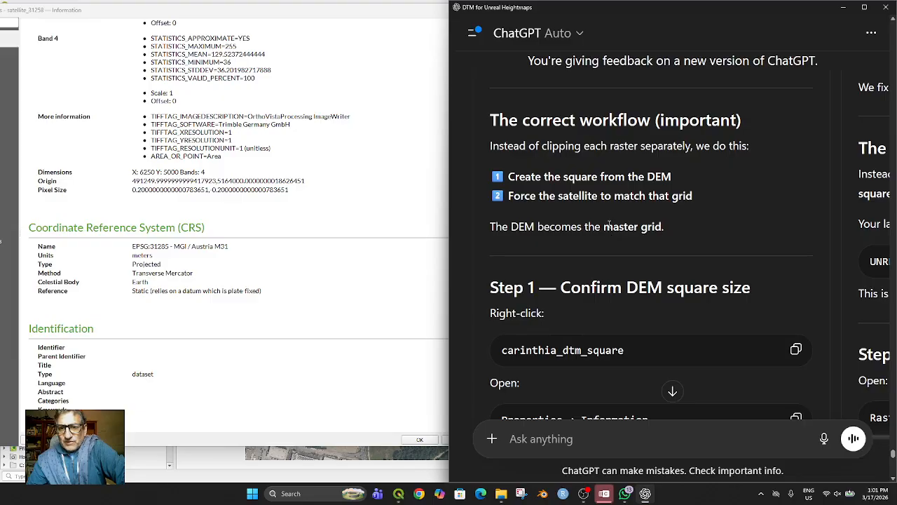
{"action": "scroll", "coordinate": [609, 225], "scroll_direction": "down", "scroll_amount": 4}
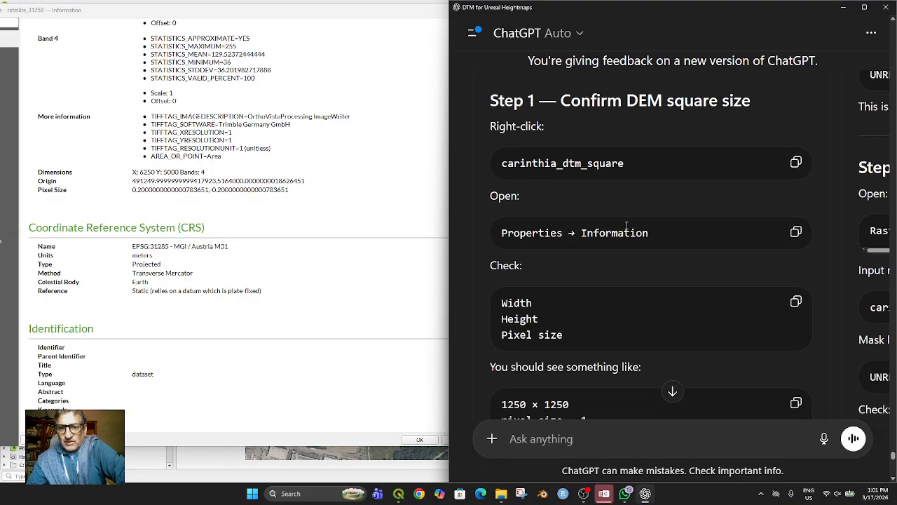
{"action": "scroll", "coordinate": [617, 220], "scroll_direction": "down", "scroll_amount": 6}
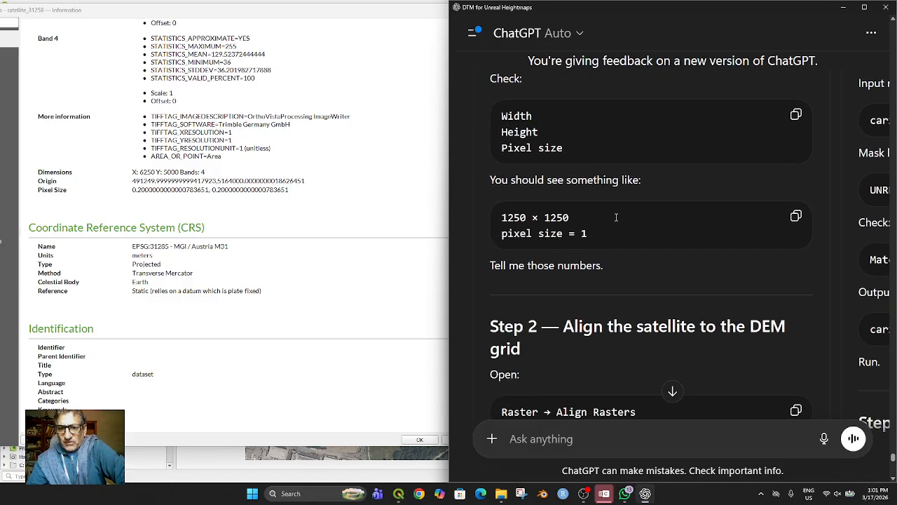
{"action": "scroll", "coordinate": [614, 221], "scroll_direction": "down", "scroll_amount": 3}
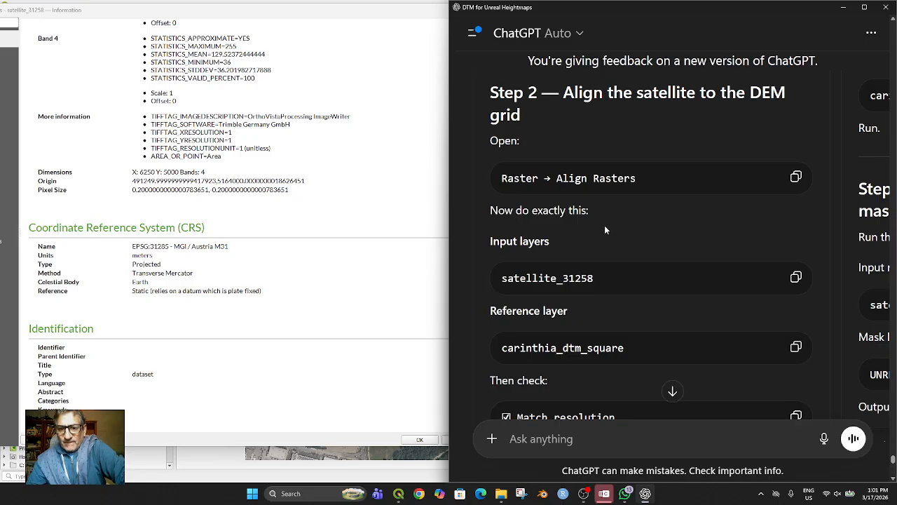
{"action": "scroll", "coordinate": [604, 225], "scroll_direction": "down", "scroll_amount": 4}
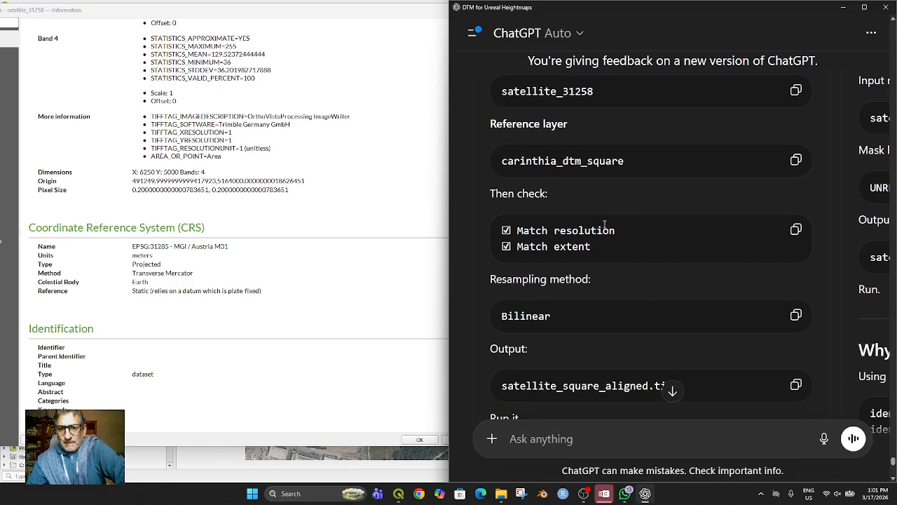
{"action": "scroll", "coordinate": [600, 233], "scroll_direction": "down", "scroll_amount": 2}
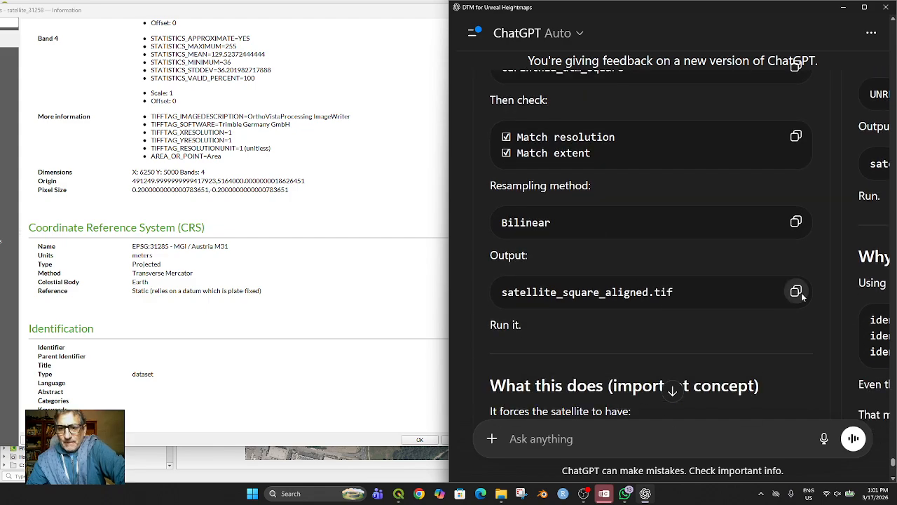
{"action": "scroll", "coordinate": [581, 260], "scroll_direction": "up", "scroll_amount": 3}
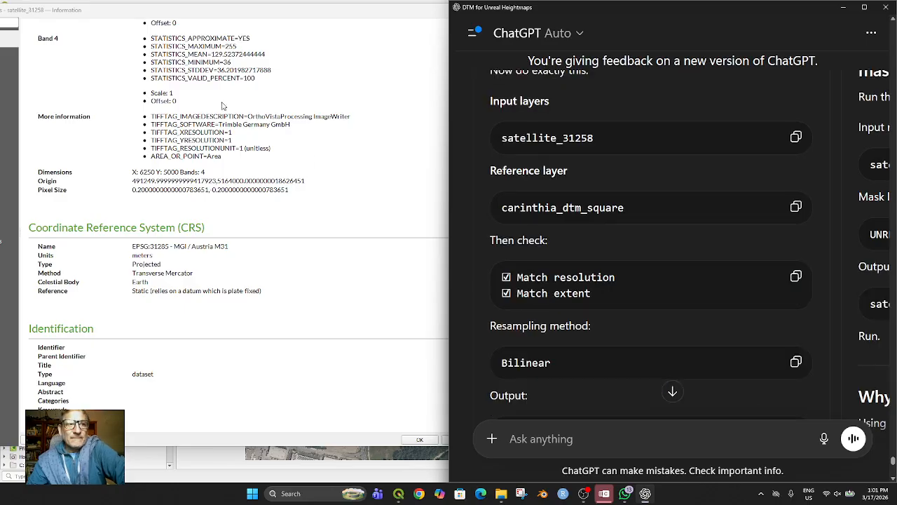
Switch to QGIS, close the satellite_31258 properties and remove the carinthia_satellite_square_centered layer from the project.
{"action": "left_click", "coordinate": [288, 10]}
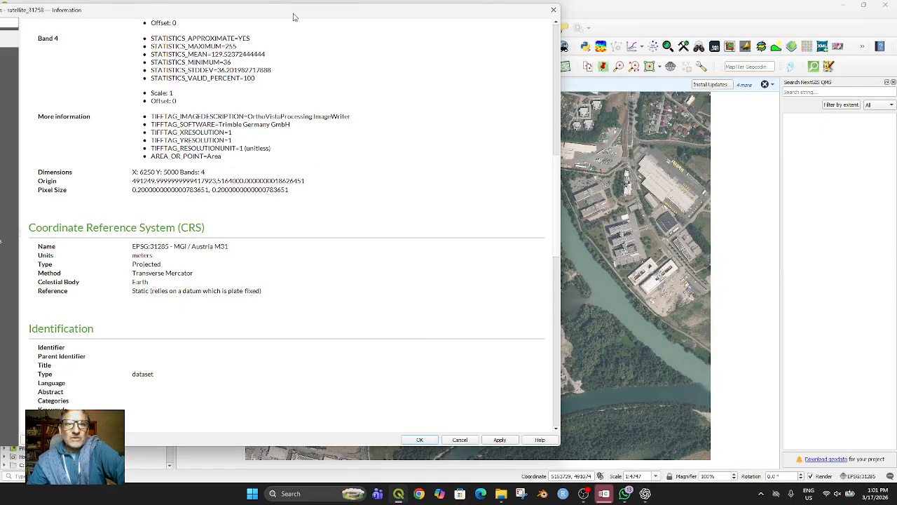
{"action": "left_click", "coordinate": [553, 10]}
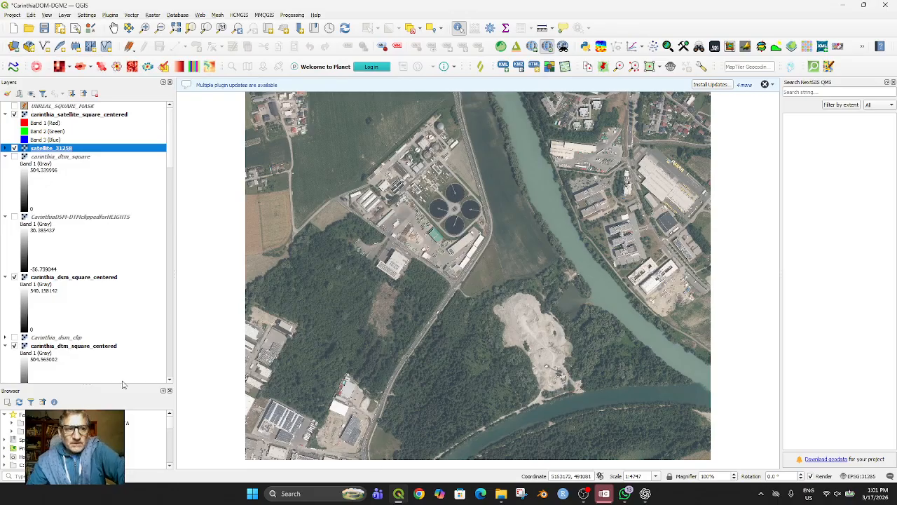
{"action": "left_click", "coordinate": [76, 115]}
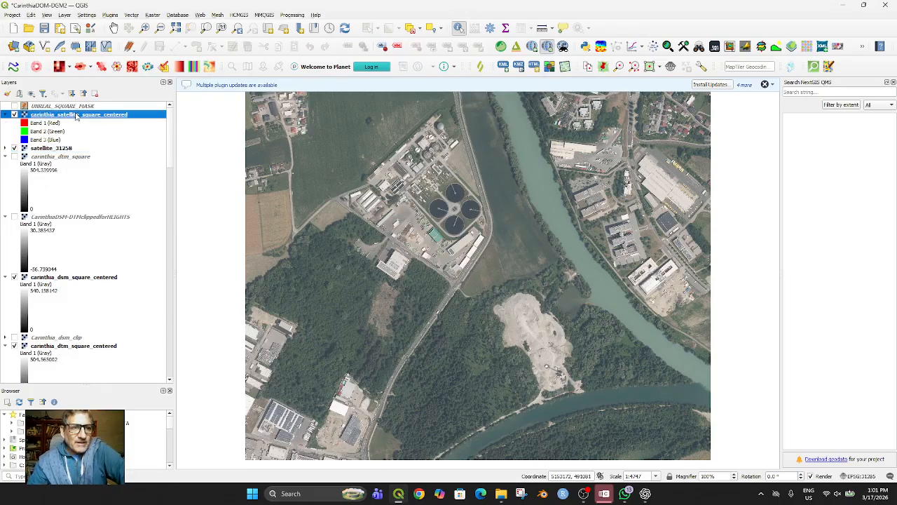
{"action": "right_click", "coordinate": [76, 116]}
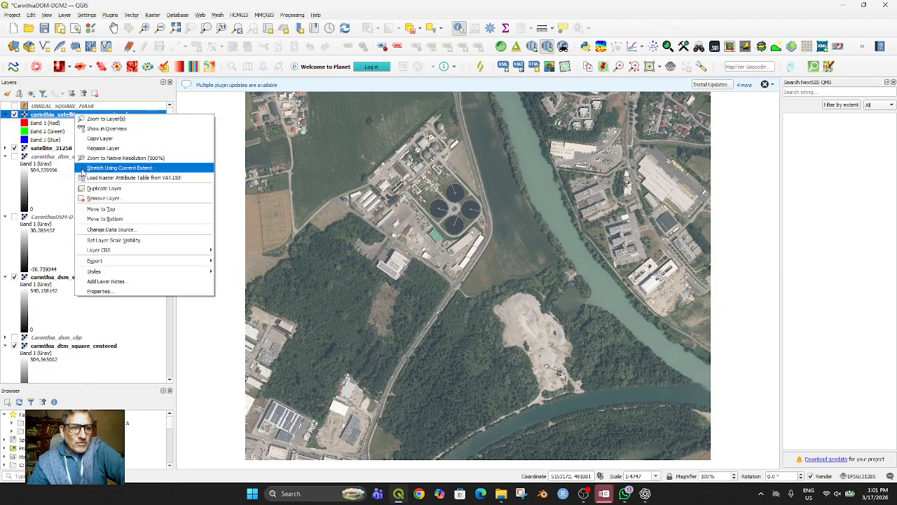
{"action": "left_click", "coordinate": [89, 197]}
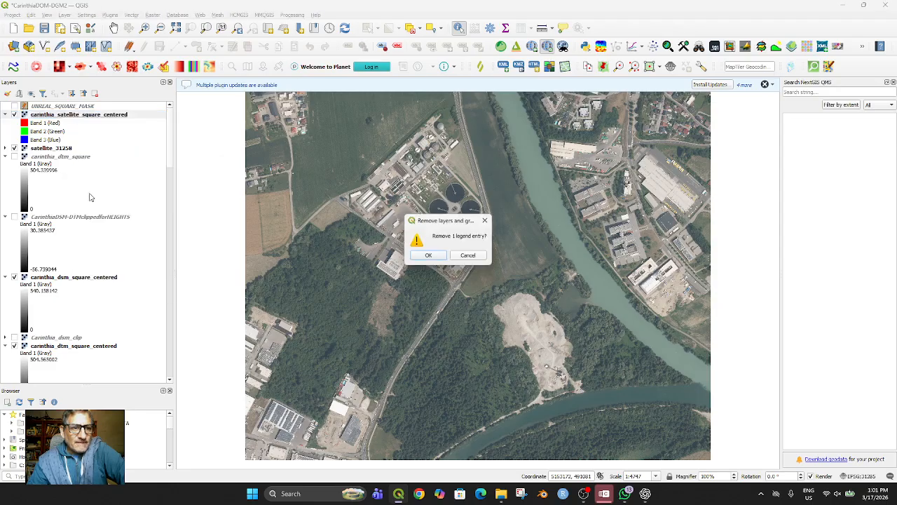
{"action": "left_click", "coordinate": [425, 257]}
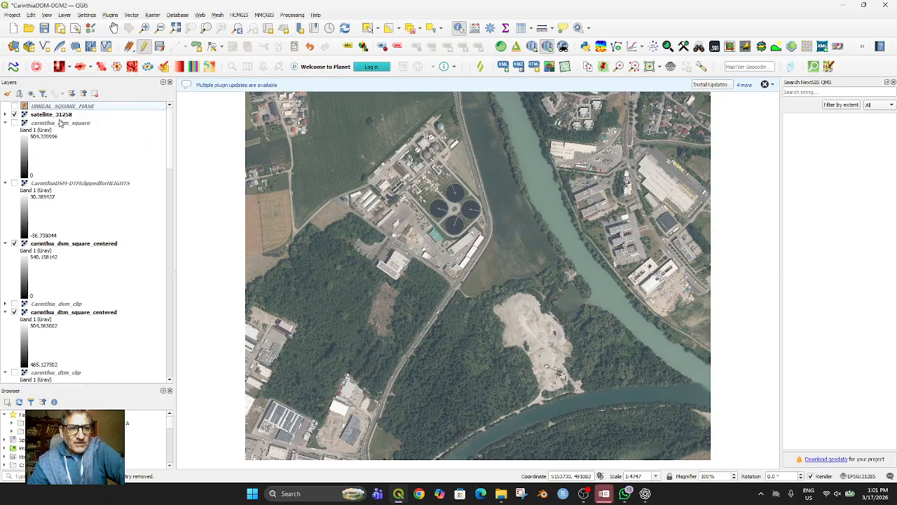
Select the satellite_31258 layer and switch to ChatGPT to reread the Align Rasters instructions.
{"action": "left_click", "coordinate": [57, 116]}
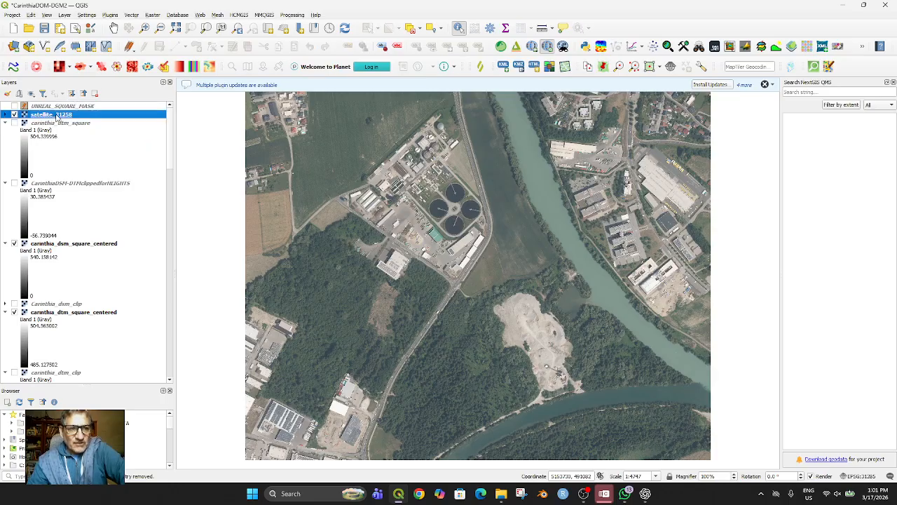
{"action": "left_click", "coordinate": [644, 494]}
{"action": "scroll", "coordinate": [617, 364], "scroll_direction": "up", "scroll_amount": 2}
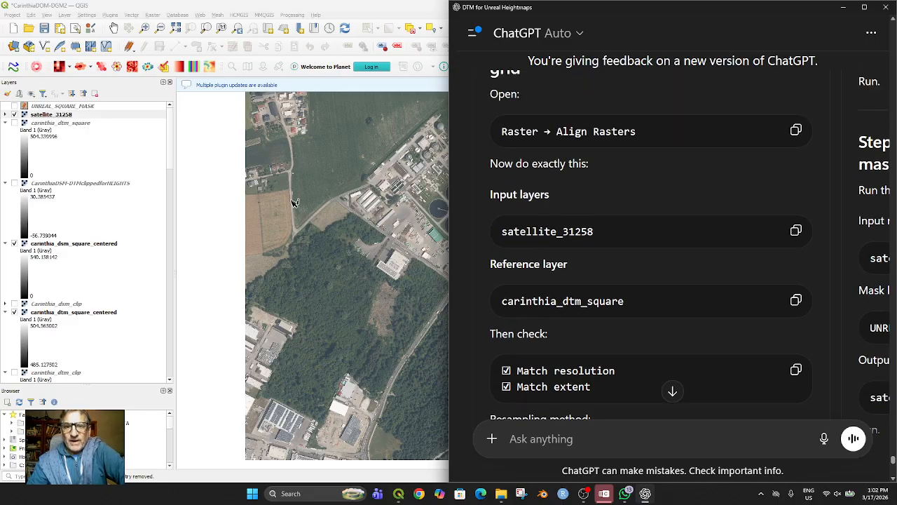
{"action": "left_click", "coordinate": [118, 7]}
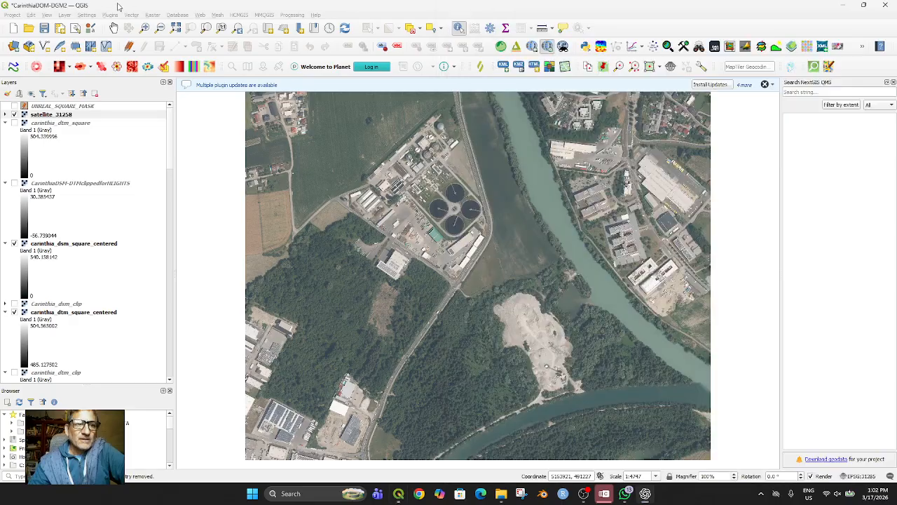
{"action": "left_click", "coordinate": [153, 15]}
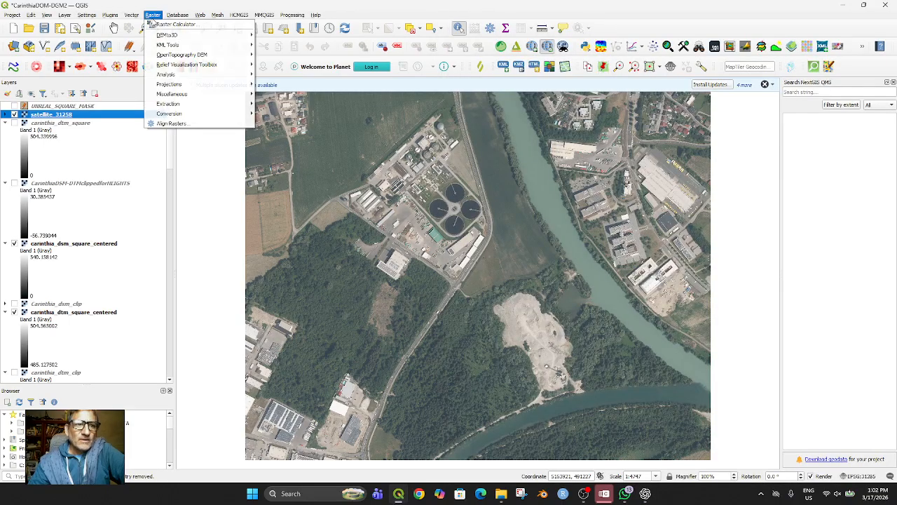
{"action": "left_click", "coordinate": [169, 123]}
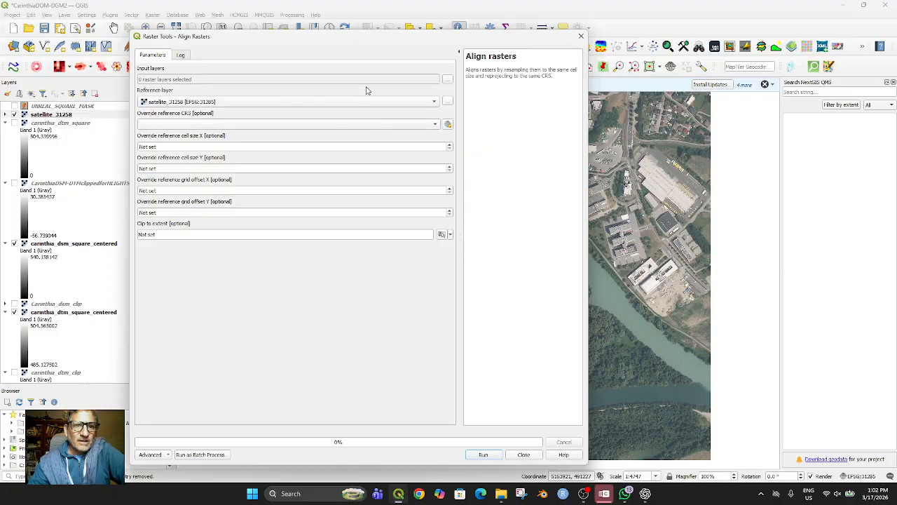
{"action": "left_click", "coordinate": [447, 80]}
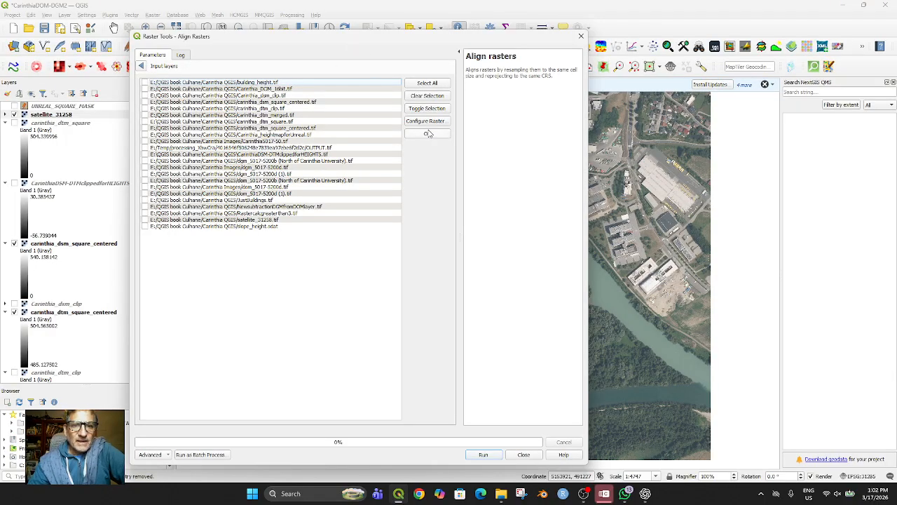
{"action": "left_click", "coordinate": [524, 455]}
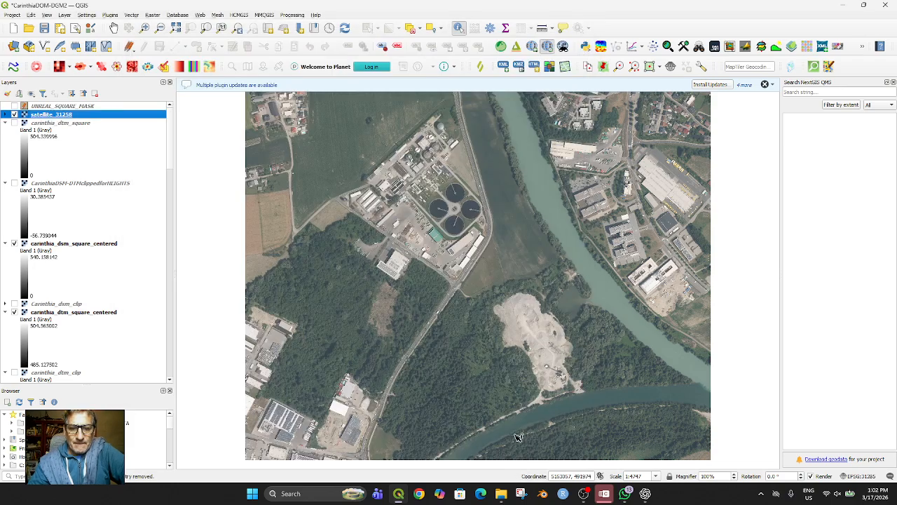
Recheck the reference layer in ChatGPT and, in QGIS, start Align Rasters with carinthia_dtm_square_centered as the reference layer.
{"action": "left_click", "coordinate": [645, 494]}
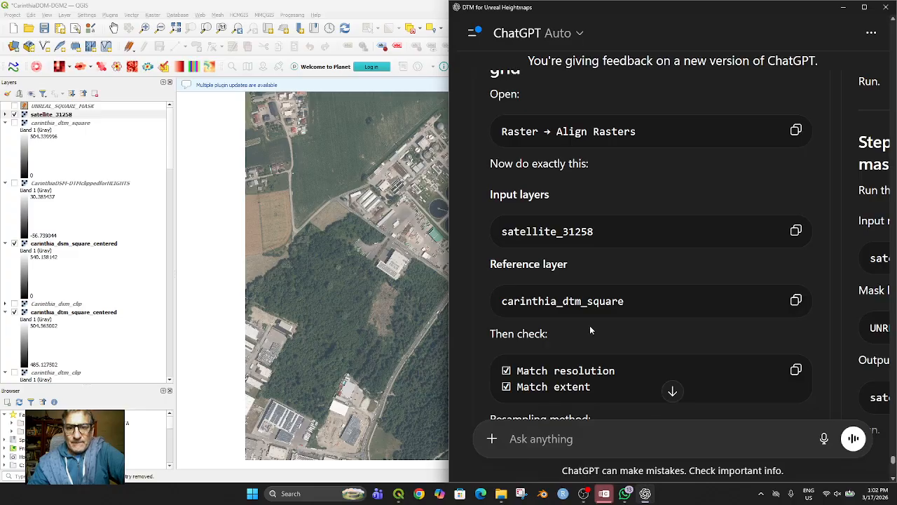
{"action": "left_click", "coordinate": [190, 5]}
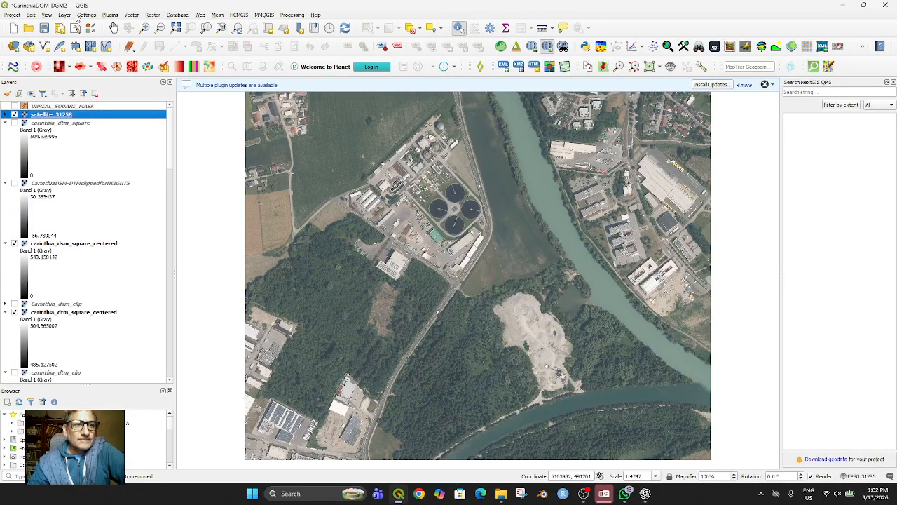
{"action": "left_click", "coordinate": [152, 15]}
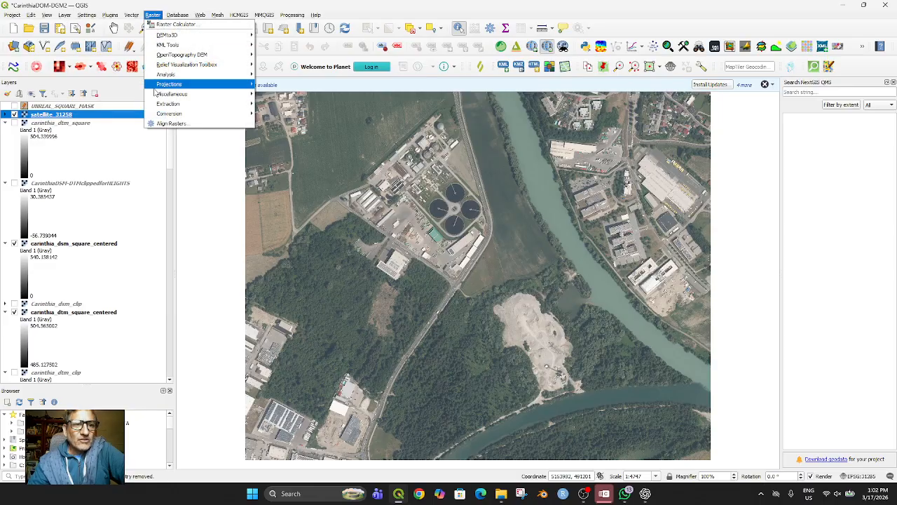
{"action": "mouse_move", "coordinate": [231, 117]}
{"action": "left_click", "coordinate": [263, 128]}
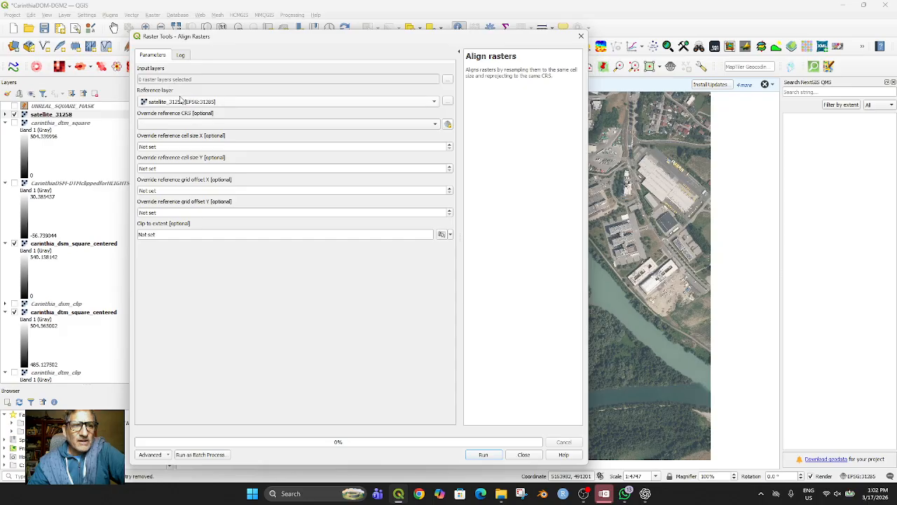
{"action": "left_click", "coordinate": [247, 103]}
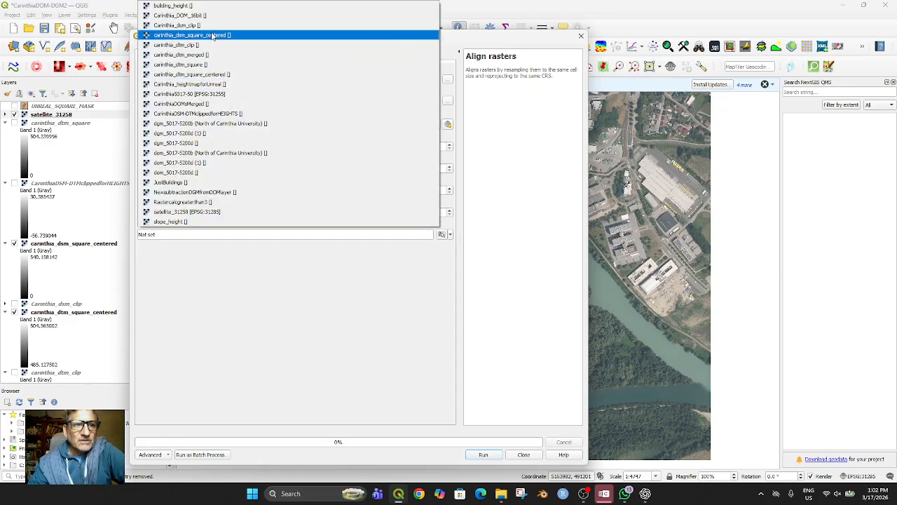
{"action": "left_click", "coordinate": [220, 75]}
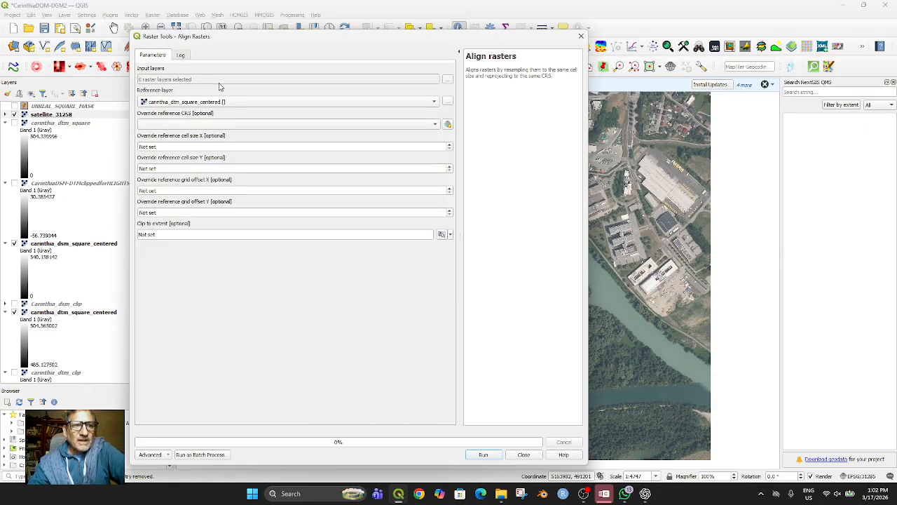
Try to run the alignment with satellite_31258 as the input layer and to configure its output raster, and close the tool.
{"action": "left_click", "coordinate": [447, 81]}
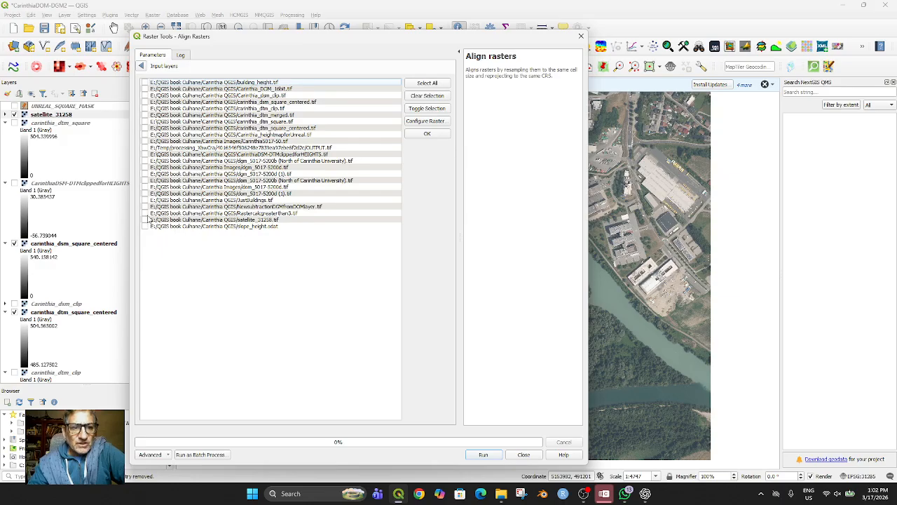
{"action": "left_click", "coordinate": [483, 454]}
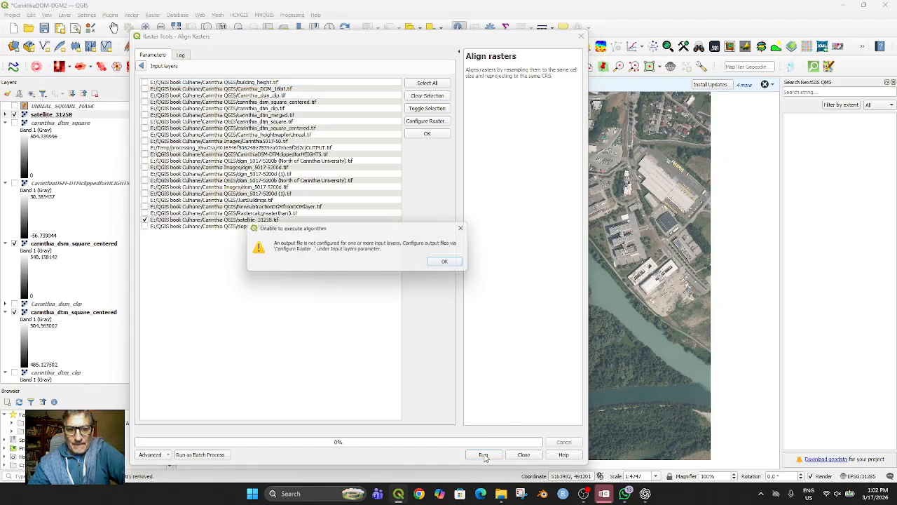
{"action": "left_click", "coordinate": [450, 264]}
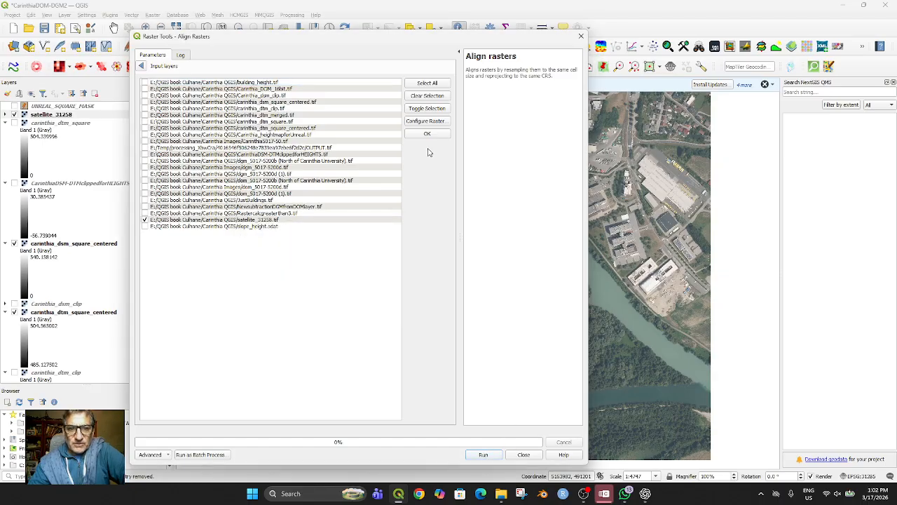
{"action": "left_click", "coordinate": [426, 122]}
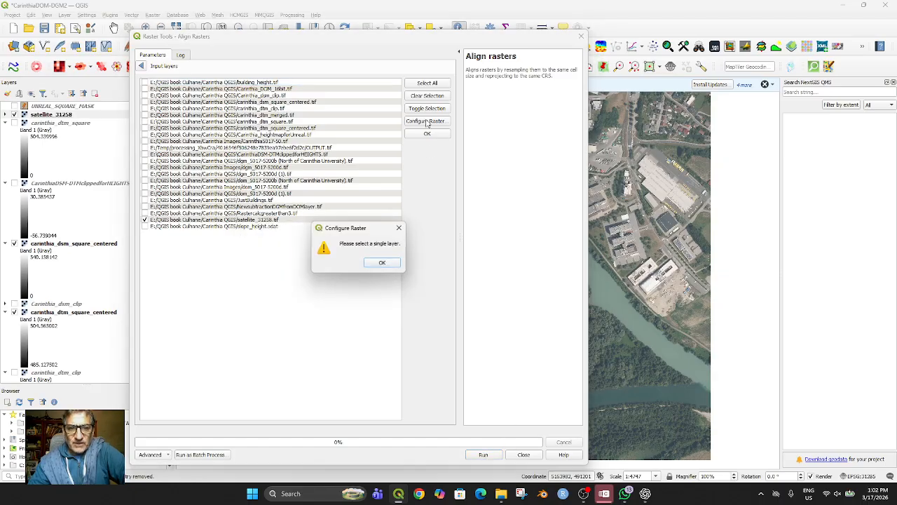
{"action": "left_click", "coordinate": [375, 267]}
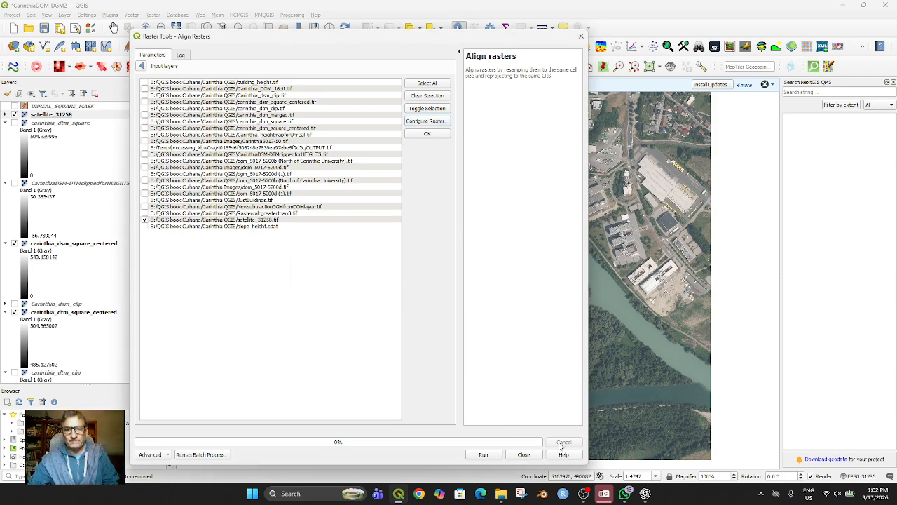
{"action": "left_click", "coordinate": [579, 35]}
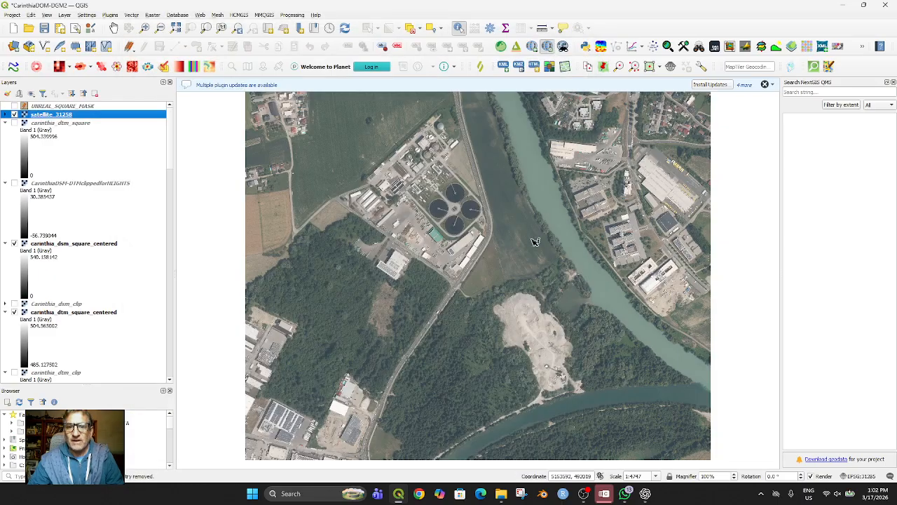
Close the carinthia_dtm_square_centered properties in QGIS and read ChatGPT's Step 1 on creating a square polygon from the raster.
{"action": "left_click", "coordinate": [644, 493]}
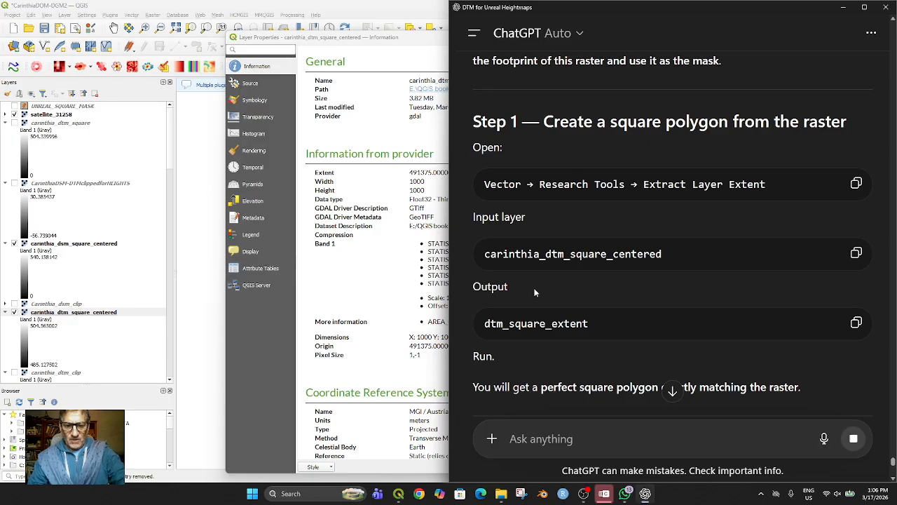
{"action": "left_click", "coordinate": [270, 39]}
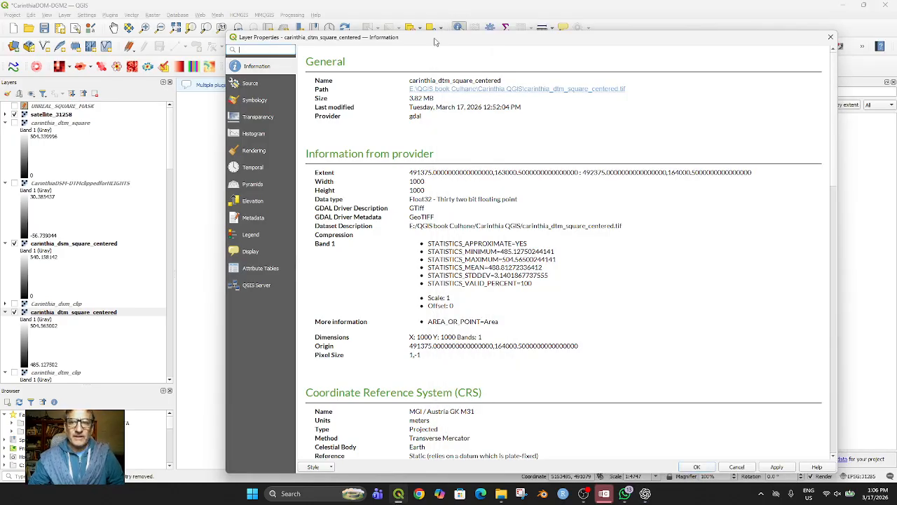
{"action": "left_click", "coordinate": [830, 38]}
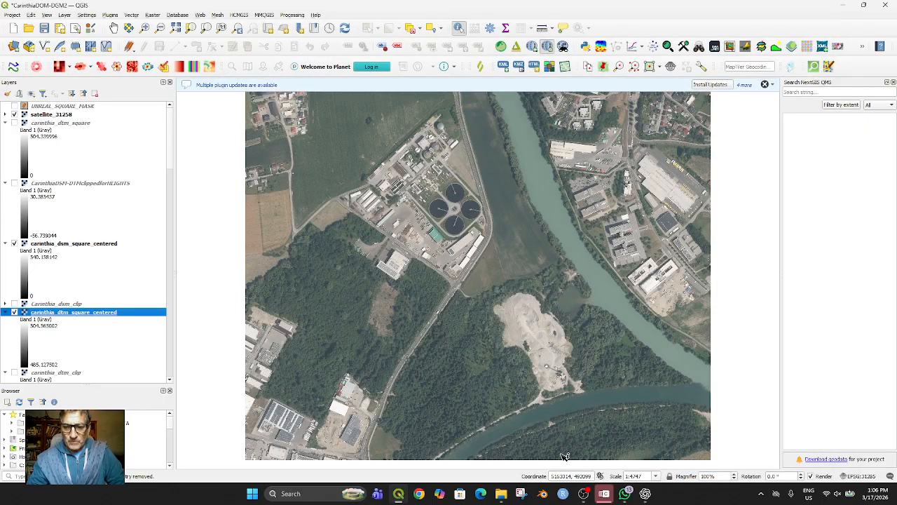
{"action": "left_click", "coordinate": [642, 493]}
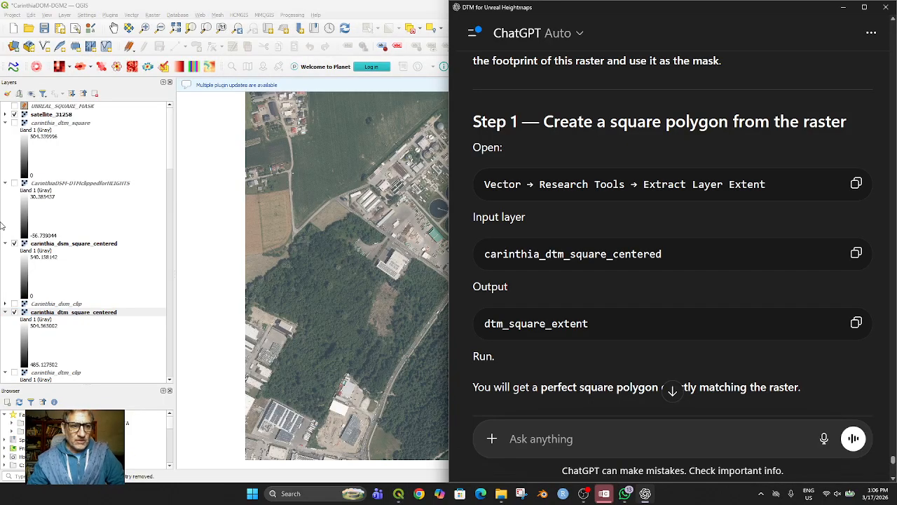
Switch to QGIS and hide the satellite_31258 and carinthia_dsm_square_centered layers to display only carinthia_dtm_square_centered.
{"action": "left_click", "coordinate": [14, 115]}
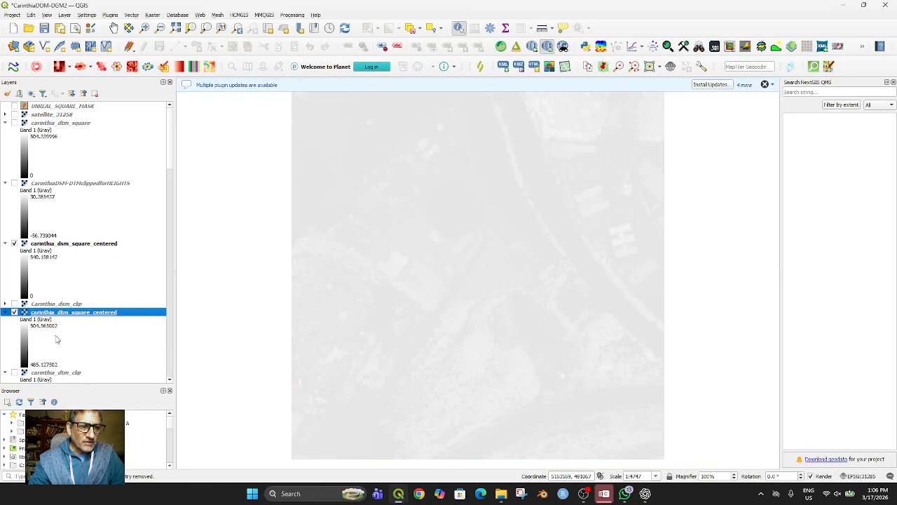
{"action": "left_click", "coordinate": [14, 243]}
{"action": "scroll", "coordinate": [430, 320], "scroll_direction": "down", "scroll_amount": 1}
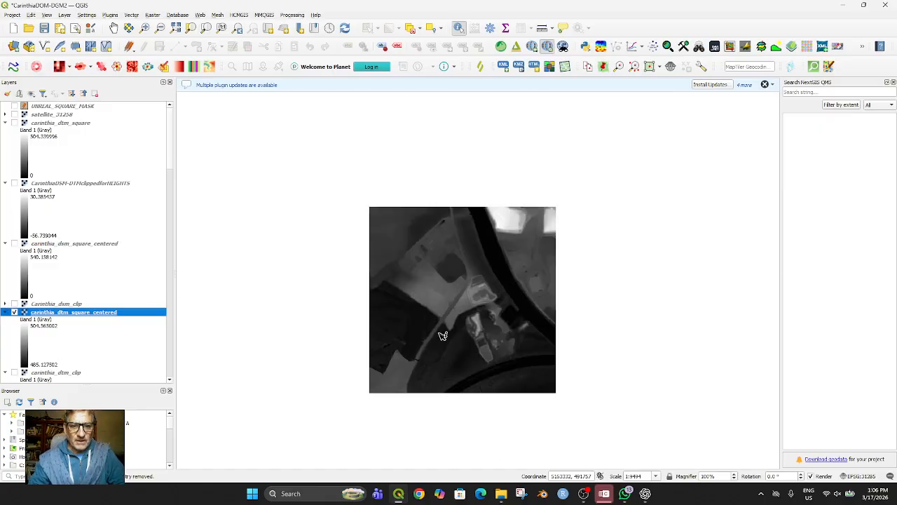
{"action": "scroll", "coordinate": [435, 342], "scroll_direction": "up", "scroll_amount": 1}
{"action": "scroll", "coordinate": [432, 365], "scroll_direction": "down", "scroll_amount": 1}
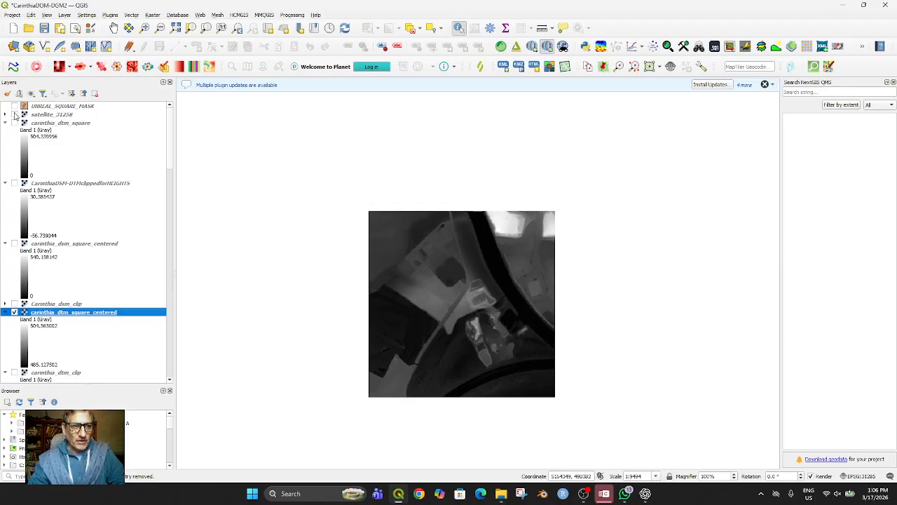
Toggle the UNREAL_SQUARE_MASK layer's visibility to compare its footprint with the DTM square.
{"action": "left_click", "coordinate": [14, 106]}
{"action": "left_click", "coordinate": [15, 106]}
{"action": "left_click", "coordinate": [15, 106]}
{"action": "left_click", "coordinate": [15, 106]}
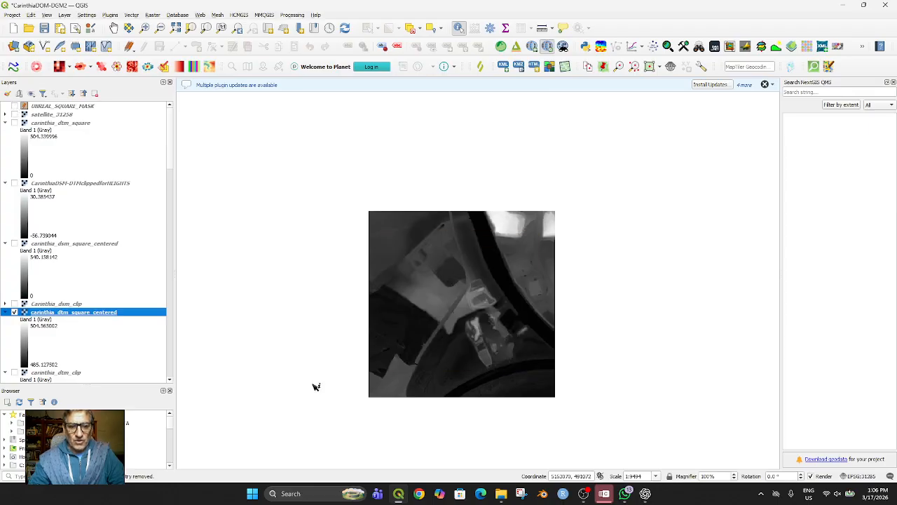
Check ChatGPT's Step 1 for the extent extraction tool and copy the suggested output name dtm_square_extent.
{"action": "left_click", "coordinate": [647, 494]}
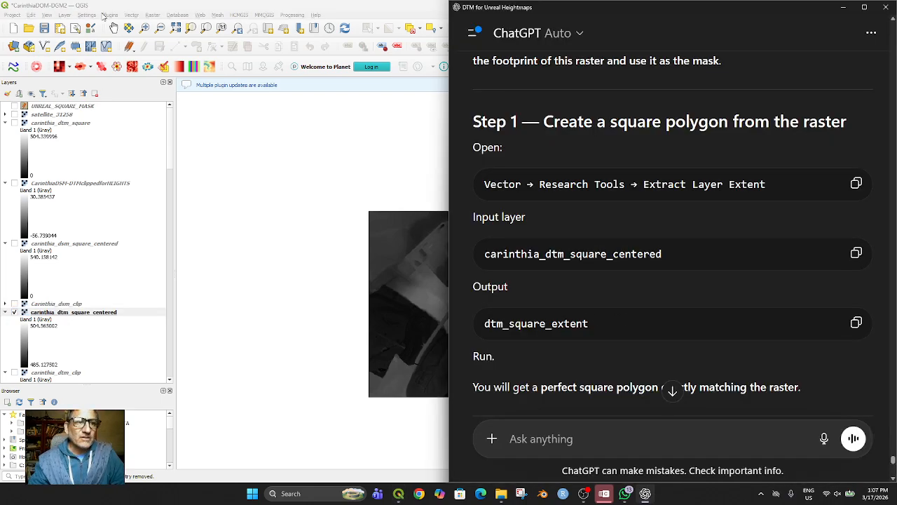
{"action": "left_click", "coordinate": [130, 16]}
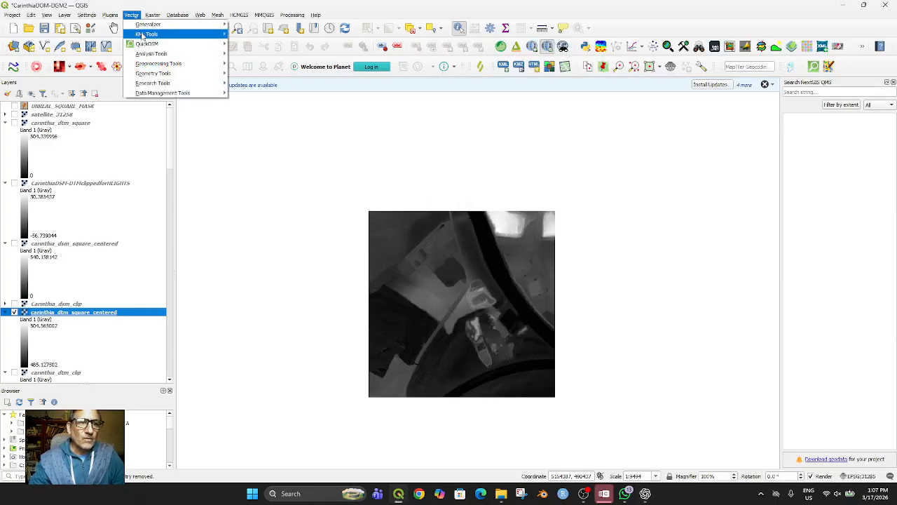
{"action": "mouse_move", "coordinate": [172, 86]}
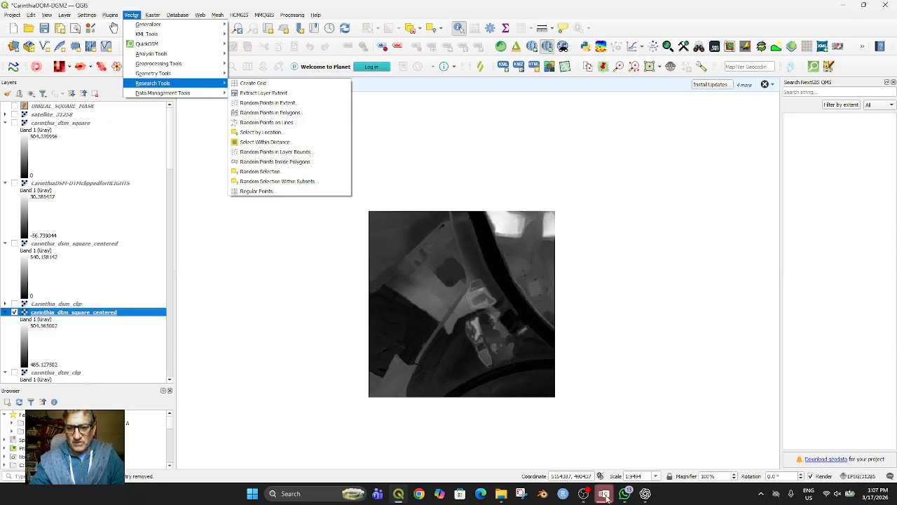
{"action": "left_click", "coordinate": [646, 494]}
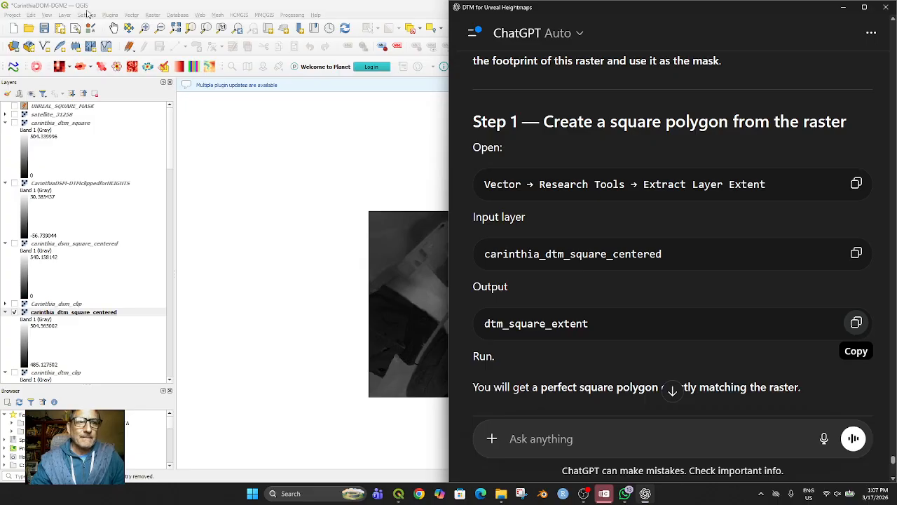
In QGIS, extract the layer extent of carinthia_dtm_square_centered to dtm_square_extent_FOR_UNREAL_SQUARE_MASK.gpkg in the Carinthia QGIS folder, and close the tool.
{"action": "left_click", "coordinate": [131, 15]}
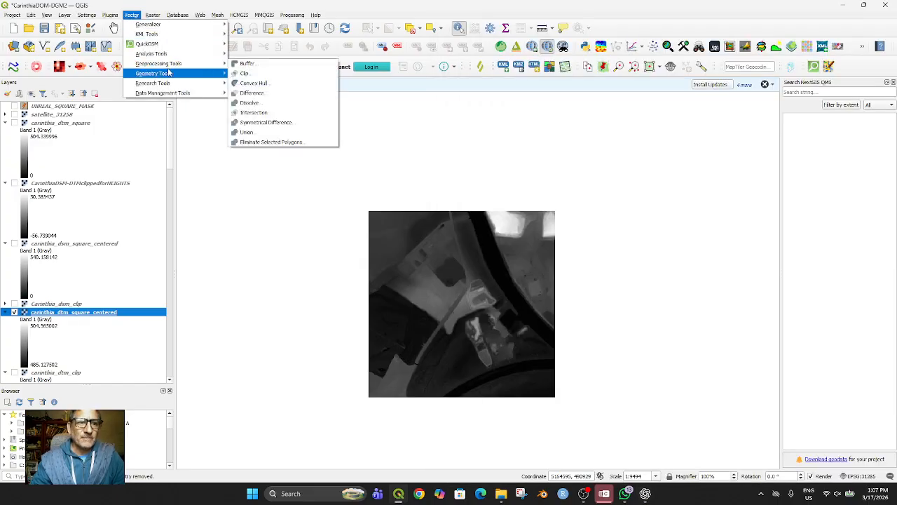
{"action": "mouse_move", "coordinate": [224, 94]}
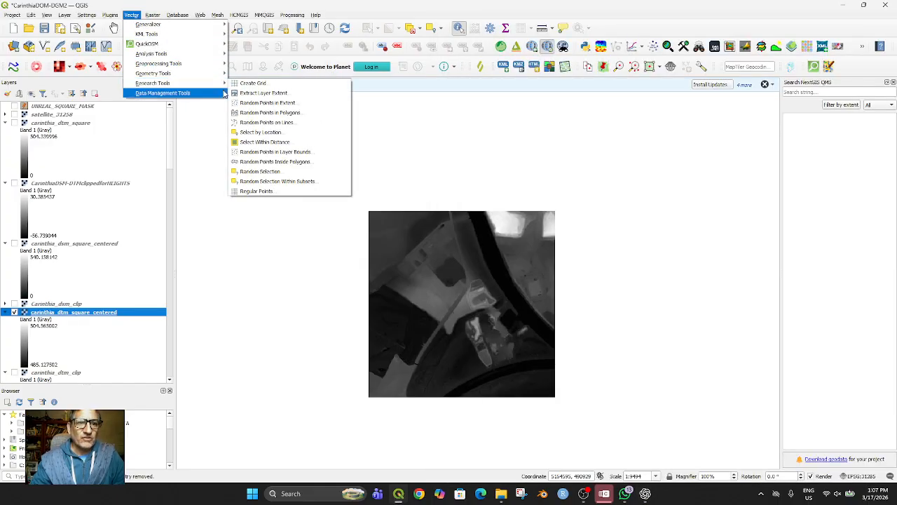
{"action": "left_click", "coordinate": [287, 94]}
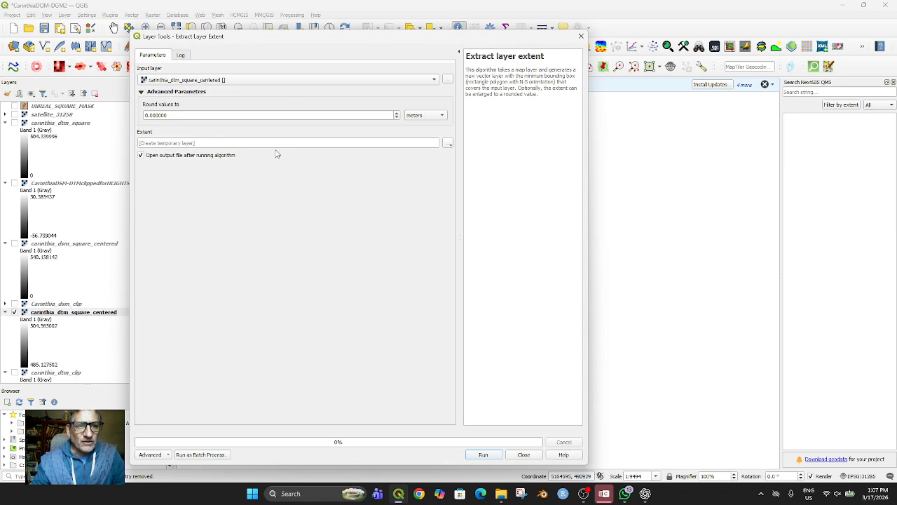
{"action": "left_click", "coordinate": [448, 143]}
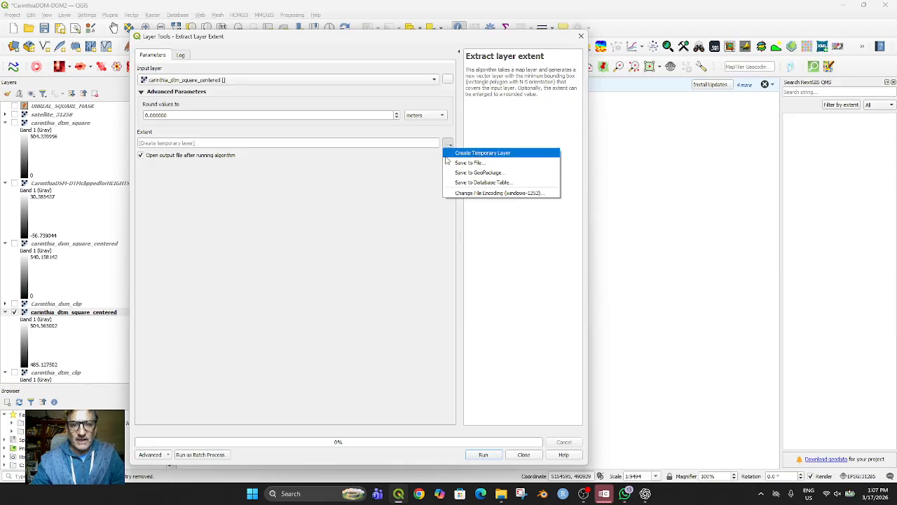
{"action": "left_click", "coordinate": [469, 162]}
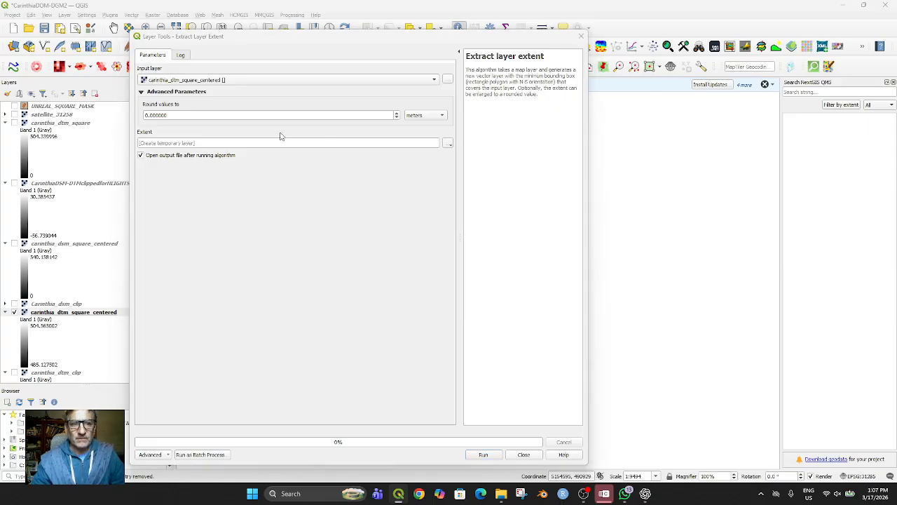
{"action": "key", "text": "ctrl+v"}
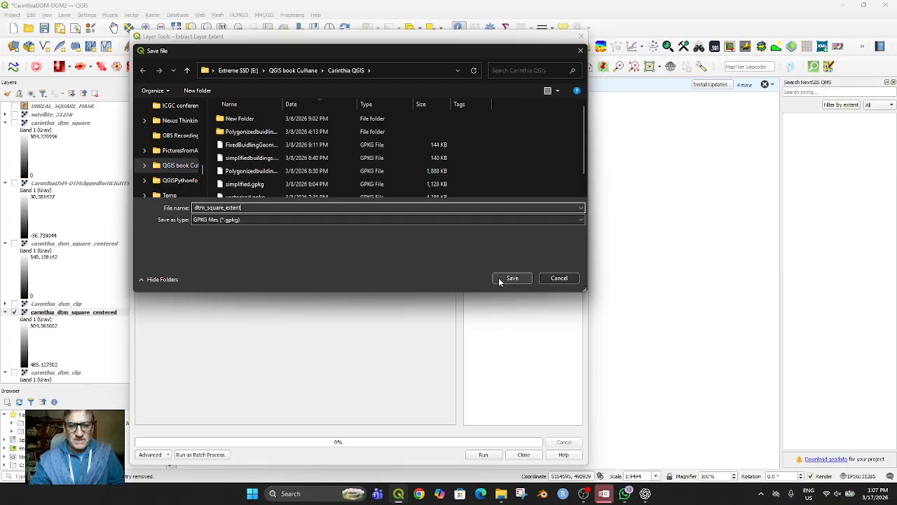
{"action": "type", "text": "FORU"}
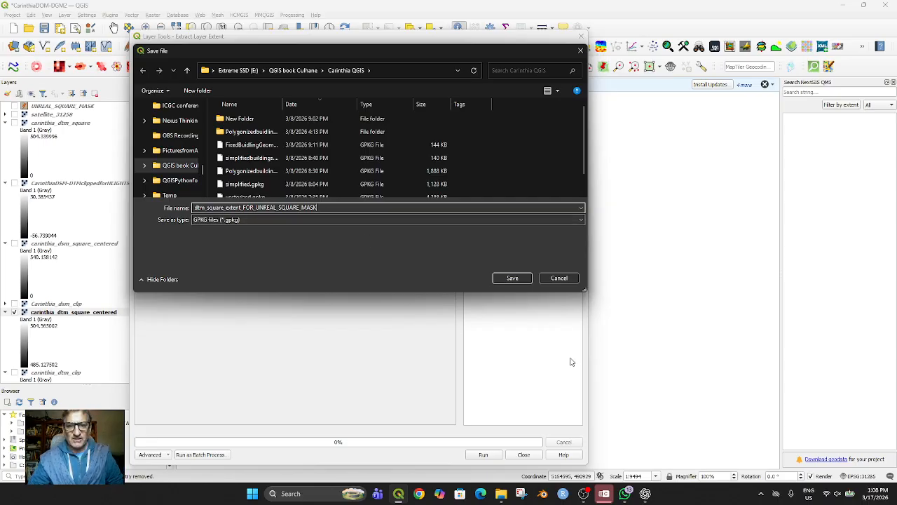
{"action": "left_click", "coordinate": [510, 279]}
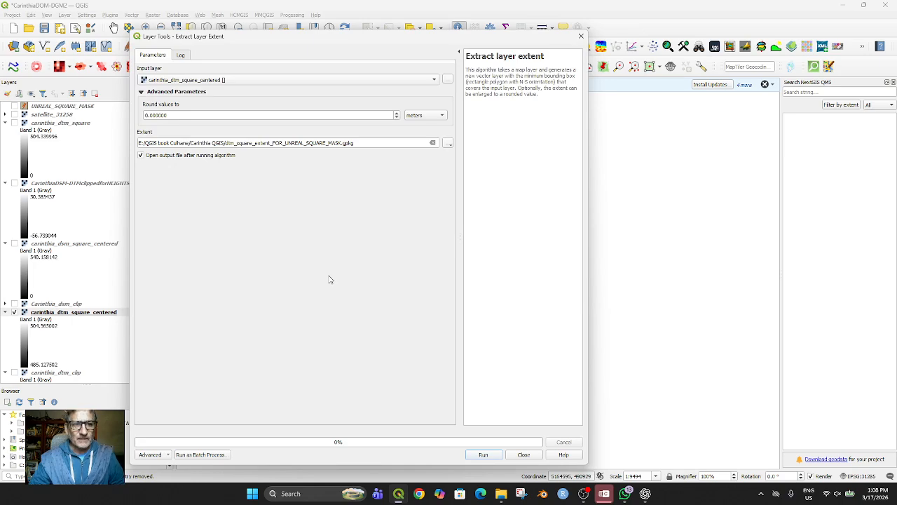
{"action": "left_click", "coordinate": [482, 455]}
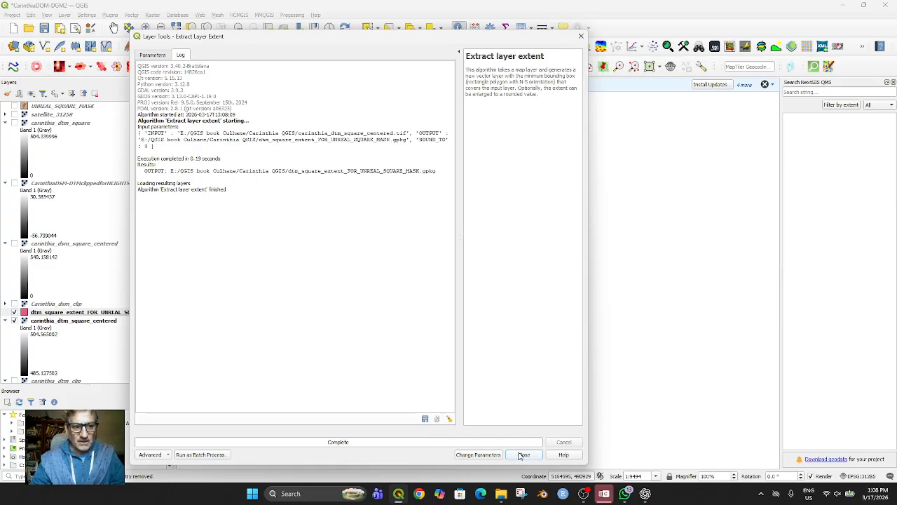
{"action": "left_click", "coordinate": [523, 454]}
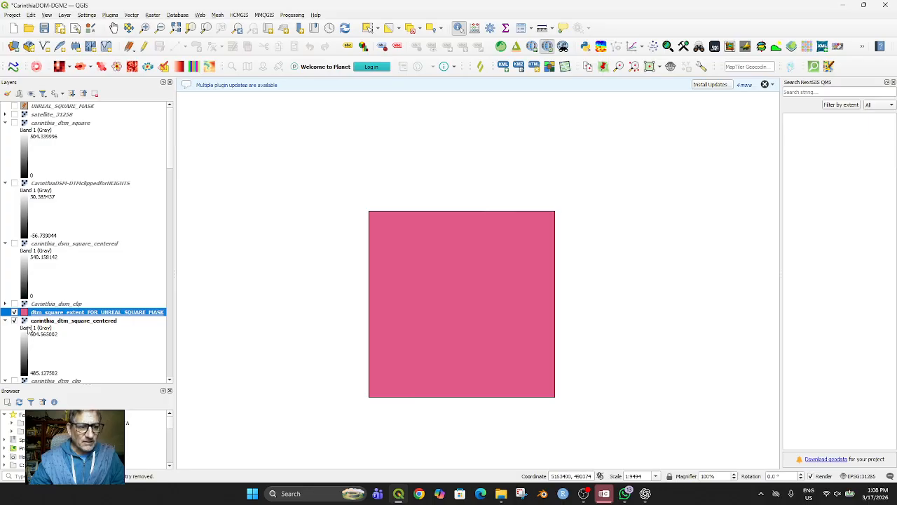
Toggle the dtm_square_extent_FOR_UNREAL_SQUARE_MASK layer's visibility to compare its footprint with the DTM square.
{"action": "left_click", "coordinate": [14, 313]}
{"action": "left_click", "coordinate": [14, 313]}
{"action": "left_click", "coordinate": [14, 313]}
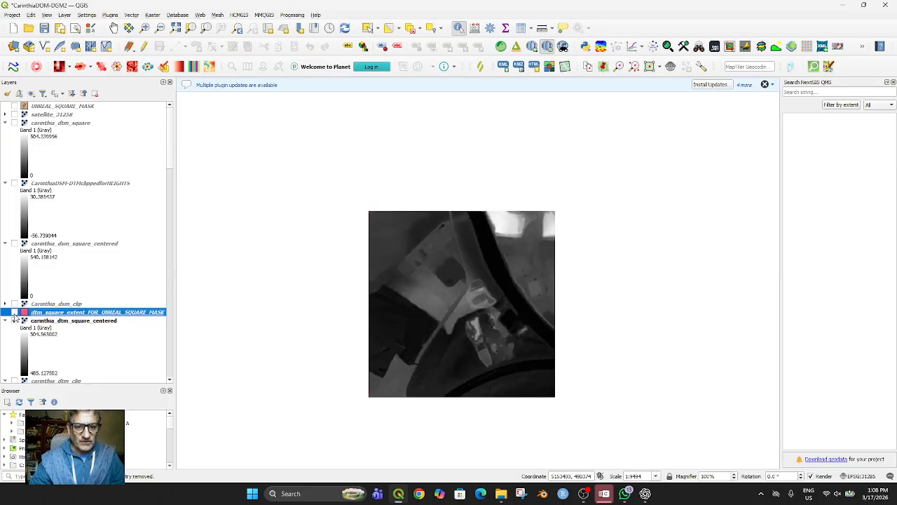
{"action": "left_click", "coordinate": [14, 312]}
Remove the old UNREAL_SQUARE_MASK layer from the project, saving its pending edits.
{"action": "left_click", "coordinate": [65, 106]}
{"action": "right_click", "coordinate": [65, 106]}
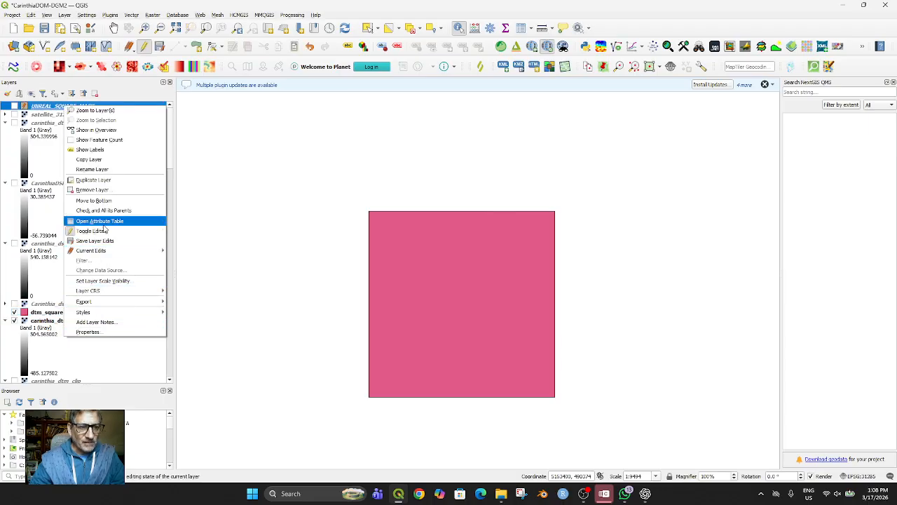
{"action": "left_click", "coordinate": [108, 196]}
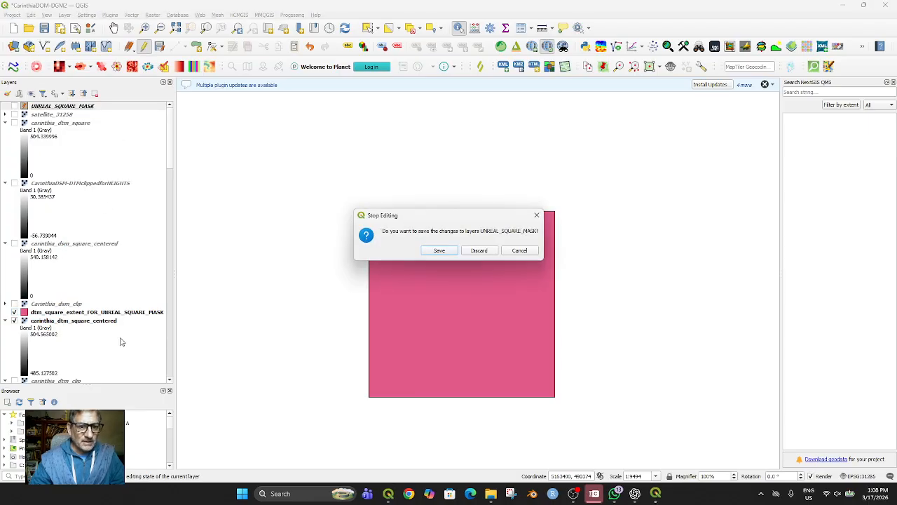
{"action": "left_click", "coordinate": [437, 251]}
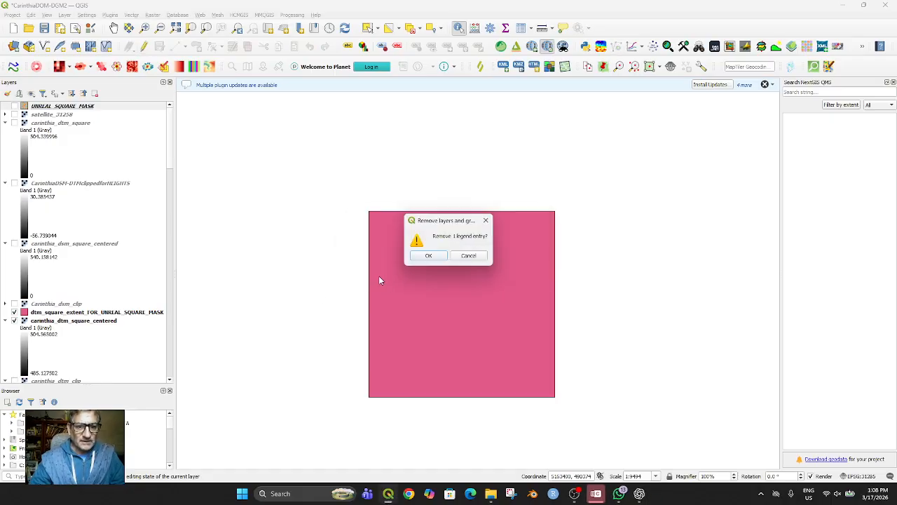
{"action": "left_click", "coordinate": [439, 258]}
Move dtm_square_extent_FOR_UNREAL_SQUARE_MASK above satellite_31258 in the layer order and show the satellite layer.
{"action": "left_click_drag", "start_coordinate": [45, 303], "coordinate": [15, 112]}
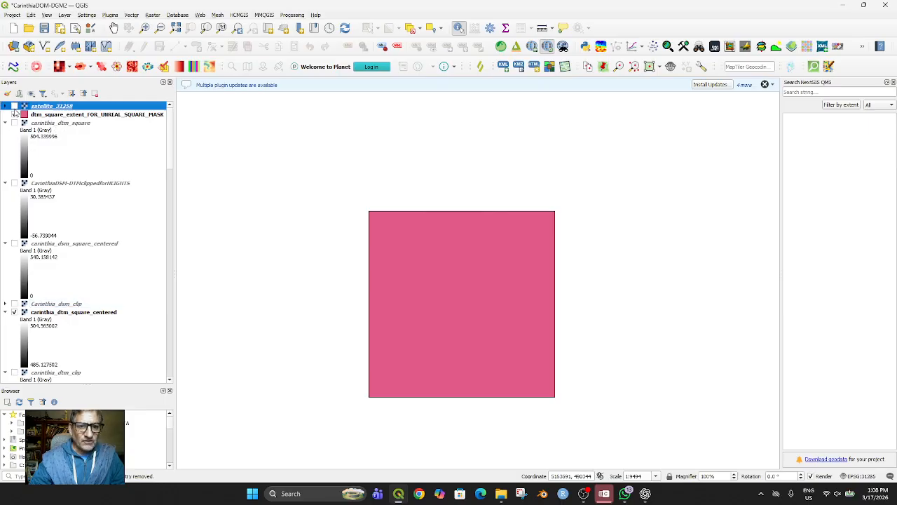
{"action": "left_click", "coordinate": [14, 106]}
{"action": "left_click", "coordinate": [14, 106]}
{"action": "left_click", "coordinate": [50, 115]}
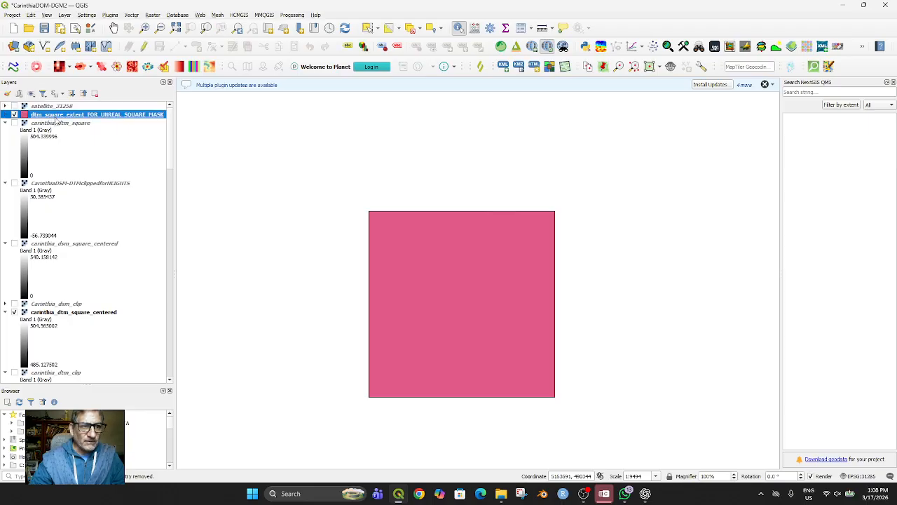
{"action": "left_click_drag", "start_coordinate": [53, 120], "coordinate": [49, 112]}
{"action": "left_click", "coordinate": [14, 114]}
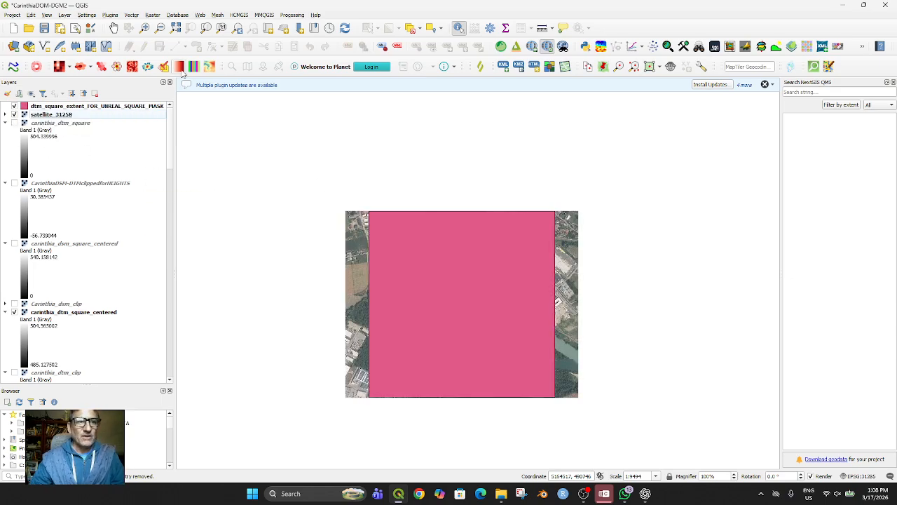
{"action": "left_click", "coordinate": [153, 15]}
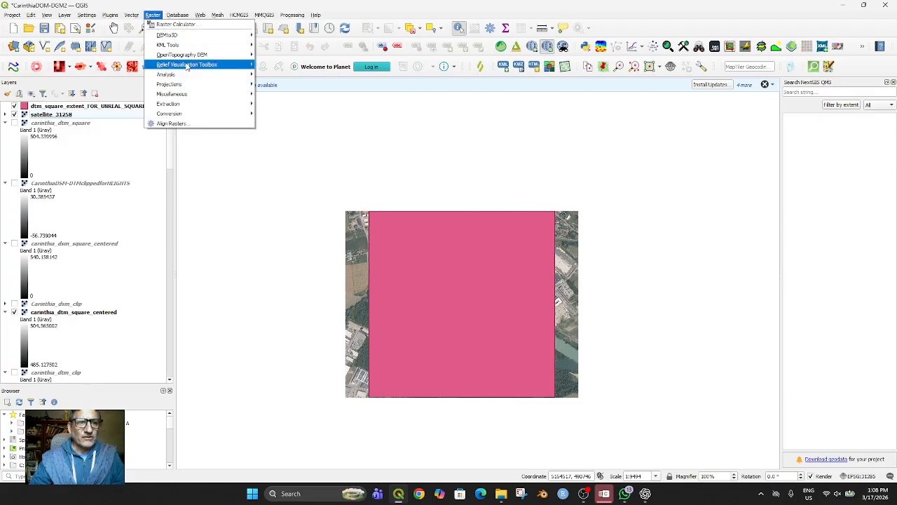
{"action": "mouse_move", "coordinate": [211, 103]}
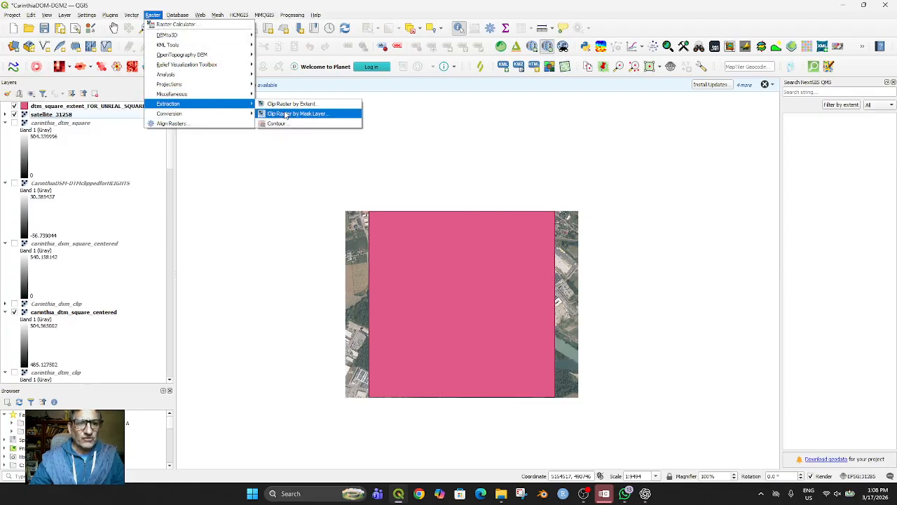
{"action": "left_click", "coordinate": [291, 105]}
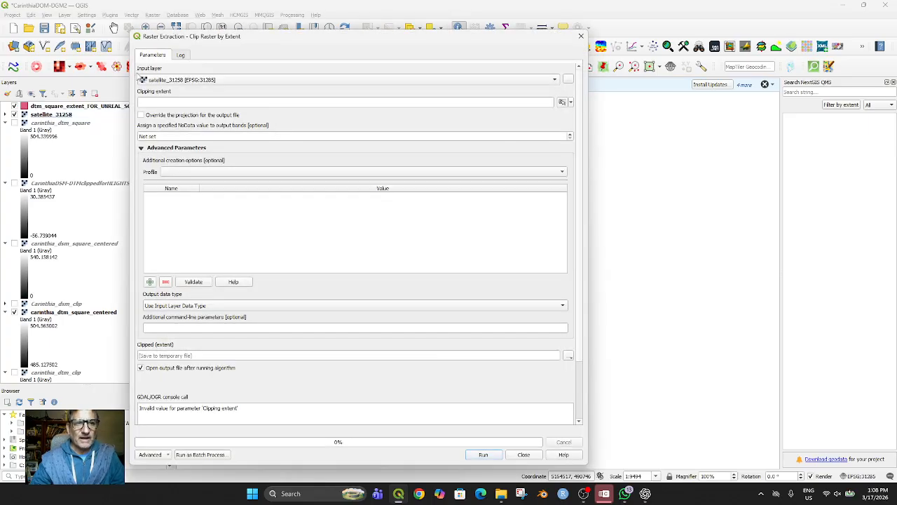
{"action": "left_click", "coordinate": [581, 35]}
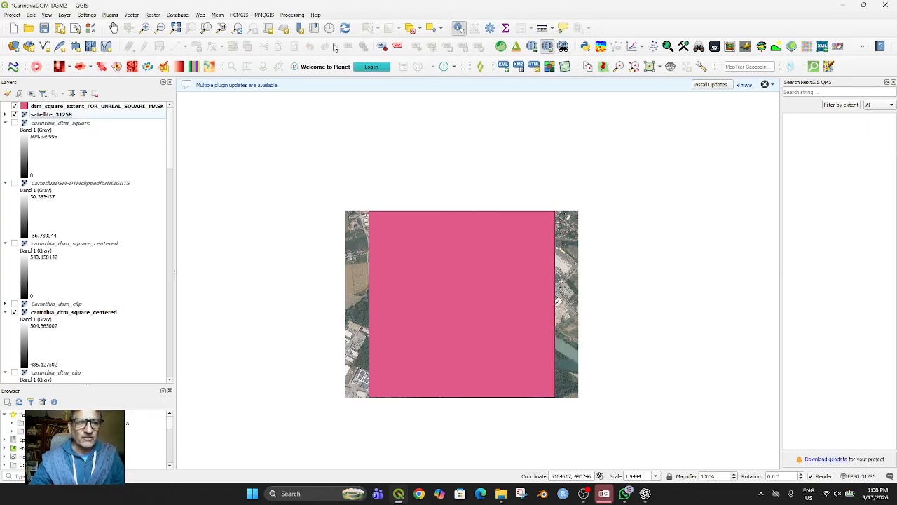
Open Clip Raster by Mask Layer for satellite_31258 and choose dtm_square_extent_FOR_UNREAL_SQUARE_MASK as the mask layer.
{"action": "left_click", "coordinate": [153, 16]}
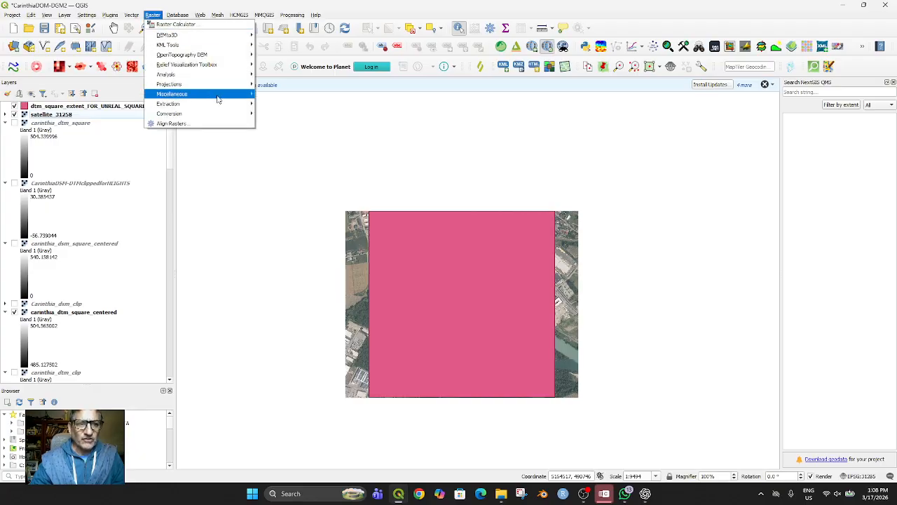
{"action": "mouse_move", "coordinate": [233, 105]}
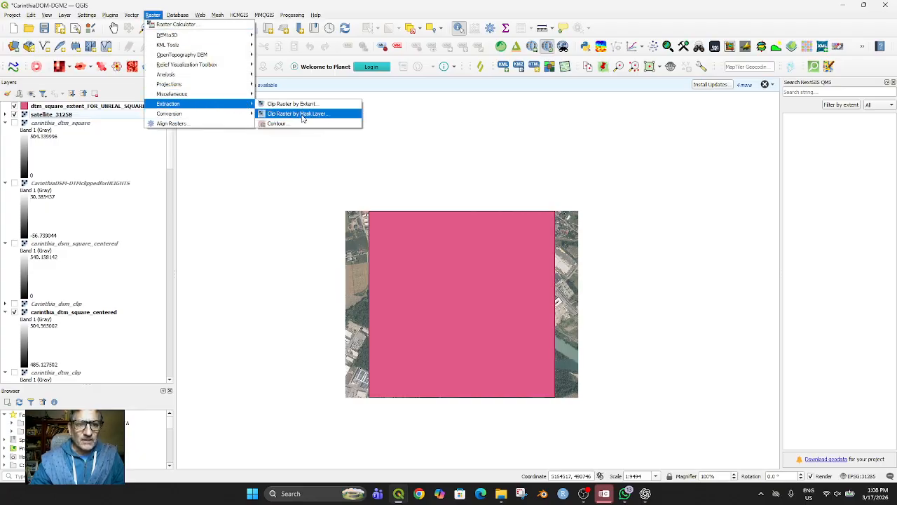
{"action": "left_click", "coordinate": [303, 117]}
{"action": "left_click", "coordinate": [195, 103]}
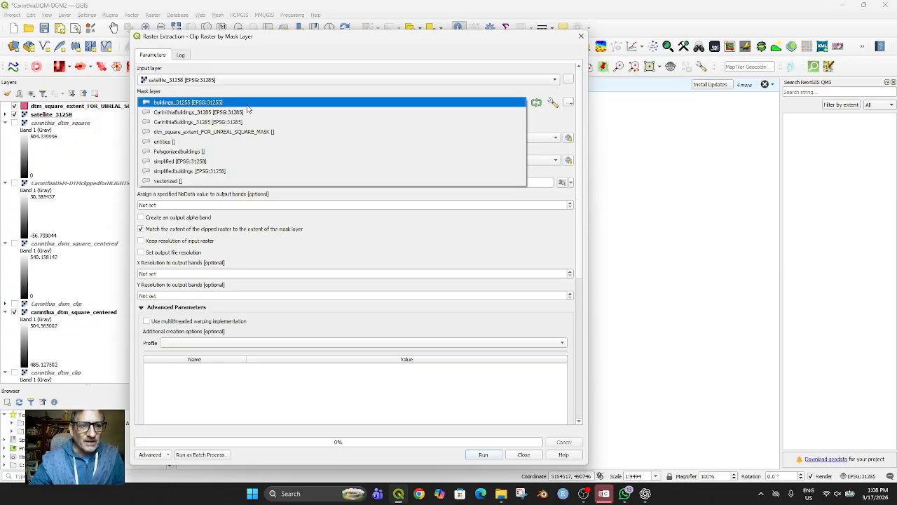
{"action": "left_click", "coordinate": [248, 131]}
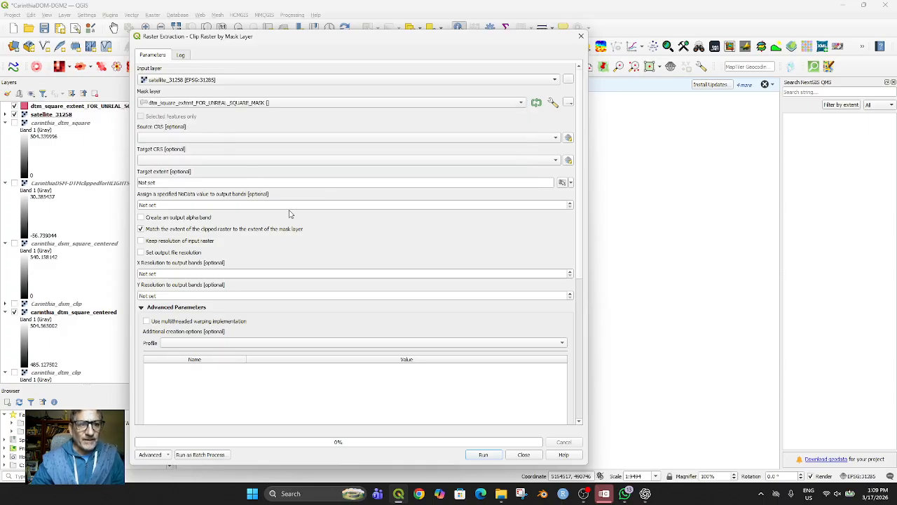
Set the clip's output data type to Int16, run the satellite clip to a temporary layer, and close the tool.
{"action": "scroll", "coordinate": [331, 397], "scroll_direction": "down", "scroll_amount": 2}
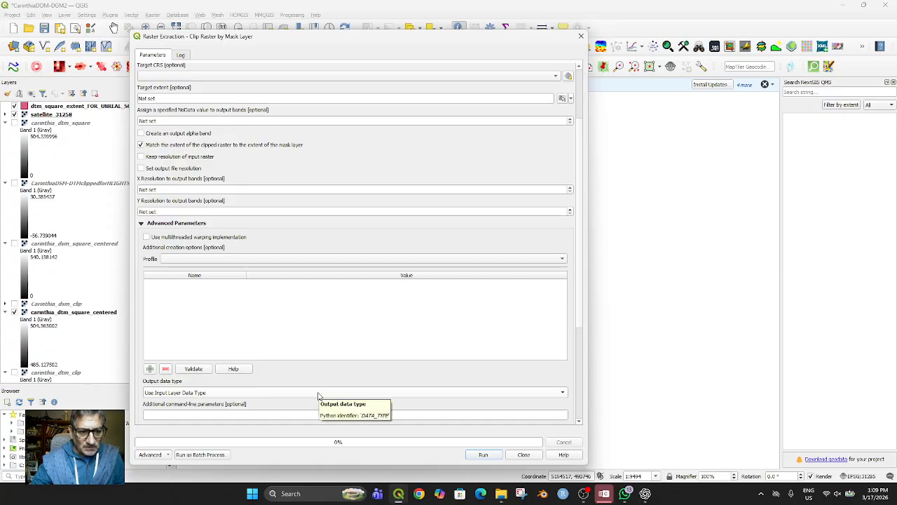
{"action": "scroll", "coordinate": [381, 395], "scroll_direction": "down", "scroll_amount": 1}
{"action": "key", "text": "Down"}
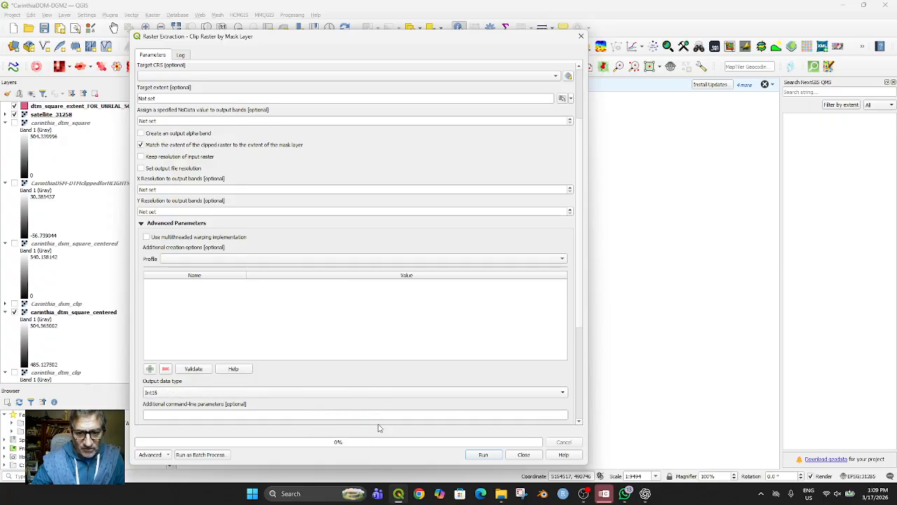
{"action": "scroll", "coordinate": [429, 254], "scroll_direction": "up", "scroll_amount": 1}
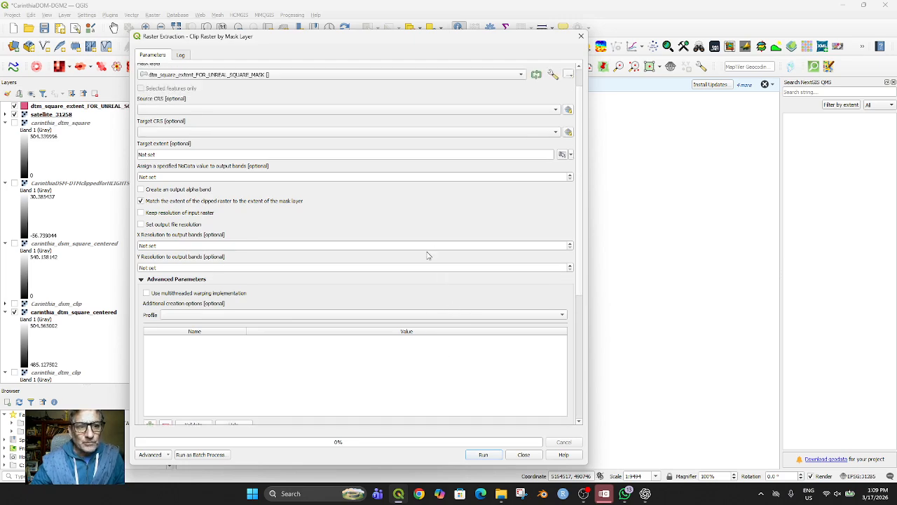
{"action": "scroll", "coordinate": [424, 256], "scroll_direction": "up", "scroll_amount": 1}
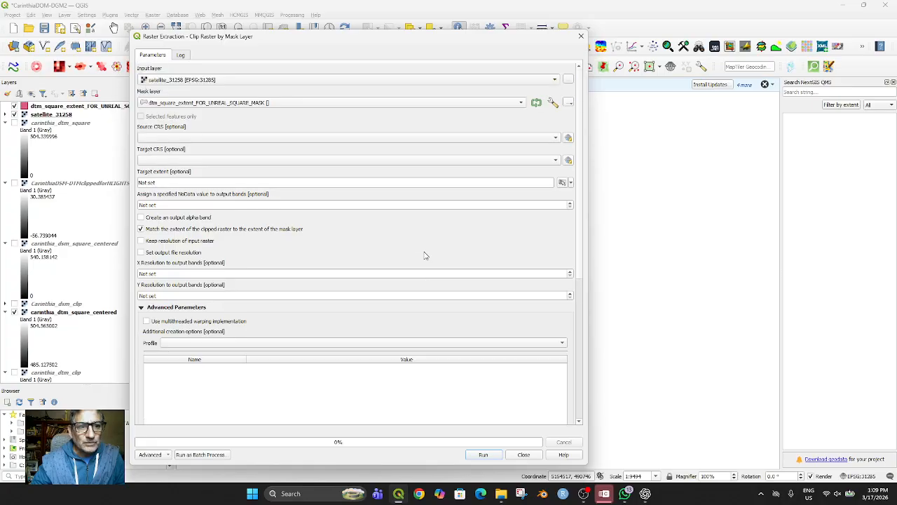
{"action": "scroll", "coordinate": [421, 252], "scroll_direction": "down", "scroll_amount": 5}
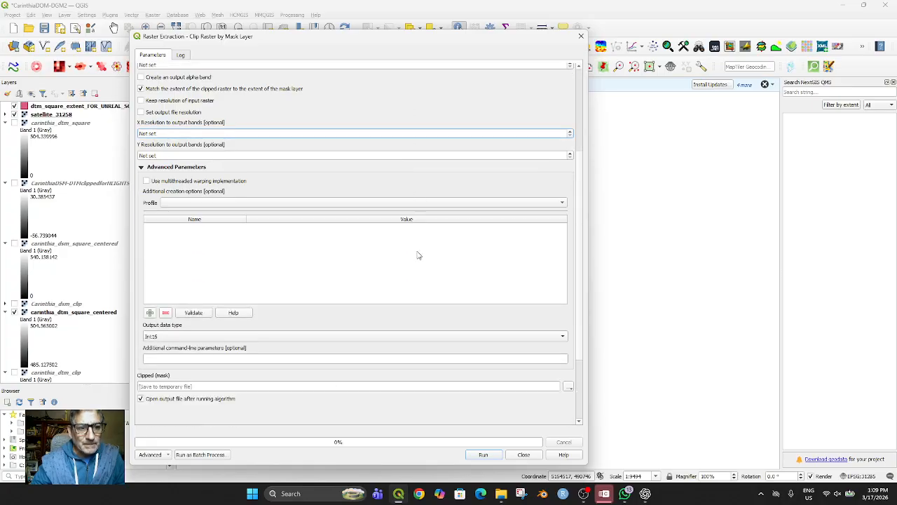
{"action": "scroll", "coordinate": [418, 256], "scroll_direction": "down", "scroll_amount": 1}
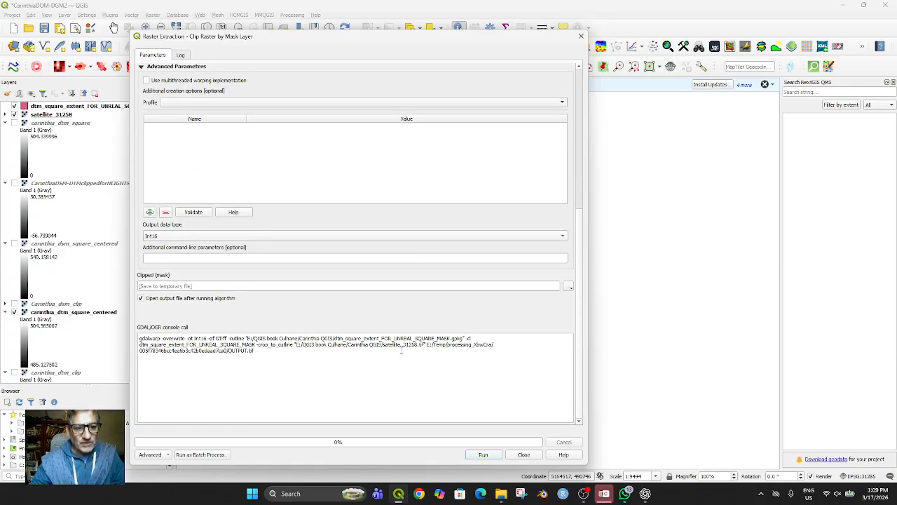
{"action": "left_click", "coordinate": [482, 454]}
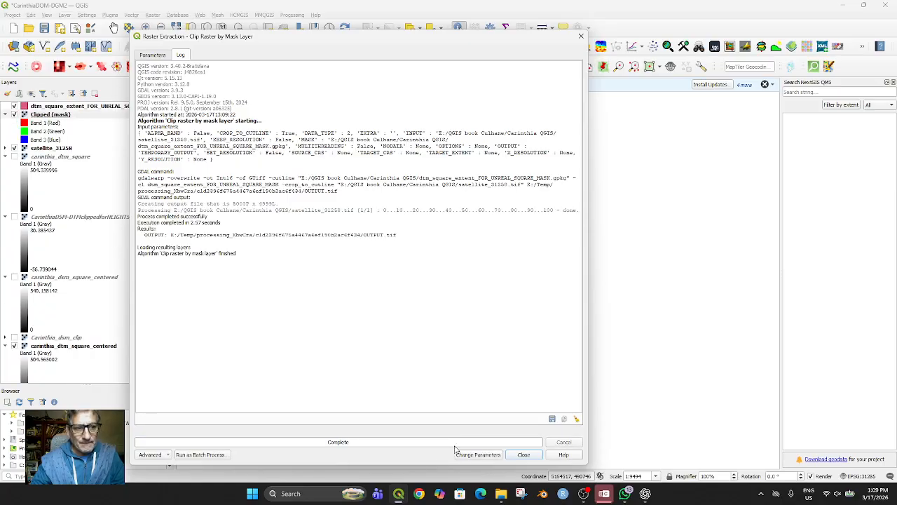
{"action": "left_click", "coordinate": [524, 455]}
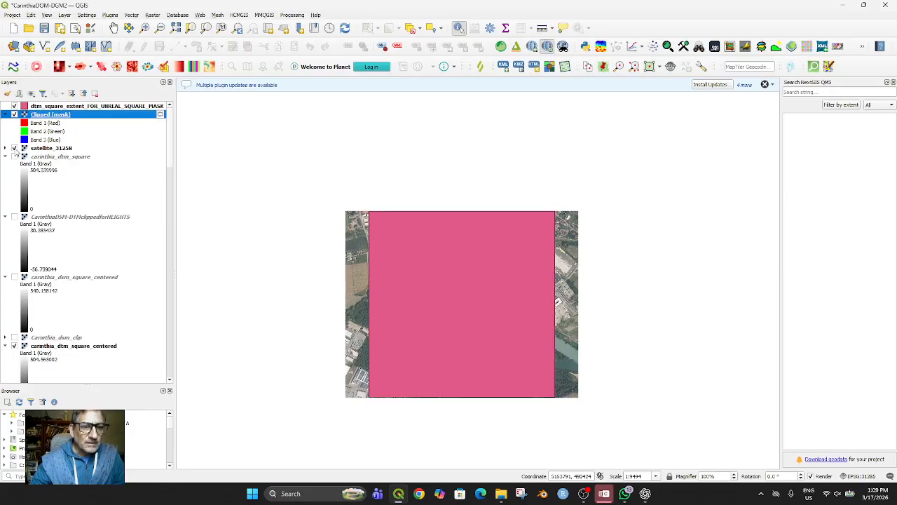
Hide satellite_31258 and dtm_square_extent_FOR_UNREAL_SQUARE_MASK to isolate the Clipped (mask) raster above the DTM.
{"action": "left_click", "coordinate": [14, 148]}
{"action": "left_click", "coordinate": [14, 106]}
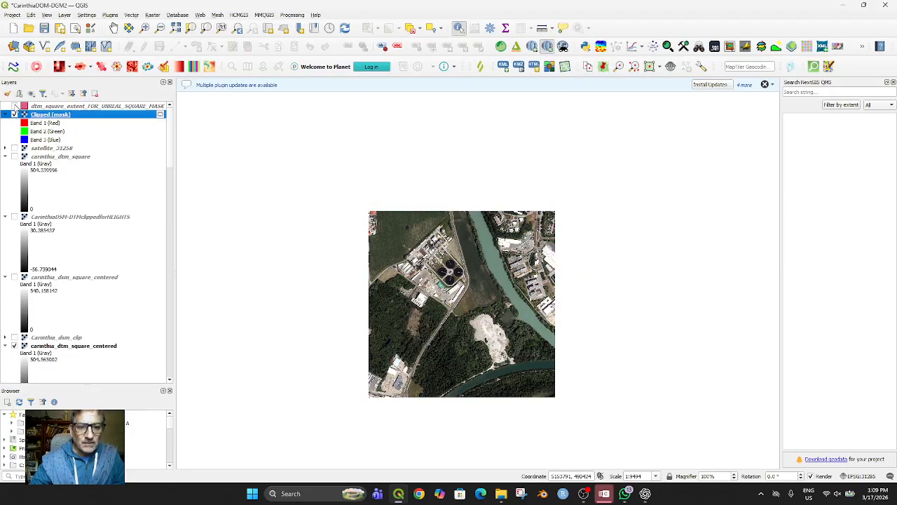
{"action": "right_click", "coordinate": [56, 117]}
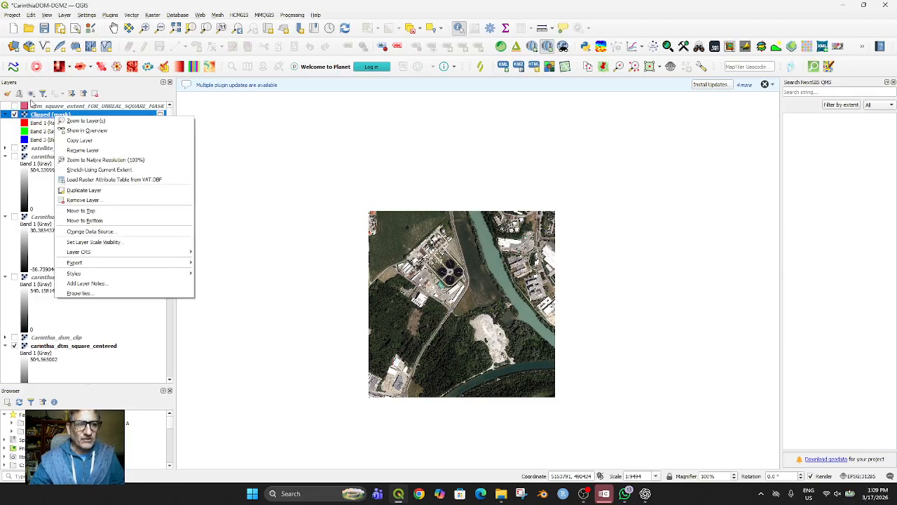
Toggle satellite_31258's visibility to compare the original image with the Clipped (mask) raster.
{"action": "left_click", "coordinate": [14, 148]}
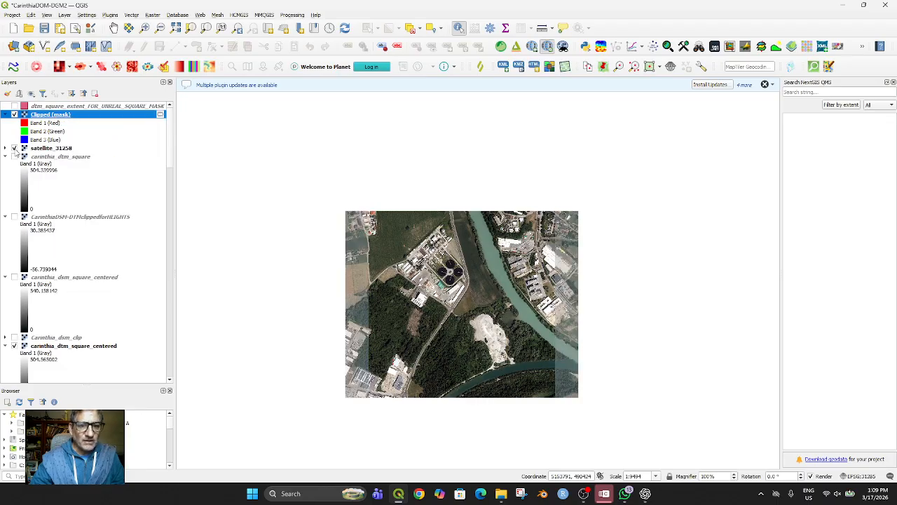
{"action": "left_click", "coordinate": [14, 149]}
{"action": "left_click", "coordinate": [14, 149]}
{"action": "left_click", "coordinate": [15, 148]}
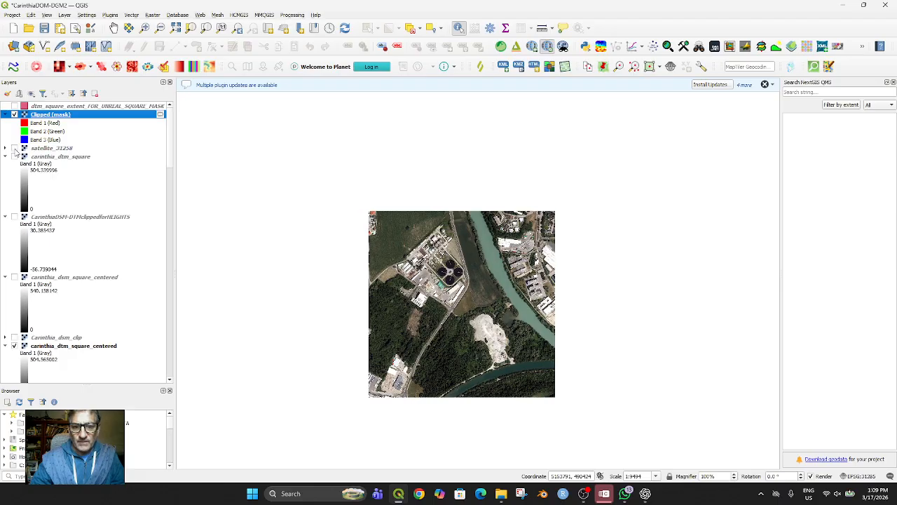
{"action": "left_click", "coordinate": [15, 149]}
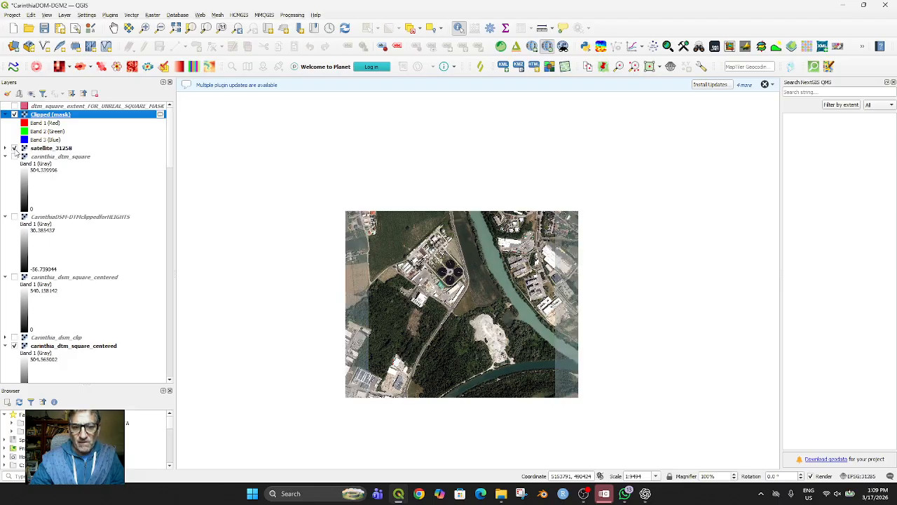
{"action": "left_click", "coordinate": [14, 148]}
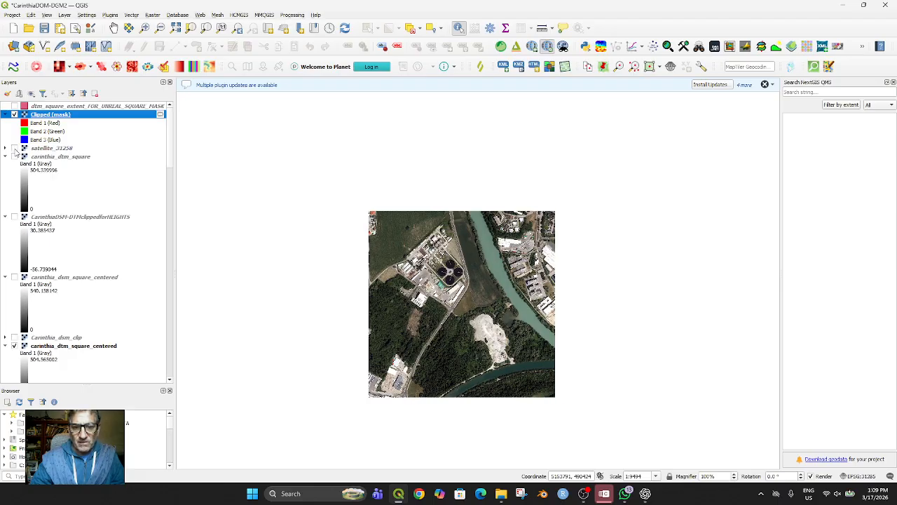
Start exporting the Clipped (mask) layer as a raw-data GeoTIFF and browse for its output file.
{"action": "right_click", "coordinate": [53, 117]}
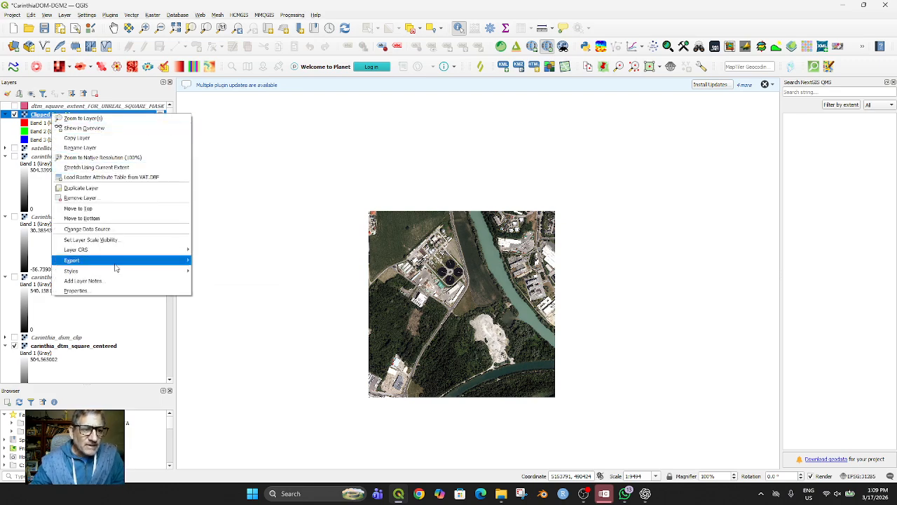
{"action": "mouse_move", "coordinate": [116, 268]}
{"action": "left_click", "coordinate": [217, 264]}
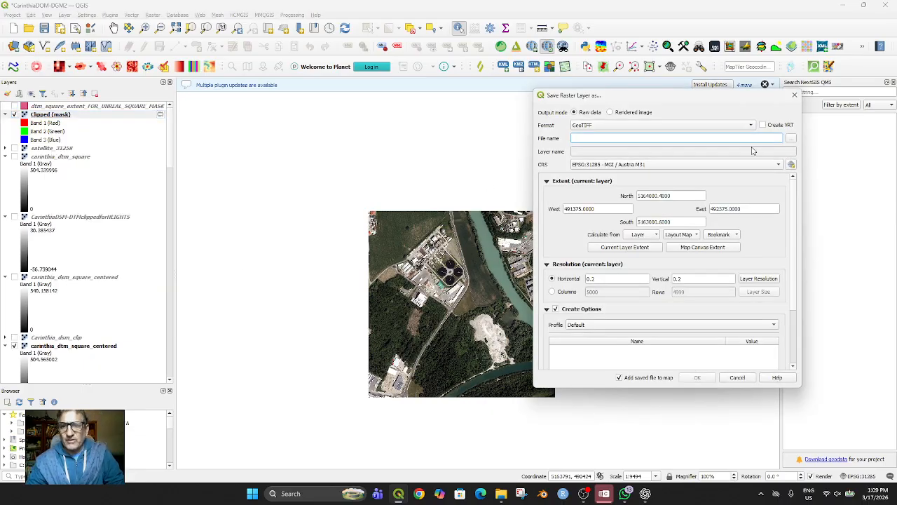
{"action": "left_click", "coordinate": [790, 138]}
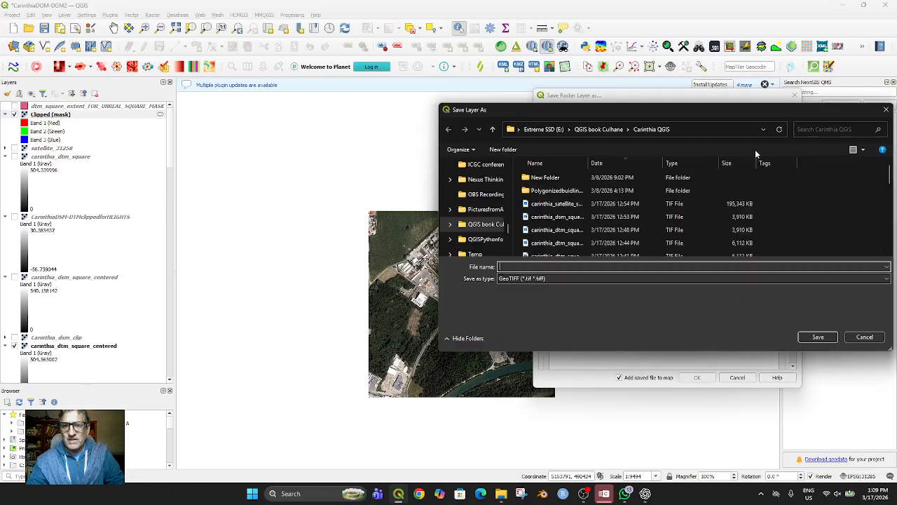
{"action": "type", "text": "Sa"}
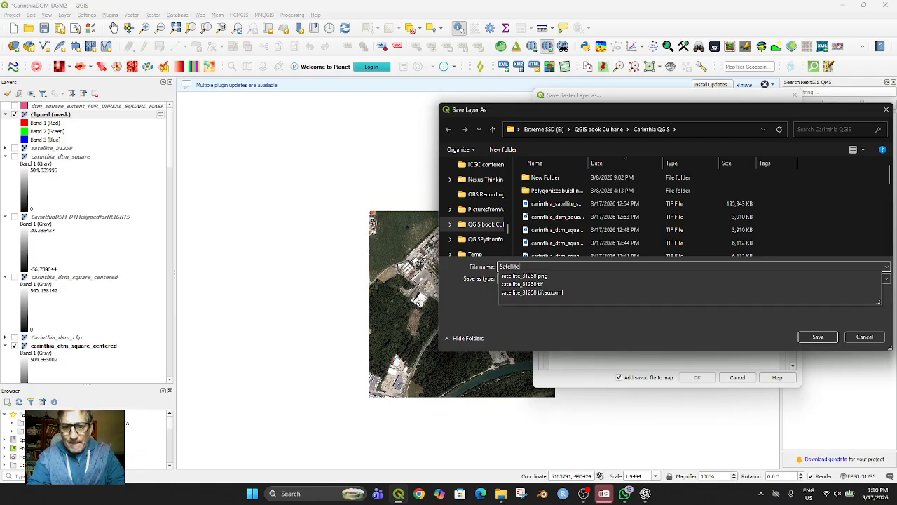
{"action": "type", "text": "tellit"}
{"action": "key", "text": "BackSpace"}
{"action": "key", "text": "BackSpace"}
{"action": "key", "text": "BackSpace"}
{"action": "key", "text": "BackSpace"}
{"action": "key", "text": "BackSpace"}
{"action": "key", "text": "BackSpace"}
{"action": "key", "text": "BackSpace"}
{"action": "key", "text": "BackSpace"}
Save the raster as CarinthiaSatelliteSquareMaskClip.tif in the Carinthia QGIS folder and add it to the map.
{"action": "type", "text": "C"}
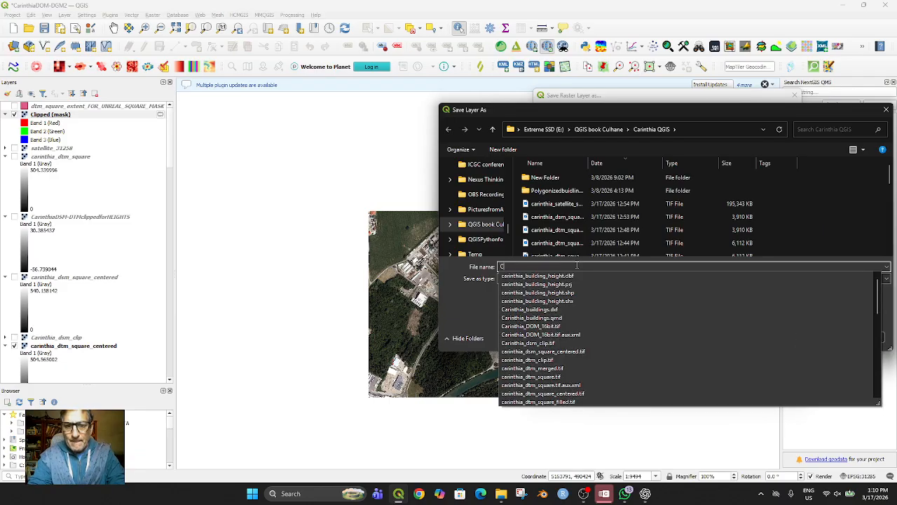
{"action": "type", "text": "arinthia"}
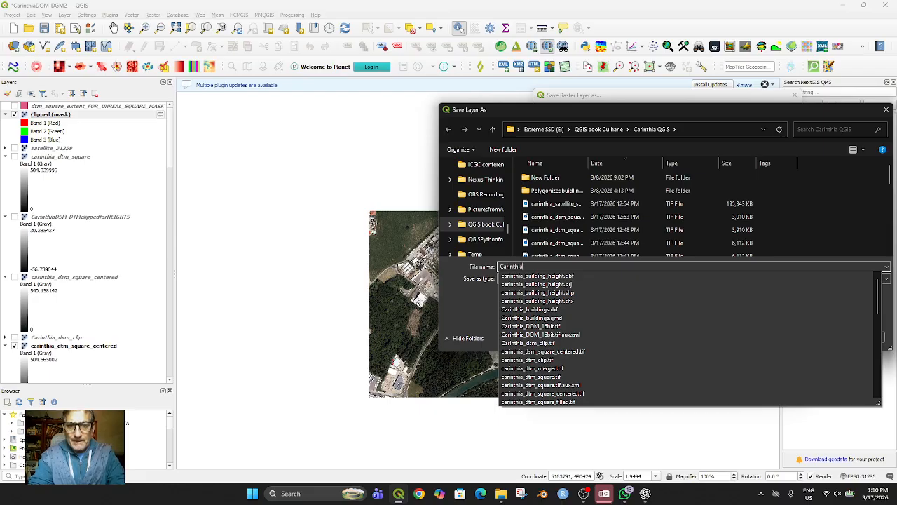
{"action": "type", "text": "SatelliteSquareMaskClip"}
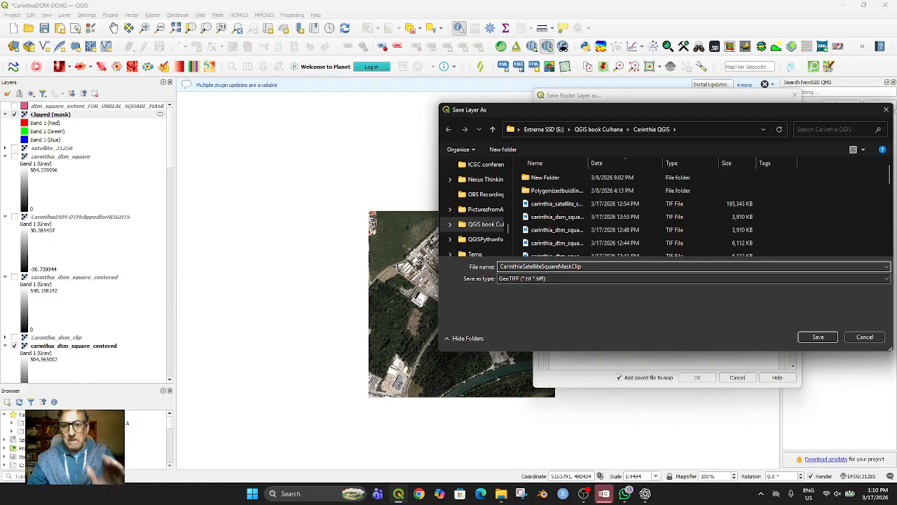
{"action": "left_click", "coordinate": [812, 337]}
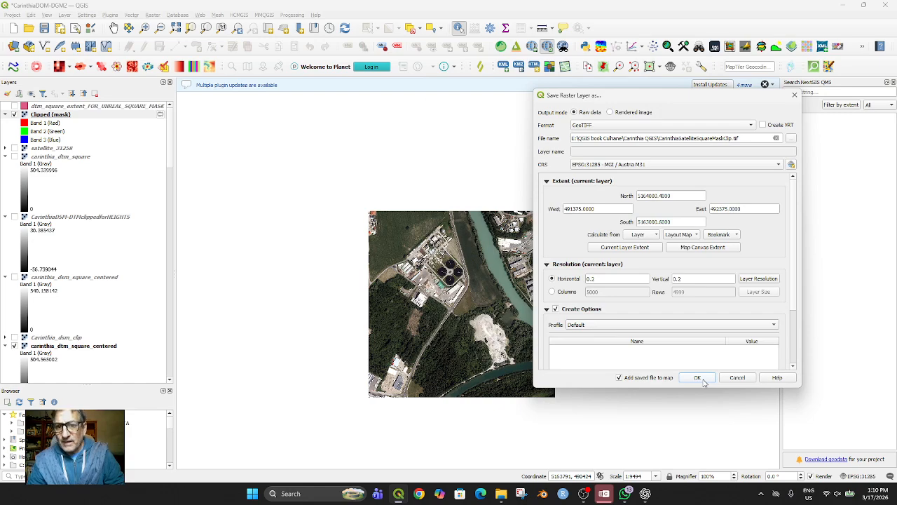
{"action": "left_click", "coordinate": [703, 379]}
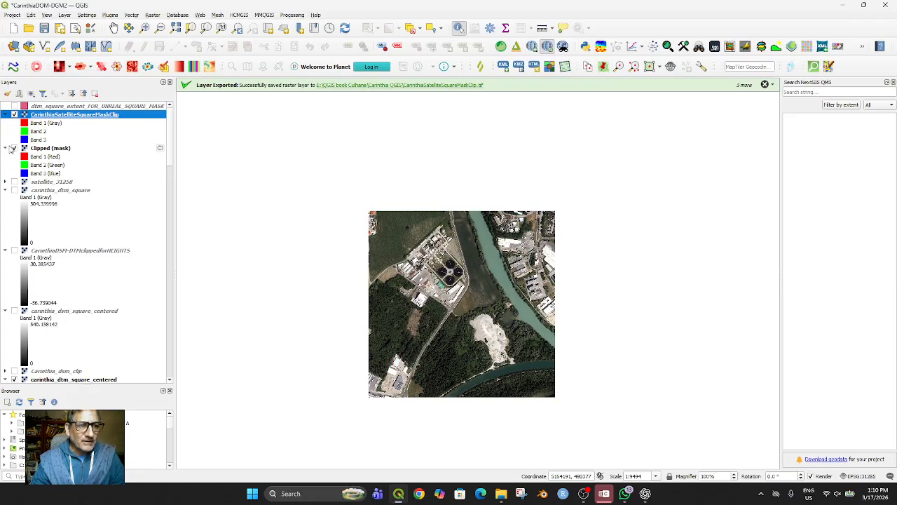
Hide Clipped (mask) and briefly show the square mask and carinthia_dtm_square to check the exported raster's footprint against them.
{"action": "left_click", "coordinate": [15, 148]}
{"action": "left_click", "coordinate": [58, 150]}
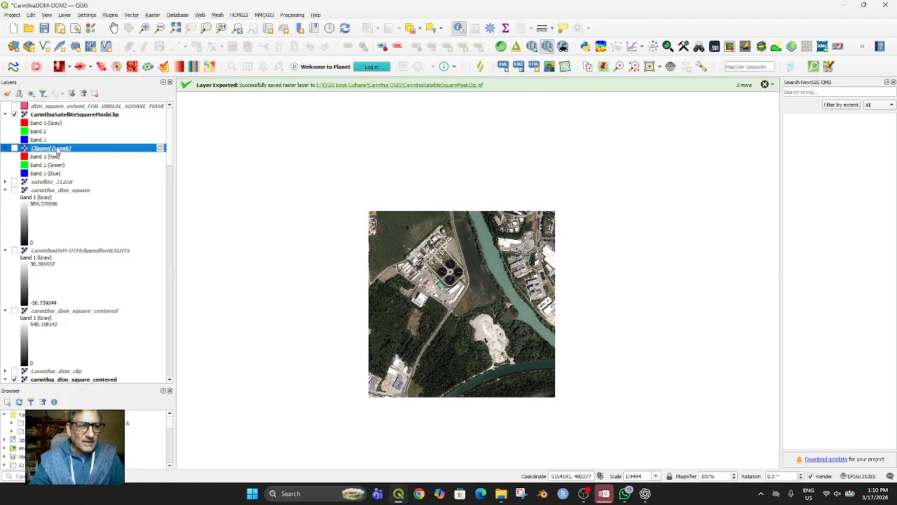
{"action": "left_click", "coordinate": [15, 105]}
{"action": "left_click", "coordinate": [15, 106]}
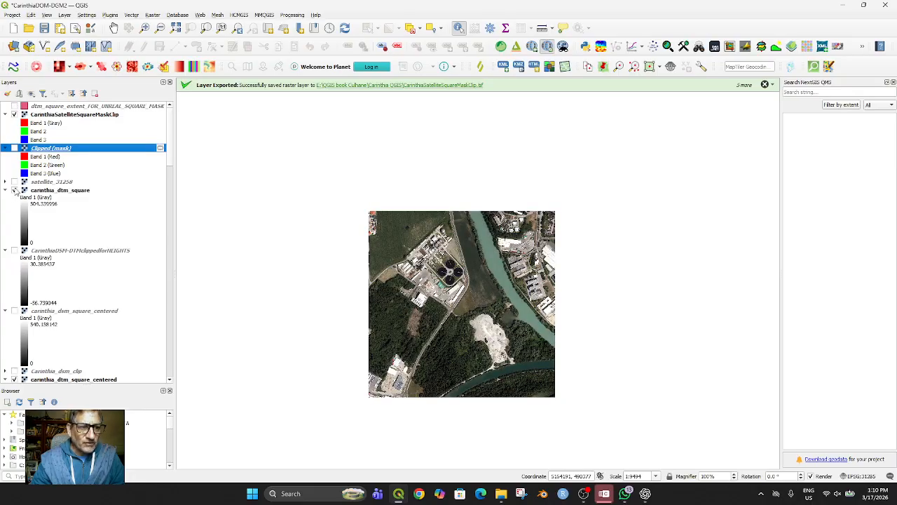
{"action": "left_click", "coordinate": [14, 190]}
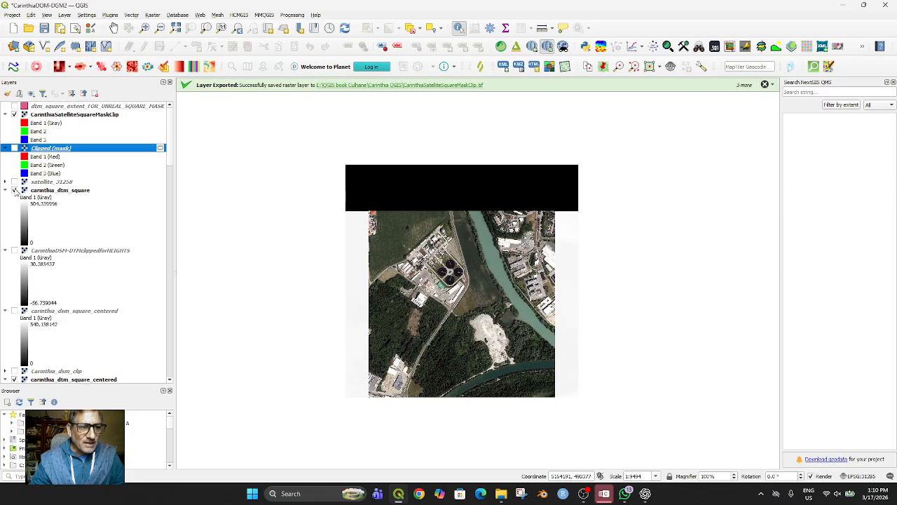
{"action": "scroll", "coordinate": [61, 231], "scroll_direction": "down", "scroll_amount": 3}
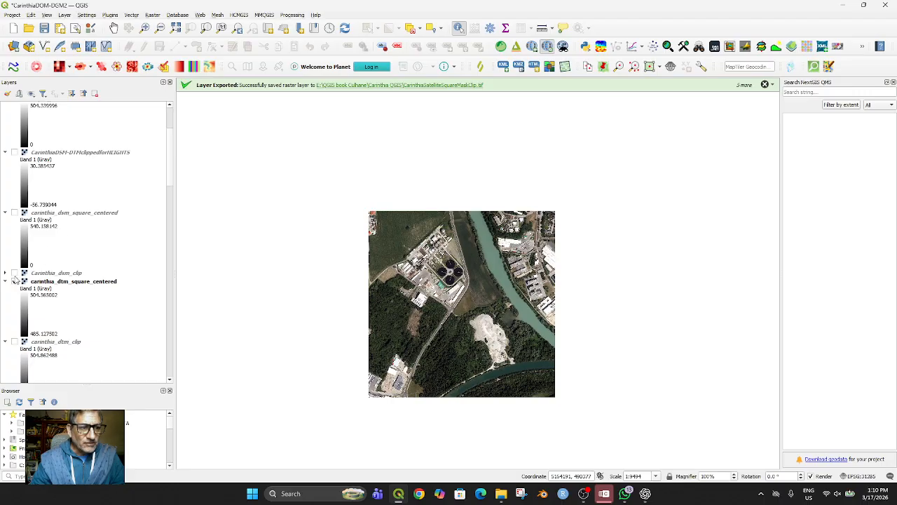
{"action": "scroll", "coordinate": [16, 278], "scroll_direction": "up", "scroll_amount": 3}
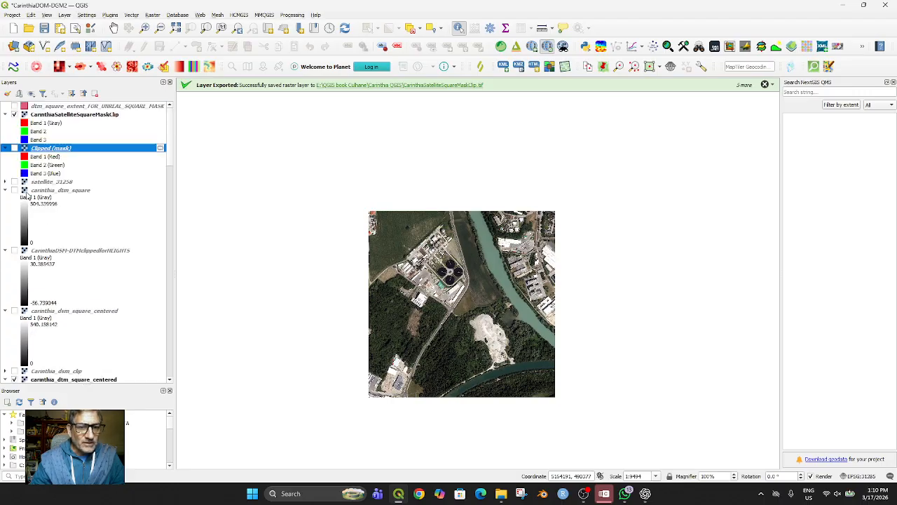
Toggle CarinthiaSatelliteSquareMaskClip to compare it with carinthia_dtm_square_centered, leaving the satellite clip hidden.
{"action": "left_click", "coordinate": [15, 114]}
{"action": "left_click", "coordinate": [14, 114]}
{"action": "left_click", "coordinate": [14, 114]}
{"action": "left_click", "coordinate": [14, 114]}
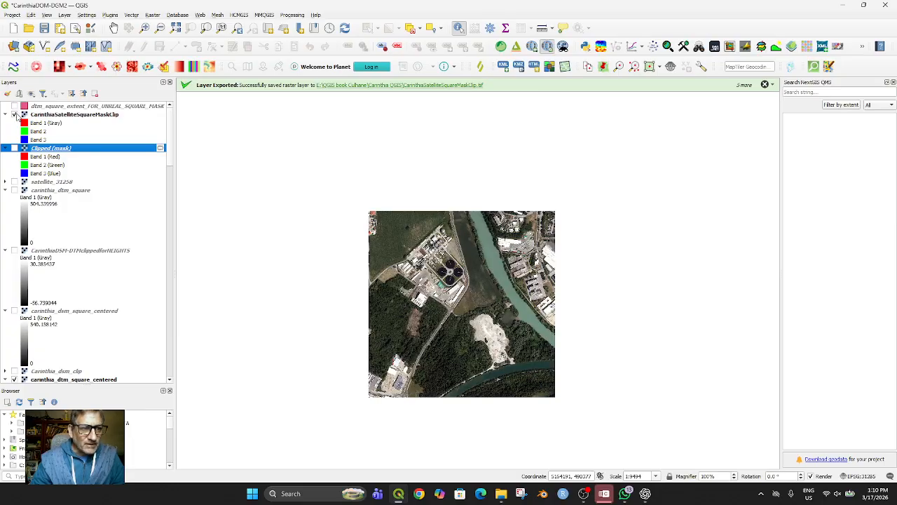
{"action": "left_click", "coordinate": [14, 115]}
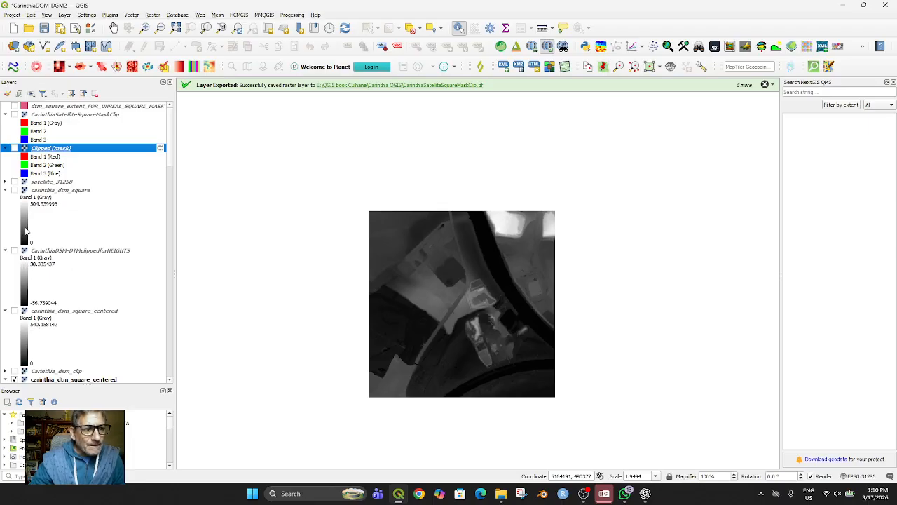
Show carinthia_dsm_square_centered over the centered DTM and save the project.
{"action": "scroll", "coordinate": [36, 335], "scroll_direction": "down", "scroll_amount": 2}
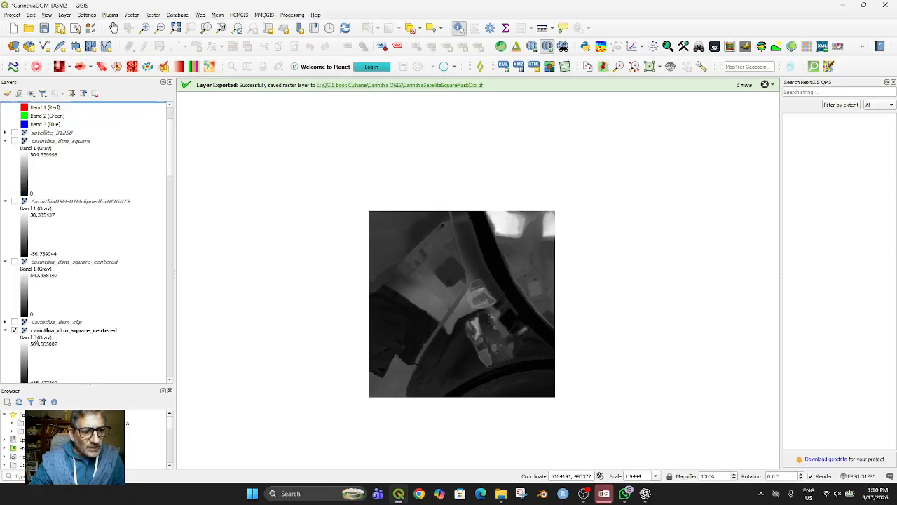
{"action": "left_click", "coordinate": [15, 261]}
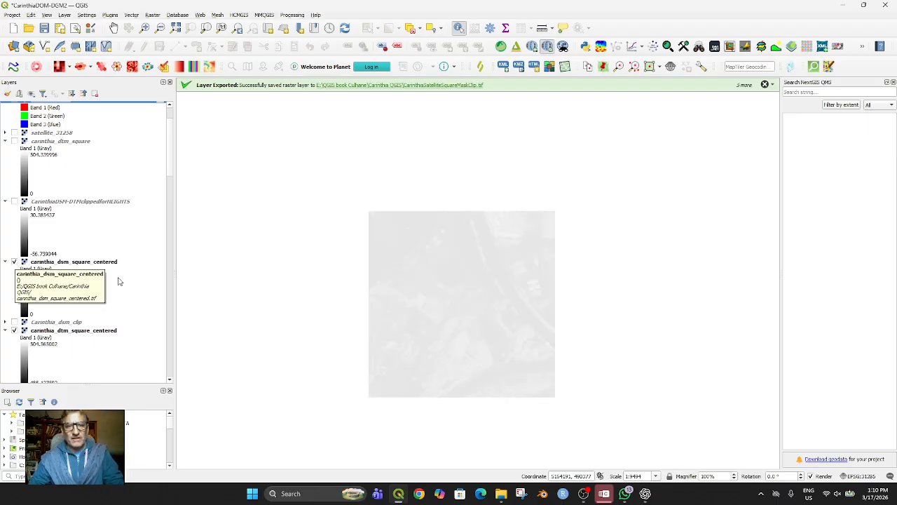
{"action": "scroll", "coordinate": [142, 179], "scroll_direction": "up", "scroll_amount": 2}
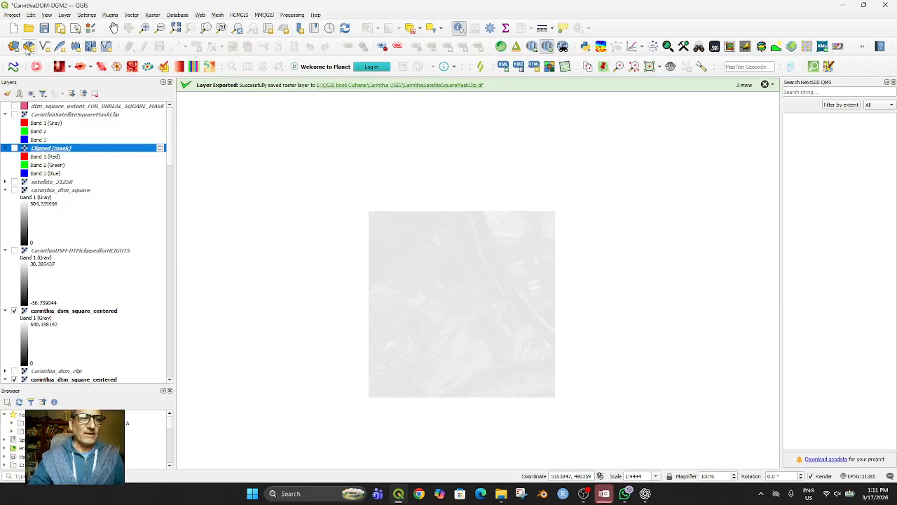
{"action": "left_click", "coordinate": [44, 29]}
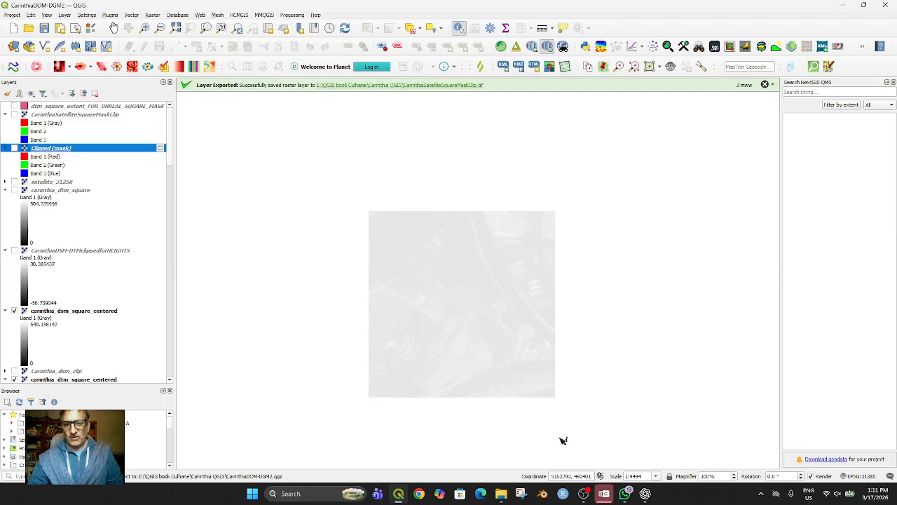
Switch to ChatGPT and read its guidance on converting the DEM into an Unreal landscape heightmap.
{"action": "left_click", "coordinate": [645, 493]}
{"action": "scroll", "coordinate": [636, 308], "scroll_direction": "down", "scroll_amount": 8}
{"action": "scroll", "coordinate": [635, 305], "scroll_direction": "down", "scroll_amount": 3}
{"action": "scroll", "coordinate": [632, 308], "scroll_direction": "down", "scroll_amount": 3}
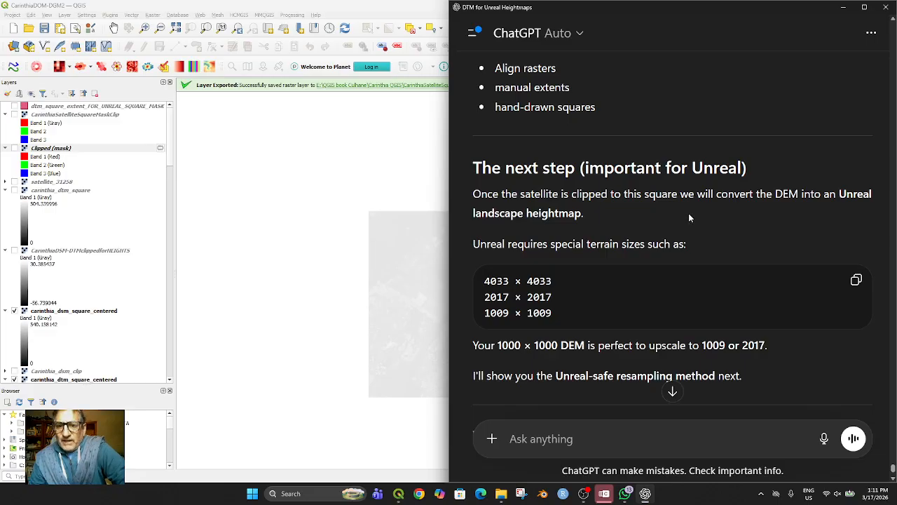
Read the rest of ChatGPT's Unreal terrain size guidance, and show the dtm_square_extent_FOR_UNREAL_SQUARE_MASK layer in QGIS.
{"action": "scroll", "coordinate": [683, 230], "scroll_direction": "down", "scroll_amount": 2}
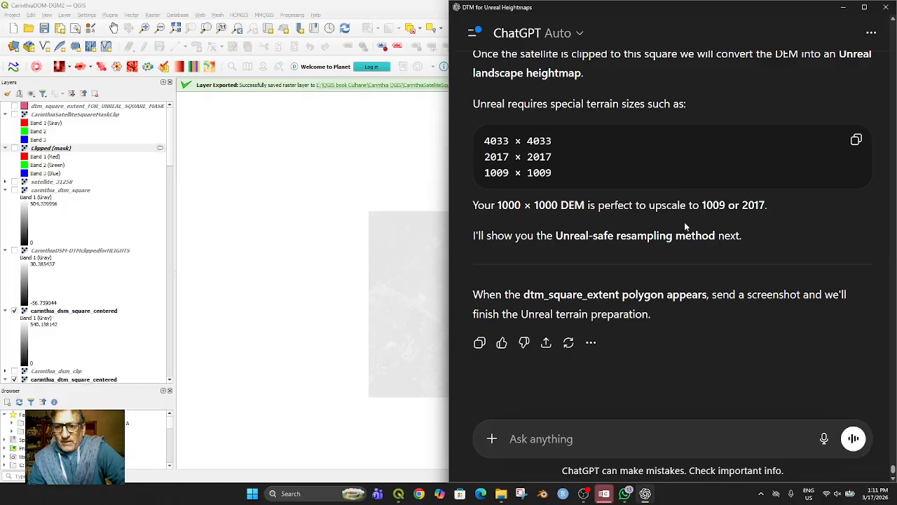
{"action": "scroll", "coordinate": [701, 222], "scroll_direction": "down", "scroll_amount": 1}
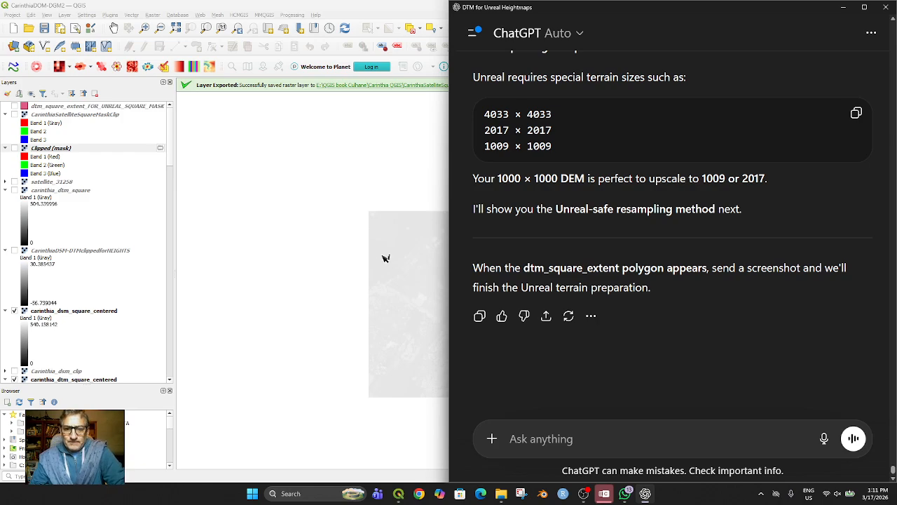
{"action": "left_click", "coordinate": [15, 106]}
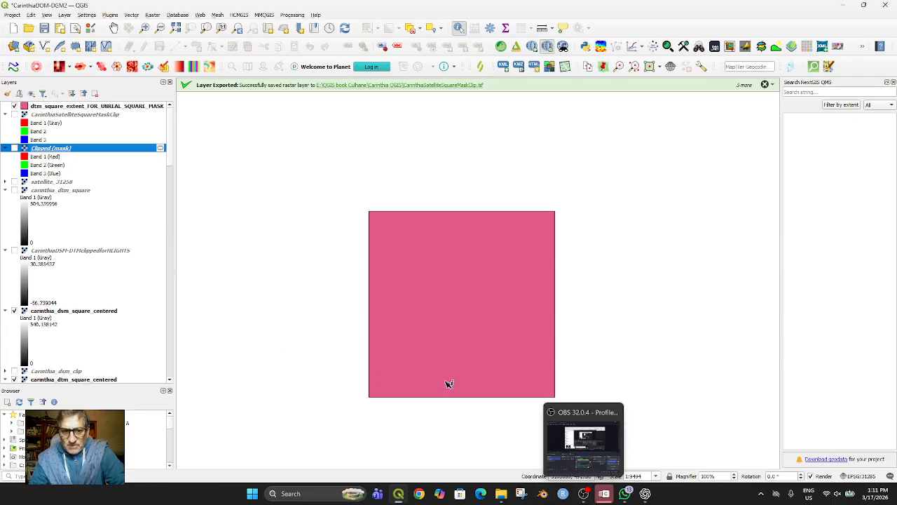
{"action": "left_click", "coordinate": [63, 106]}
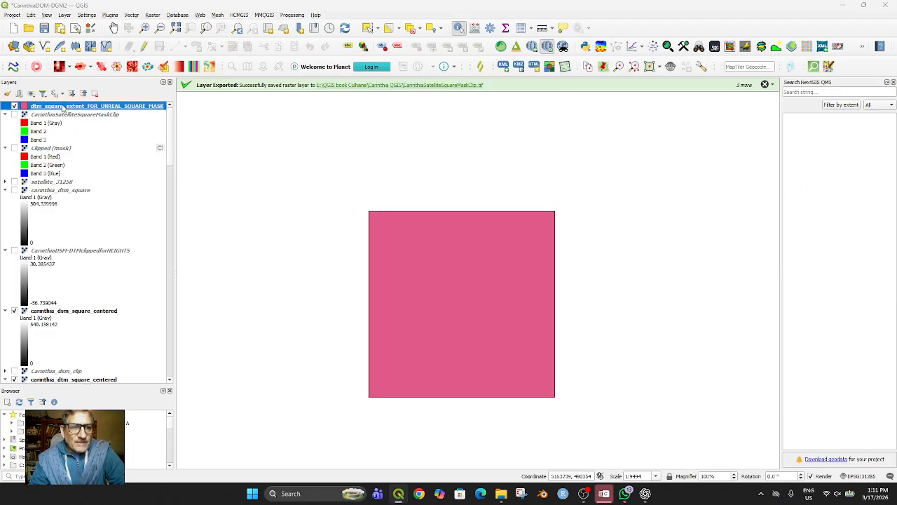
Lower the square mask layer's fill opacity to 14.3% in its symbology and apply it.
{"action": "double_click", "coordinate": [63, 107]}
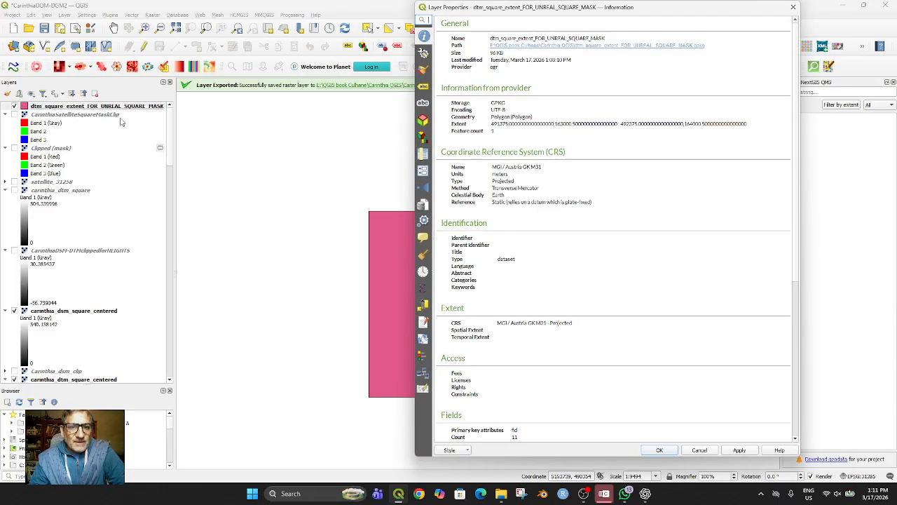
{"action": "left_click", "coordinate": [424, 54]}
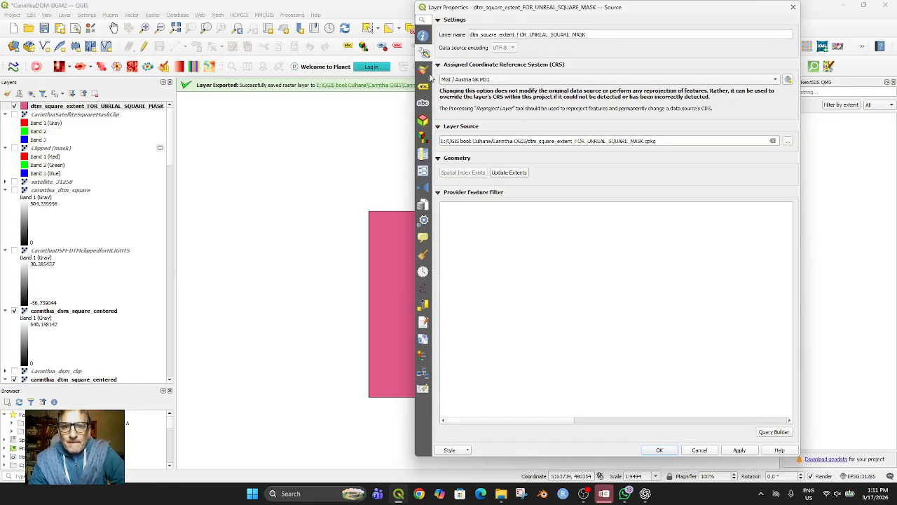
{"action": "left_click", "coordinate": [423, 71]}
{"action": "left_click_drag", "start_coordinate": [725, 119], "coordinate": [631, 120]}
{"action": "left_click", "coordinate": [740, 450]}
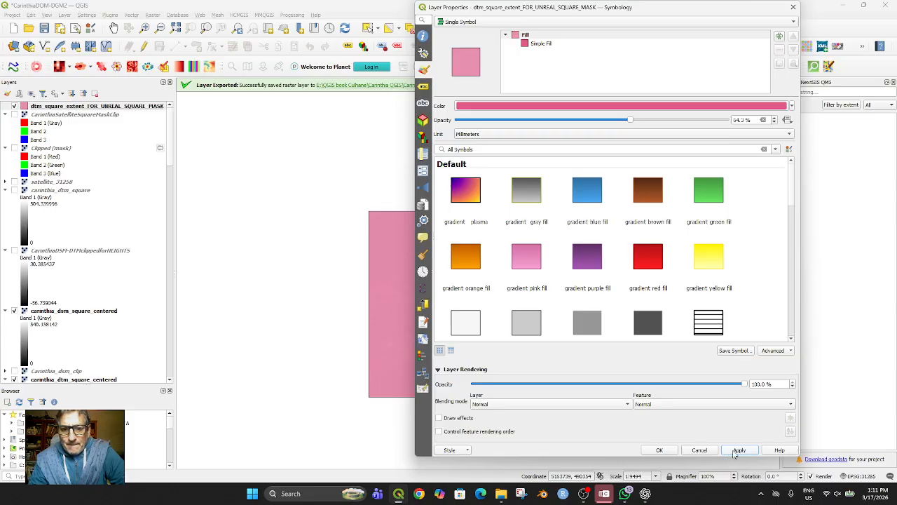
{"action": "left_click", "coordinate": [620, 123]}
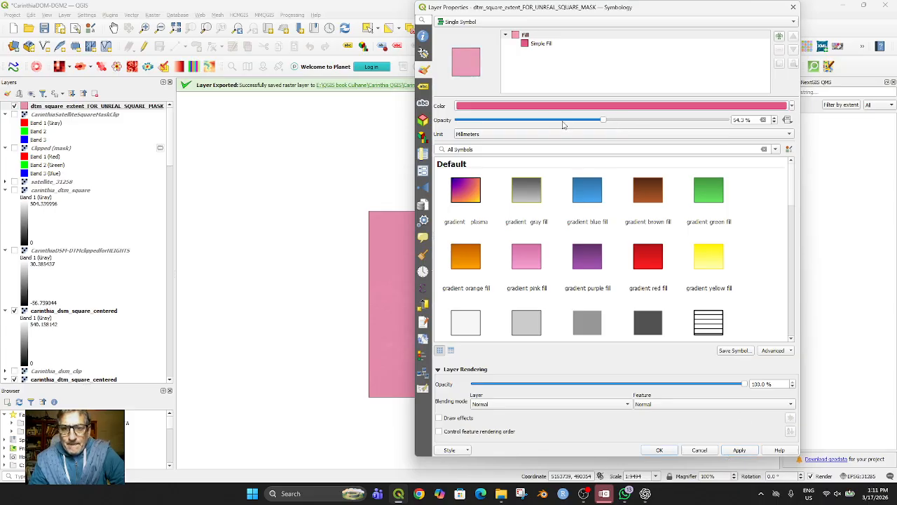
{"action": "left_click", "coordinate": [561, 121]}
{"action": "left_click_drag", "start_coordinate": [593, 122], "coordinate": [496, 122]}
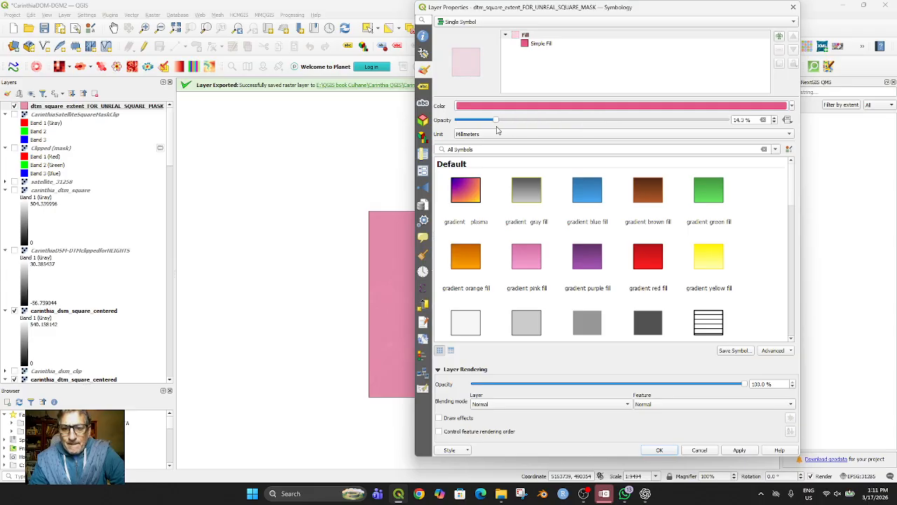
{"action": "left_click", "coordinate": [742, 452]}
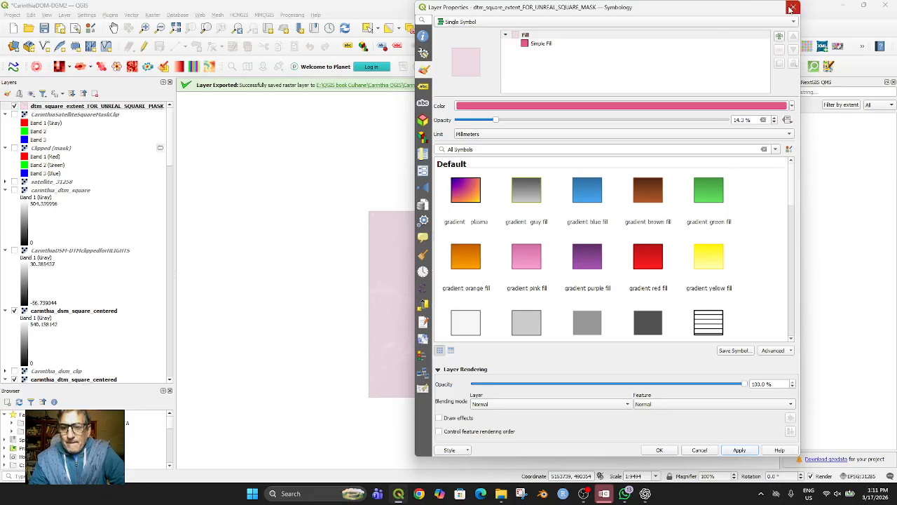
{"action": "left_click", "coordinate": [660, 450]}
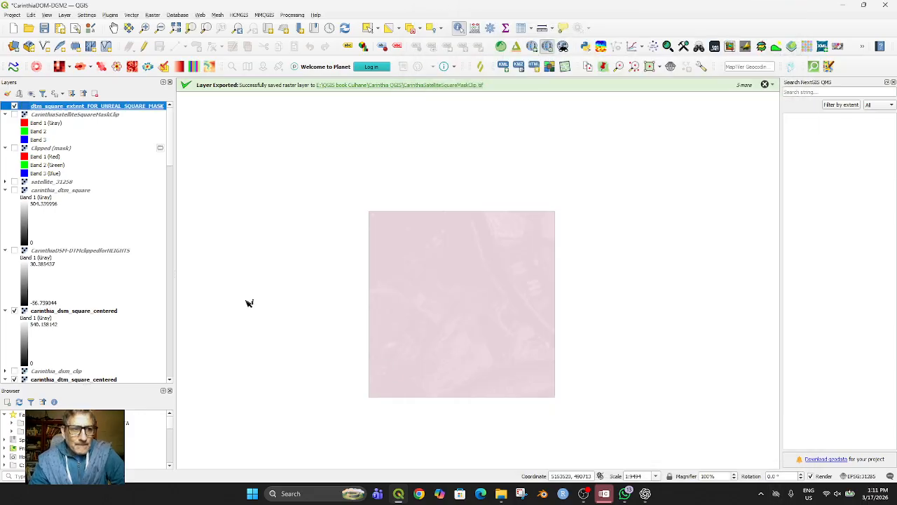
Briefly toggle carinthia_dtm_square, and hide carinthia_dsm_square_centered so the centered DTM shows beneath the mask.
{"action": "left_click", "coordinate": [14, 191]}
{"action": "left_click", "coordinate": [14, 191]}
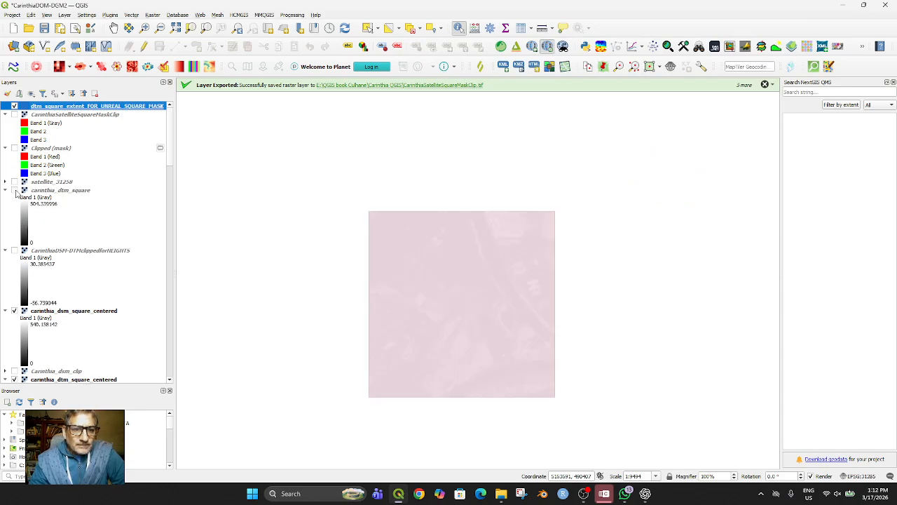
{"action": "left_click", "coordinate": [15, 311]}
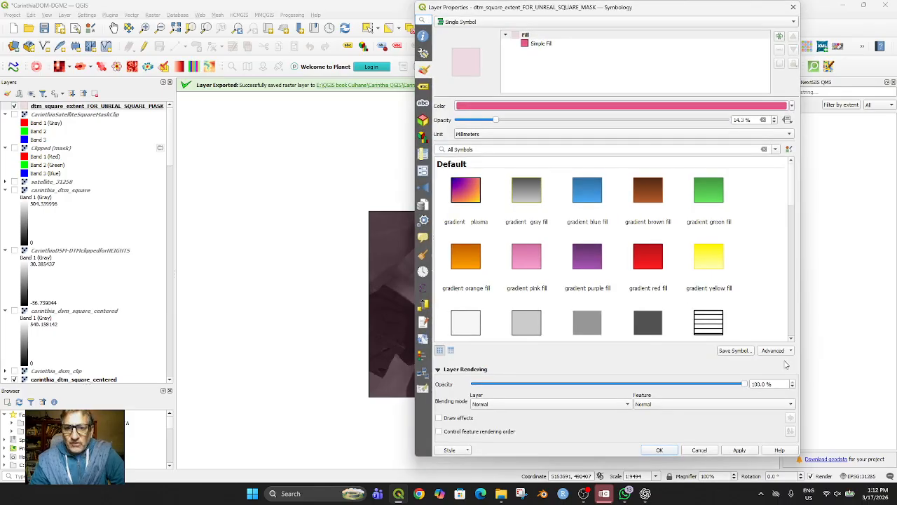
Set the square mask layer's fill opacity to about 56% and apply it.
{"action": "left_click_drag", "start_coordinate": [495, 120], "coordinate": [592, 121]}
{"action": "left_click", "coordinate": [593, 121]}
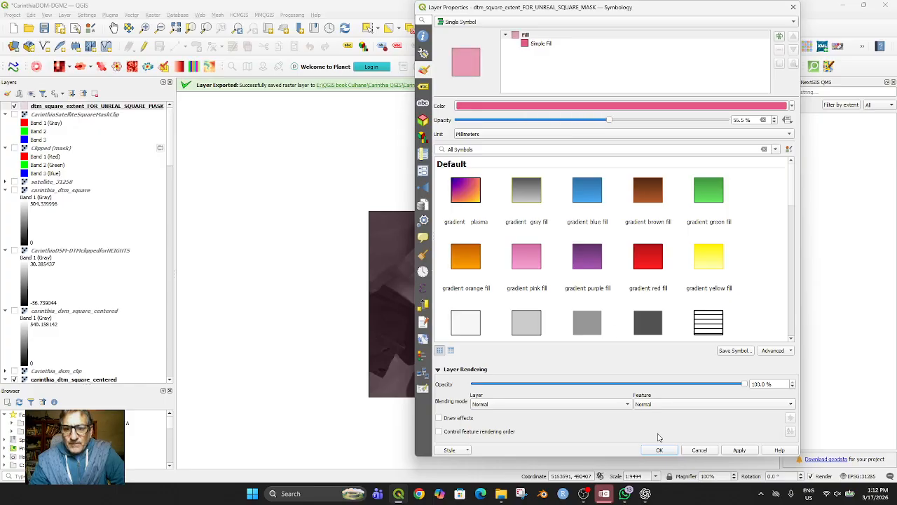
{"action": "left_click", "coordinate": [726, 452]}
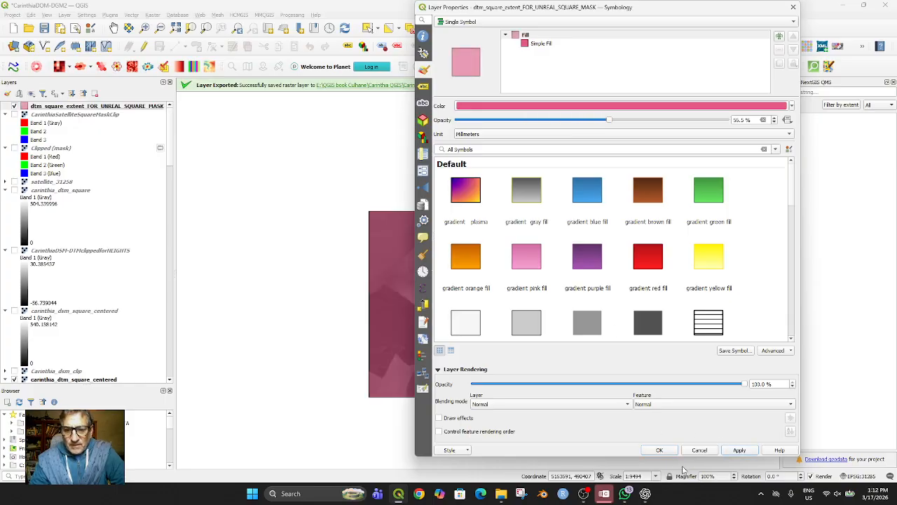
{"action": "left_click", "coordinate": [675, 452]}
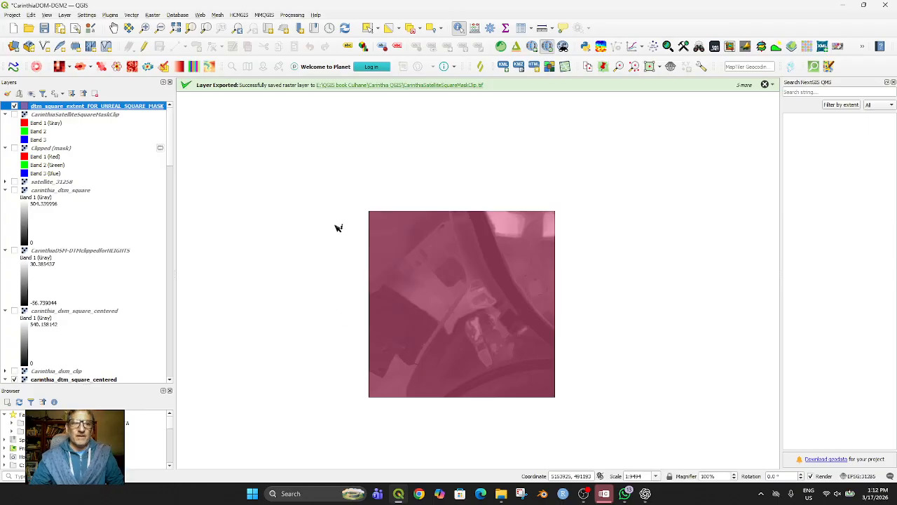
Capture the whole QGIS window with Snipping Tool and copy the screenshot.
{"action": "left_click", "coordinate": [522, 495]}
{"action": "left_click", "coordinate": [88, 26]}
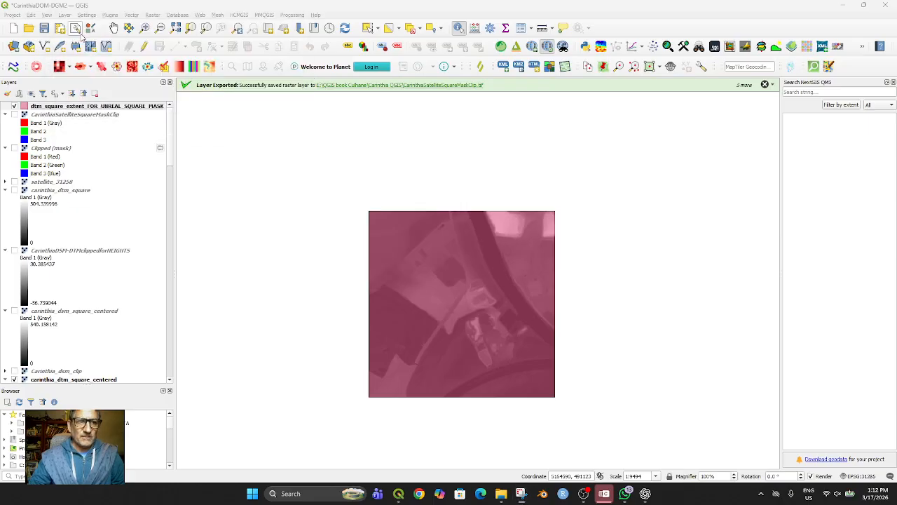
{"action": "left_click_drag", "start_coordinate": [3, 3], "coordinate": [868, 492]}
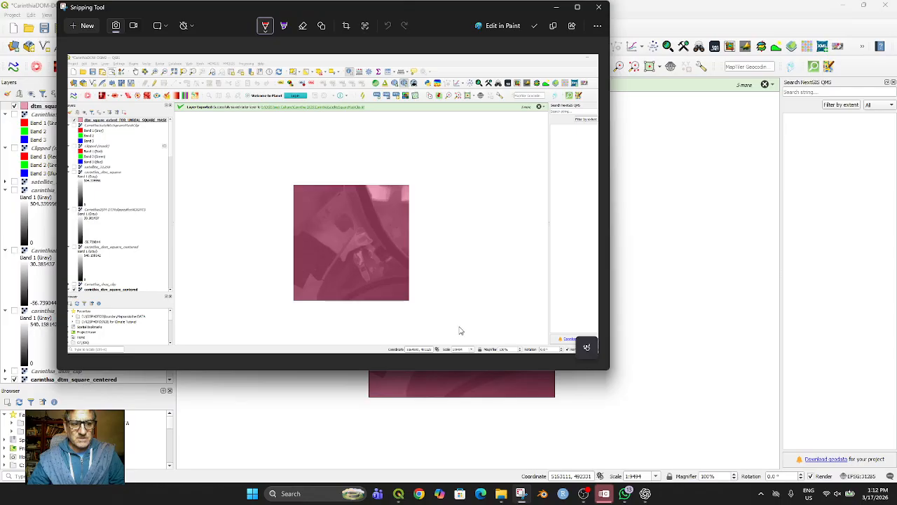
{"action": "right_click", "coordinate": [459, 330]}
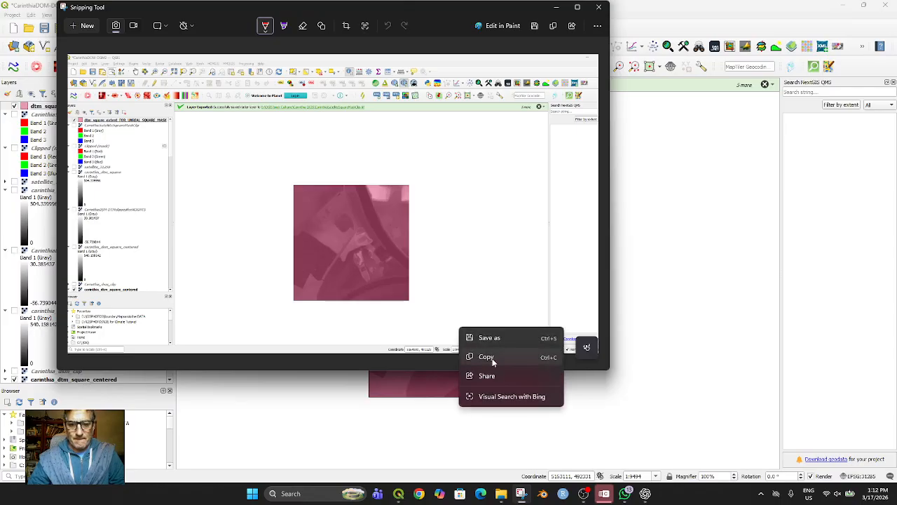
{"action": "left_click", "coordinate": [473, 355]}
Switch to ChatGPT and send "We are here. Satellite clipped properly." with the copied screenshot attached.
{"action": "left_click", "coordinate": [645, 493]}
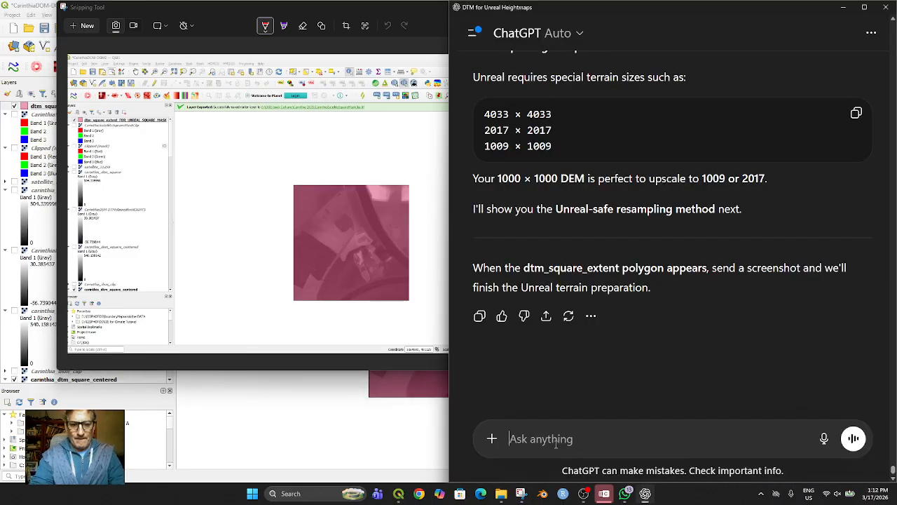
{"action": "type", "text": "We are here. Satellite clipped properly."}
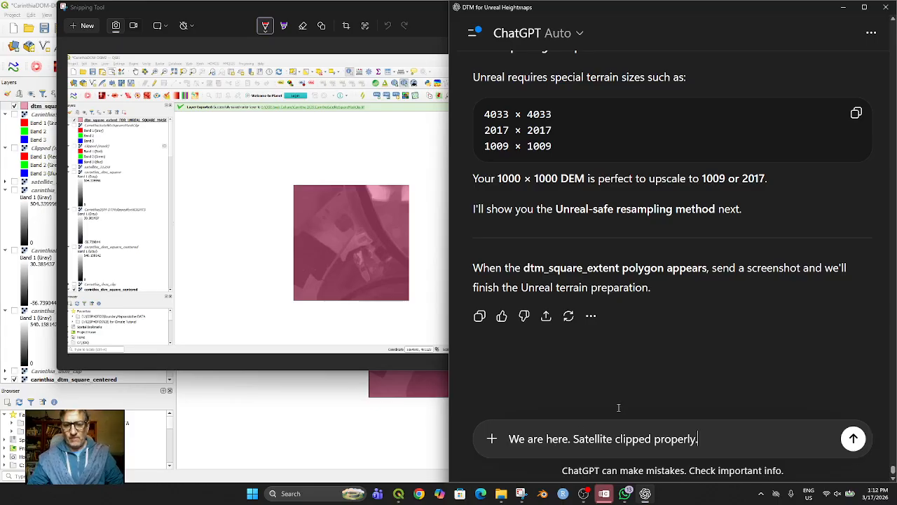
{"action": "key", "text": "shift+Return"}
{"action": "key", "text": "ctrl+v"}
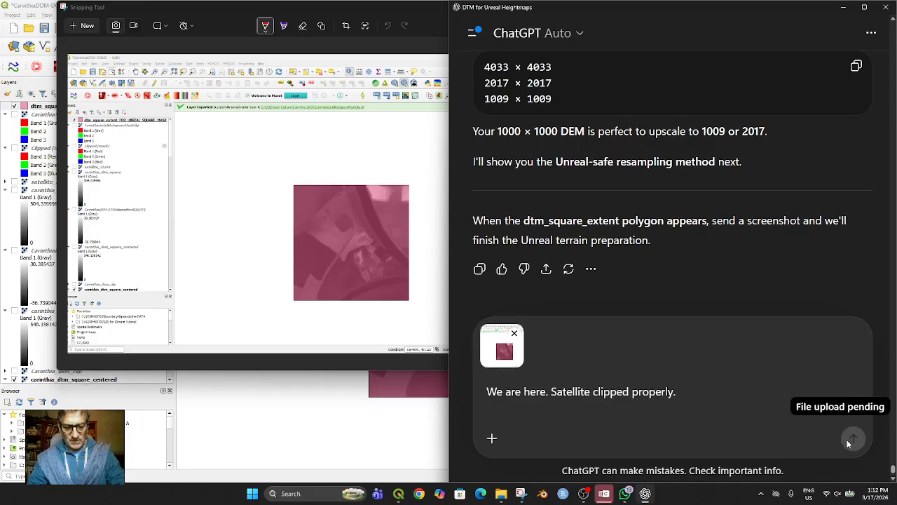
{"action": "left_click", "coordinate": [852, 439]}
Read ChatGPT's steps for resampling the DEM to an Unreal terrain resolution, and close Snipping Tool.
{"action": "scroll", "coordinate": [771, 351], "scroll_direction": "up", "scroll_amount": 3}
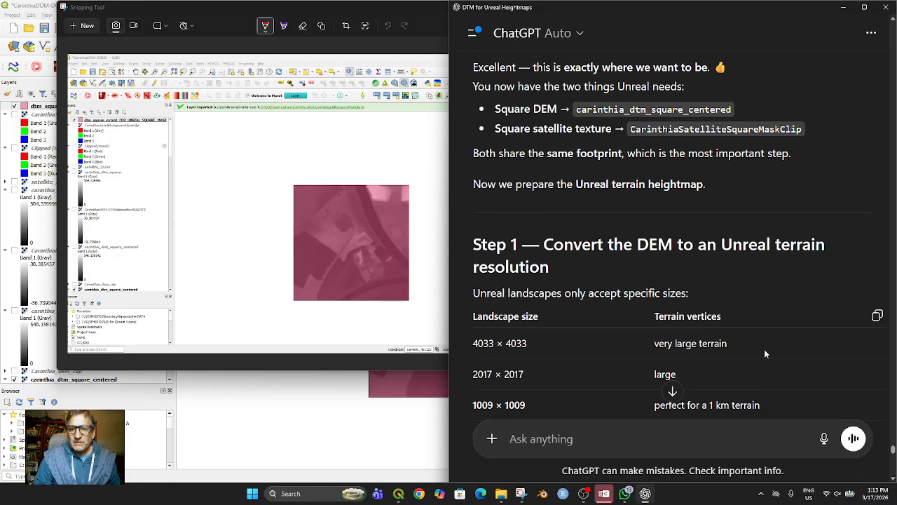
{"action": "scroll", "coordinate": [764, 354], "scroll_direction": "down", "scroll_amount": 3}
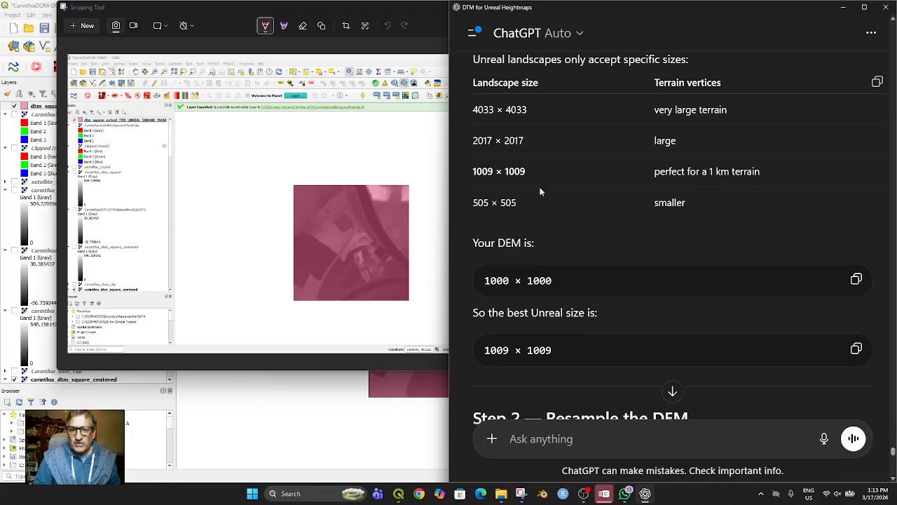
{"action": "scroll", "coordinate": [642, 346], "scroll_direction": "down", "scroll_amount": 1}
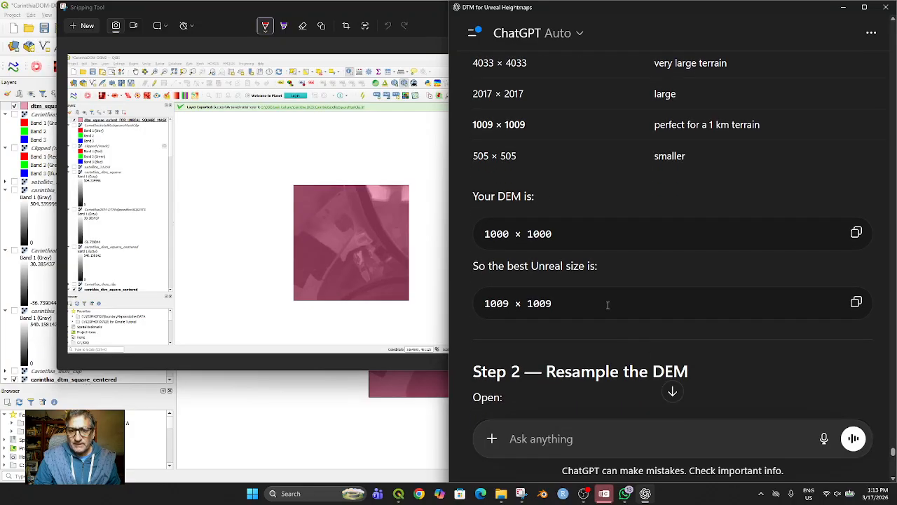
{"action": "scroll", "coordinate": [608, 307], "scroll_direction": "down", "scroll_amount": 5}
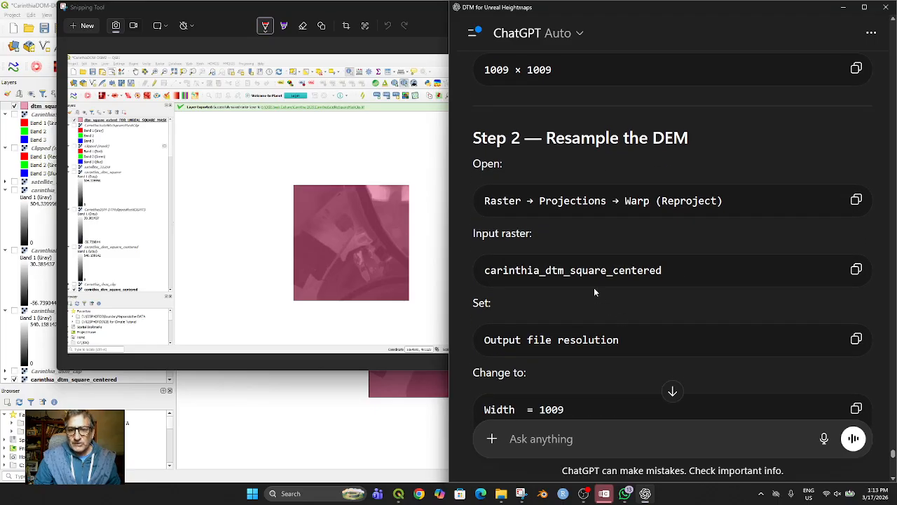
{"action": "scroll", "coordinate": [593, 292], "scroll_direction": "down", "scroll_amount": 1}
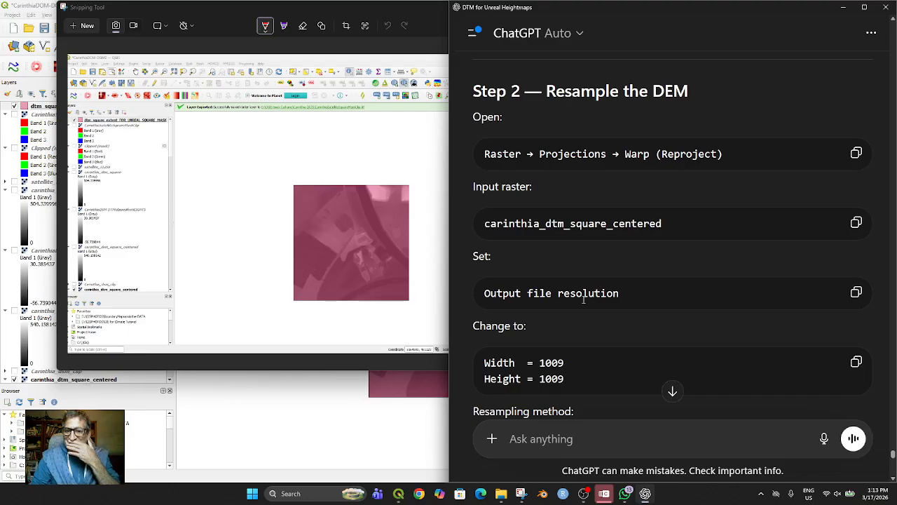
{"action": "scroll", "coordinate": [582, 303], "scroll_direction": "down", "scroll_amount": 2}
{"action": "scroll", "coordinate": [582, 305], "scroll_direction": "down", "scroll_amount": 2}
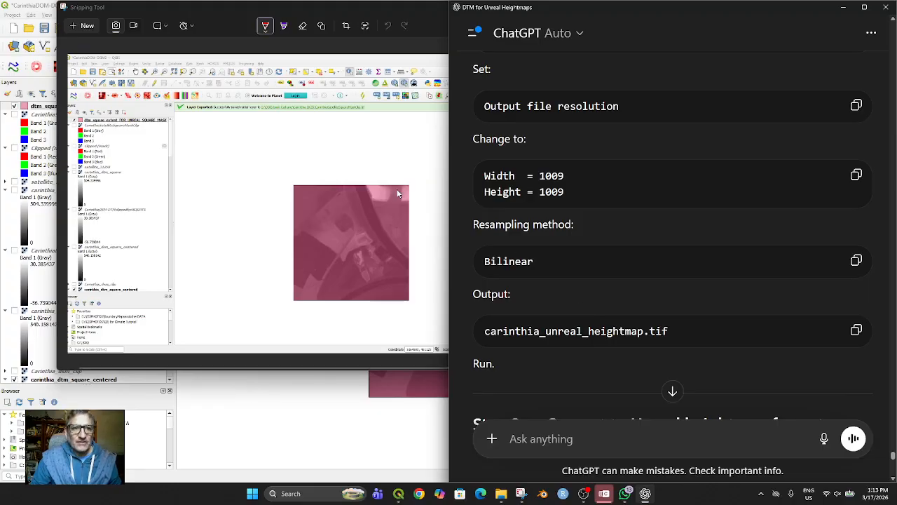
{"action": "double_click", "coordinate": [301, 11]}
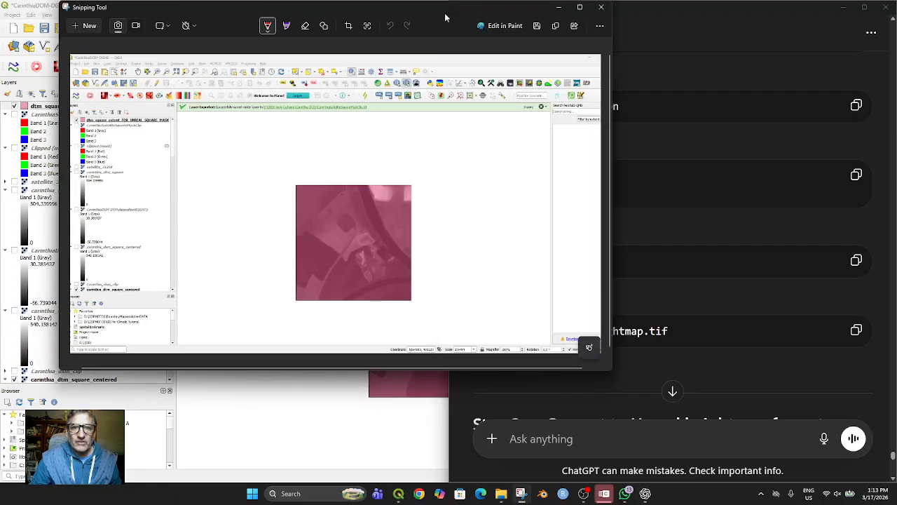
{"action": "left_click", "coordinate": [594, 8]}
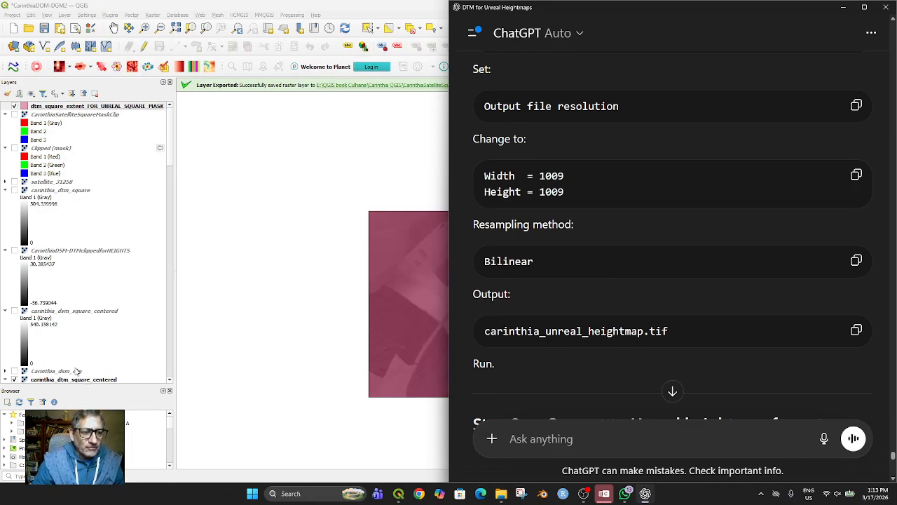
Open the Warp (Reproject) tool in QGIS with carinthia_dtm_square_centered as the input layer.
{"action": "scroll", "coordinate": [77, 371], "scroll_direction": "down", "scroll_amount": 2}
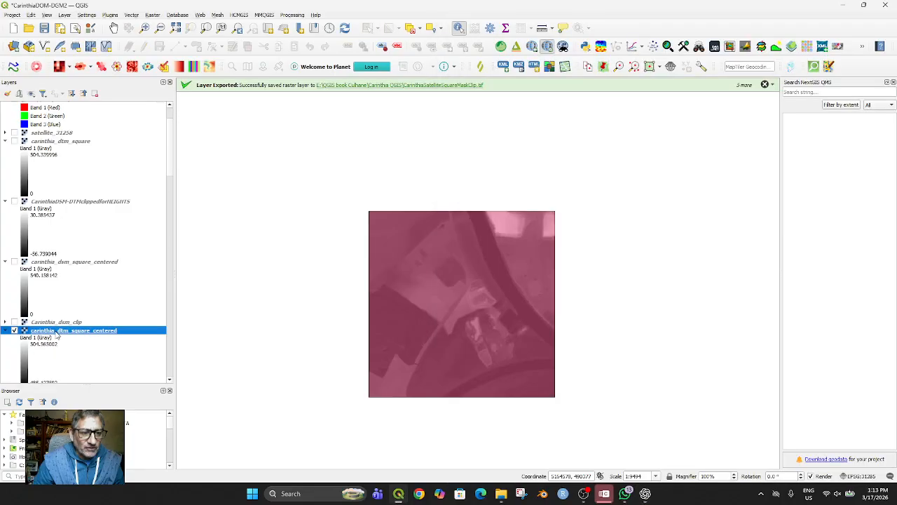
{"action": "left_click", "coordinate": [58, 332]}
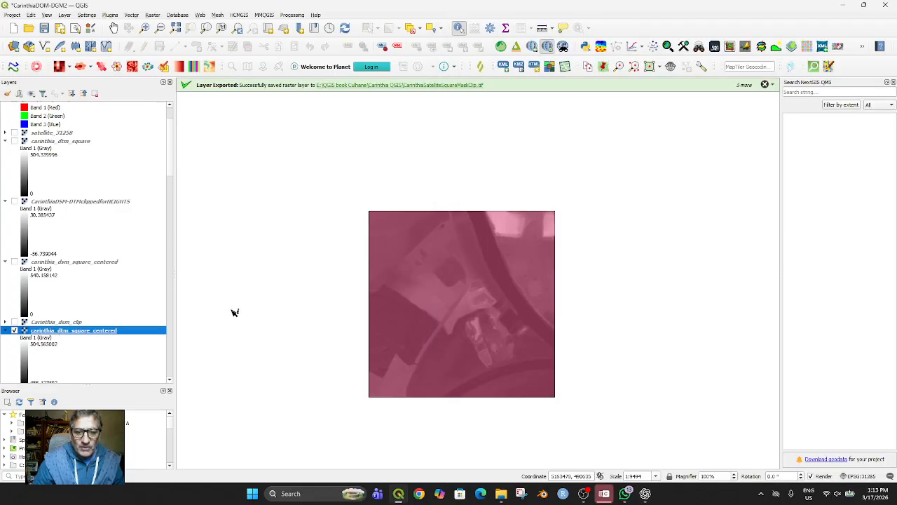
{"action": "left_click", "coordinate": [153, 15]}
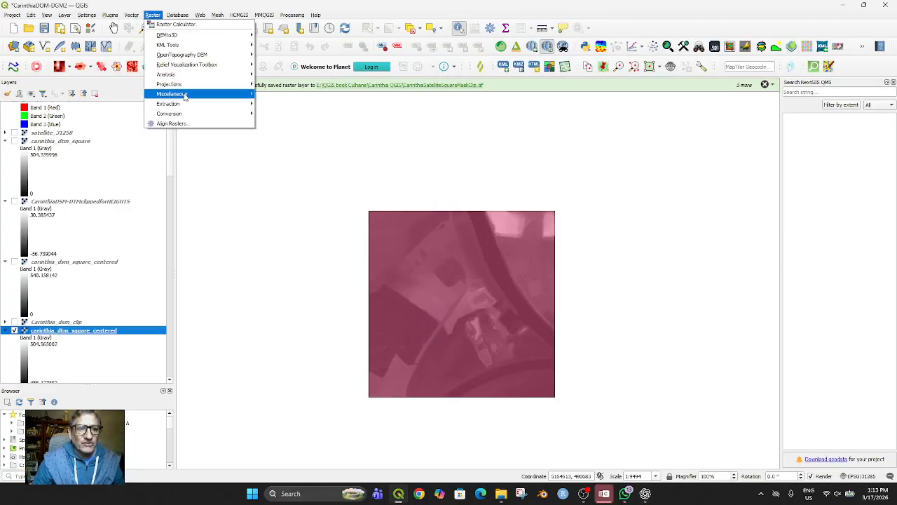
{"action": "mouse_move", "coordinate": [211, 106]}
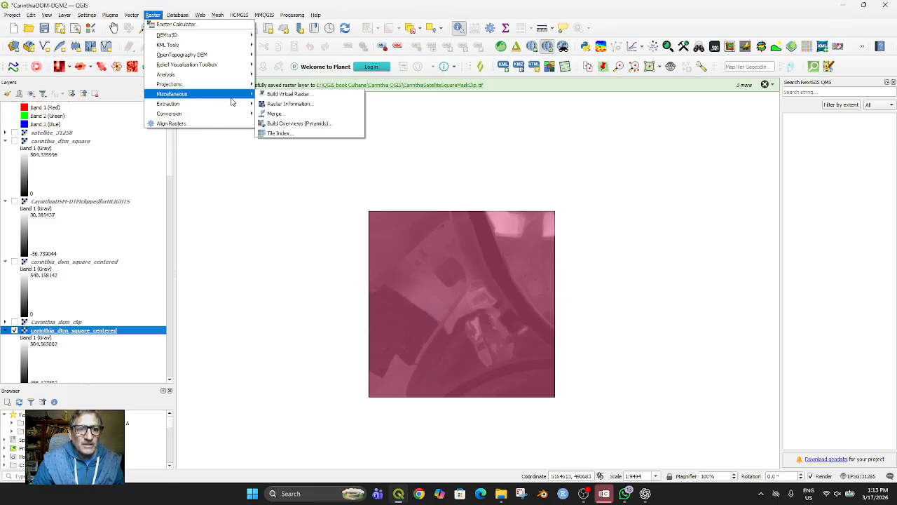
{"action": "mouse_move", "coordinate": [198, 86]}
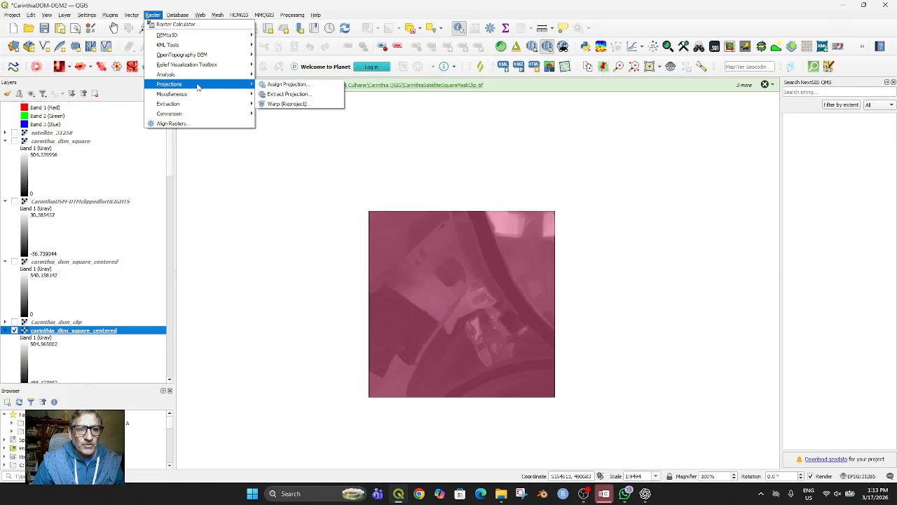
{"action": "left_click", "coordinate": [295, 104]}
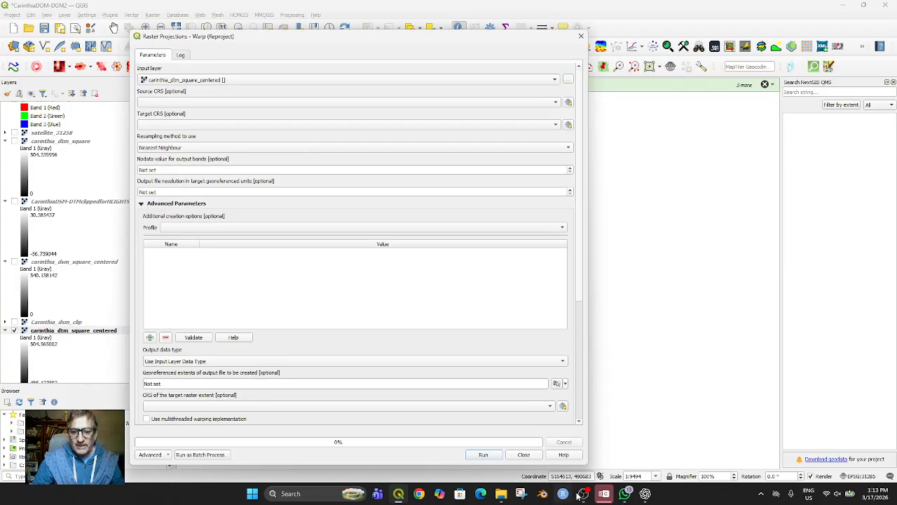
Check ChatGPT's Warp settings and set the resampling method to Bilinear (2x2 Kernel).
{"action": "left_click", "coordinate": [645, 494]}
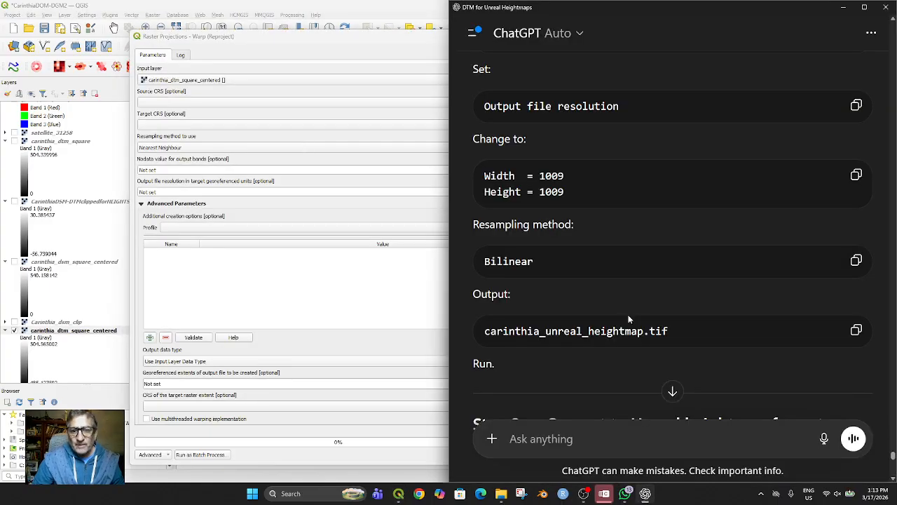
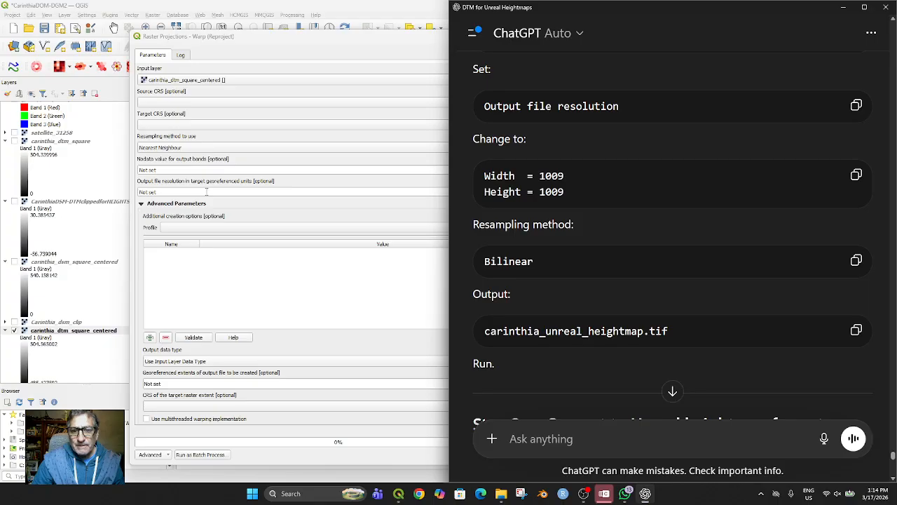
{"action": "left_click", "coordinate": [196, 149]}
{"action": "left_click", "coordinate": [192, 160]}
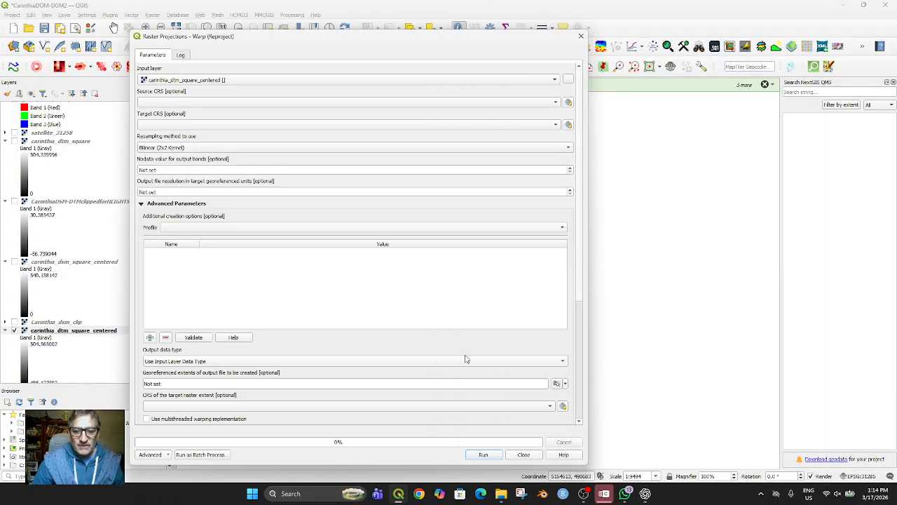
Switch to ChatGPT and read the Warp resolution settings and the step for converting to Unreal heightmap format.
{"action": "left_click", "coordinate": [647, 495]}
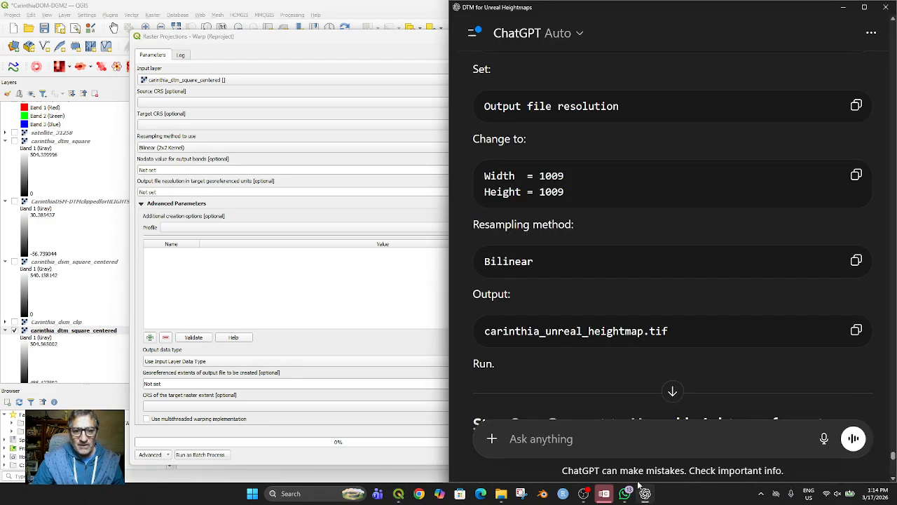
{"action": "scroll", "coordinate": [566, 256], "scroll_direction": "up", "scroll_amount": 1}
{"action": "scroll", "coordinate": [579, 287], "scroll_direction": "down", "scroll_amount": 4}
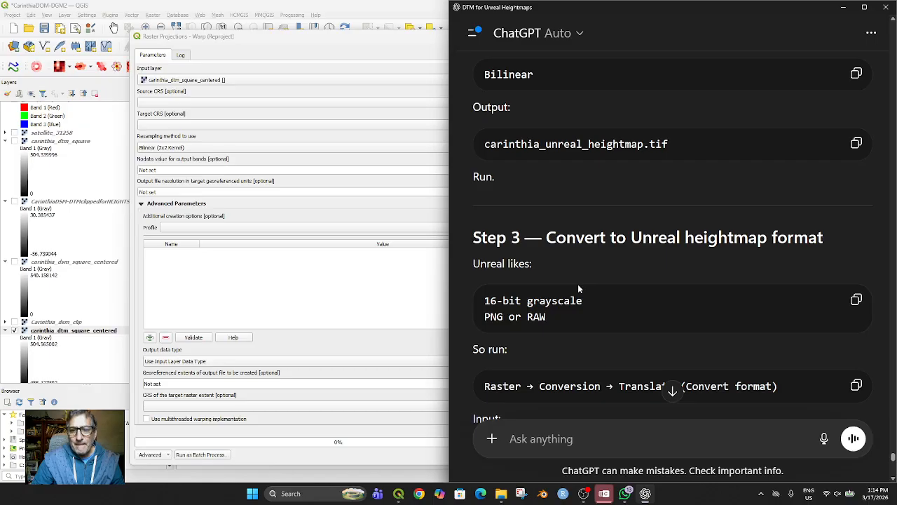
{"action": "scroll", "coordinate": [578, 283], "scroll_direction": "down", "scroll_amount": 1}
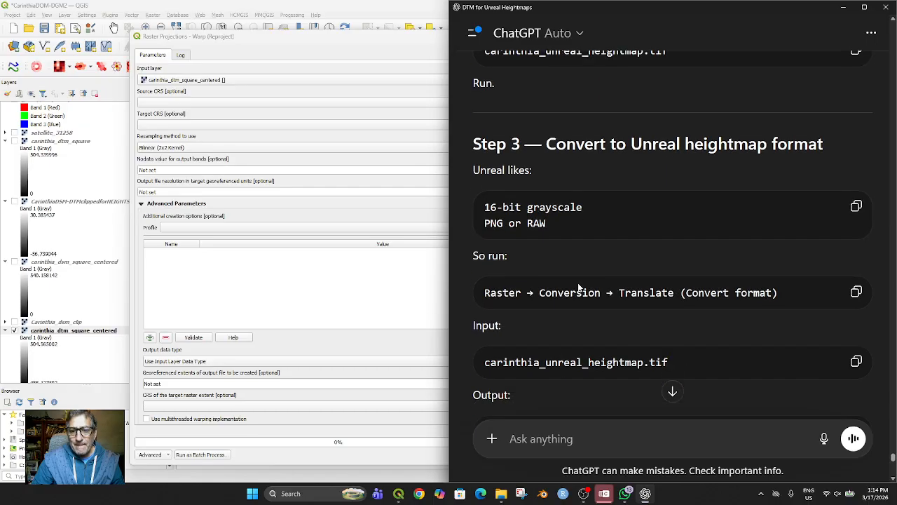
{"action": "scroll", "coordinate": [578, 285], "scroll_direction": "down", "scroll_amount": 1}
{"action": "scroll", "coordinate": [579, 287], "scroll_direction": "down", "scroll_amount": 1}
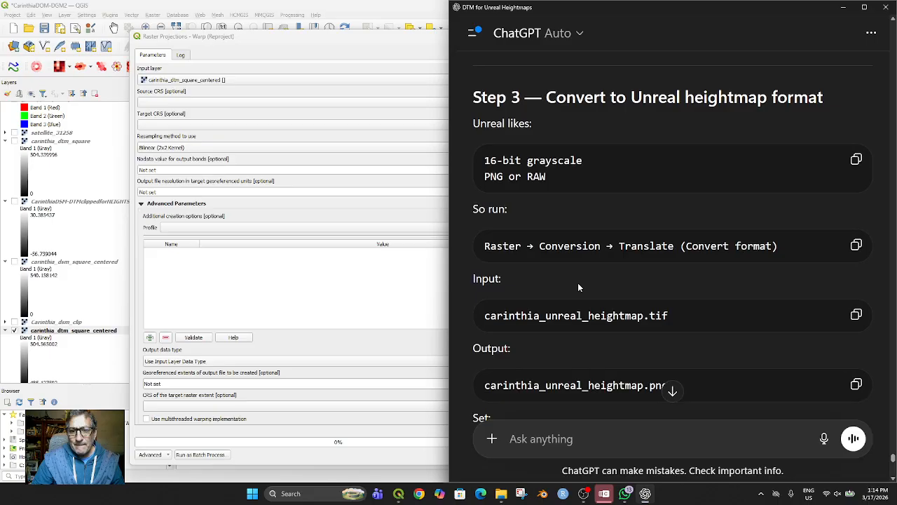
{"action": "scroll", "coordinate": [578, 283], "scroll_direction": "up", "scroll_amount": 5}
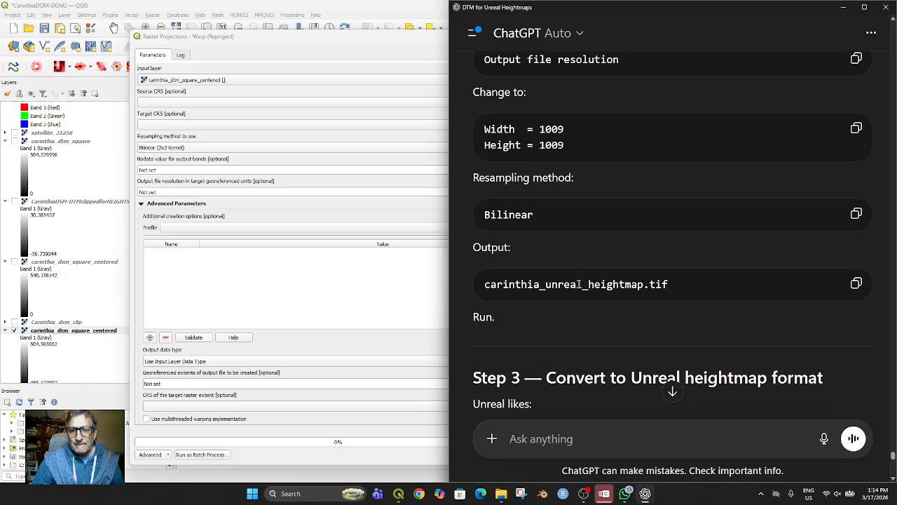
{"action": "scroll", "coordinate": [579, 284], "scroll_direction": "up", "scroll_amount": 2}
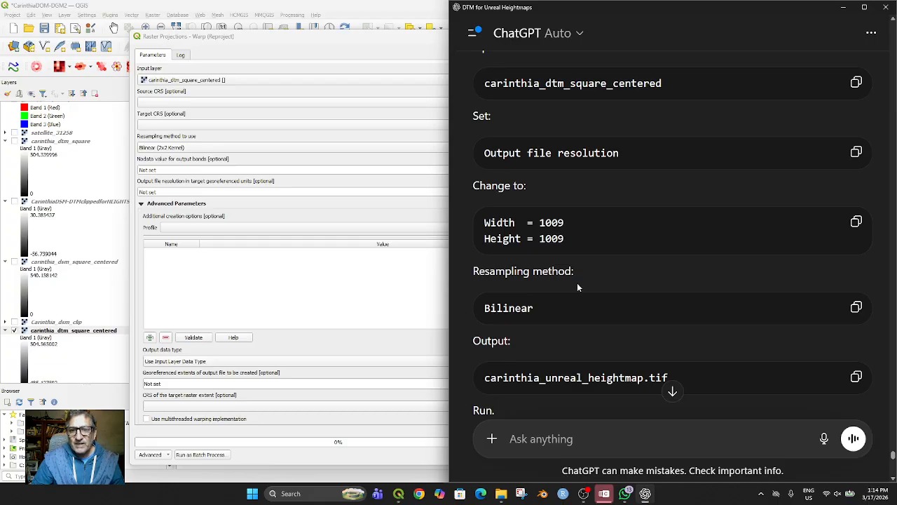
{"action": "scroll", "coordinate": [577, 282], "scroll_direction": "up", "scroll_amount": 1}
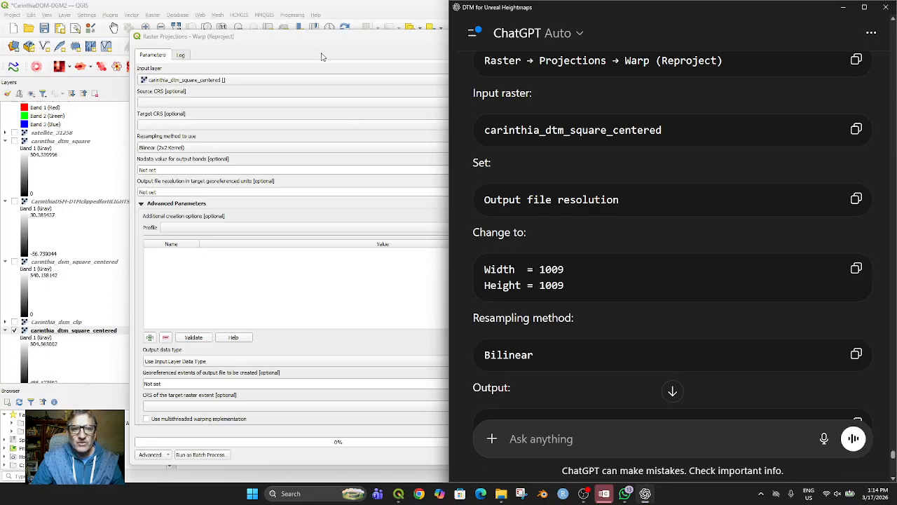
Try an output file resolution of 1.000000 in the Warp dialog and look through its parameters for width and height settings.
{"action": "left_click", "coordinate": [294, 45]}
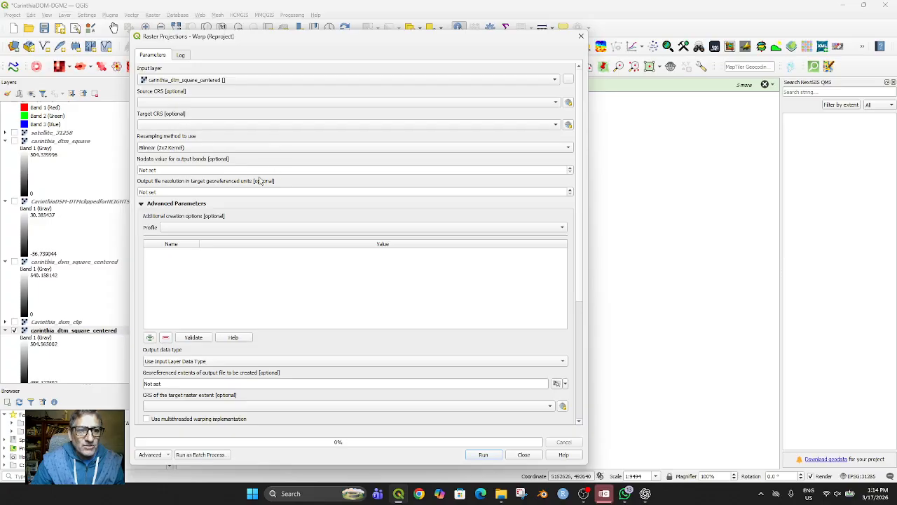
{"action": "left_click", "coordinate": [239, 191]}
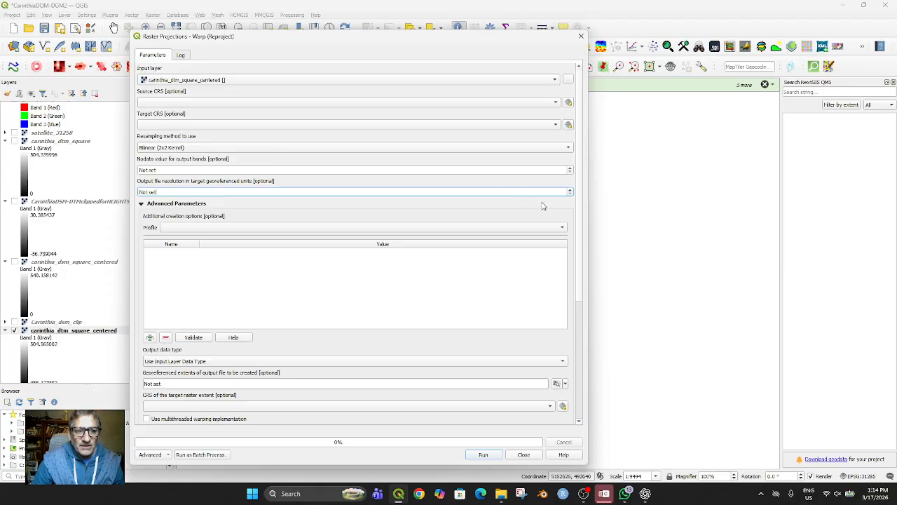
{"action": "left_click", "coordinate": [570, 190]}
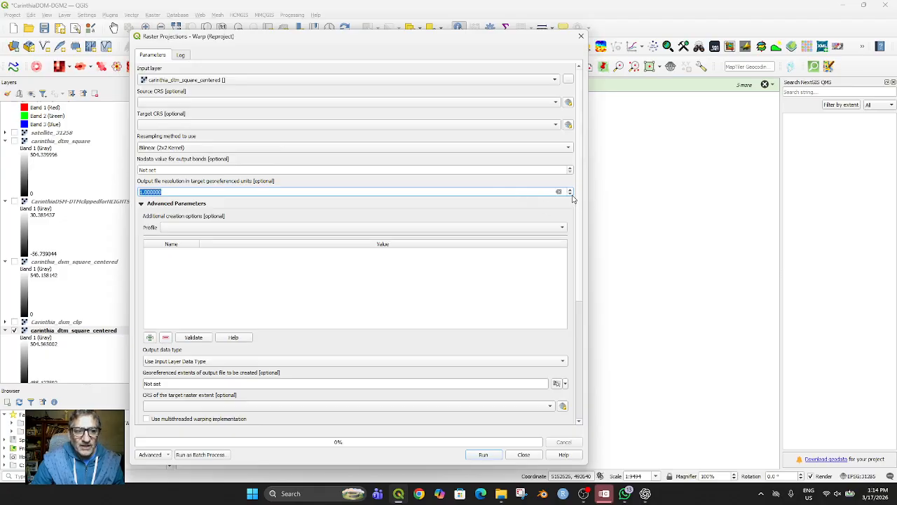
{"action": "left_click", "coordinate": [571, 190]}
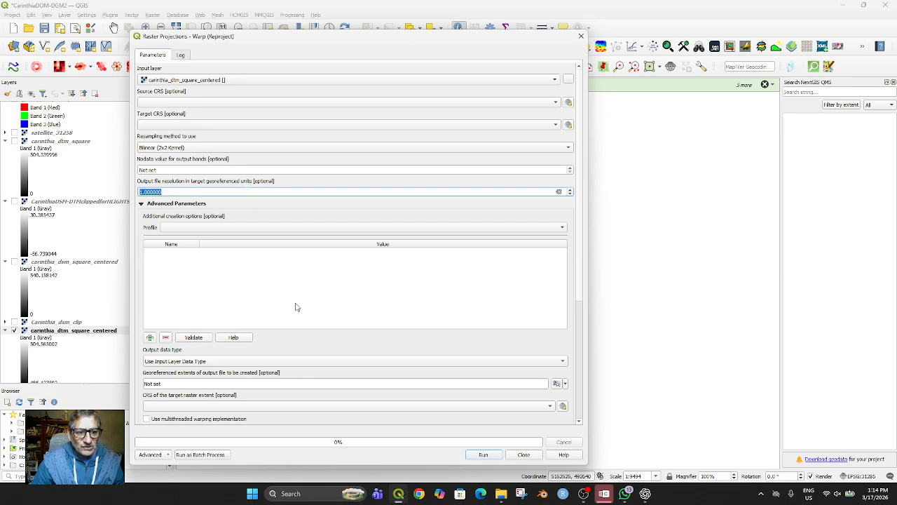
{"action": "scroll", "coordinate": [298, 309], "scroll_direction": "down", "scroll_amount": 2}
{"action": "scroll", "coordinate": [298, 310], "scroll_direction": "down", "scroll_amount": 1}
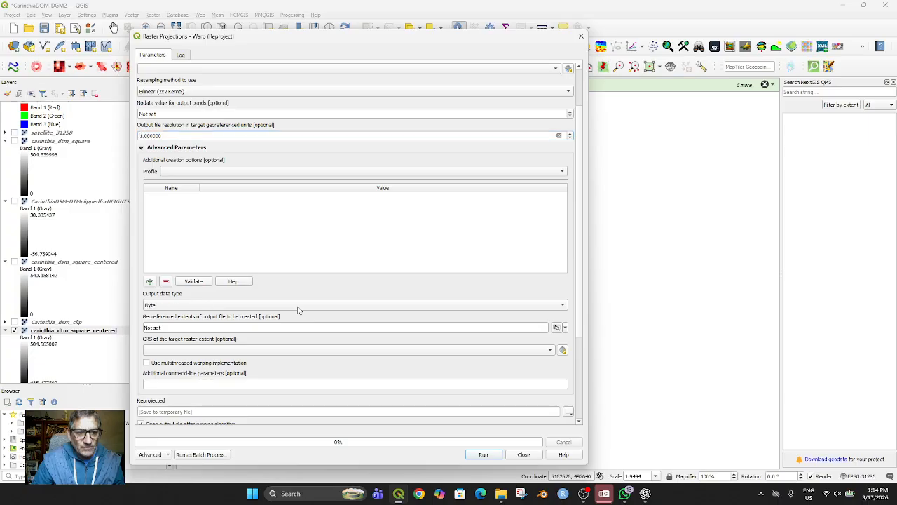
{"action": "scroll", "coordinate": [298, 309], "scroll_direction": "up", "scroll_amount": 1}
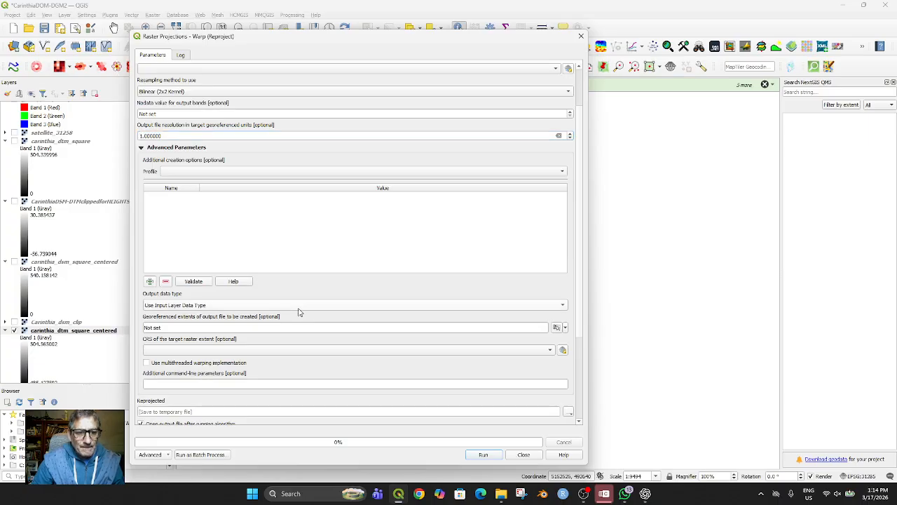
{"action": "scroll", "coordinate": [312, 258], "scroll_direction": "up", "scroll_amount": 2}
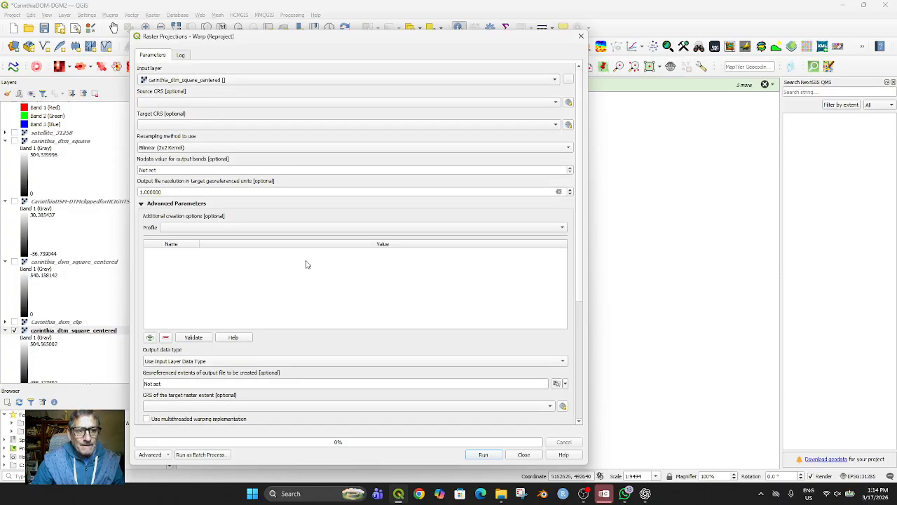
{"action": "left_click", "coordinate": [225, 192]}
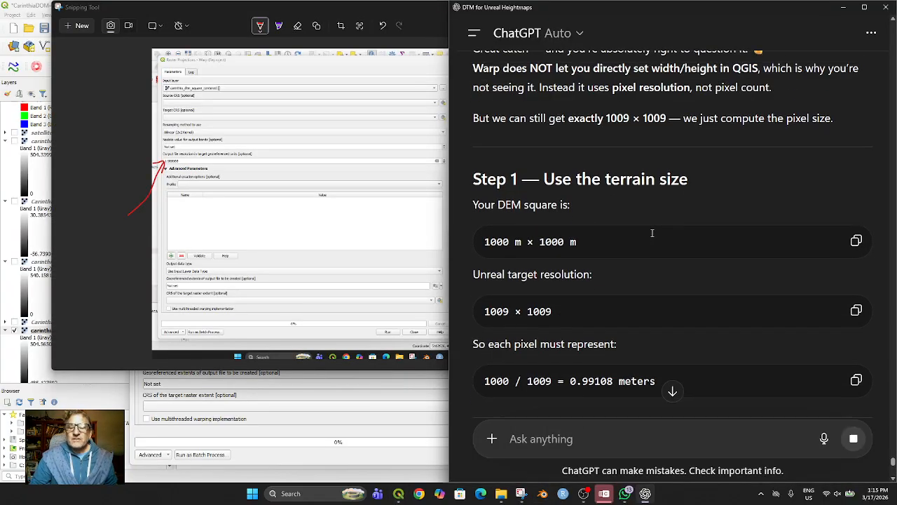
Read ChatGPT's explanation of computing the pixel size for a 1009 × 1009 output and copy the value 0.99108.
{"action": "scroll", "coordinate": [652, 233], "scroll_direction": "up", "scroll_amount": 2}
{"action": "scroll", "coordinate": [652, 233], "scroll_direction": "up", "scroll_amount": 3}
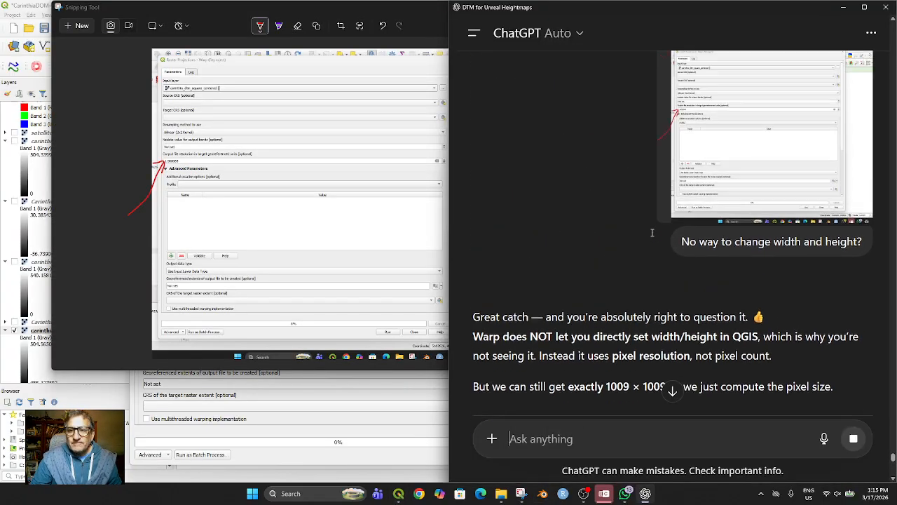
{"action": "scroll", "coordinate": [651, 237], "scroll_direction": "down", "scroll_amount": 3}
{"action": "scroll", "coordinate": [651, 235], "scroll_direction": "down", "scroll_amount": 2}
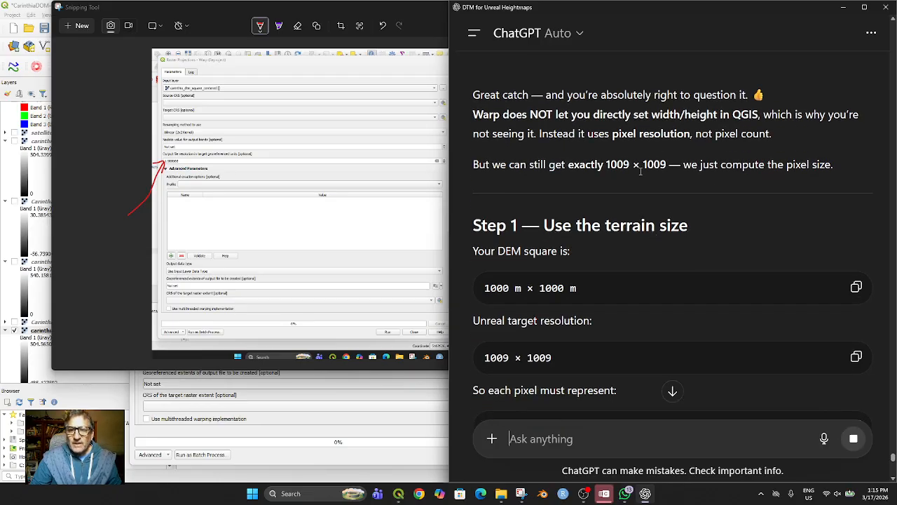
{"action": "scroll", "coordinate": [701, 217], "scroll_direction": "down", "scroll_amount": 2}
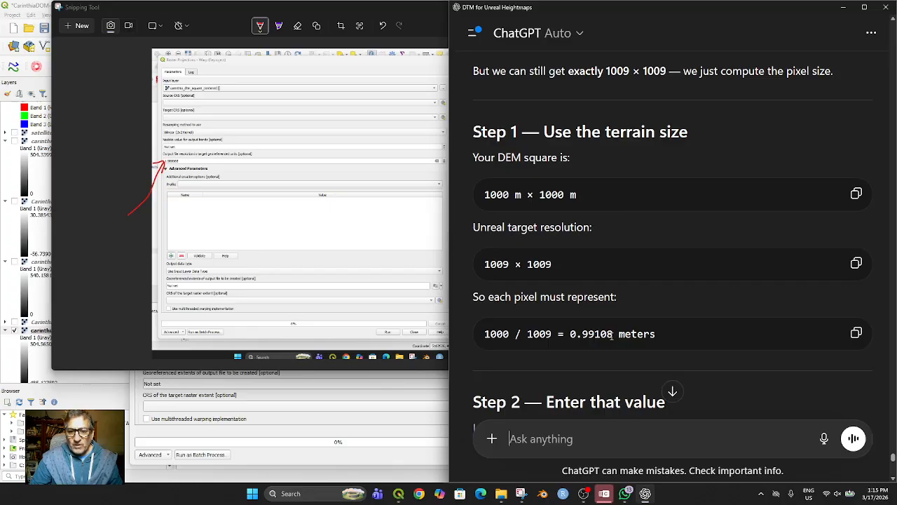
{"action": "scroll", "coordinate": [683, 284], "scroll_direction": "down", "scroll_amount": 2}
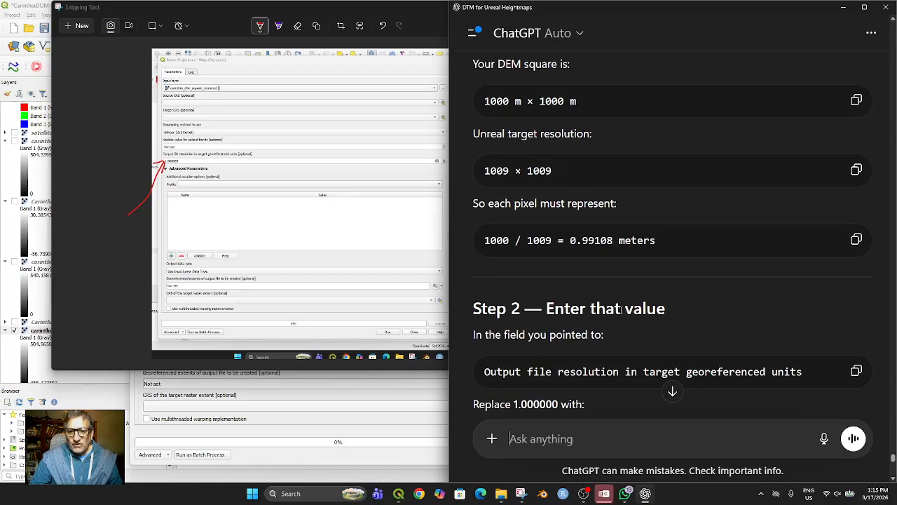
{"action": "left_click", "coordinate": [856, 240]}
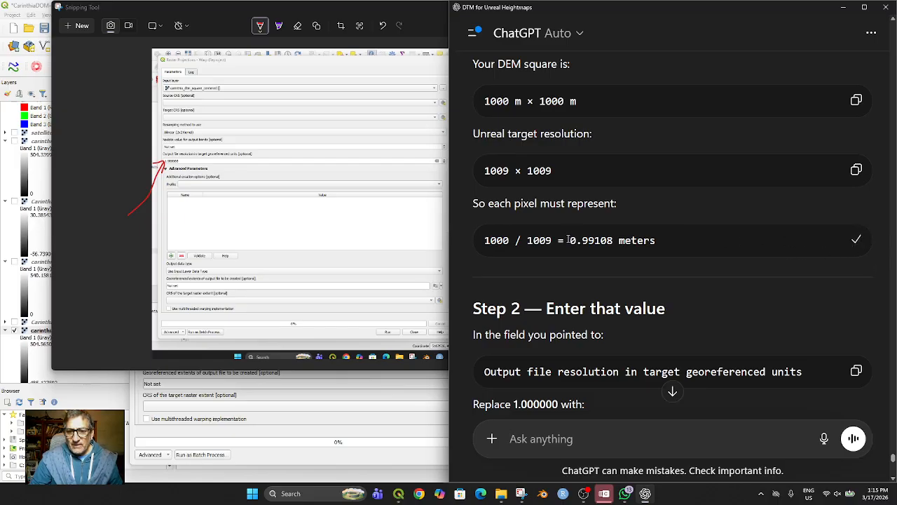
{"action": "double_click", "coordinate": [603, 242]}
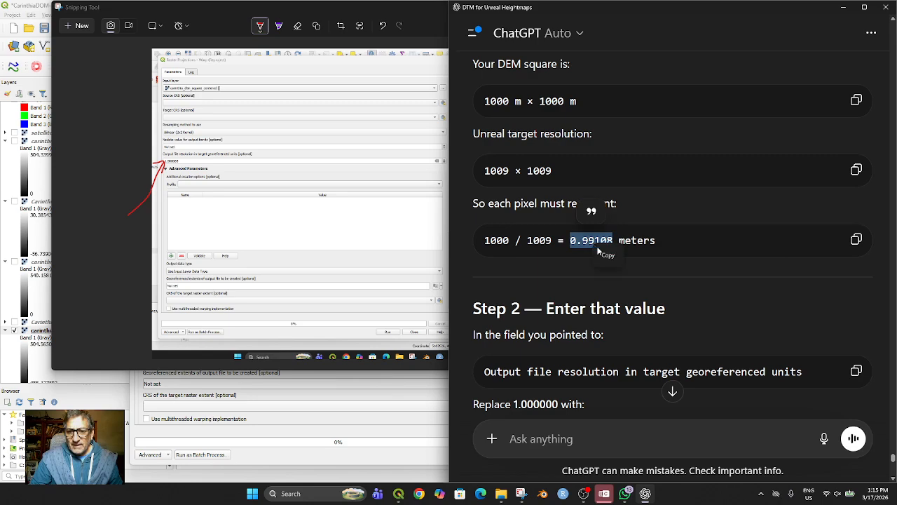
{"action": "scroll", "coordinate": [591, 335], "scroll_direction": "down", "scroll_amount": 5}
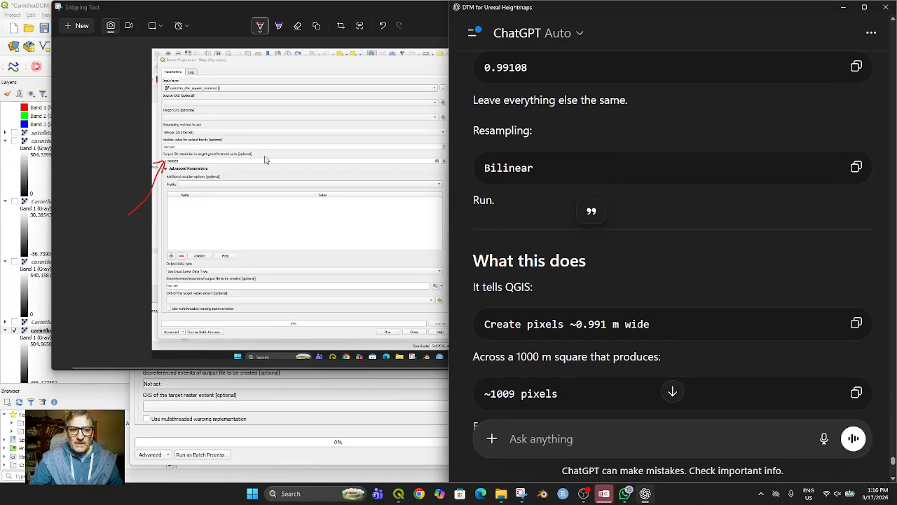
Minimise Snipping Tool, set Warp's output file resolution to 0.99108, and run it to a temporary file.
{"action": "left_click_drag", "start_coordinate": [225, 14], "coordinate": [199, 50]}
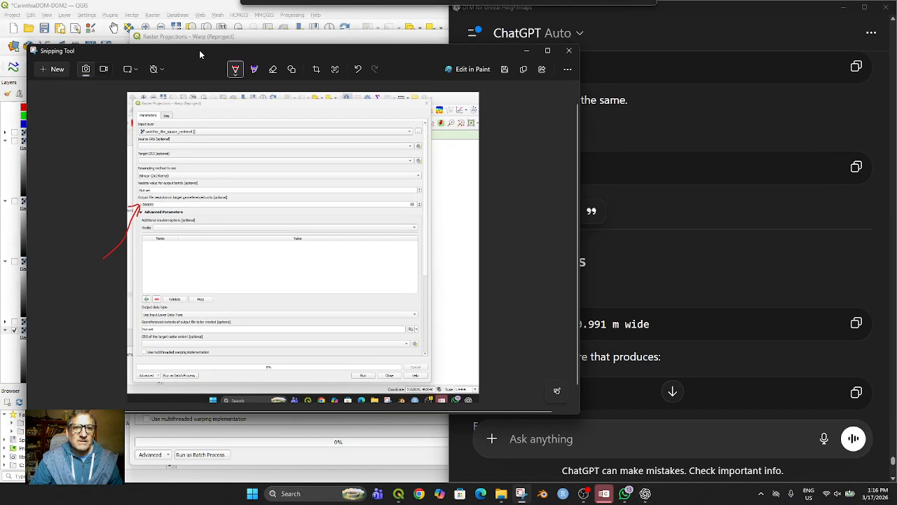
{"action": "left_click", "coordinate": [526, 51]}
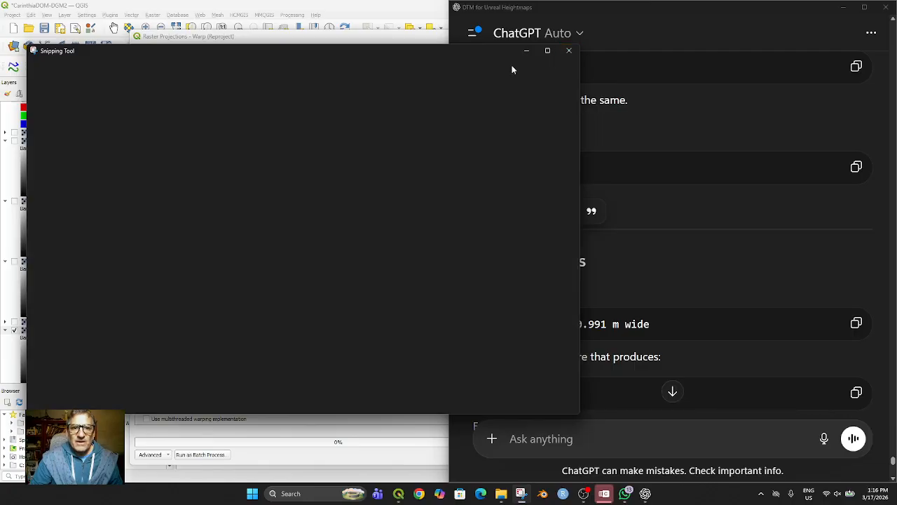
{"action": "left_click", "coordinate": [369, 50]}
{"action": "left_click_drag", "start_coordinate": [163, 192], "coordinate": [140, 191]}
{"action": "key", "text": "ctrl+v"}
{"action": "scroll", "coordinate": [489, 296], "scroll_direction": "down", "scroll_amount": 2}
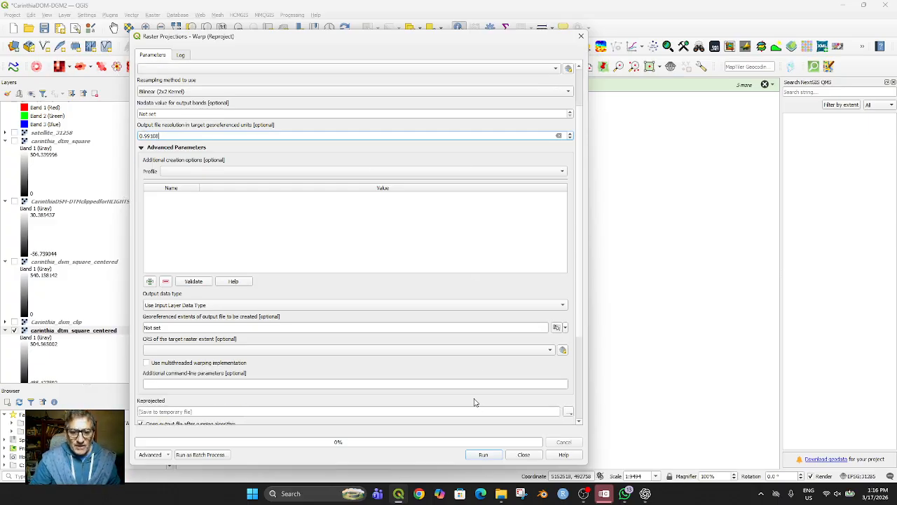
{"action": "left_click", "coordinate": [483, 456]}
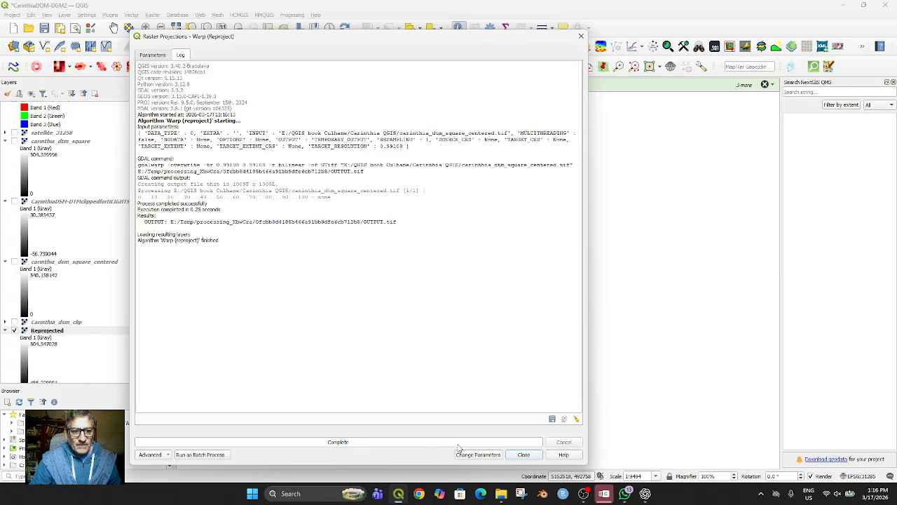
Close the Warp dialog and rename the Reprojected layer as Carinthia_dtm_square_centered_Reprojected.
{"action": "left_click", "coordinate": [525, 455]}
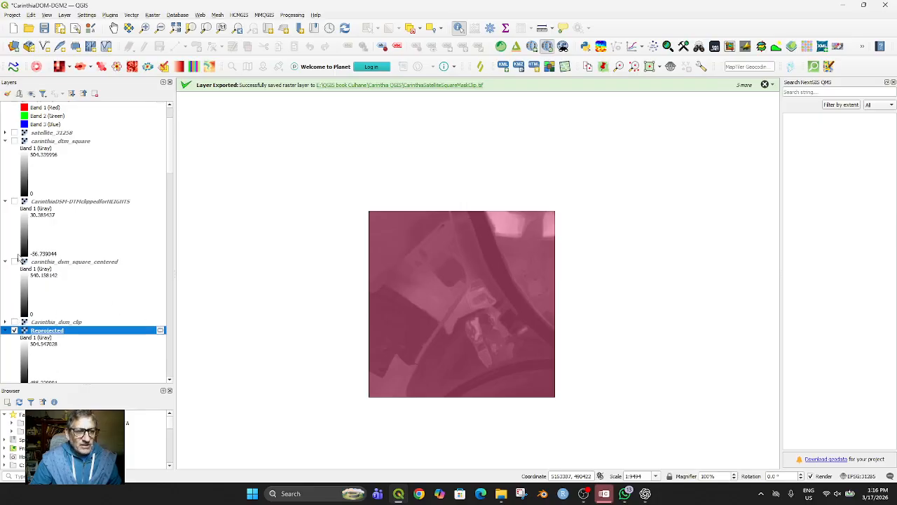
{"action": "scroll", "coordinate": [17, 258], "scroll_direction": "down", "scroll_amount": 3}
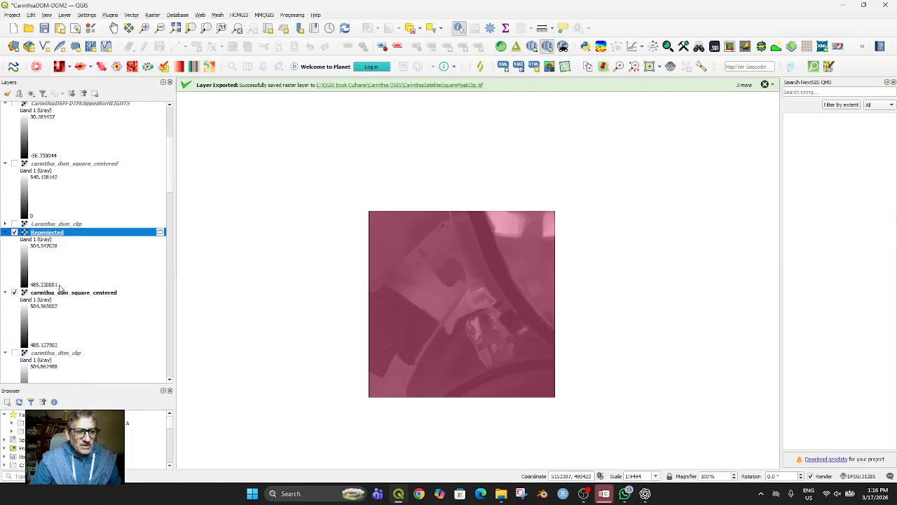
{"action": "left_click", "coordinate": [15, 293]}
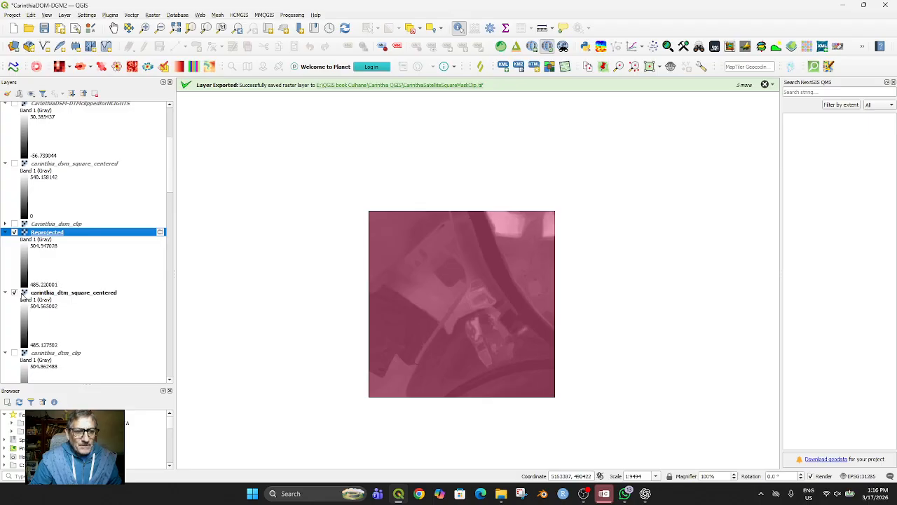
{"action": "right_click", "coordinate": [45, 235]}
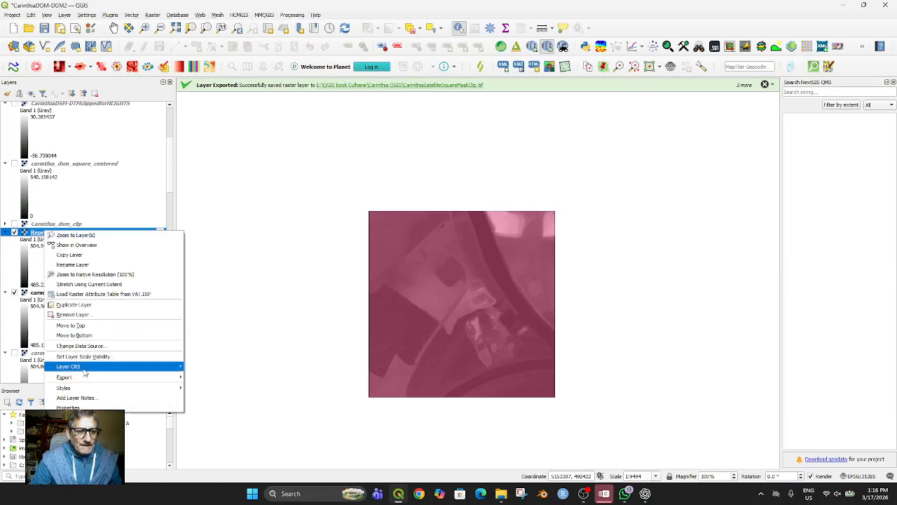
{"action": "left_click", "coordinate": [40, 234]}
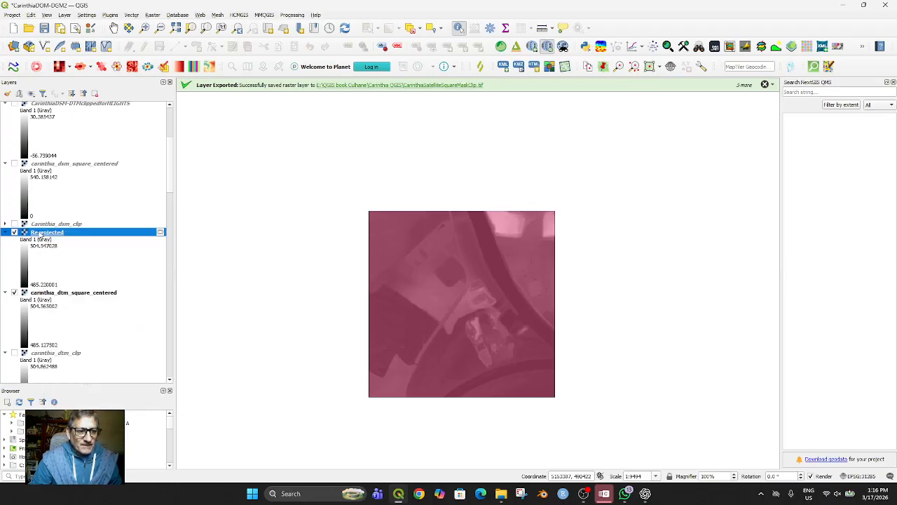
{"action": "right_click", "coordinate": [38, 238]}
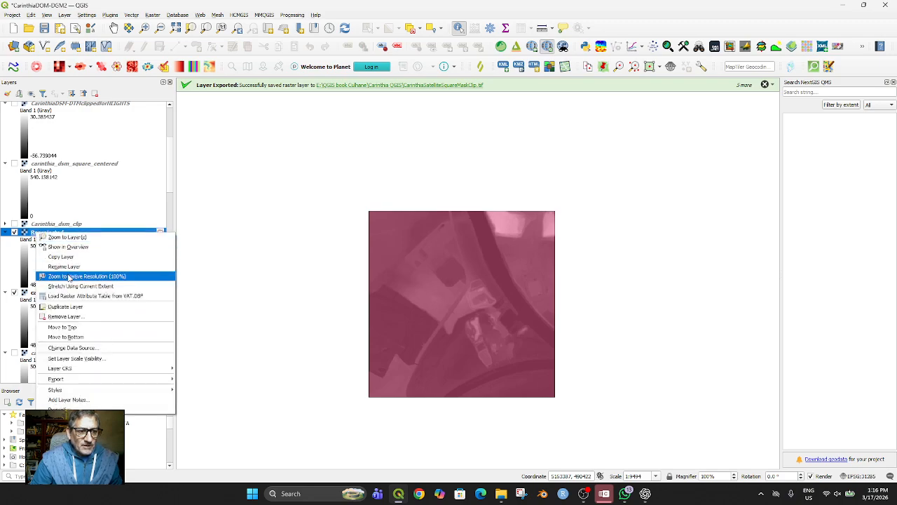
{"action": "left_click", "coordinate": [70, 266]}
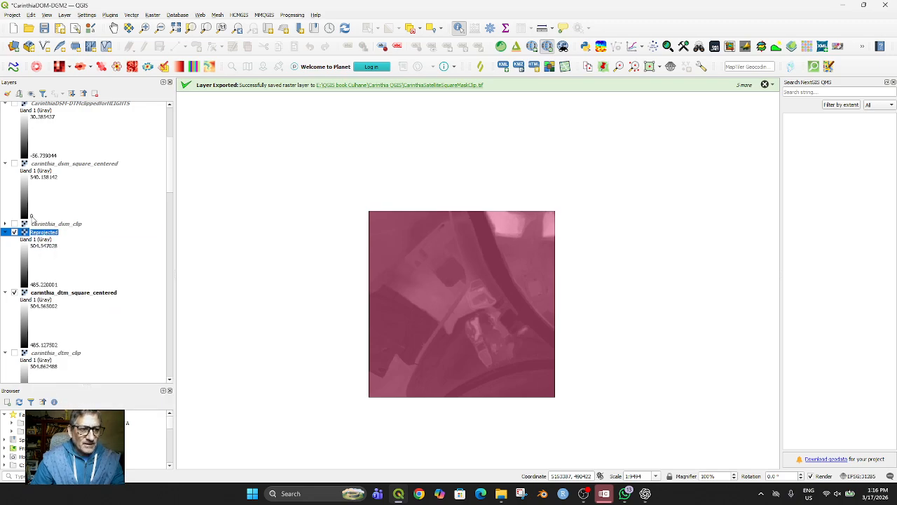
{"action": "key", "text": "Home"}
{"action": "type", "text": "Car"}
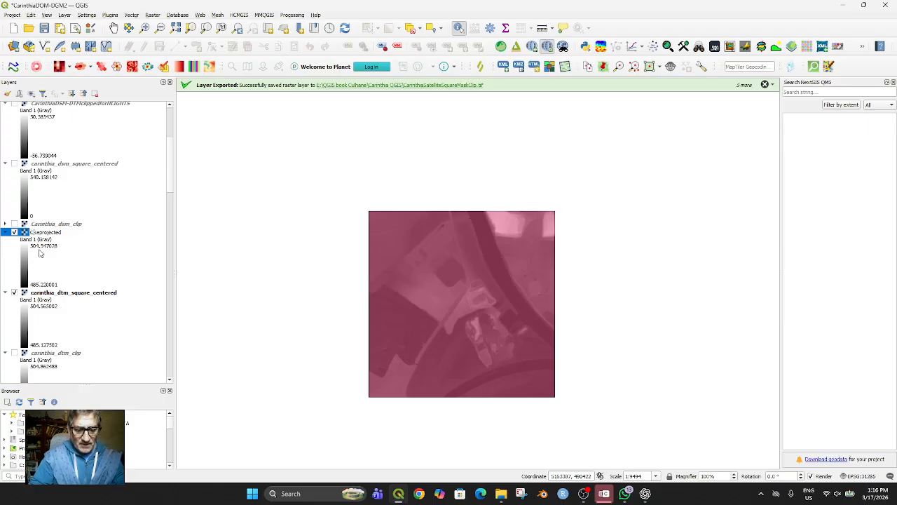
{"action": "type", "text": "inth"}
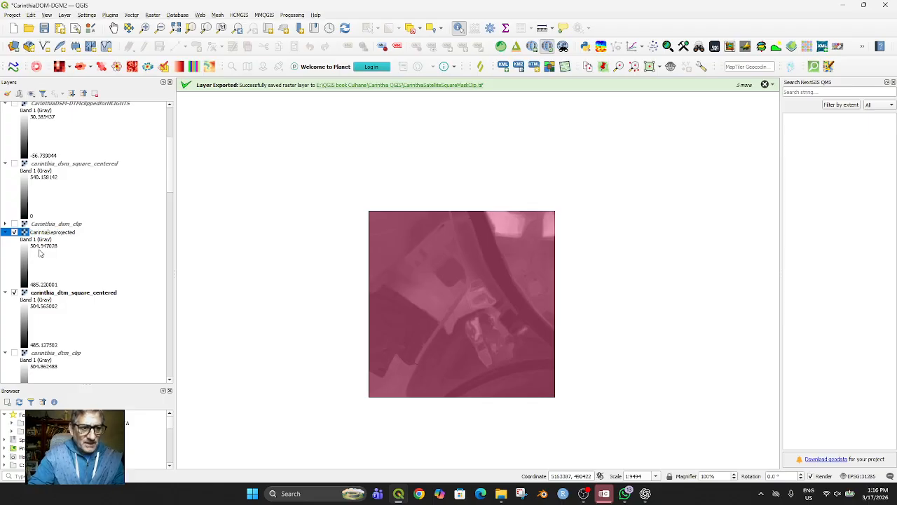
{"action": "type", "text": "ia"}
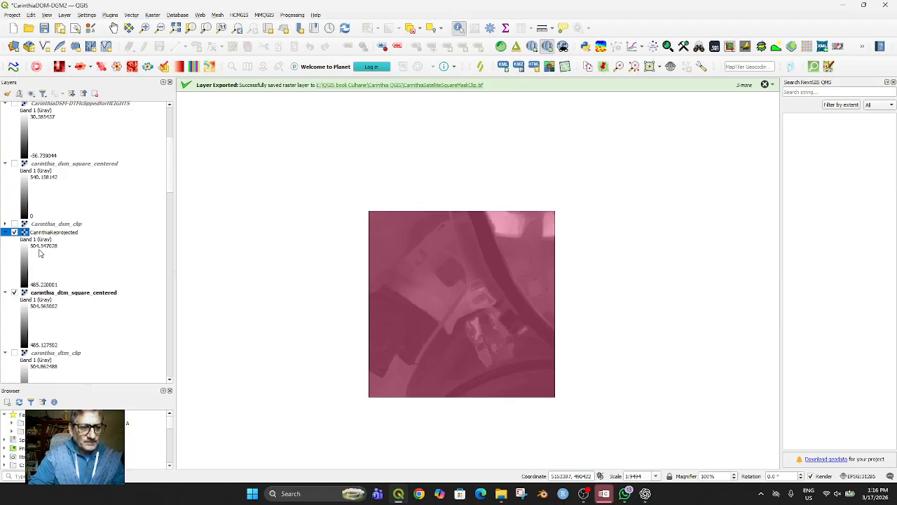
{"action": "type", "text": "_dtm_"}
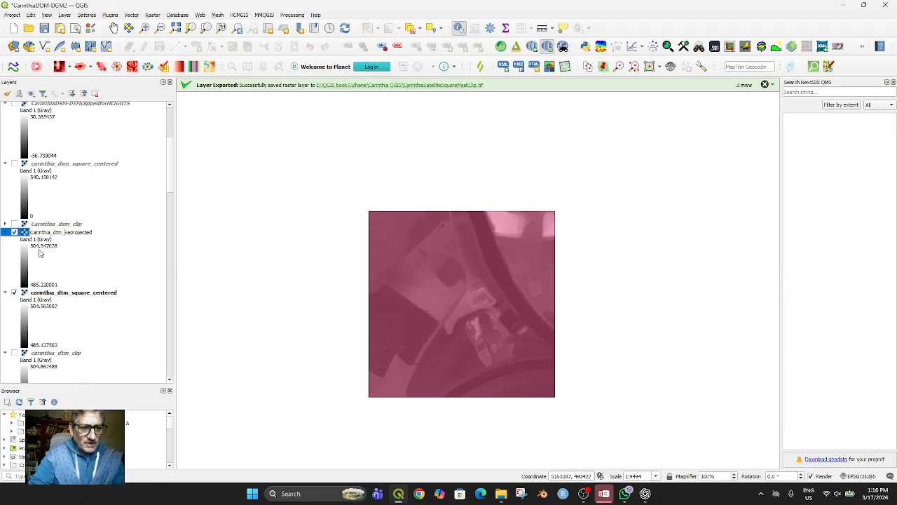
{"action": "type", "text": "square"}
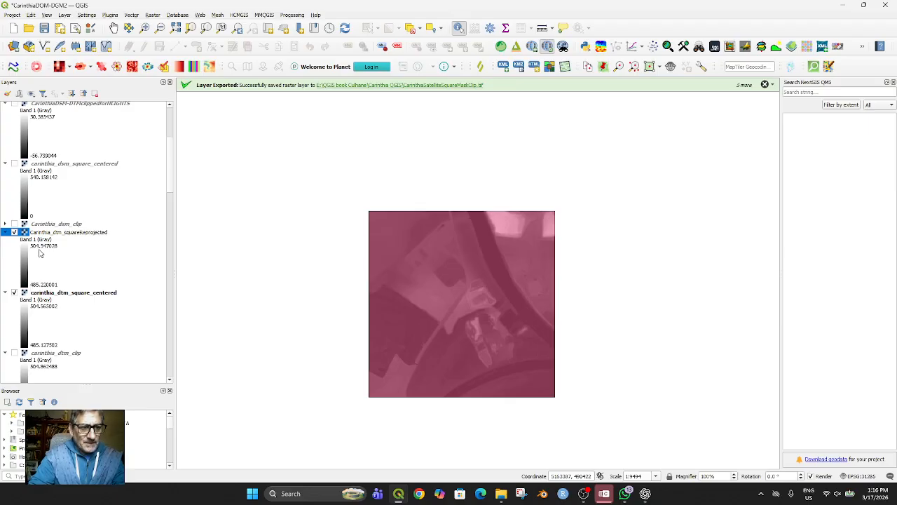
{"action": "type", "text": "_center"}
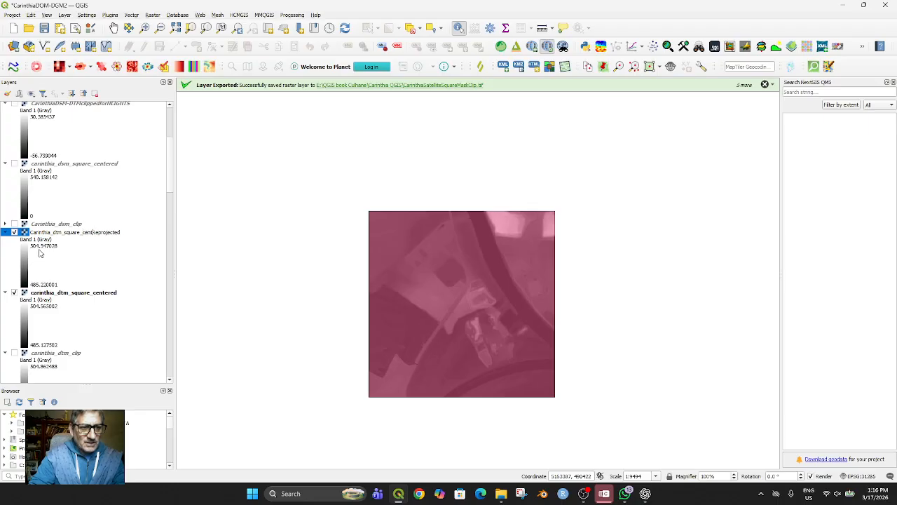
{"action": "type", "text": "ed_"}
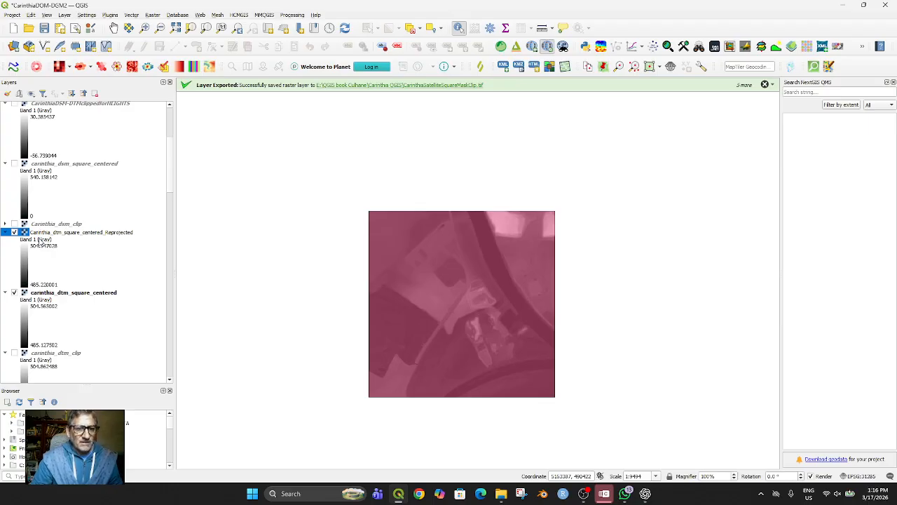
{"action": "key", "text": "Return"}
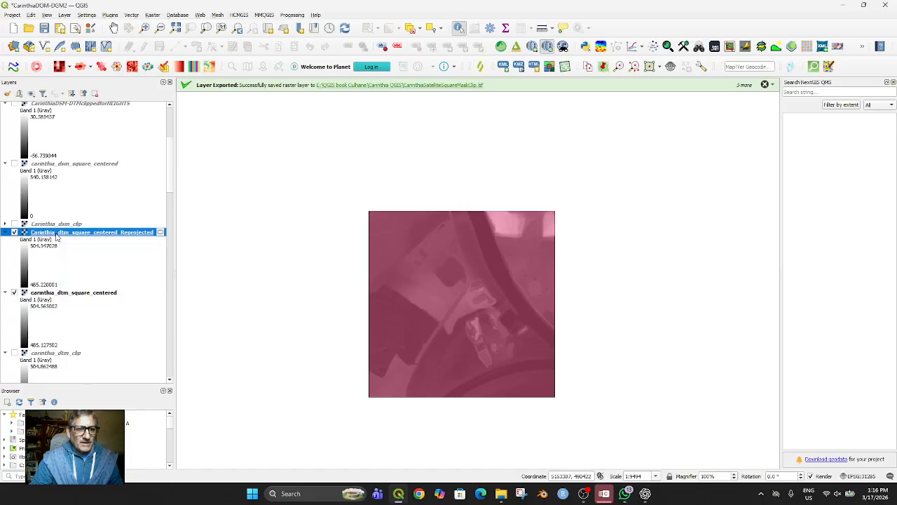
Export the renamed reprojected layer as a raw-data GeoTIFF named Carinthia_dtm_square_centered_REPROJECTED_for_Unreal_1009 in the Carinthia QGIS folder.
{"action": "right_click", "coordinate": [58, 237]}
{"action": "mouse_move", "coordinate": [108, 378]}
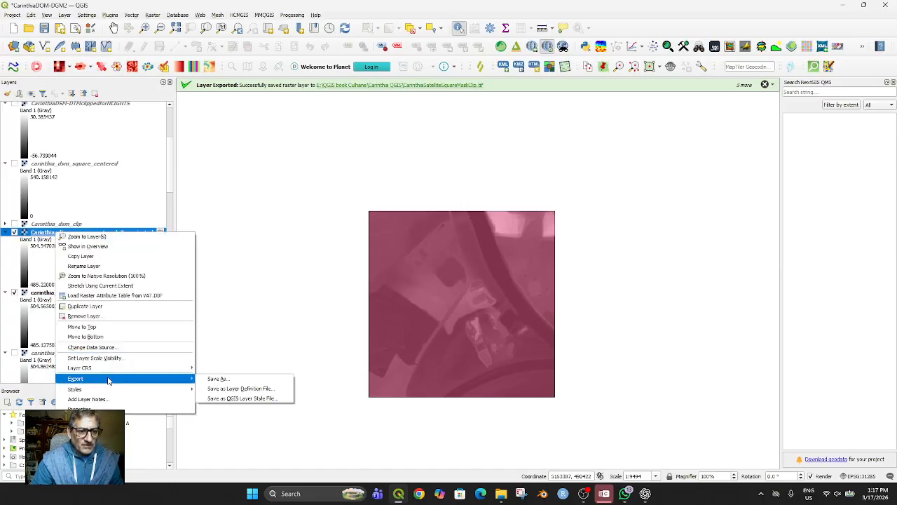
{"action": "left_click", "coordinate": [210, 379]}
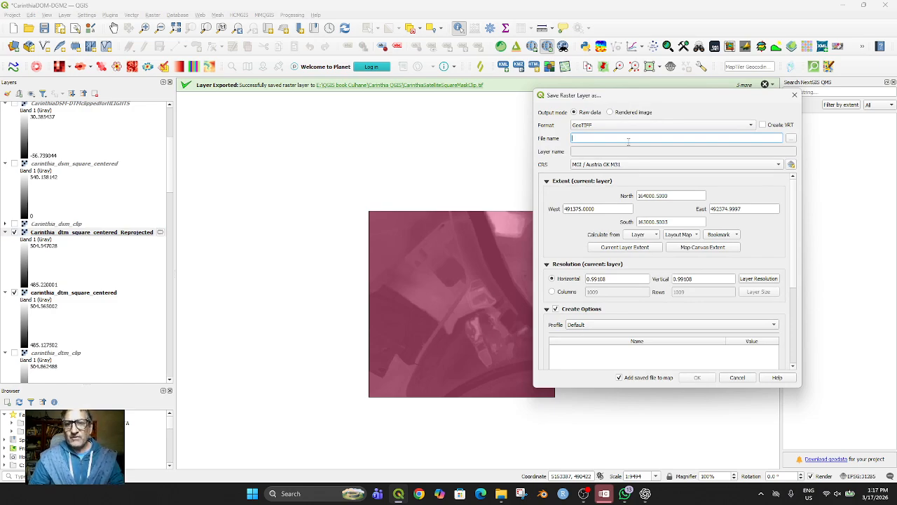
{"action": "left_click", "coordinate": [128, 235]}
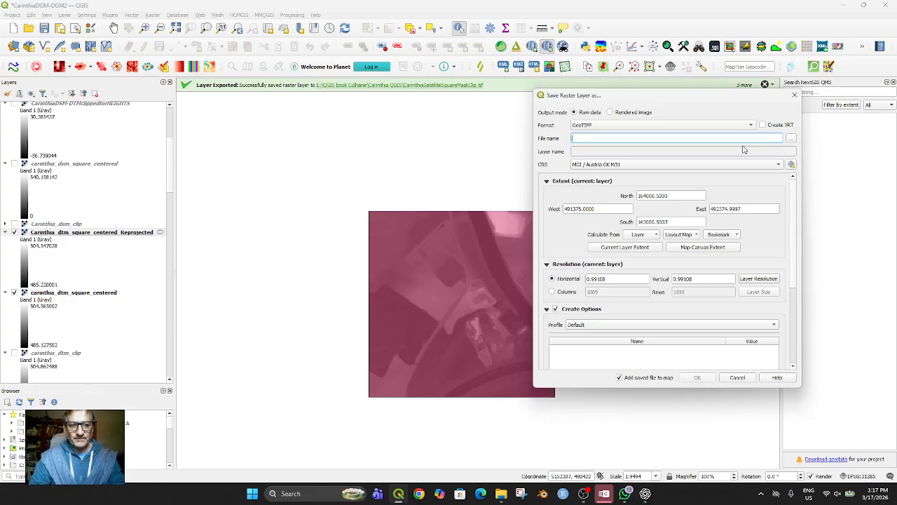
{"action": "left_click", "coordinate": [790, 138]}
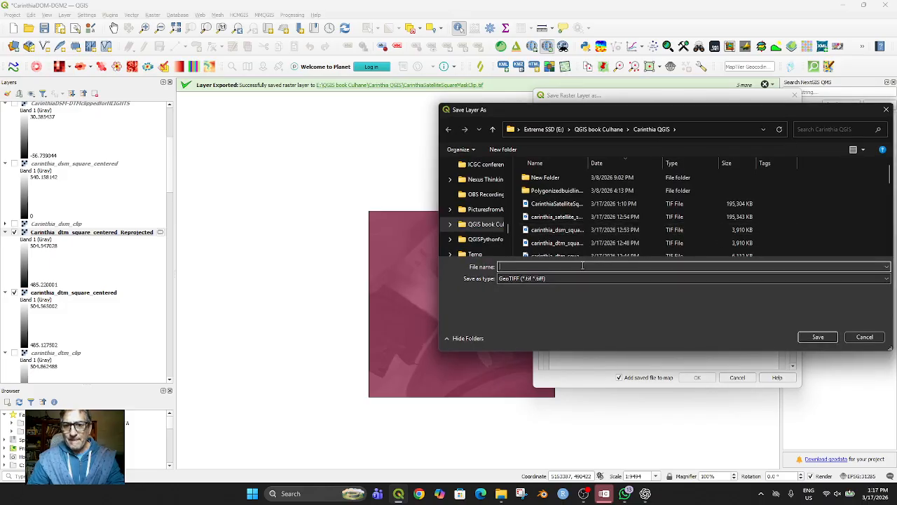
{"action": "type", "text": "Car"}
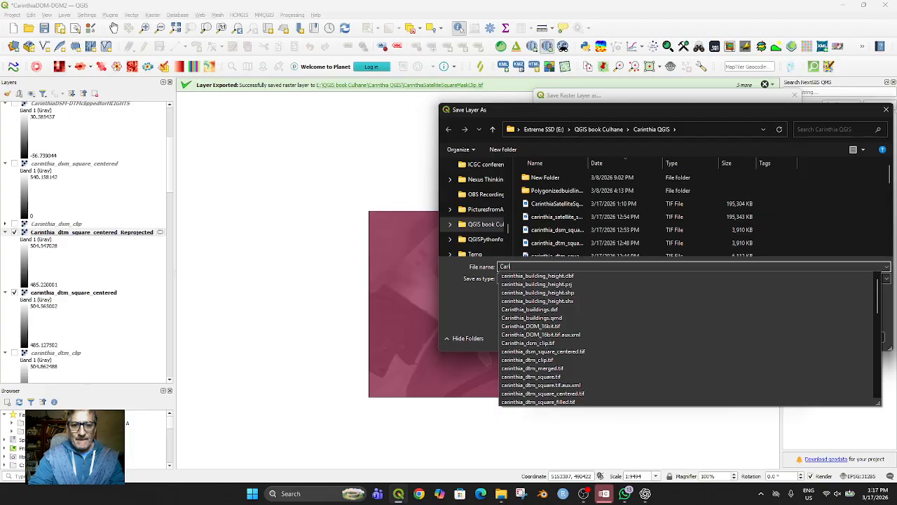
{"action": "type", "text": "inthiaD"}
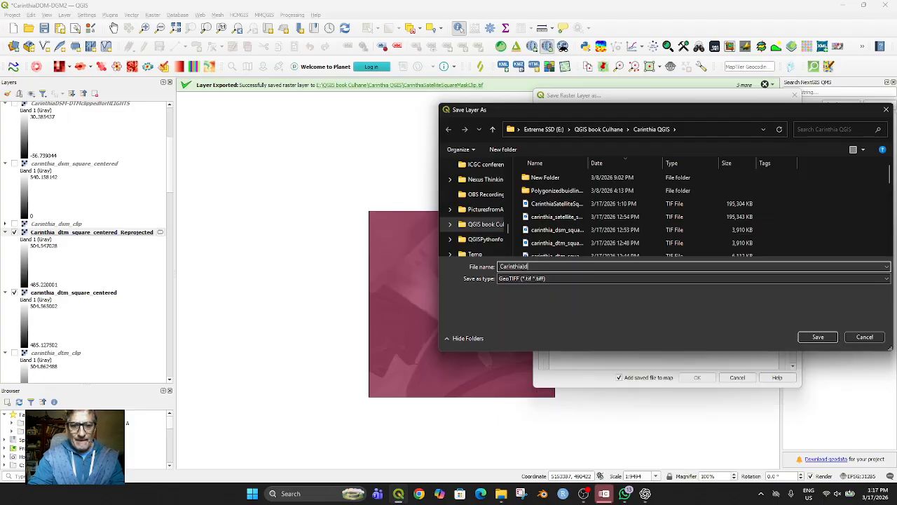
{"action": "key", "text": "BackSpace"}
{"action": "type", "text": "D"}
{"action": "key", "text": "BackSpace"}
{"action": "type", "text": "_"}
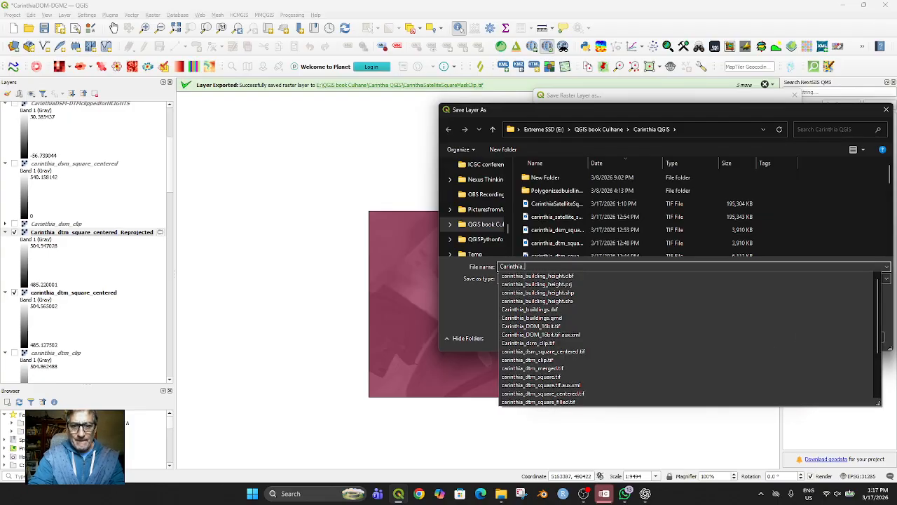
{"action": "type", "text": "dtm_square_centered_REPROJECTED_for_Unreal_1009"}
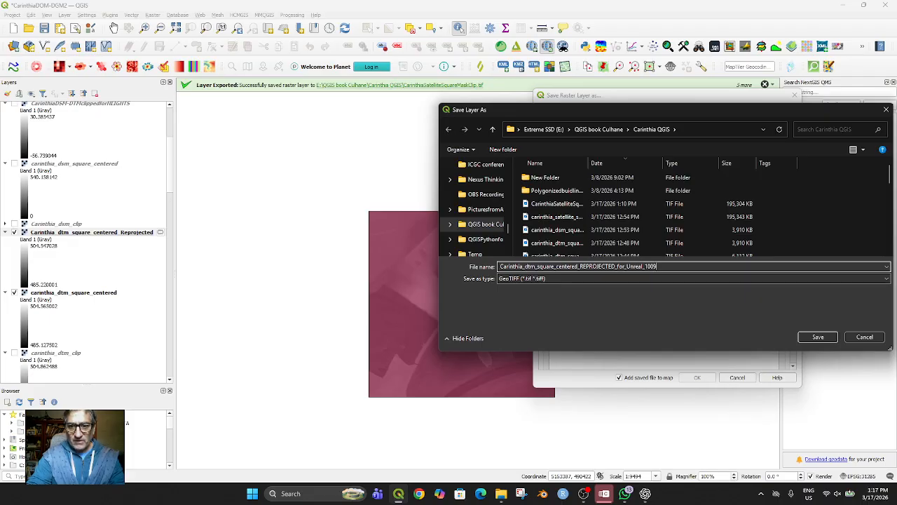
{"action": "left_click", "coordinate": [817, 338]}
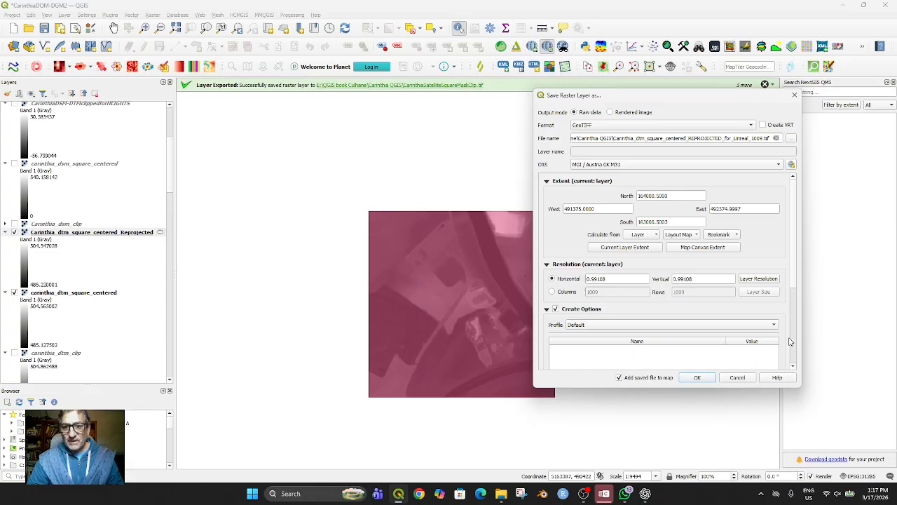
{"action": "left_click", "coordinate": [696, 377]}
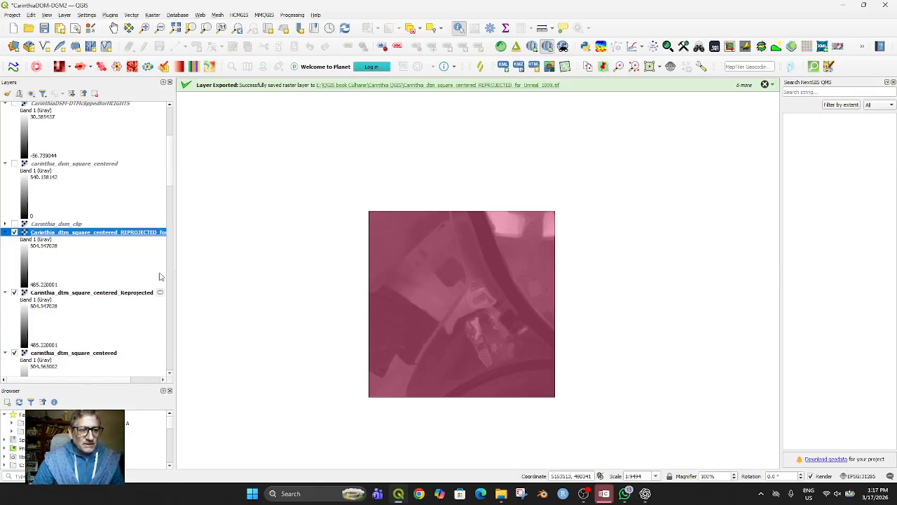
Remove the temporary Carinthia_dtm_square_centered_Reprojected layer and save the project.
{"action": "left_click", "coordinate": [71, 293]}
{"action": "right_click", "coordinate": [72, 293]}
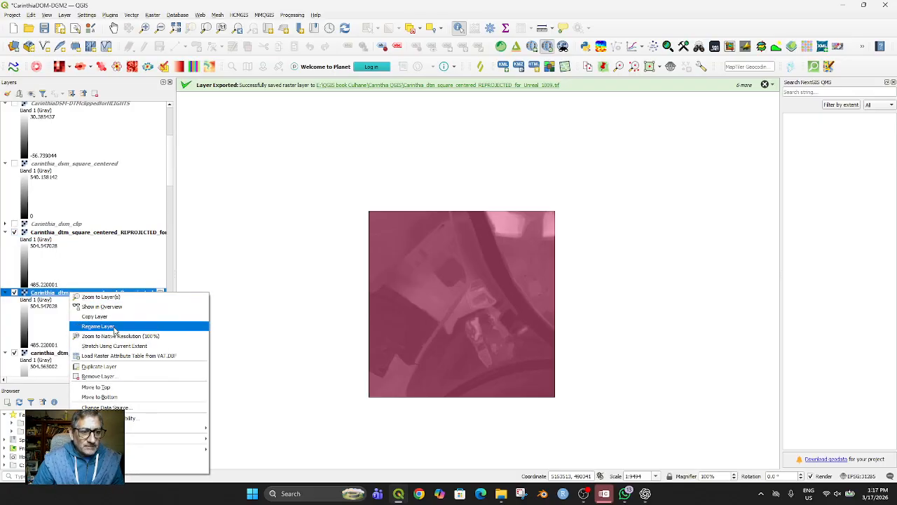
{"action": "left_click", "coordinate": [116, 376]}
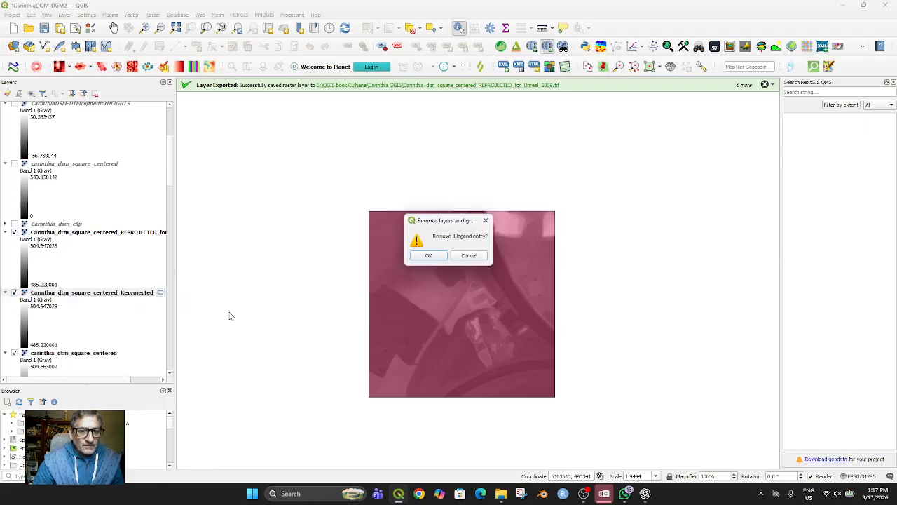
{"action": "left_click", "coordinate": [426, 257]}
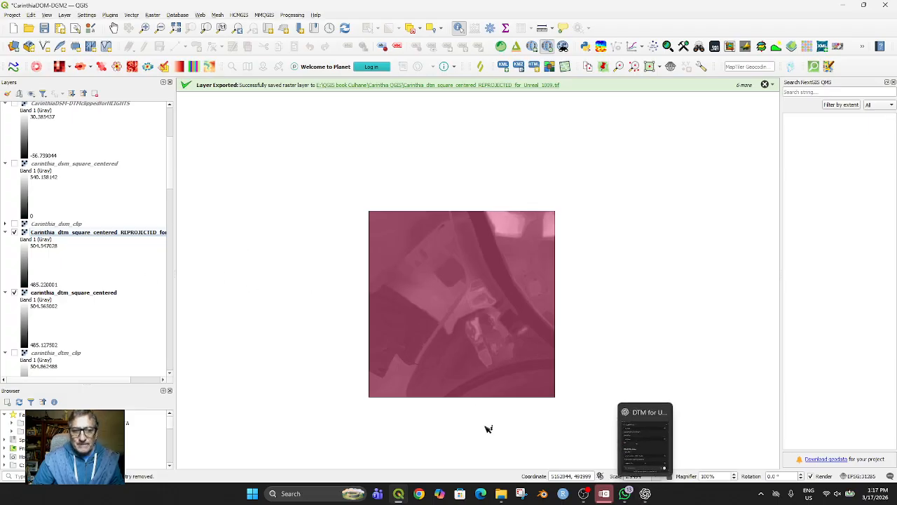
{"action": "left_click", "coordinate": [44, 28]}
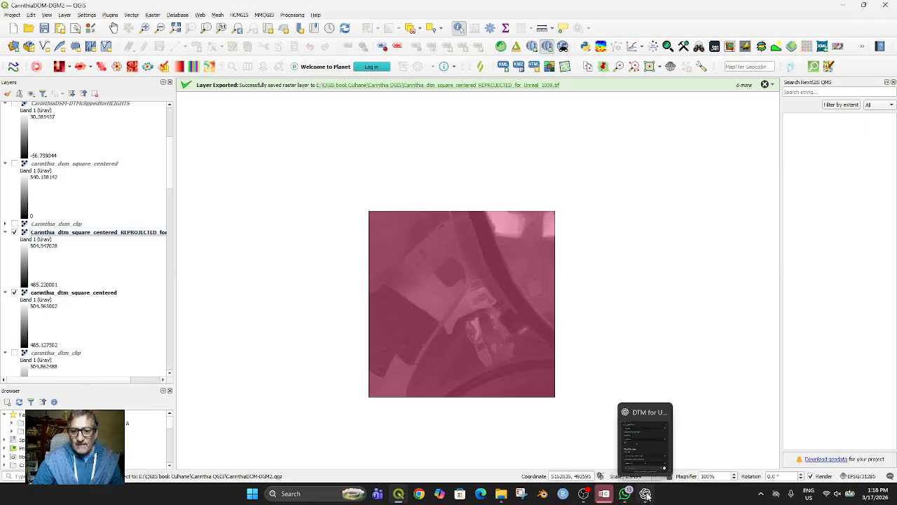
Read ChatGPT's verification step, return to QGIS and check the exported DTM raster's width and height in its layer information.
{"action": "left_click", "coordinate": [645, 495]}
{"action": "scroll", "coordinate": [621, 382], "scroll_direction": "down", "scroll_amount": 5}
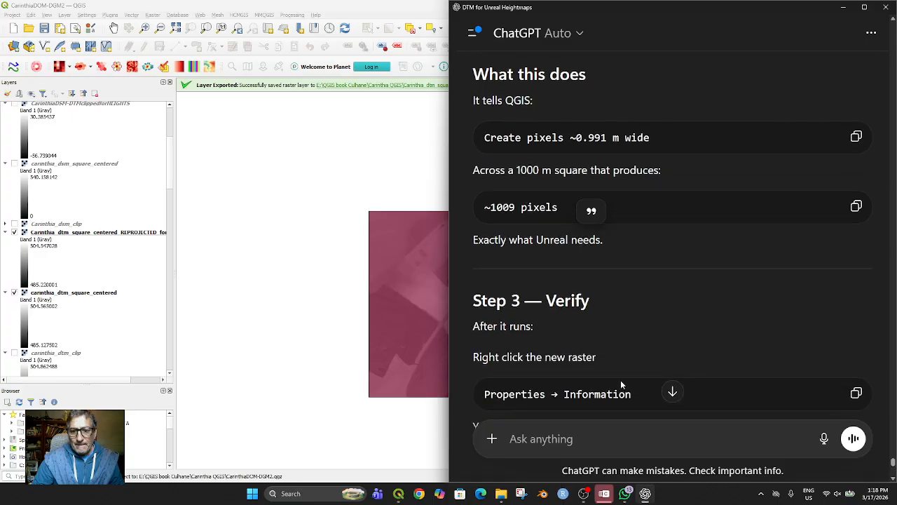
{"action": "scroll", "coordinate": [620, 380], "scroll_direction": "down", "scroll_amount": 1}
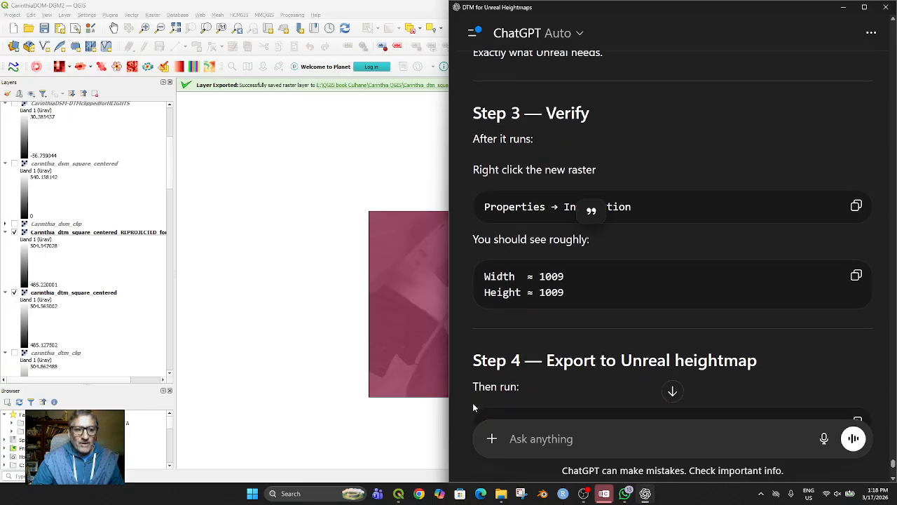
{"action": "left_click", "coordinate": [58, 235]}
{"action": "right_click", "coordinate": [58, 234]}
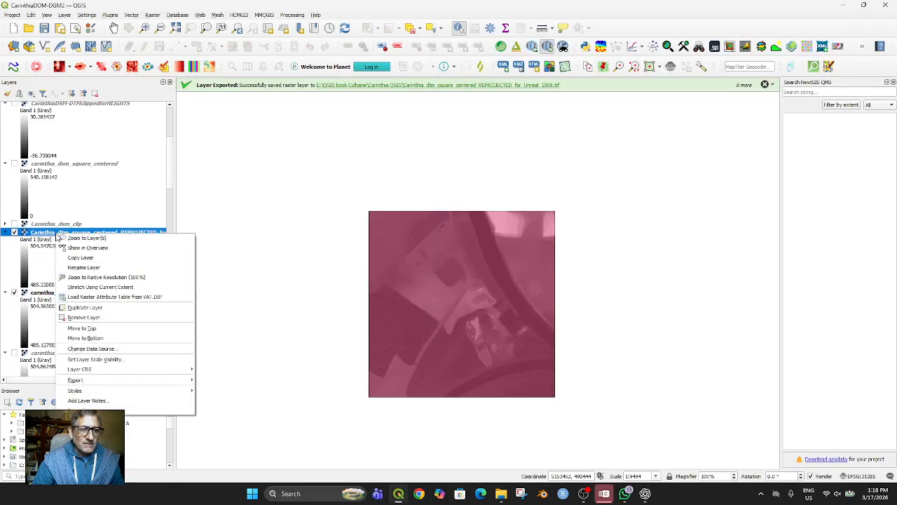
{"action": "left_click", "coordinate": [105, 410]}
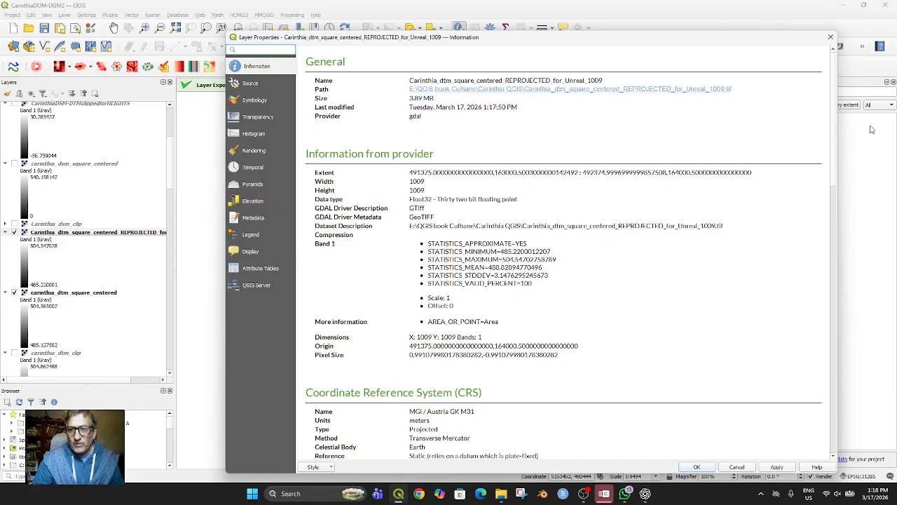
{"action": "left_click", "coordinate": [830, 36]}
Switch to ChatGPT to read the Translate settings for exporting the Unreal heightmap, and look through the upper layers of the QGIS project.
{"action": "mouse_move", "coordinate": [645, 492]}
{"action": "left_click", "coordinate": [653, 470]}
{"action": "scroll", "coordinate": [644, 319], "scroll_direction": "down", "scroll_amount": 3}
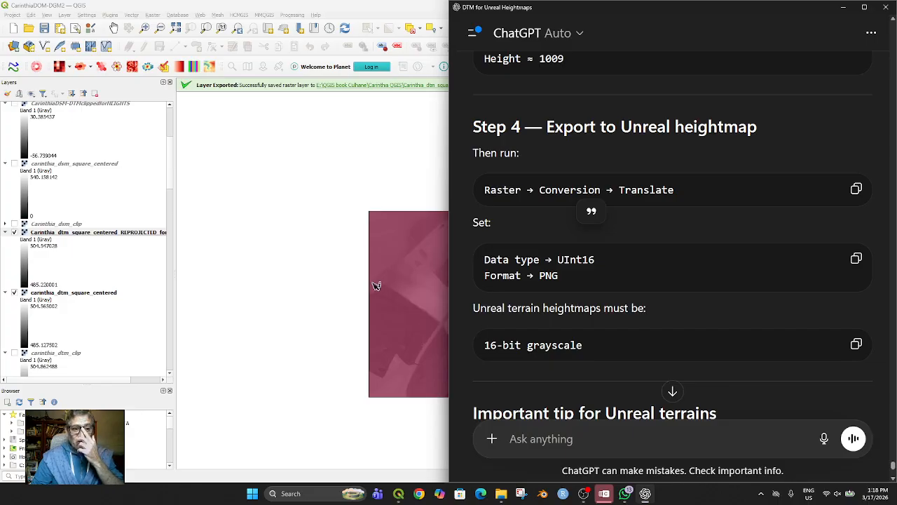
{"action": "scroll", "coordinate": [46, 215], "scroll_direction": "up", "scroll_amount": 5}
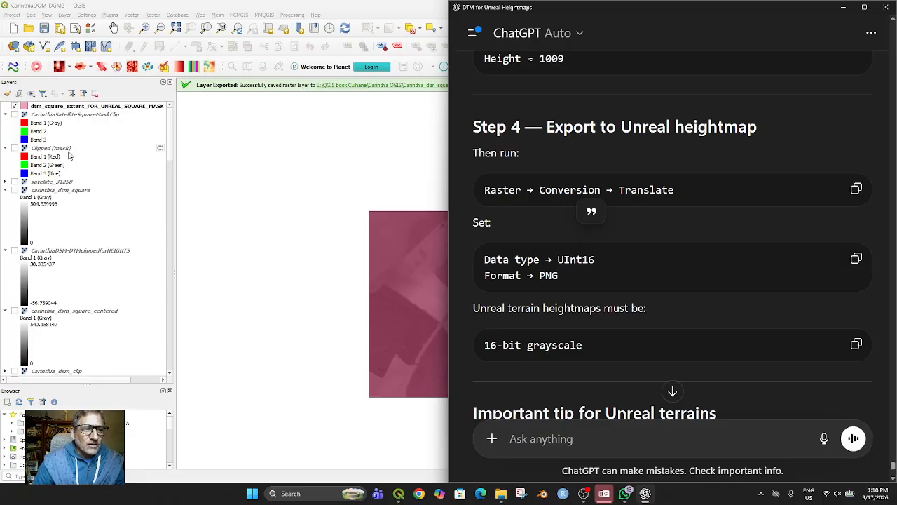
Show the CarinthiaSatelliteSquareMaskClip layer without the square mask extent and check its raster dimensions in the layer information.
{"action": "left_click", "coordinate": [15, 115]}
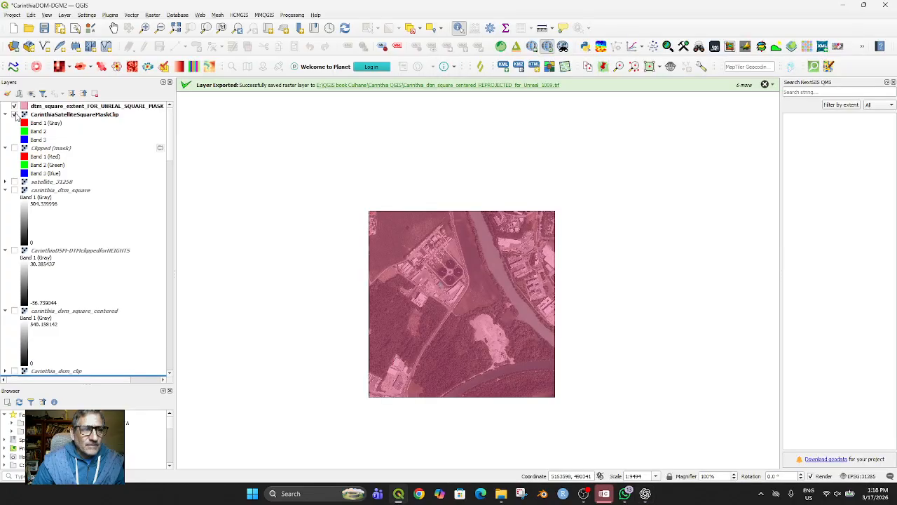
{"action": "left_click", "coordinate": [14, 107]}
{"action": "left_click", "coordinate": [45, 115]}
{"action": "right_click", "coordinate": [45, 115]}
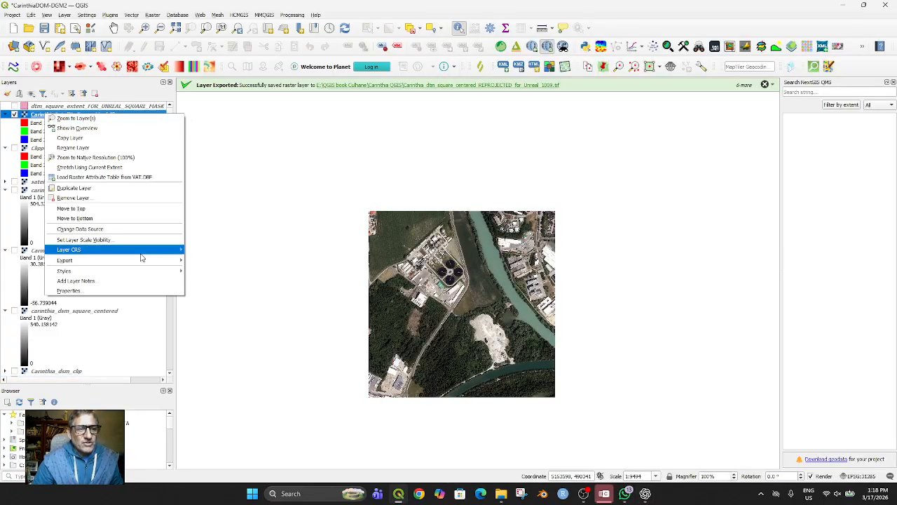
{"action": "left_click", "coordinate": [103, 291]}
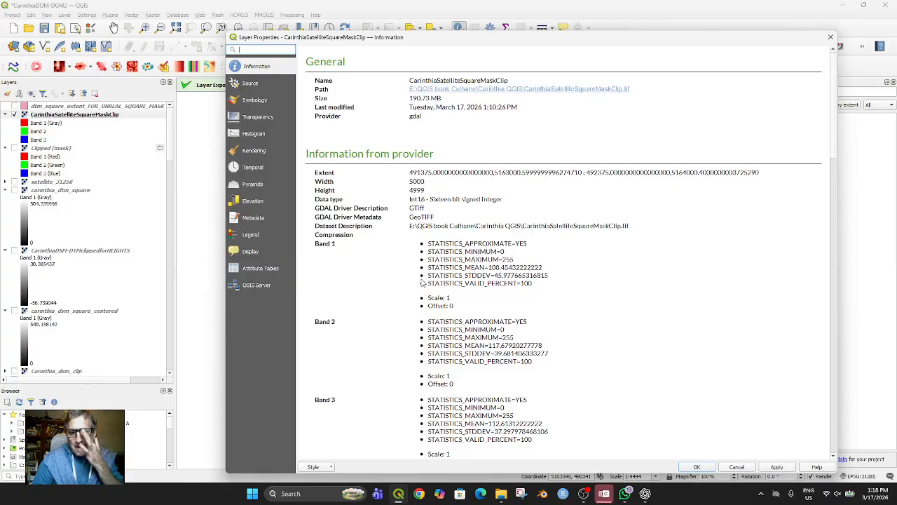
{"action": "scroll", "coordinate": [471, 342], "scroll_direction": "down", "scroll_amount": 2}
{"action": "scroll", "coordinate": [470, 342], "scroll_direction": "down", "scroll_amount": 4}
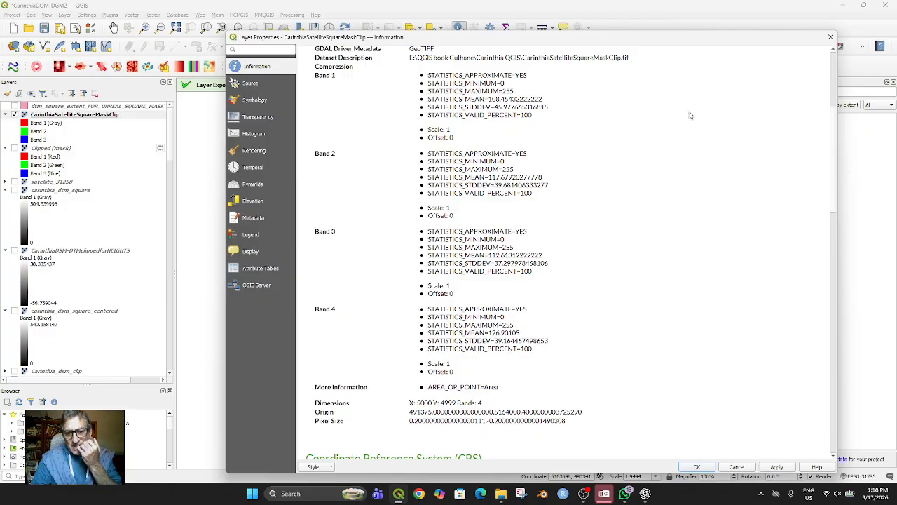
{"action": "left_click", "coordinate": [830, 37]}
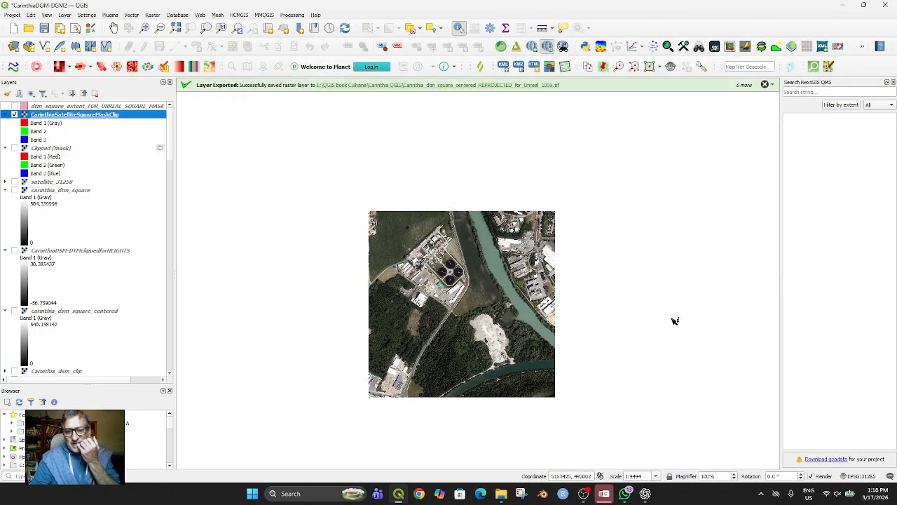
Switch to ChatGPT, read its Unreal import tips, accept the offered cleaner GDAL method and ask whether the satellite has to be warped.
{"action": "left_click", "coordinate": [645, 493]}
{"action": "scroll", "coordinate": [554, 385], "scroll_direction": "down", "scroll_amount": 10}
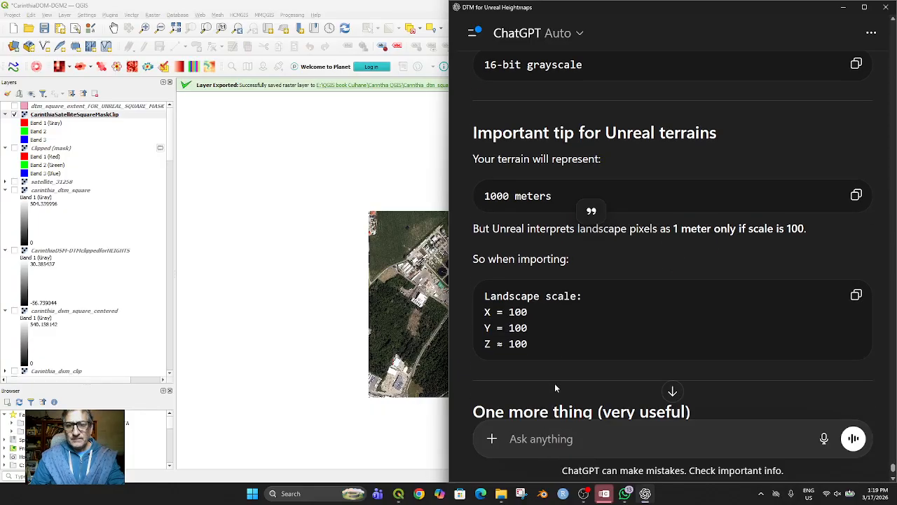
{"action": "scroll", "coordinate": [551, 392], "scroll_direction": "up", "scroll_amount": 1}
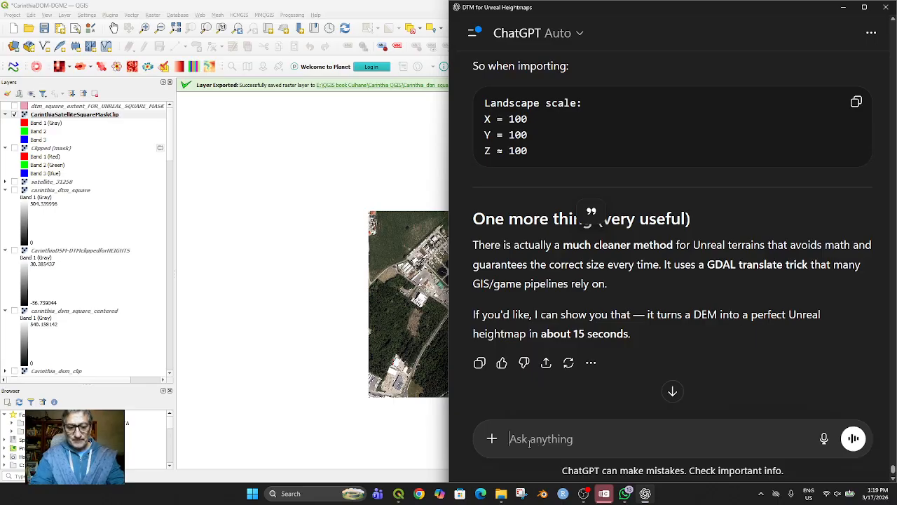
{"action": "type", "text": "Yes, this is driving me "}
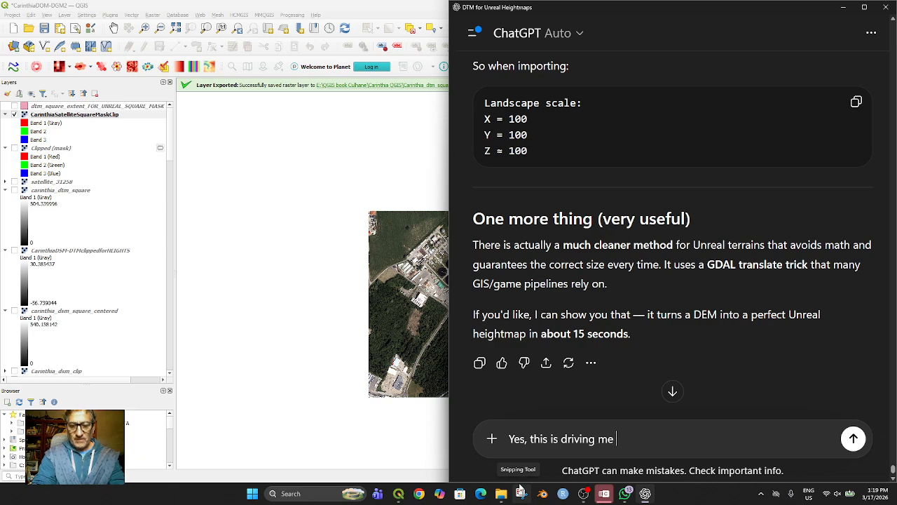
{"action": "type", "text": "nuts. And do I"}
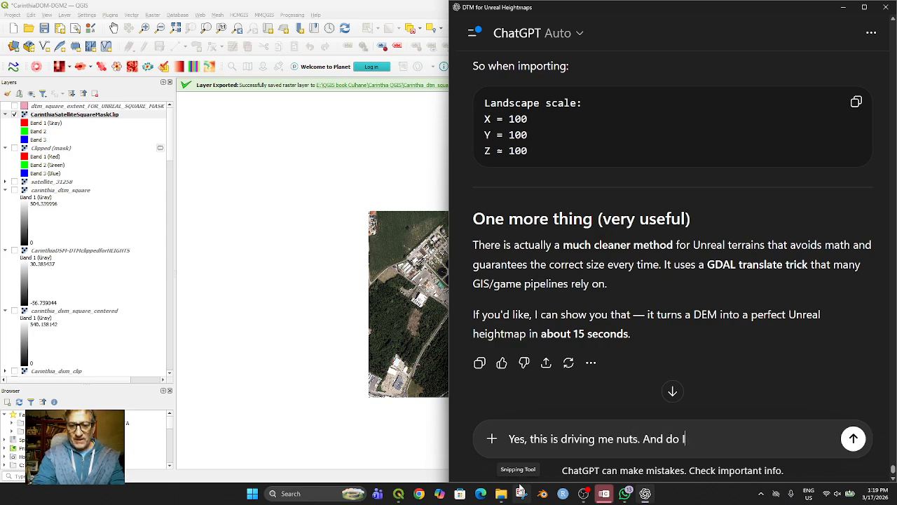
{"action": "type", "text": " have to "}
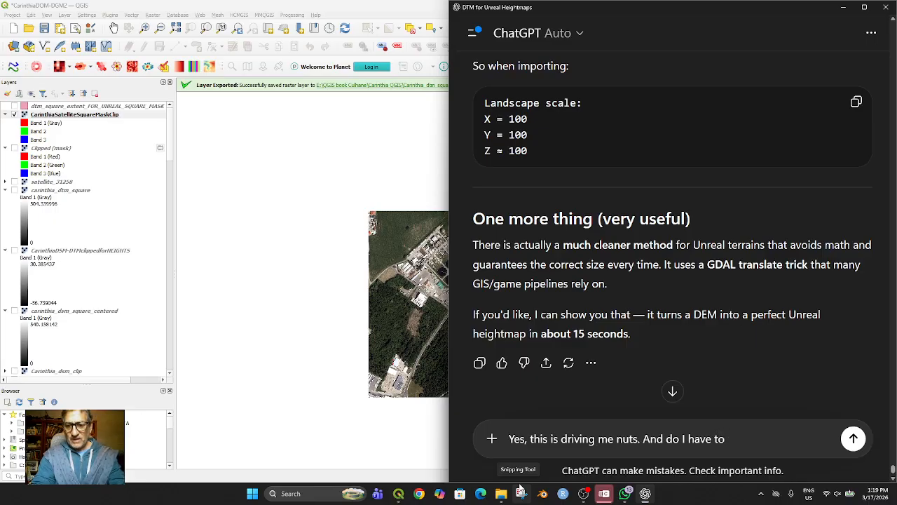
{"action": "type", "text": "warp"}
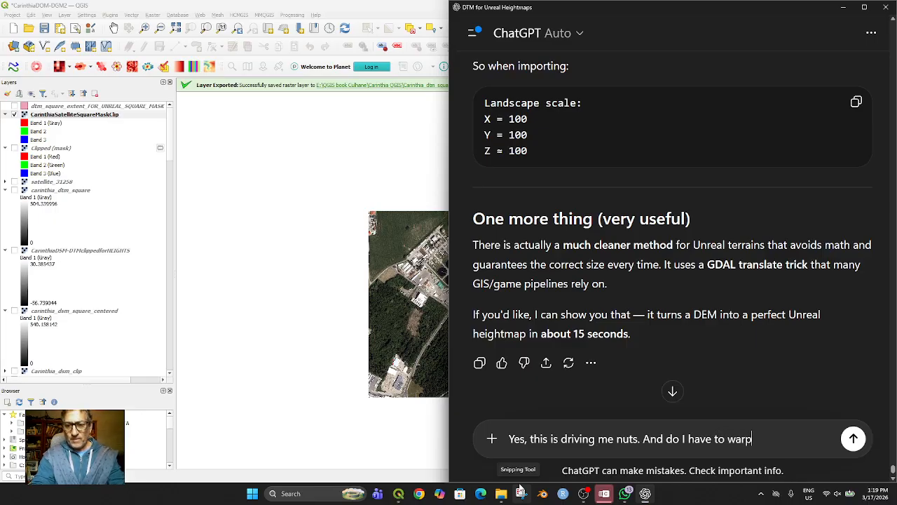
{"action": "type", "text": " the satellite or n"}
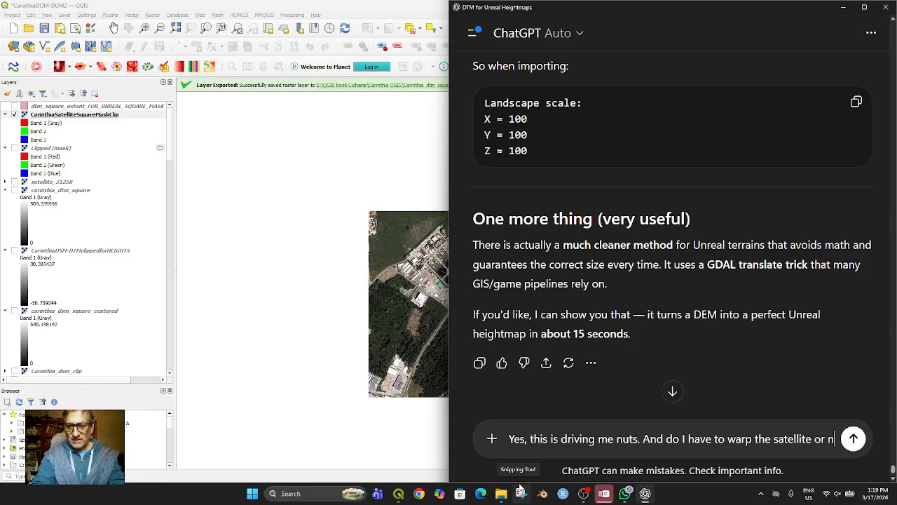
{"action": "type", "text": "ot?"}
{"action": "key", "text": "Return"}
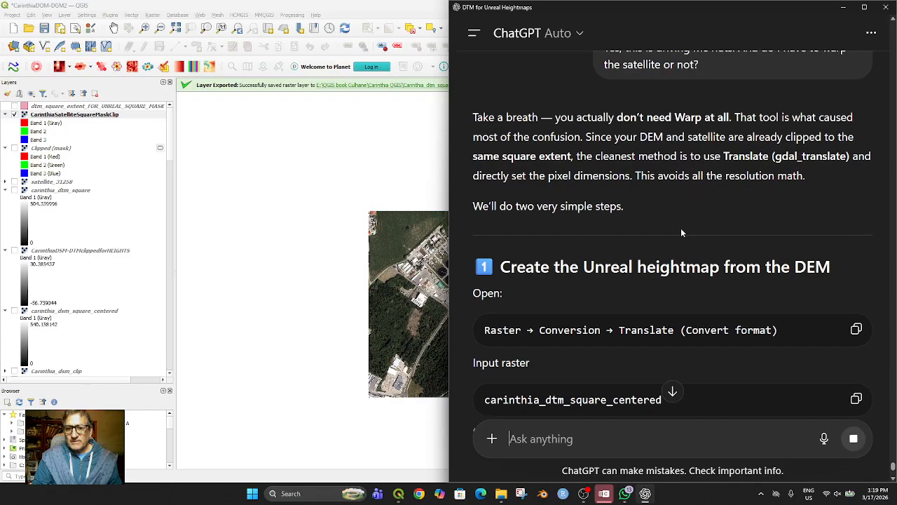
Read ChatGPT's reply on using Translate to create the Unreal heightmap and the matching satellite texture.
{"action": "scroll", "coordinate": [680, 228], "scroll_direction": "down", "scroll_amount": 3}
{"action": "scroll", "coordinate": [682, 229], "scroll_direction": "down", "scroll_amount": 1}
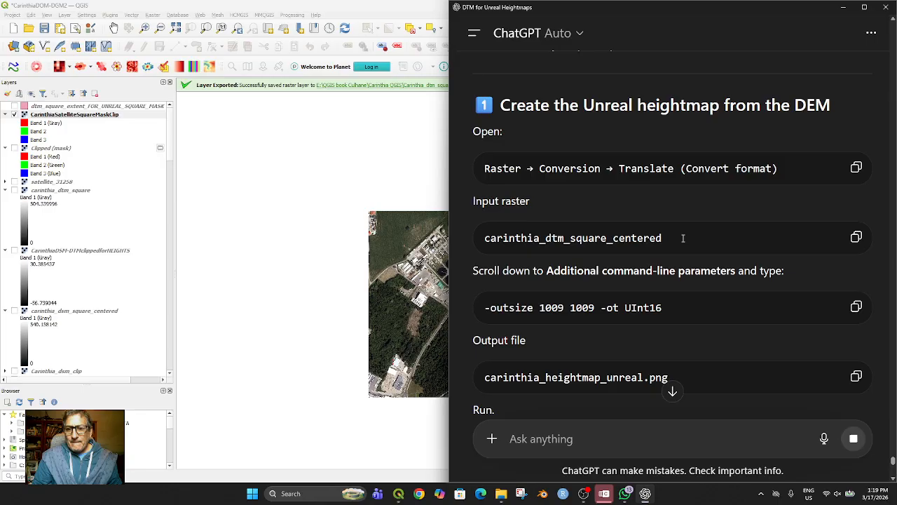
{"action": "scroll", "coordinate": [683, 237], "scroll_direction": "down", "scroll_amount": 2}
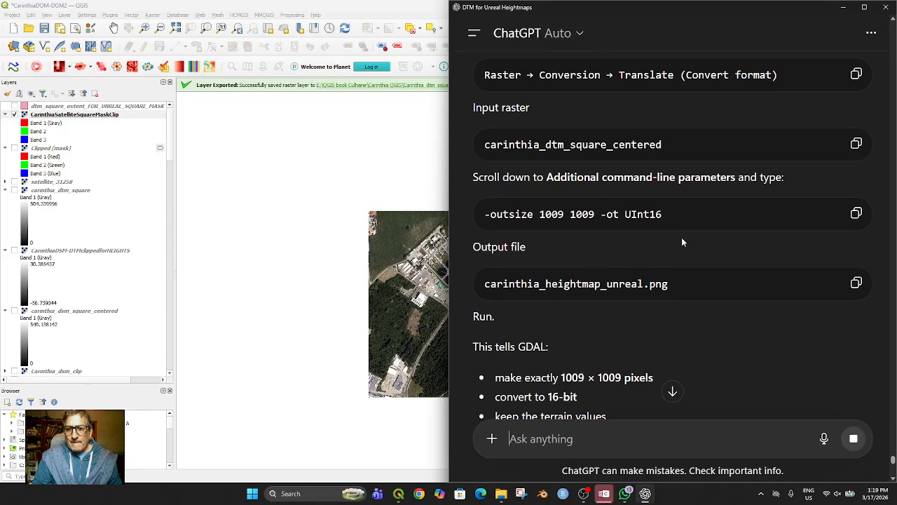
{"action": "scroll", "coordinate": [681, 237], "scroll_direction": "down", "scroll_amount": 1}
{"action": "scroll", "coordinate": [681, 237], "scroll_direction": "down", "scroll_amount": 2}
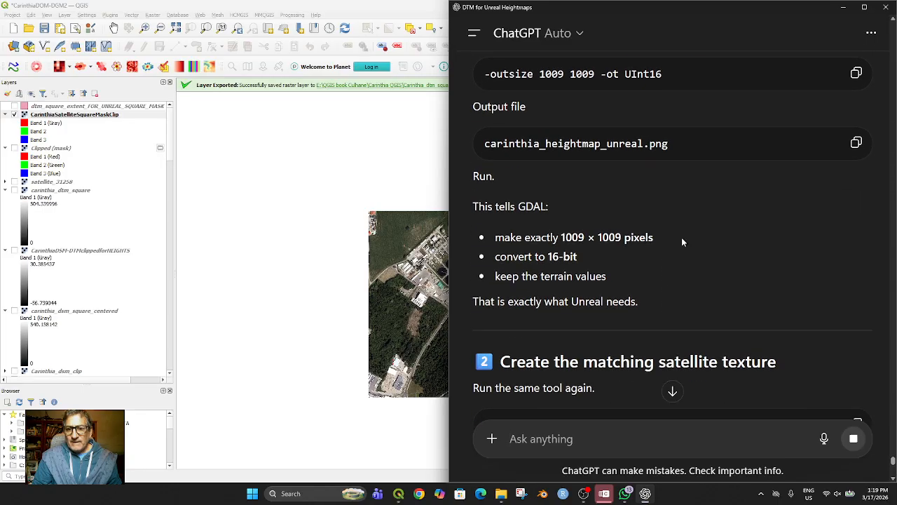
{"action": "scroll", "coordinate": [680, 237], "scroll_direction": "down", "scroll_amount": 4}
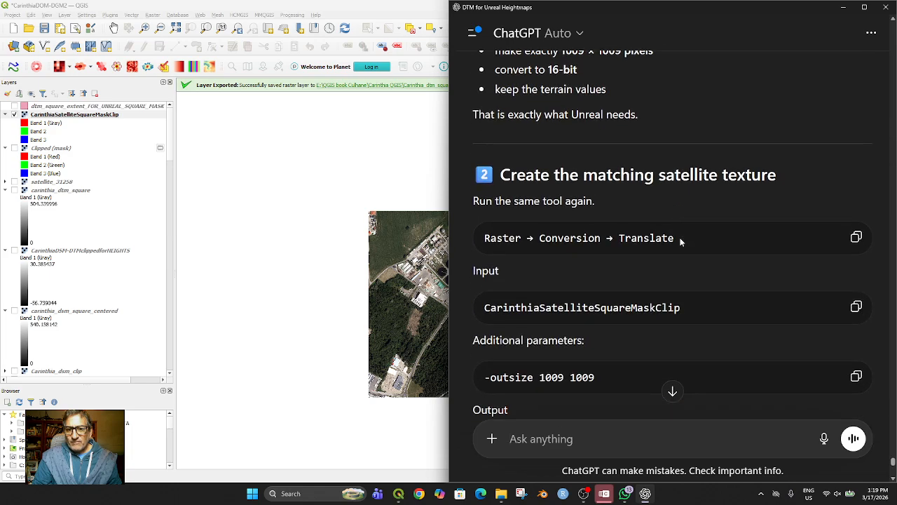
{"action": "scroll", "coordinate": [681, 239], "scroll_direction": "down", "scroll_amount": 4}
{"action": "scroll", "coordinate": [680, 237], "scroll_direction": "down", "scroll_amount": 4}
{"action": "scroll", "coordinate": [678, 240], "scroll_direction": "up", "scroll_amount": 3}
{"action": "scroll", "coordinate": [679, 240], "scroll_direction": "up", "scroll_amount": 10}
Return to QGIS, show carinthia_dsm_square_centered, and hide the reprojected 1009 DTM and the clipped satellite layer.
{"action": "left_click", "coordinate": [247, 134]}
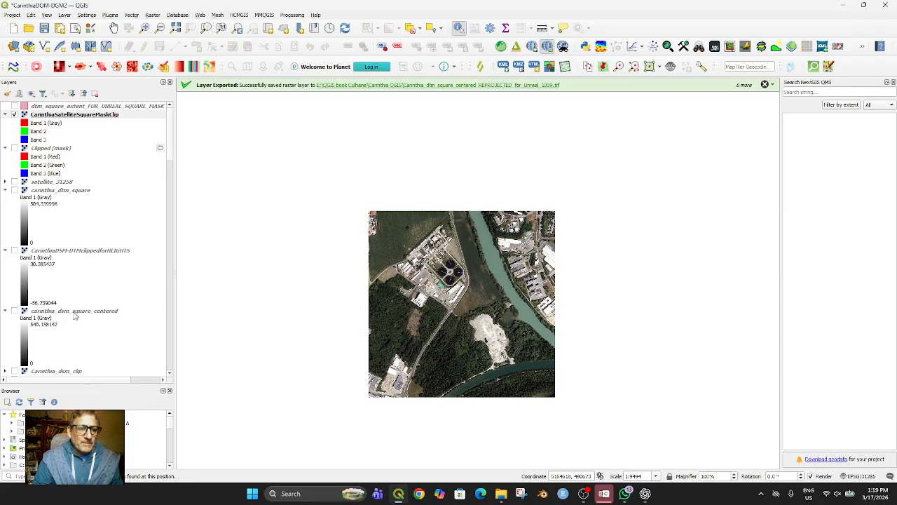
{"action": "scroll", "coordinate": [71, 321], "scroll_direction": "down", "scroll_amount": 2}
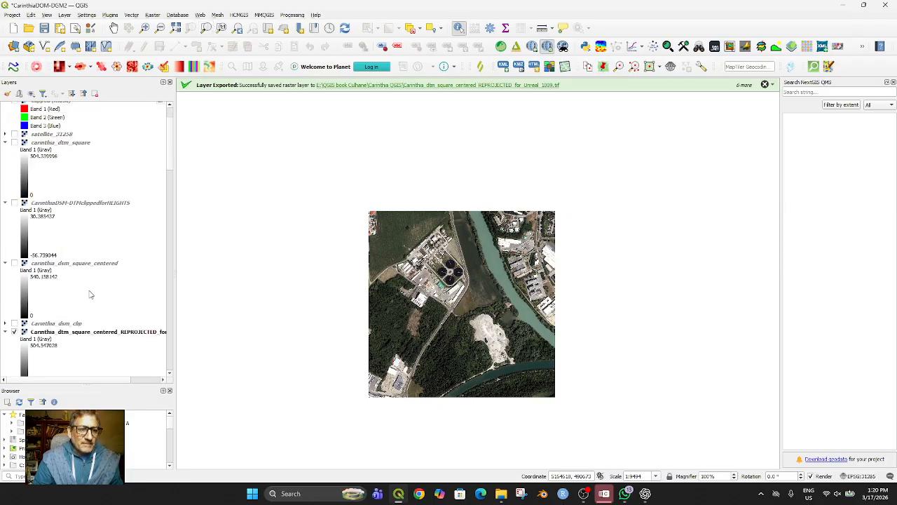
{"action": "left_click", "coordinate": [14, 263]}
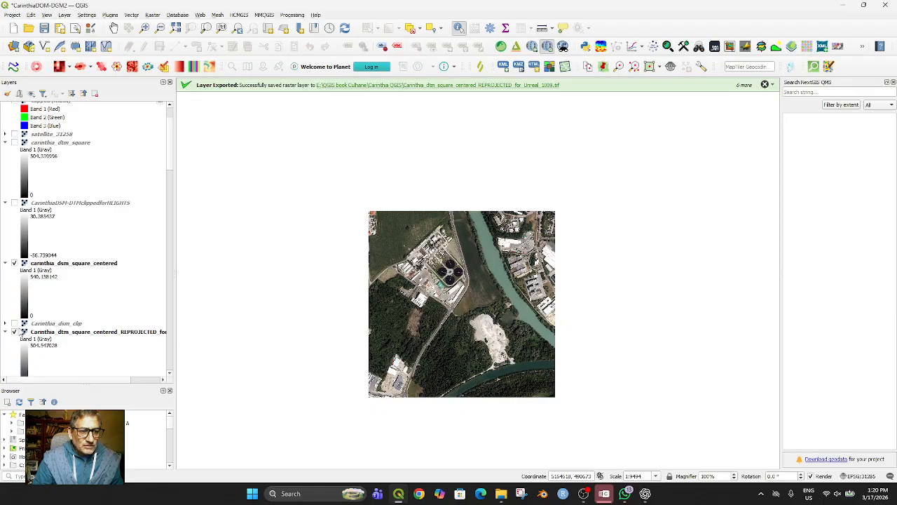
{"action": "left_click", "coordinate": [14, 334]}
{"action": "scroll", "coordinate": [35, 152], "scroll_direction": "up", "scroll_amount": 2}
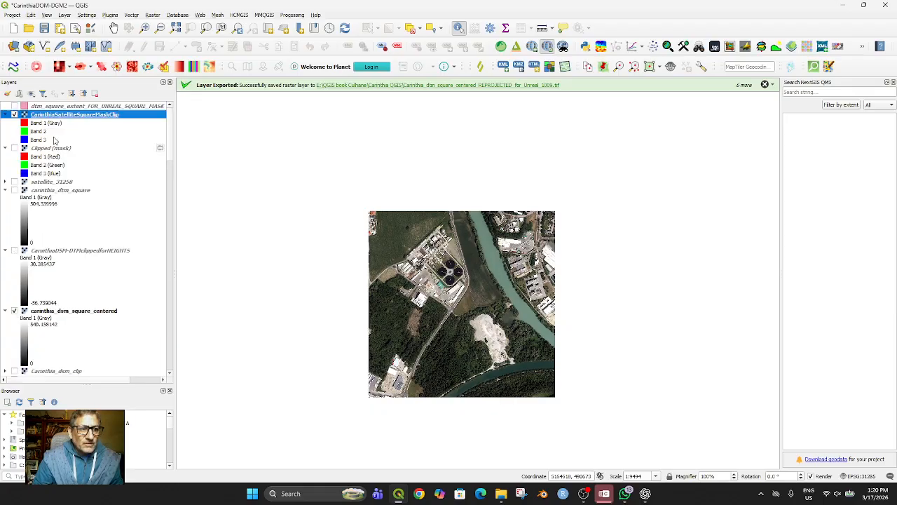
{"action": "left_click", "coordinate": [14, 115]}
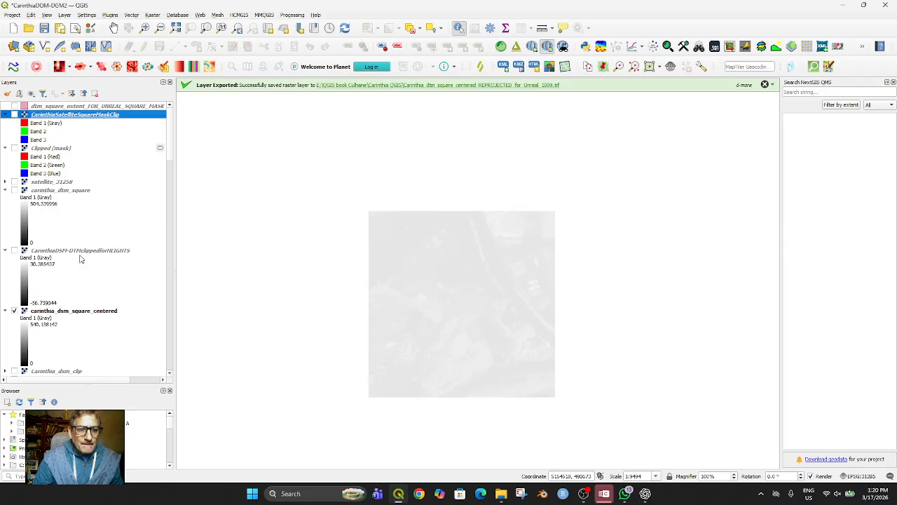
Hide carinthia_dsm_square_centered and select the visible carinthia_dtm_square_centered layer.
{"action": "scroll", "coordinate": [65, 319], "scroll_direction": "down", "scroll_amount": 2}
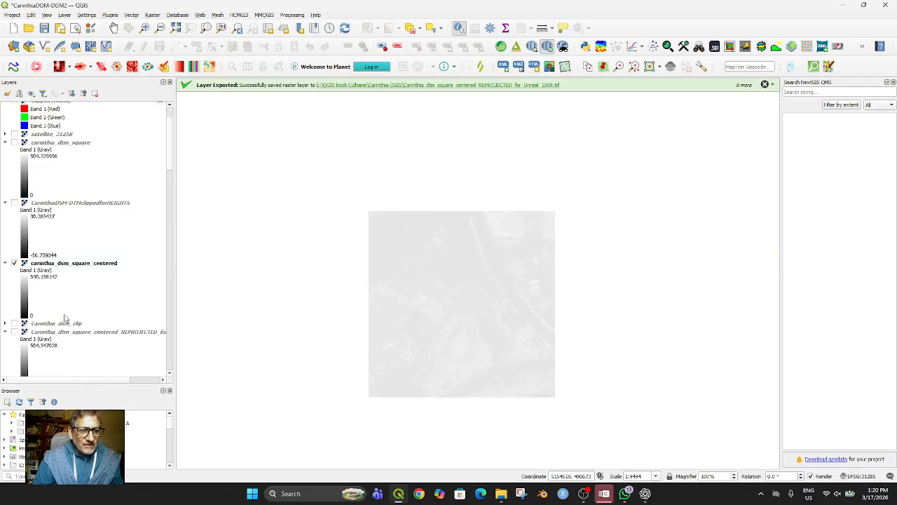
{"action": "left_click", "coordinate": [14, 263]}
{"action": "scroll", "coordinate": [39, 274], "scroll_direction": "down", "scroll_amount": 2}
{"action": "scroll", "coordinate": [39, 276], "scroll_direction": "down", "scroll_amount": 2}
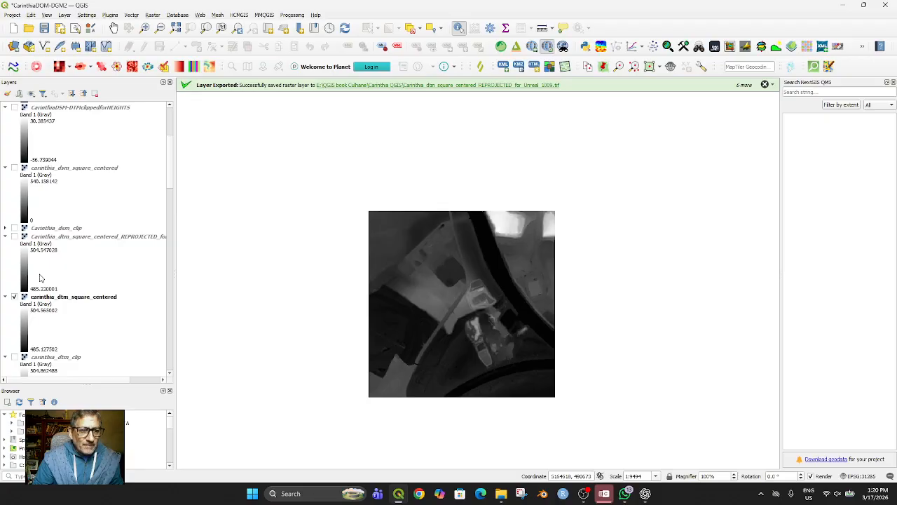
{"action": "scroll", "coordinate": [40, 278], "scroll_direction": "down", "scroll_amount": 2}
{"action": "scroll", "coordinate": [49, 277], "scroll_direction": "down", "scroll_amount": 2}
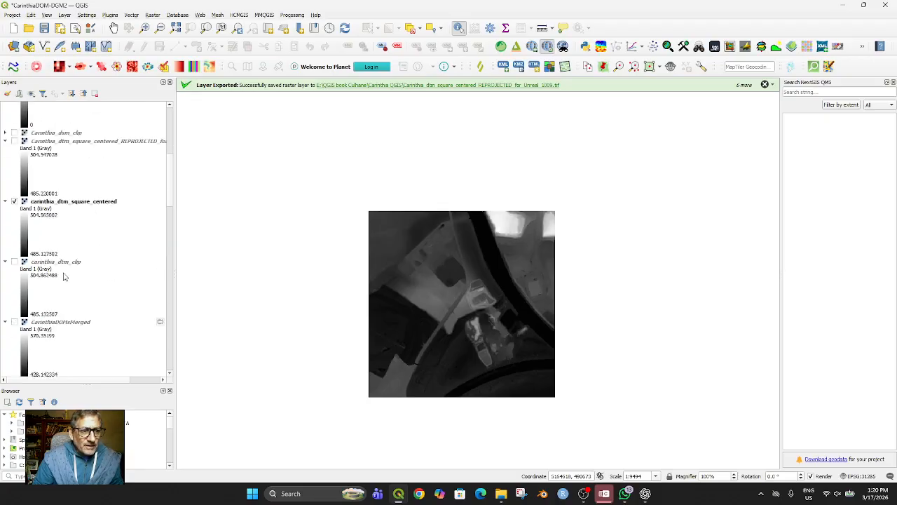
{"action": "left_click", "coordinate": [14, 201]}
{"action": "left_click", "coordinate": [14, 201]}
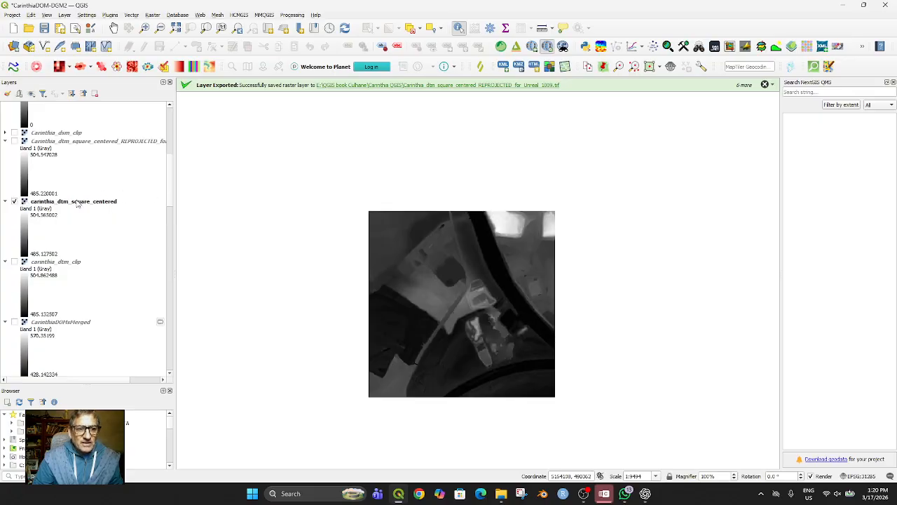
{"action": "left_click", "coordinate": [77, 202]}
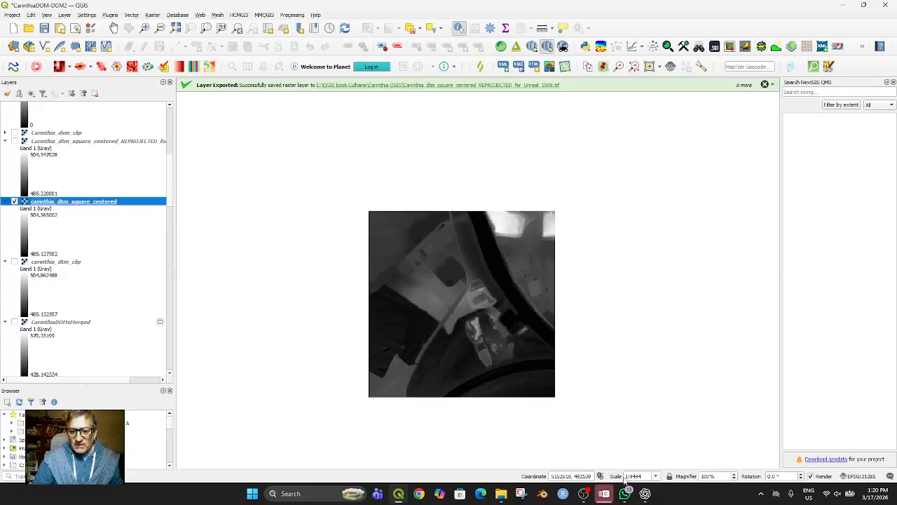
Recheck ChatGPT's heightmap instructions and open Translate (Convert Format) in QGIS with carinthia_dtm_square_centered as the input layer.
{"action": "left_click", "coordinate": [645, 493]}
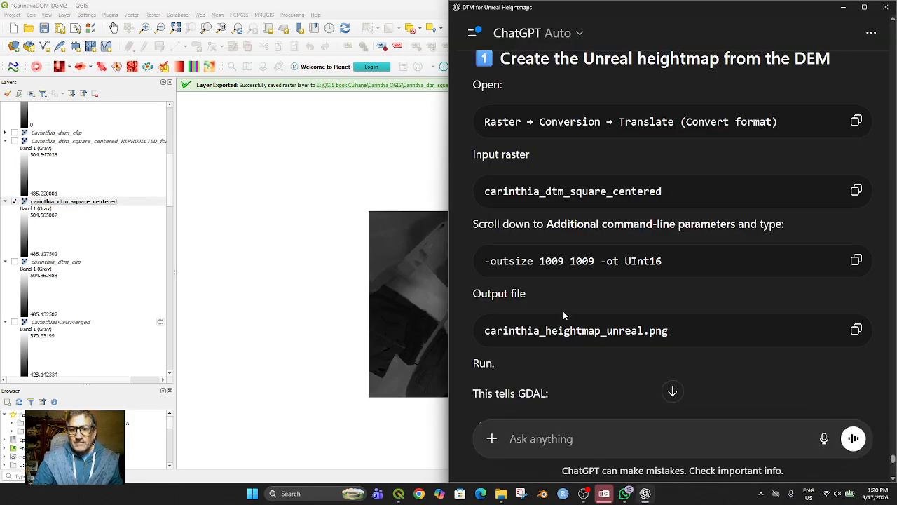
{"action": "scroll", "coordinate": [564, 314], "scroll_direction": "up", "scroll_amount": 2}
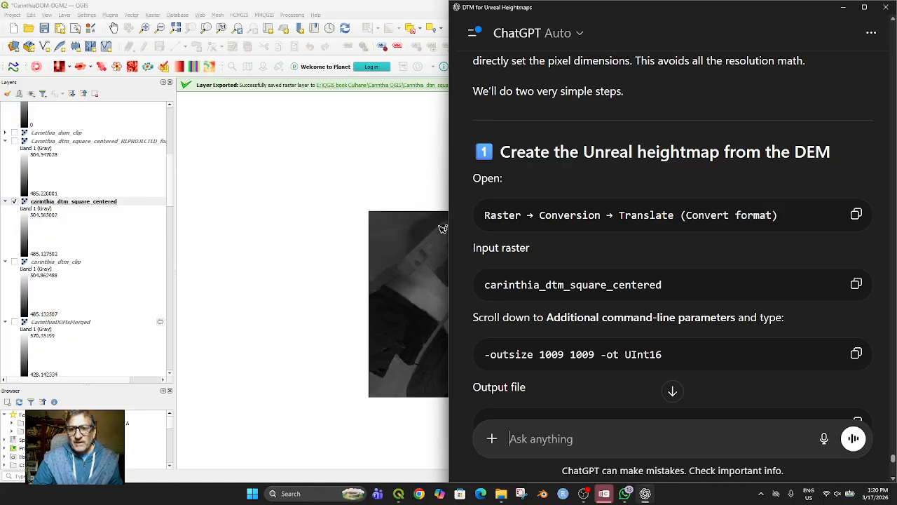
{"action": "scroll", "coordinate": [533, 243], "scroll_direction": "up", "scroll_amount": 3}
{"action": "scroll", "coordinate": [533, 243], "scroll_direction": "down", "scroll_amount": 4}
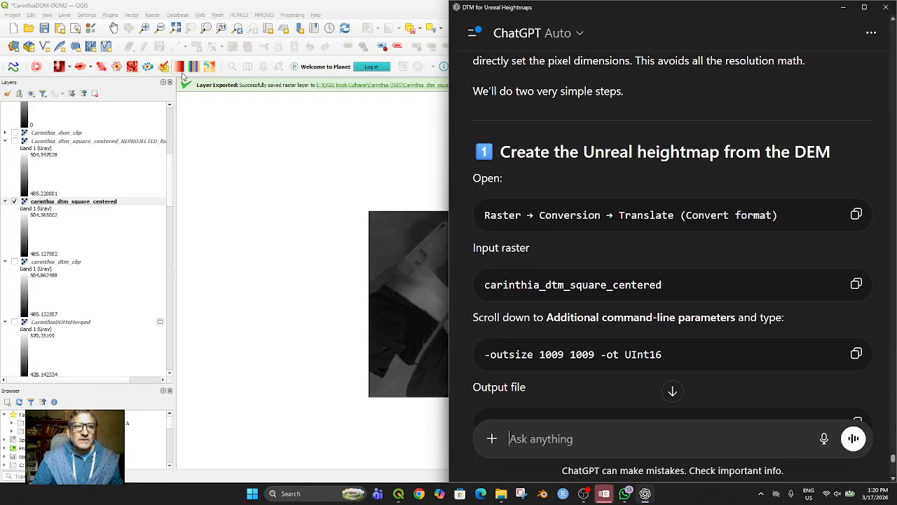
{"action": "left_click", "coordinate": [159, 4]}
{"action": "left_click", "coordinate": [152, 15]}
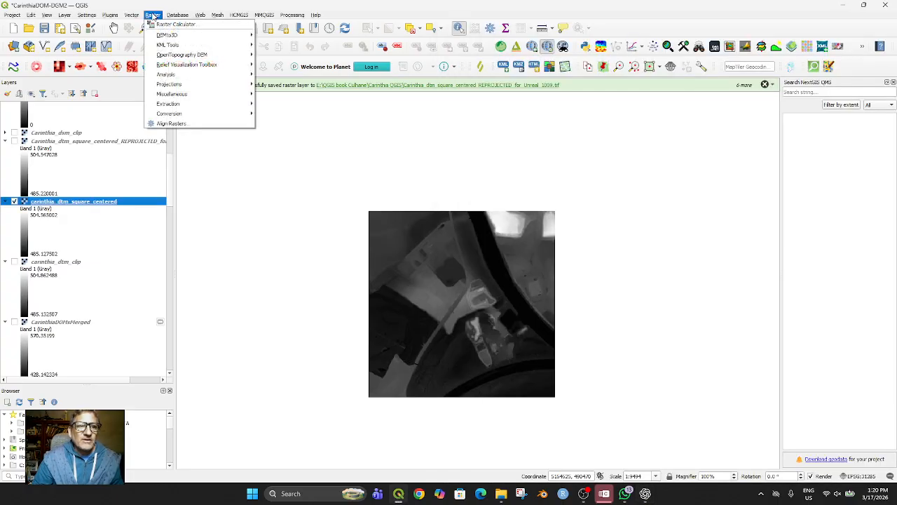
{"action": "mouse_move", "coordinate": [205, 105]}
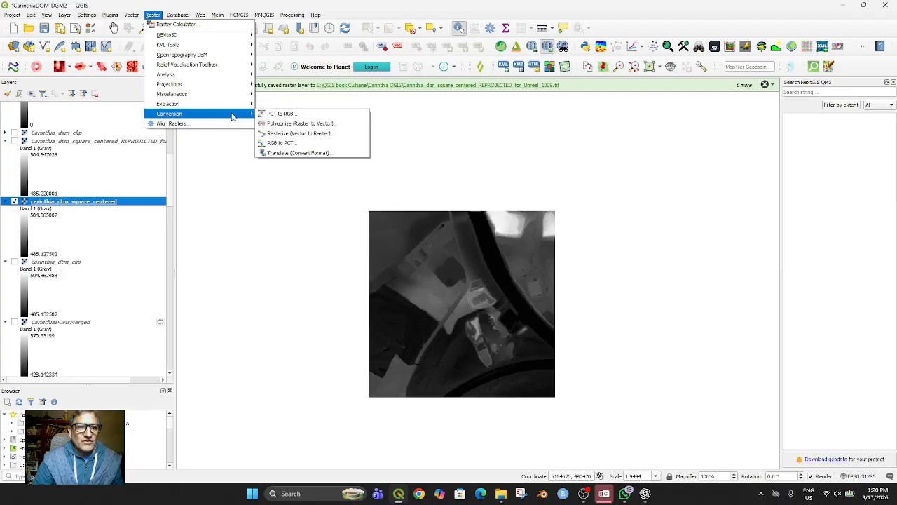
{"action": "left_click", "coordinate": [280, 152]}
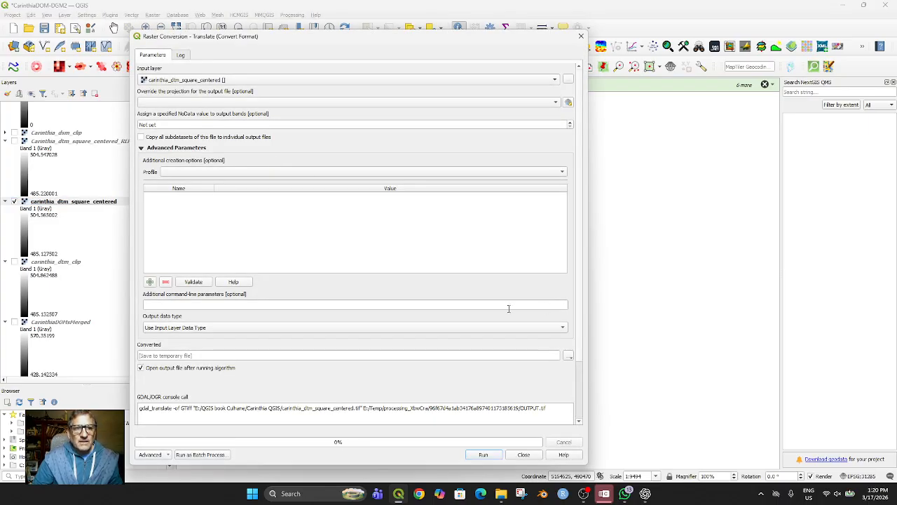
Copy "-outsize 1009 1009 -ot UInt16" from ChatGPT's heightmap instructions into Translate's additional command-line parameters in QGIS.
{"action": "left_click", "coordinate": [645, 494]}
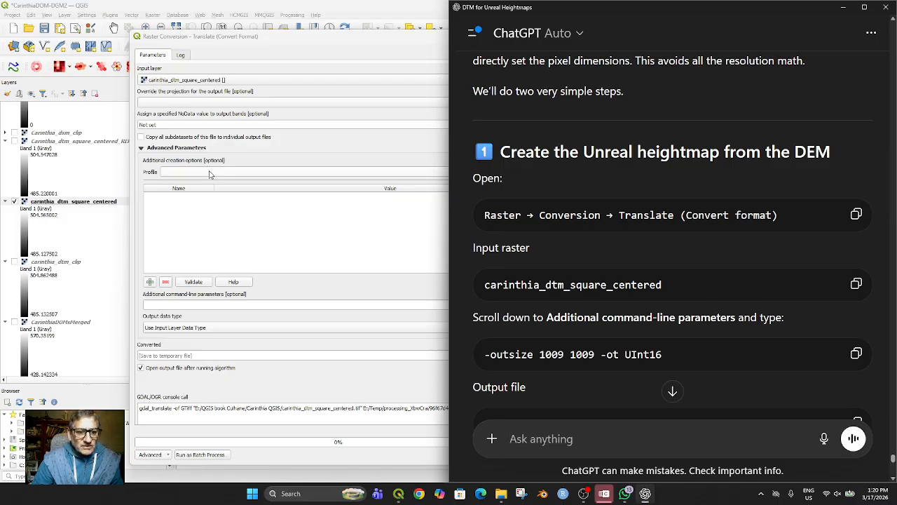
{"action": "scroll", "coordinate": [209, 174], "scroll_direction": "down", "scroll_amount": 1}
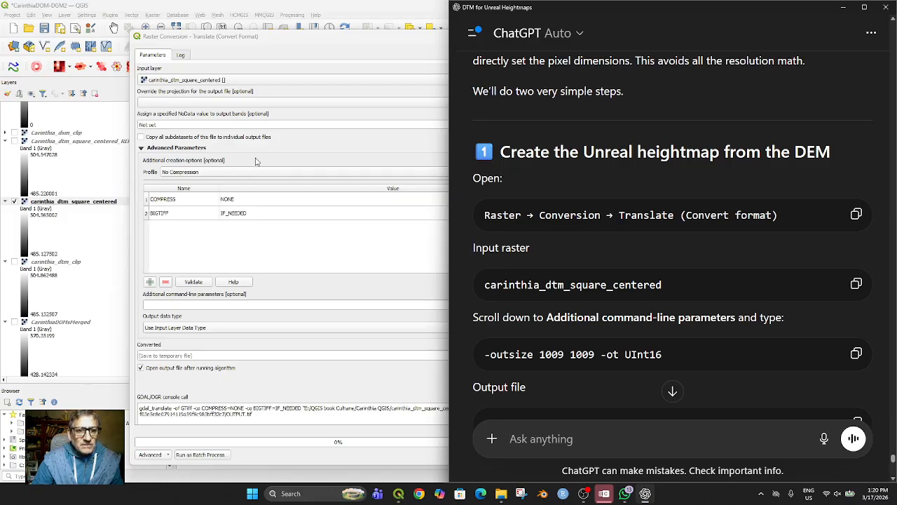
{"action": "scroll", "coordinate": [255, 173], "scroll_direction": "up", "scroll_amount": 1}
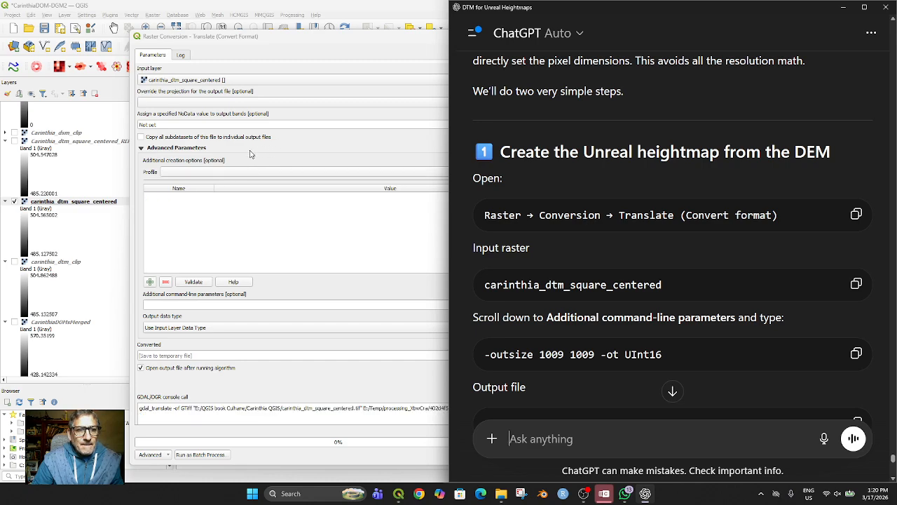
{"action": "left_click", "coordinate": [282, 305]}
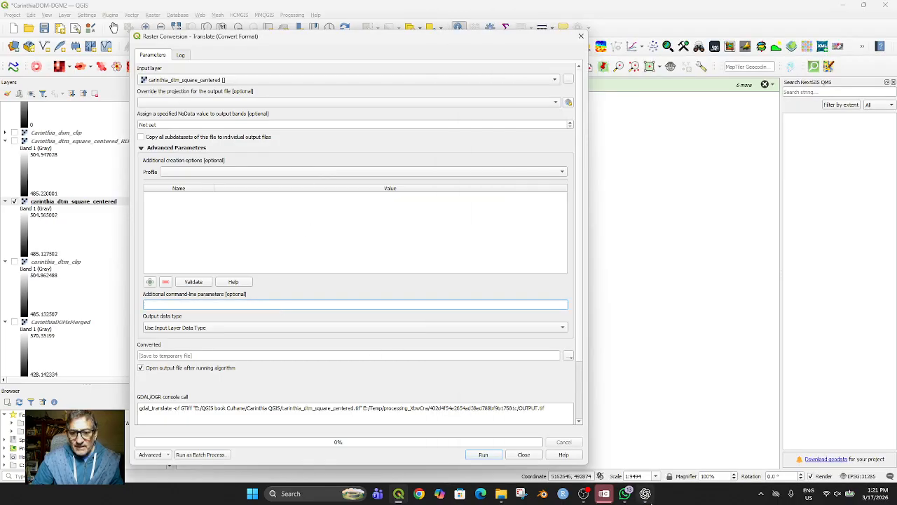
{"action": "mouse_move", "coordinate": [609, 496]}
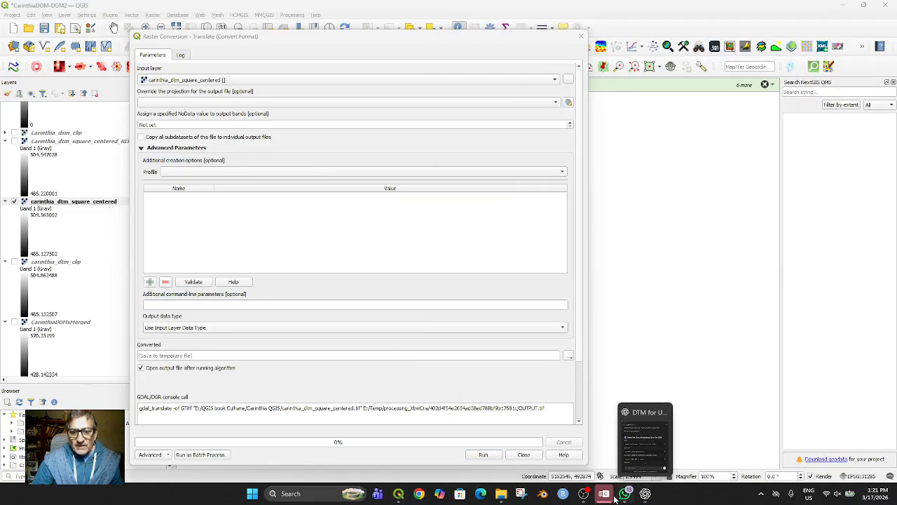
{"action": "left_click", "coordinate": [643, 455]}
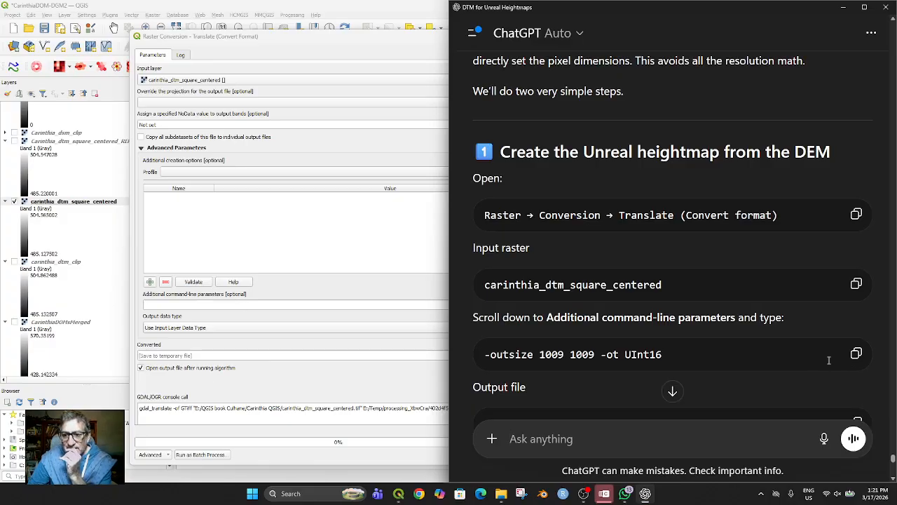
{"action": "left_click", "coordinate": [855, 354]}
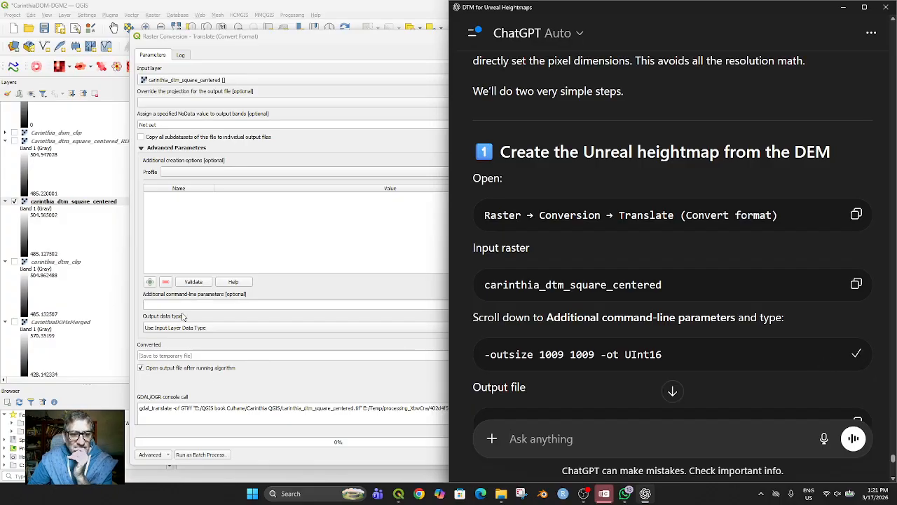
{"action": "left_click", "coordinate": [170, 303]}
{"action": "key", "text": "ctrl+v"}
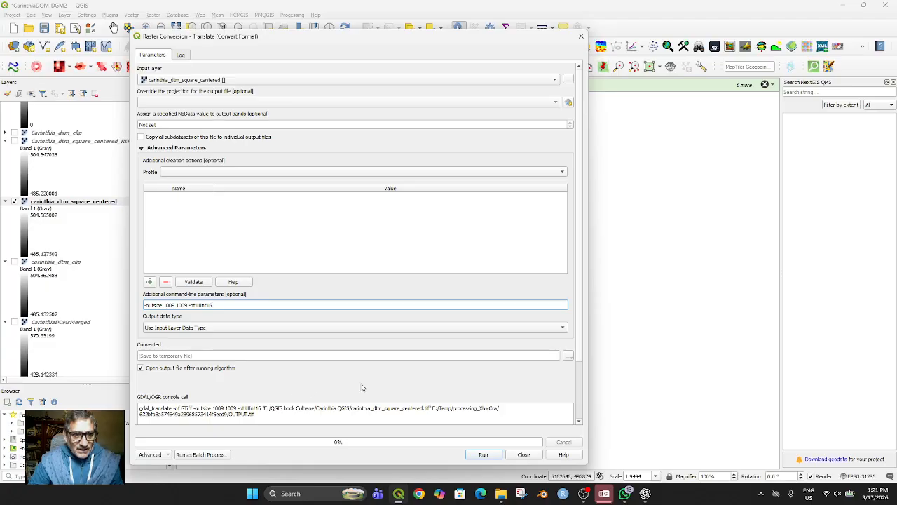
Copy the name carinthia_heightmap_unreal.png from ChatGPT and set it as Translate's output file, saved as TIF in the Carinthia QGIS folder.
{"action": "left_click", "coordinate": [644, 494]}
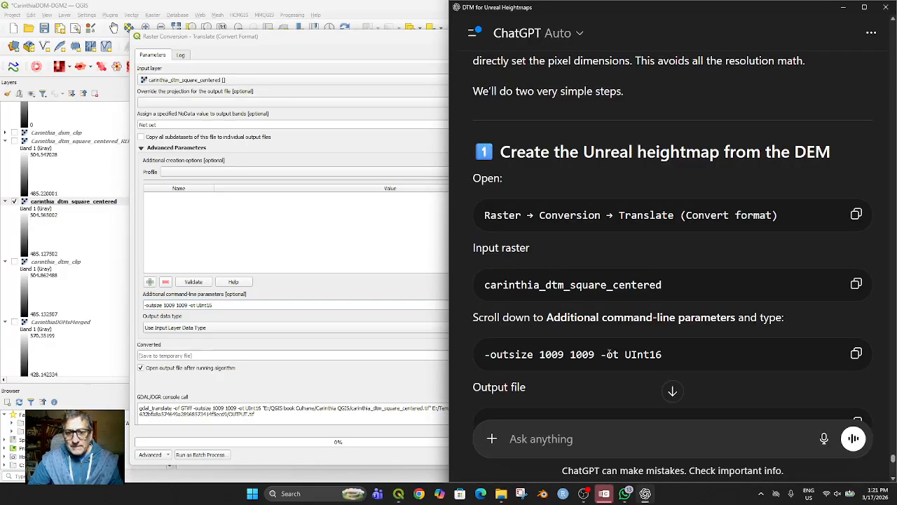
{"action": "scroll", "coordinate": [626, 349], "scroll_direction": "down", "scroll_amount": 2}
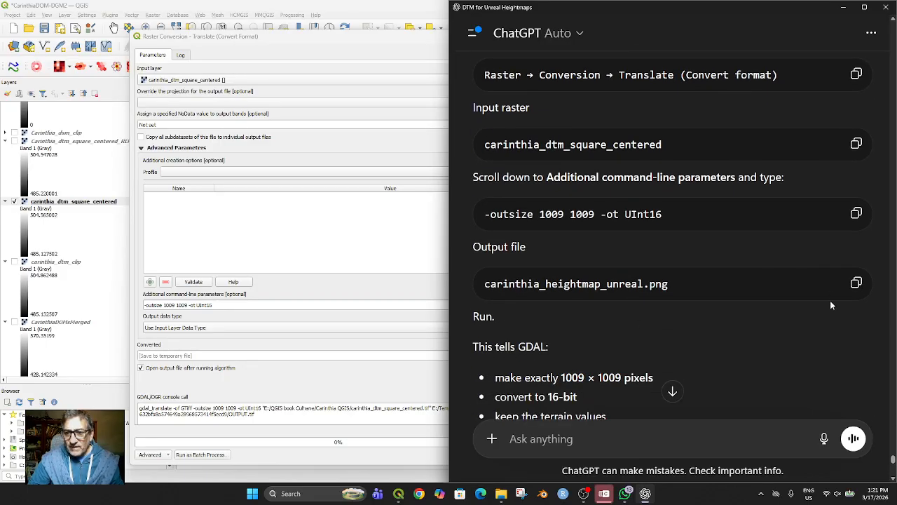
{"action": "left_click", "coordinate": [856, 283]}
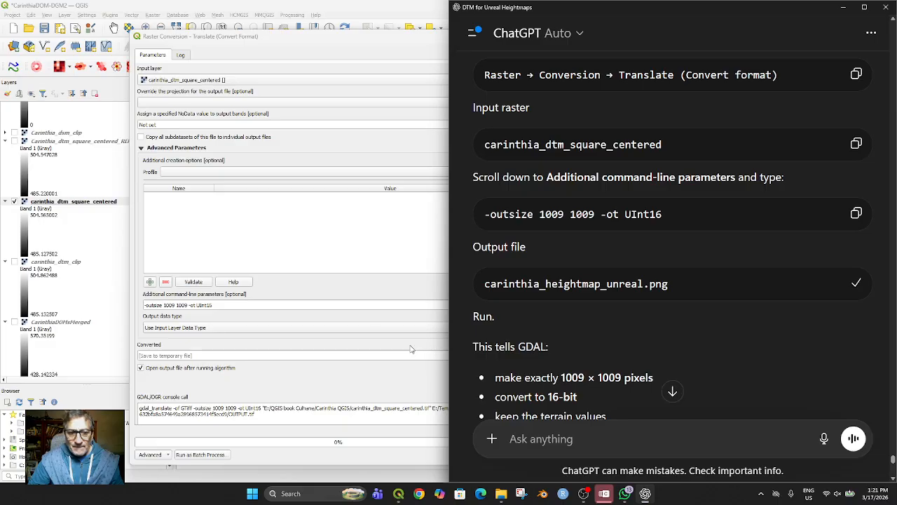
{"action": "scroll", "coordinate": [378, 340], "scroll_direction": "down", "scroll_amount": 1}
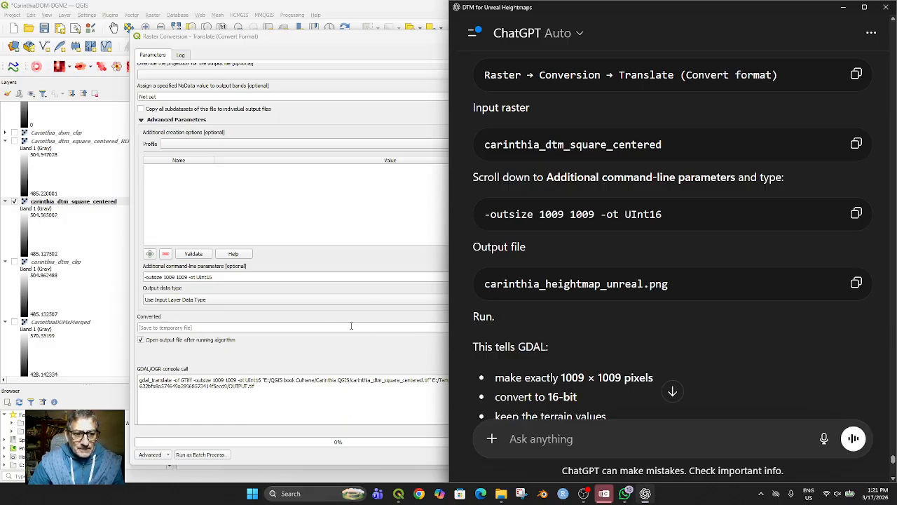
{"action": "left_click", "coordinate": [352, 326]}
{"action": "left_click", "coordinate": [569, 328]}
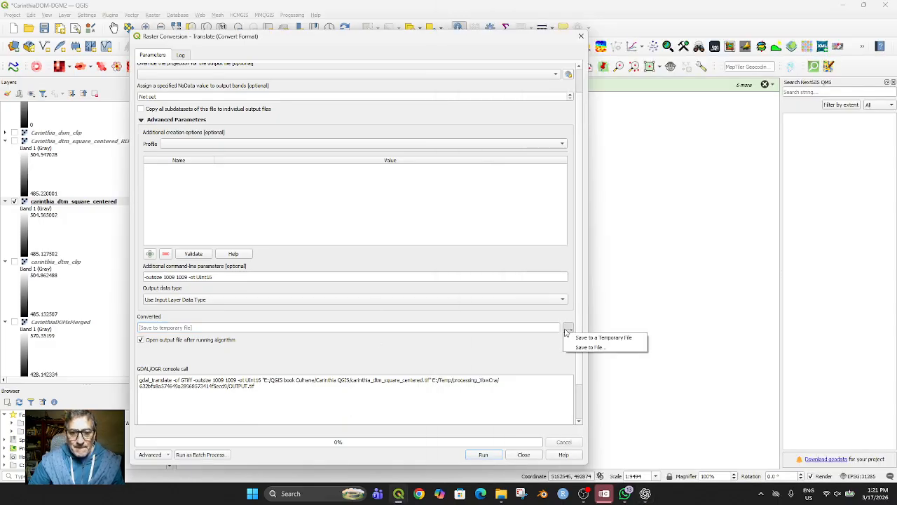
{"action": "left_click", "coordinate": [587, 347]}
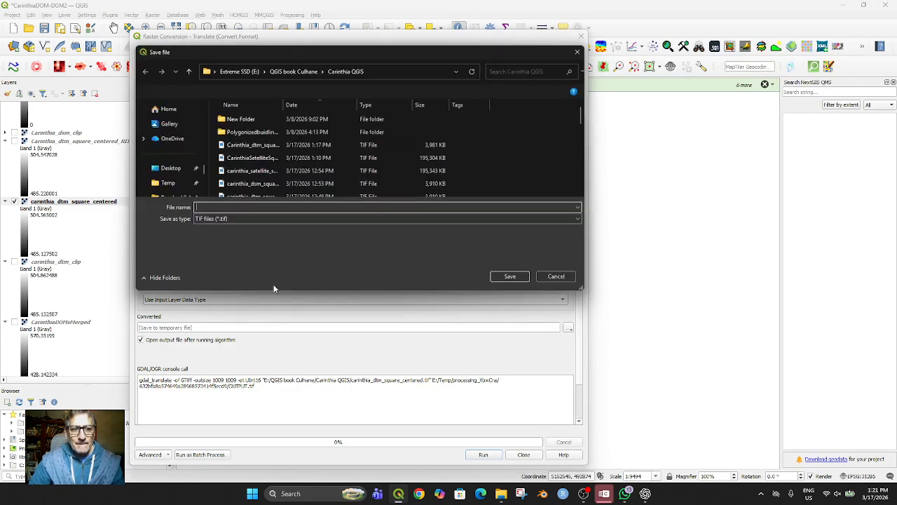
{"action": "key", "text": "ctrl+v"}
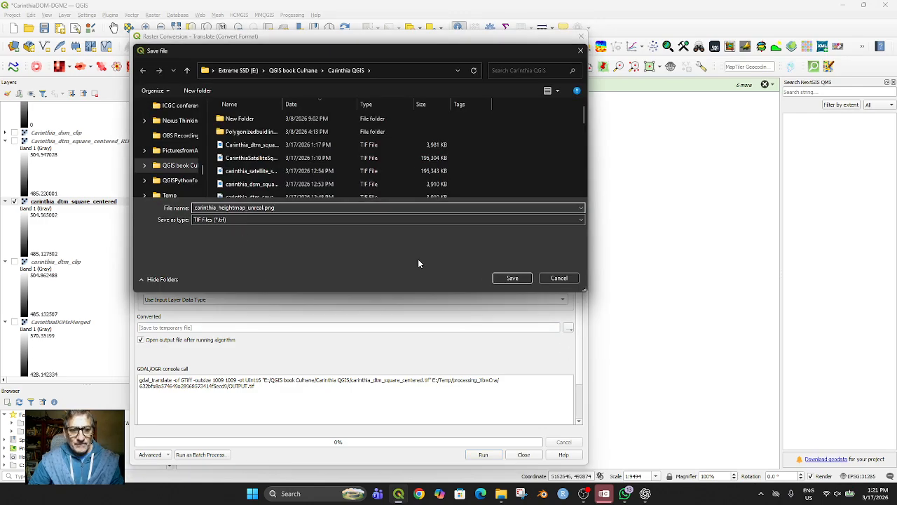
{"action": "left_click", "coordinate": [513, 277]}
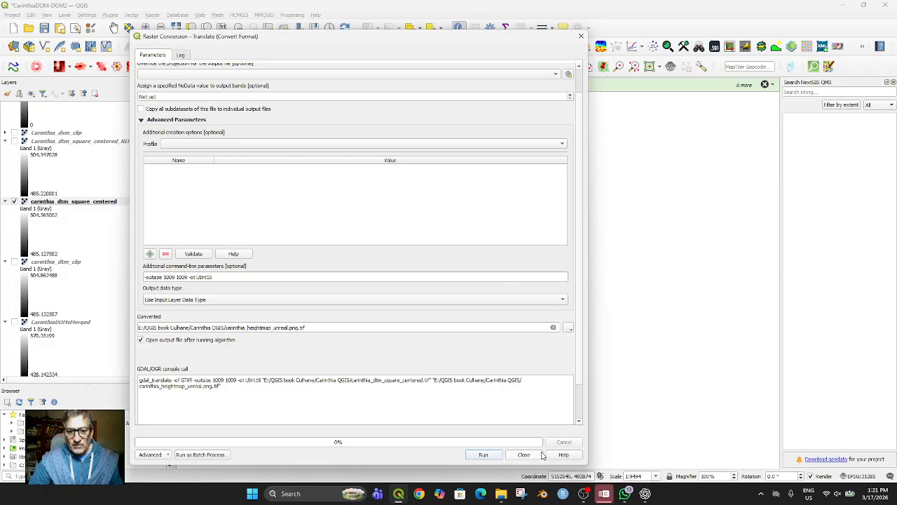
Recheck ChatGPT's heightmap instructions, run the Translate conversion in QGIS, and close its dialog.
{"action": "left_click", "coordinate": [645, 494]}
{"action": "scroll", "coordinate": [692, 370], "scroll_direction": "down", "scroll_amount": 3}
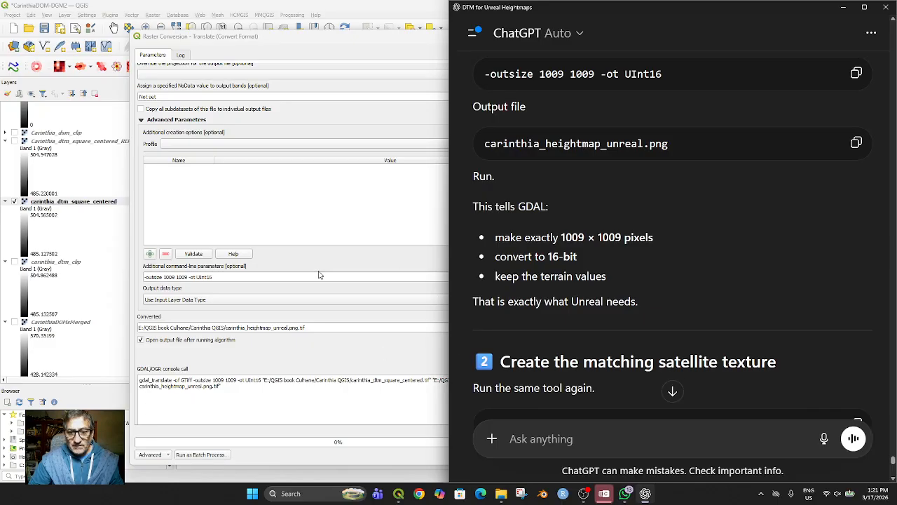
{"action": "left_click", "coordinate": [264, 357]}
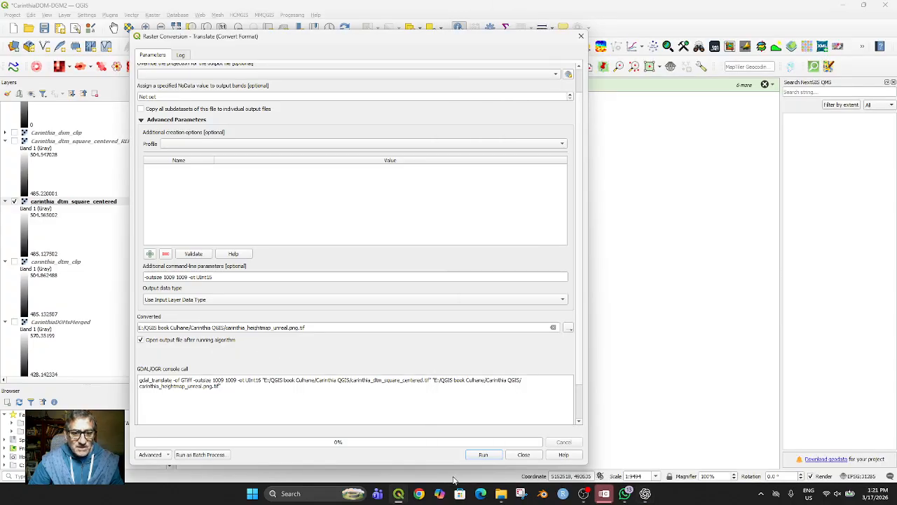
{"action": "left_click", "coordinate": [483, 455]}
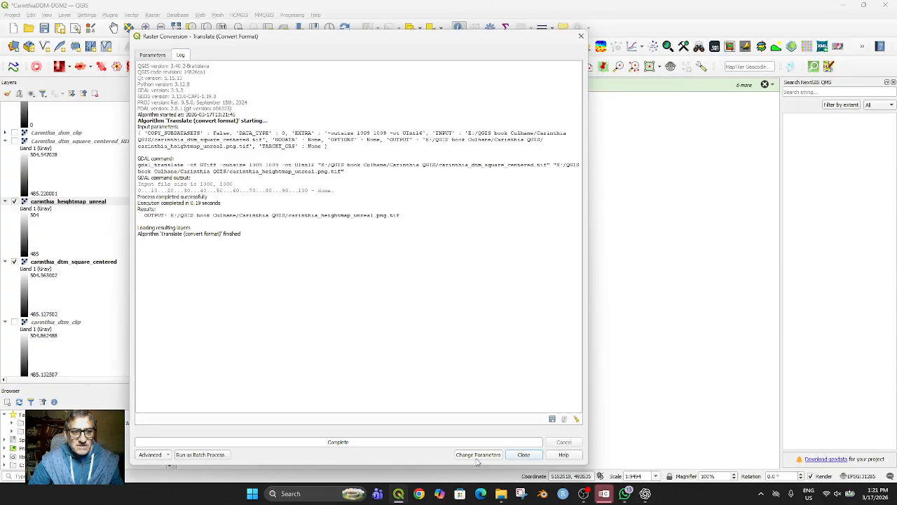
{"action": "left_click", "coordinate": [524, 454]}
Compare the new heightmap with the source DTM, hiding carinthia_dtm_square_centered and leaving carinthia_heightmap_unreal visible.
{"action": "left_click", "coordinate": [14, 202]}
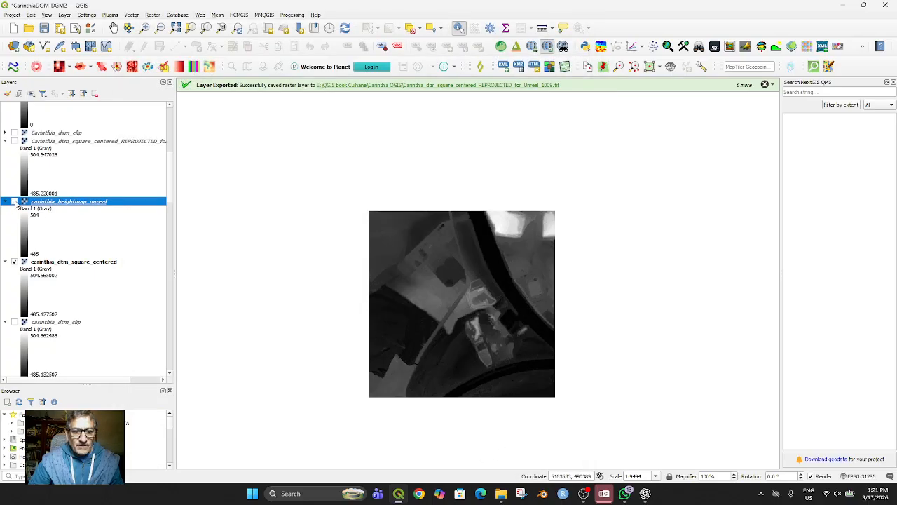
{"action": "left_click", "coordinate": [14, 261]}
{"action": "left_click", "coordinate": [14, 202]}
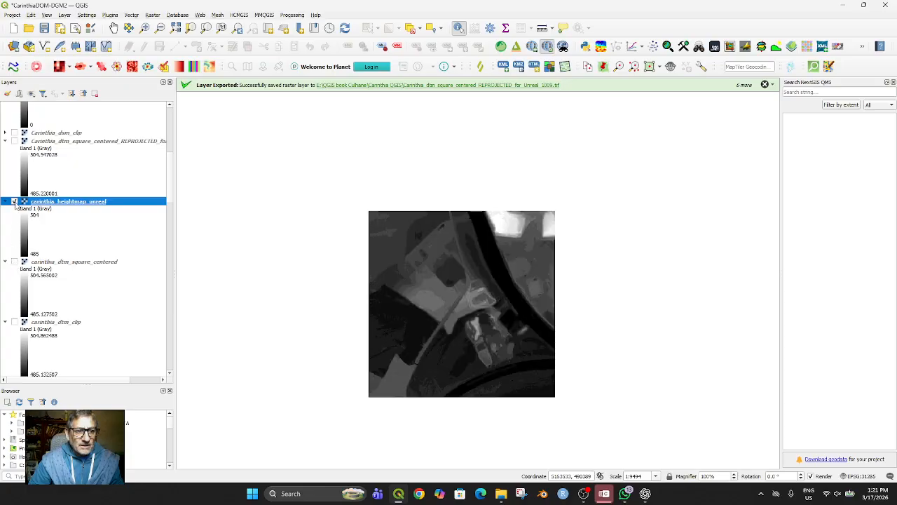
Check the pixel dimensions and data type in the layer properties of carinthia_heightmap_unreal.
{"action": "right_click", "coordinate": [48, 204]}
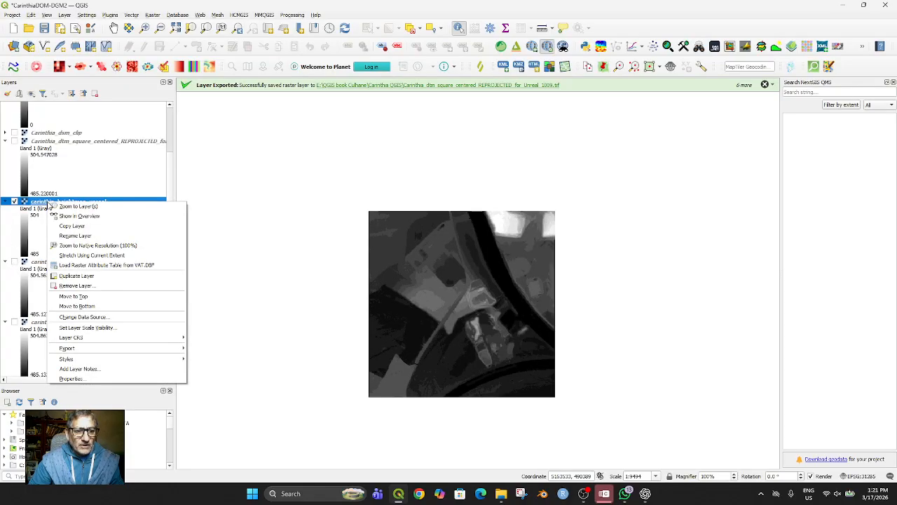
{"action": "left_click", "coordinate": [70, 378]}
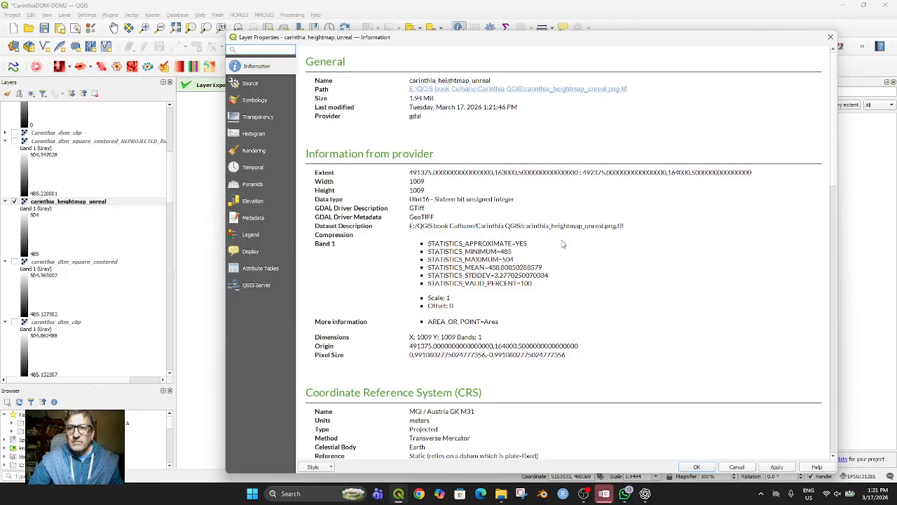
{"action": "left_click", "coordinate": [830, 37]}
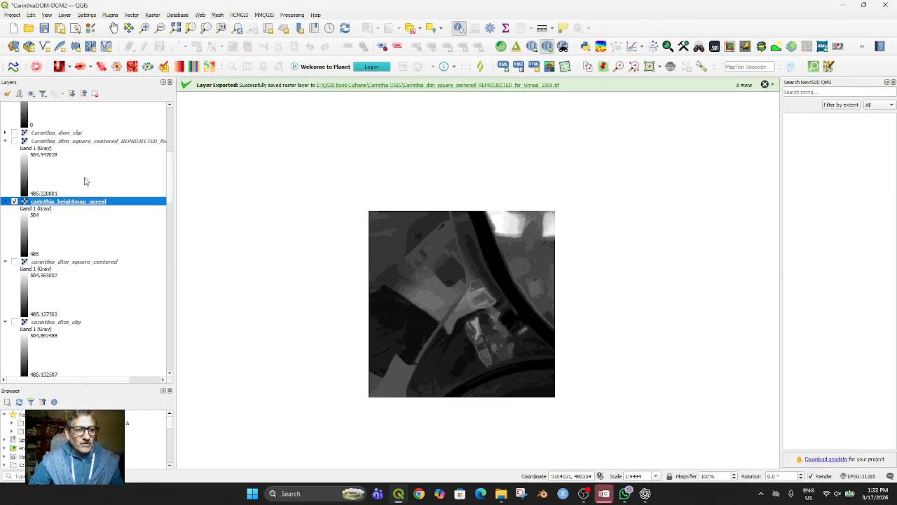
Show the CarinthiaSatelliteSquareMaskClip layer and open Translate (Convert Format) with it as the input layer.
{"action": "scroll", "coordinate": [60, 178], "scroll_direction": "up", "scroll_amount": 5}
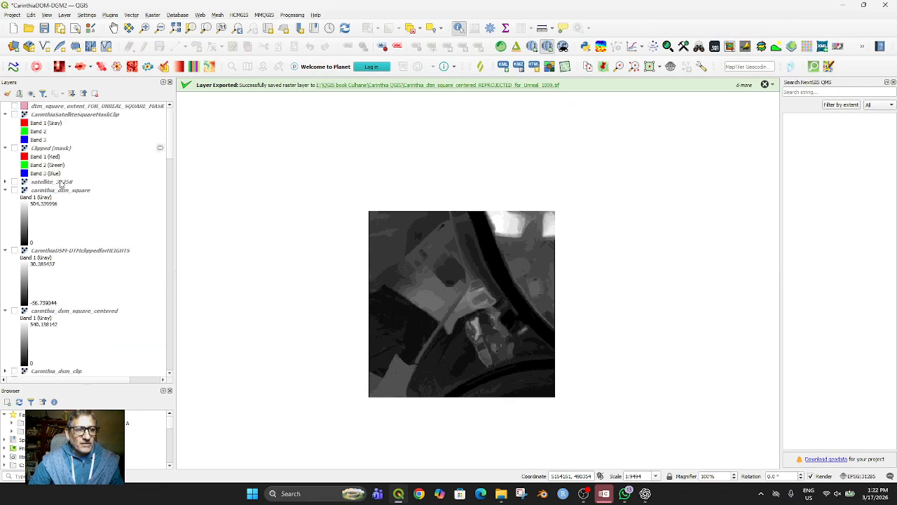
{"action": "left_click", "coordinate": [14, 114]}
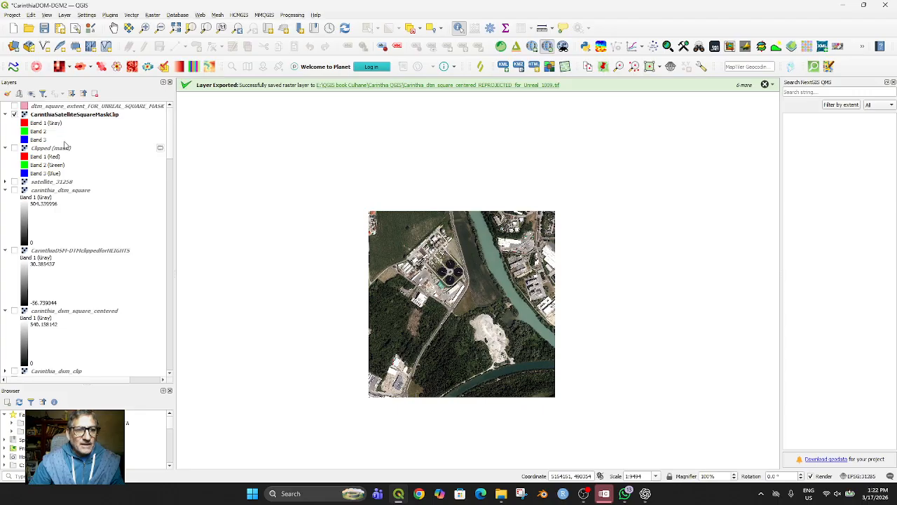
{"action": "left_click", "coordinate": [61, 116]}
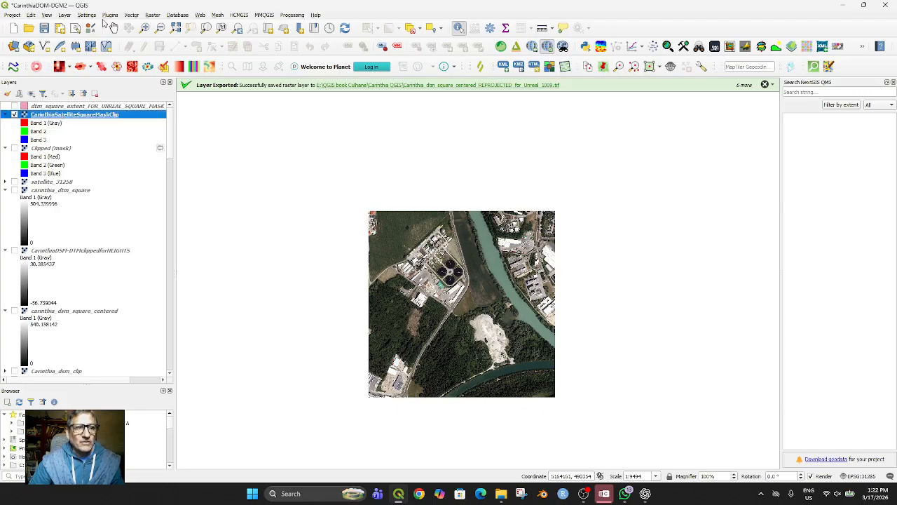
{"action": "left_click", "coordinate": [153, 14]}
{"action": "mouse_move", "coordinate": [214, 113]}
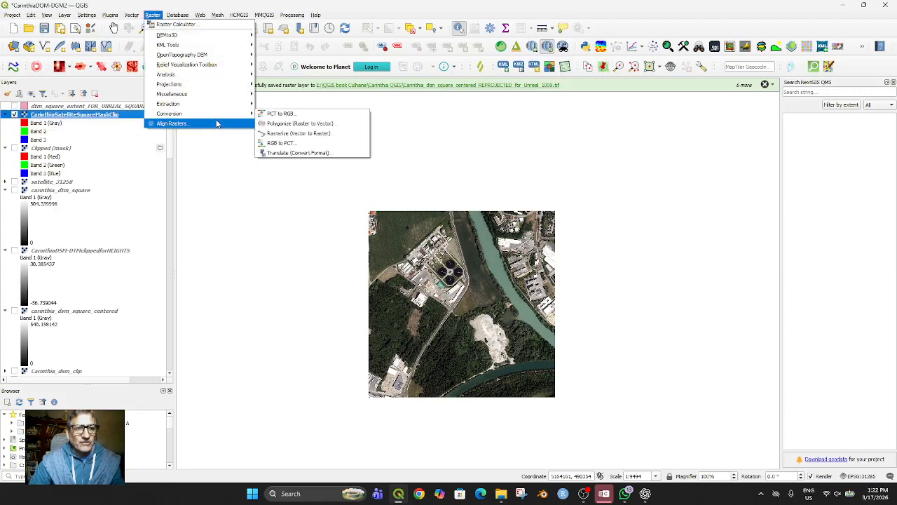
{"action": "left_click", "coordinate": [310, 152]}
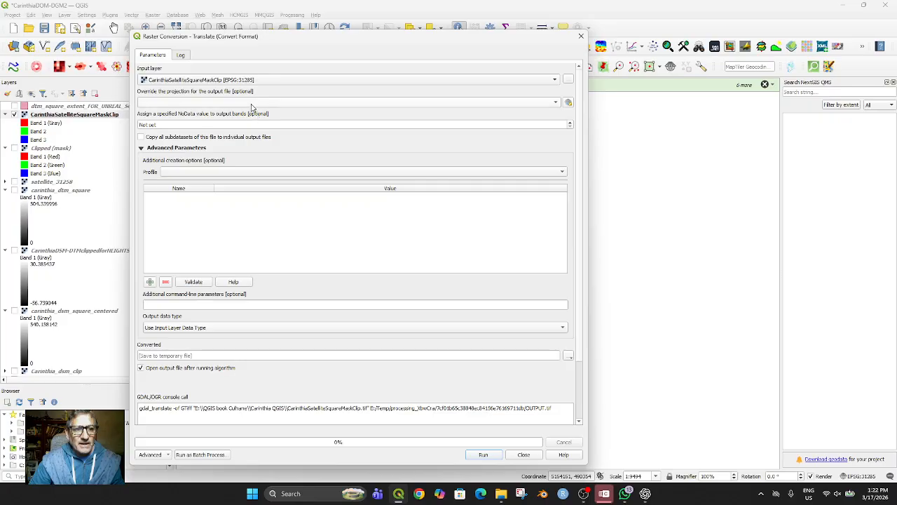
{"action": "left_click", "coordinate": [271, 102]}
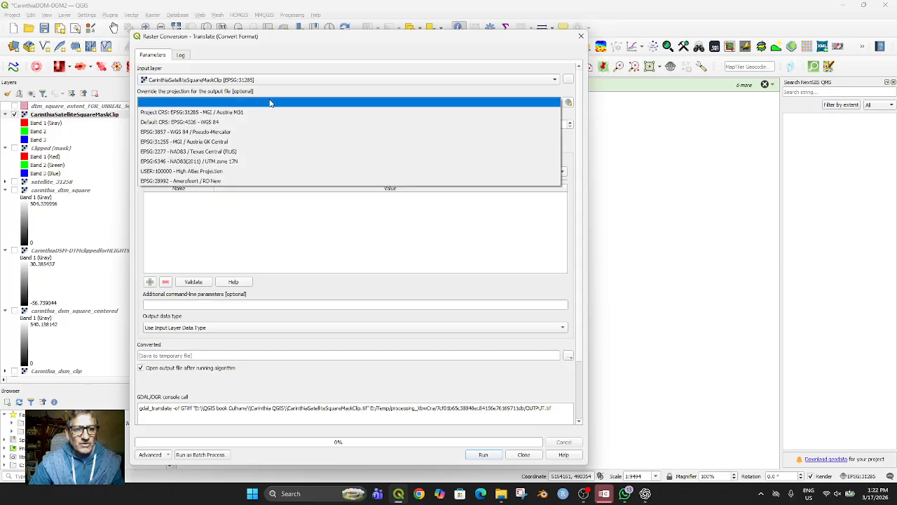
{"action": "left_click", "coordinate": [303, 74]}
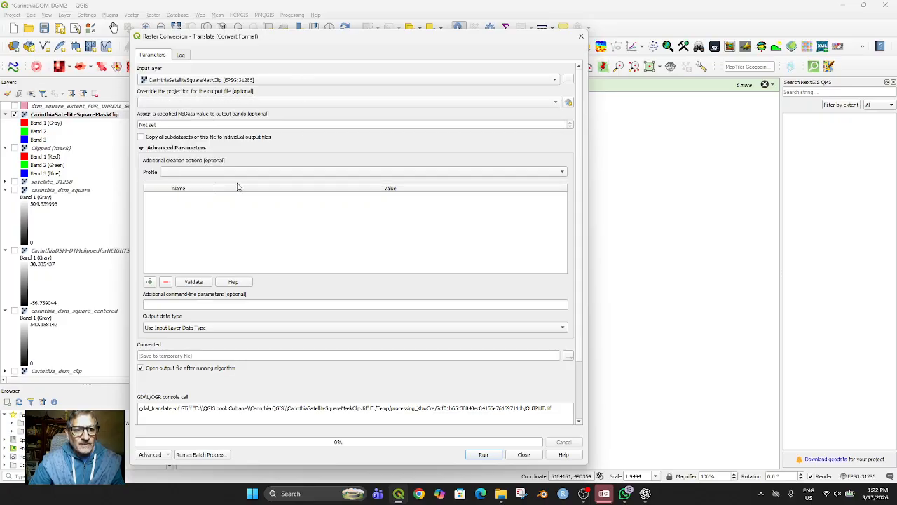
{"action": "scroll", "coordinate": [278, 255], "scroll_direction": "down", "scroll_amount": 2}
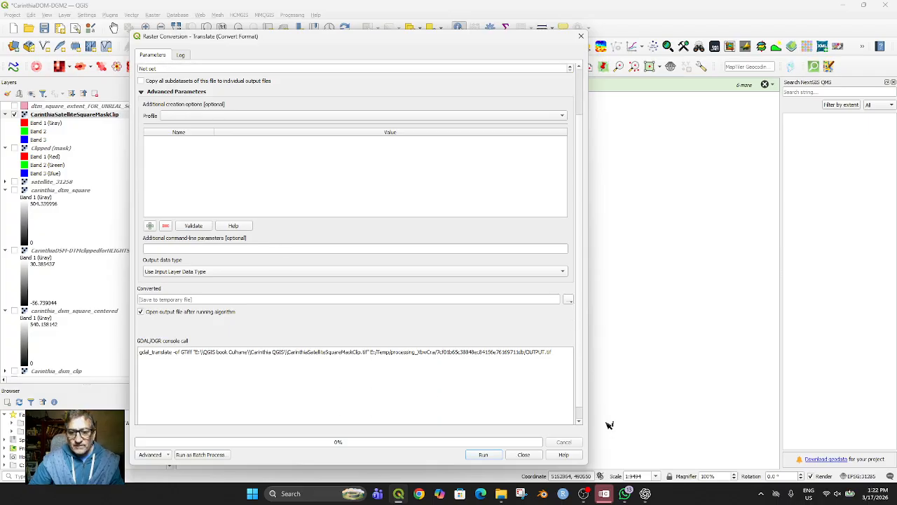
Look up ChatGPT's satellite texture instructions and add -outsize 1009 1009 as the additional command-line parameters of Translate in QGIS.
{"action": "left_click", "coordinate": [644, 494]}
{"action": "scroll", "coordinate": [613, 256], "scroll_direction": "down", "scroll_amount": 5}
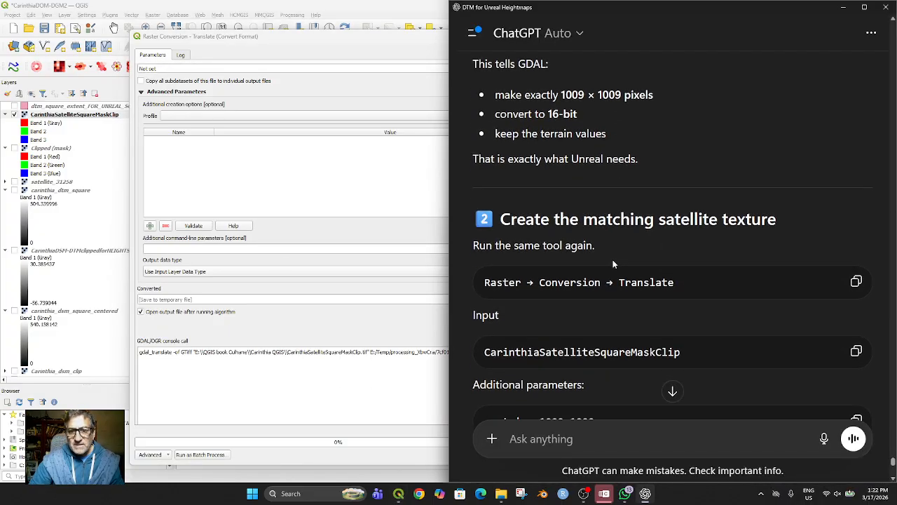
{"action": "scroll", "coordinate": [613, 263], "scroll_direction": "down", "scroll_amount": 1}
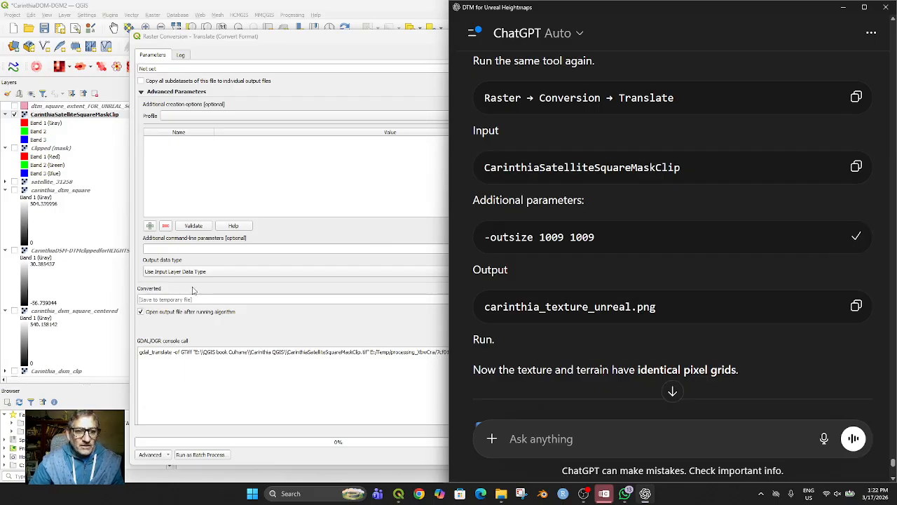
{"action": "left_click", "coordinate": [190, 253]}
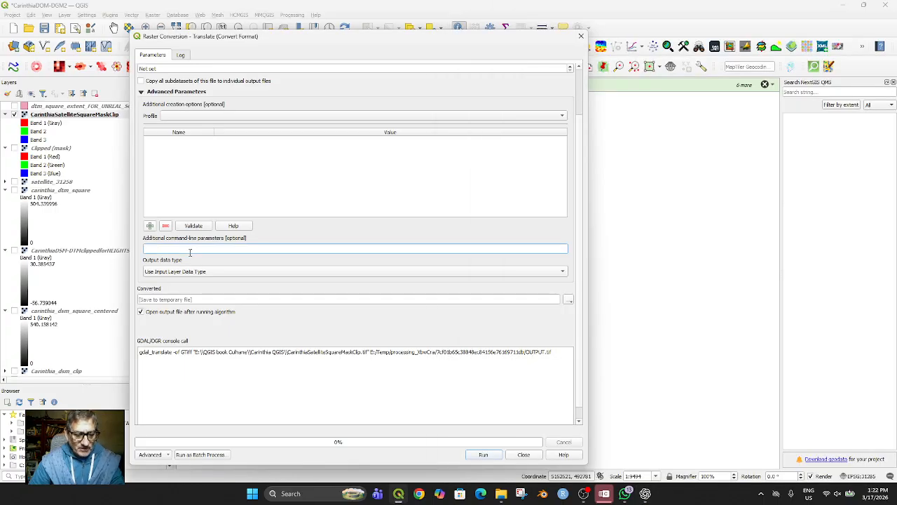
{"action": "type", "text": "-outsize 1009 1009"}
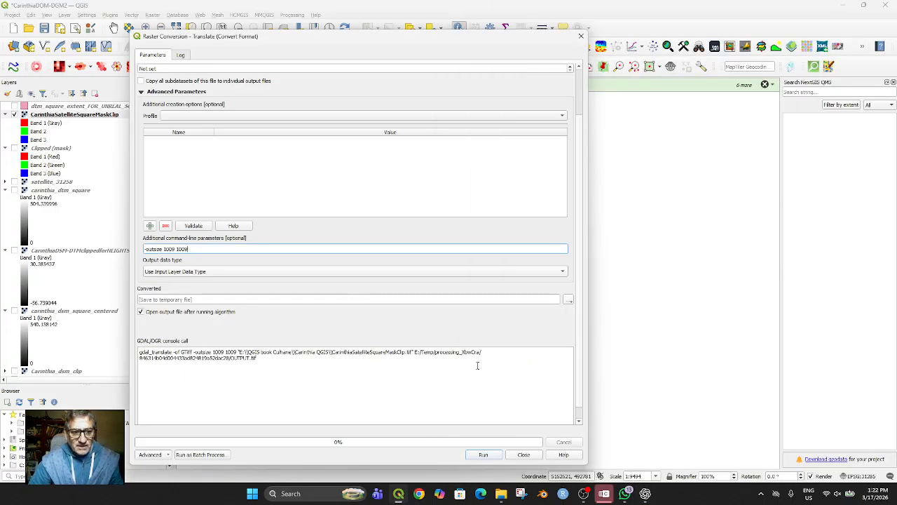
Copy the output name from ChatGPT, save the converted raster as carinthia_texture_unreal.png.tif through QGIS Translate, and close the finished dialog.
{"action": "left_click", "coordinate": [645, 493]}
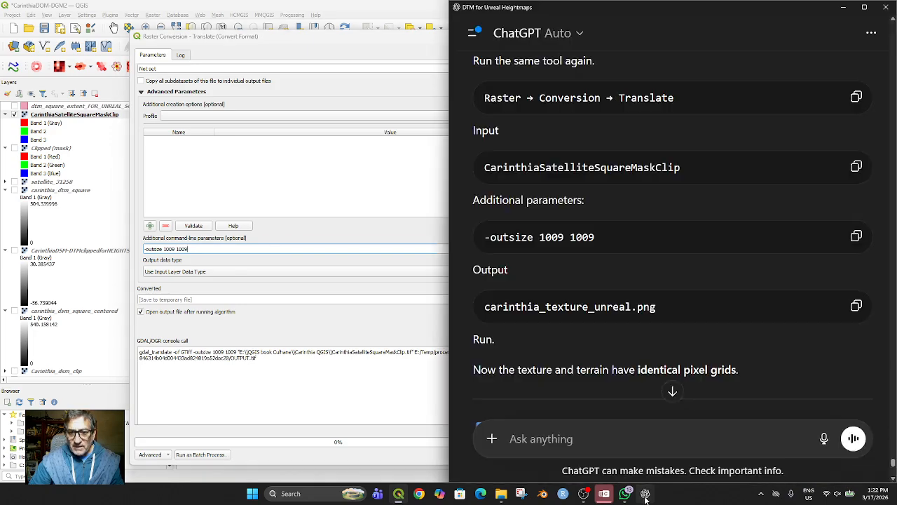
{"action": "left_click", "coordinate": [858, 311]}
{"action": "scroll", "coordinate": [672, 350], "scroll_direction": "down", "scroll_amount": 1}
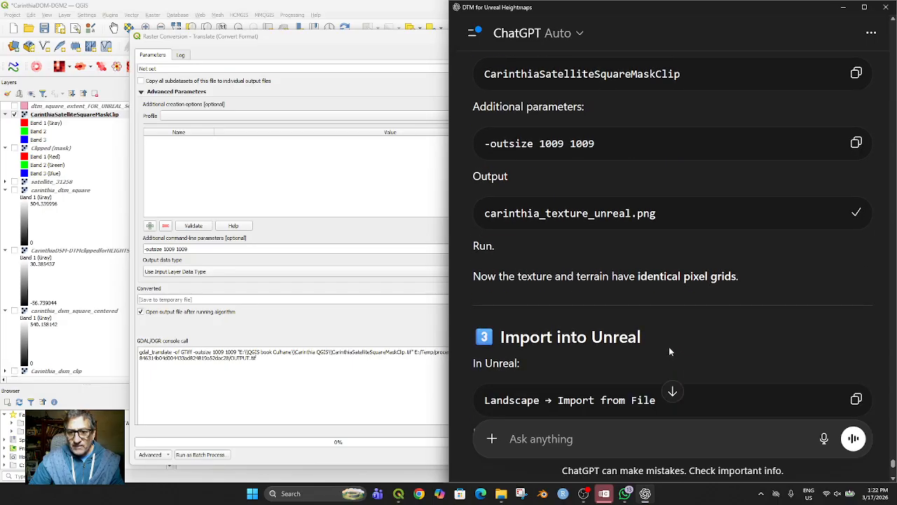
{"action": "scroll", "coordinate": [670, 350], "scroll_direction": "down", "scroll_amount": 1}
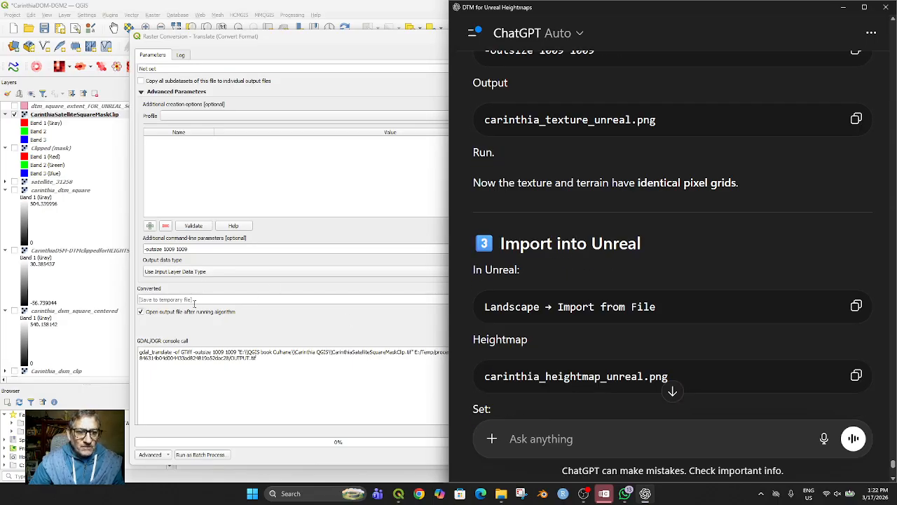
{"action": "left_click", "coordinate": [165, 302]}
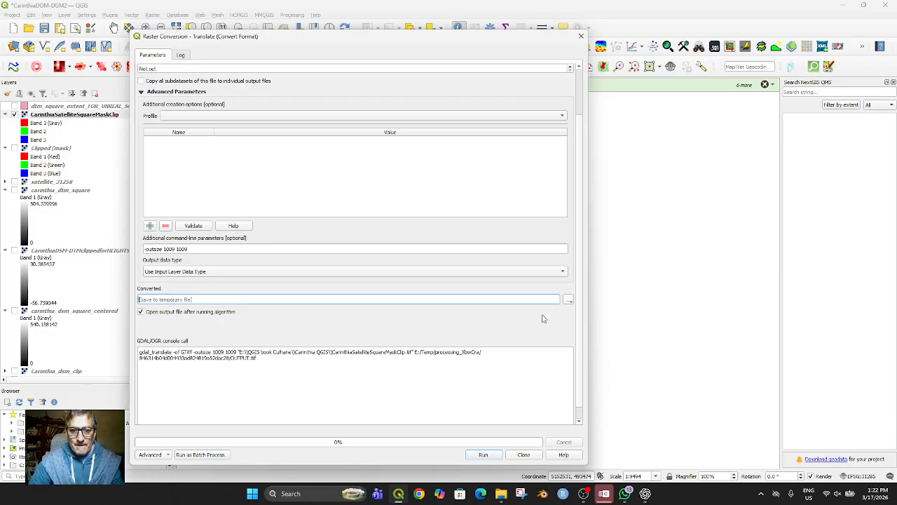
{"action": "left_click", "coordinate": [569, 302]}
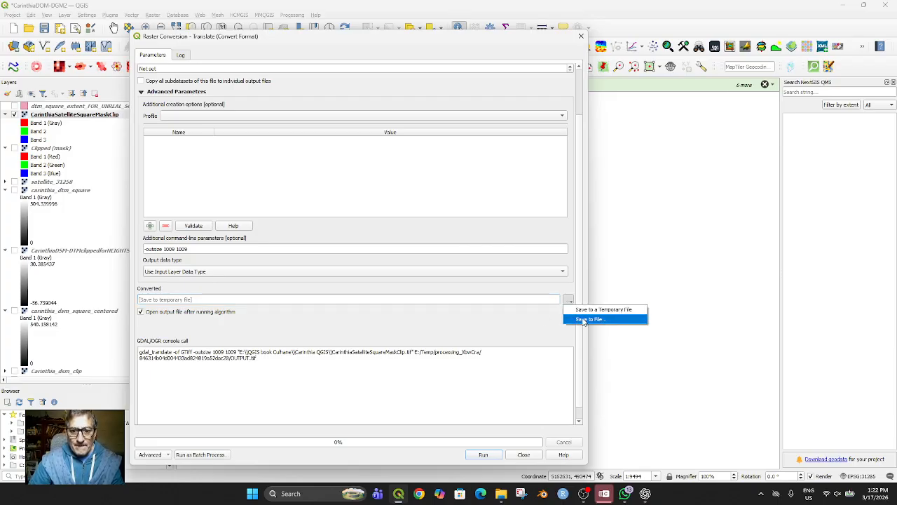
{"action": "left_click", "coordinate": [575, 320]}
{"action": "key", "text": "ctrl+v"}
{"action": "left_click", "coordinate": [513, 278]}
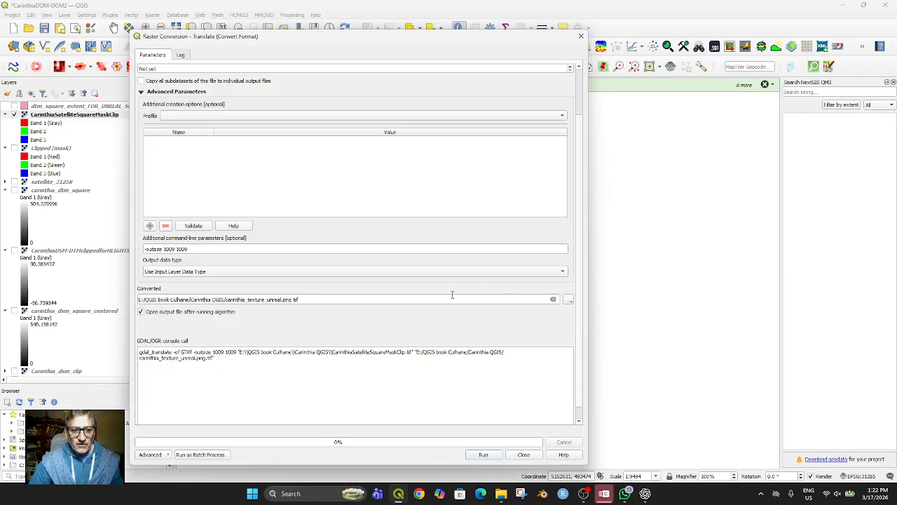
{"action": "left_click", "coordinate": [491, 457]}
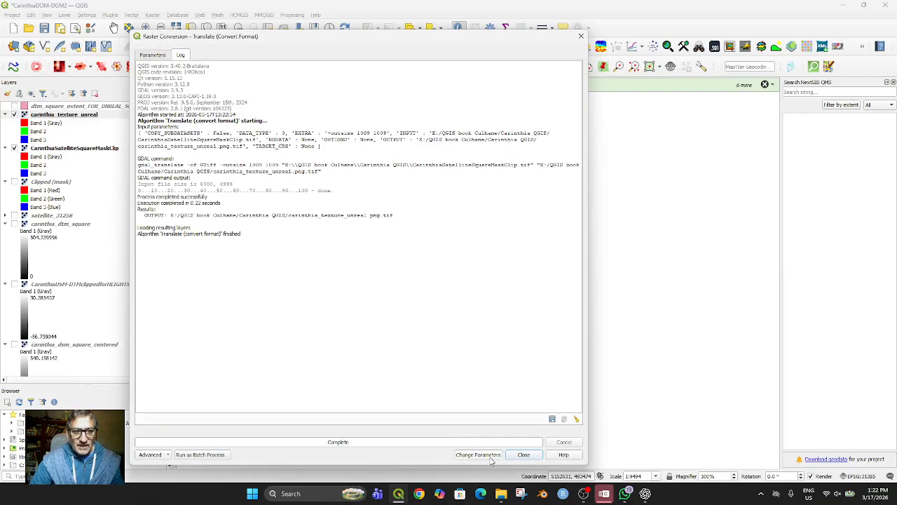
{"action": "left_click", "coordinate": [531, 458]}
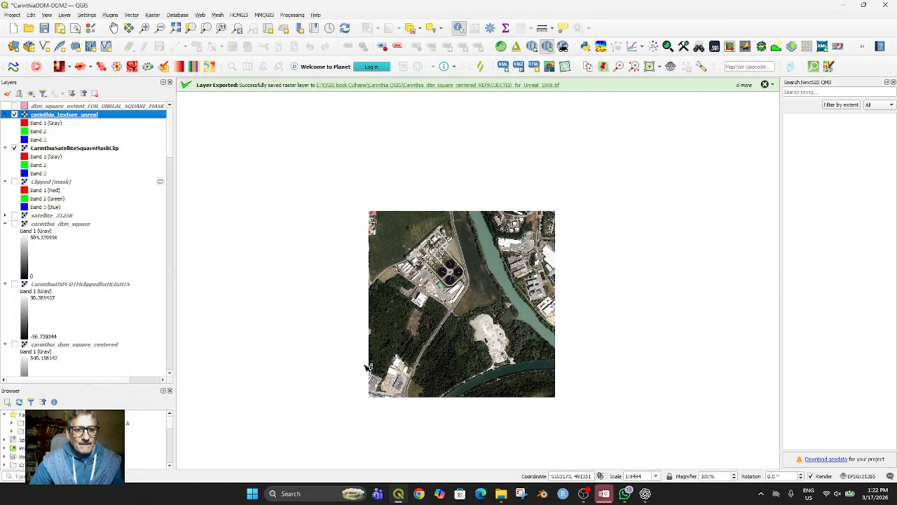
Hide CarinthiaSatelliteSquareMaskClip, keep carinthia_texture_unreal visible, and check the new texture's pixel dimensions in its layer properties.
{"action": "left_click", "coordinate": [15, 149]}
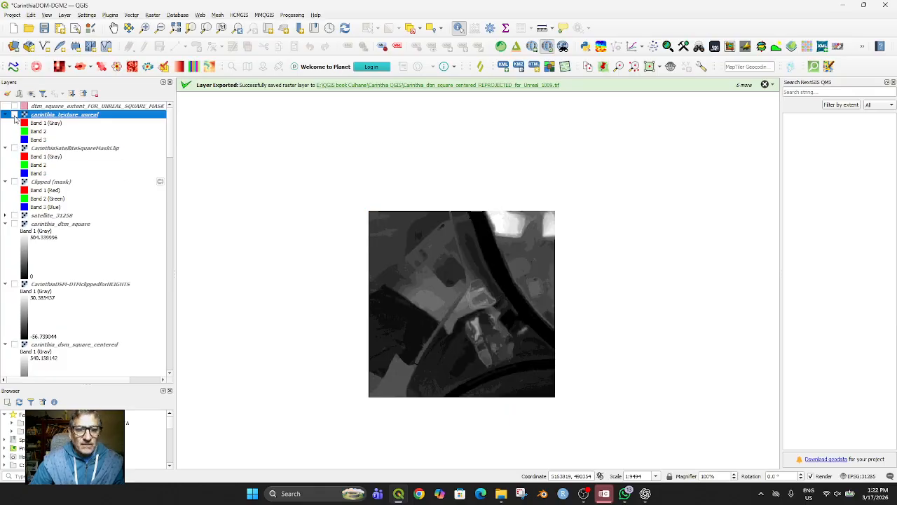
{"action": "left_click", "coordinate": [15, 115]}
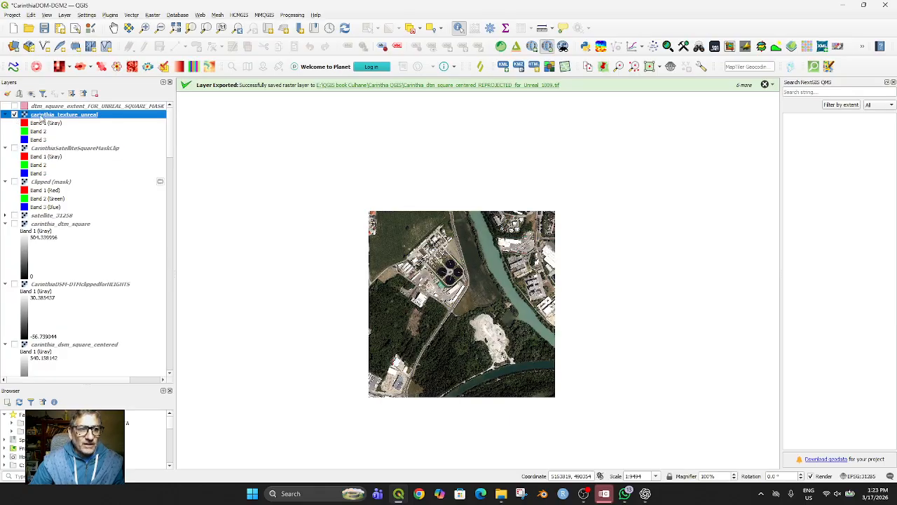
{"action": "right_click", "coordinate": [42, 116]}
{"action": "left_click", "coordinate": [102, 292]}
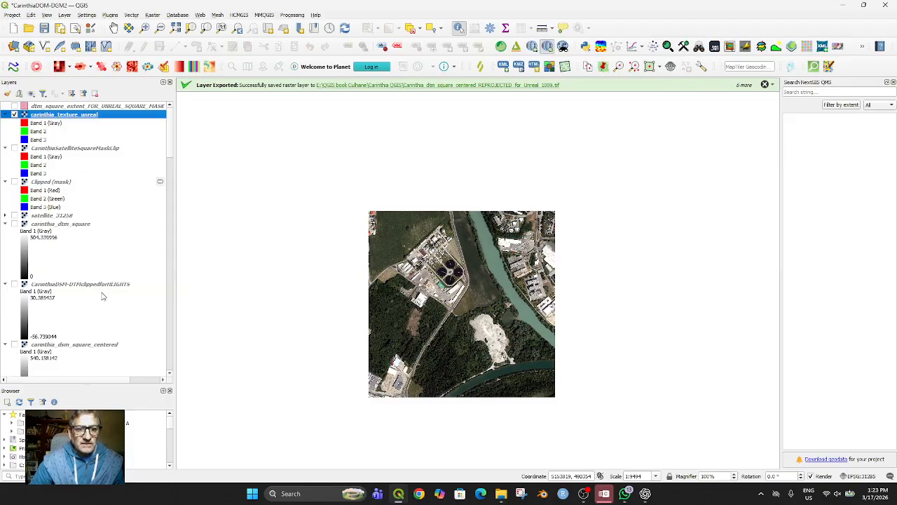
{"action": "scroll", "coordinate": [441, 306], "scroll_direction": "down", "scroll_amount": 6}
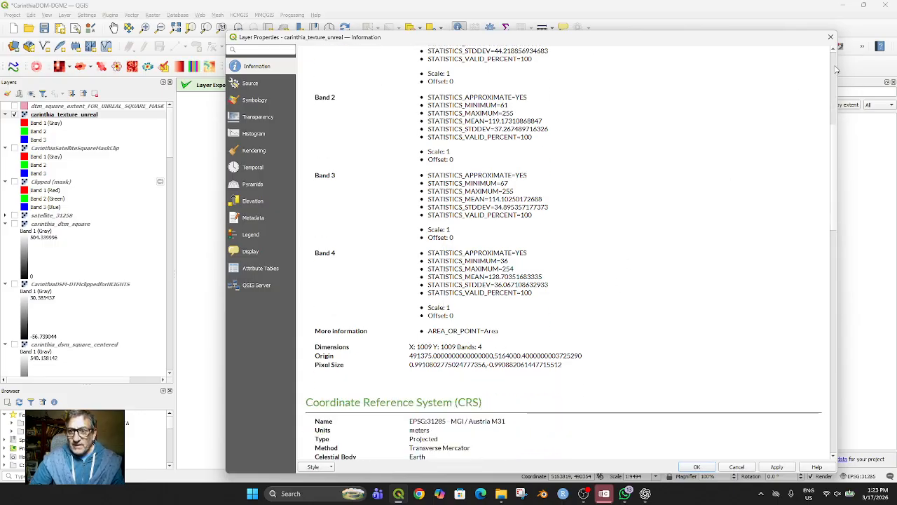
{"action": "left_click", "coordinate": [830, 36]}
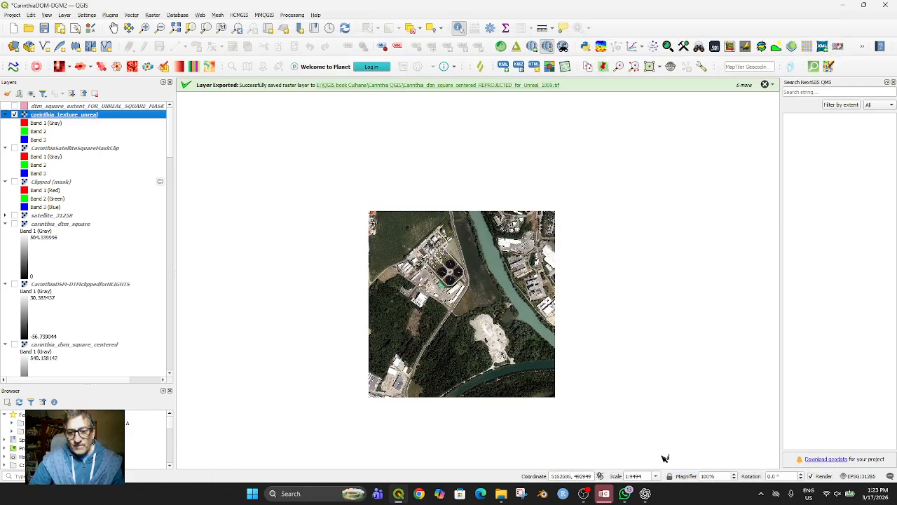
Switch to ChatGPT and read the Unreal landscape import settings for the heightmap and satellite texture.
{"action": "left_click", "coordinate": [646, 494]}
{"action": "scroll", "coordinate": [621, 351], "scroll_direction": "down", "scroll_amount": 2}
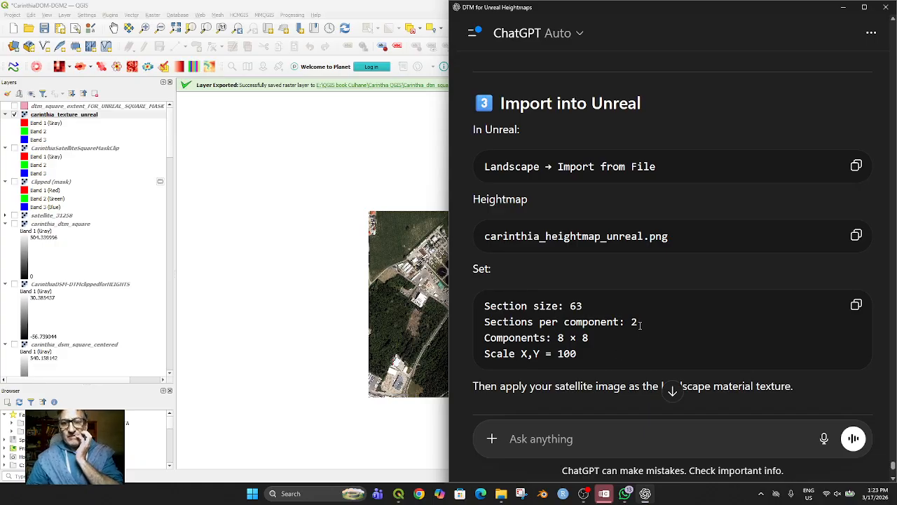
{"action": "scroll", "coordinate": [645, 331], "scroll_direction": "down", "scroll_amount": 2}
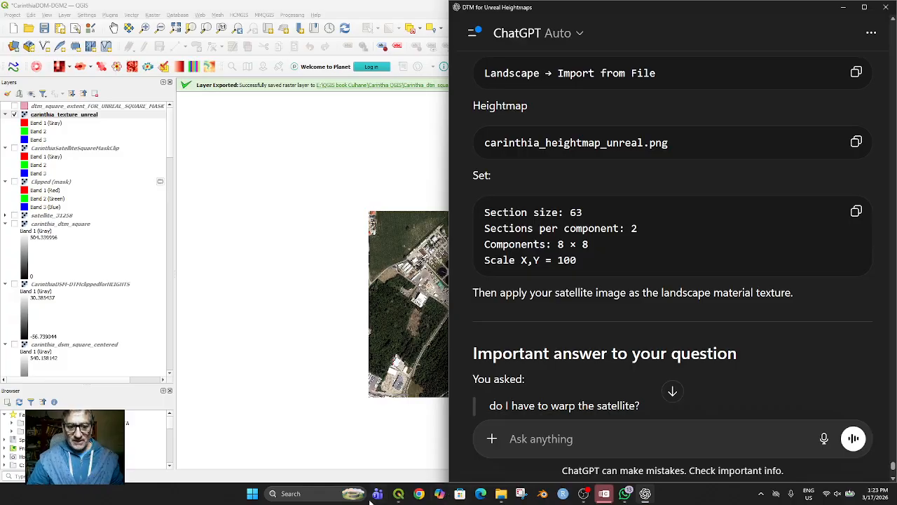
Return to QGIS and close it, accepting the loss of temporary layers and saving the project changes.
{"action": "left_click", "coordinate": [406, 167]}
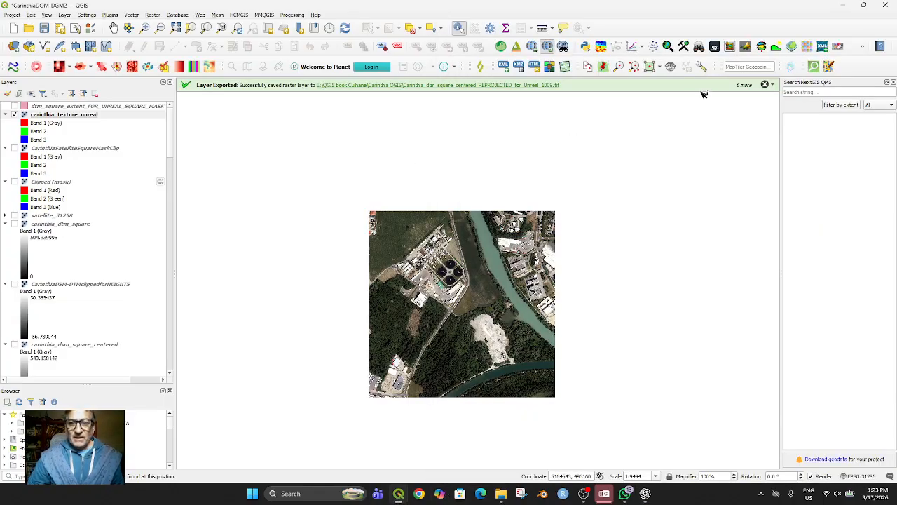
{"action": "left_click", "coordinate": [888, 6]}
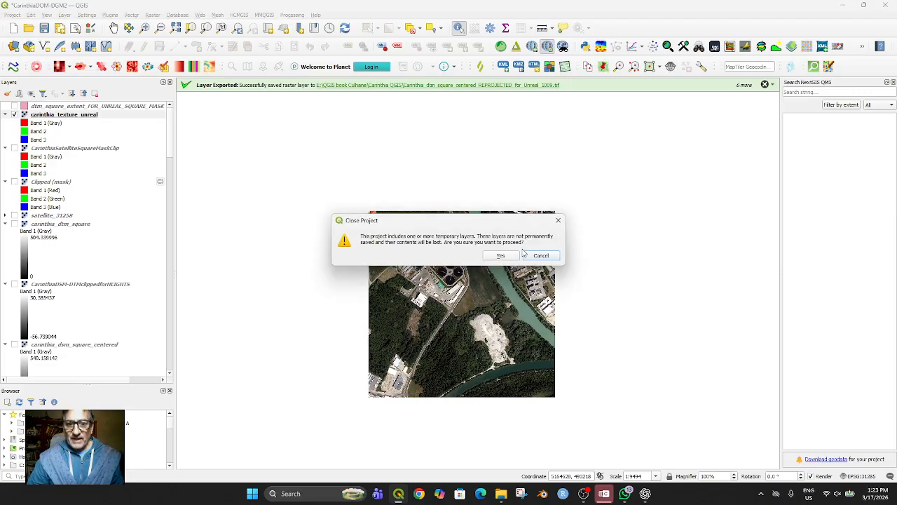
{"action": "left_click", "coordinate": [500, 257]}
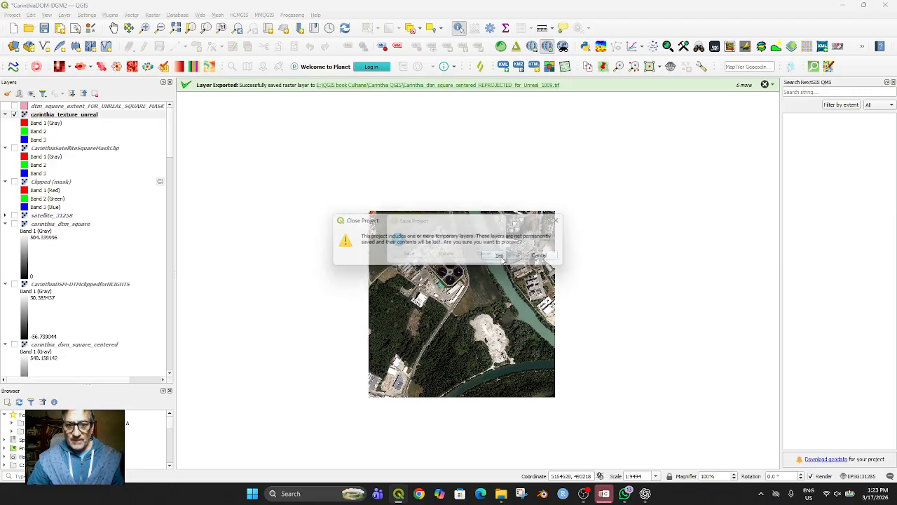
{"action": "left_click", "coordinate": [418, 258]}
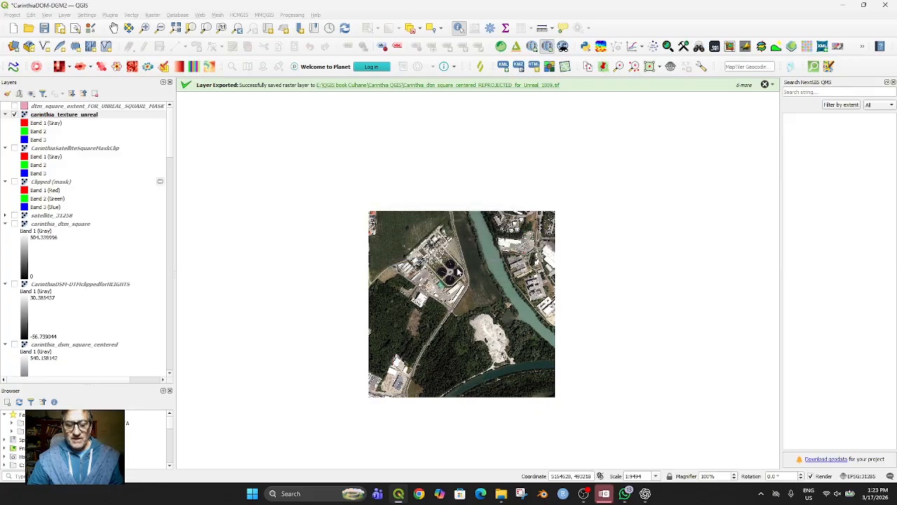